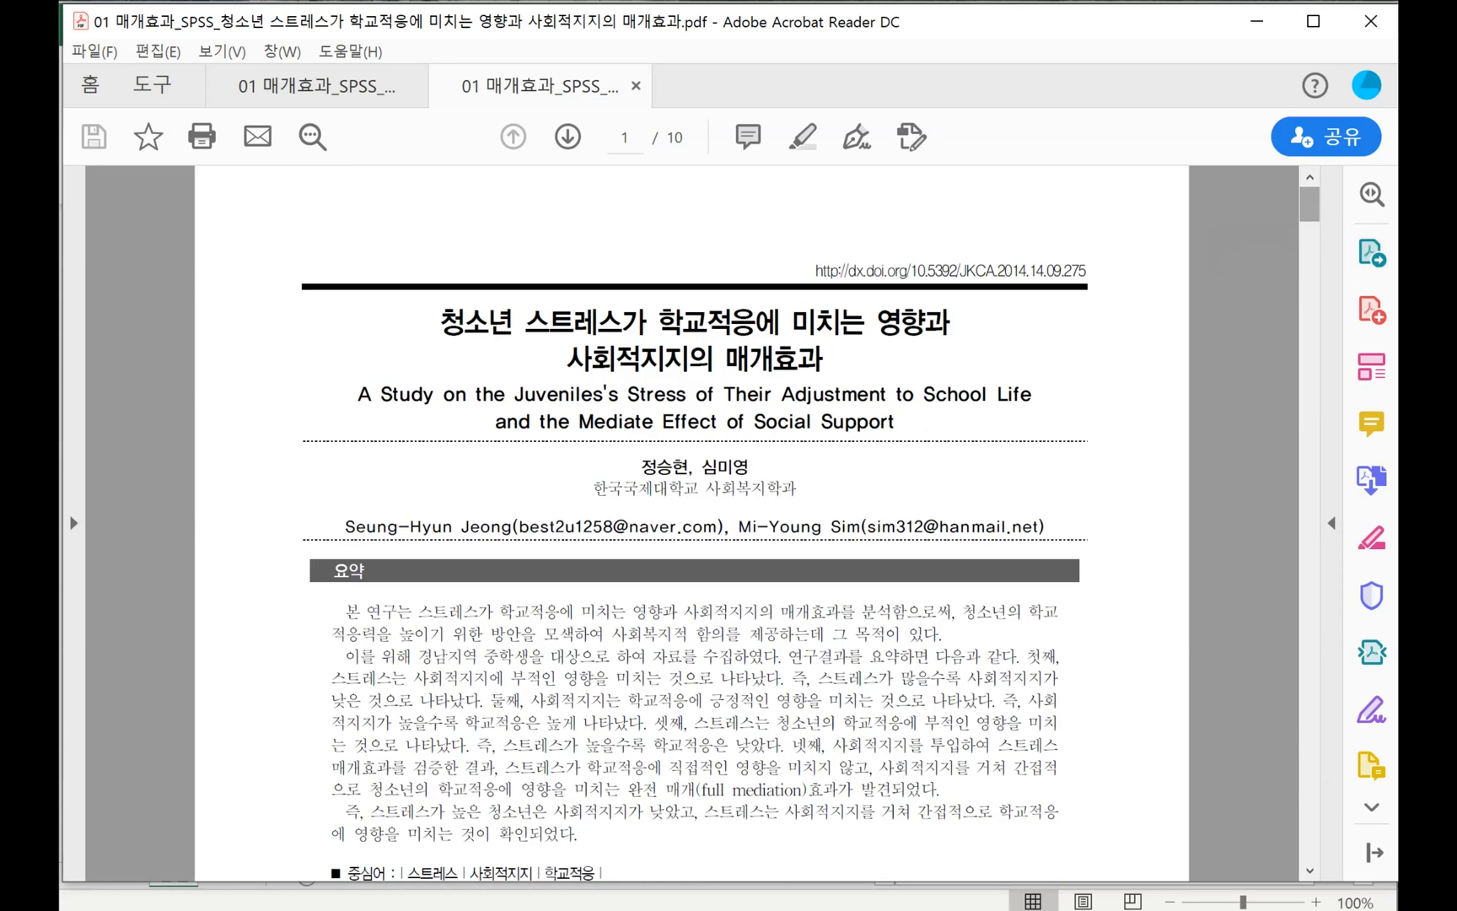
Select the variable names 학교적응 and 사회적지지 in the paper's Korean title on page 1
left_click_drag(525, 324, 756, 324)
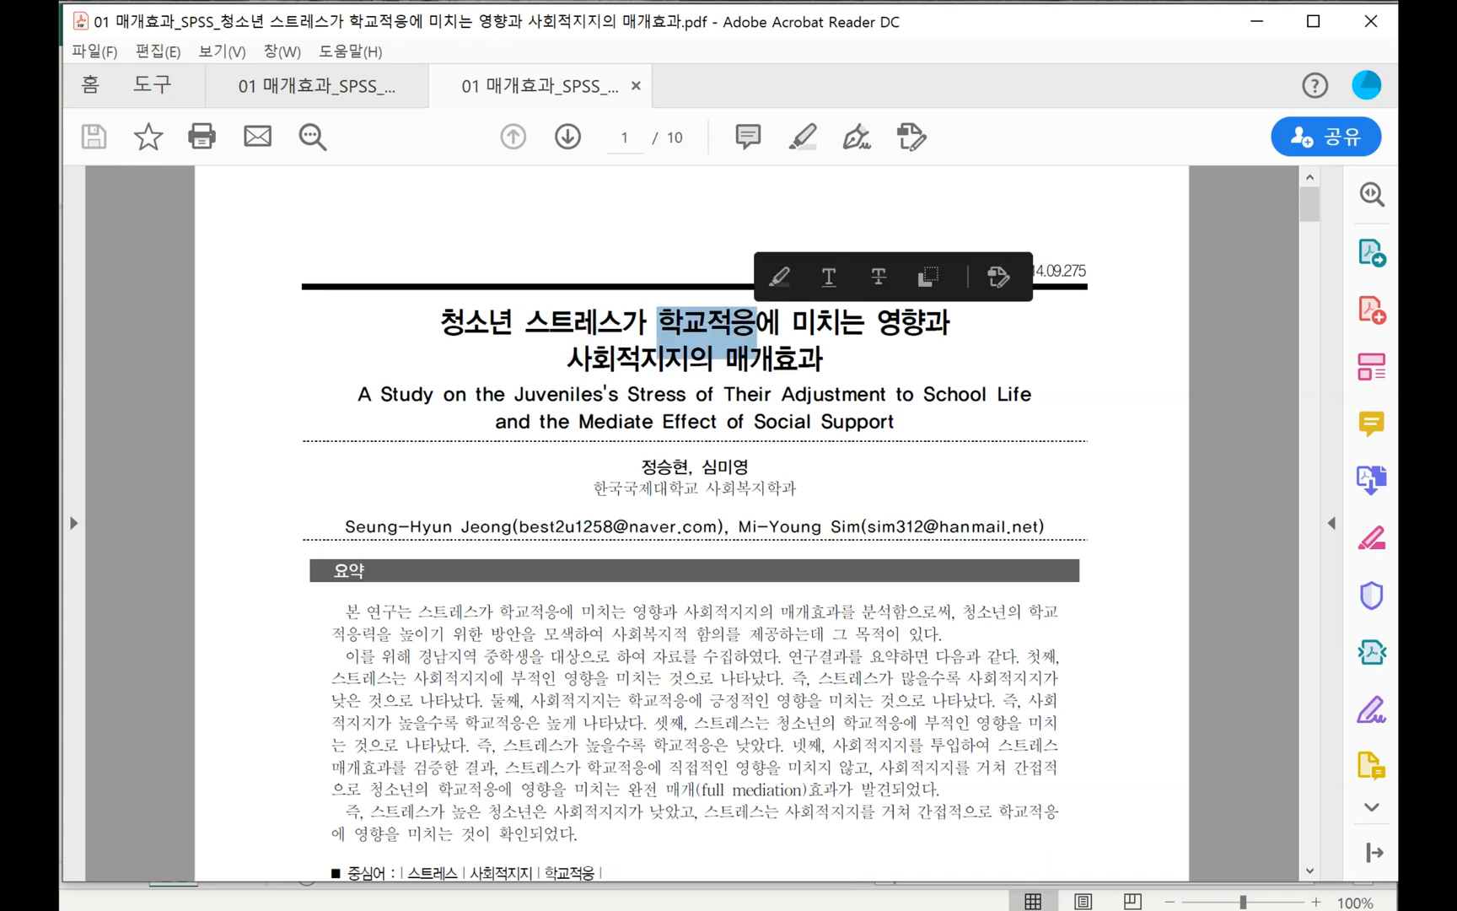
left_click_drag(566, 363, 689, 362)
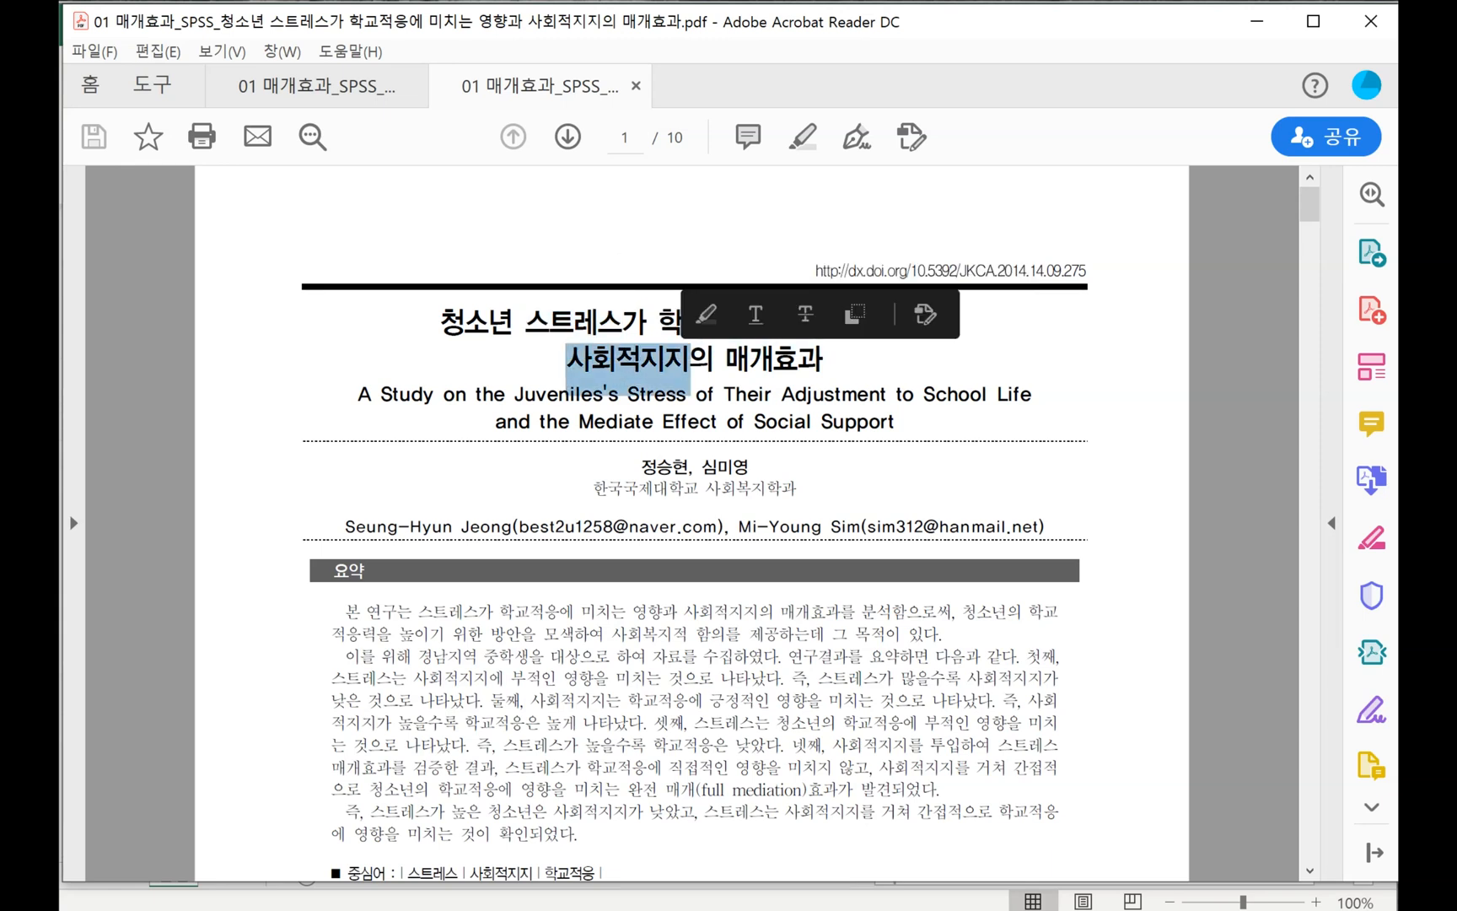
left_click(688, 377)
Examine Table 1 on page 3 and its continuation on page 4, covering prior studies of the relationships between the variables
left_click_drag(1310, 204, 1310, 440)
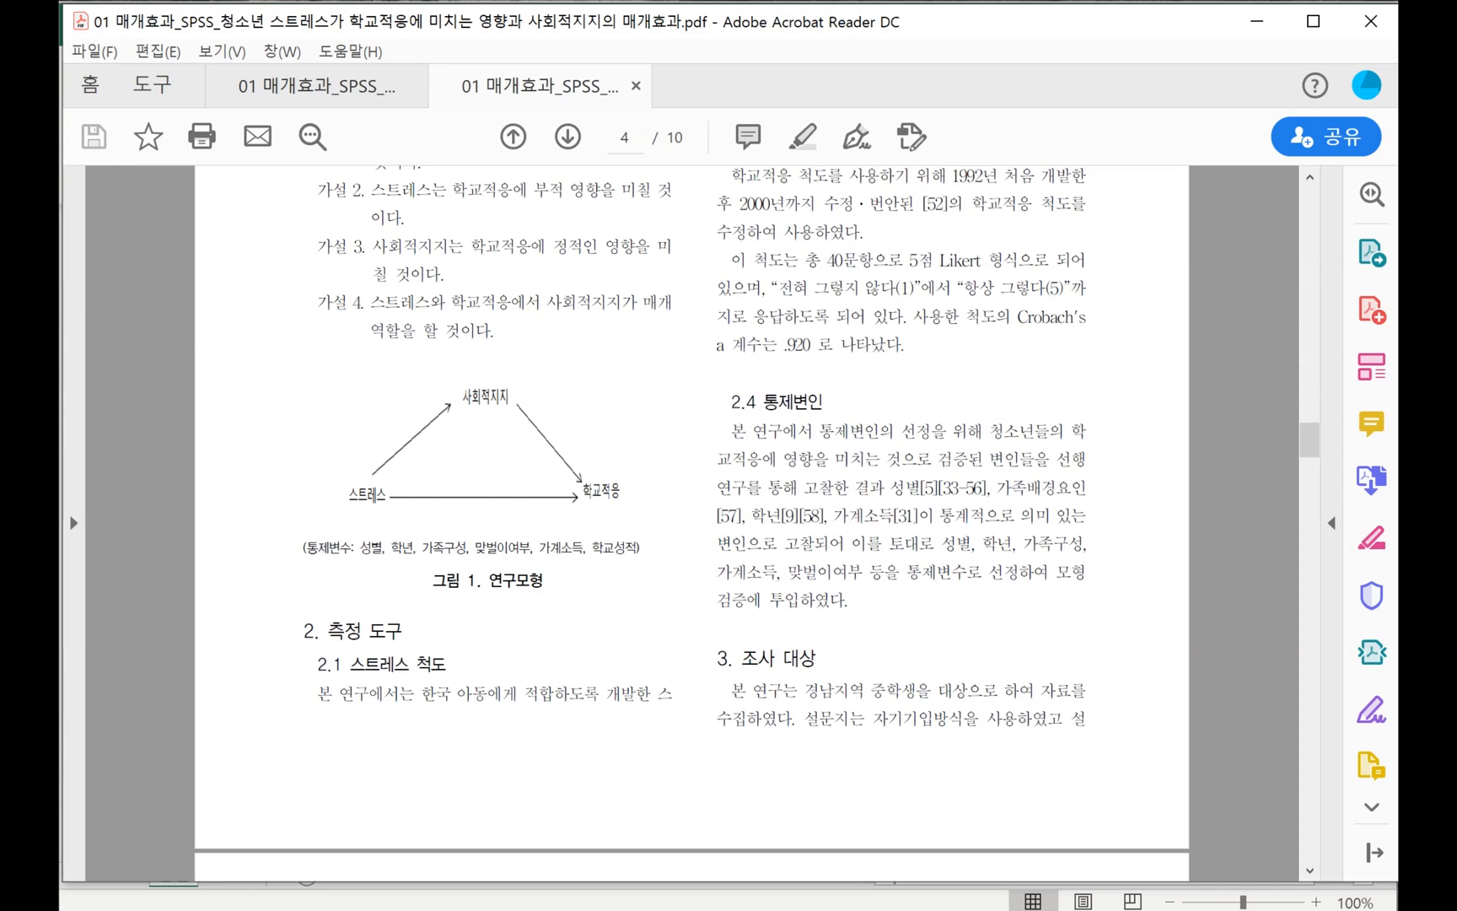
scroll(691, 522, "up", 10)
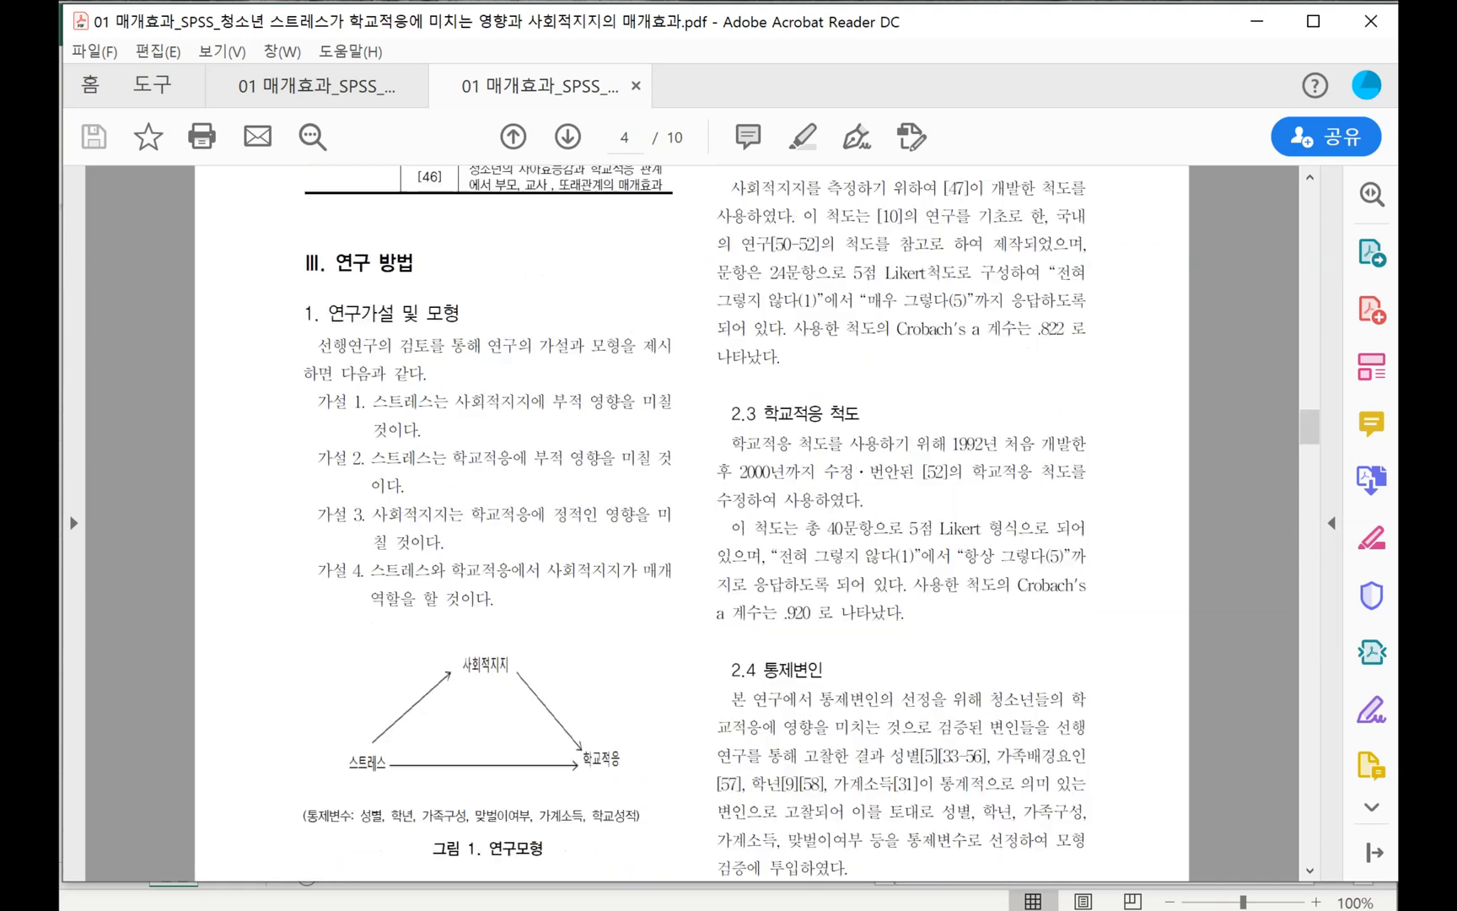
scroll(691, 523, "up", 15)
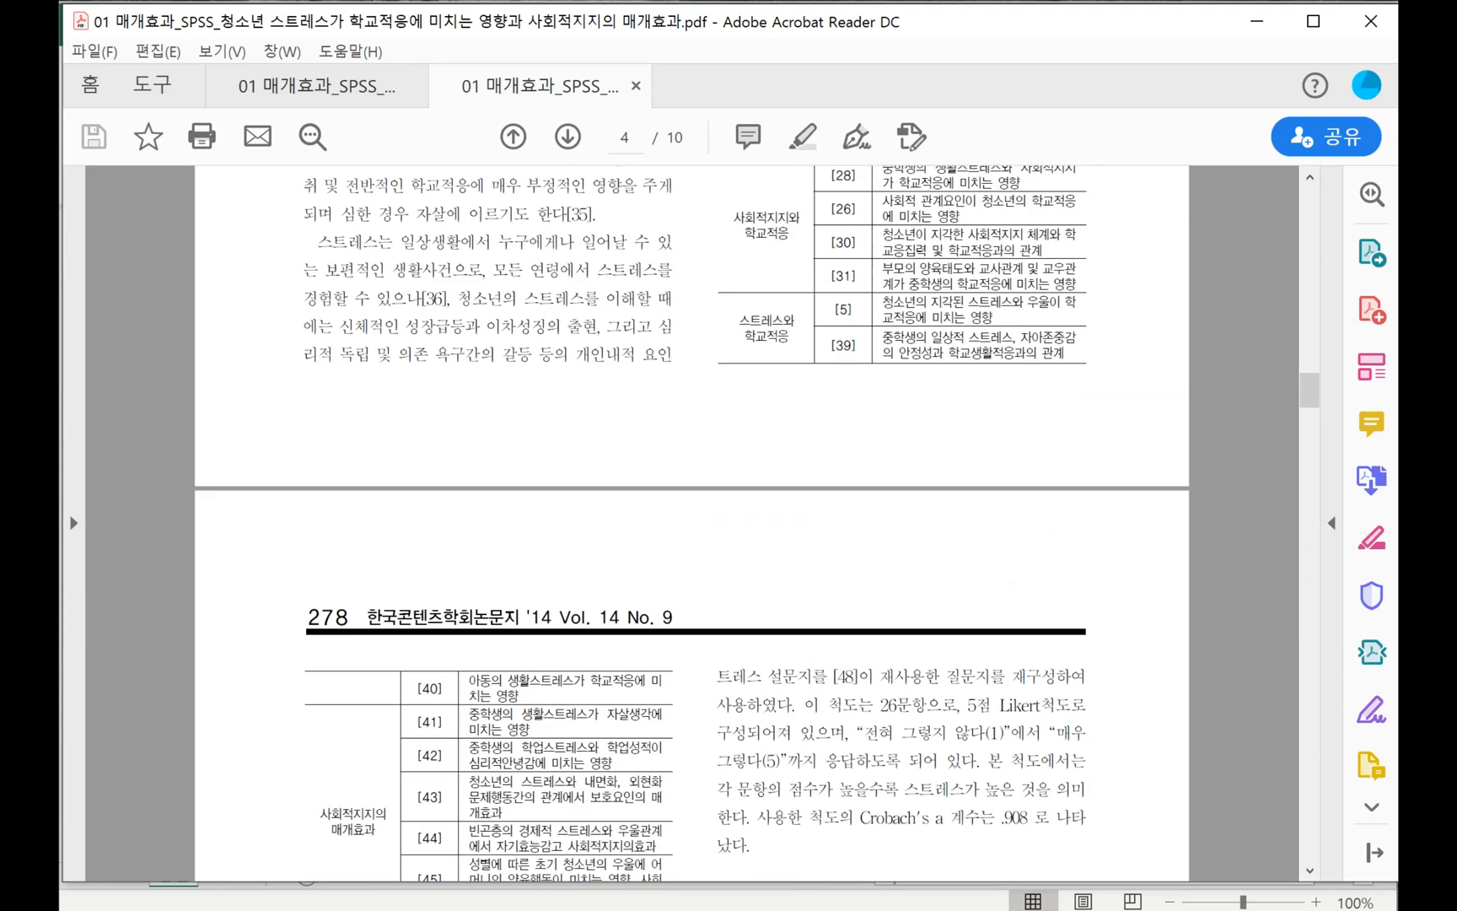
scroll(691, 522, "up", 1)
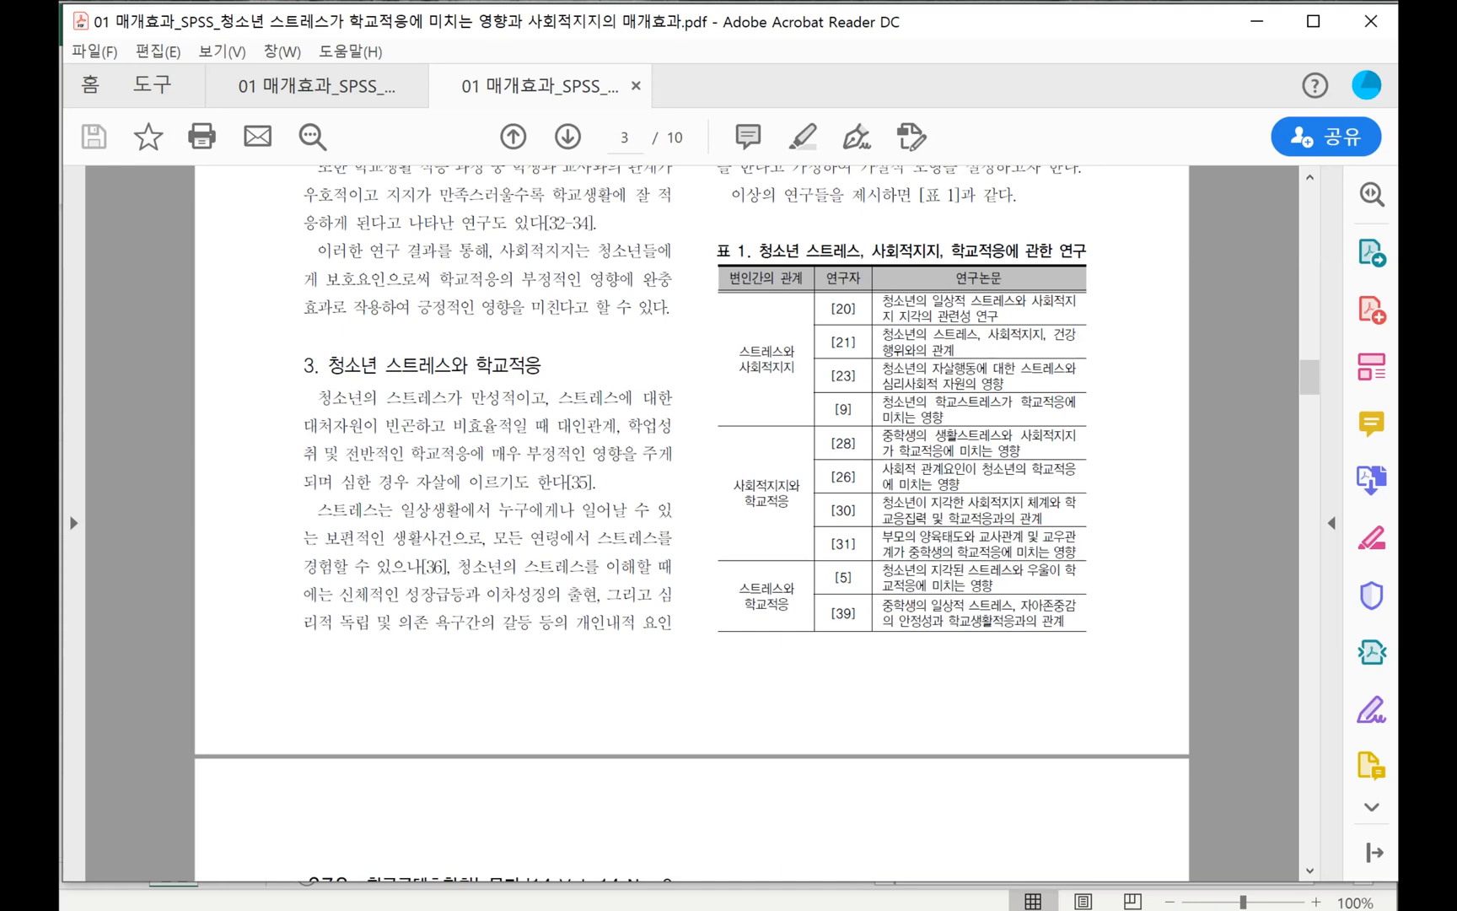
scroll(692, 522, "down", 4)
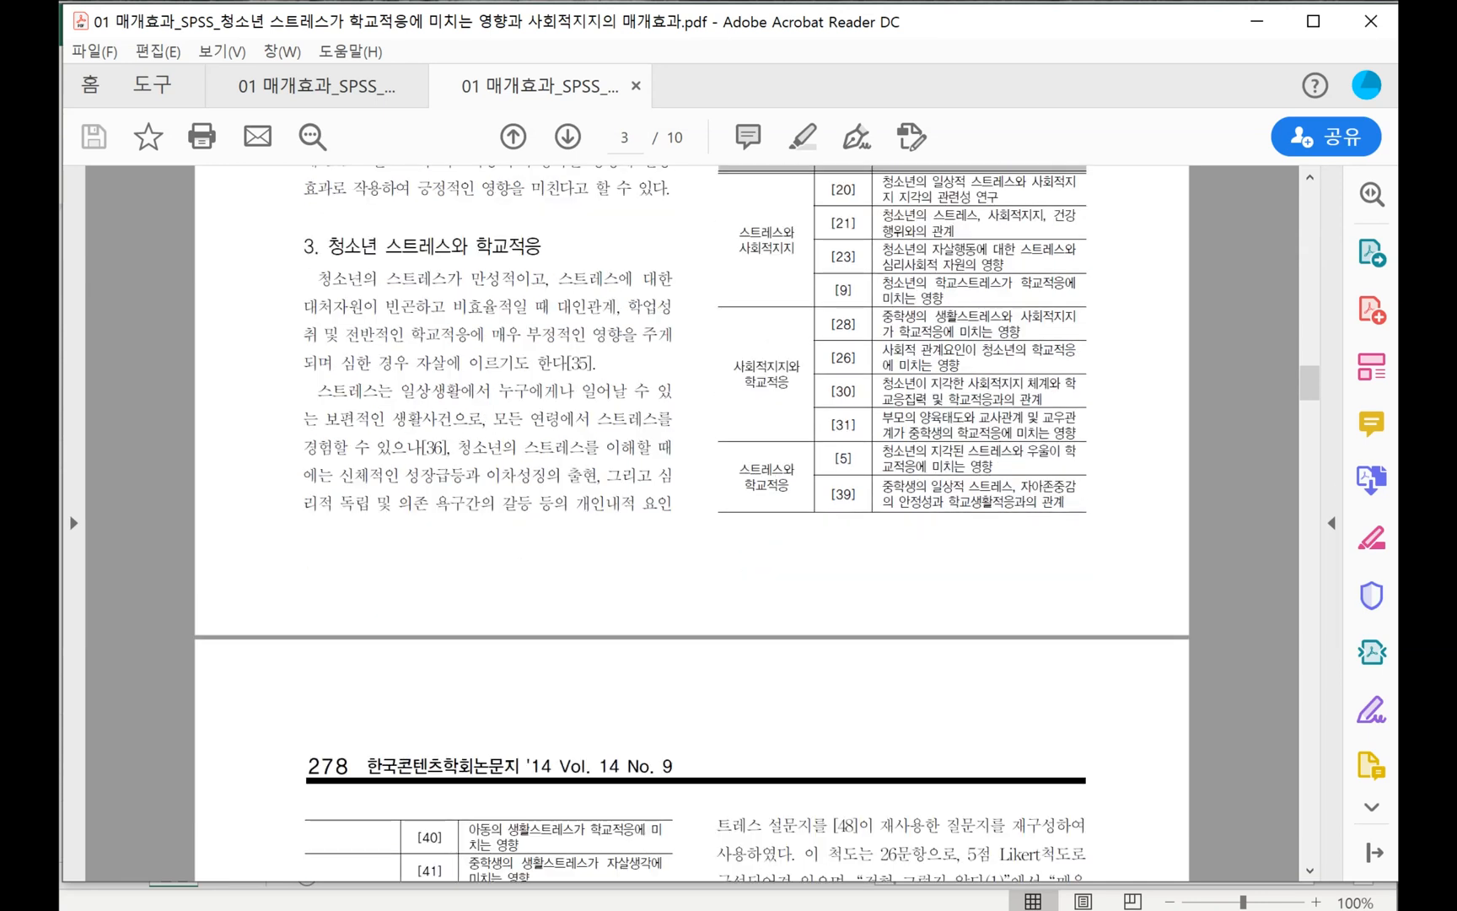
scroll(691, 523, "down", 6)
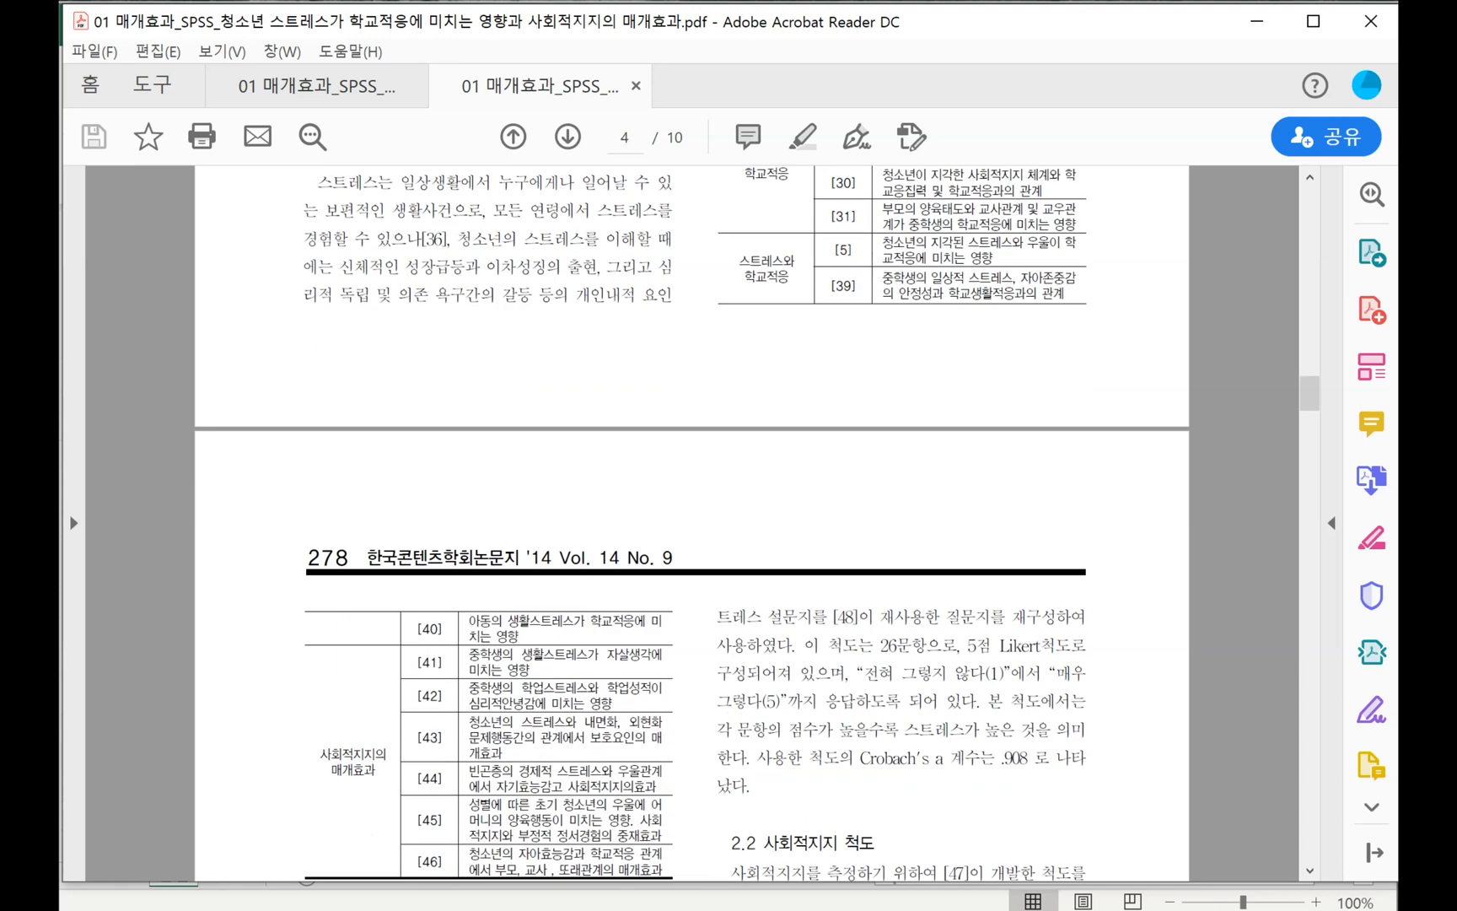
scroll(421, 819, "down", 2)
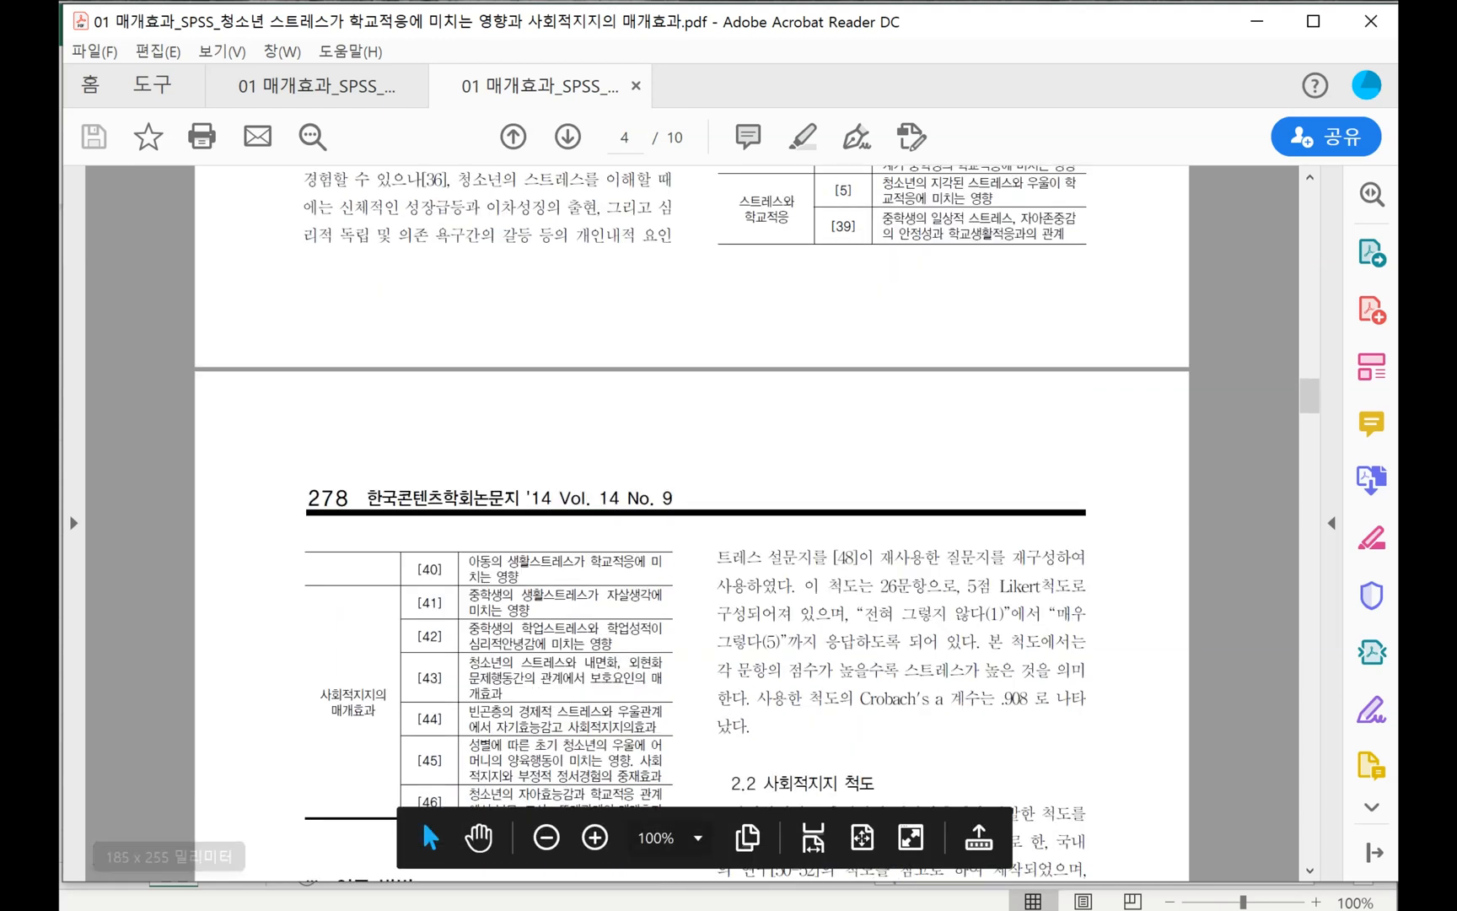
scroll(423, 820, "down", 5)
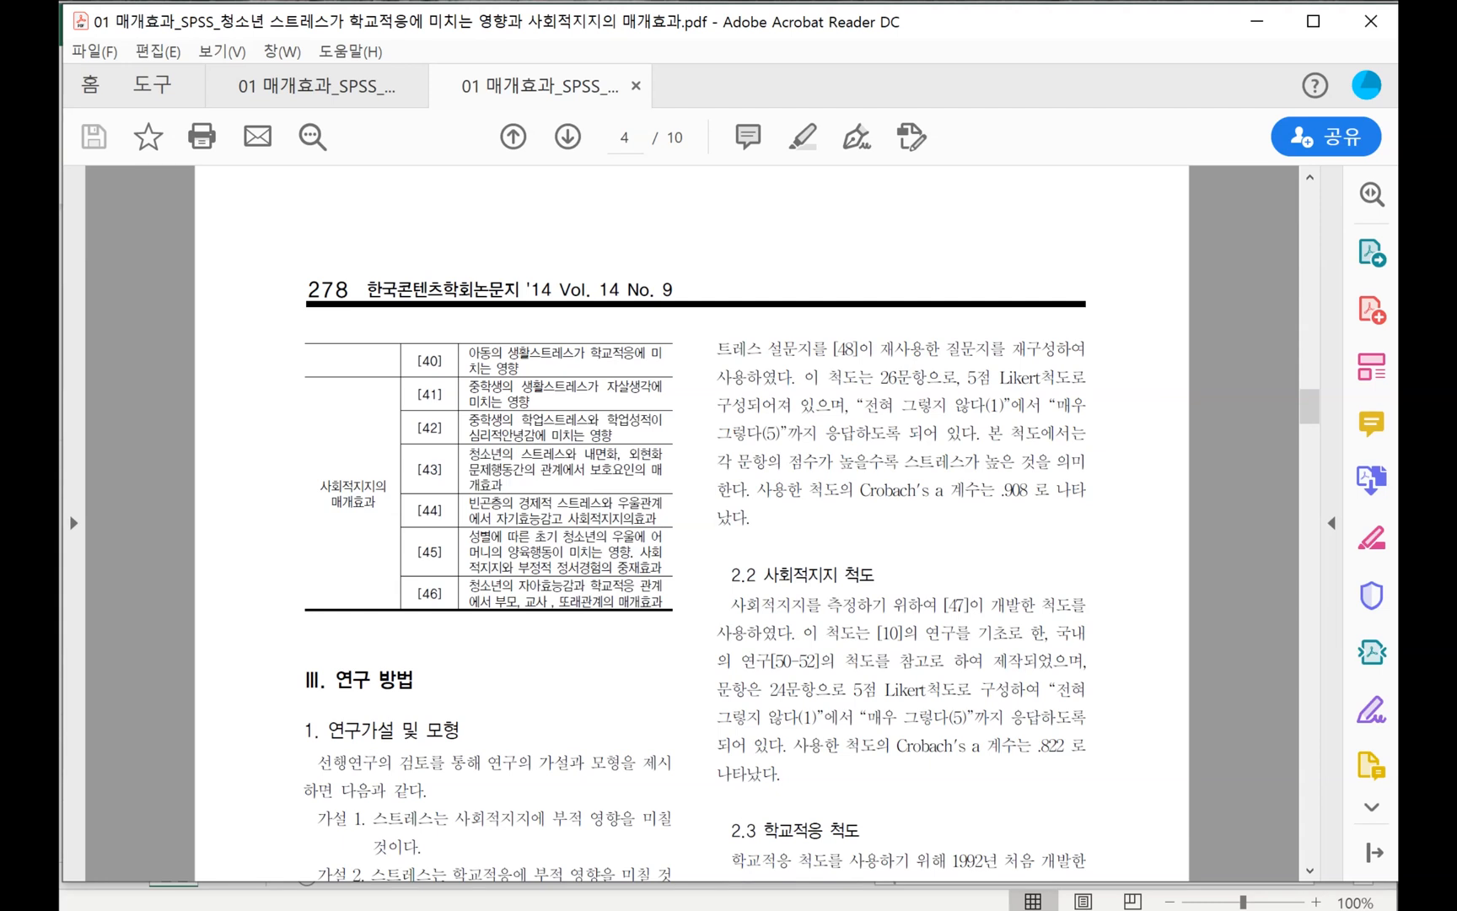
Read hypotheses 1 to 4 and the research model in Figure 1 on page 4, including its control variables
scroll(694, 522, "down", 2)
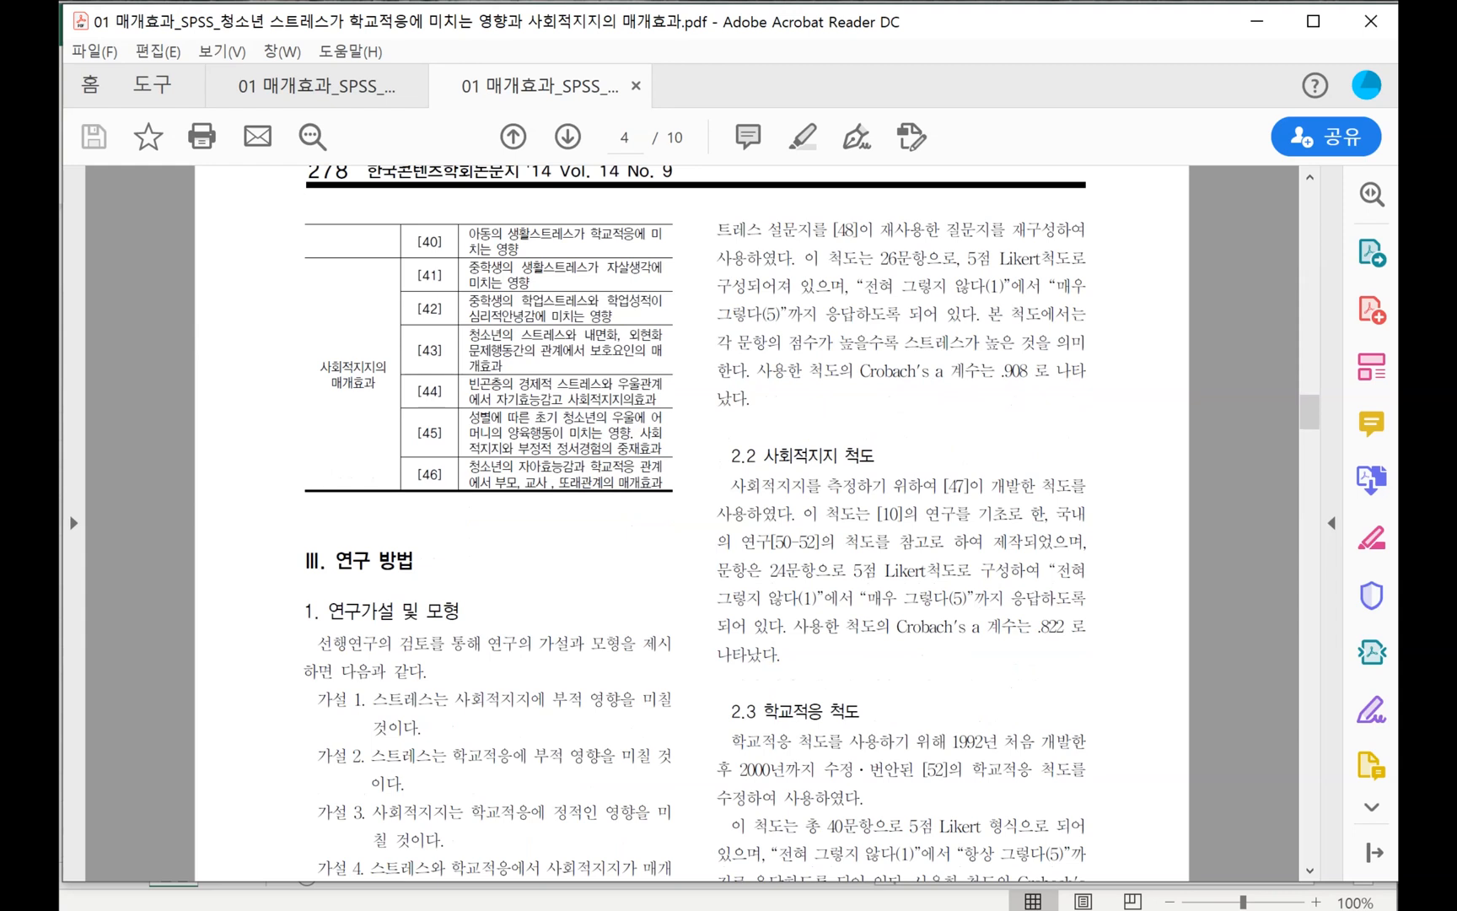
scroll(694, 523, "down", 3)
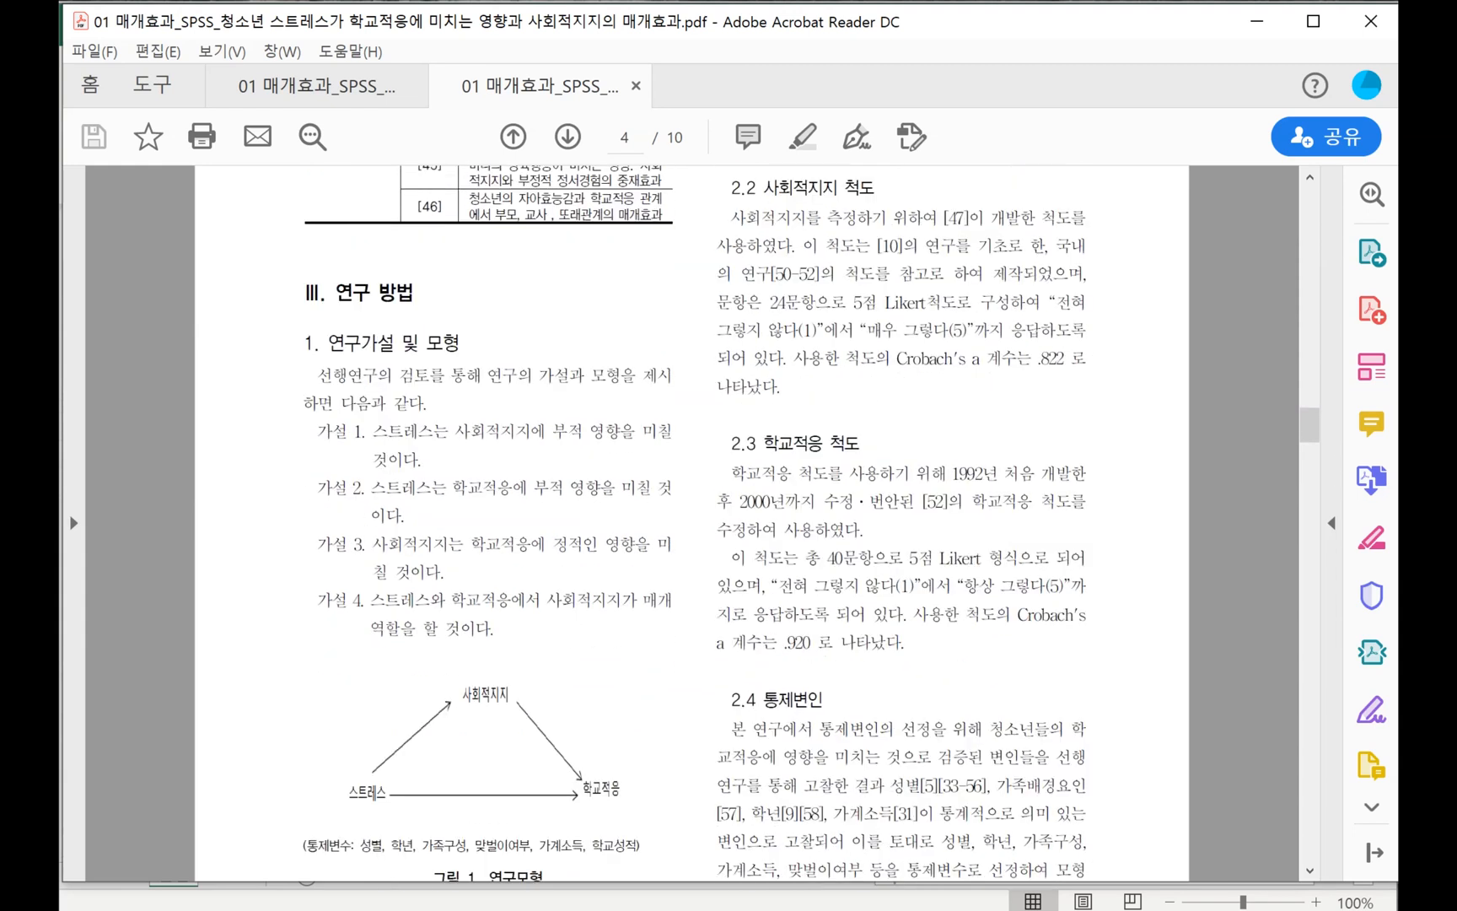
scroll(694, 522, "down", 1)
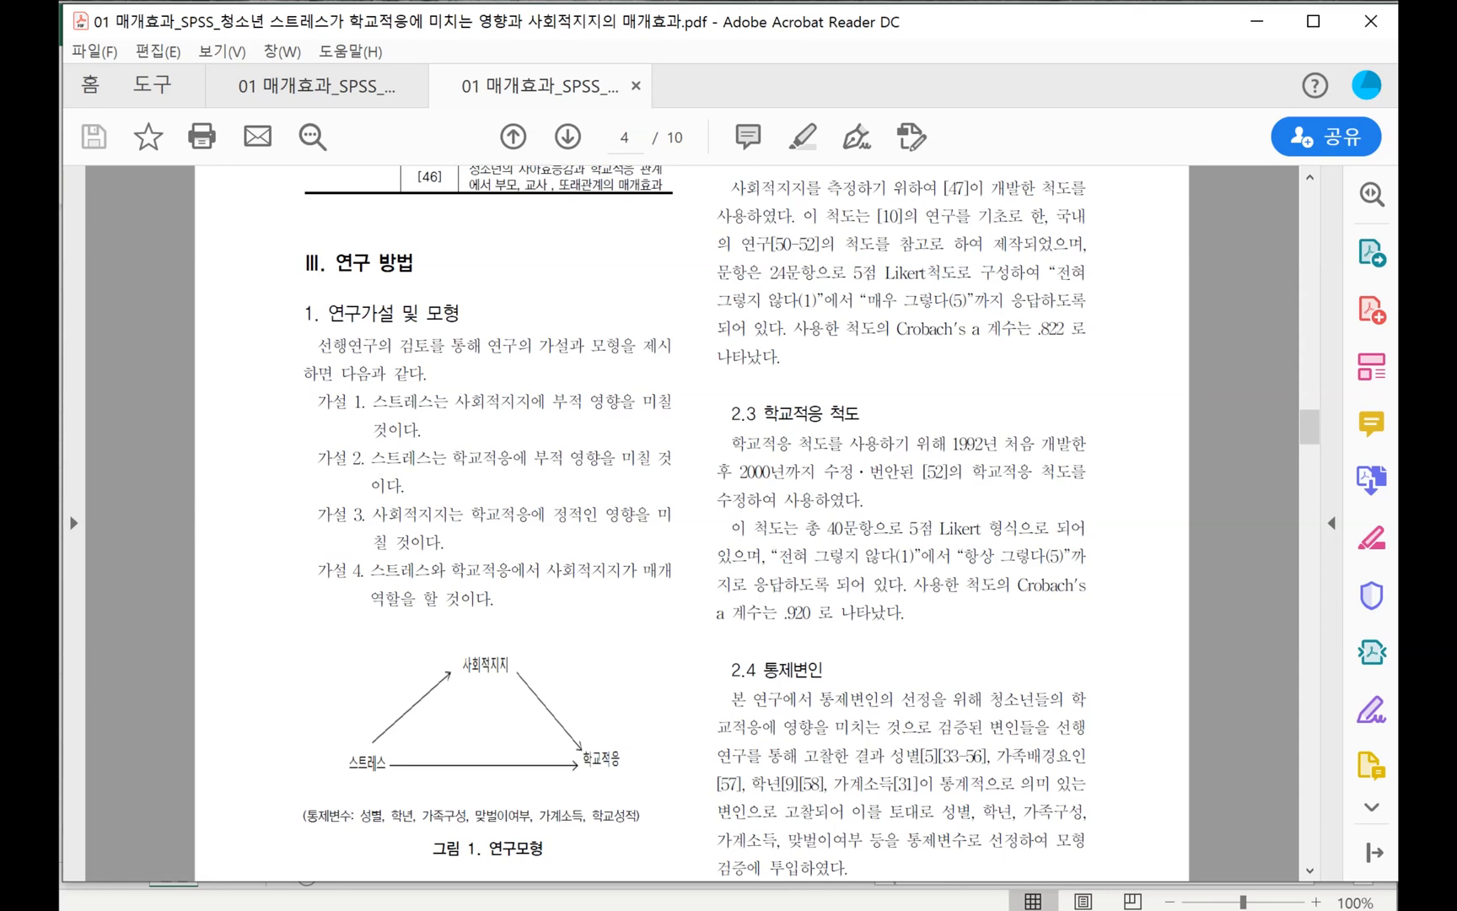
mouse_move(422, 818)
Examine the analysis methods, demographic characteristics, descriptive statistics and correlations in Tables 2 to 4 on page 5
scroll(691, 523, "down", 10)
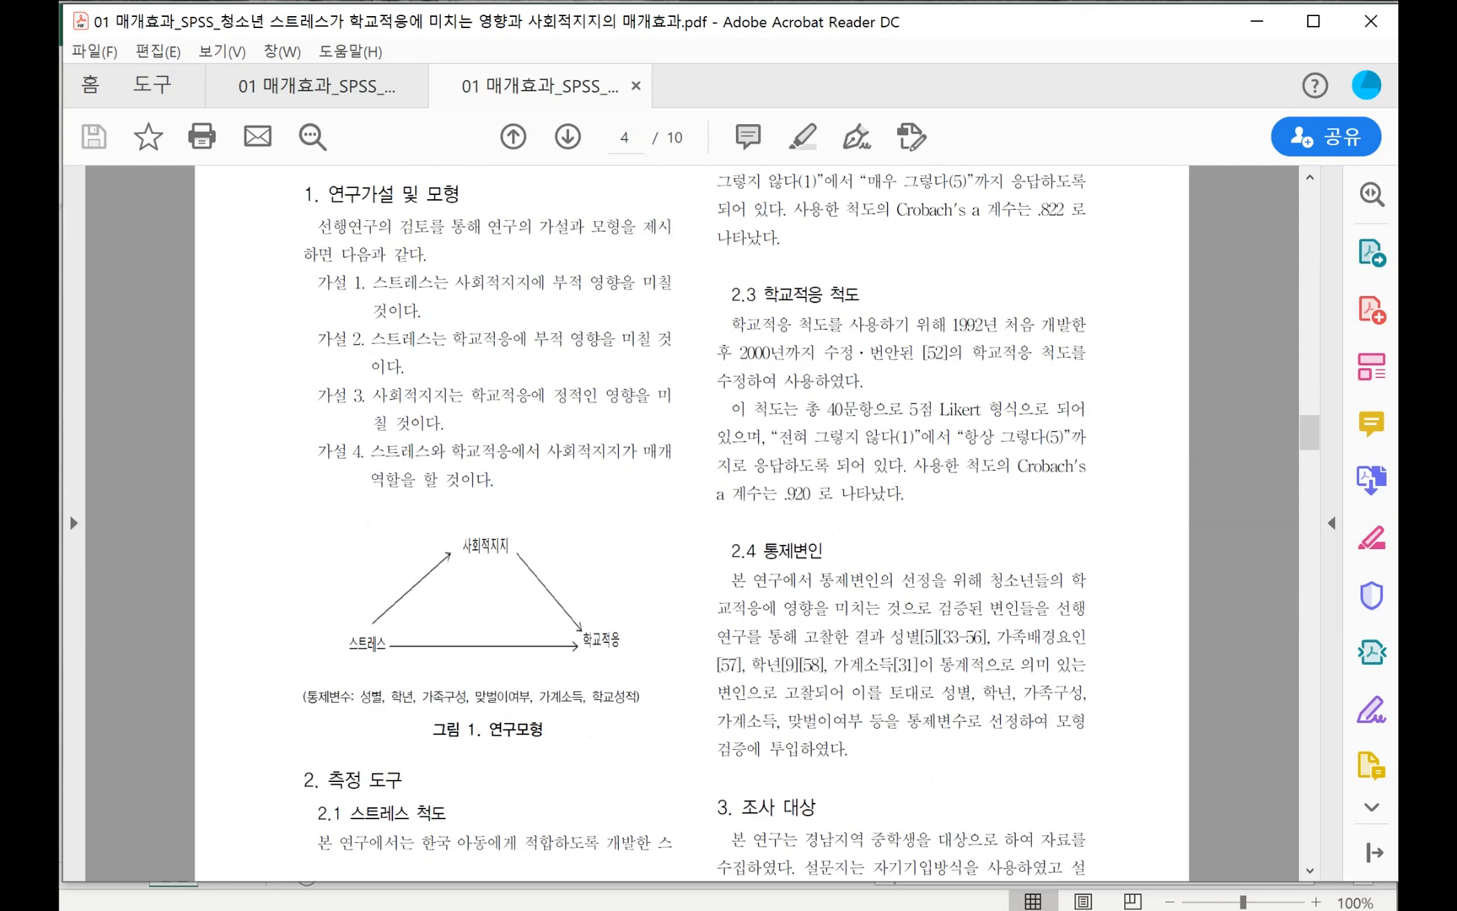
scroll(691, 522, "down", 10)
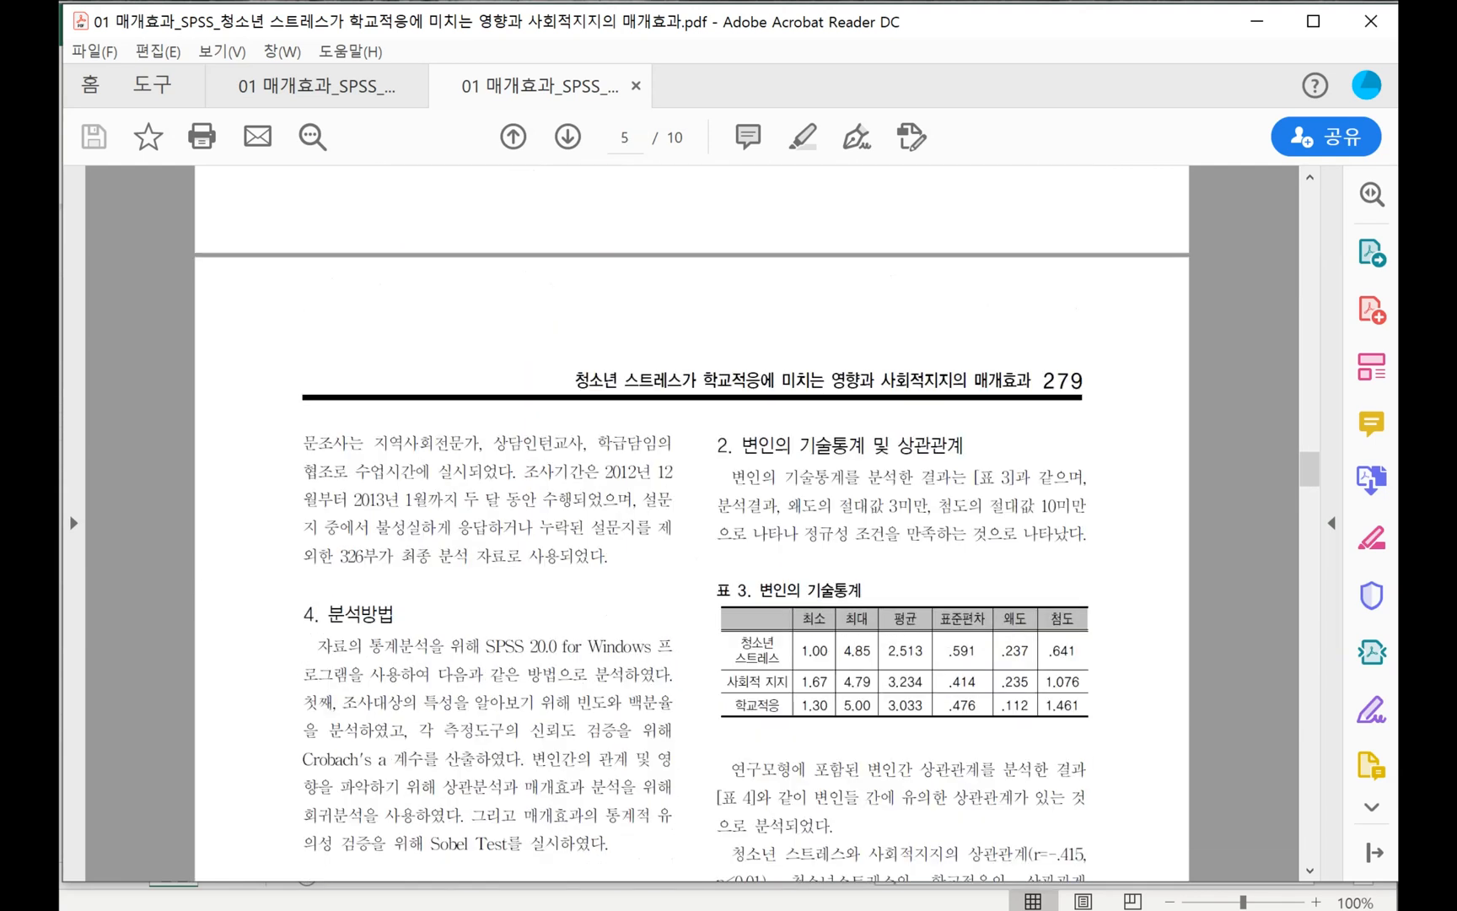
scroll(692, 523, "down", 4)
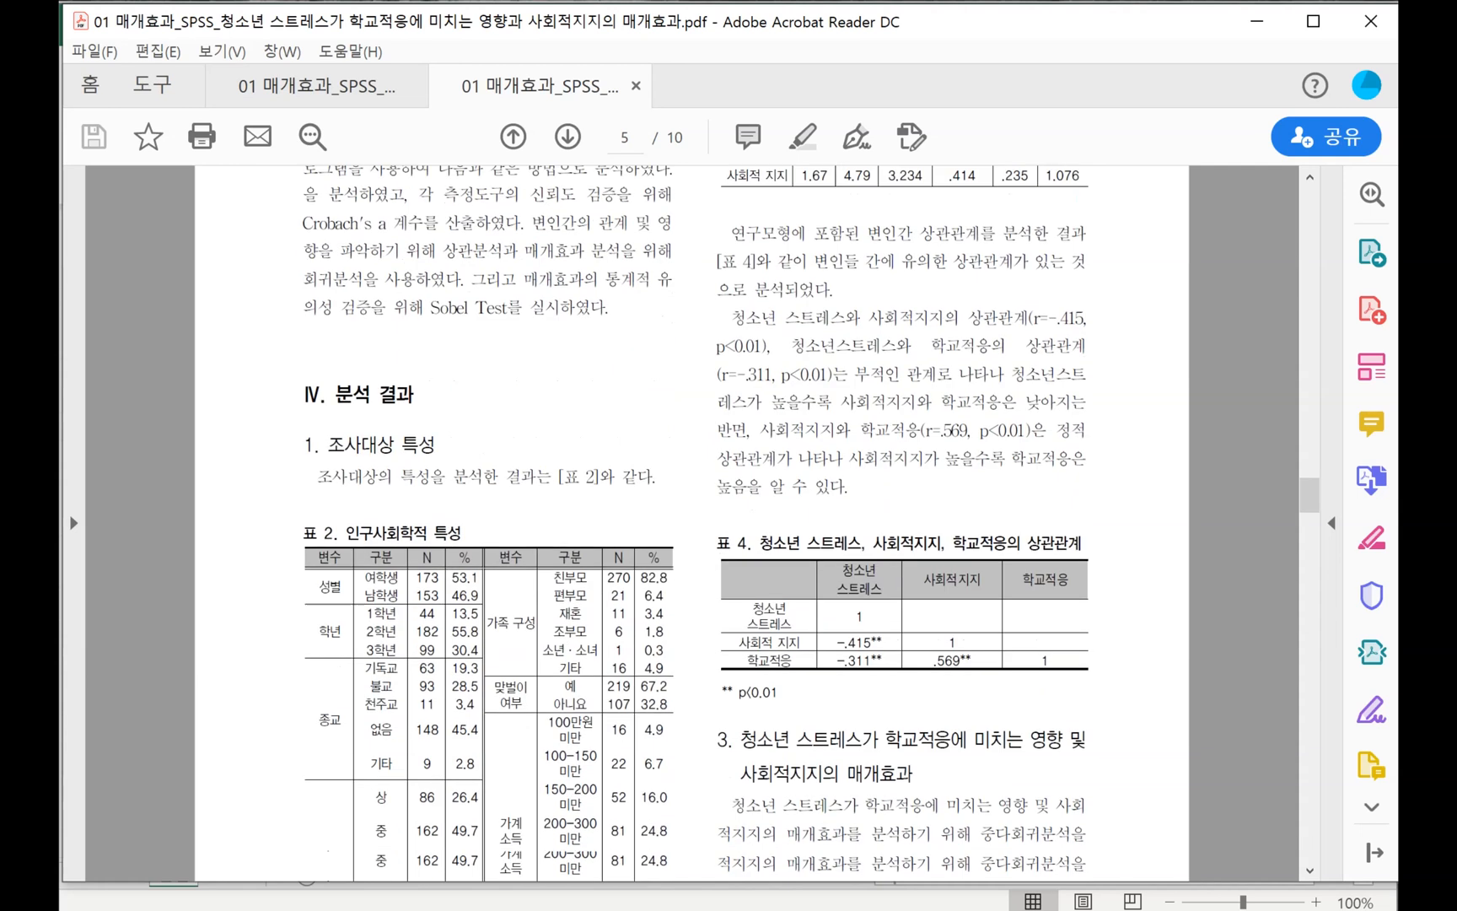
scroll(692, 523, "down", 2)
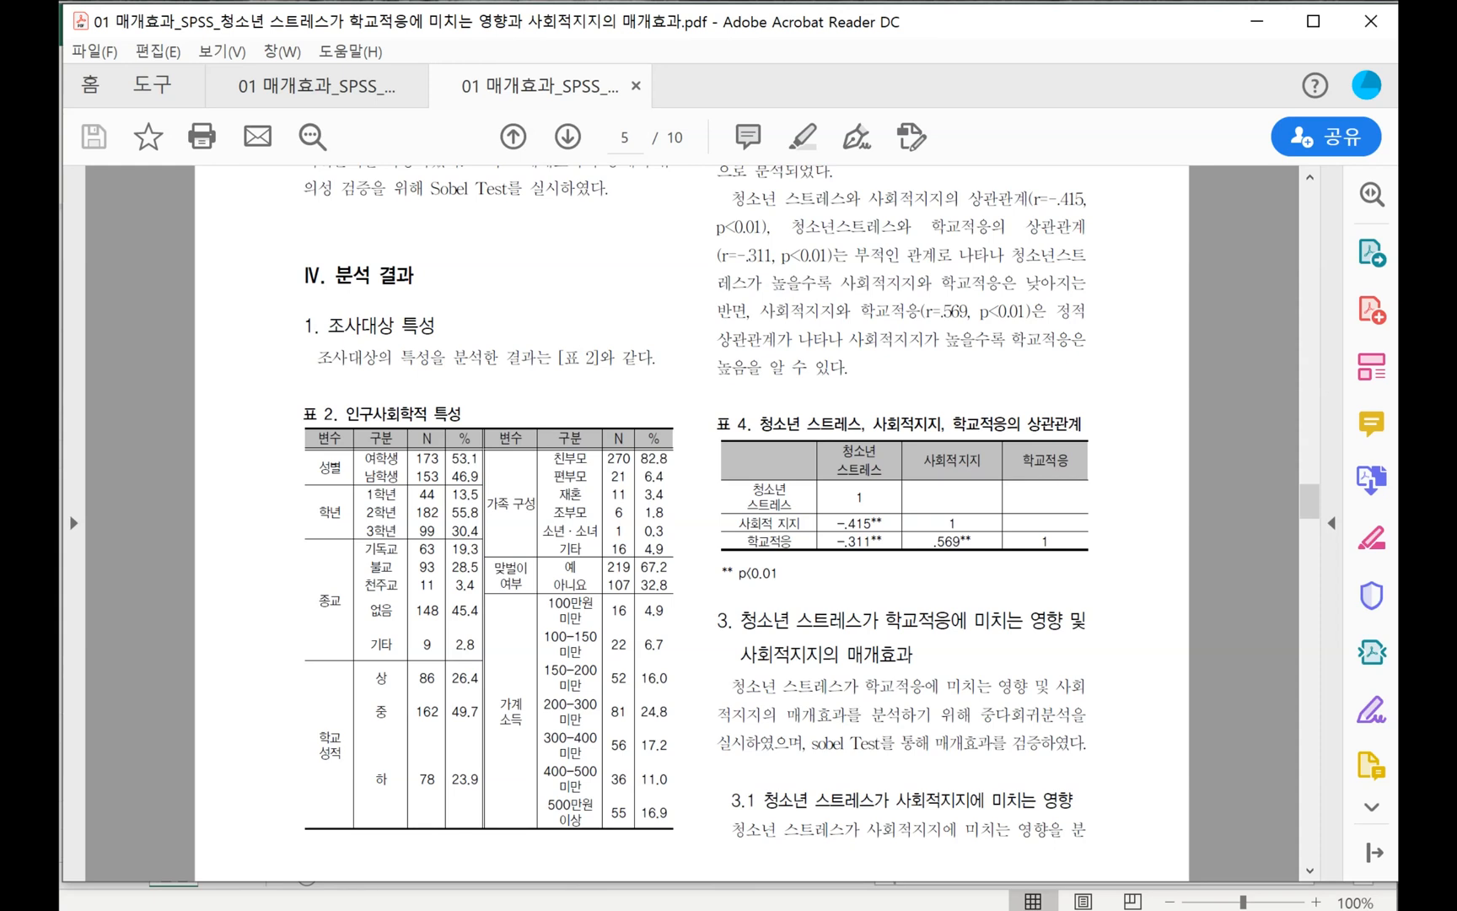
scroll(691, 523, "up", 3)
scroll(692, 522, "down", 2)
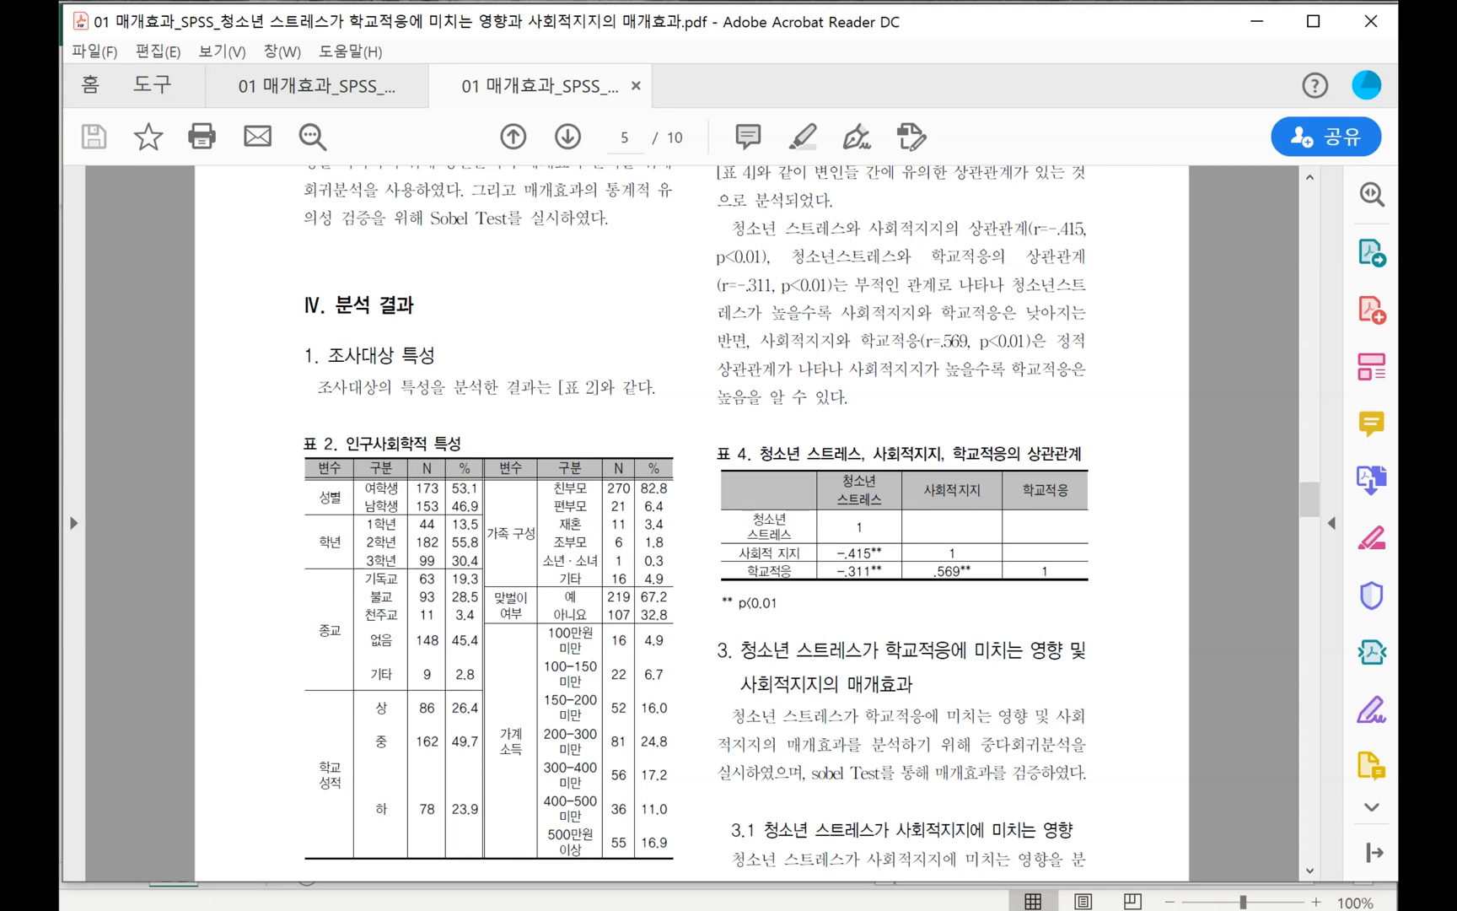
scroll(809, 514, "down", 3)
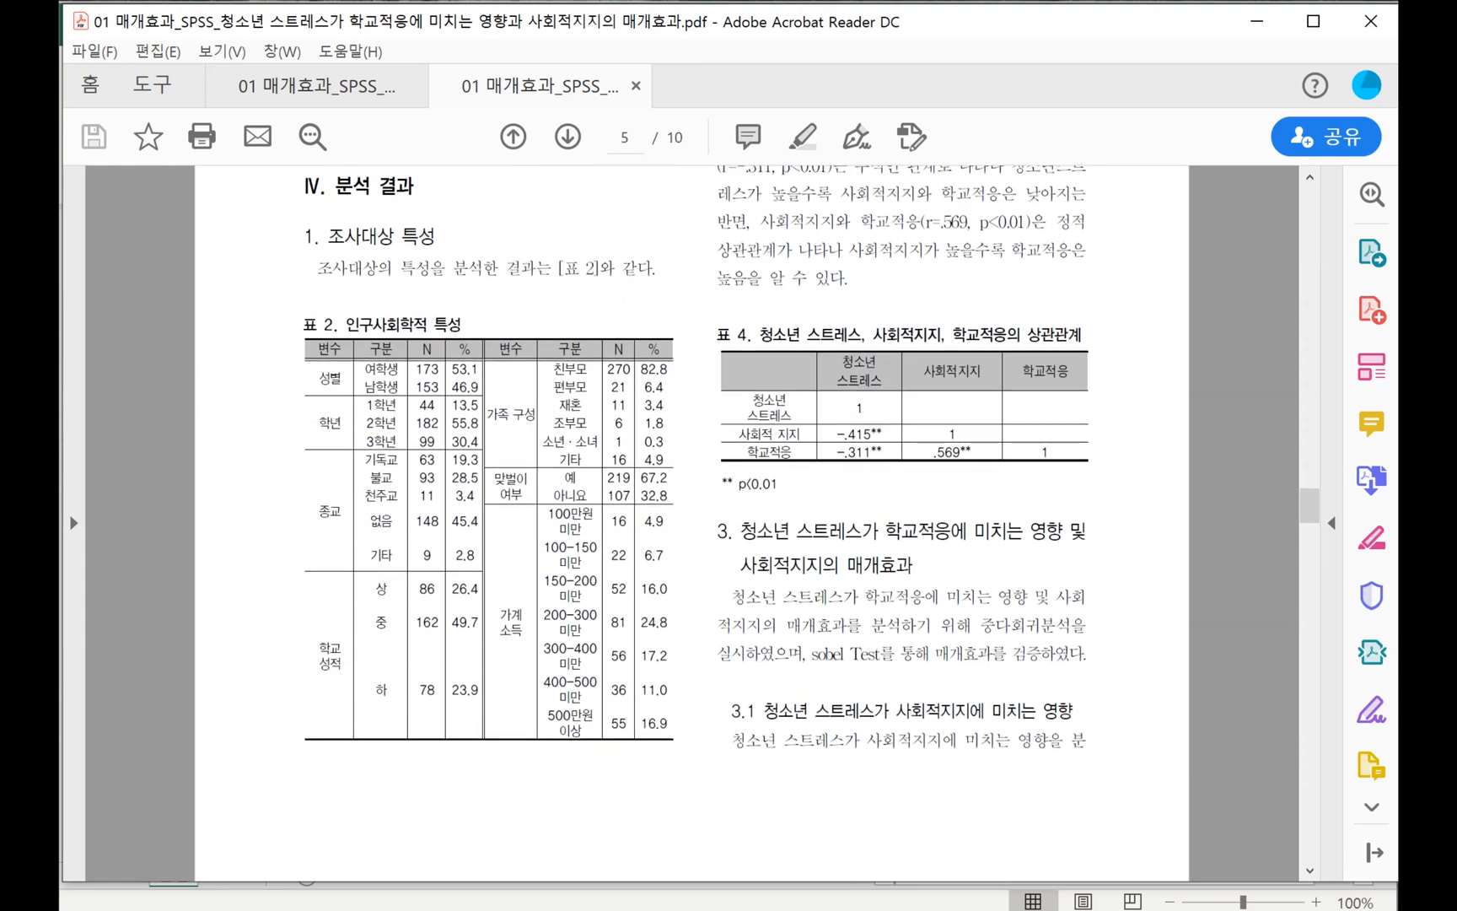
Compare the regression analysis in section 3.1 and Table 5 with the research model in Figure 1 on page 4
scroll(691, 523, "down", 15)
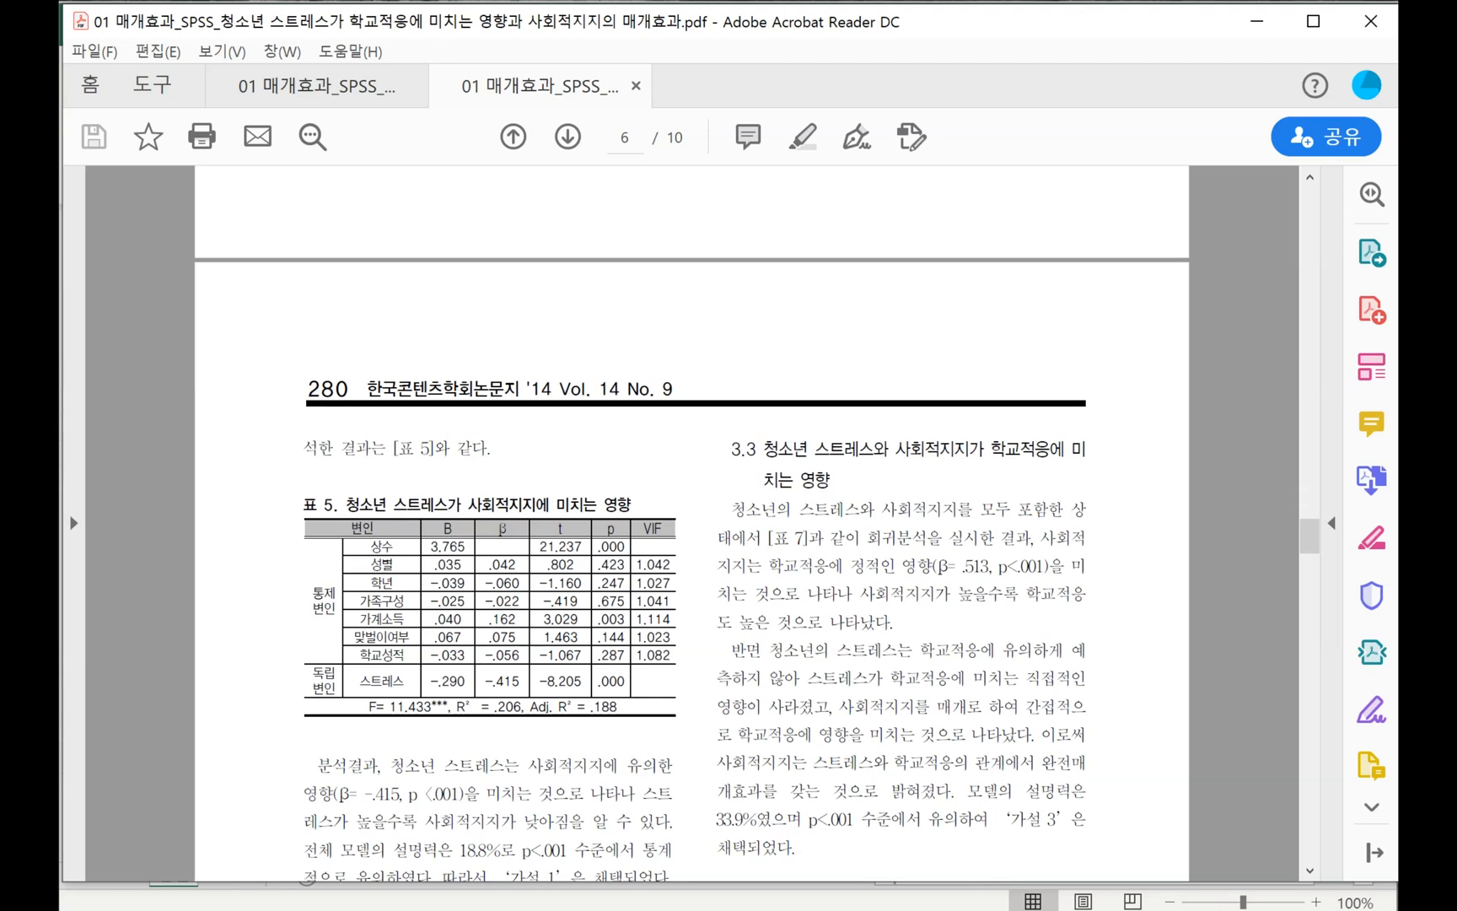
scroll(691, 523, "up", 10)
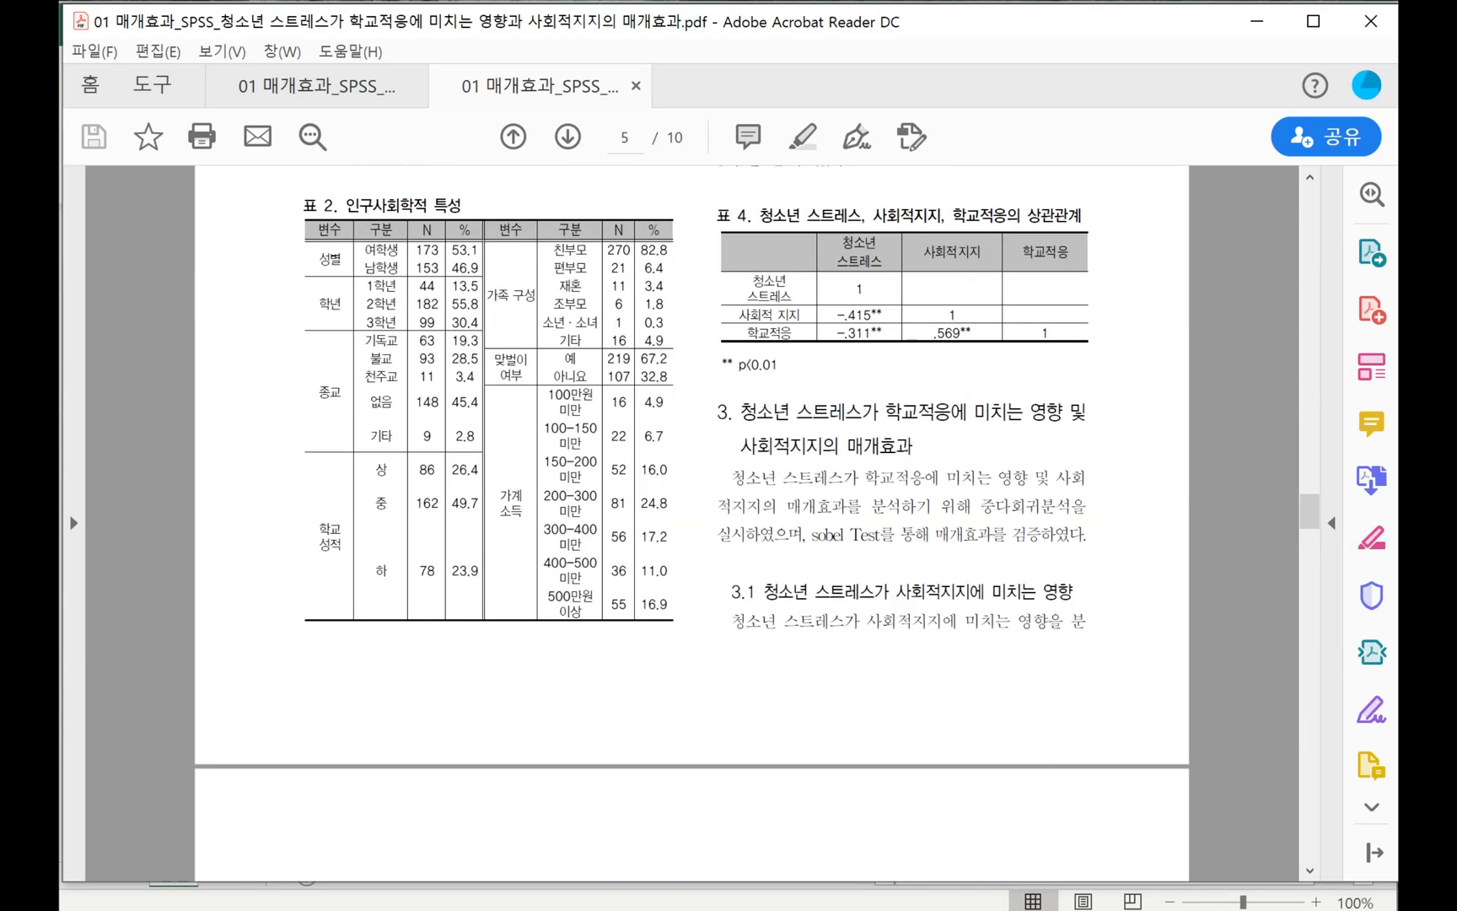
scroll(691, 523, "up", 10)
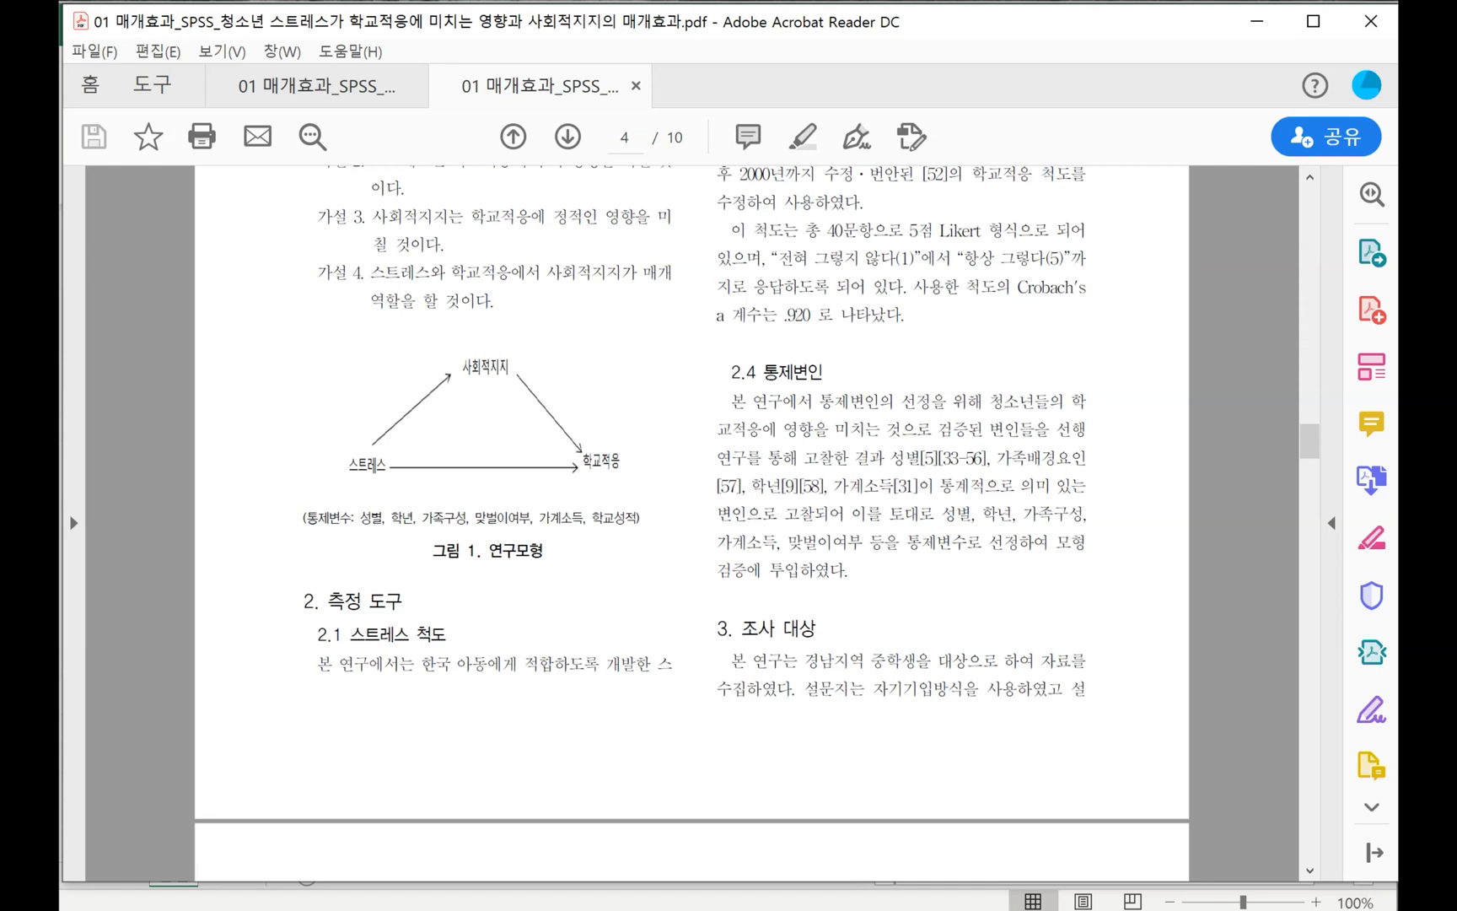
scroll(692, 493, "down", 10)
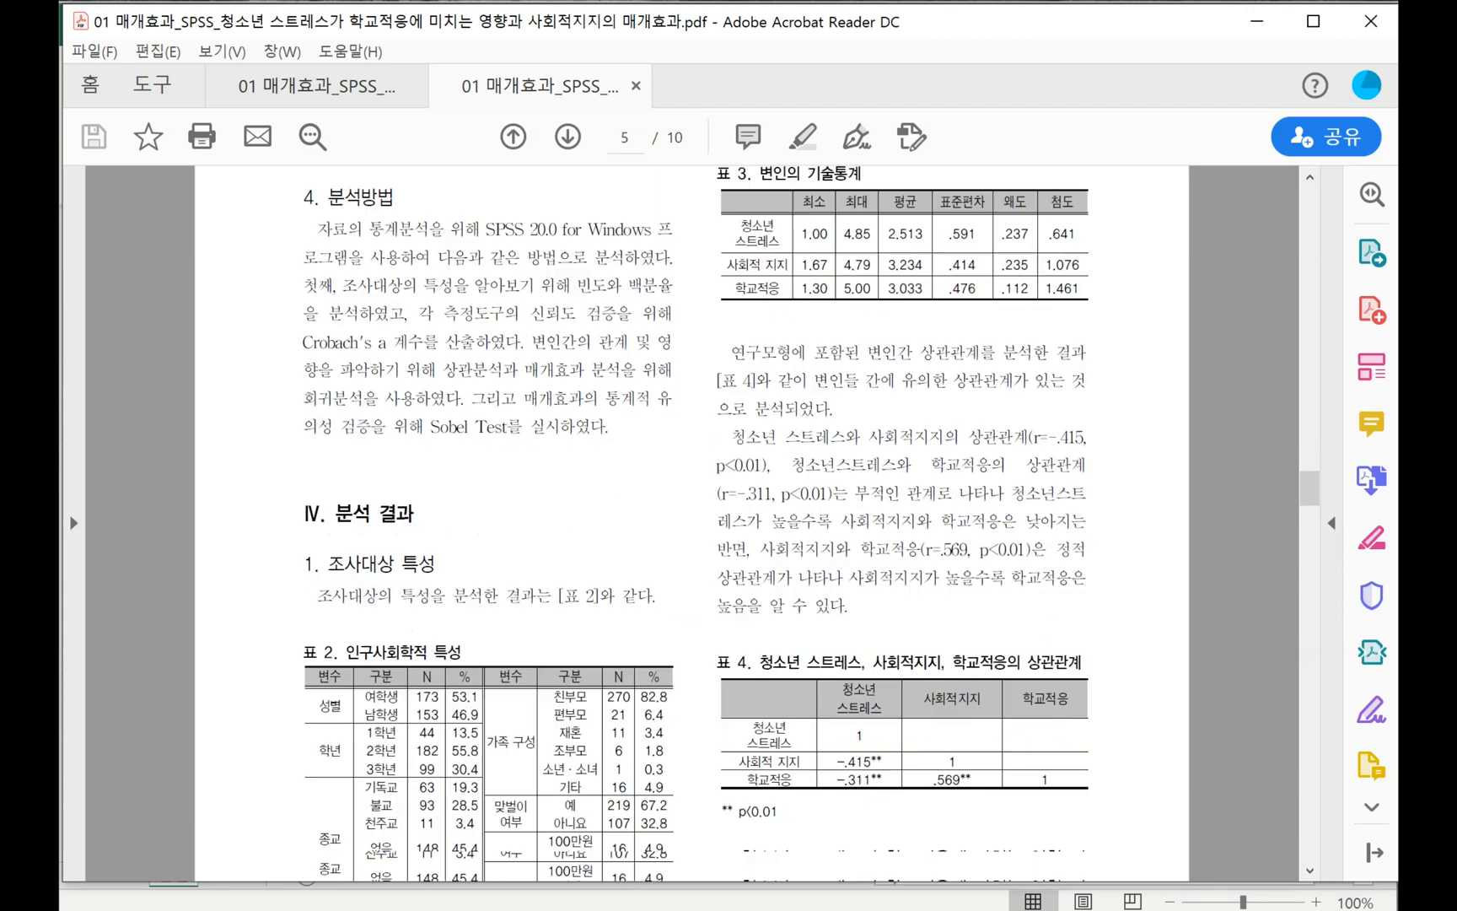
scroll(691, 522, "down", 8)
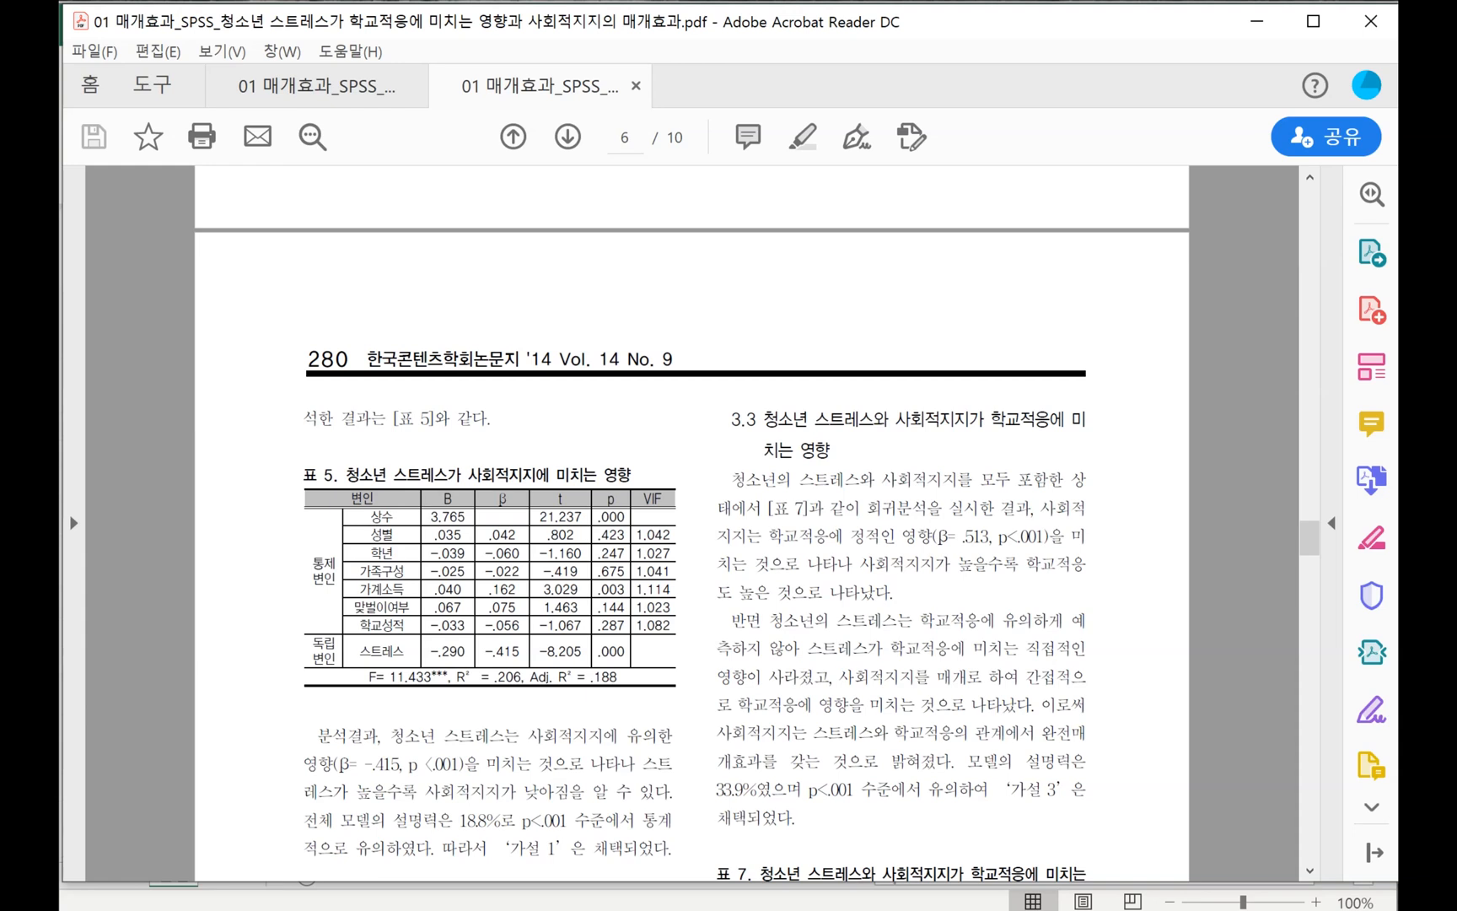
Select the 스트레스 rows of Tables 5 and 6 and the R² value under Table 6 for reading
left_click_drag(313, 645, 627, 652)
scroll(692, 541, "down", 5)
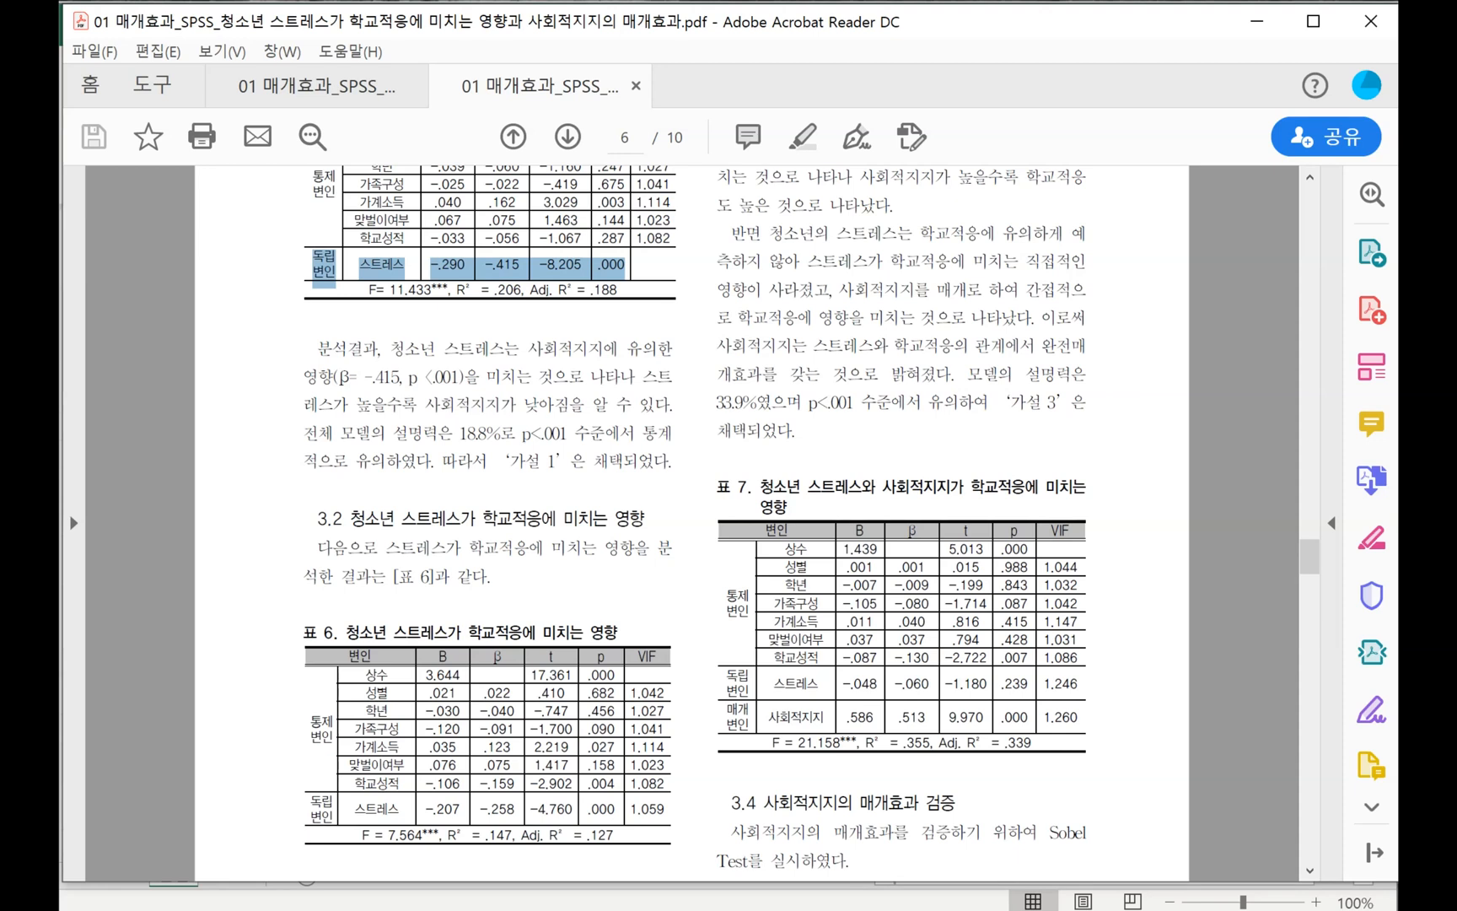
left_click_drag(311, 801, 665, 805)
scroll(665, 759, "down", 3)
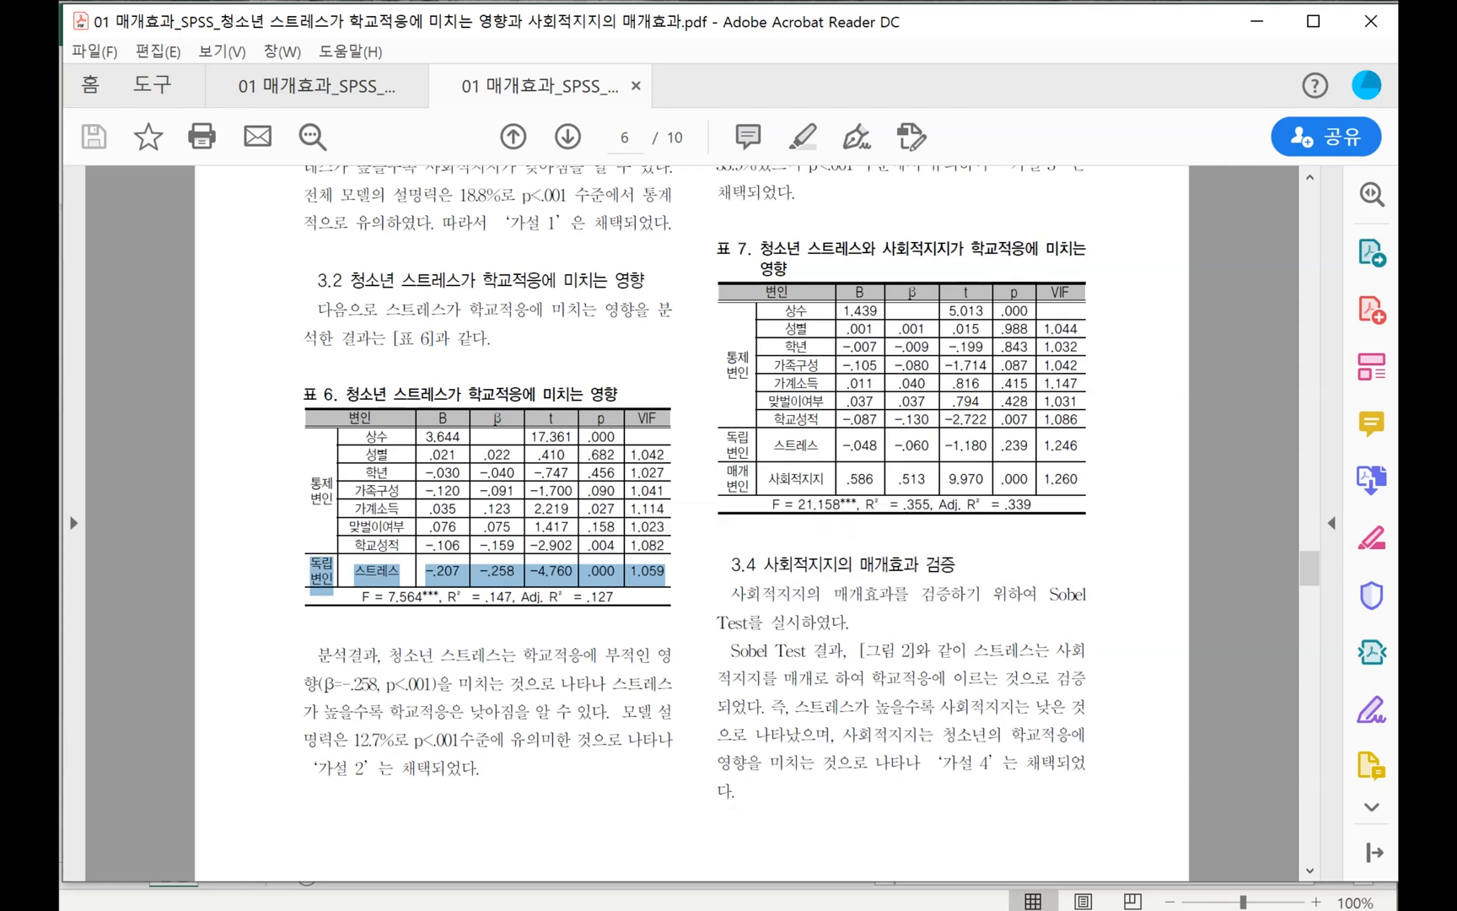
left_click_drag(485, 597, 505, 596)
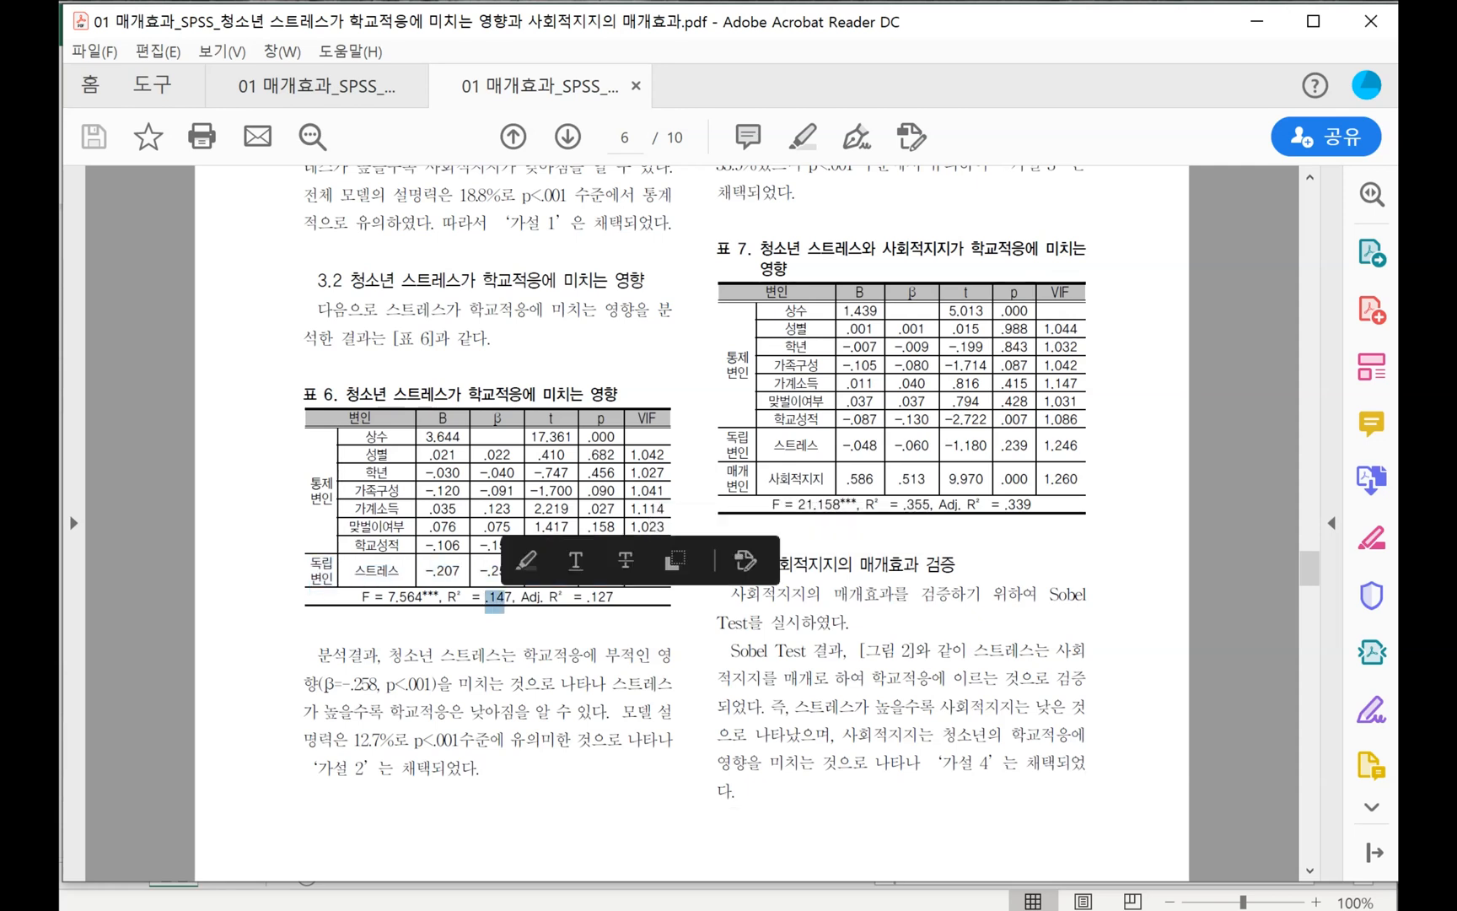
left_click(515, 601)
Read the section 3.3 heading and select the 스트레스 row and the 사회적지지 row in Table 7
scroll(695, 523, "up", 6)
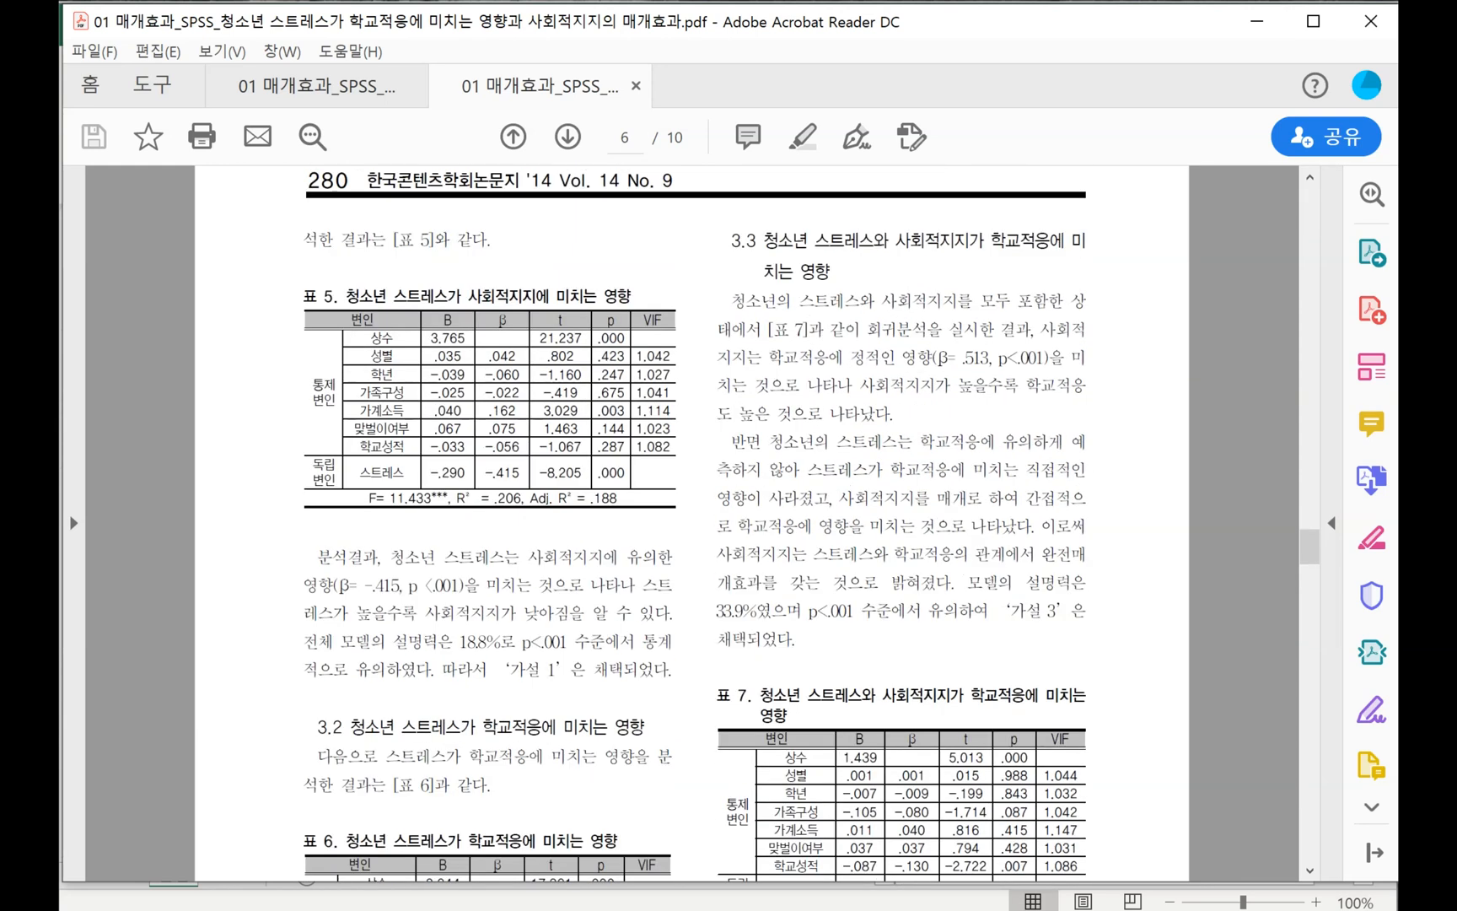
left_click_drag(813, 244, 861, 244)
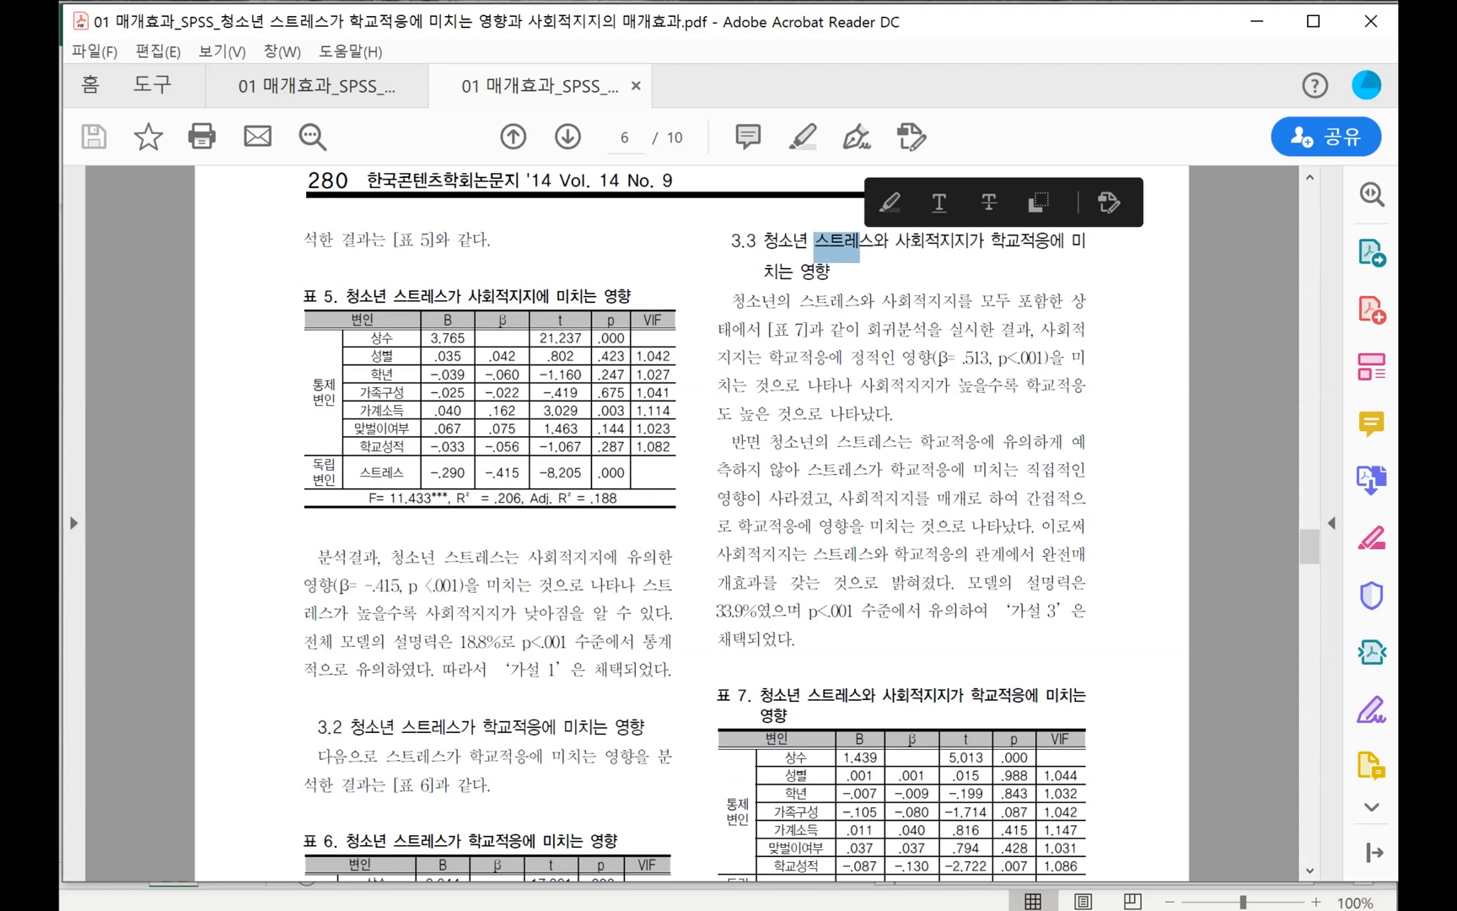
left_click(968, 244)
scroll(968, 249, "down", 4)
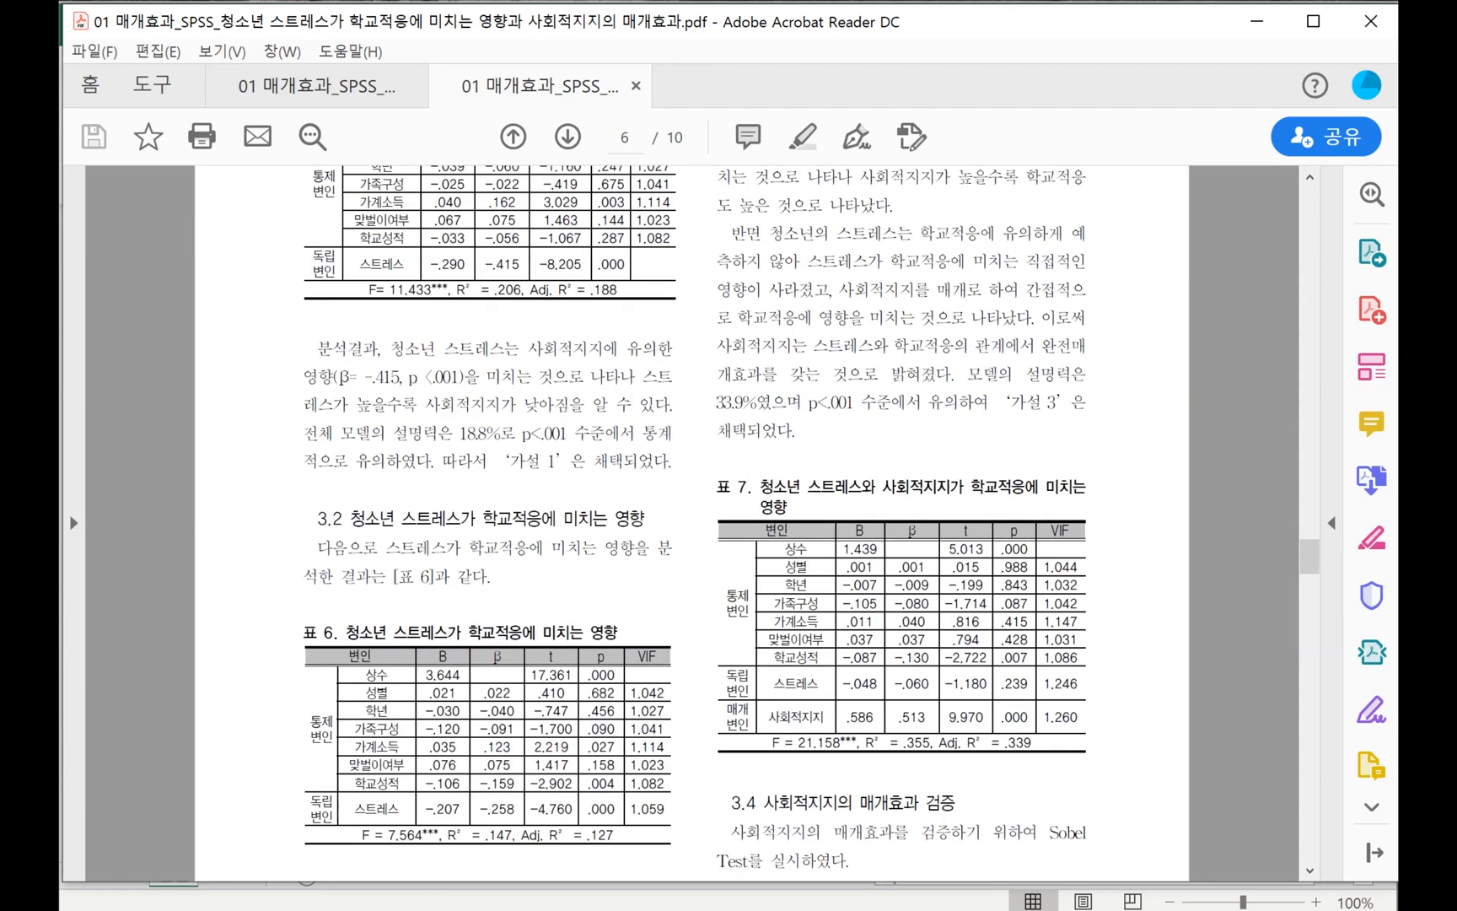
left_click_drag(725, 620, 1079, 628)
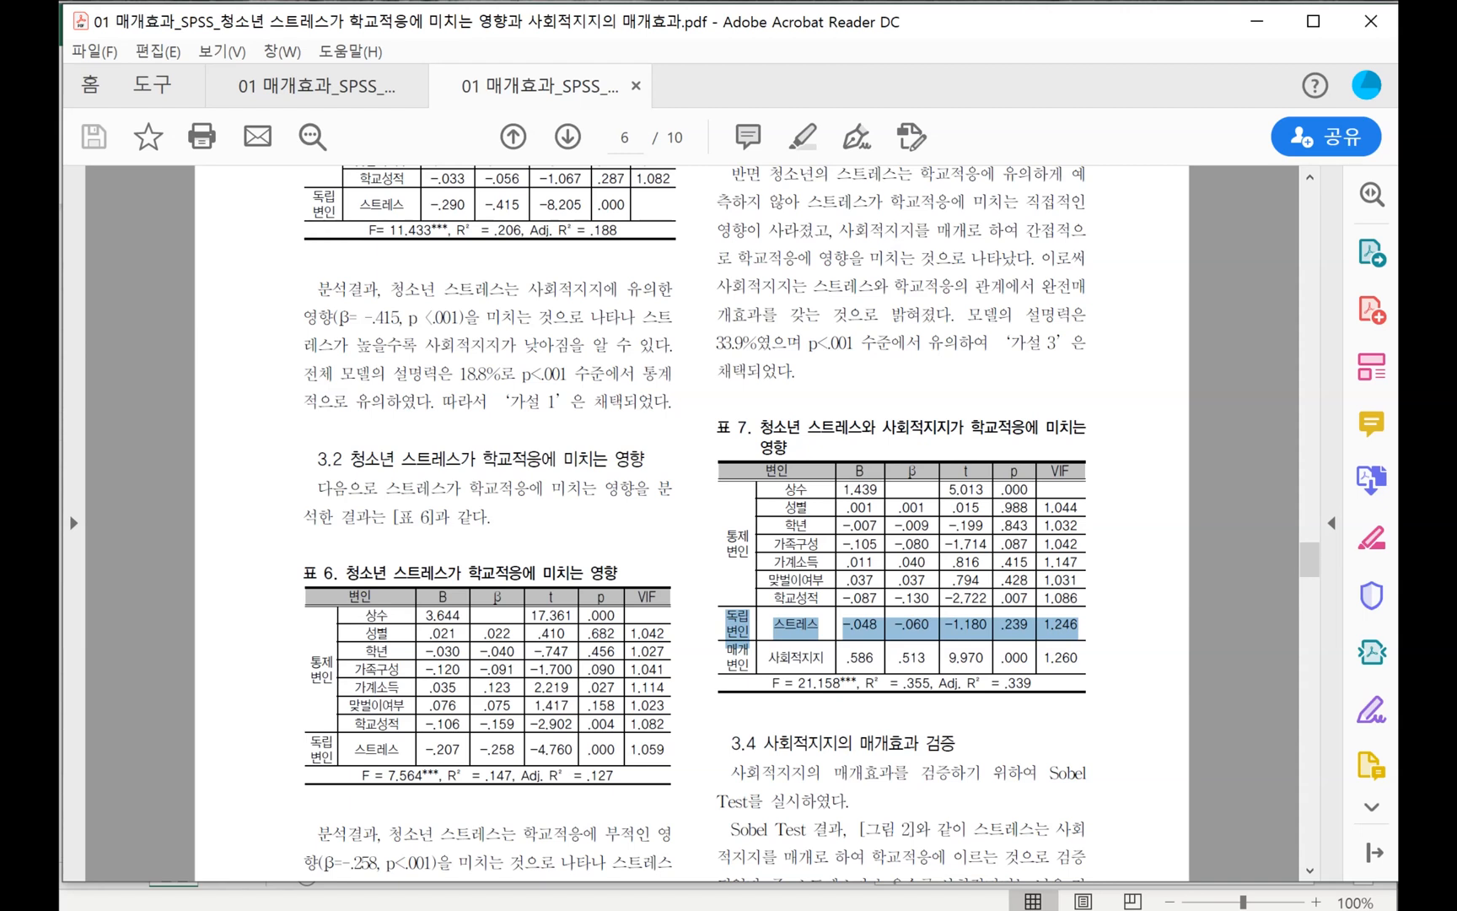
left_click(738, 655)
left_click_drag(726, 666, 1079, 663)
Read section 3.4 on the Sobel Test and select the 스트레스 and 사회적지지 rows together in Table 7
scroll(809, 523, "down", 5)
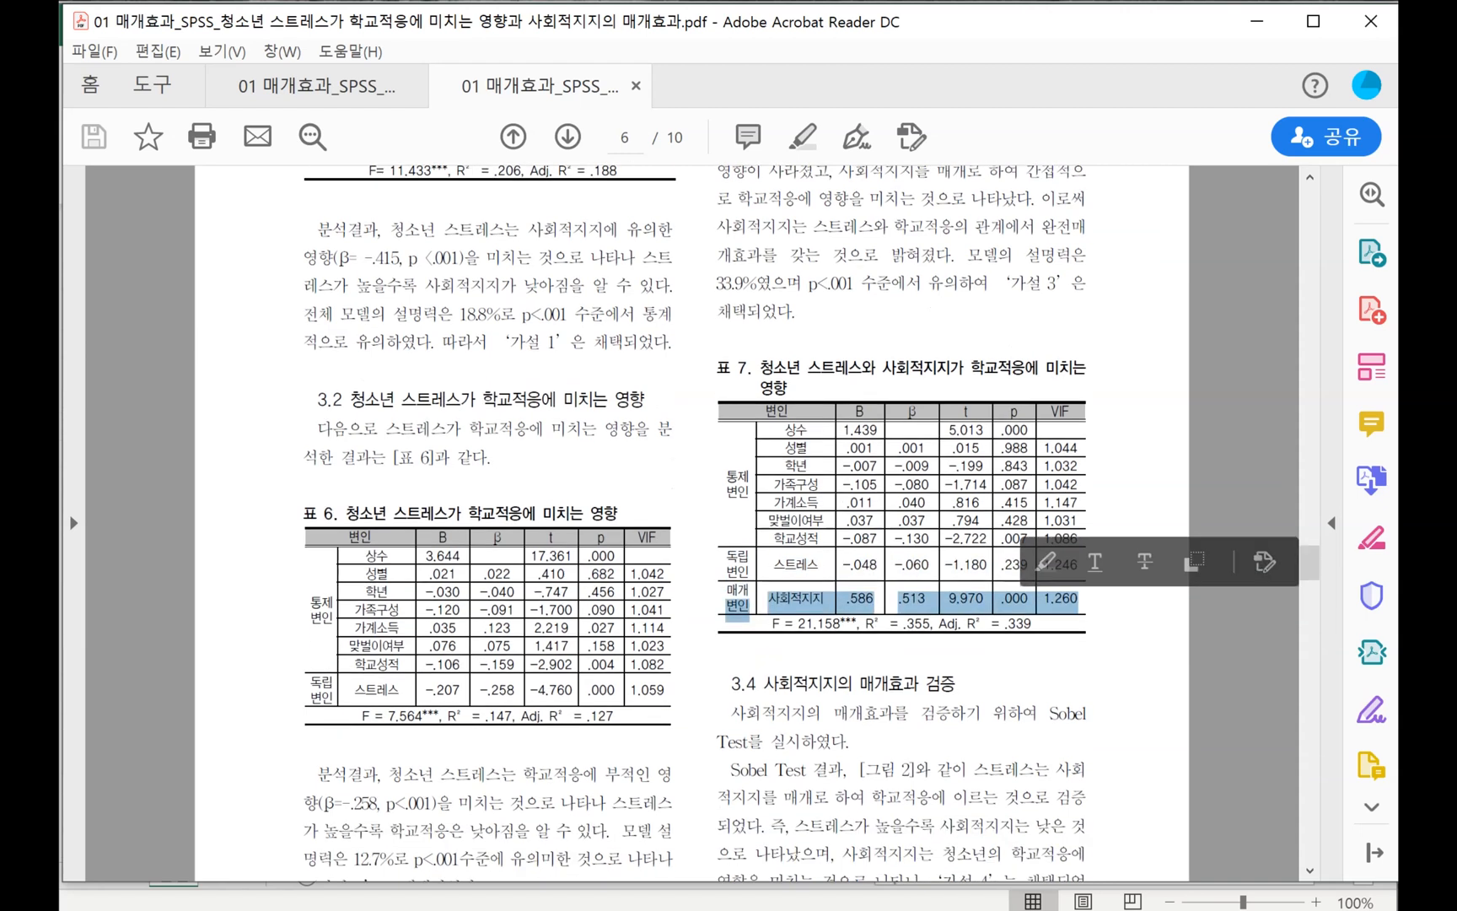
scroll(691, 522, "down", 10)
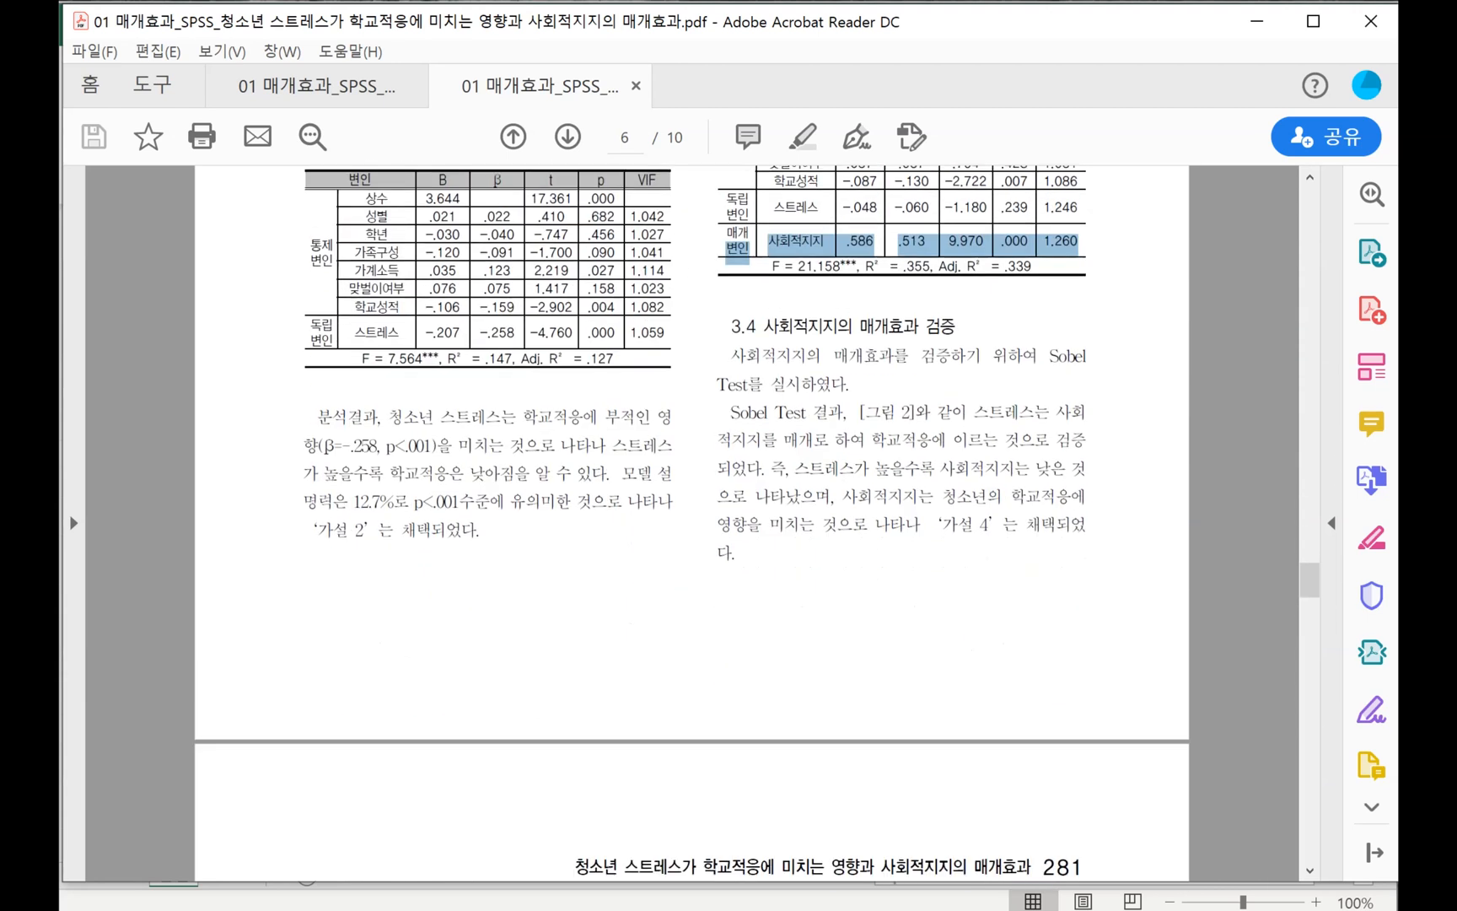
scroll(691, 522, "up", 10)
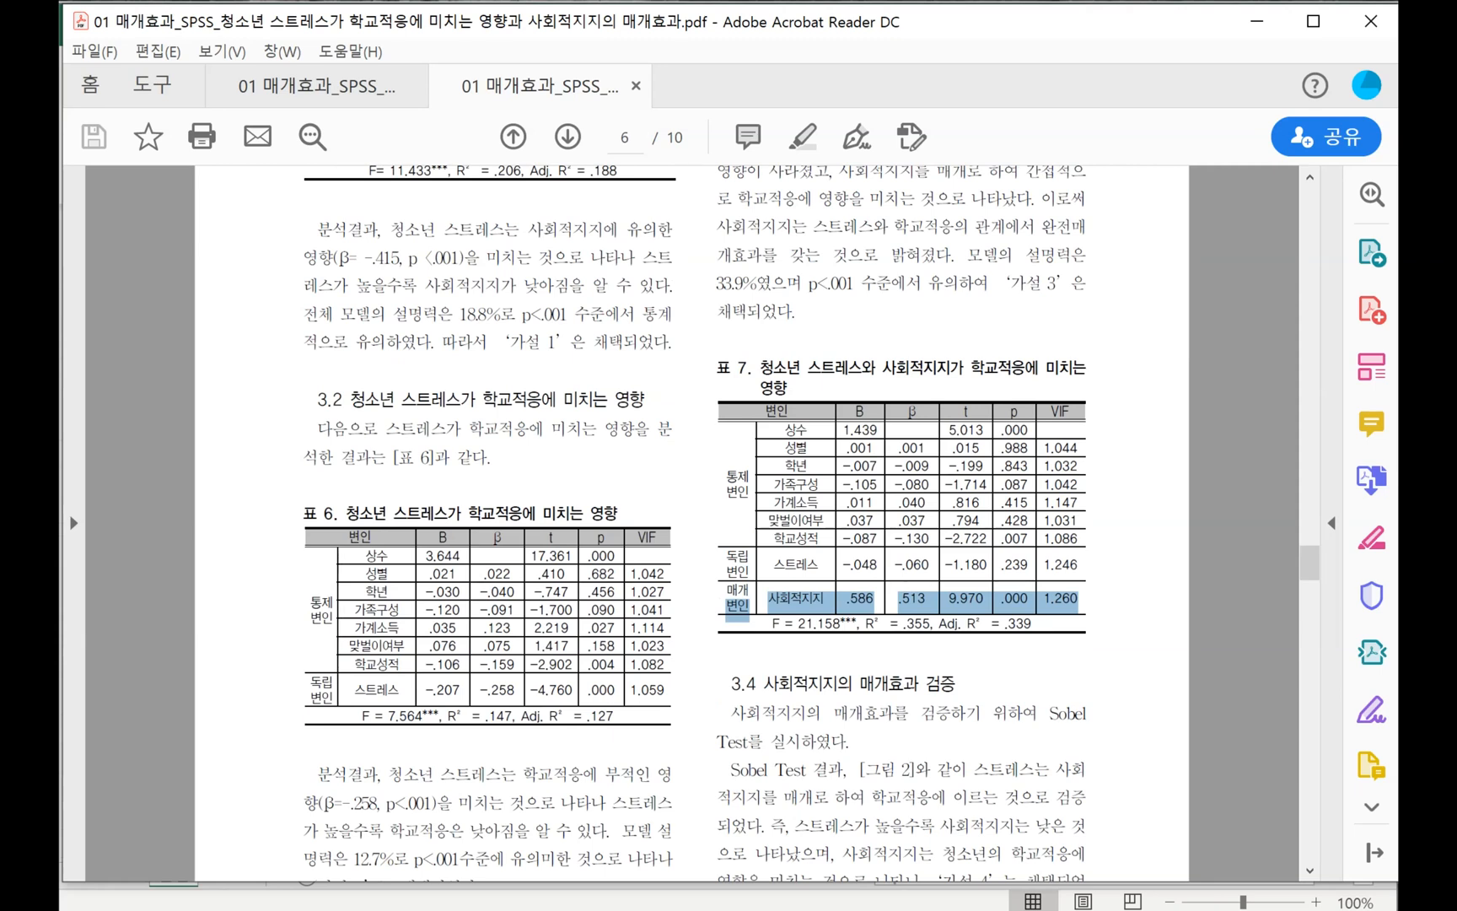
left_click_drag(729, 569, 1084, 602)
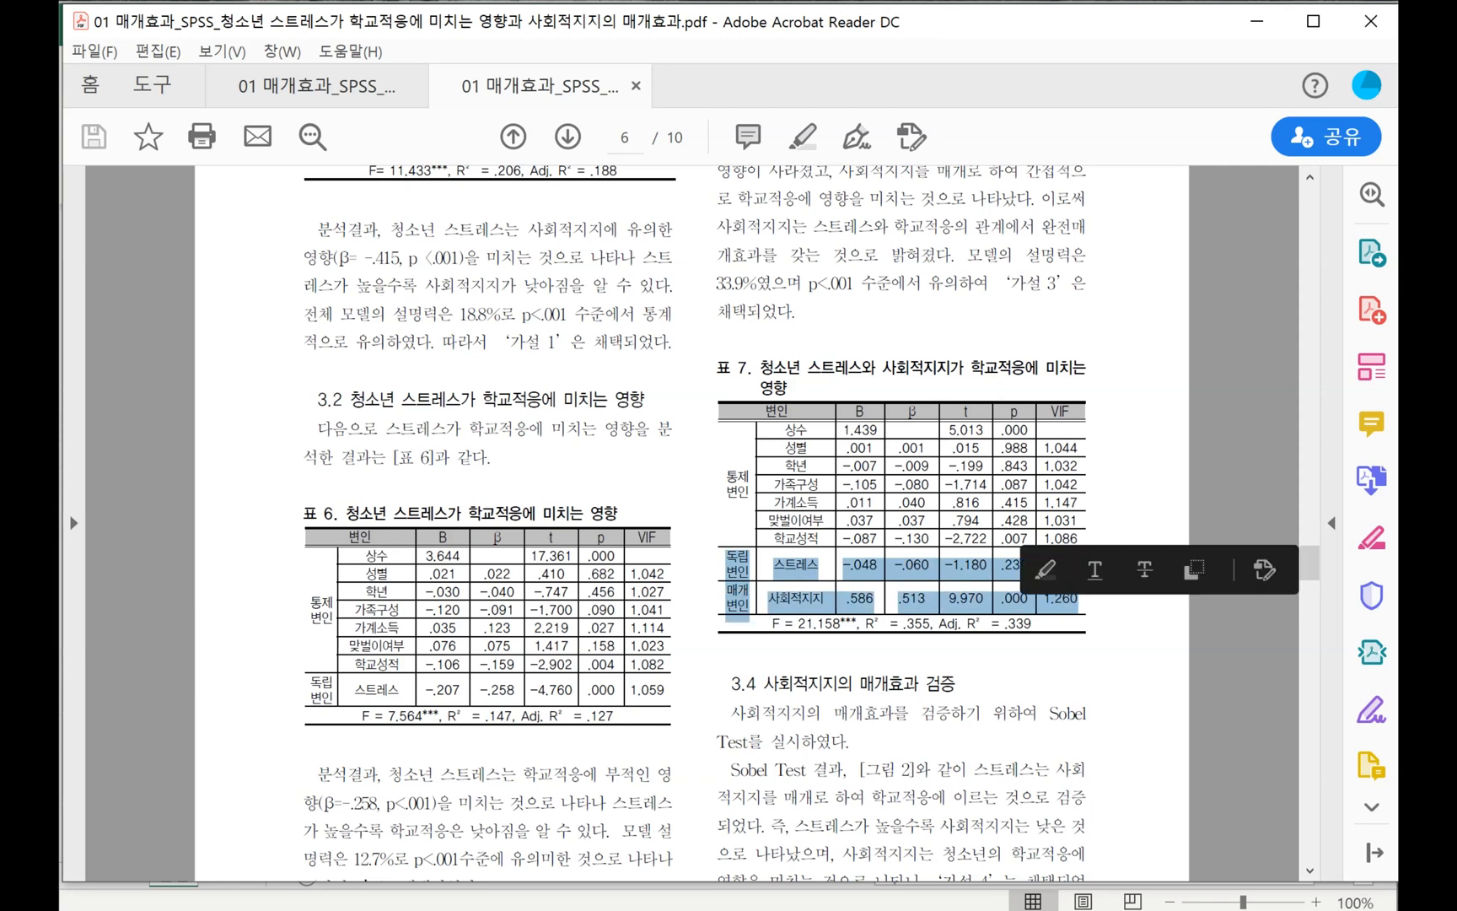
Read the R² value under Table 7 and select the phrase "Sobel Test 결과" in section 3.4
left_click(1086, 602)
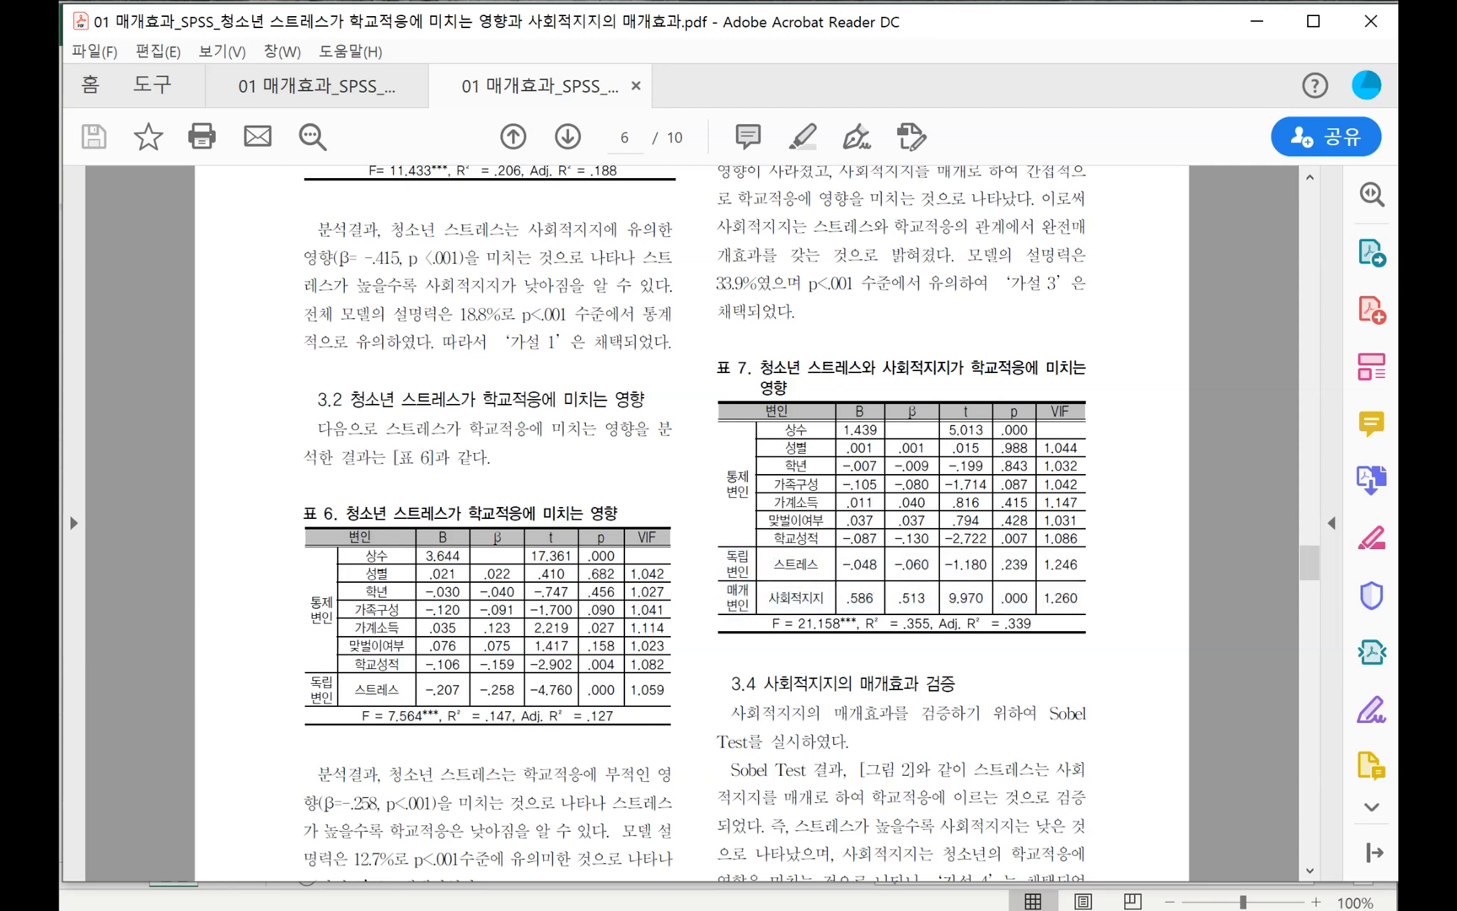
left_click_drag(903, 624, 923, 624)
scroll(694, 523, "down", 2)
left_click_drag(730, 679, 844, 679)
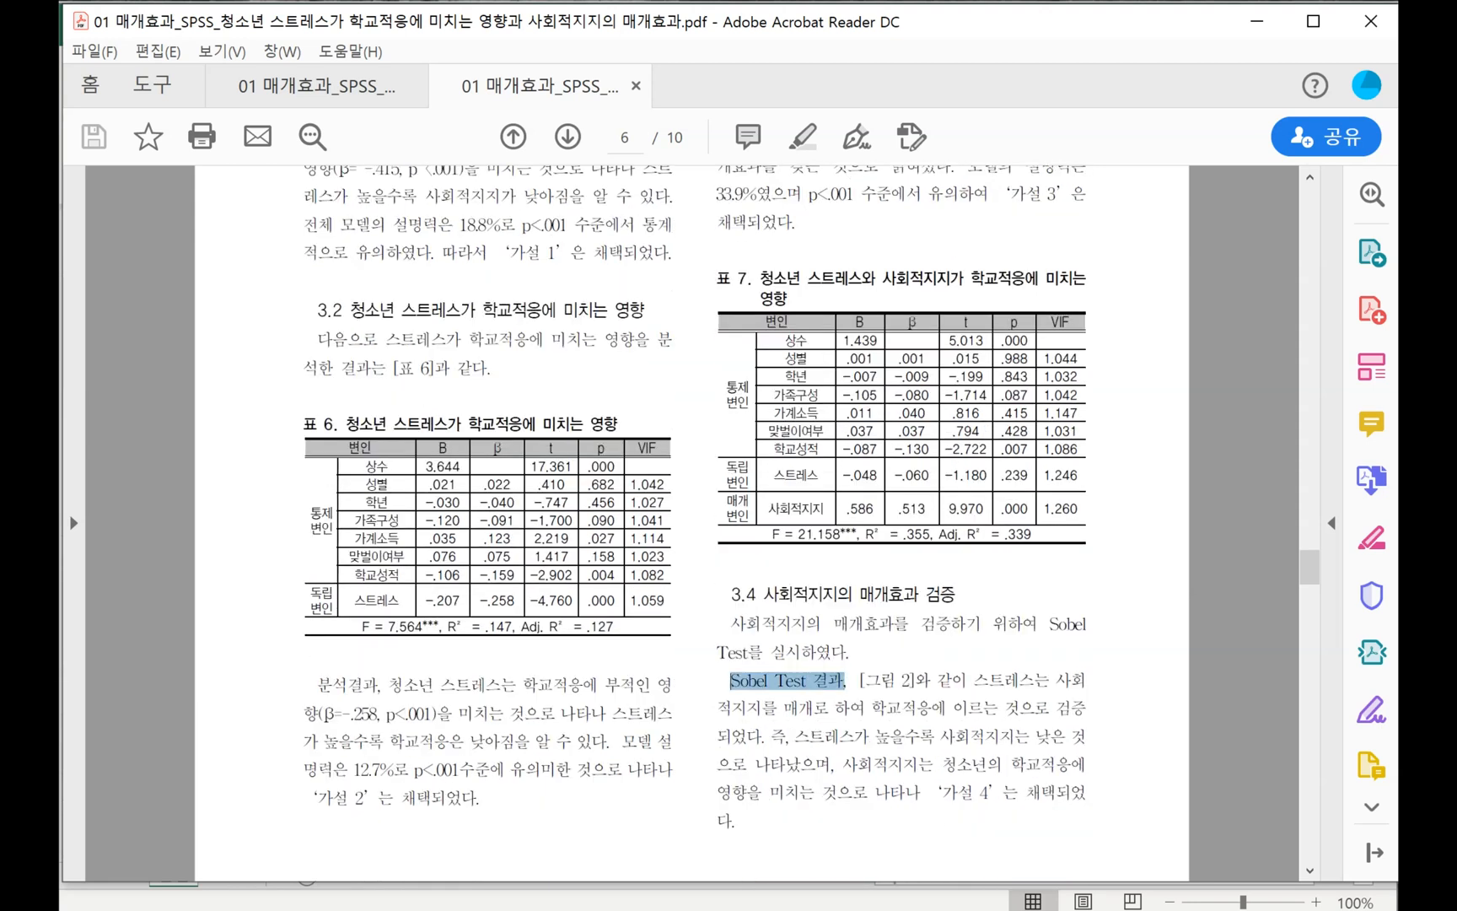
left_click(999, 709)
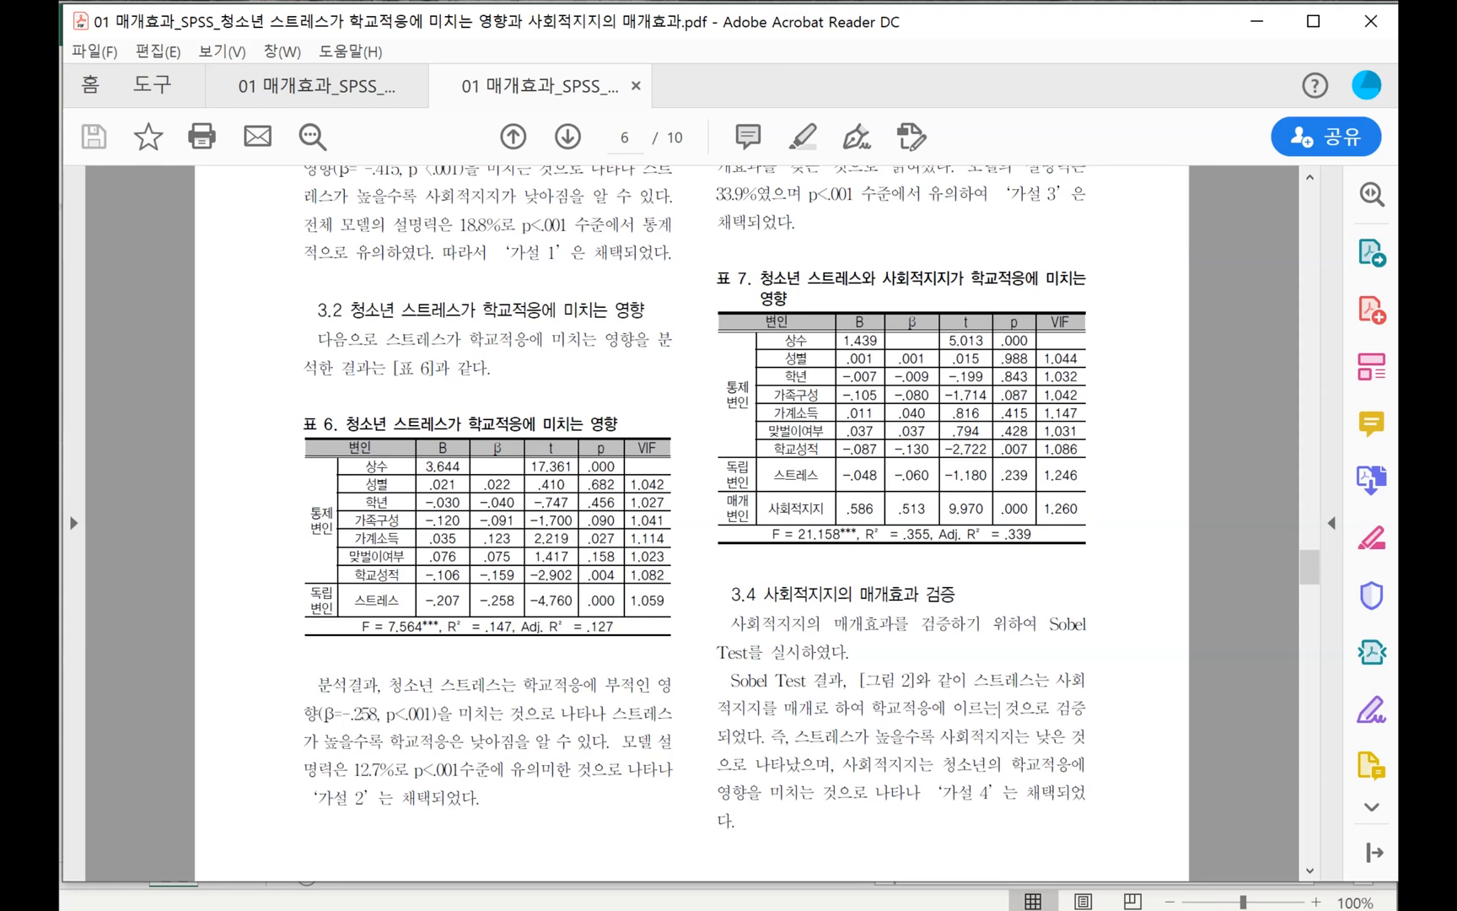
Review the research model in Figure 1 on page 4 and return to Tables 6 and 7 on page 6
scroll(691, 522, "up", 3)
scroll(692, 523, "up", 15)
scroll(691, 522, "up", 10)
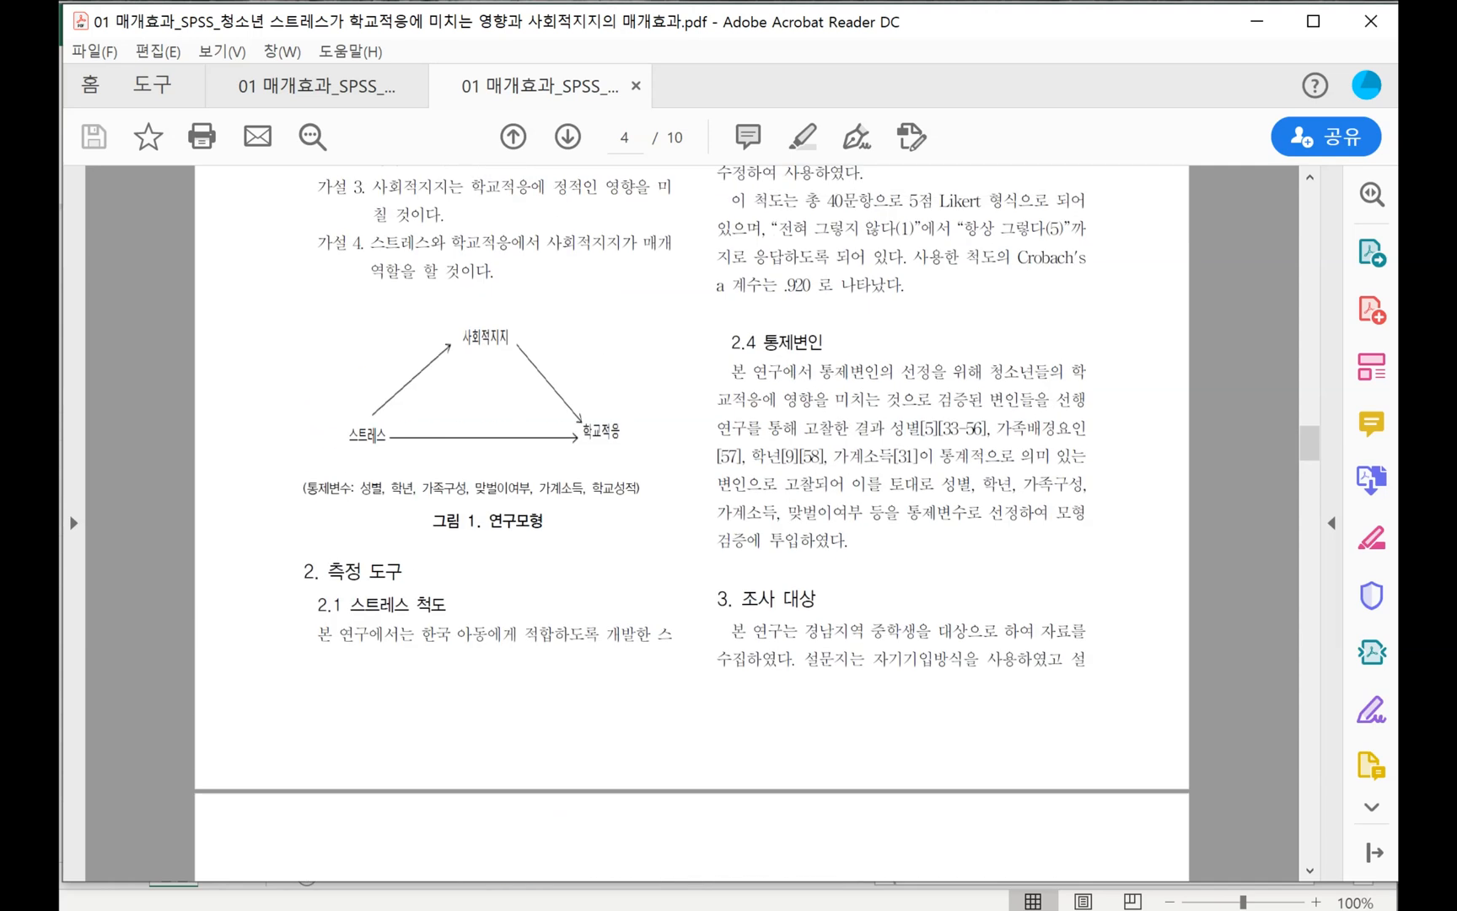
scroll(692, 523, "down", 12)
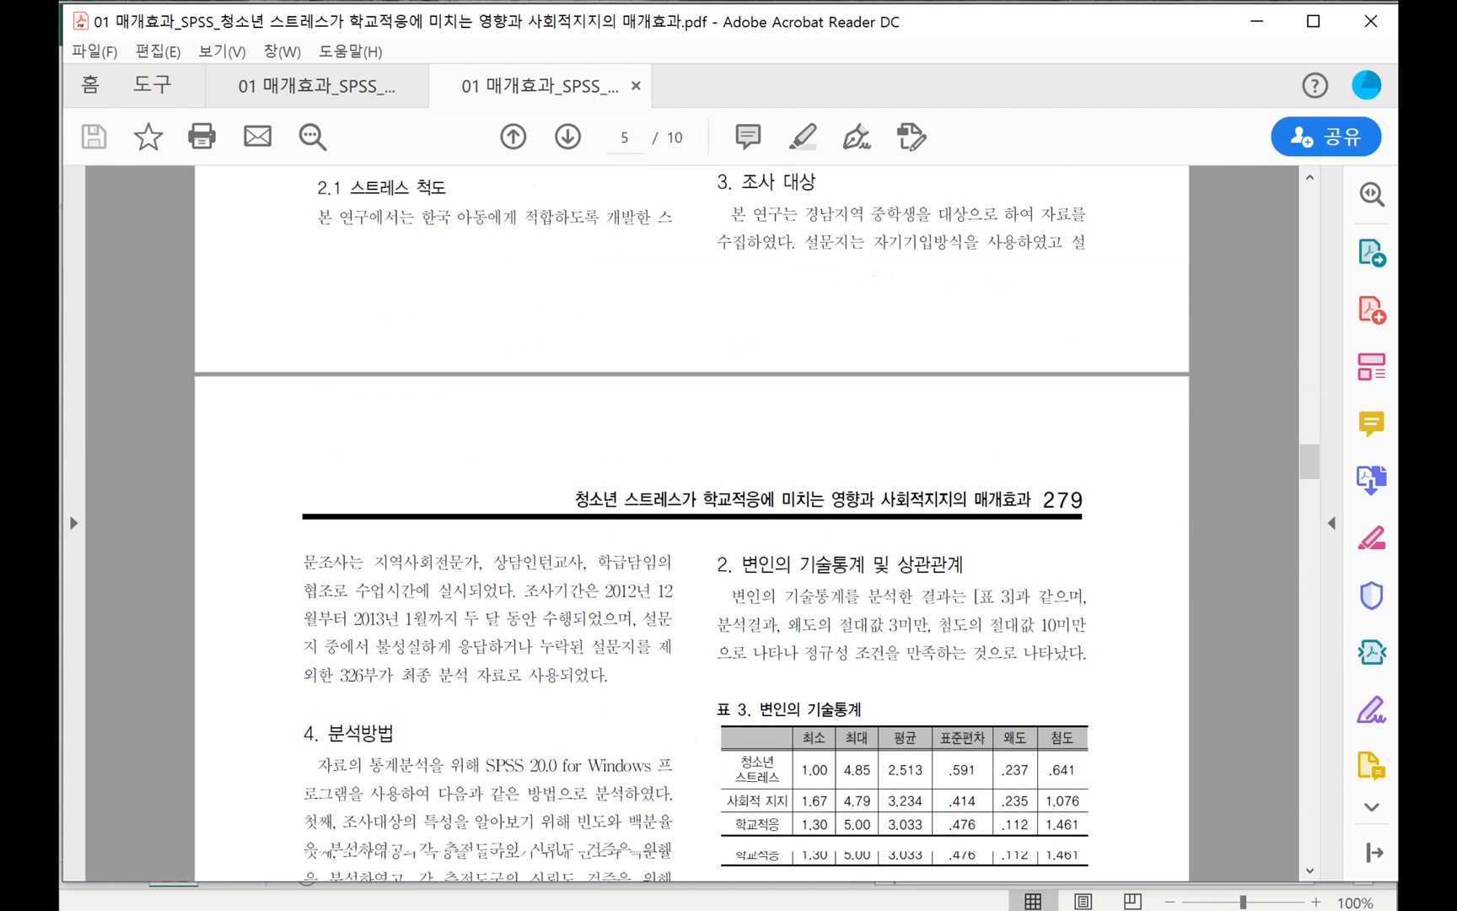
scroll(691, 523, "down", 12)
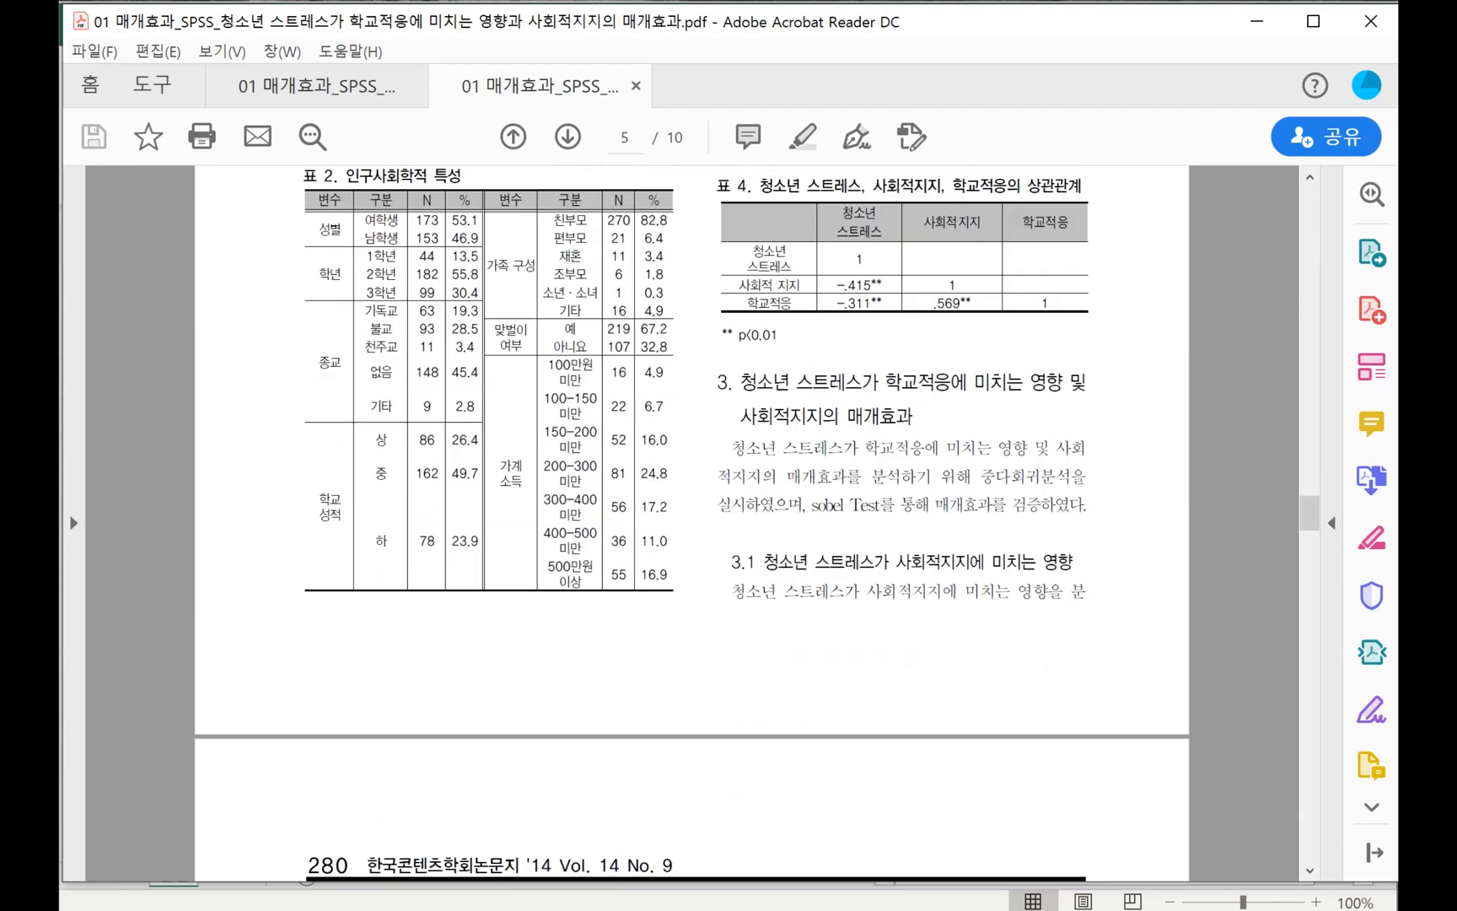
scroll(691, 522, "down", 10)
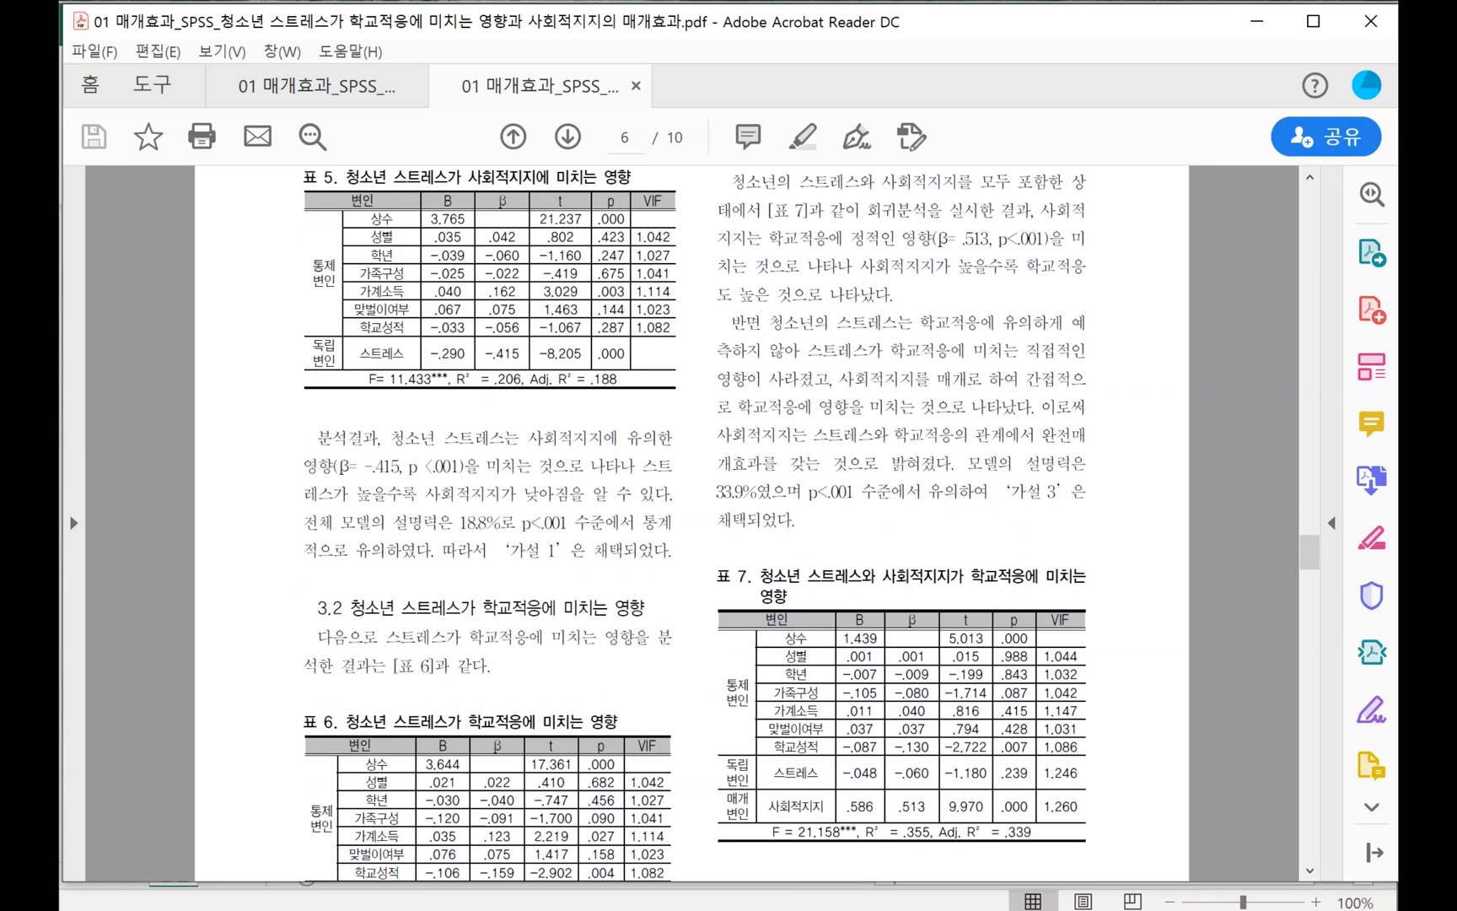
scroll(692, 522, "down", 2)
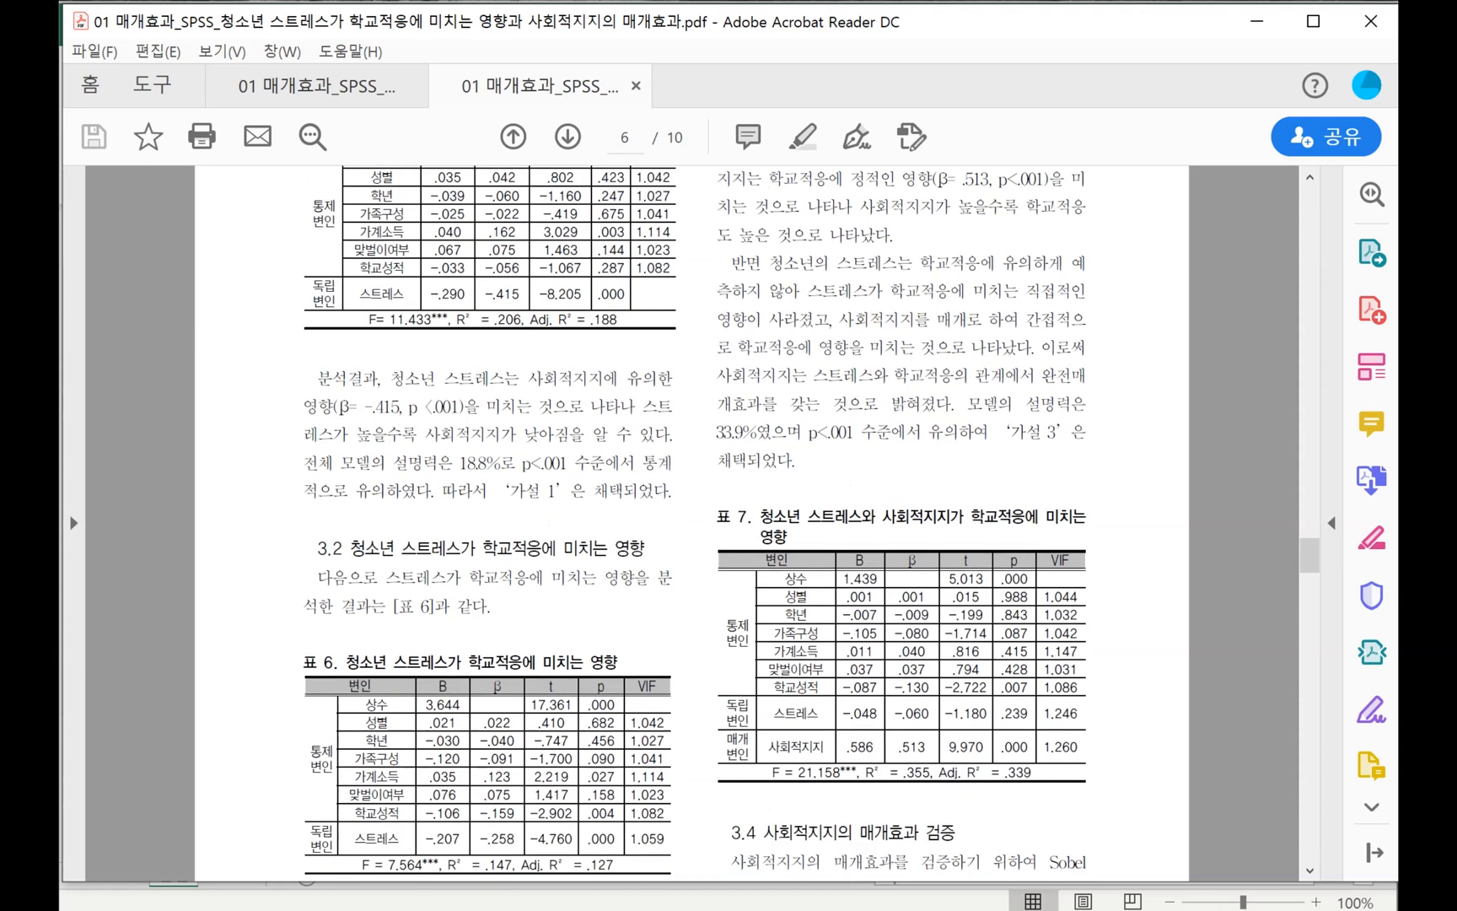
scroll(422, 819, "down", 3)
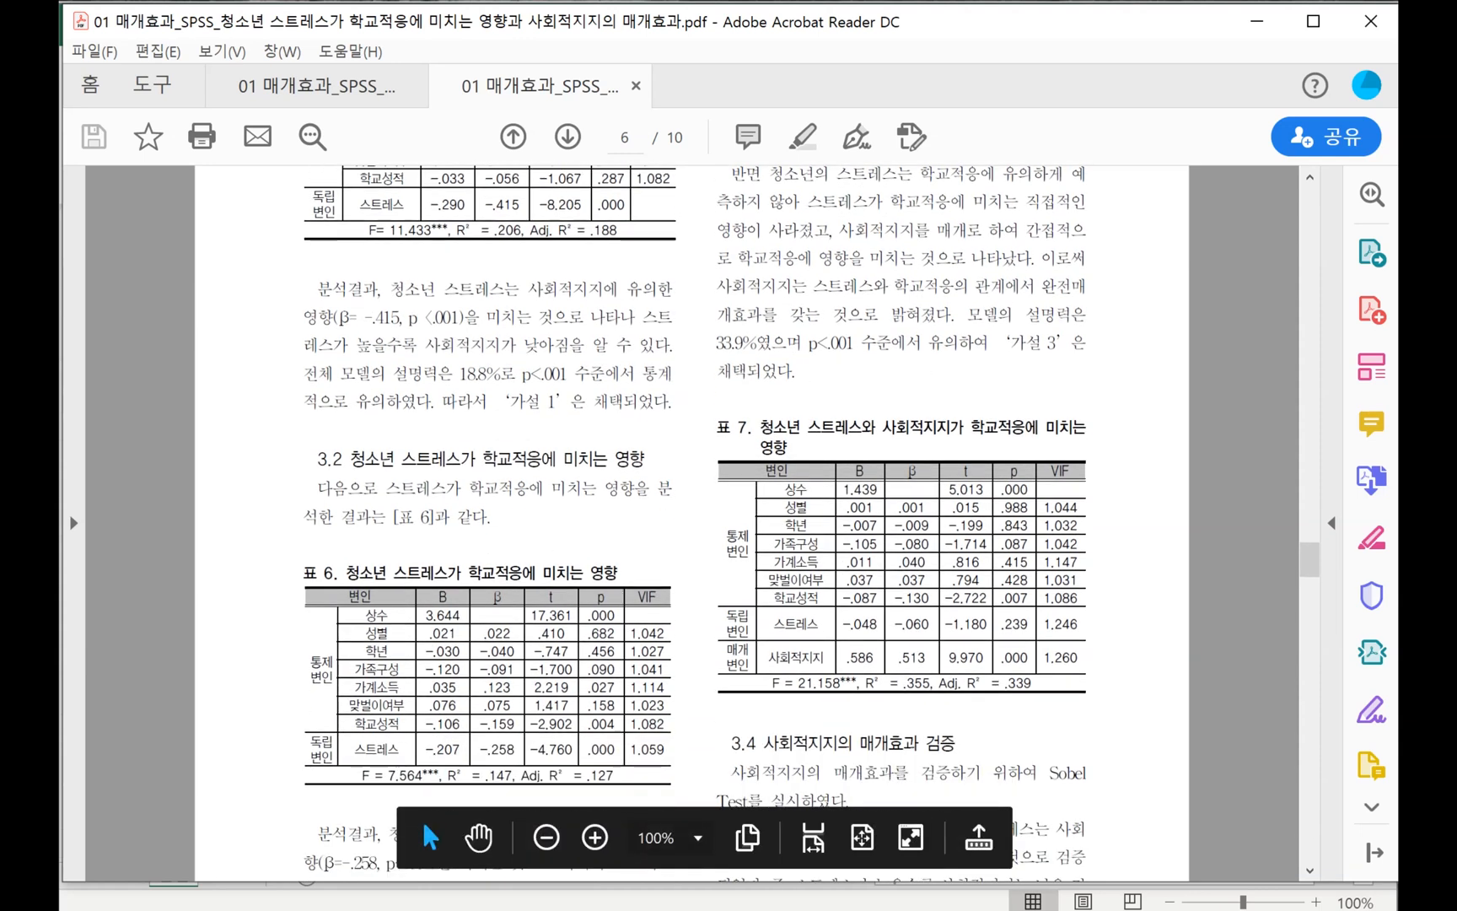
Compare the 스트레스 β values in Tables 6 and 7, and select the 스트레스 p value in Table 7
left_click_drag(485, 749, 516, 749)
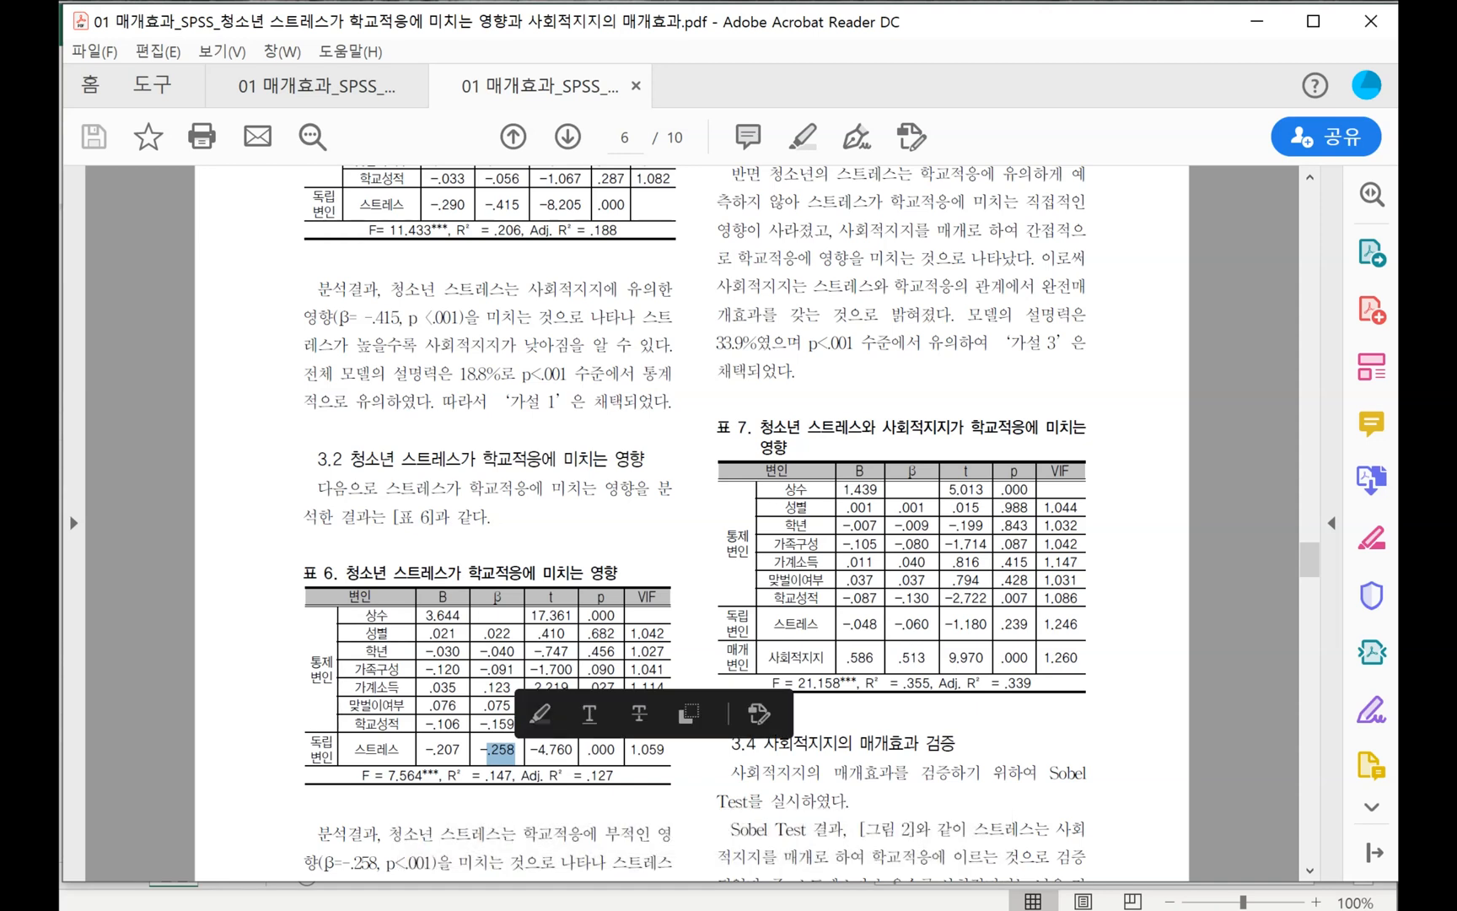
left_click_drag(894, 624, 930, 624)
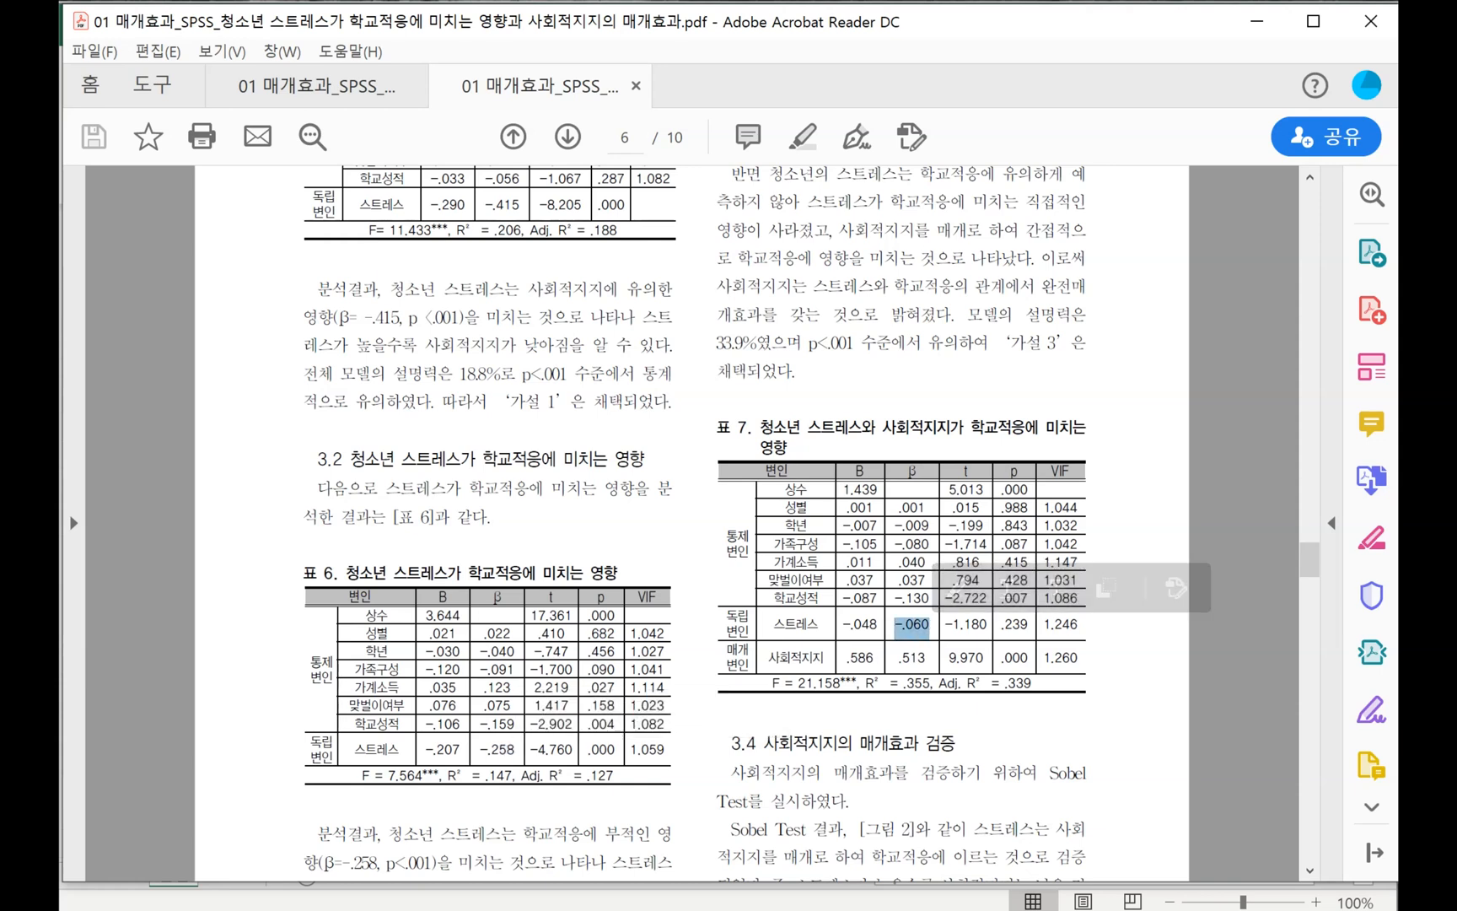
left_click(1029, 625)
left_click_drag(1001, 625, 1028, 625)
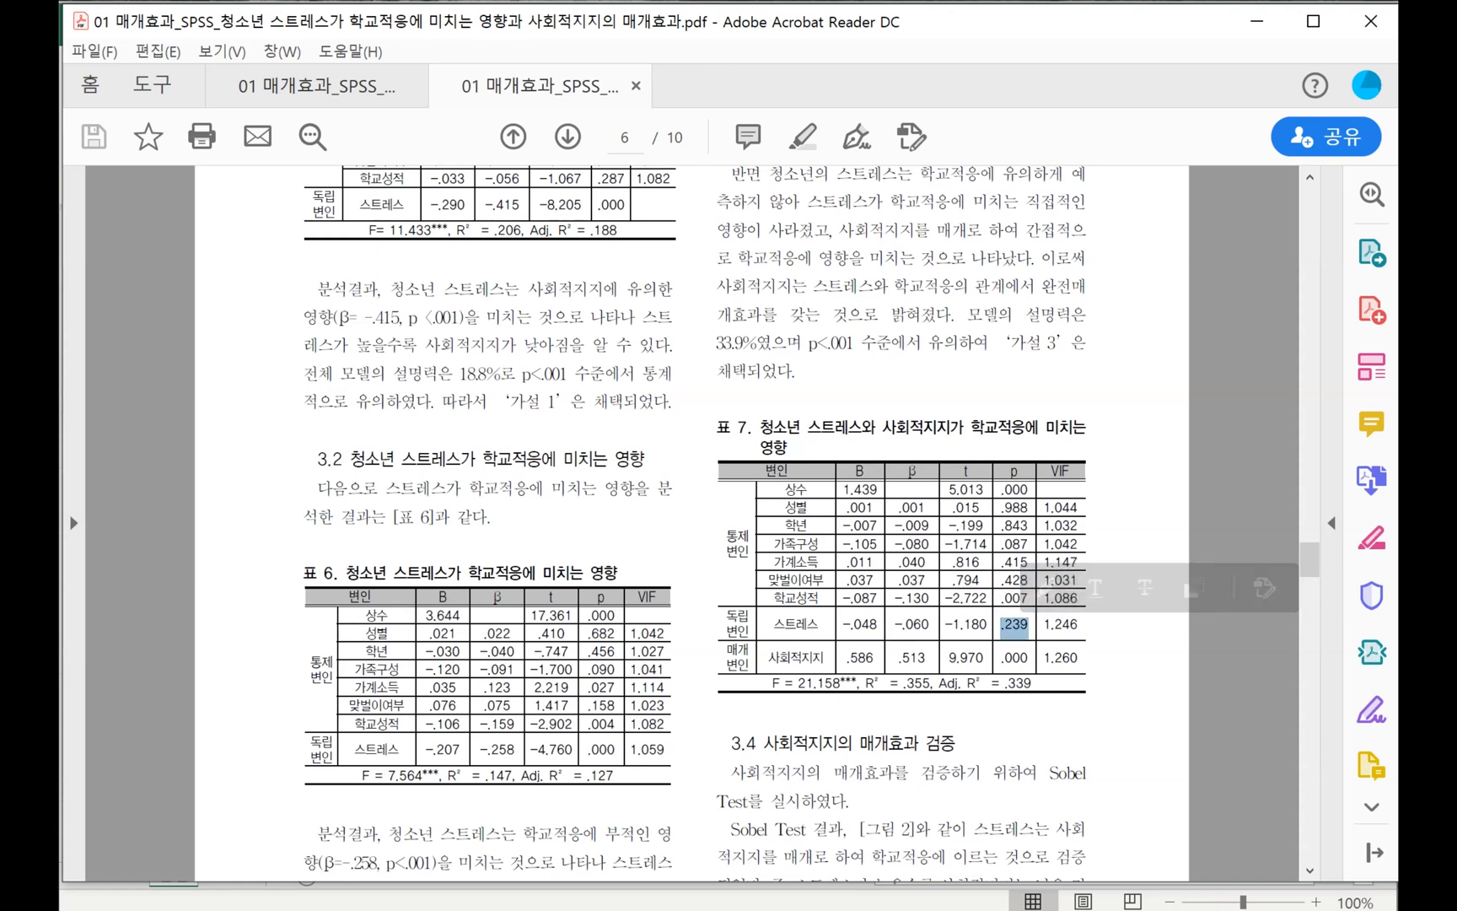
scroll(694, 523, "down", 3)
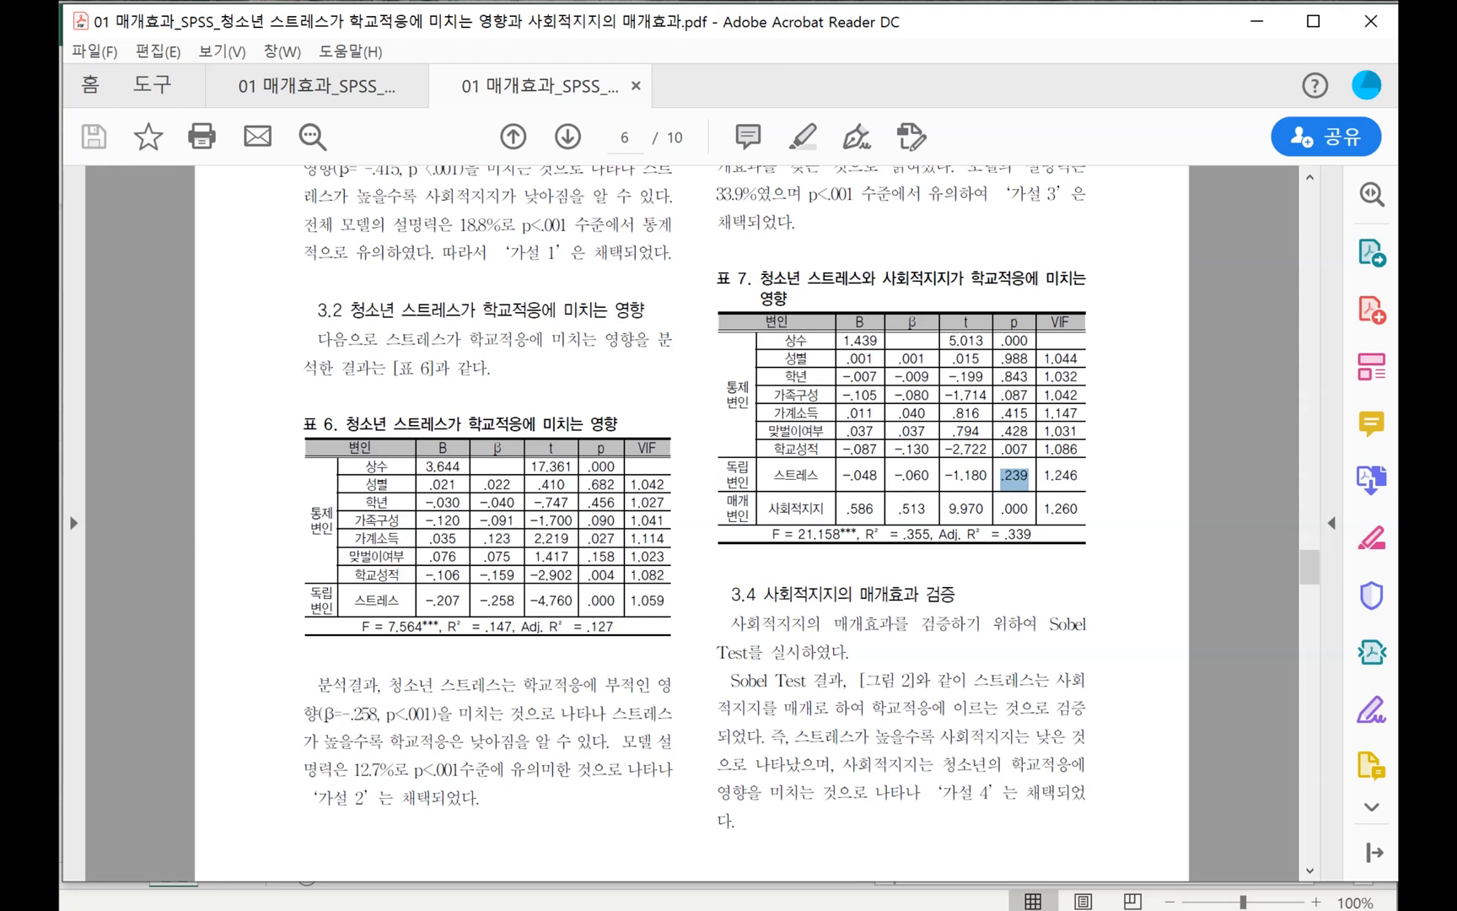
left_click_drag(478, 600, 516, 600)
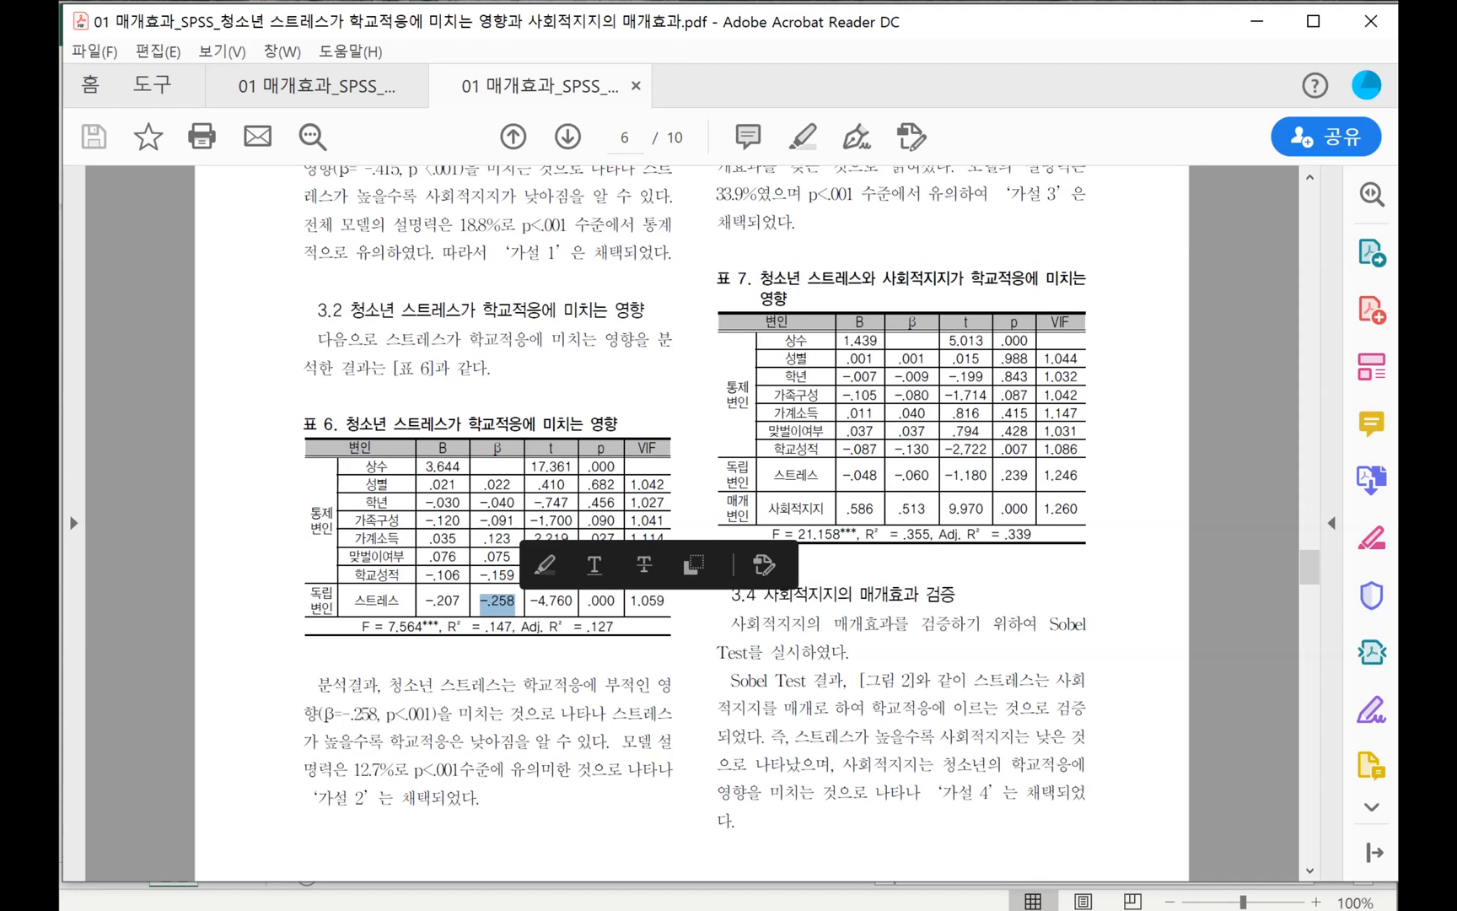
left_click(912, 509)
left_click_drag(1000, 474, 1029, 475)
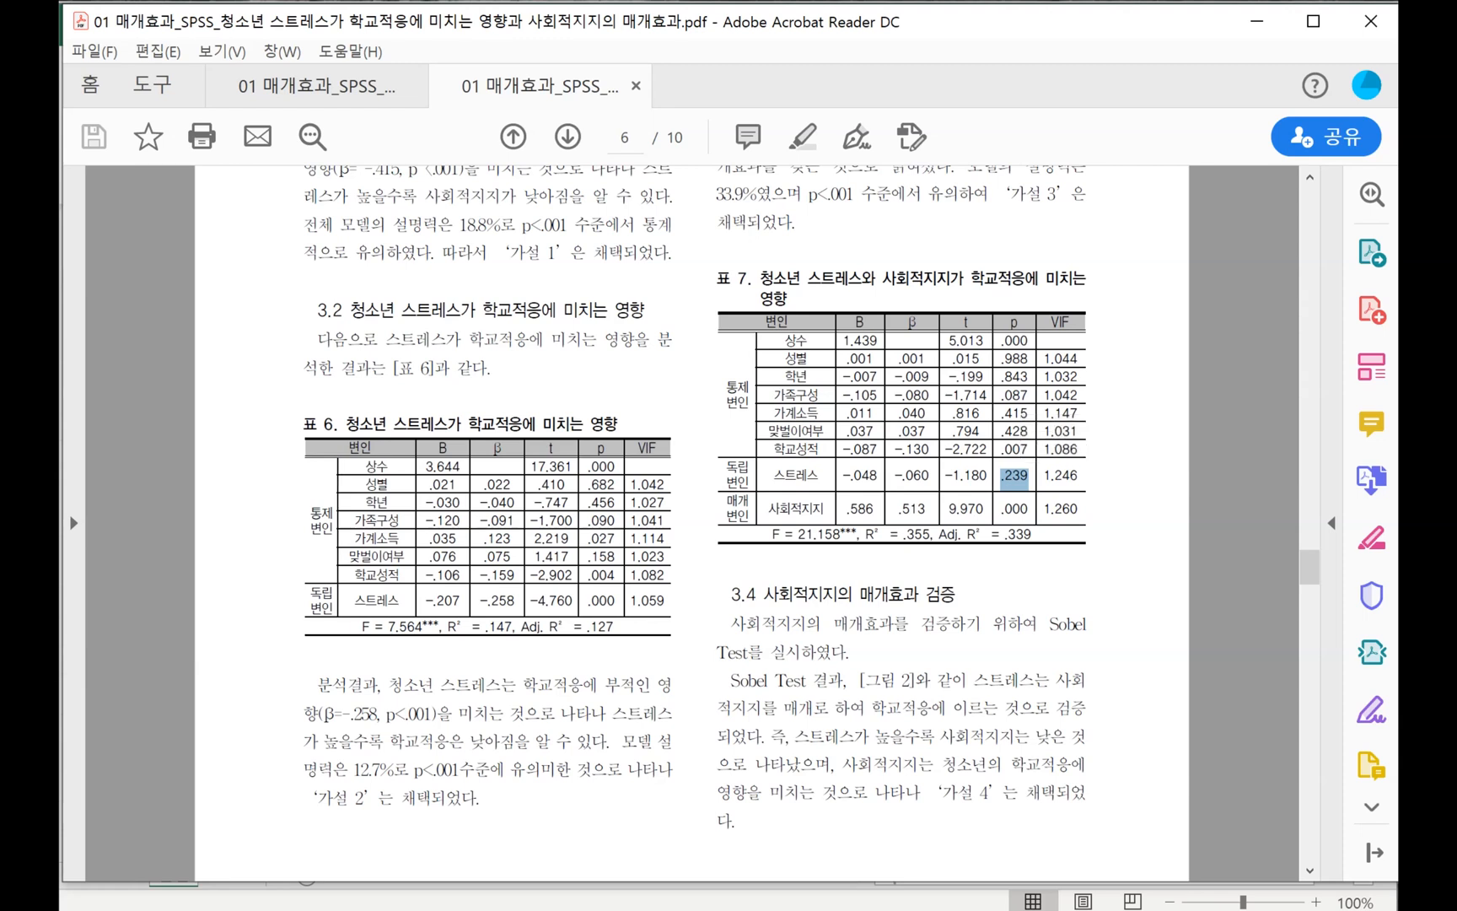
scroll(691, 523, "down", 3)
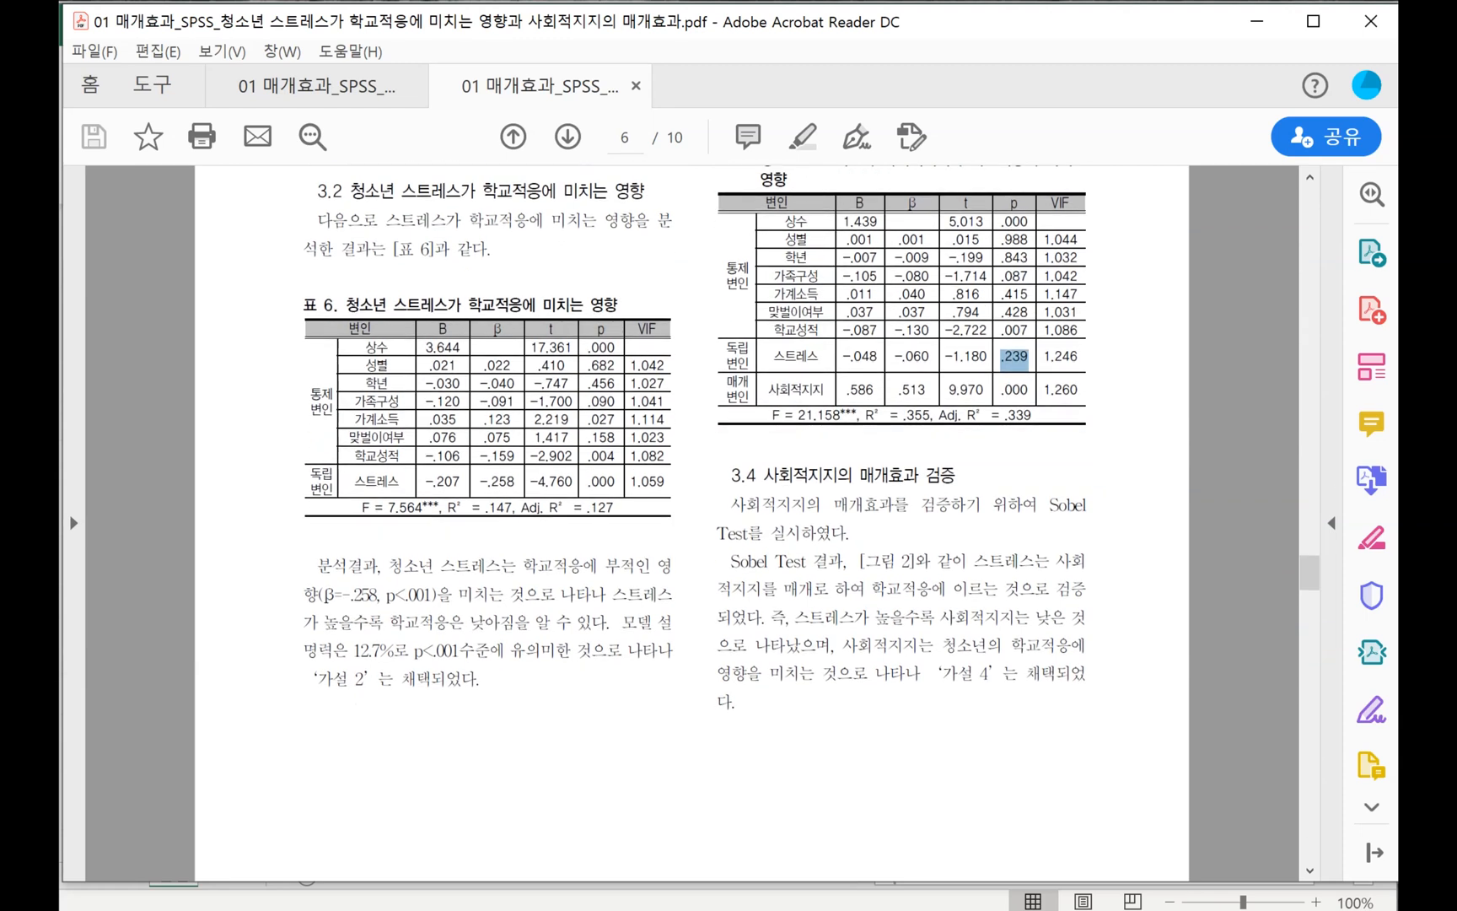
scroll(691, 523, "up", 2)
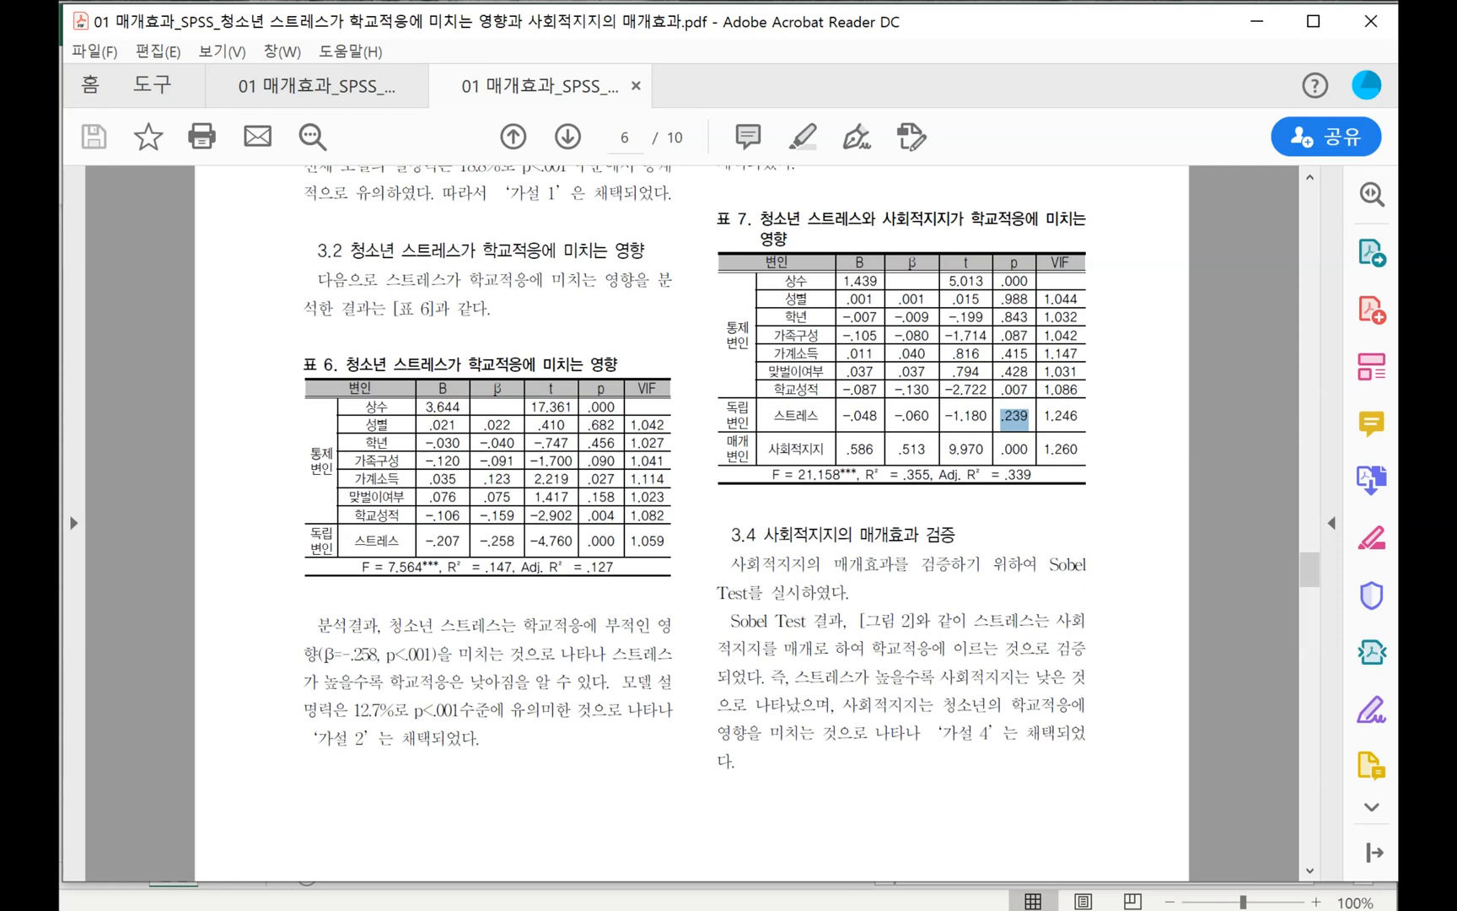
Open the SPSS mediation paper on 중학생이 지각한 공격성 from the 0612_논문 folder and enlarge Figure 1 on page 7
left_click(268, 909)
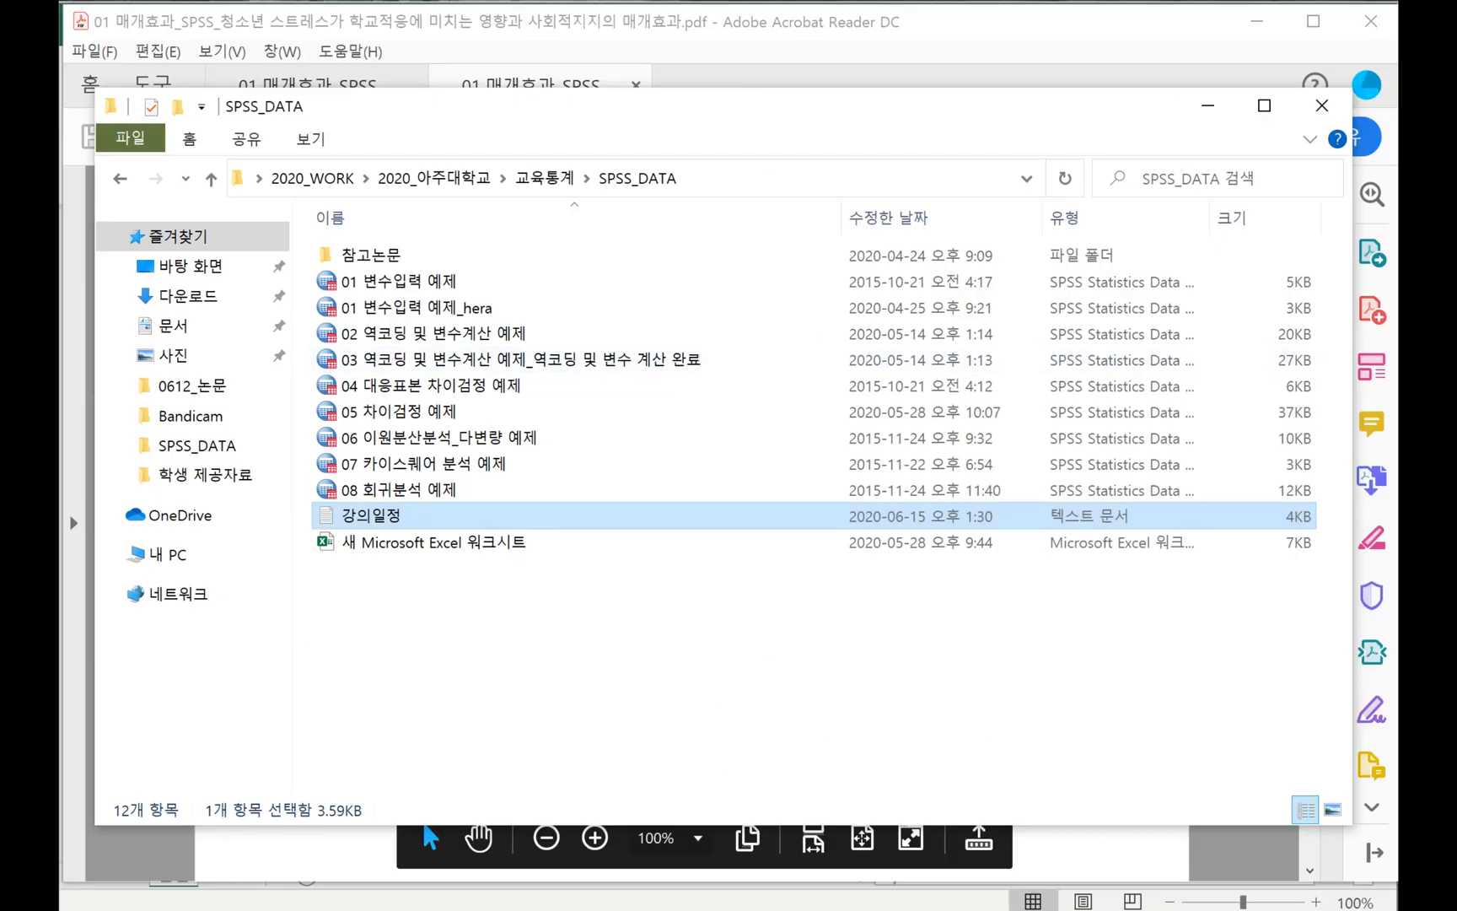
left_click(152, 818)
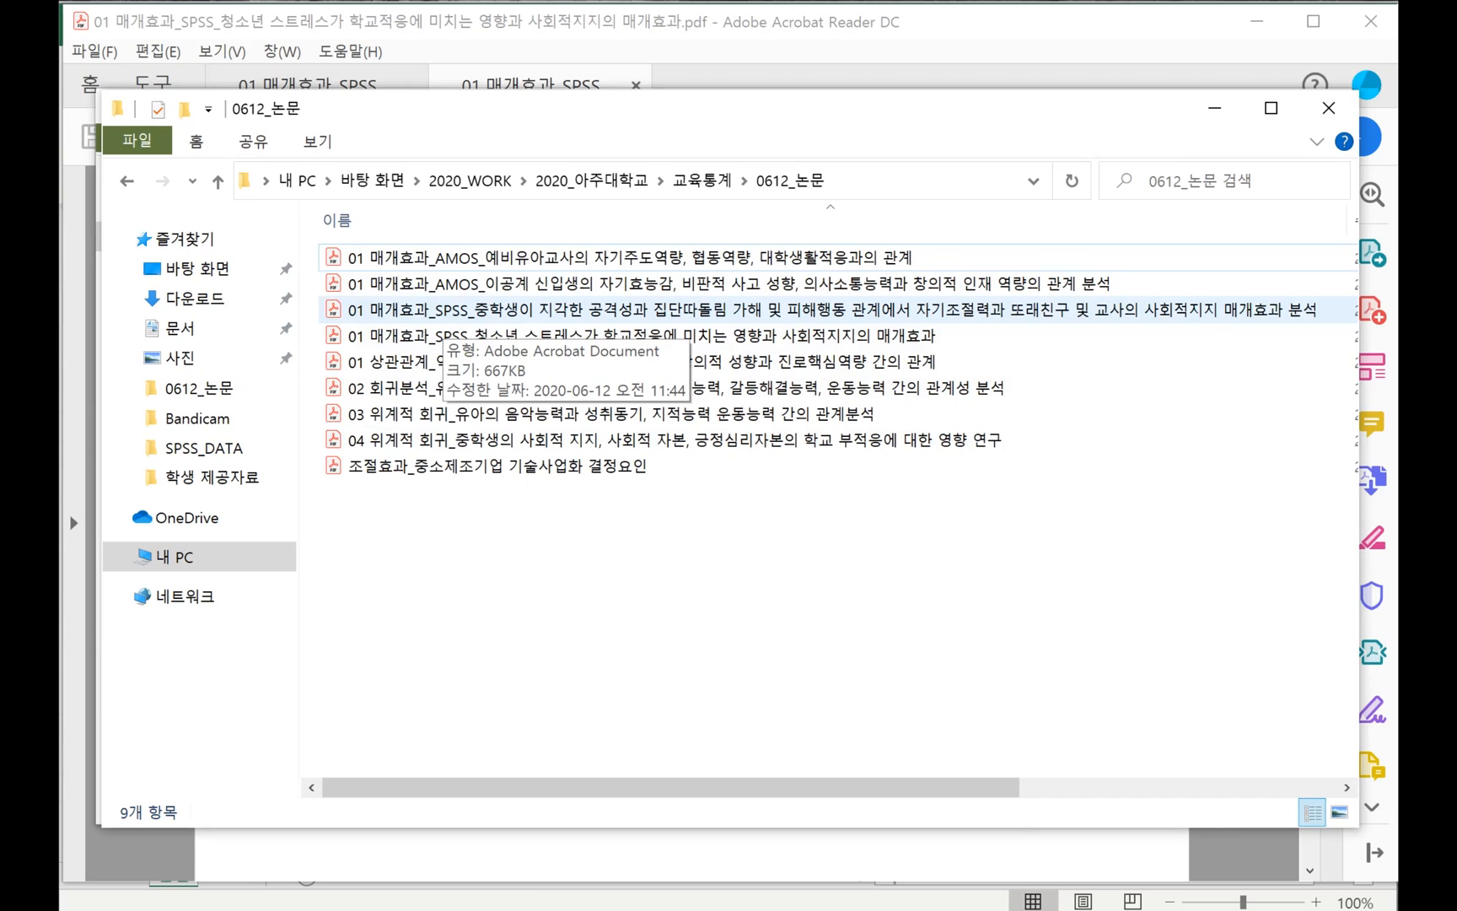
double_click(443, 312)
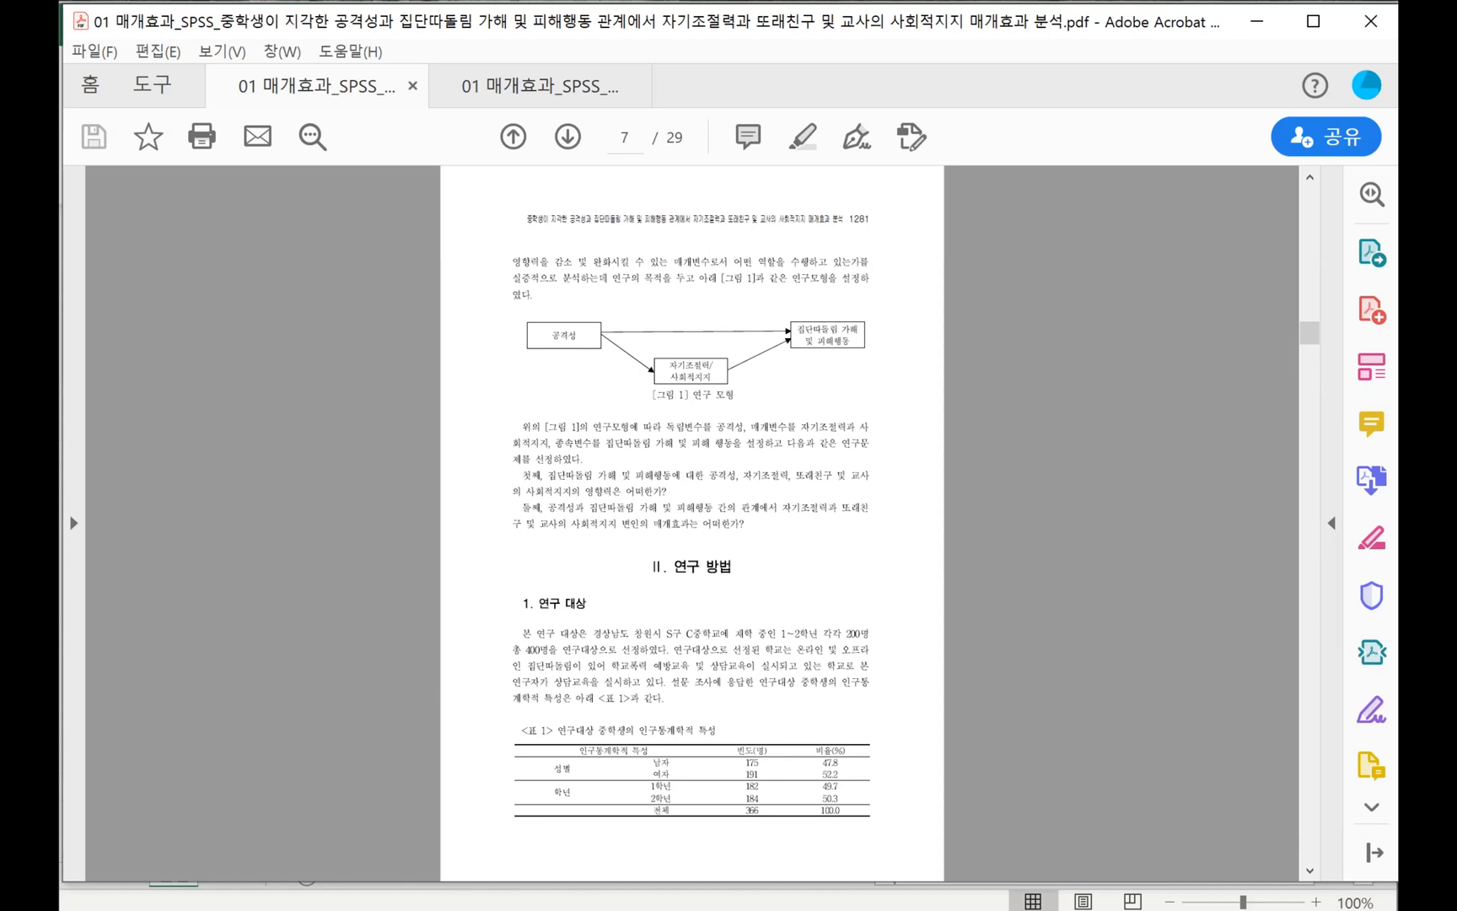
scroll(691, 423, "up", 2)
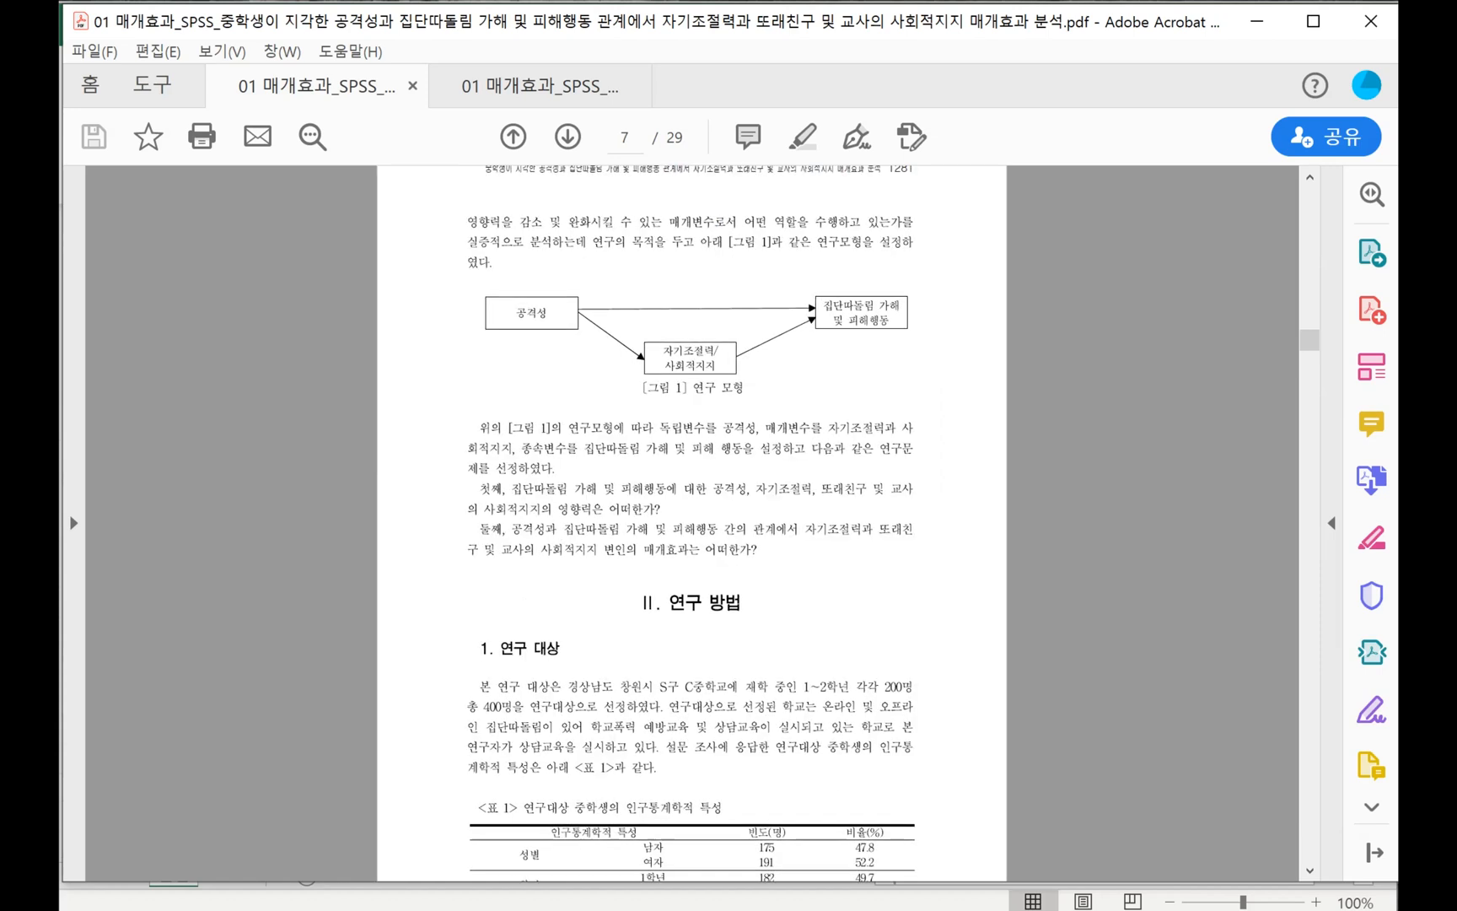
scroll(692, 422, "up", 2)
scroll(692, 421, "up", 5)
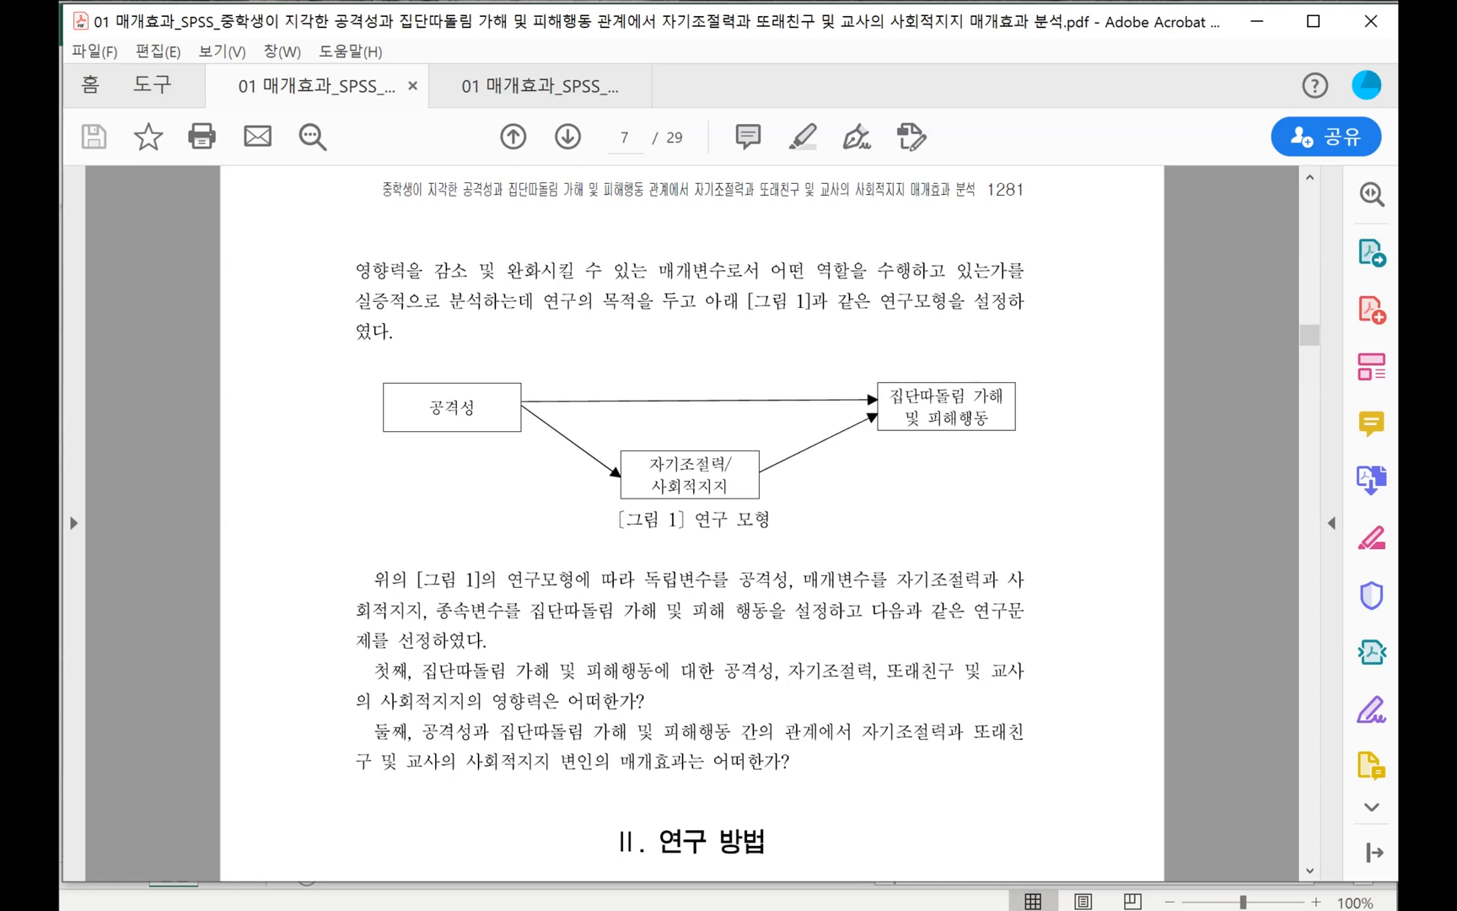
Highlight the text 격성, 사회적지지 and 단따돌림 in the variable boxes of the Figure 1 research model
left_click(802, 137)
left_click_drag(430, 407, 967, 396)
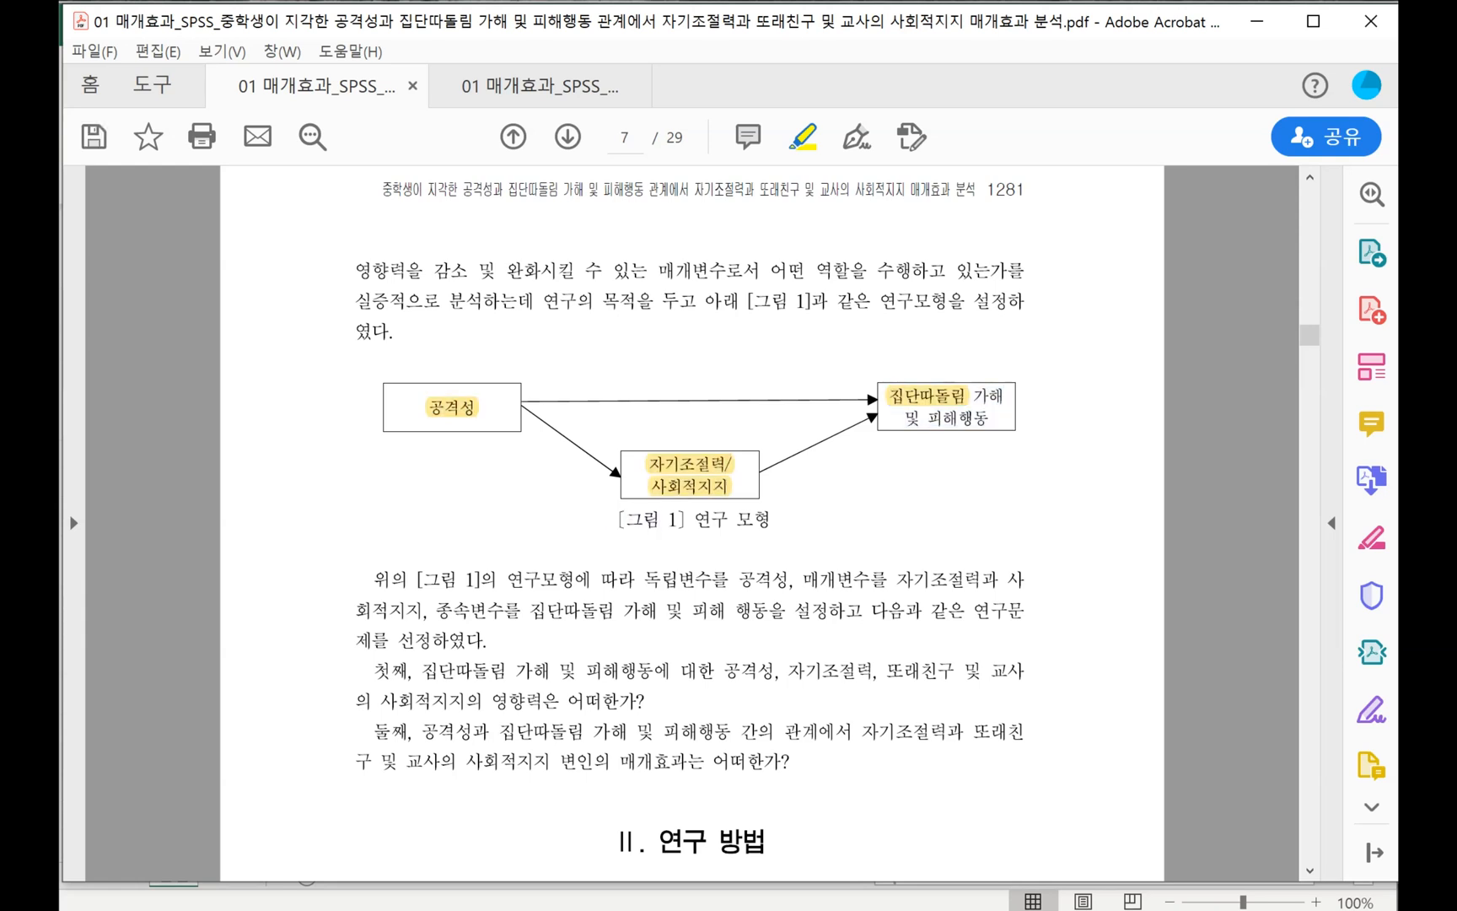
key("ctrl+z")
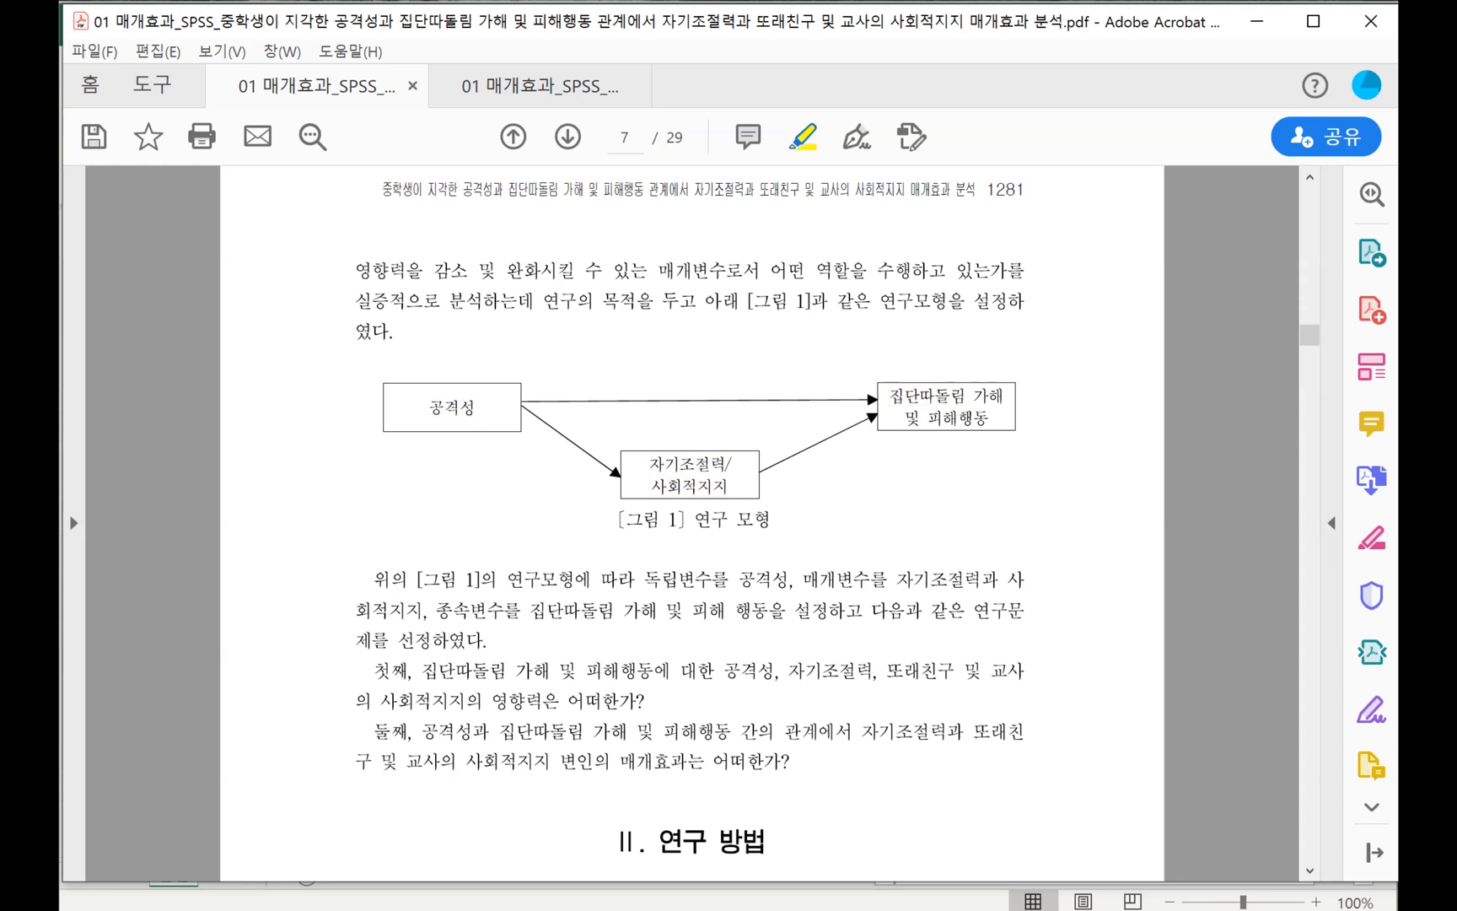
left_click_drag(442, 407, 478, 407)
left_click_drag(663, 463, 712, 463)
left_click_drag(903, 395, 968, 395)
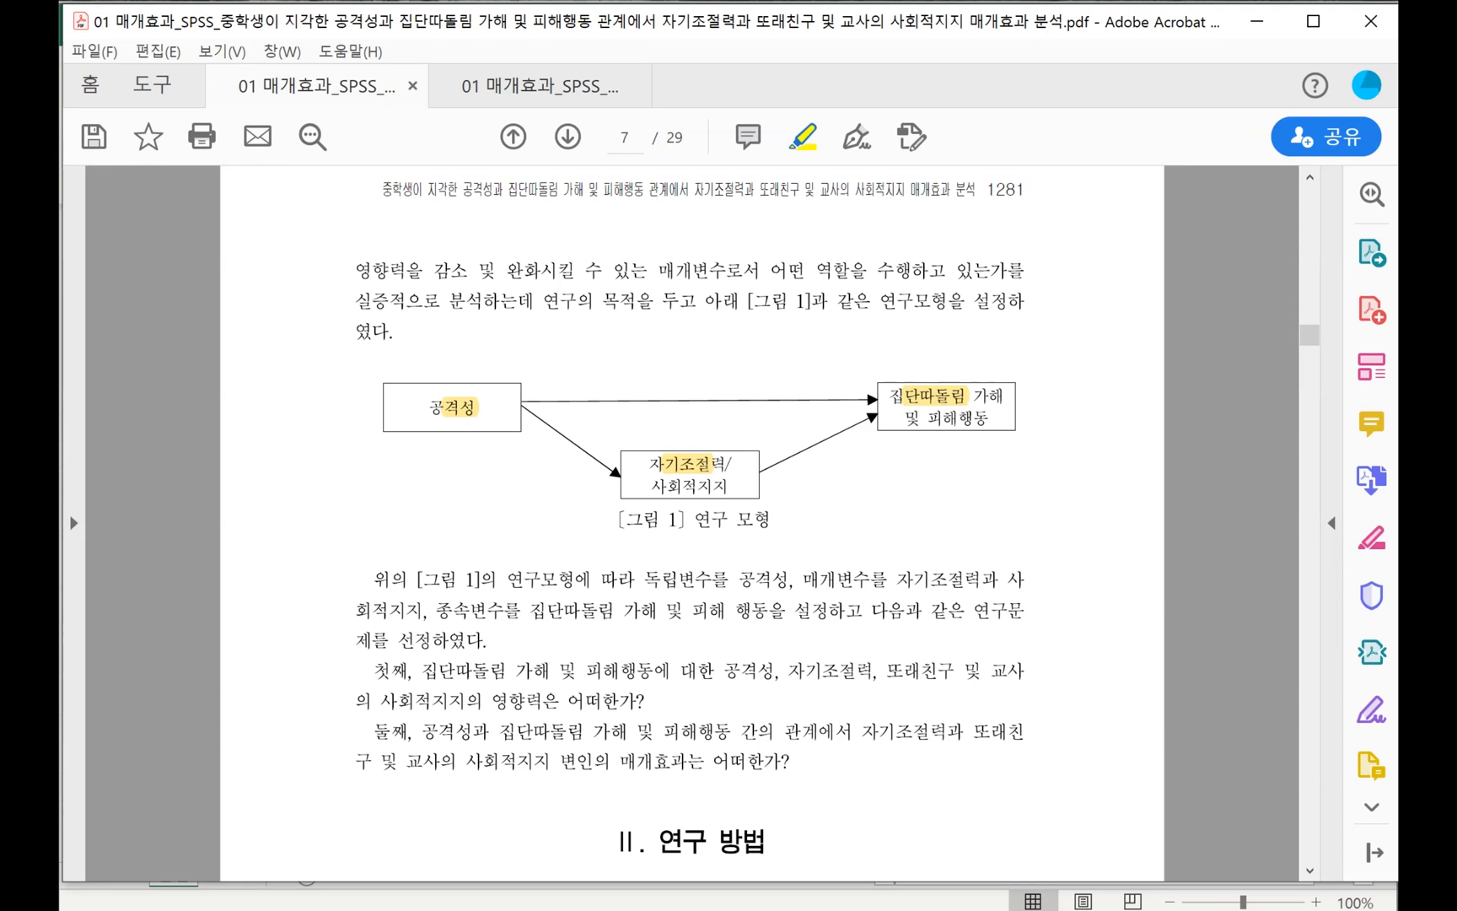
key("ctrl+z")
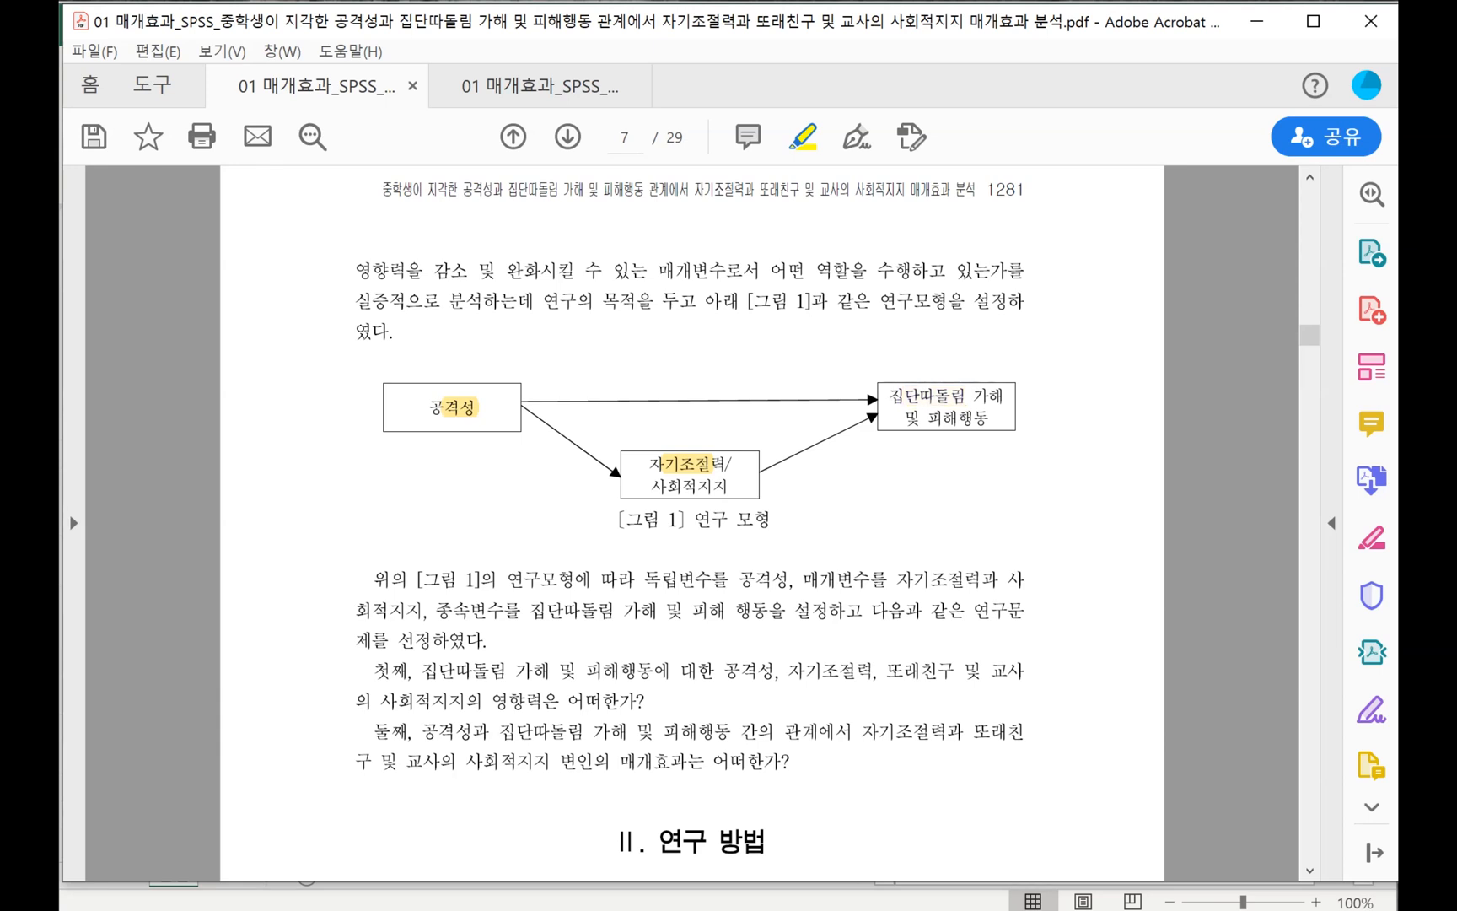
key("ctrl+z")
left_click_drag(652, 486, 730, 486)
left_click_drag(903, 395, 968, 396)
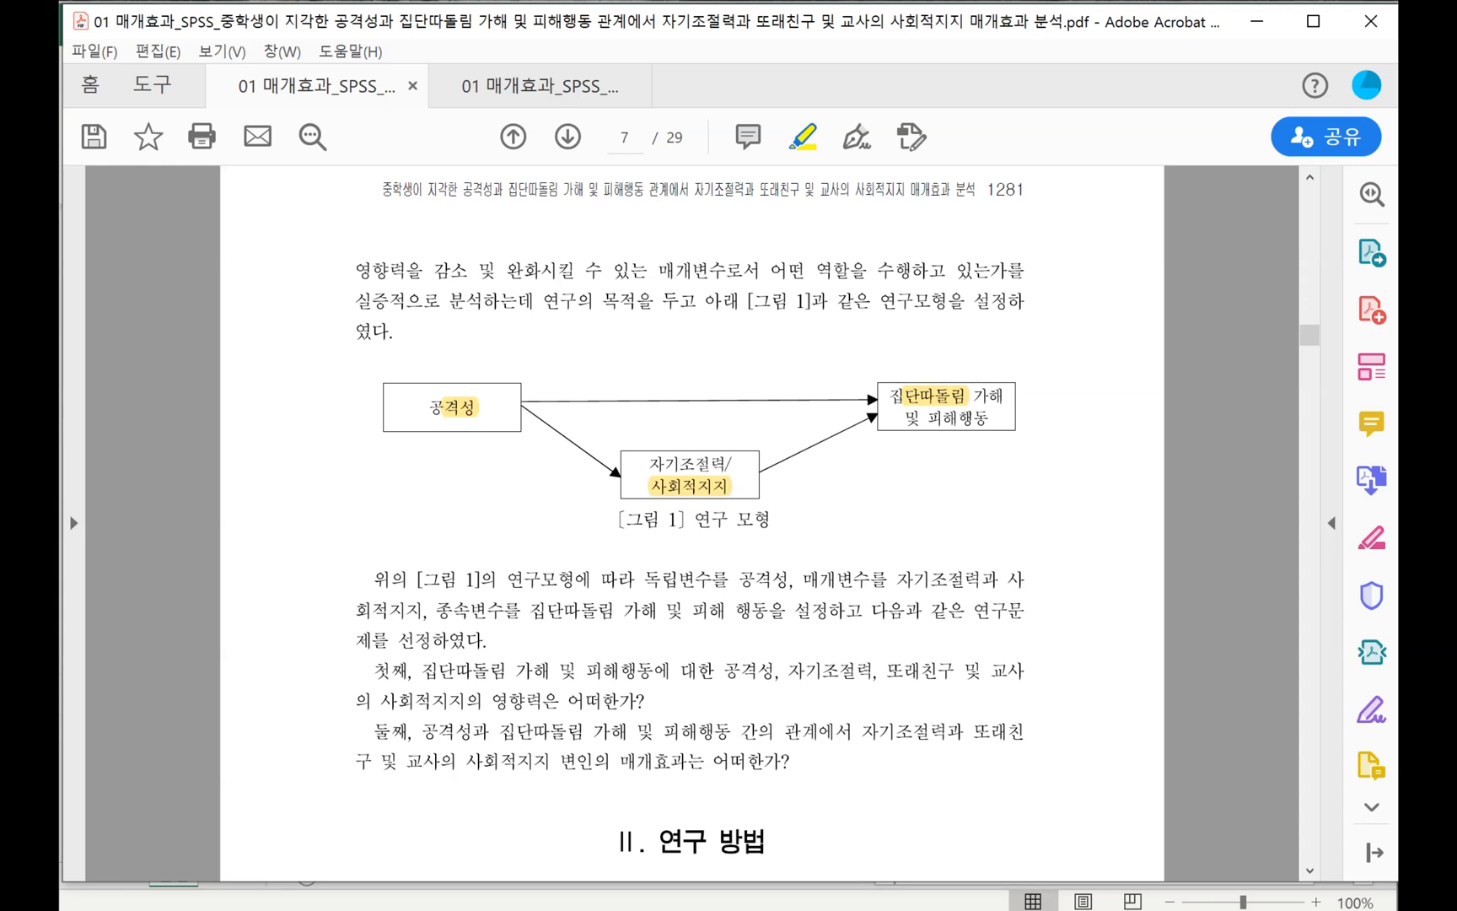
In Table 6 on page 12, highlight the .325, 175.175 and 210.010 values and the 정서조절 and 공격성 labels
scroll(691, 523, "down", 4)
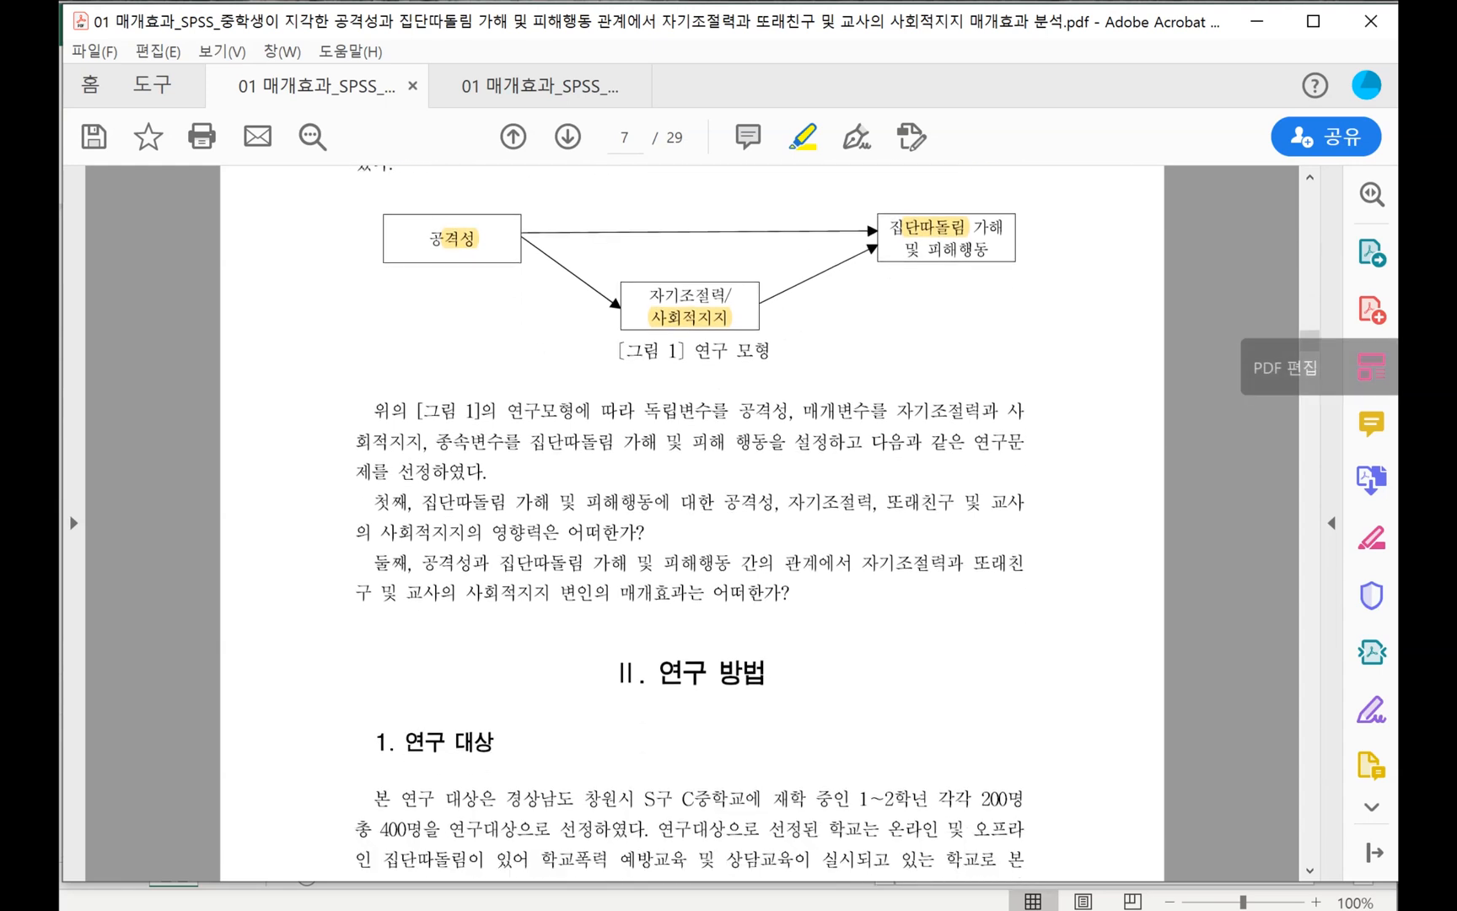
left_click_drag(1309, 340, 1310, 436)
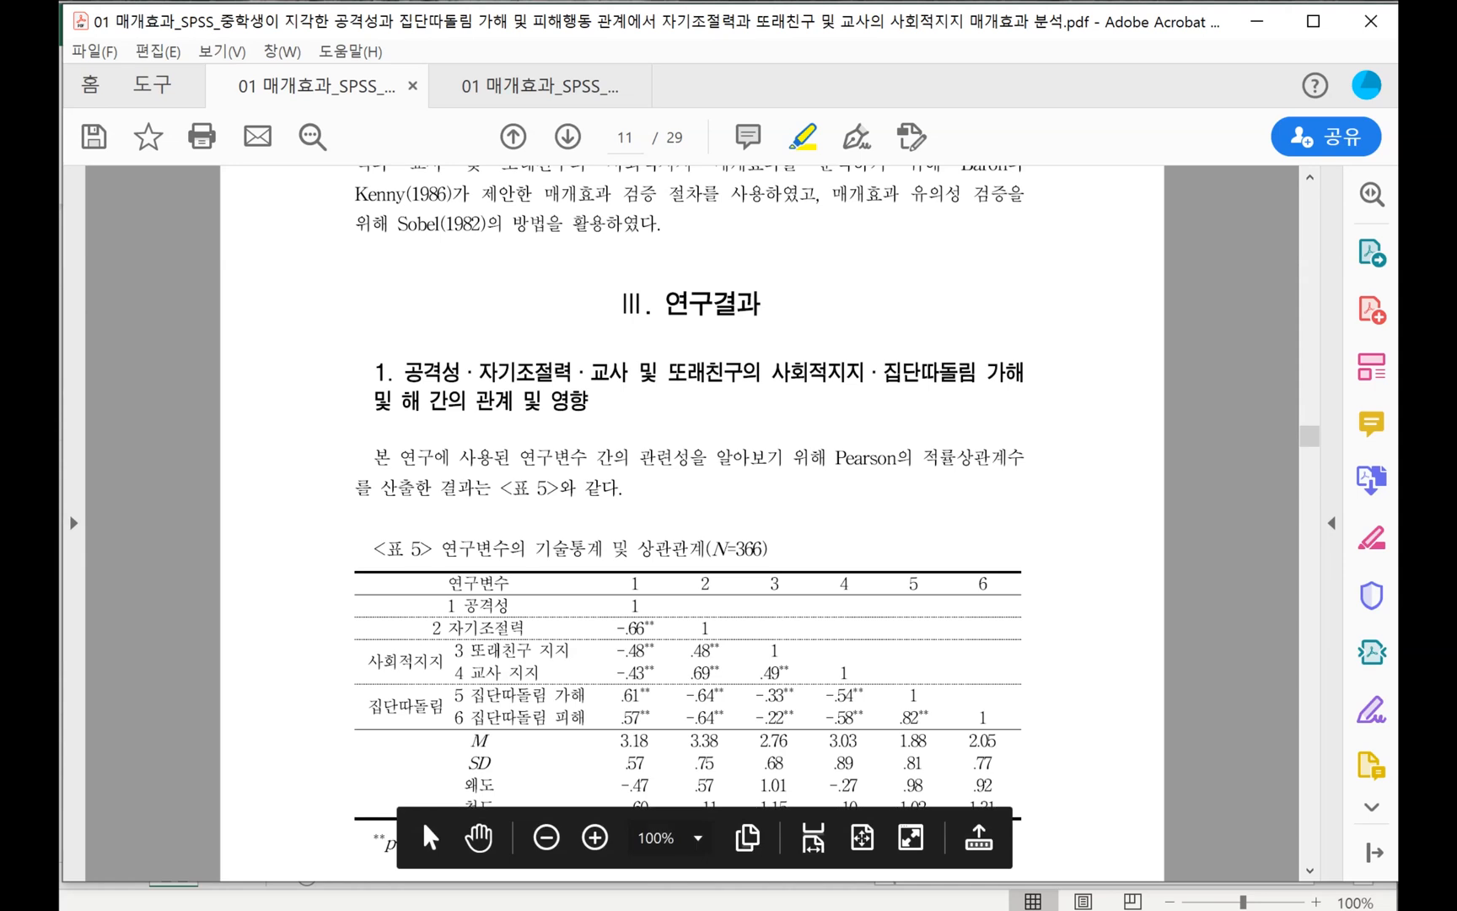
scroll(688, 523, "down", 5)
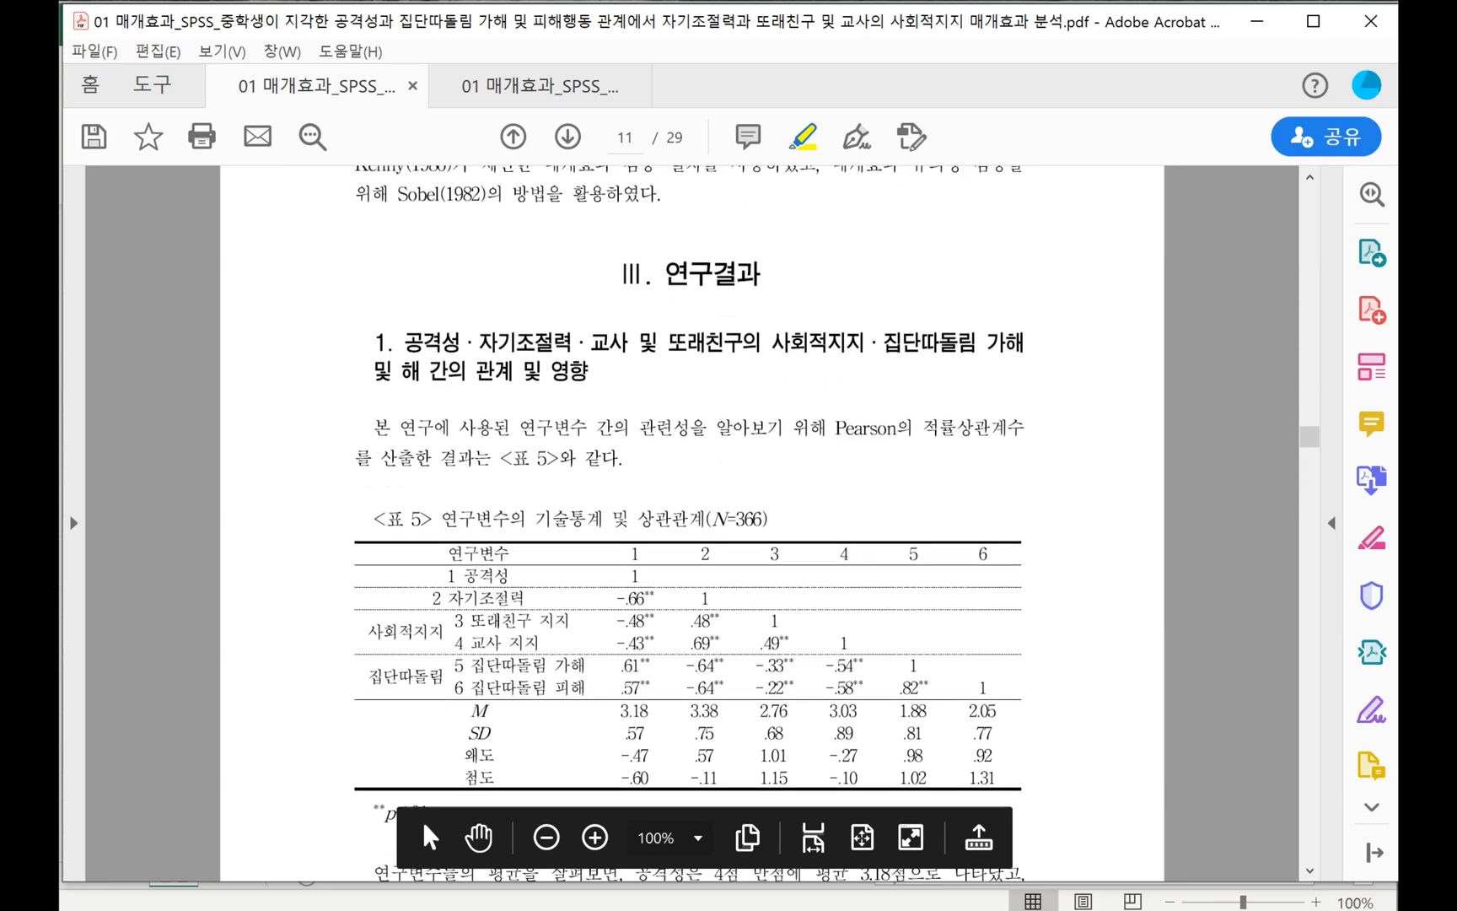
scroll(688, 523, "down", 8)
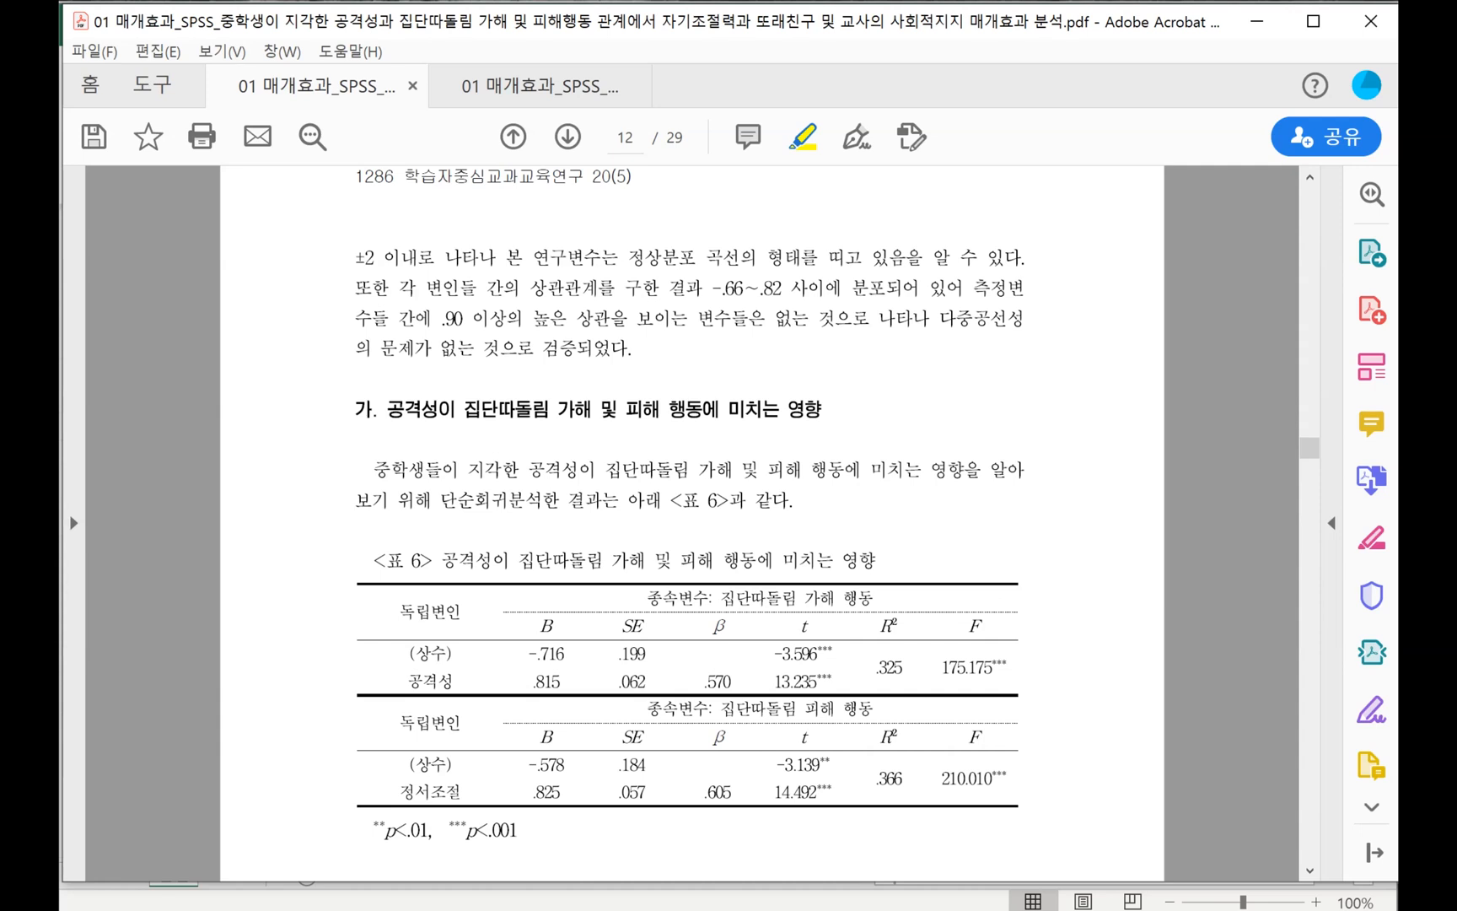
left_click_drag(1011, 673, 874, 667)
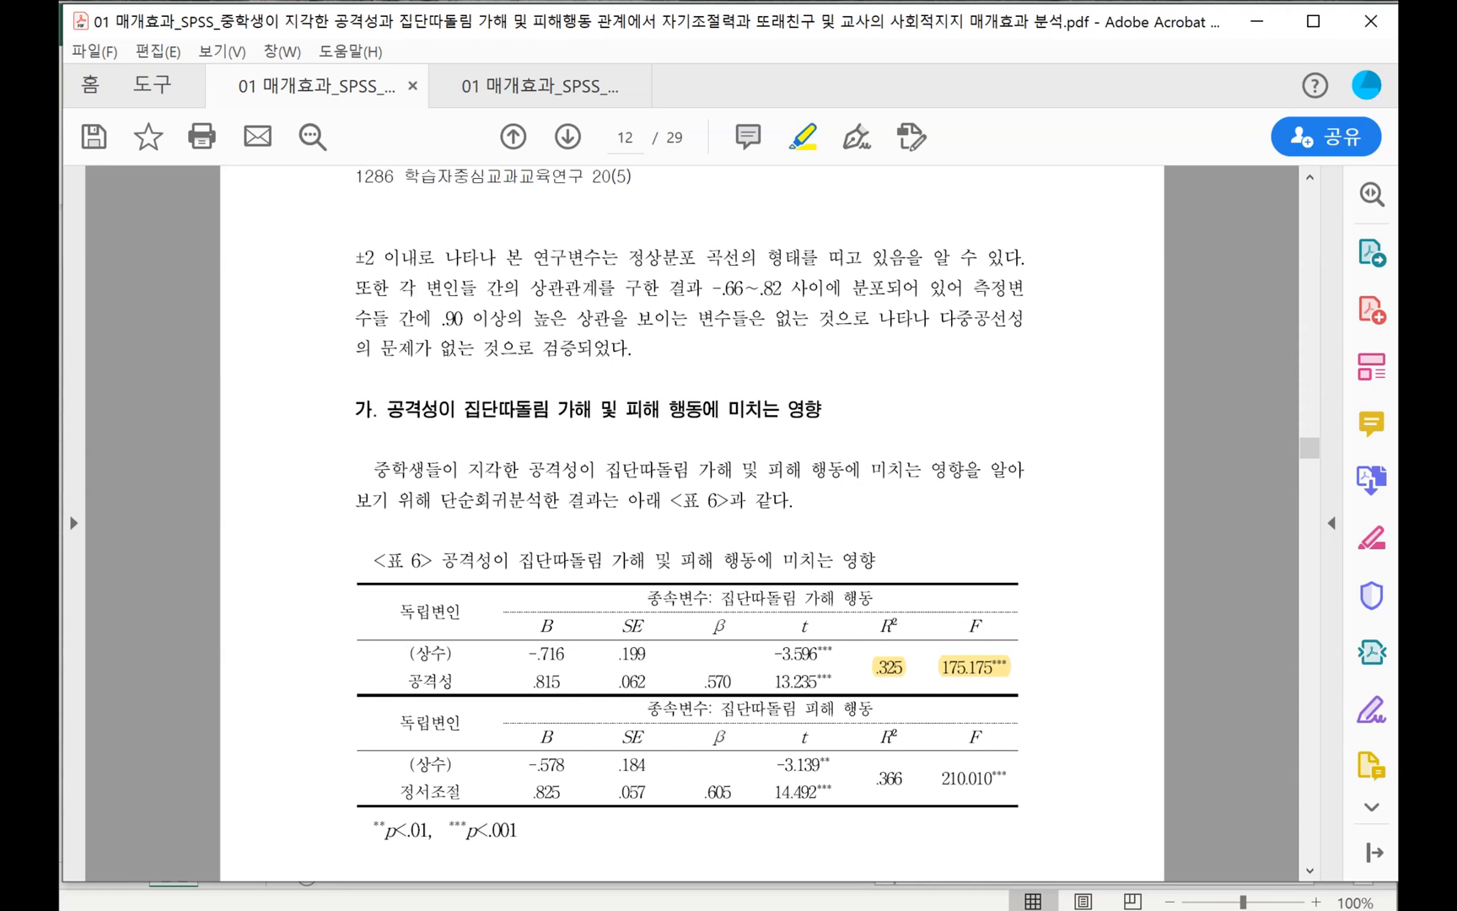
left_click_drag(399, 791, 1008, 777)
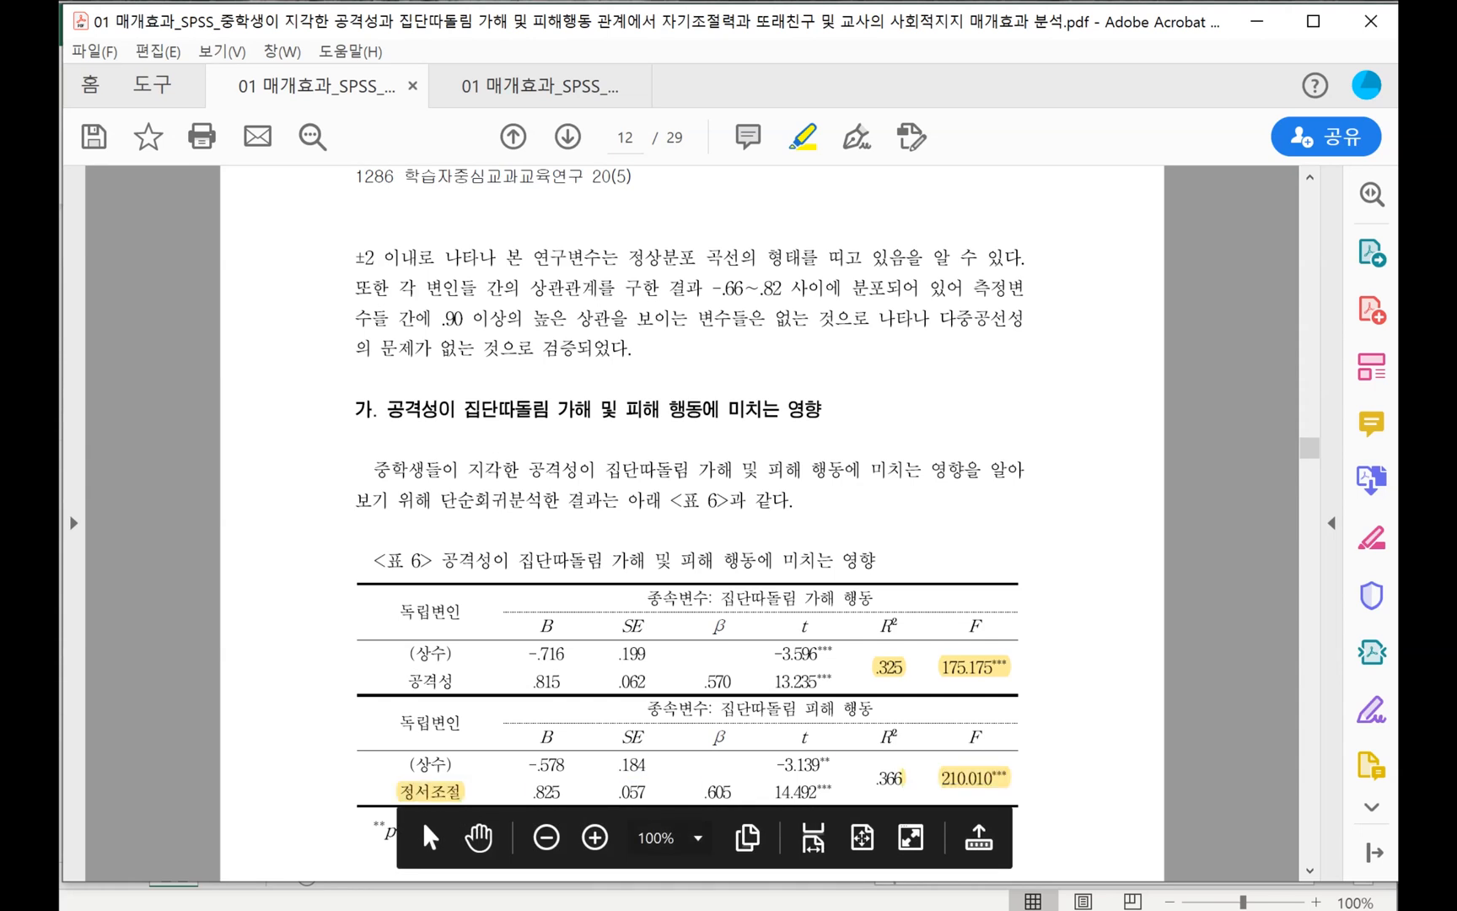
scroll(690, 522, "down", 3)
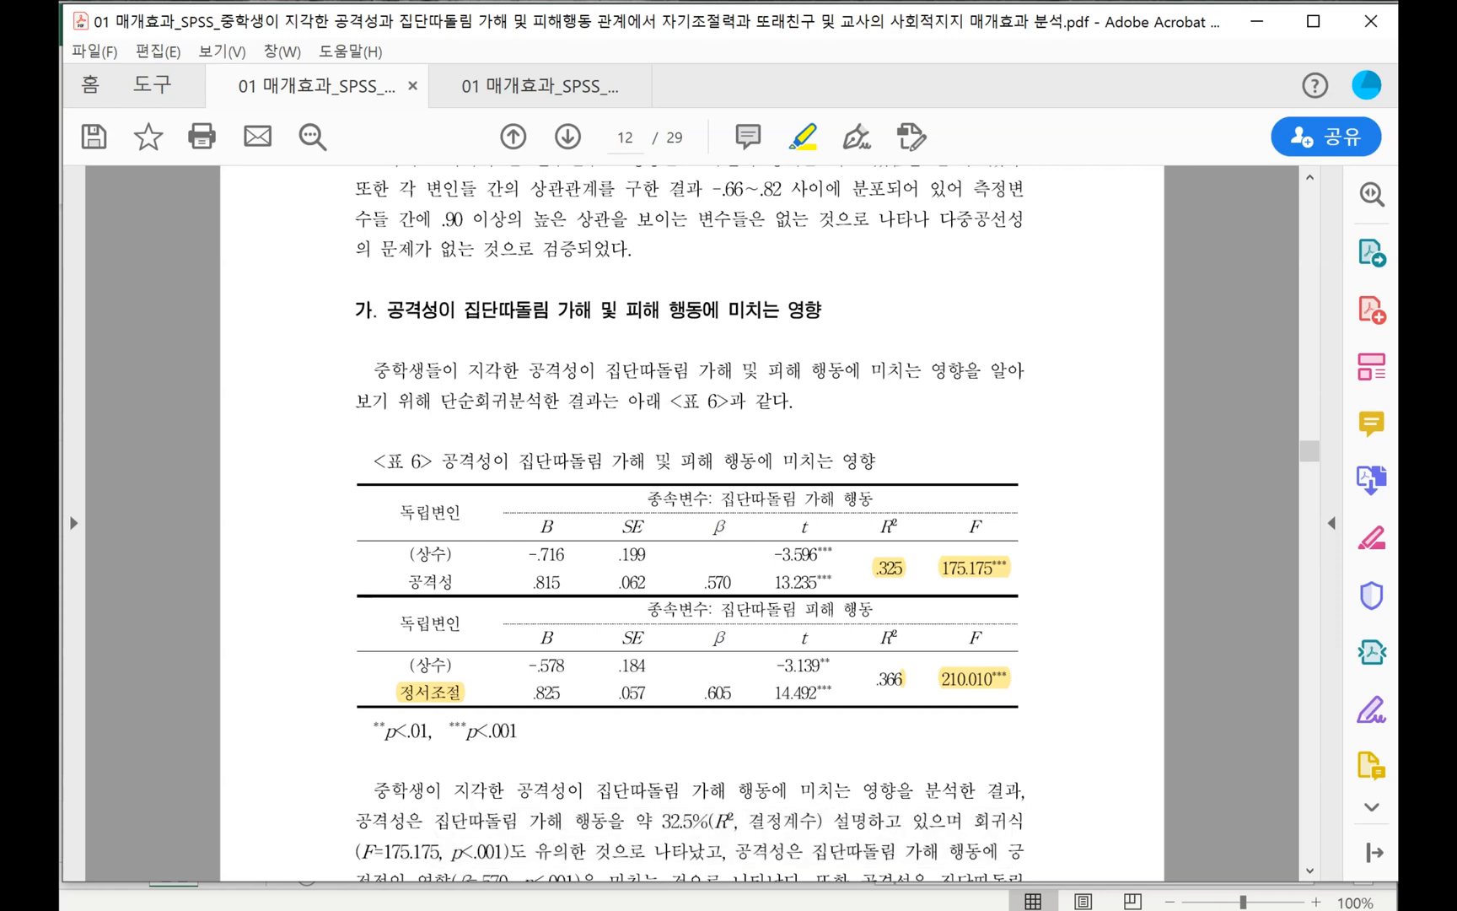
left_click_drag(406, 581, 455, 581)
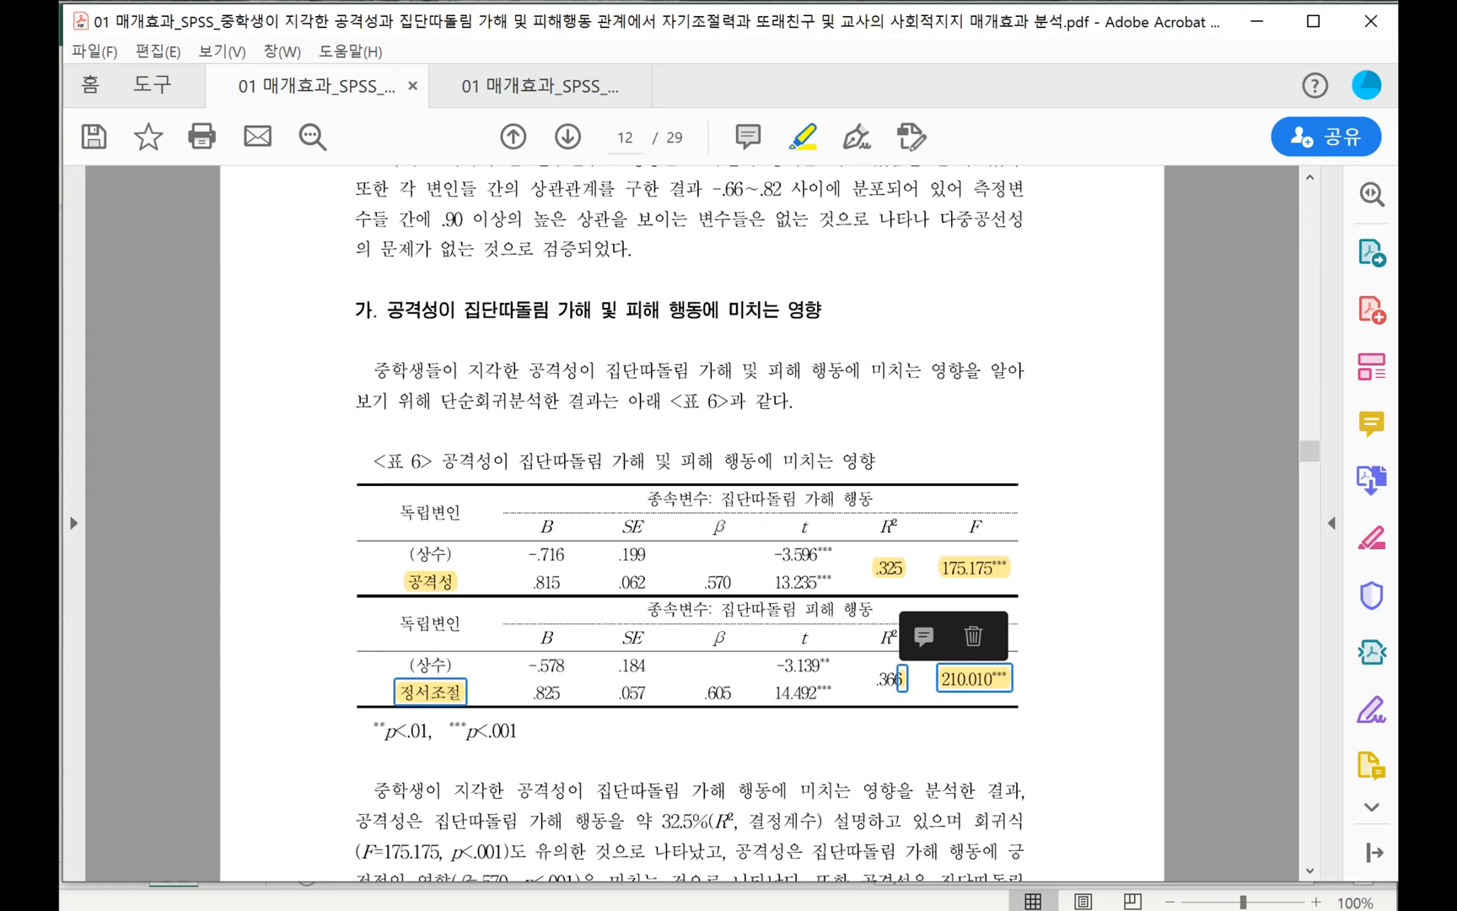
Delete the highlight on 정서조절 and 210.010 in Table 6, and highlight the upper 교사 지지 label in Table 8 on page 14
left_click(973, 635)
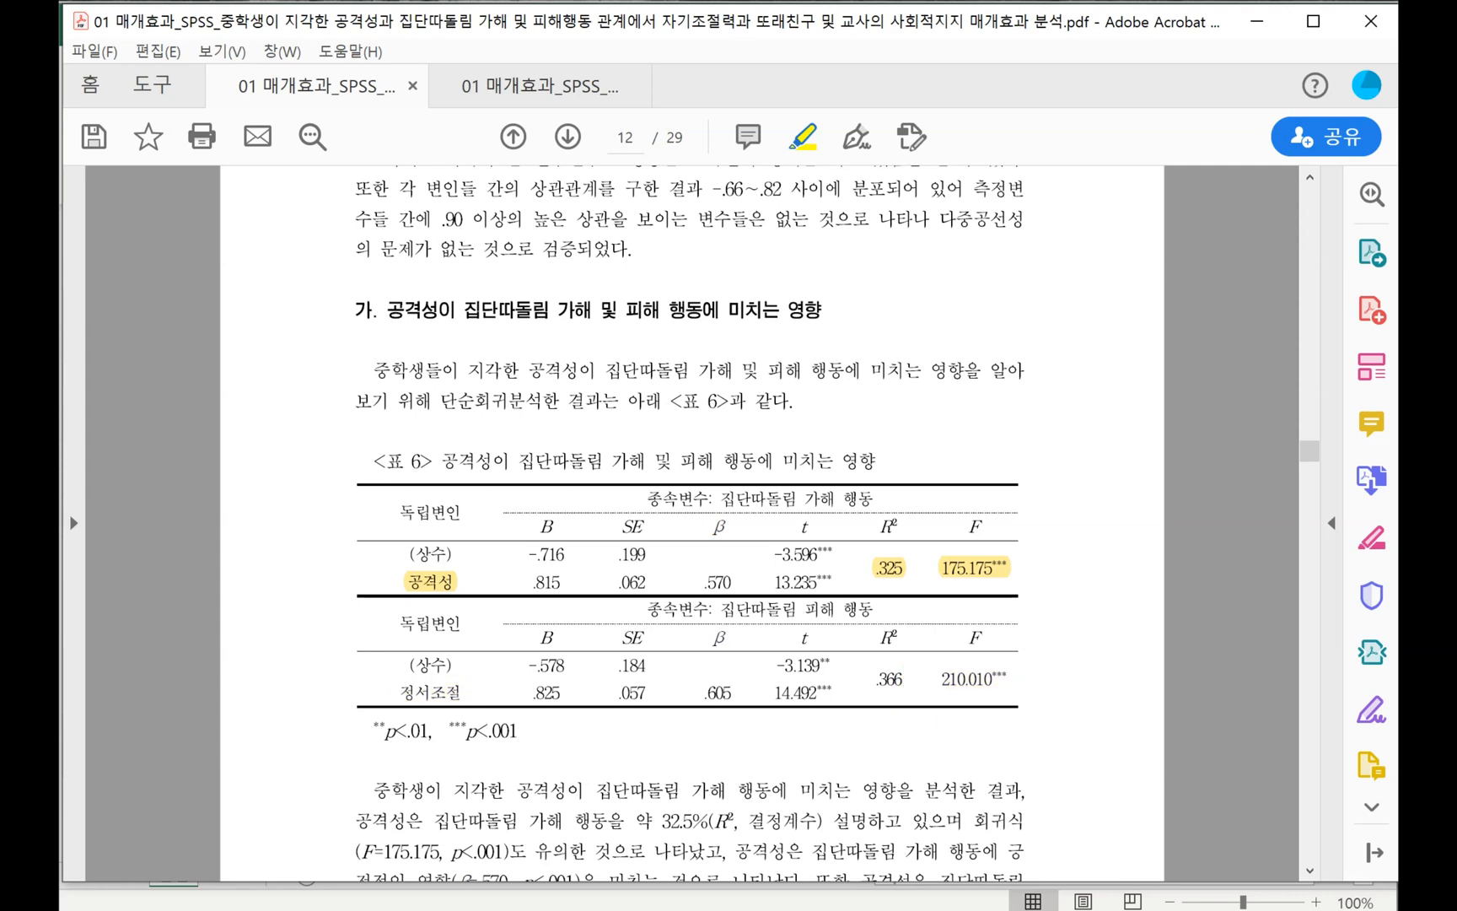
scroll(690, 523, "down", 5)
scroll(689, 523, "down", 10)
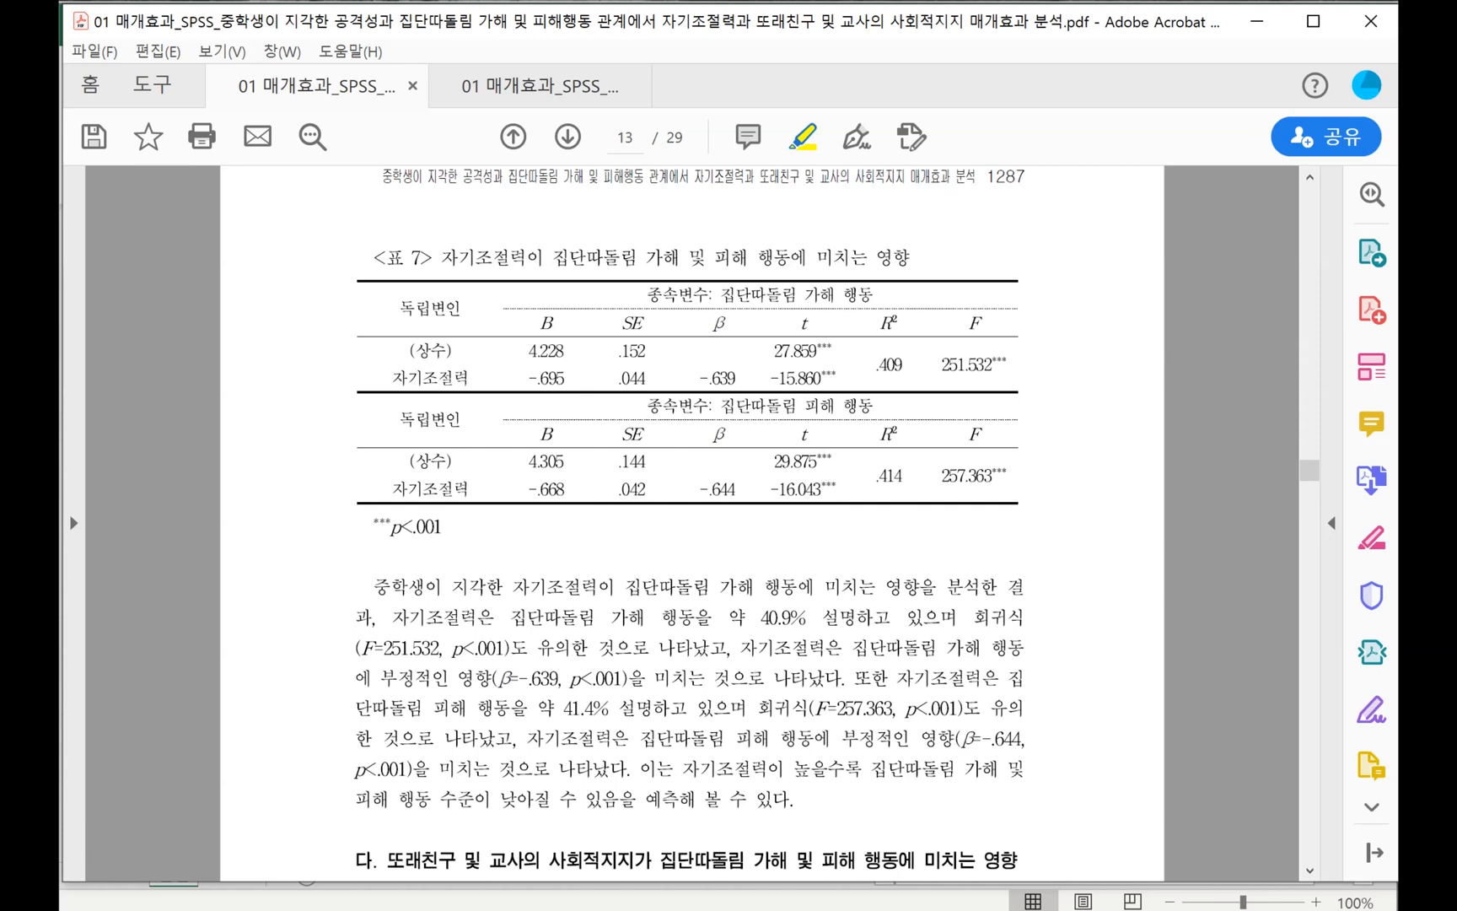
scroll(688, 516, "down", 3)
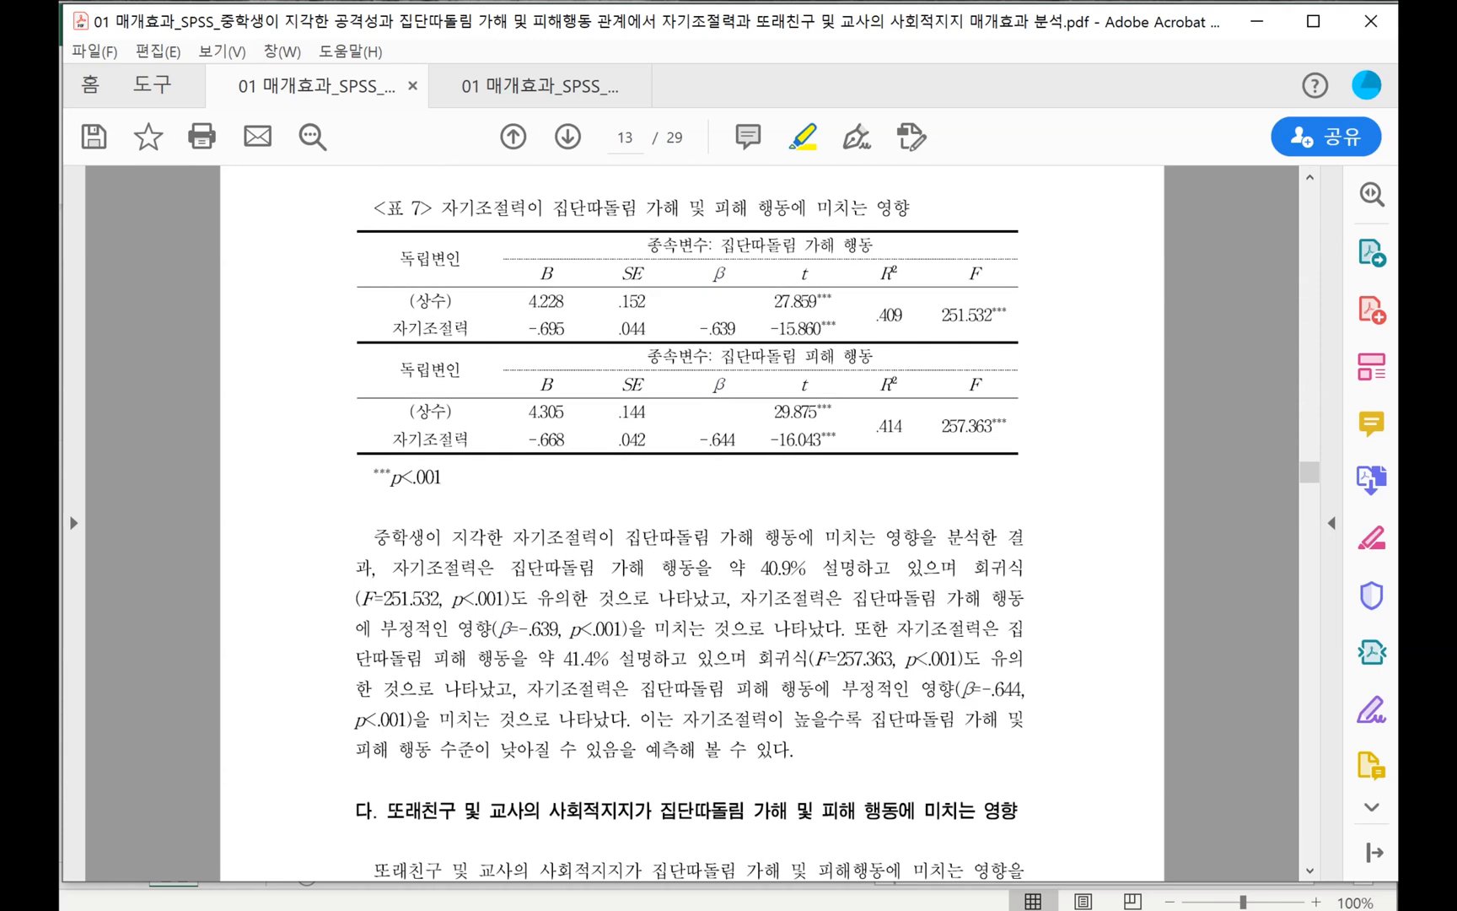
left_click_drag(1309, 477, 1310, 493)
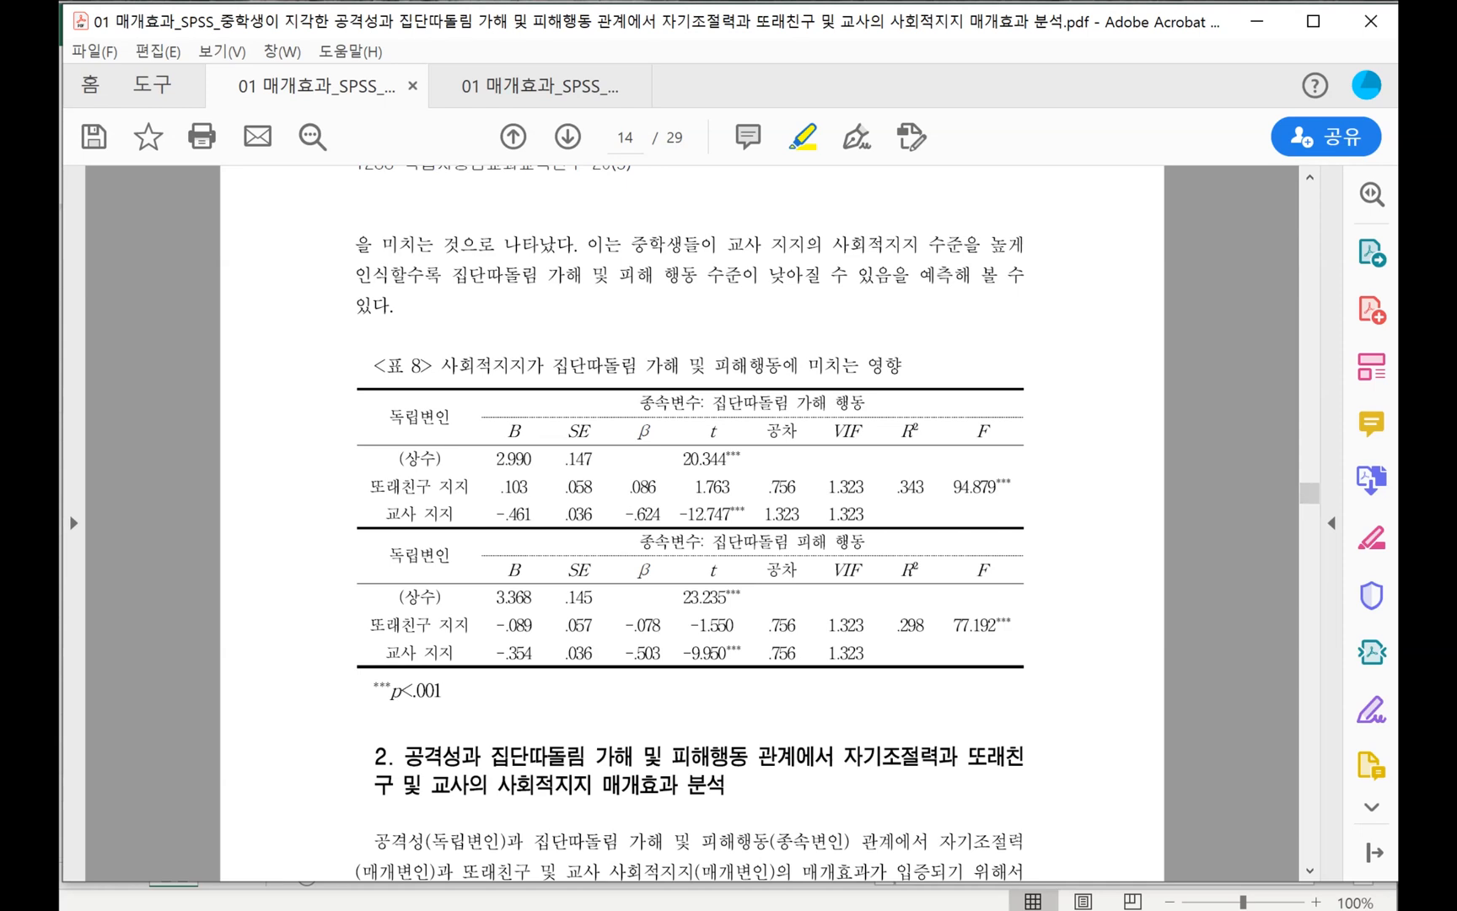
left_click_drag(385, 513, 456, 512)
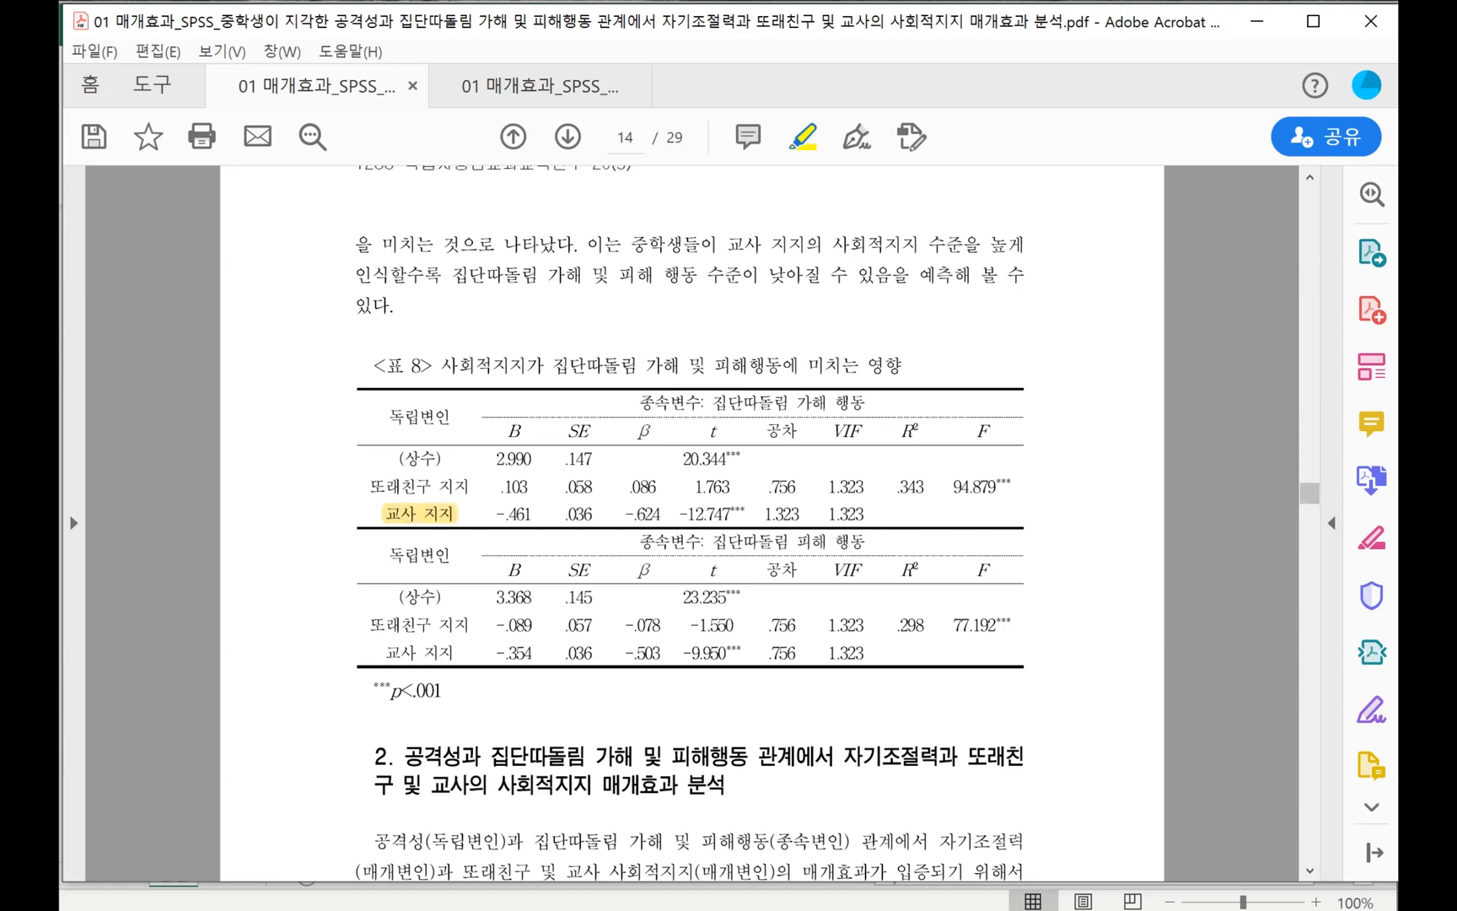
In Table 9 on page 15, highlight the first three 종속변인 labels and the text from stage 2's 공격성 through stage 3's 자기조절력
left_click_drag(1310, 492, 1309, 511)
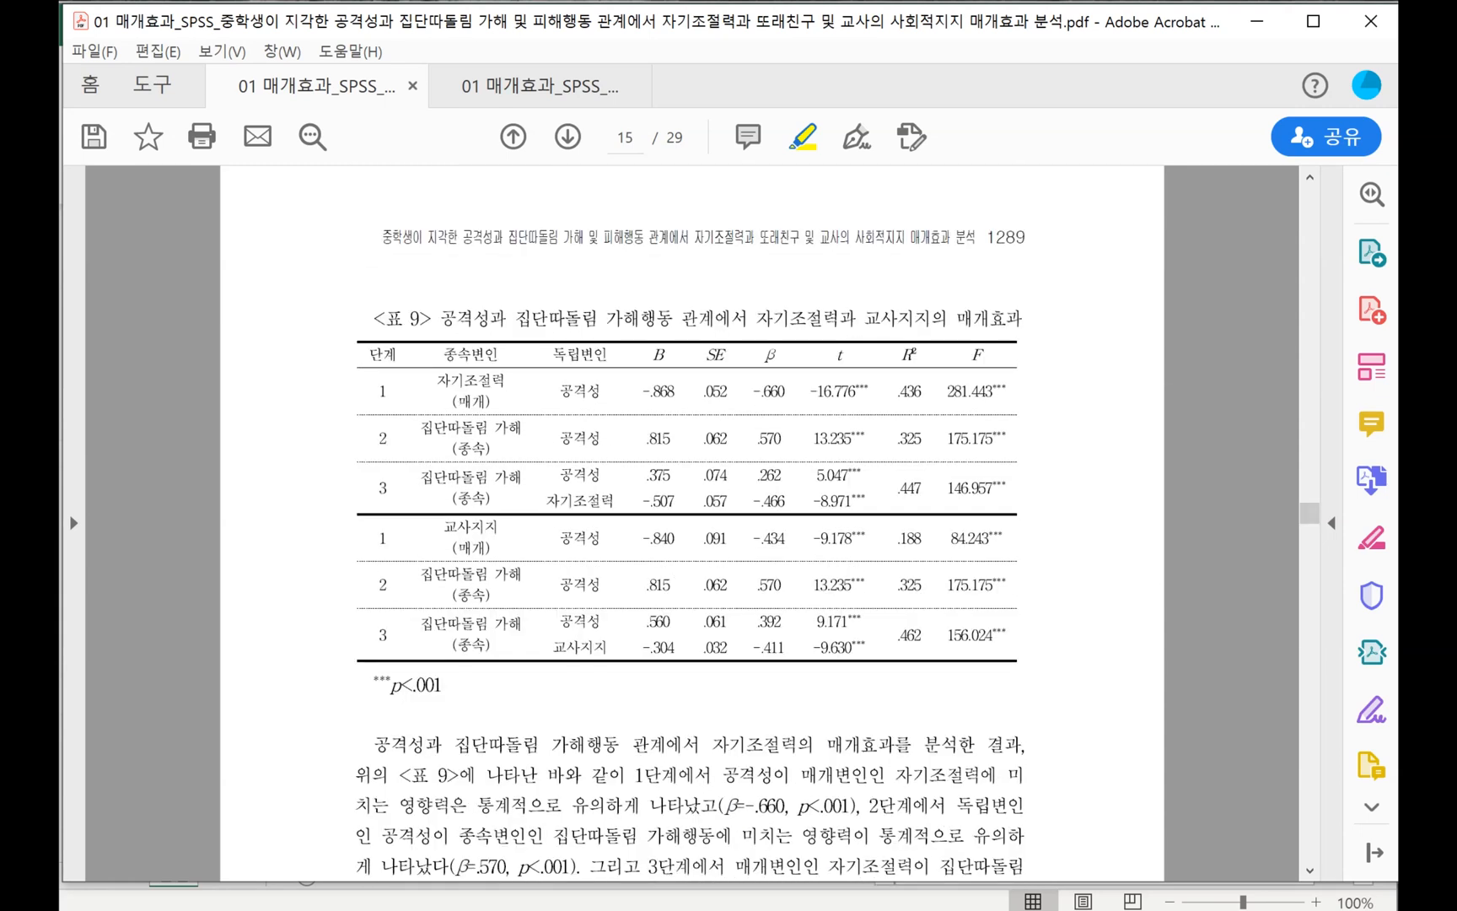
left_click_drag(435, 380, 506, 403)
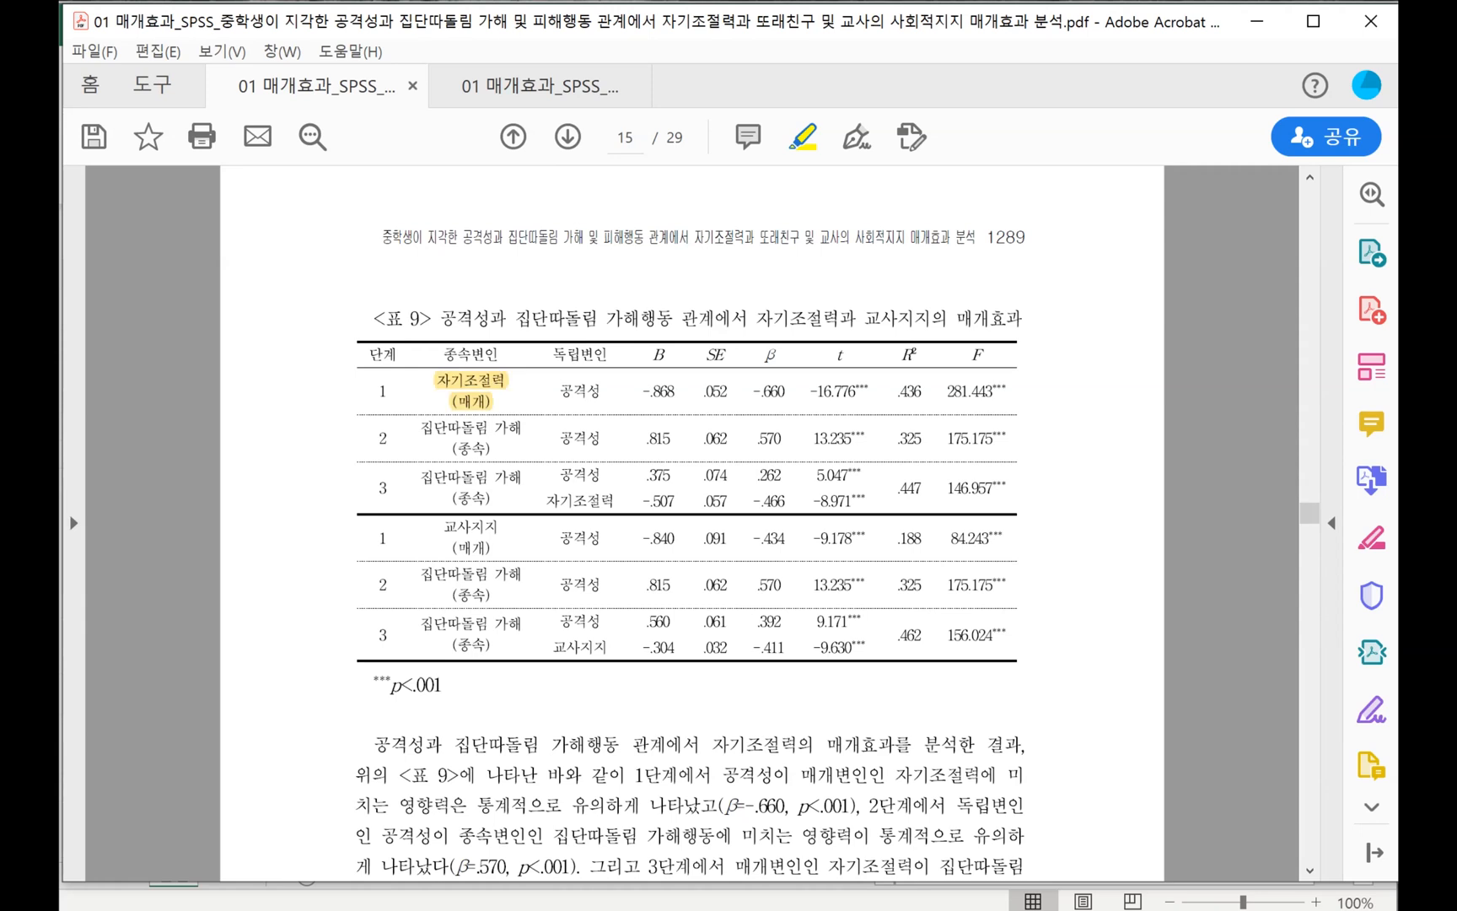
left_click_drag(421, 427, 491, 498)
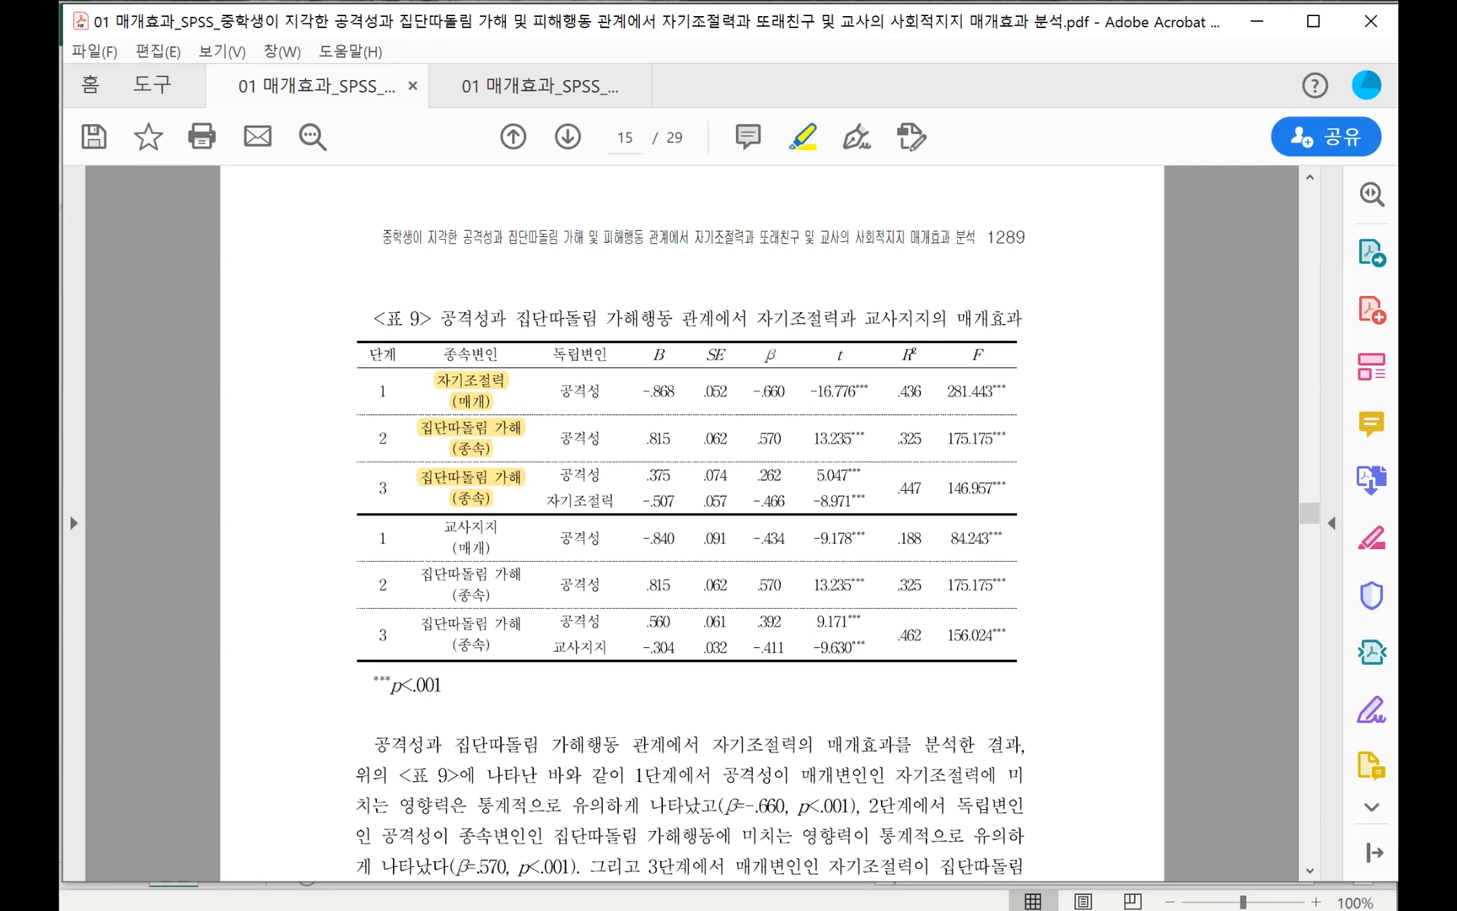
left_click_drag(602, 438, 614, 500)
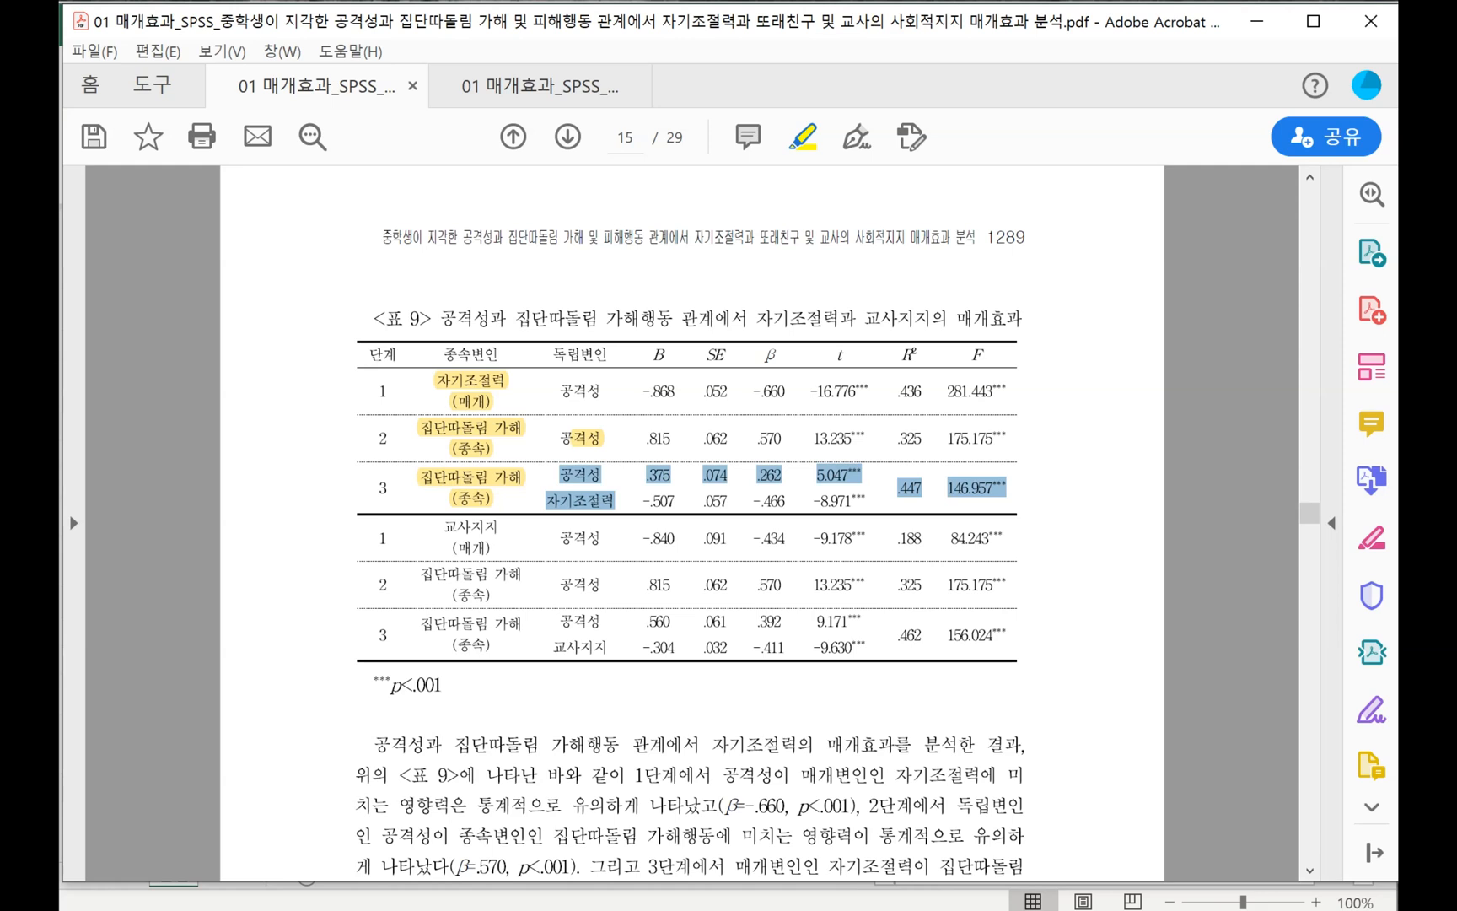
Examine the text interpreting Table 9's 자기조절력 mediation stages, and return to Table 5 on page 11
scroll(691, 522, "down", 3)
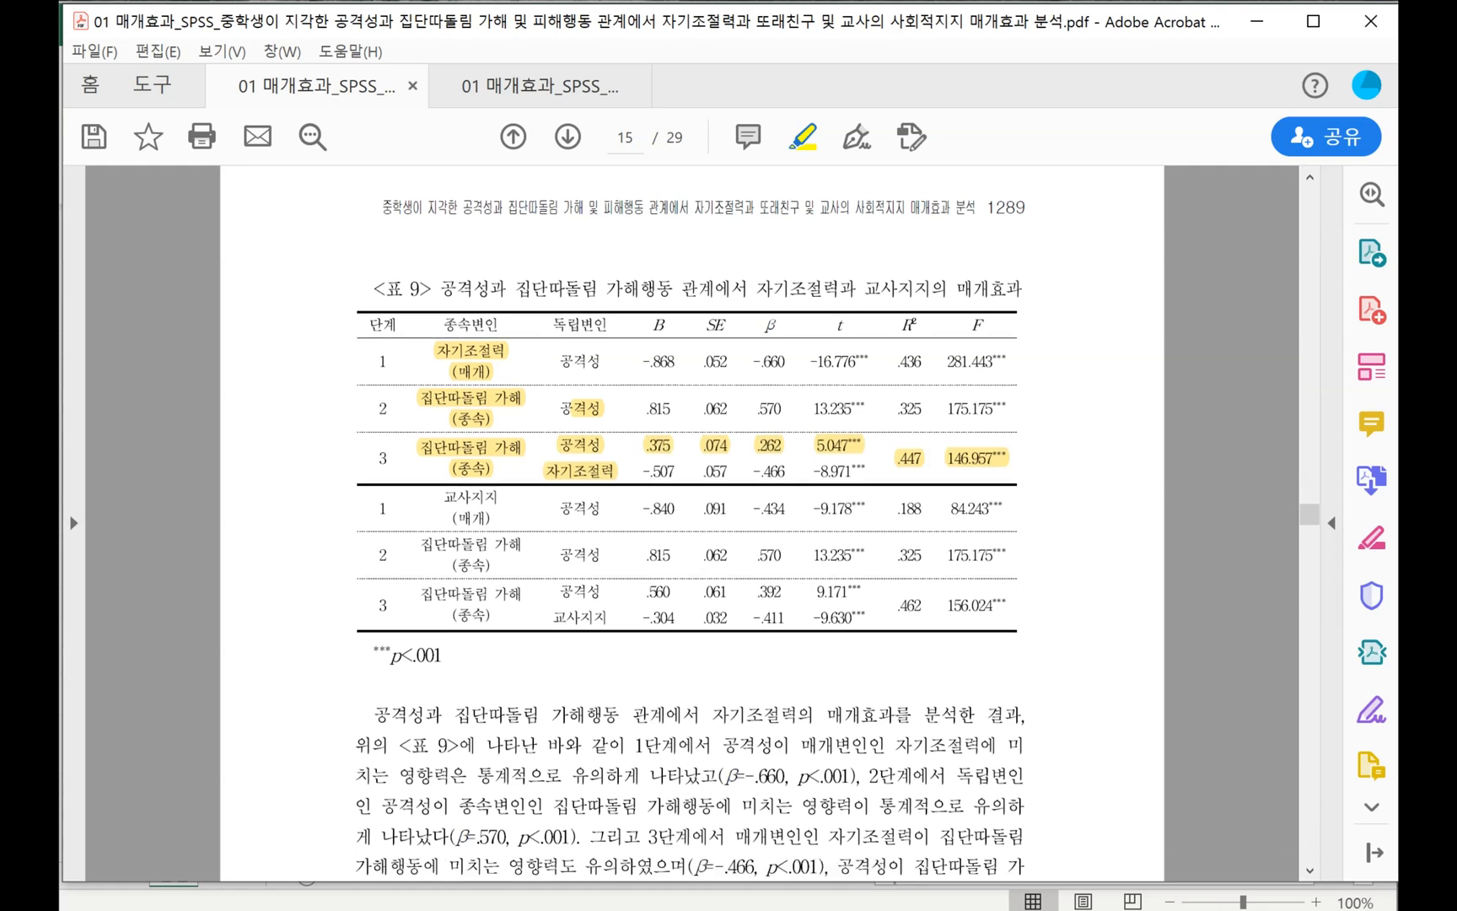
scroll(691, 523, "down", 2)
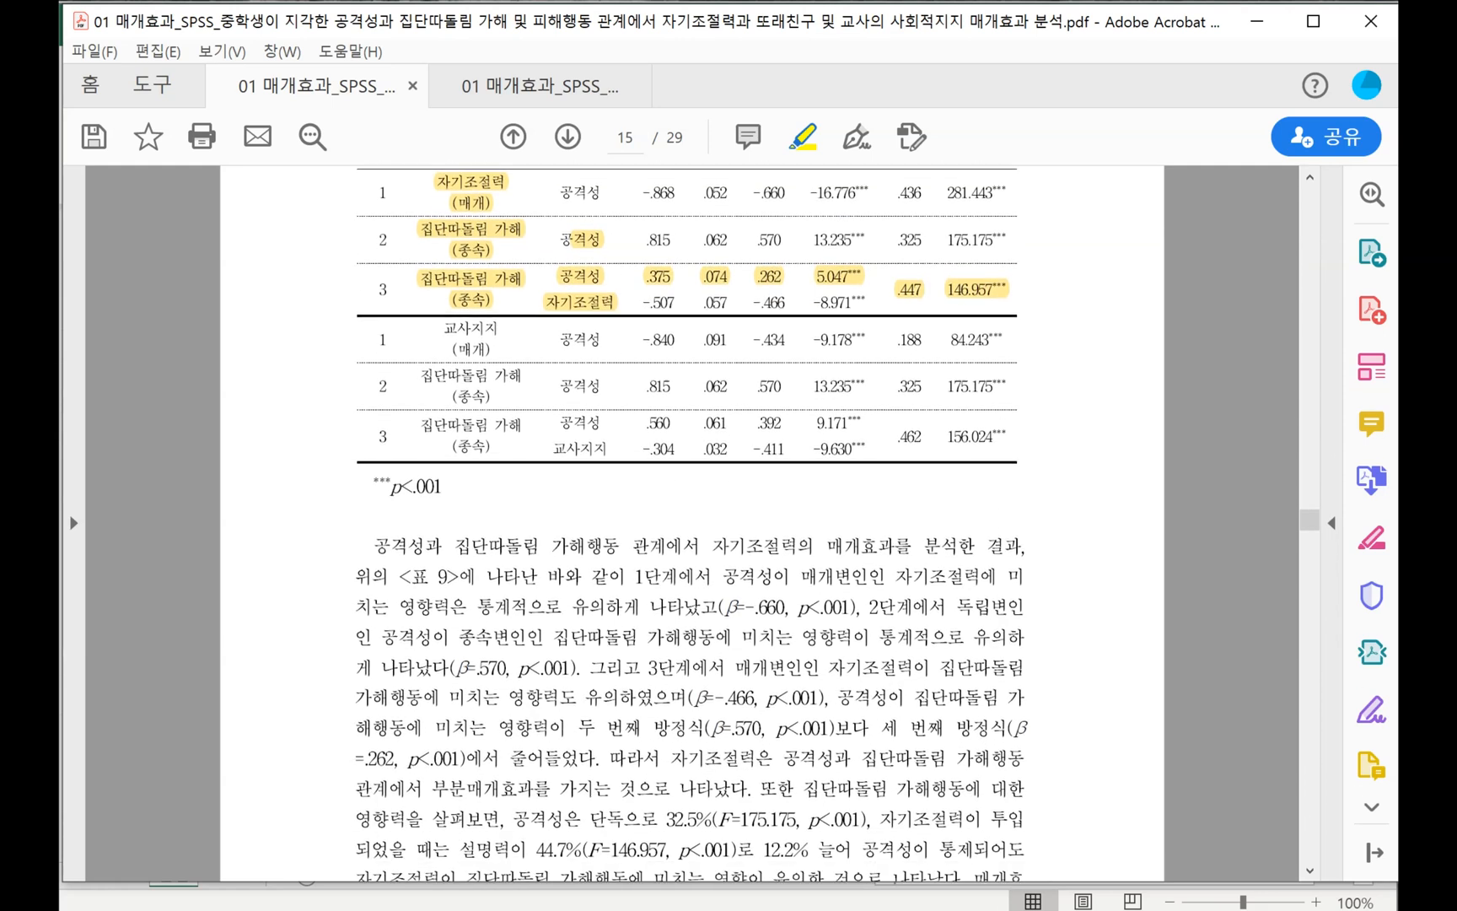
scroll(691, 523, "down", 1)
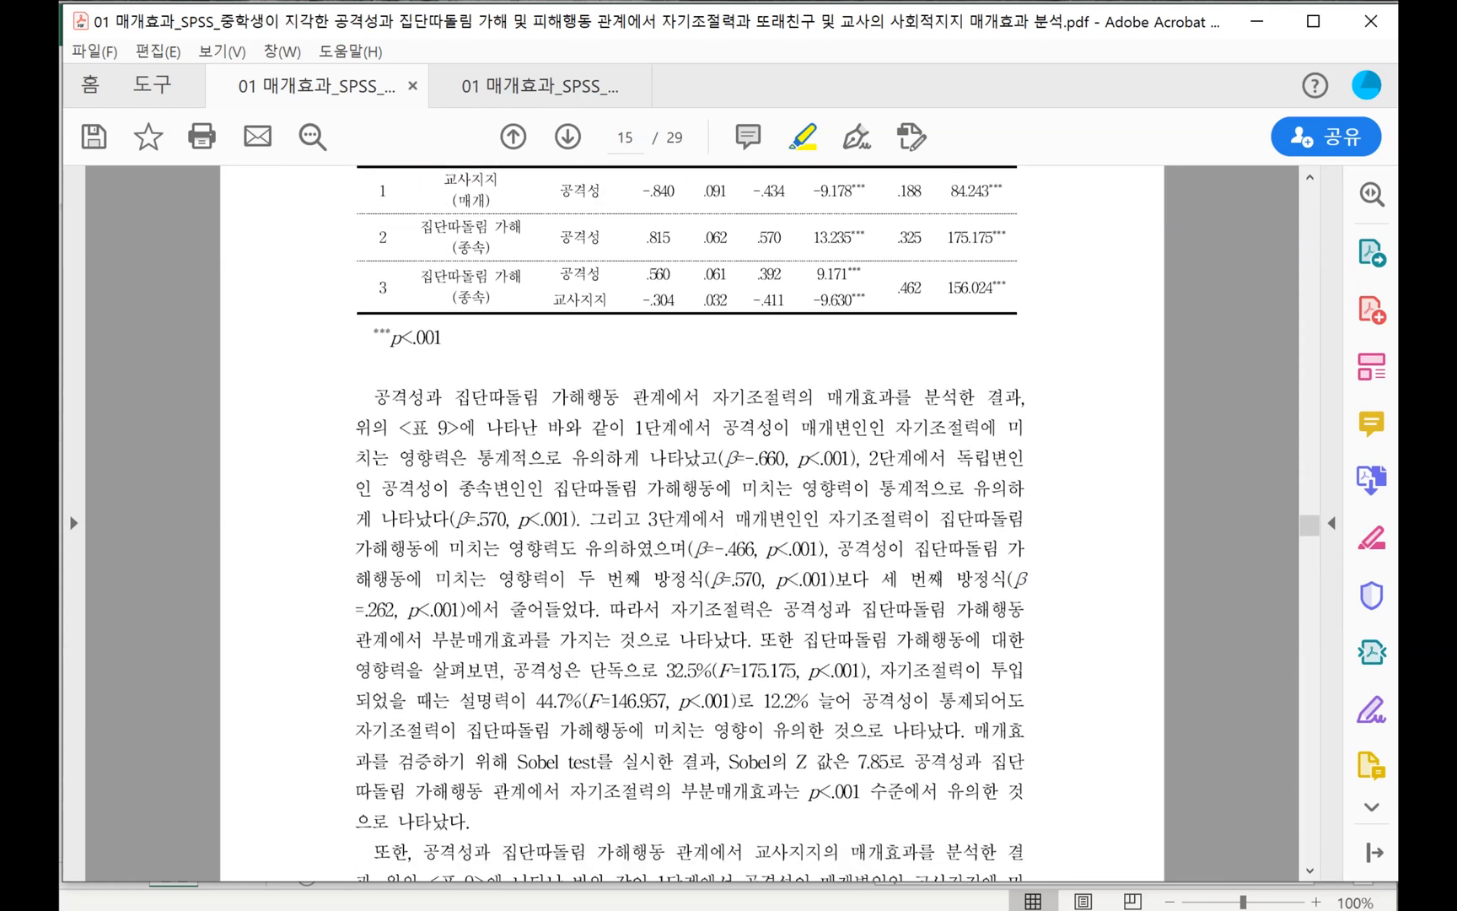
scroll(691, 523, "up", 2)
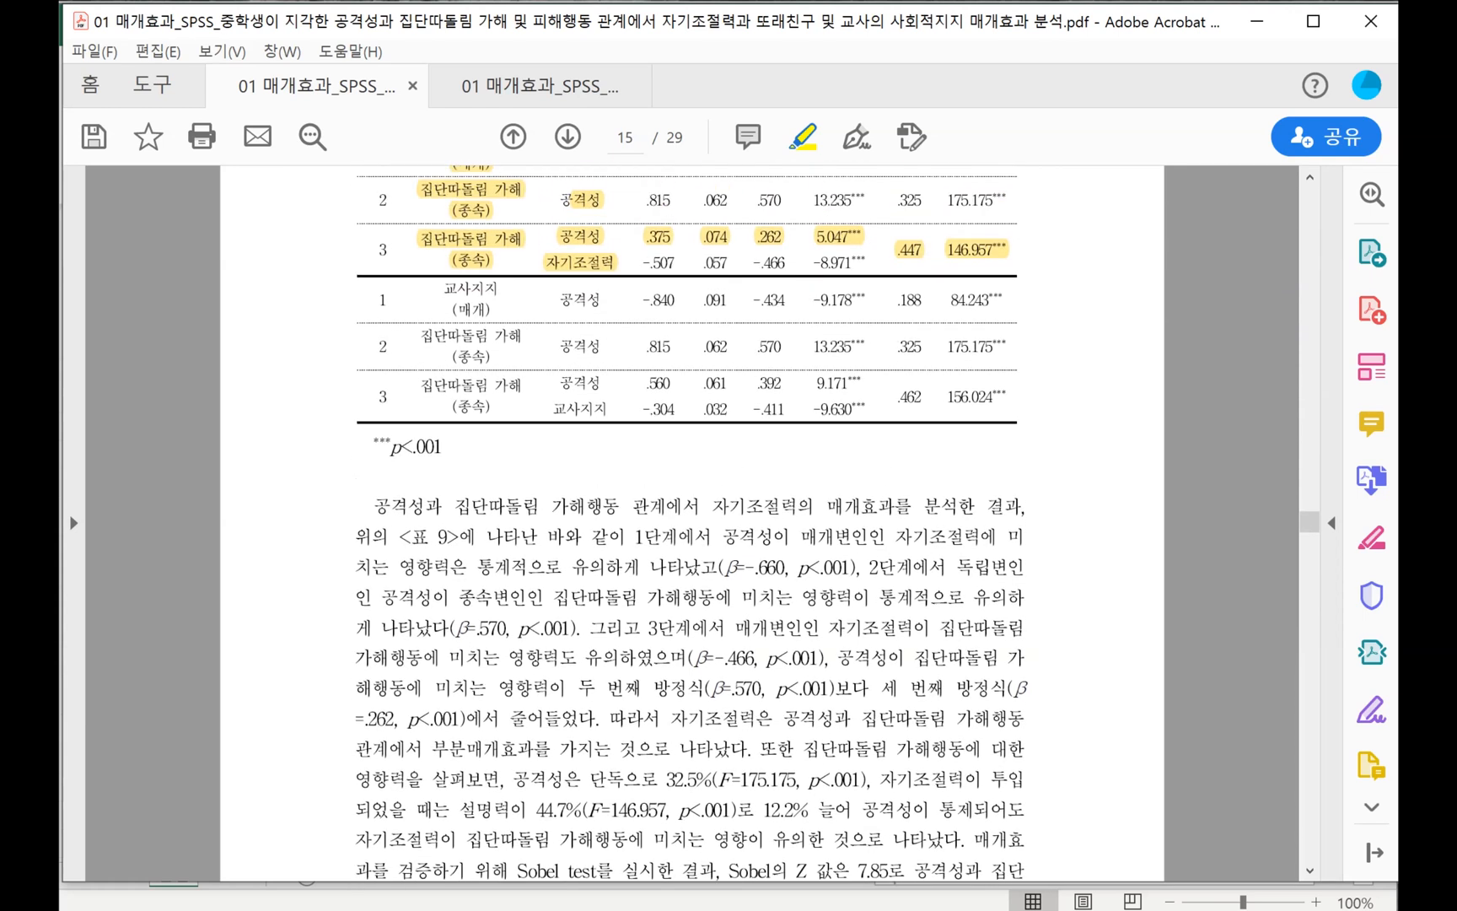
left_click_drag(1310, 522, 1310, 438)
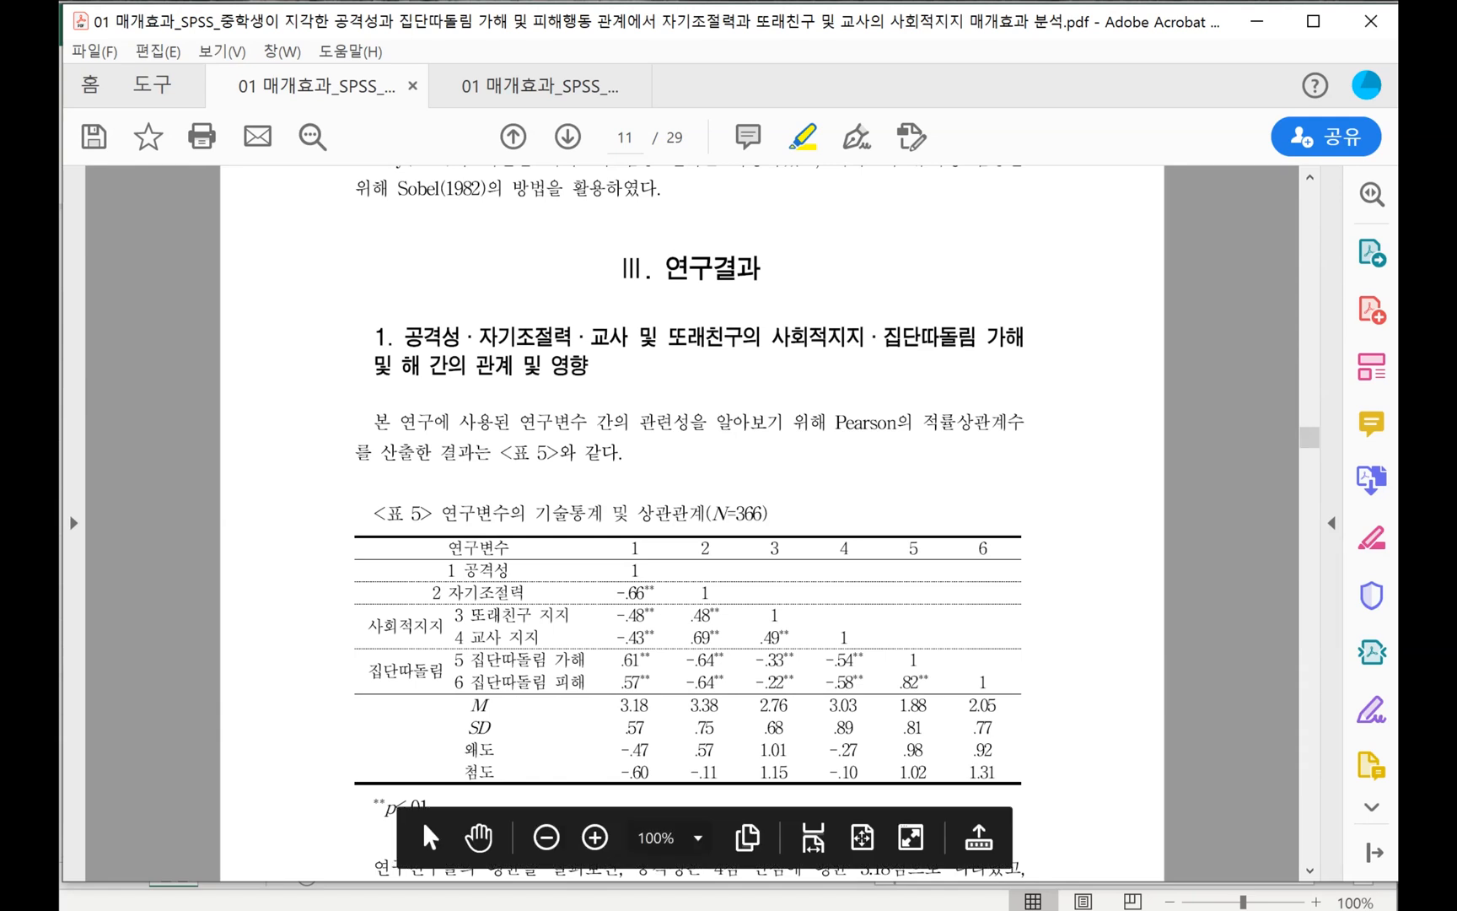
Switch to SPSS and review the variable list of 08 회귀분석 예제.sav and the three 계수 tables in 출력결과1
left_click(503, 908)
left_click(630, 826)
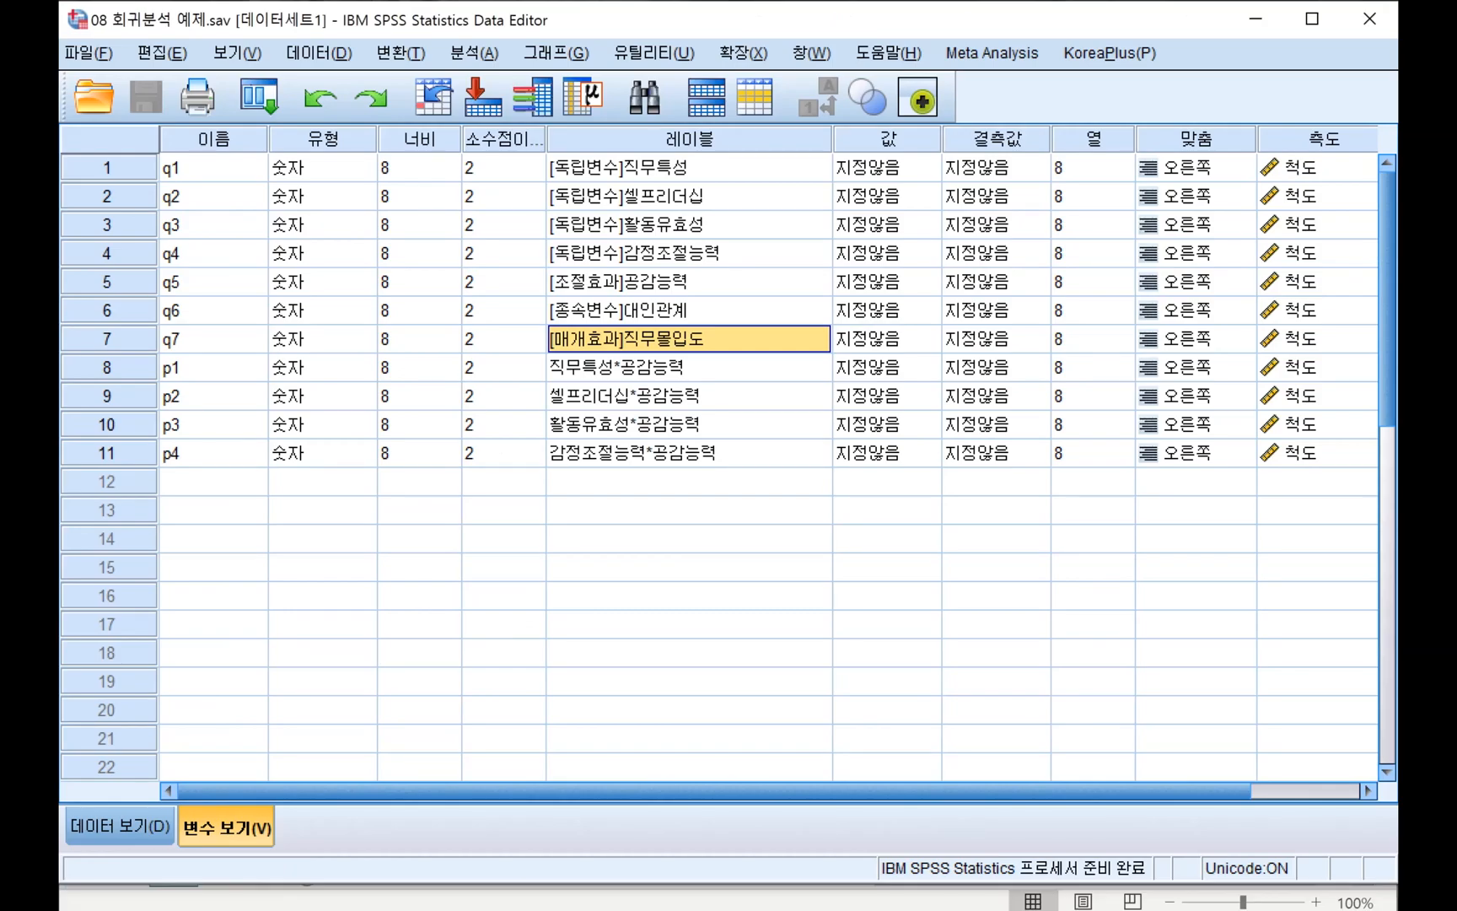
left_click(503, 909)
left_click(371, 822)
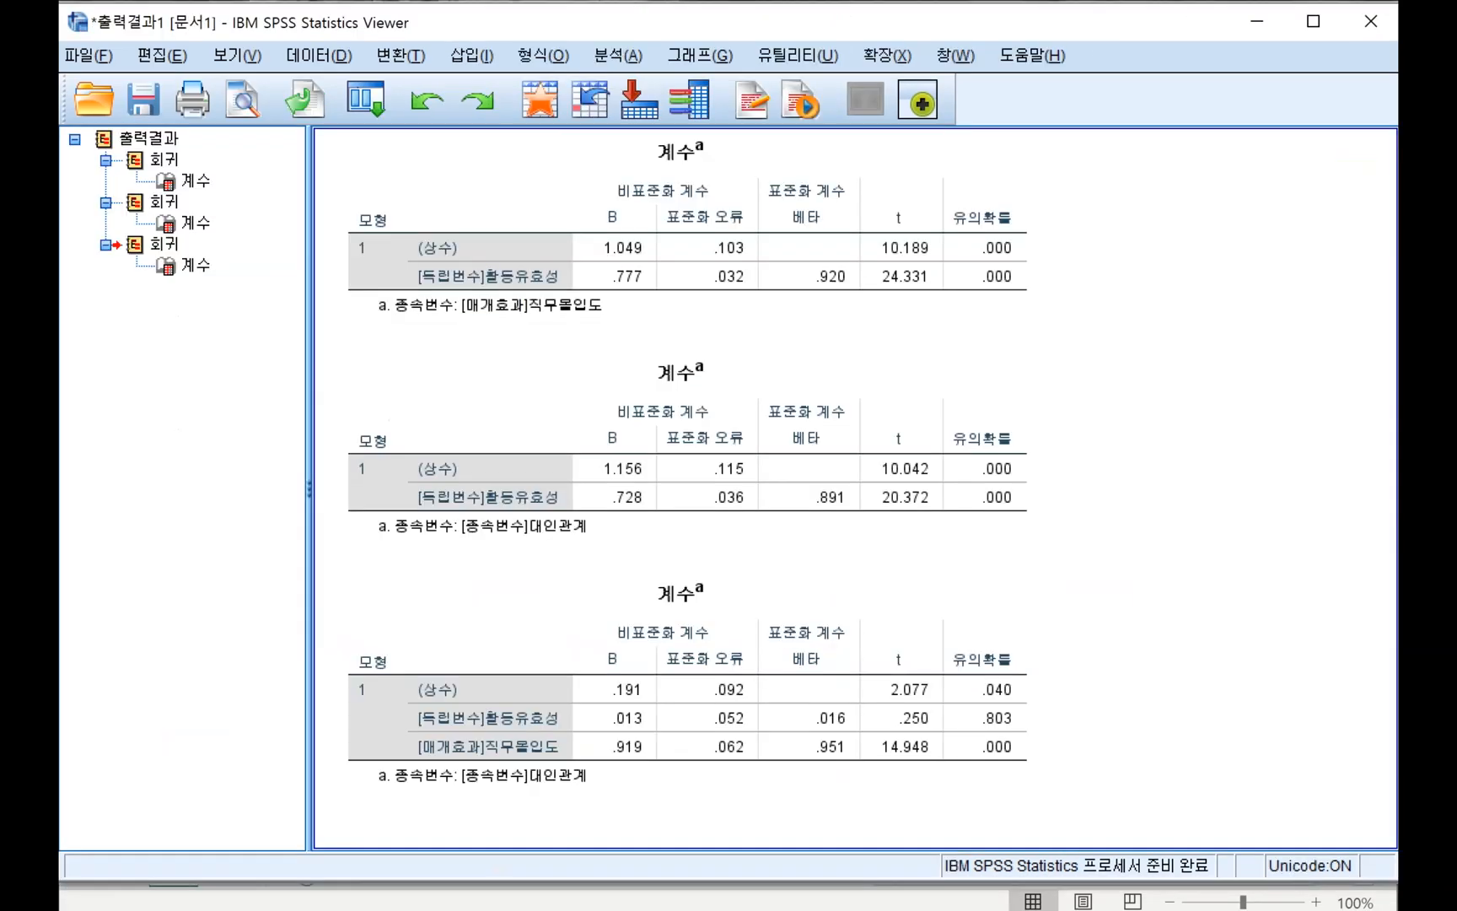
Open linear regression for the 08 회귀분석 예제.sav data and remove all assigned independent and dependent variables
left_click(503, 908)
left_click(631, 827)
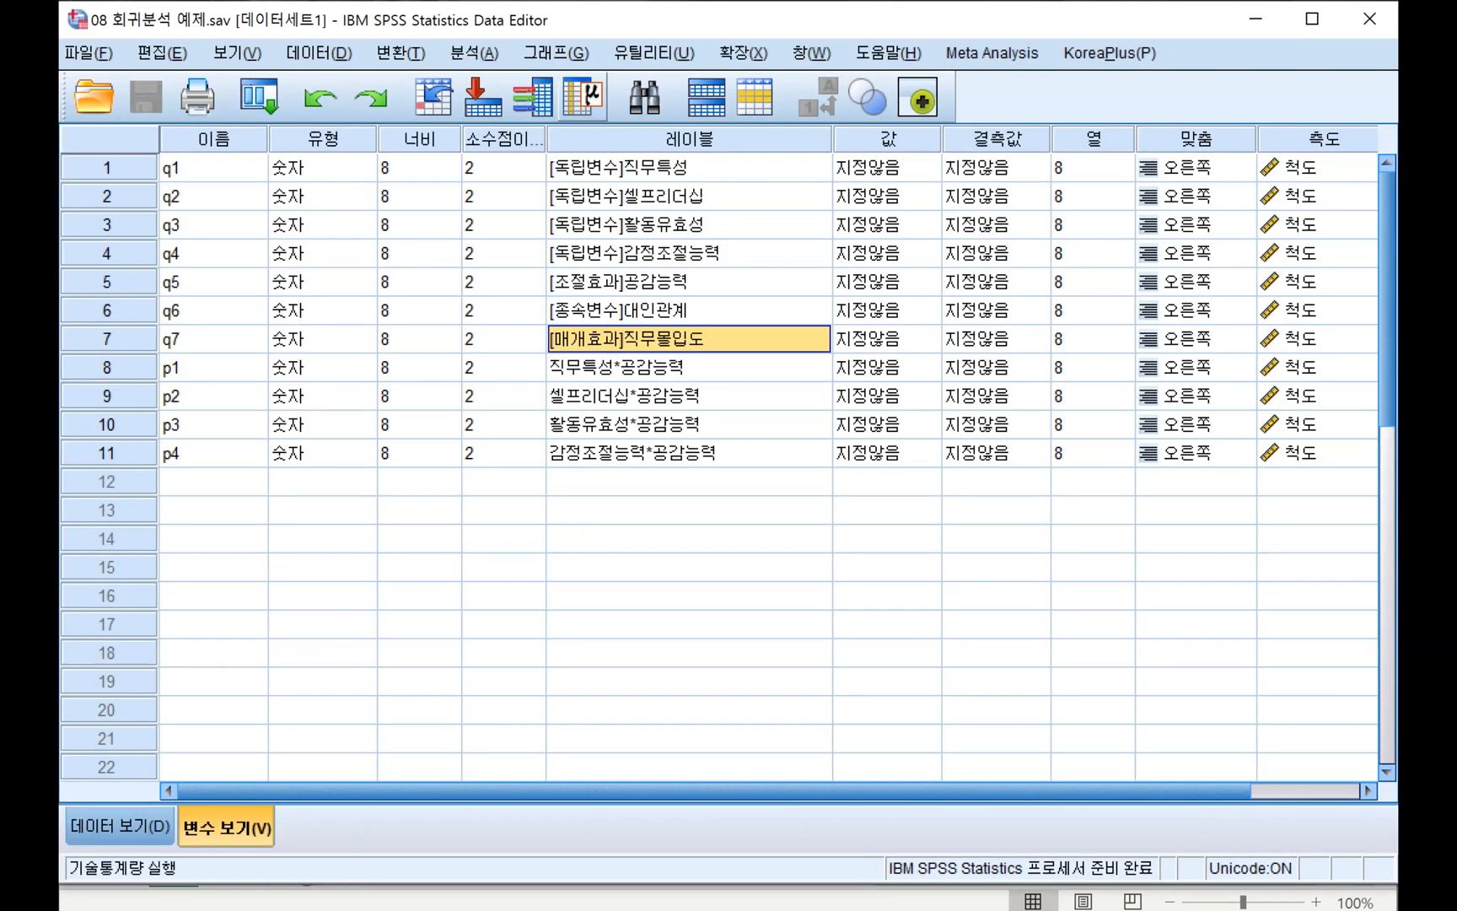
left_click(474, 53)
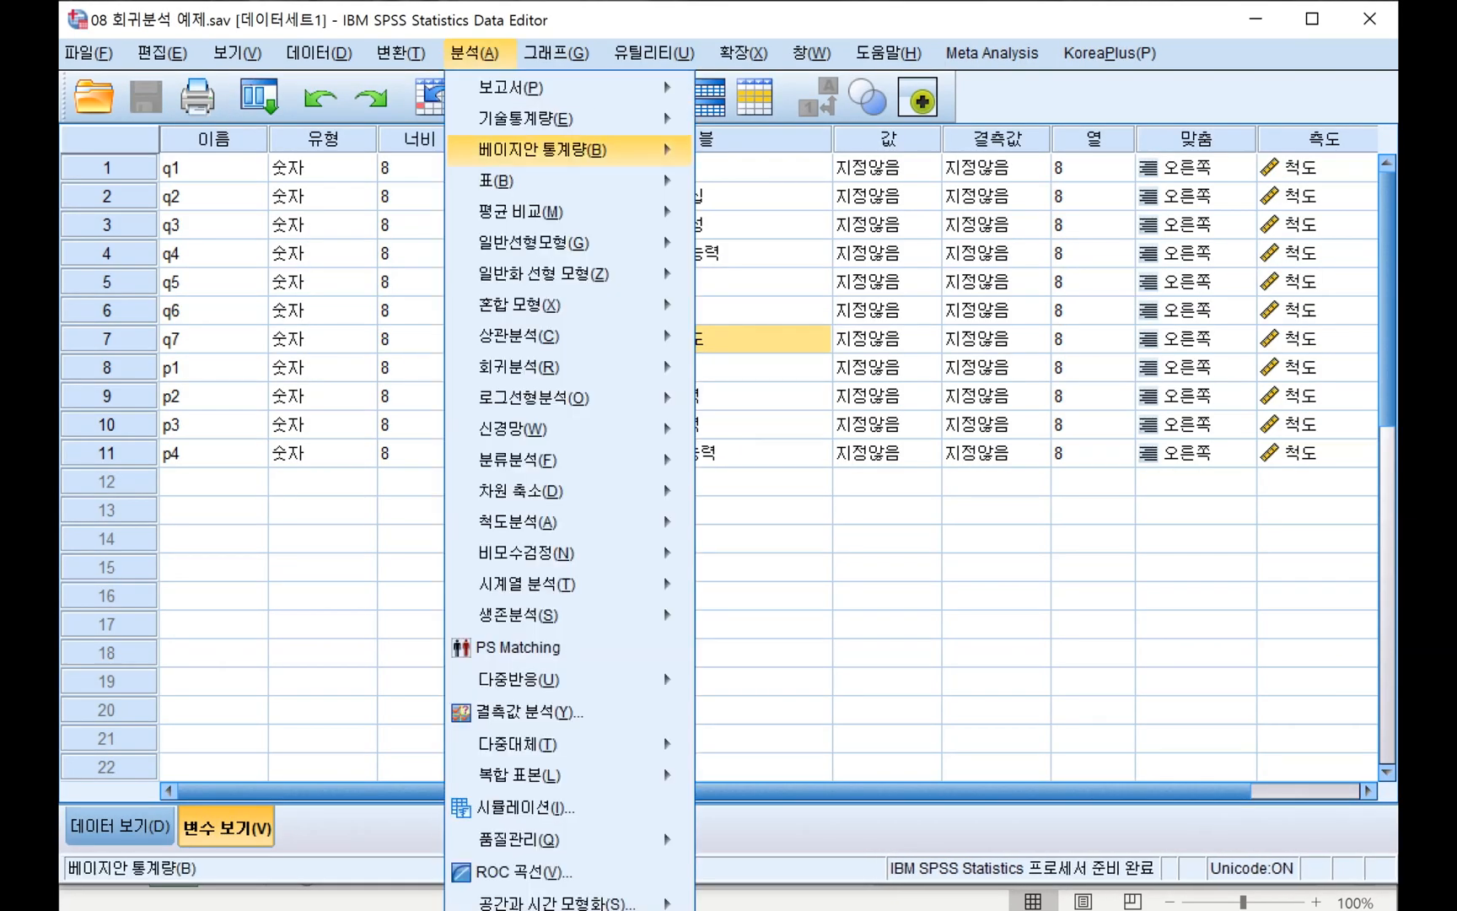
mouse_move(519, 367)
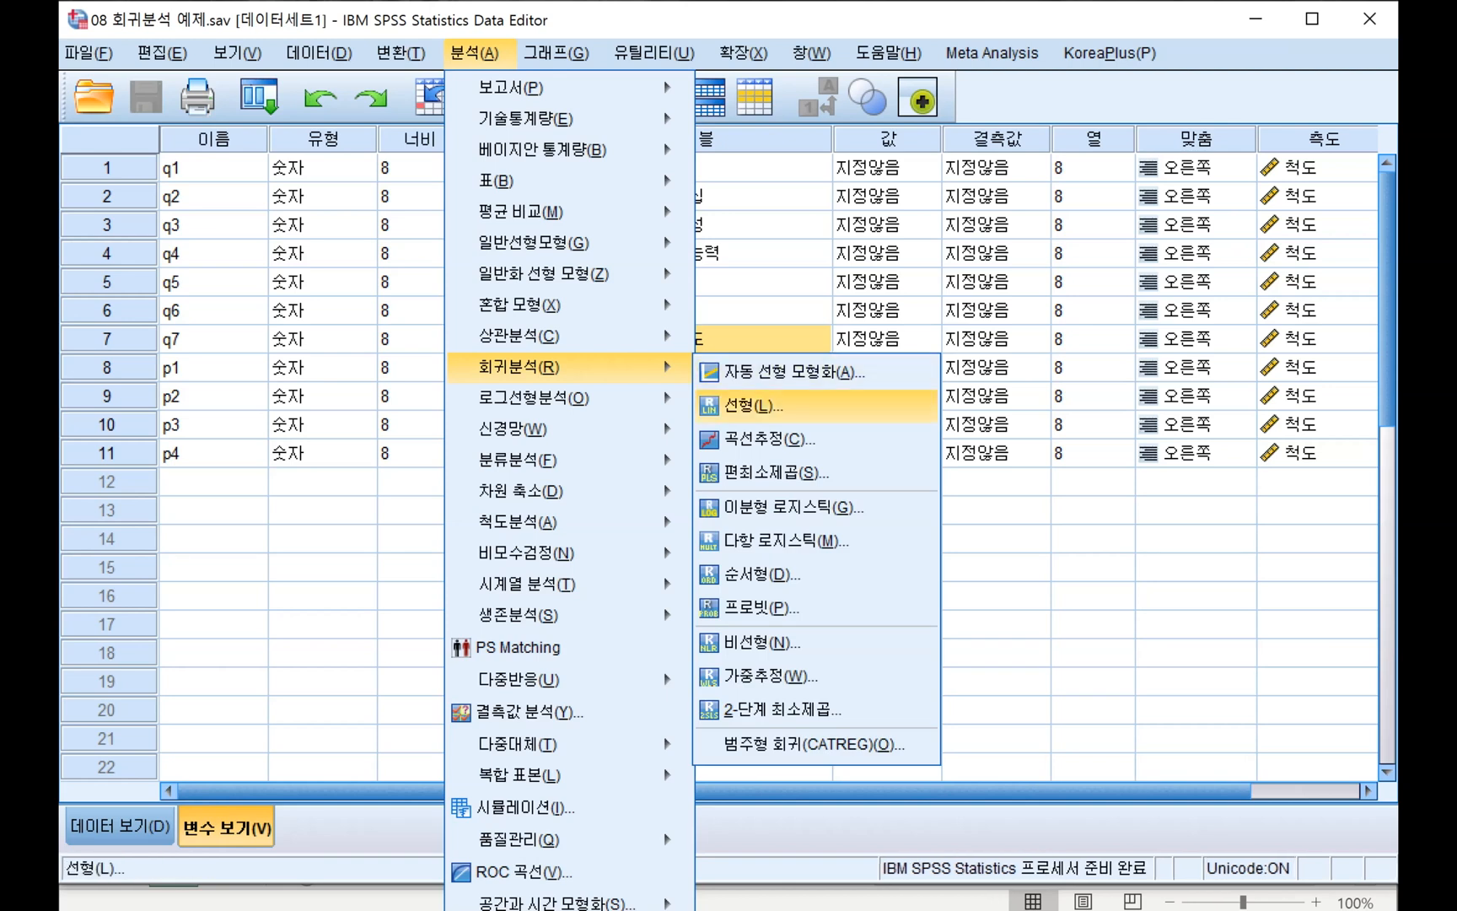
left_click(752, 405)
left_click_drag(406, 137, 650, 151)
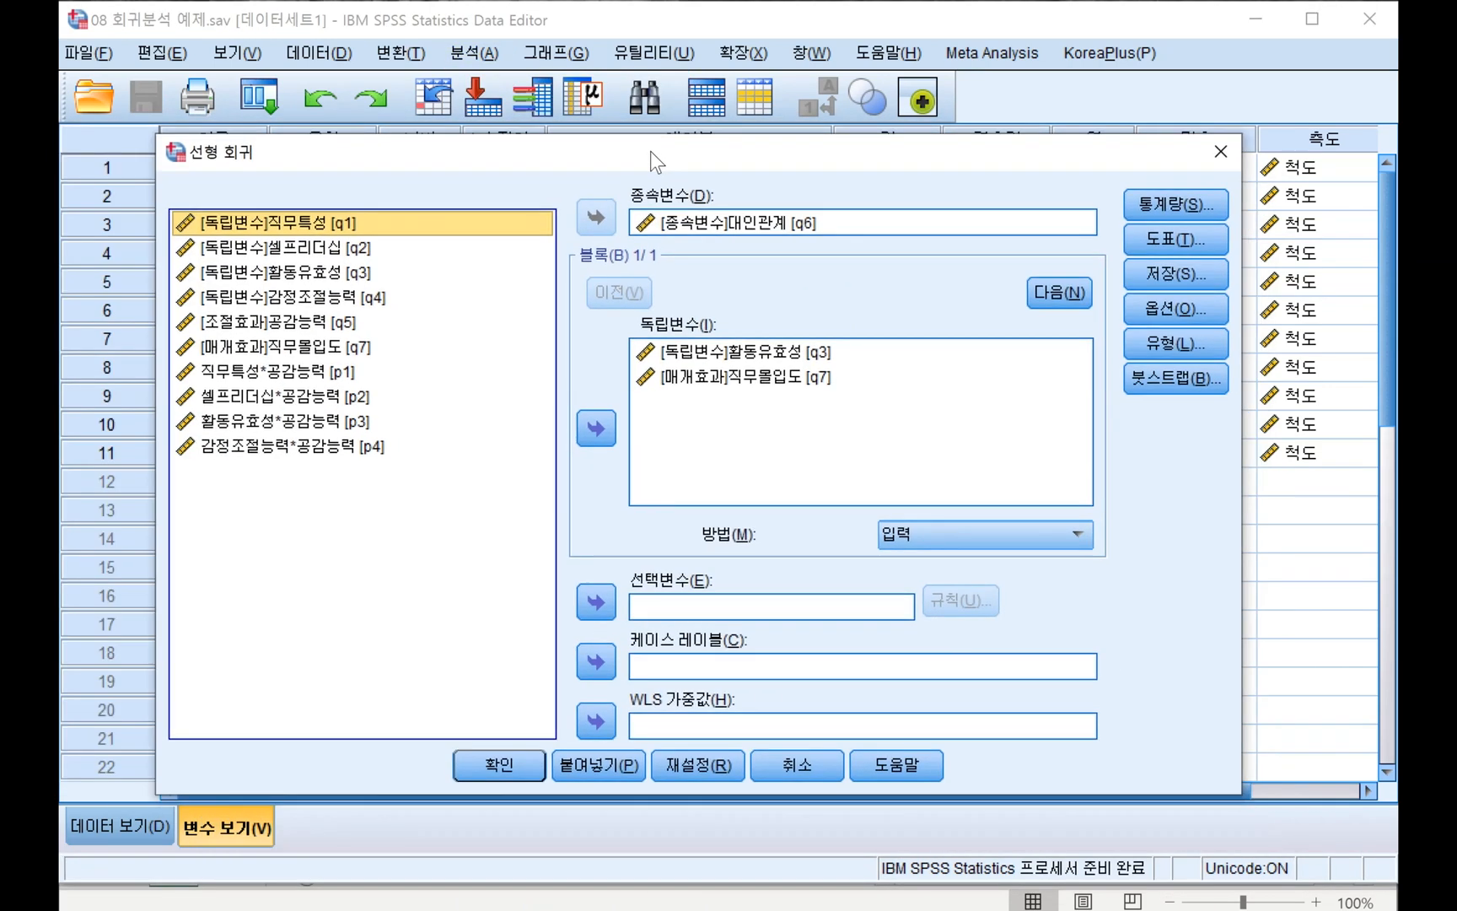
left_click(742, 352)
left_click(742, 377, "shift")
left_click(596, 428)
left_click(738, 223)
left_click(596, 218)
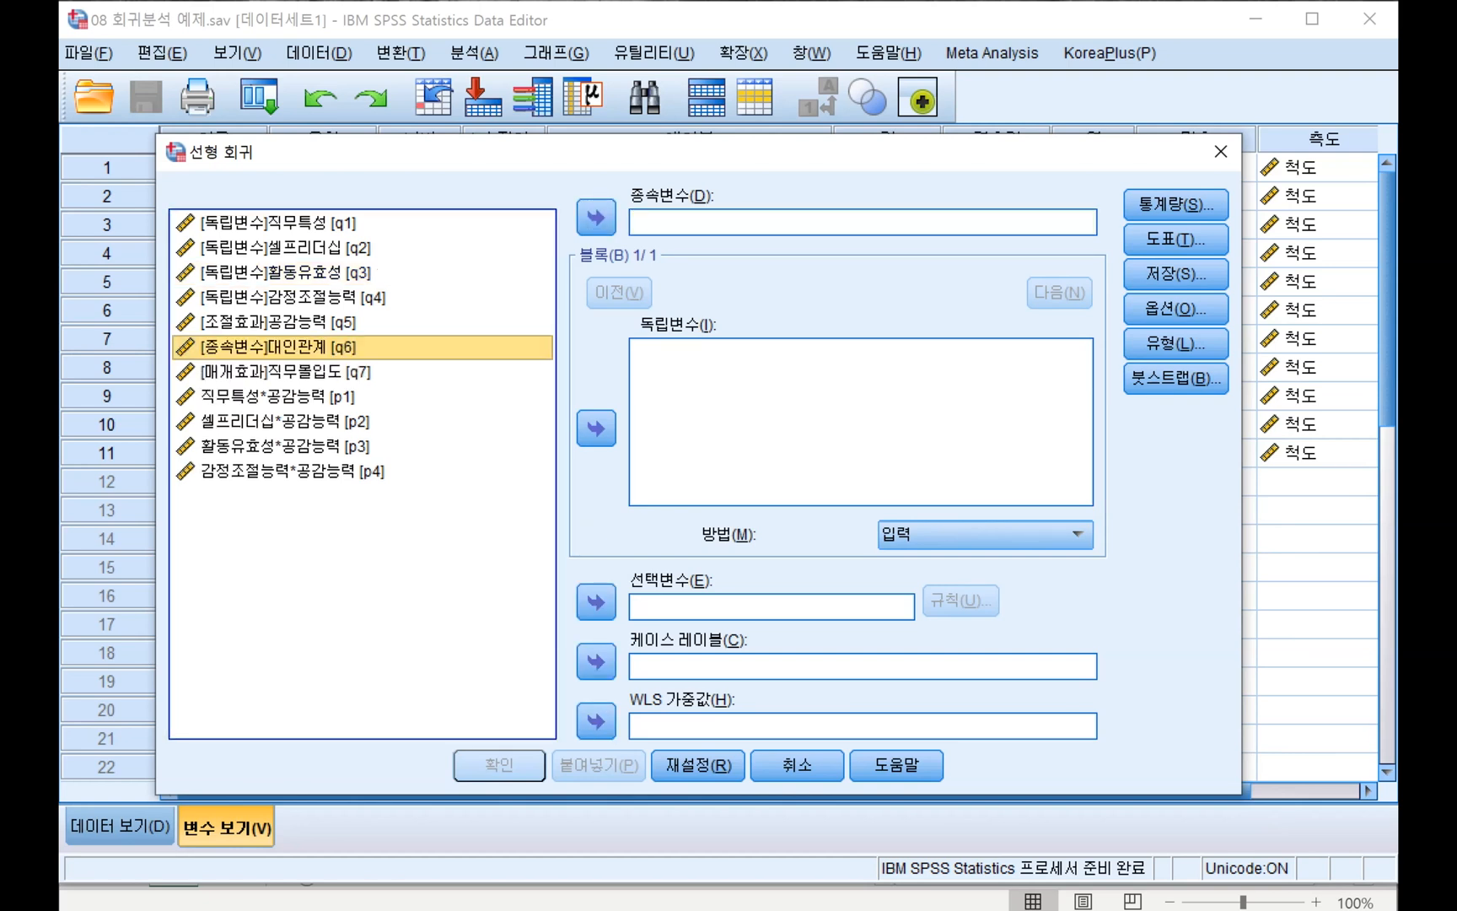
Run the linear regression with 활동유효성 [q3] as the independent variable and 직무몰입도 [q7] as the dependent variable
left_click(287, 272)
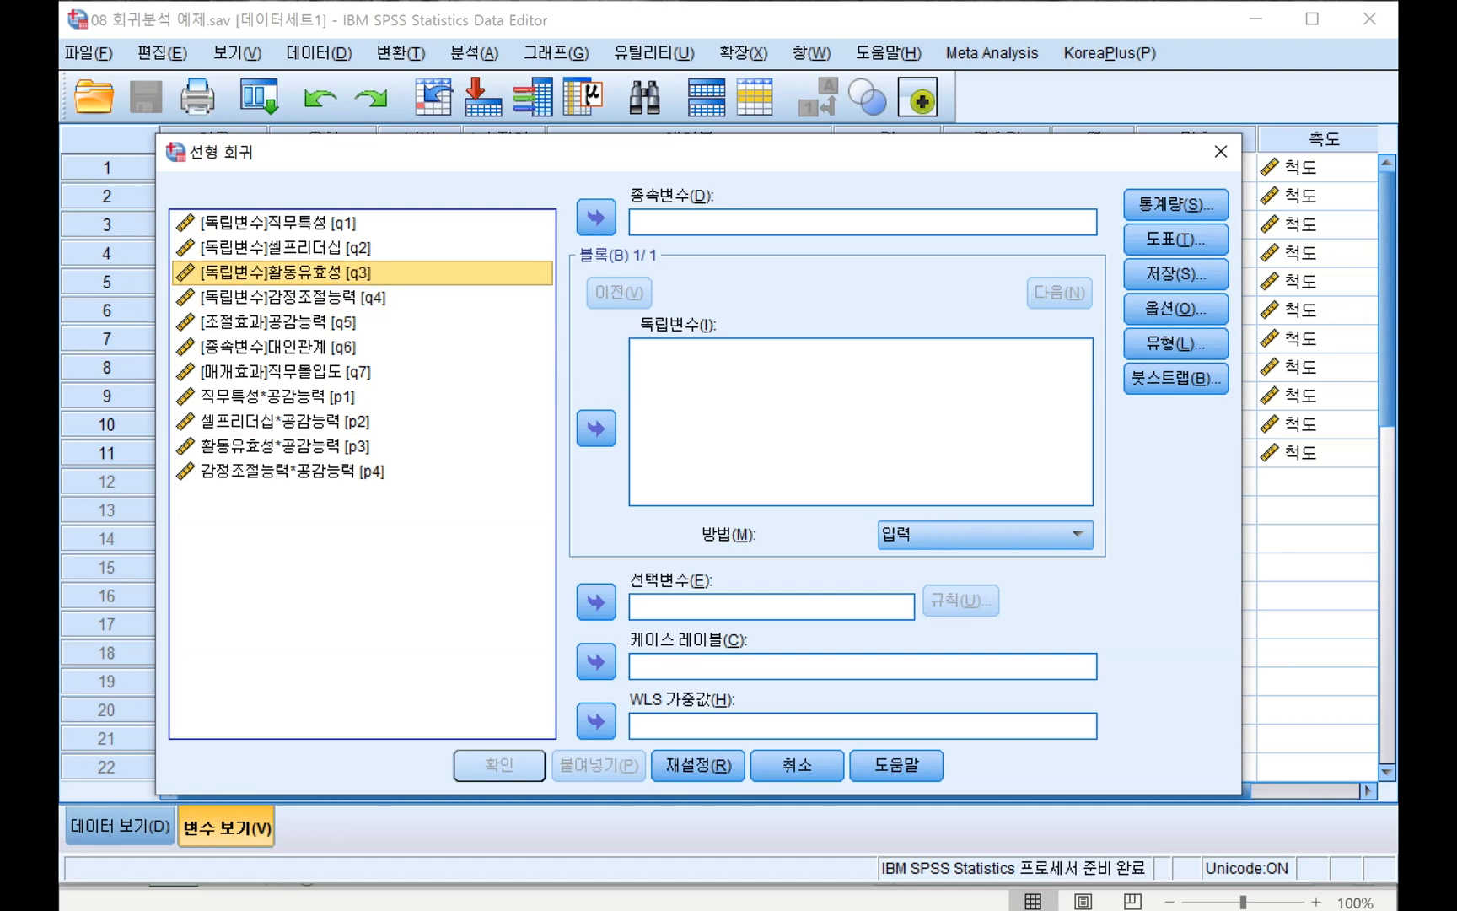
left_click(597, 429)
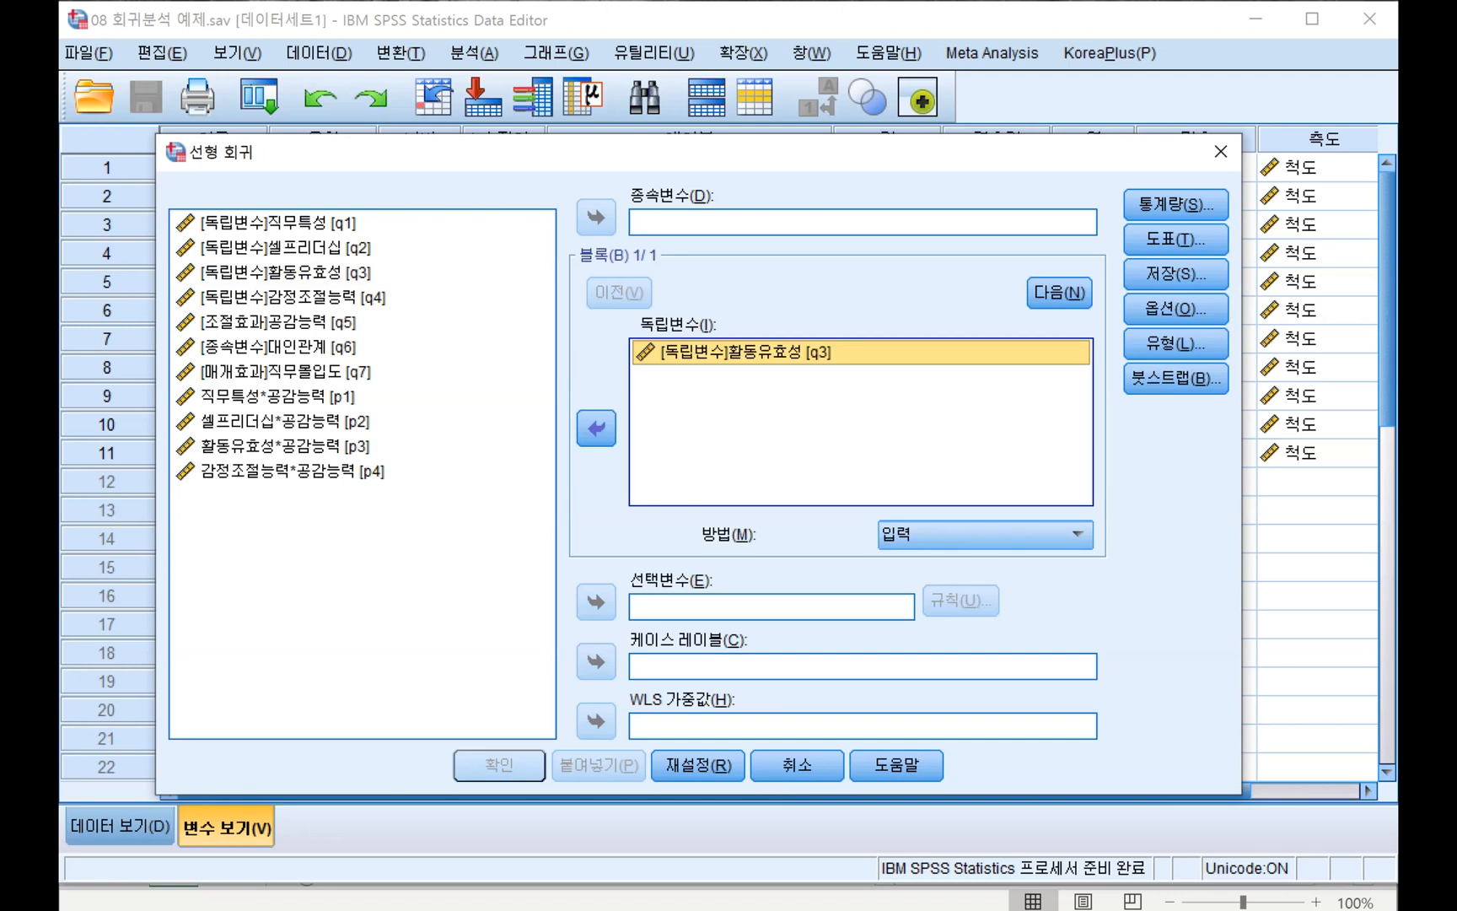
left_click(285, 371)
left_click(596, 217)
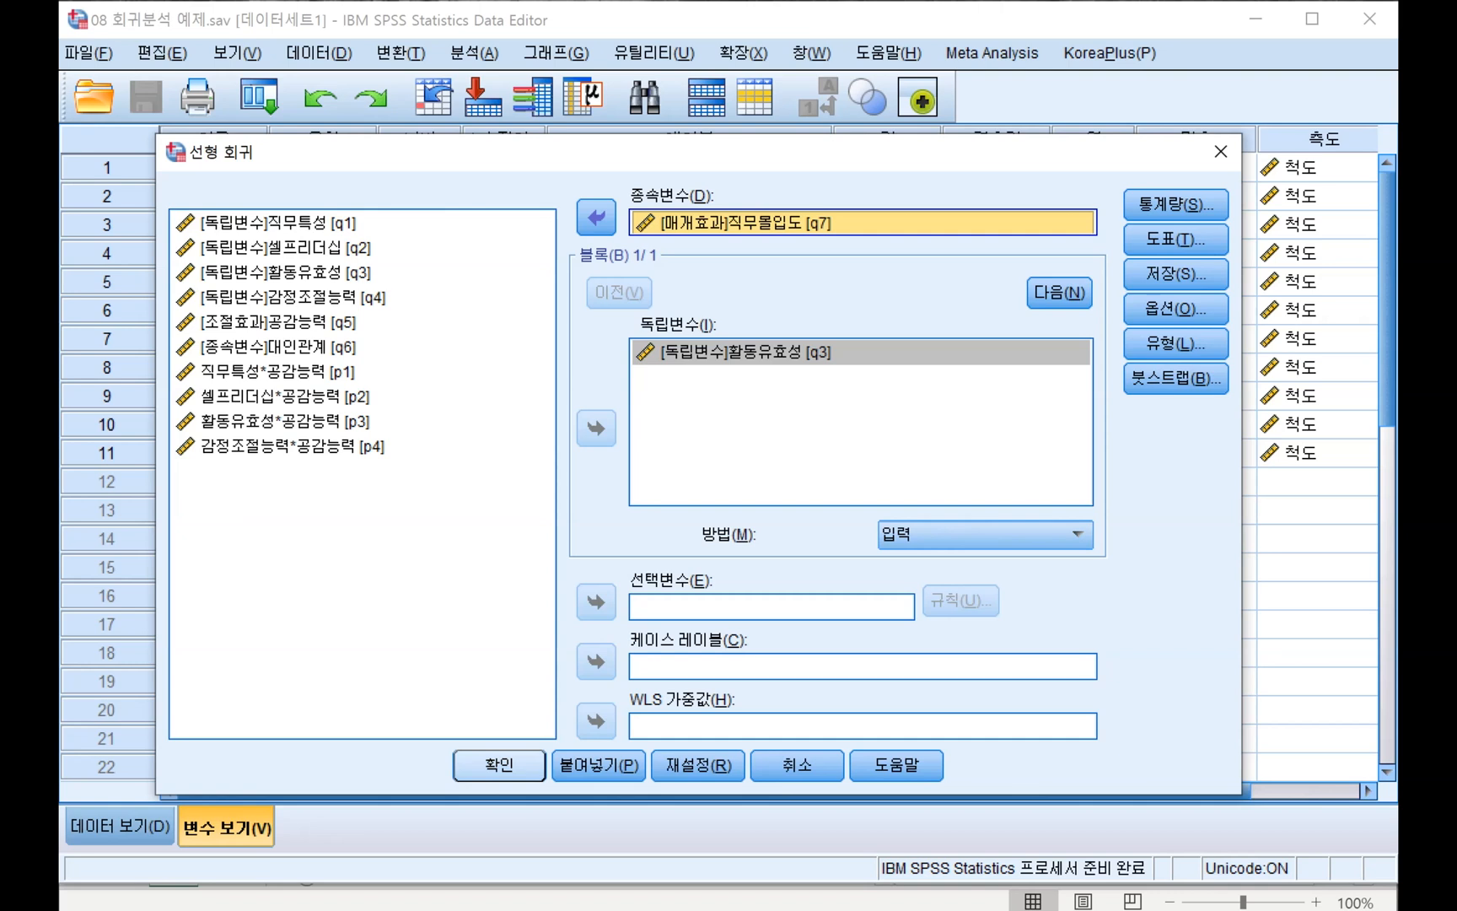
left_click(499, 765)
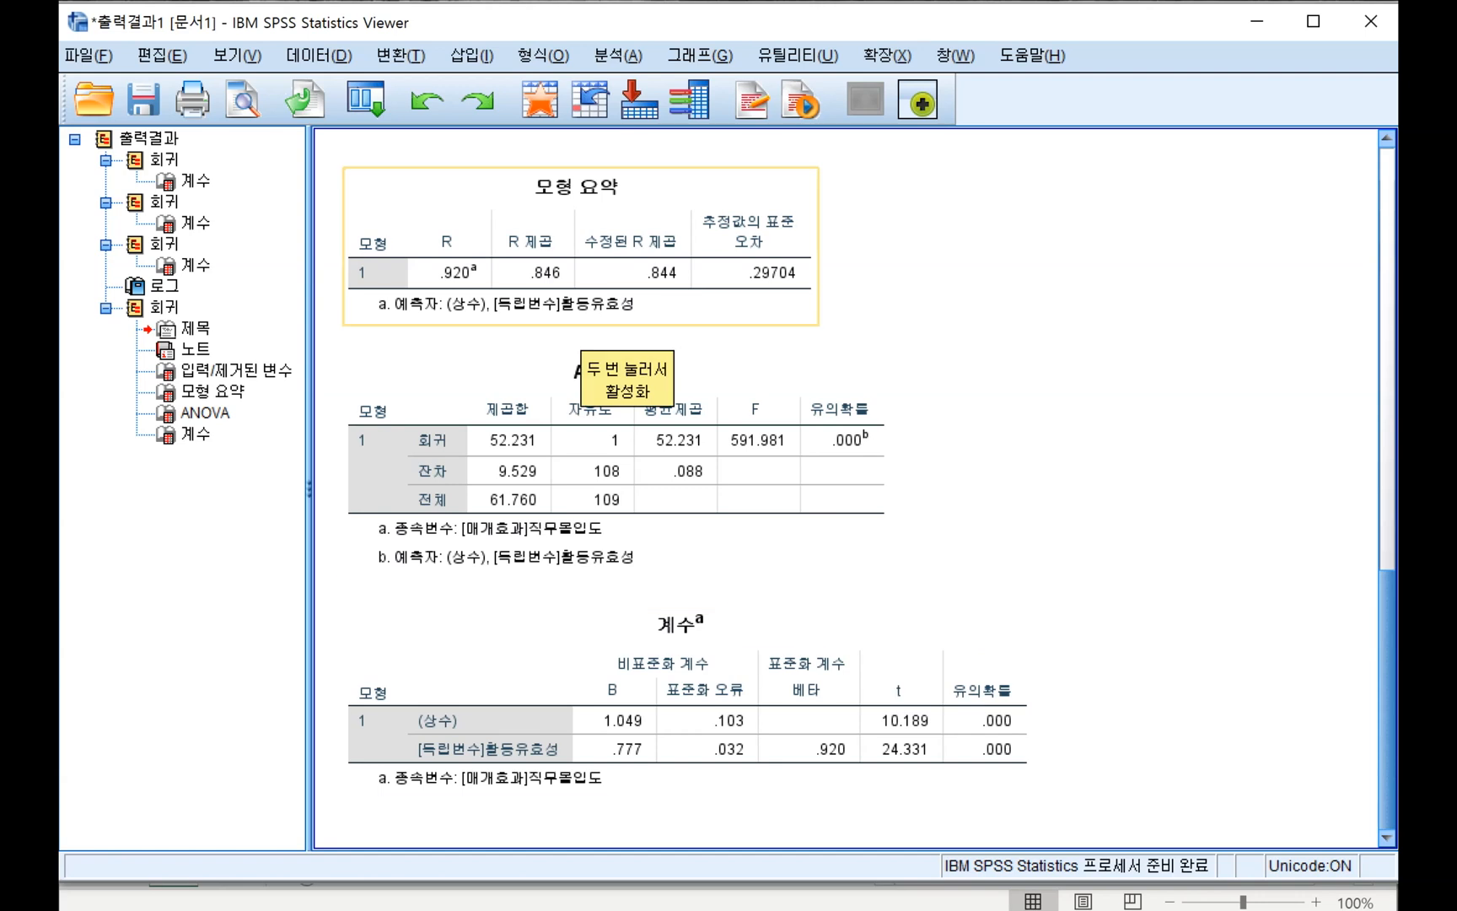
Run a second linear regression on 활동유효성 [q3], replacing the dependent variable with 대인관계 [q6]
left_click(618, 55)
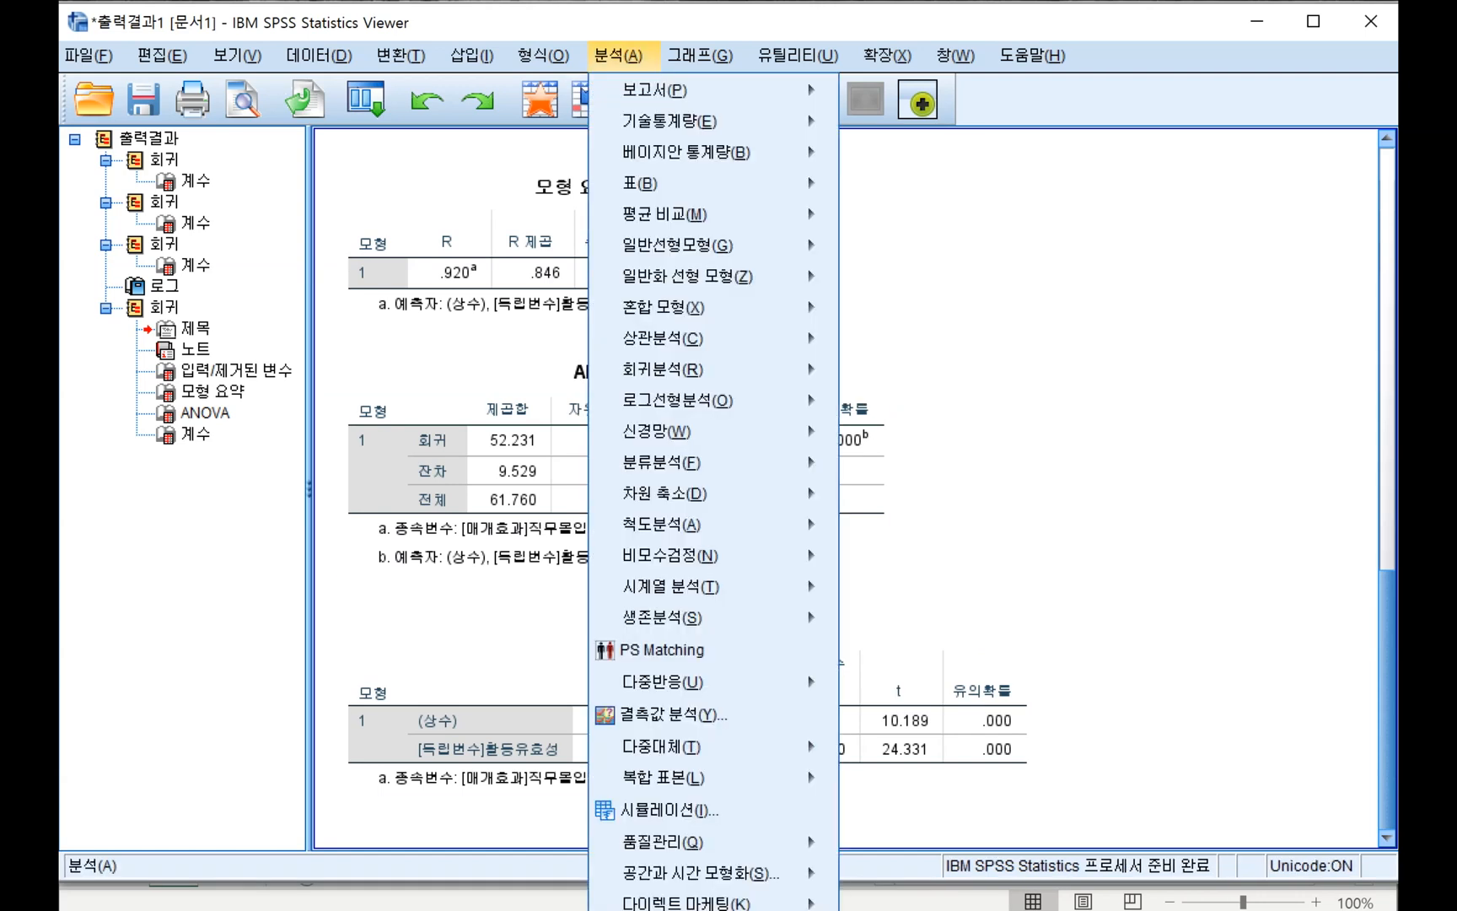
mouse_move(666, 369)
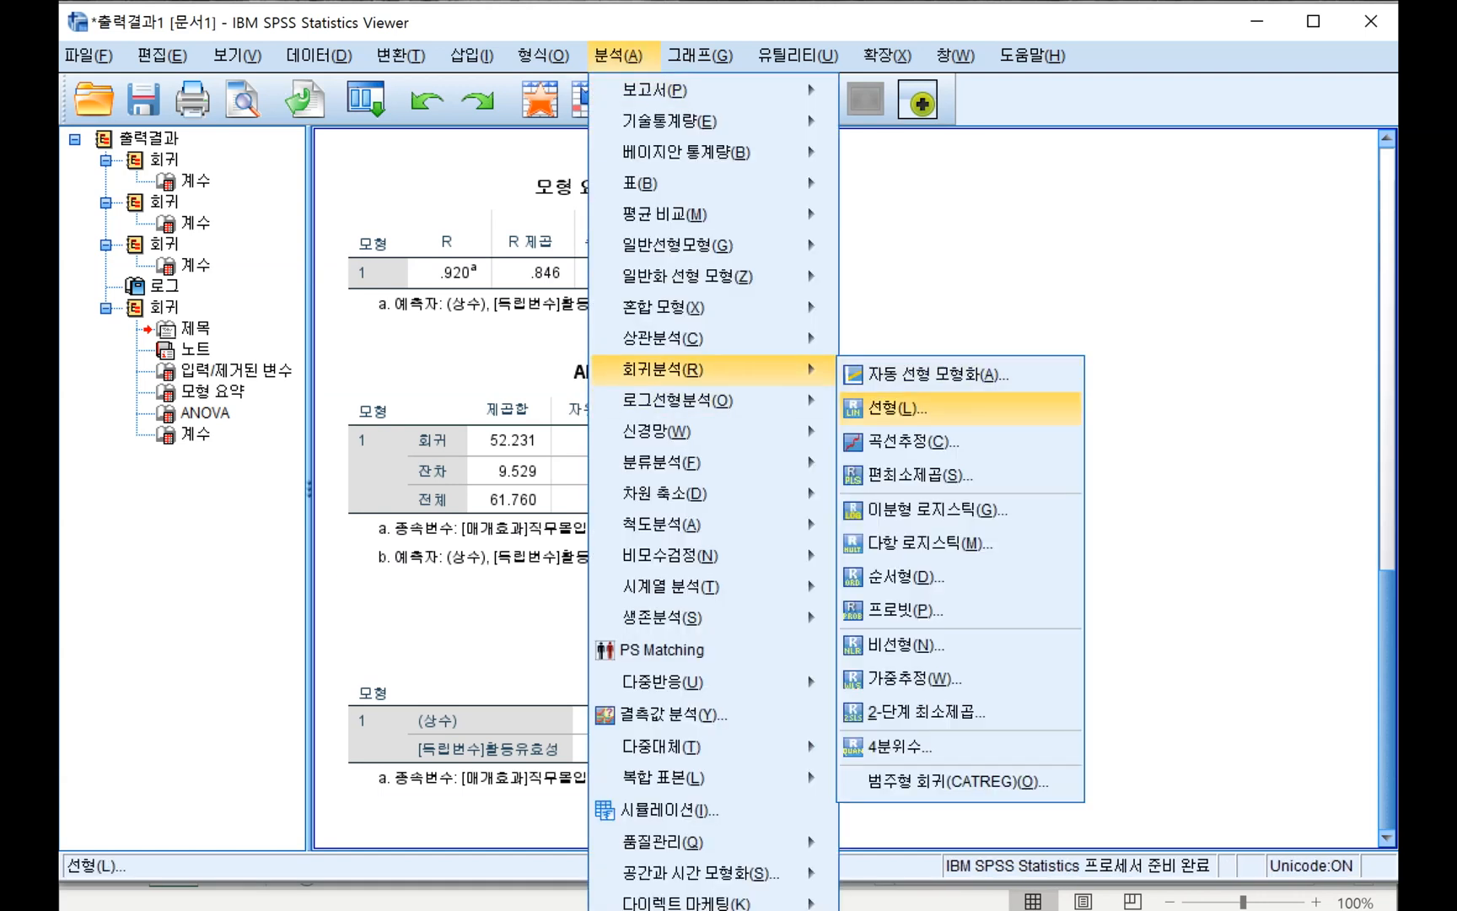
left_click(886, 404)
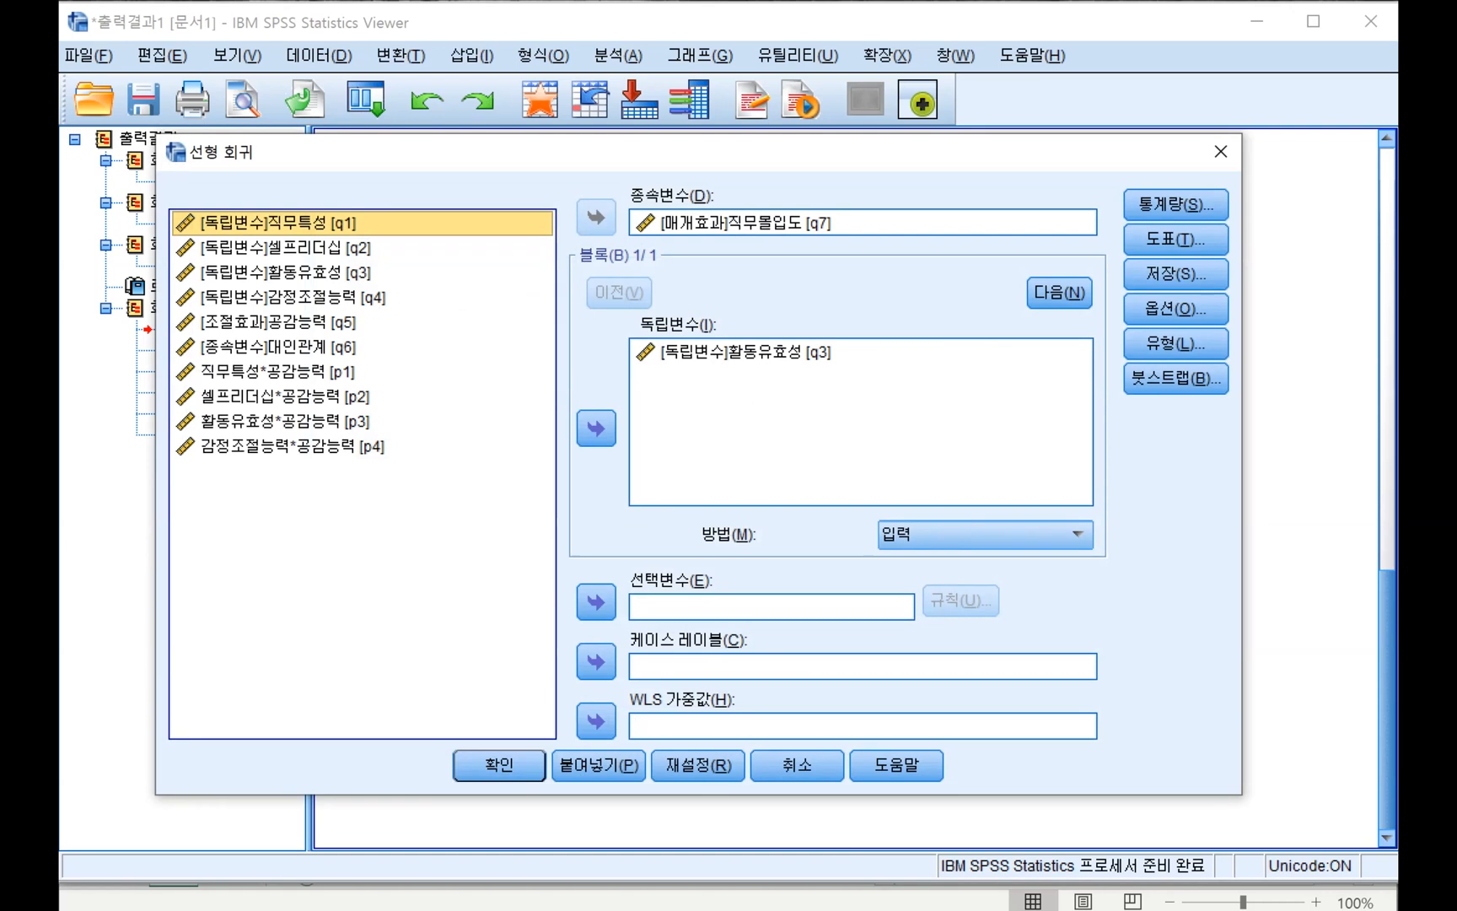
left_click(745, 222)
left_click(596, 218)
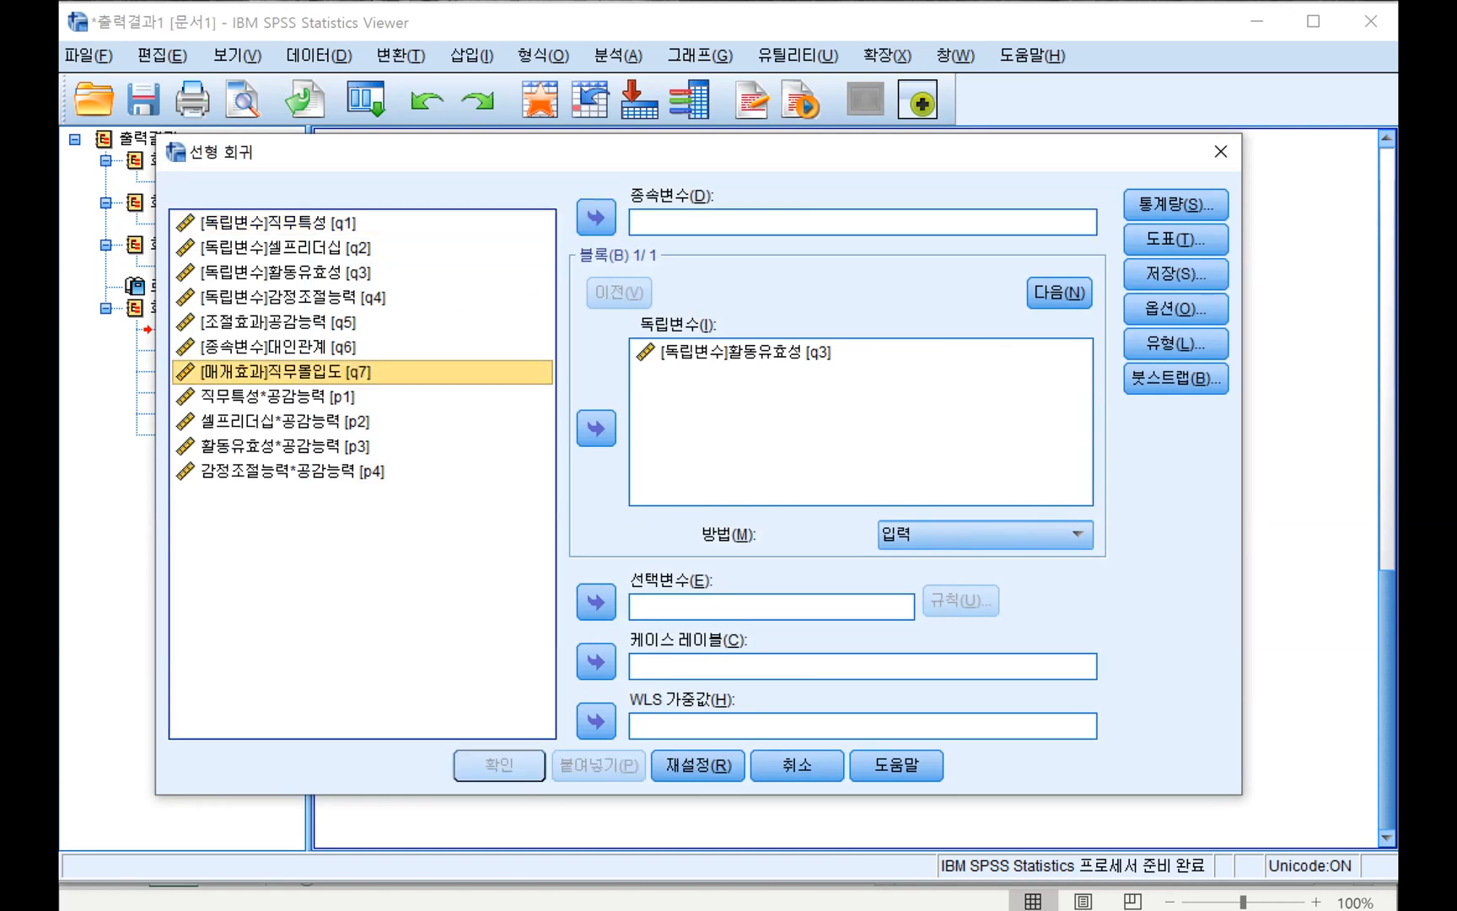
left_click(278, 347)
left_click(596, 218)
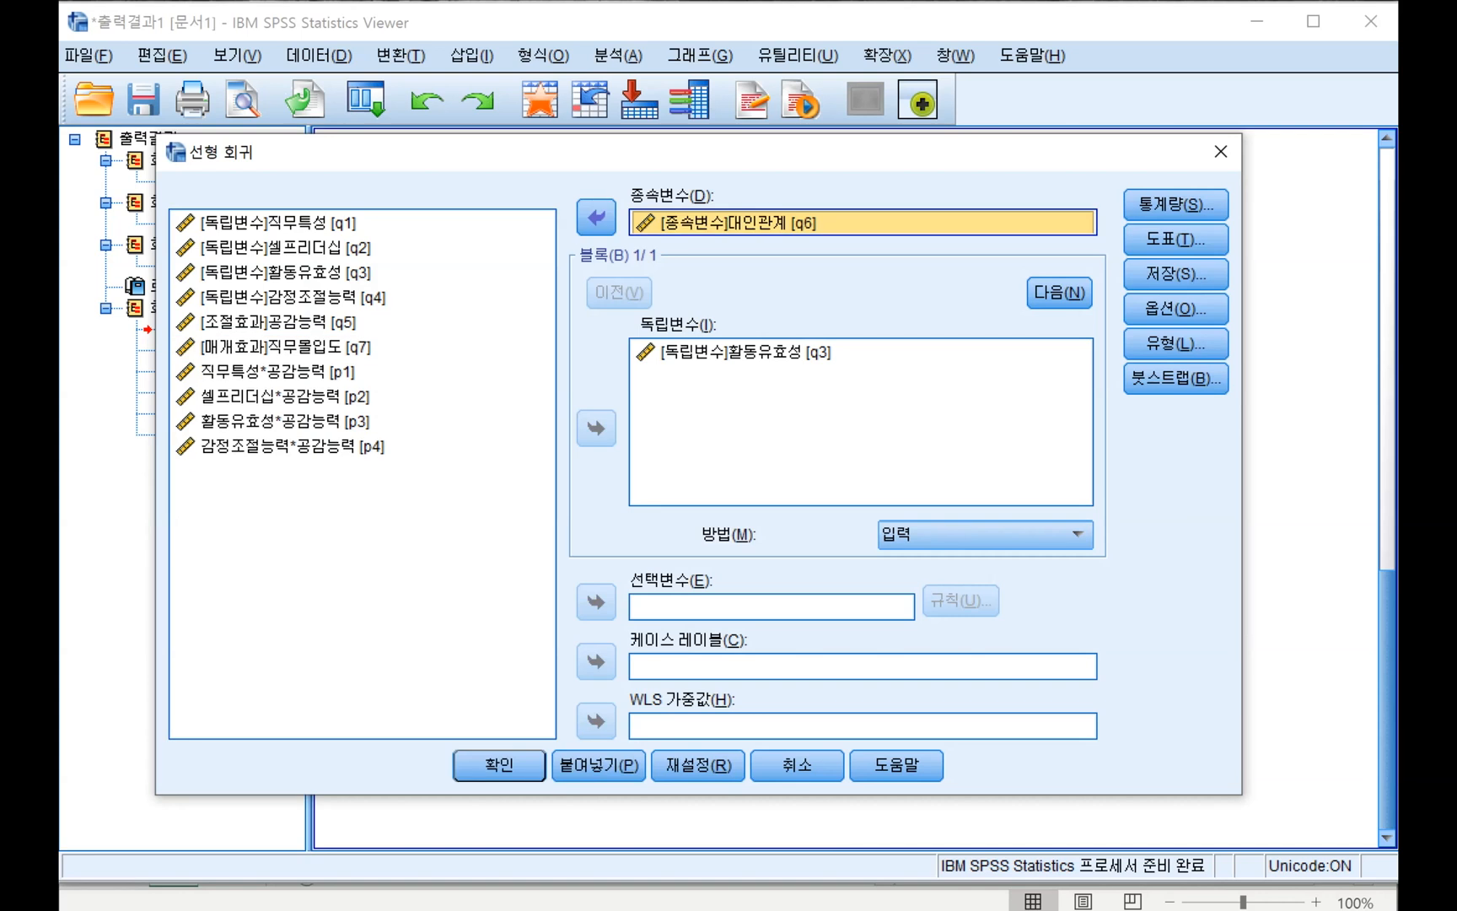
left_click(499, 764)
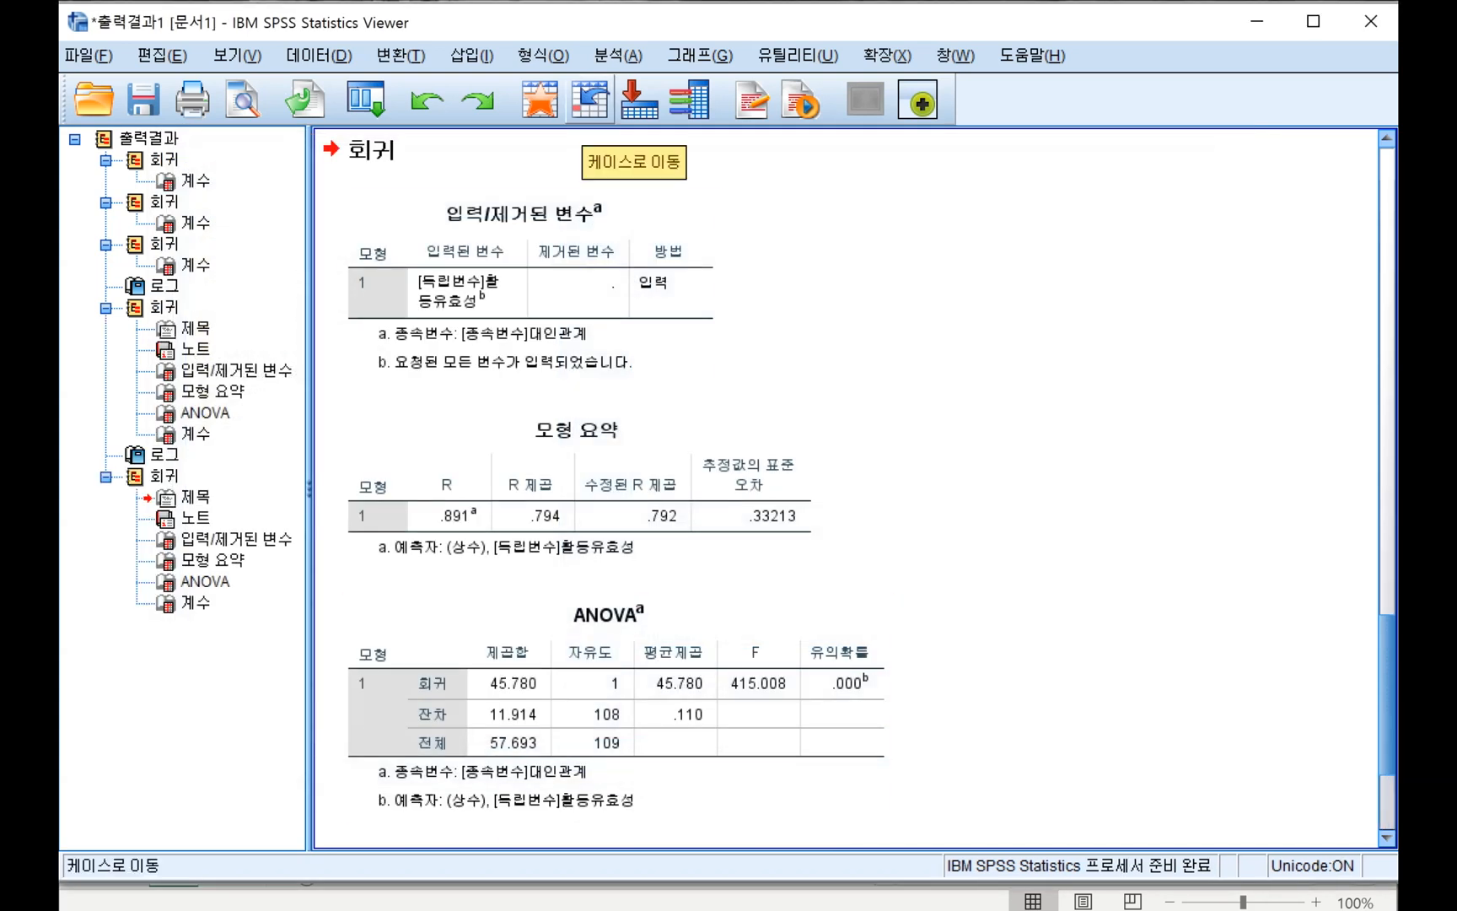
Run a third linear regression for 대인관계 [q6], adding 직무몰입도 [q7] as an independent variable alongside 활동유효성 [q3]
left_click(618, 55)
mouse_move(662, 369)
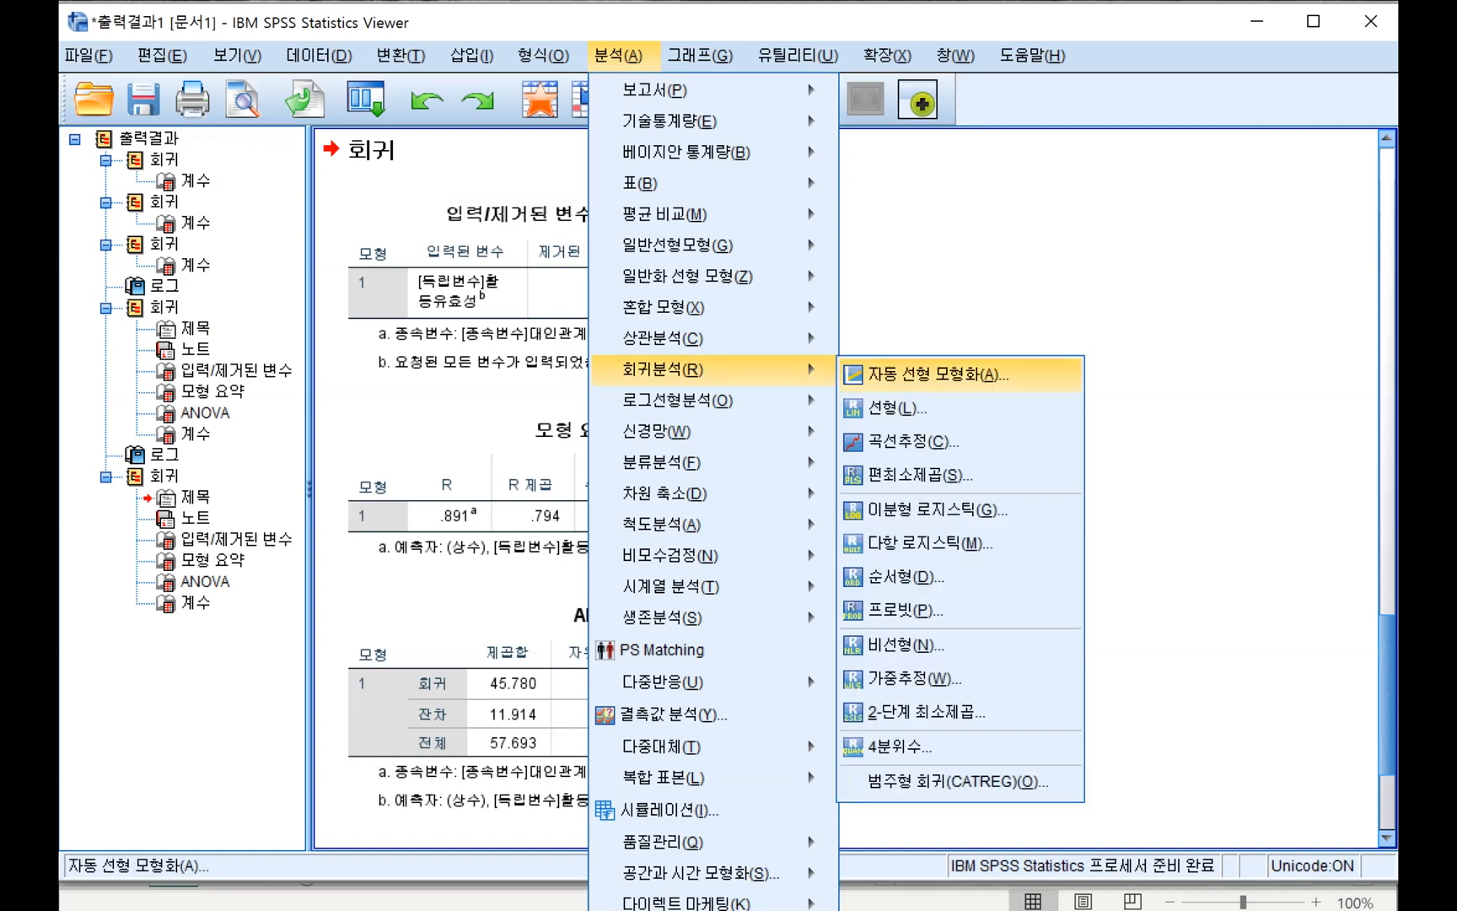
left_click(896, 408)
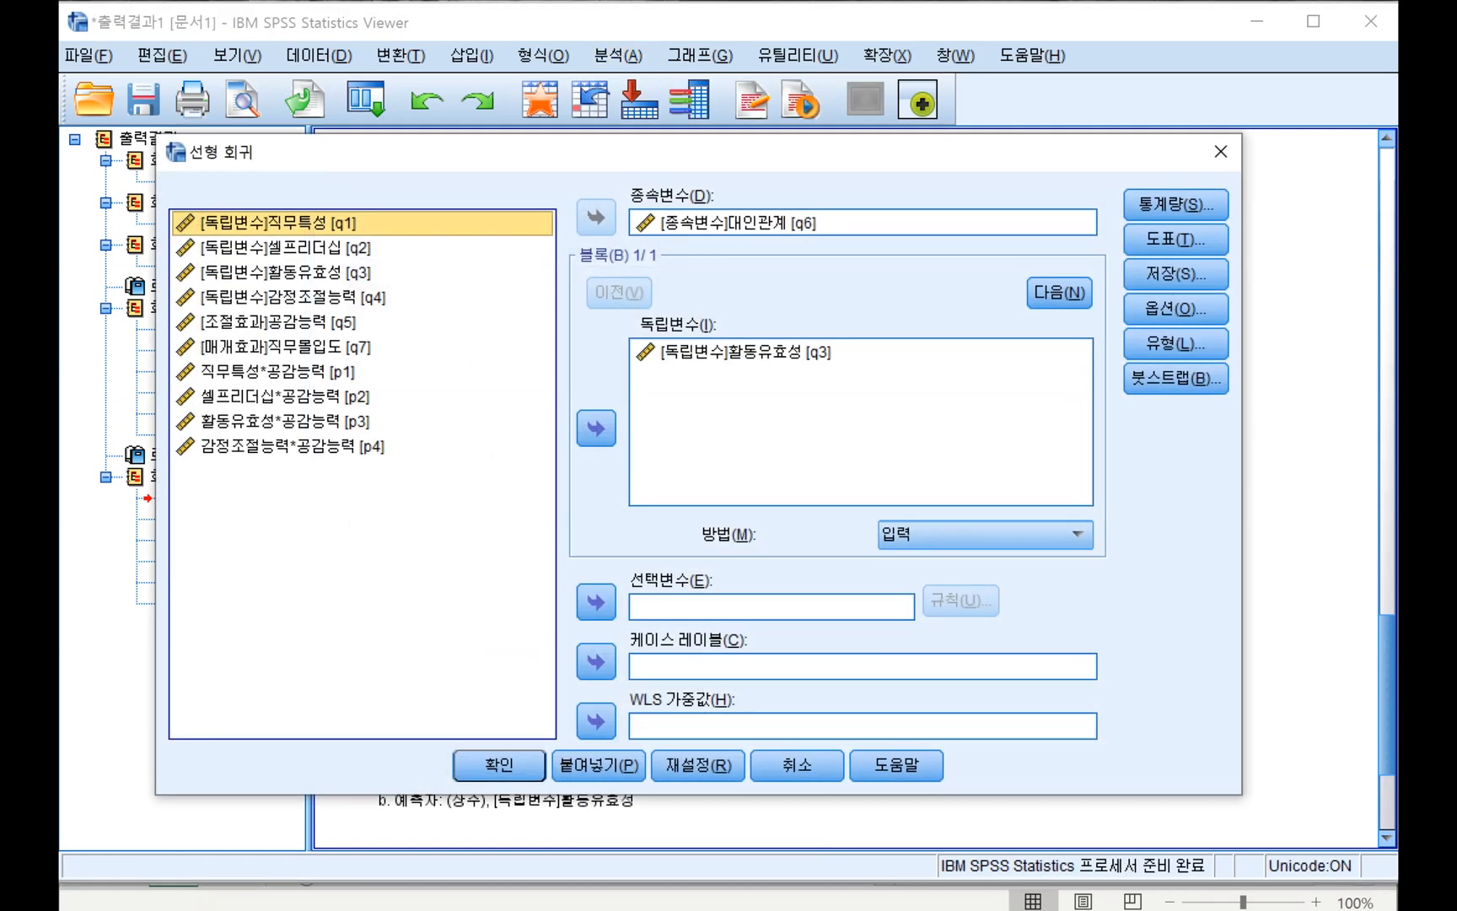
left_click(285, 347)
left_click(596, 429)
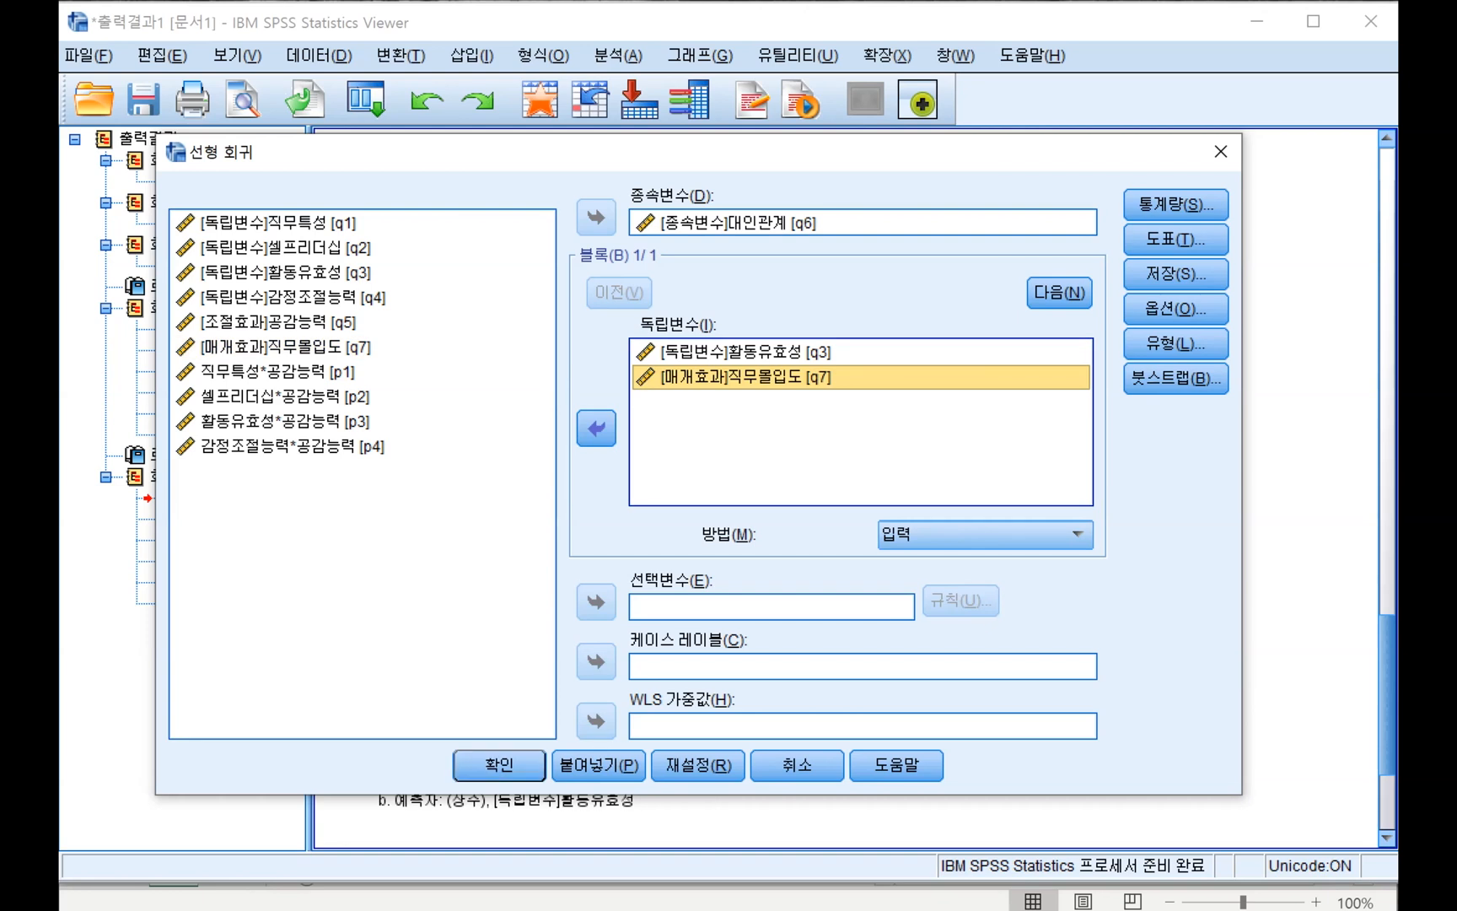
left_click(499, 765)
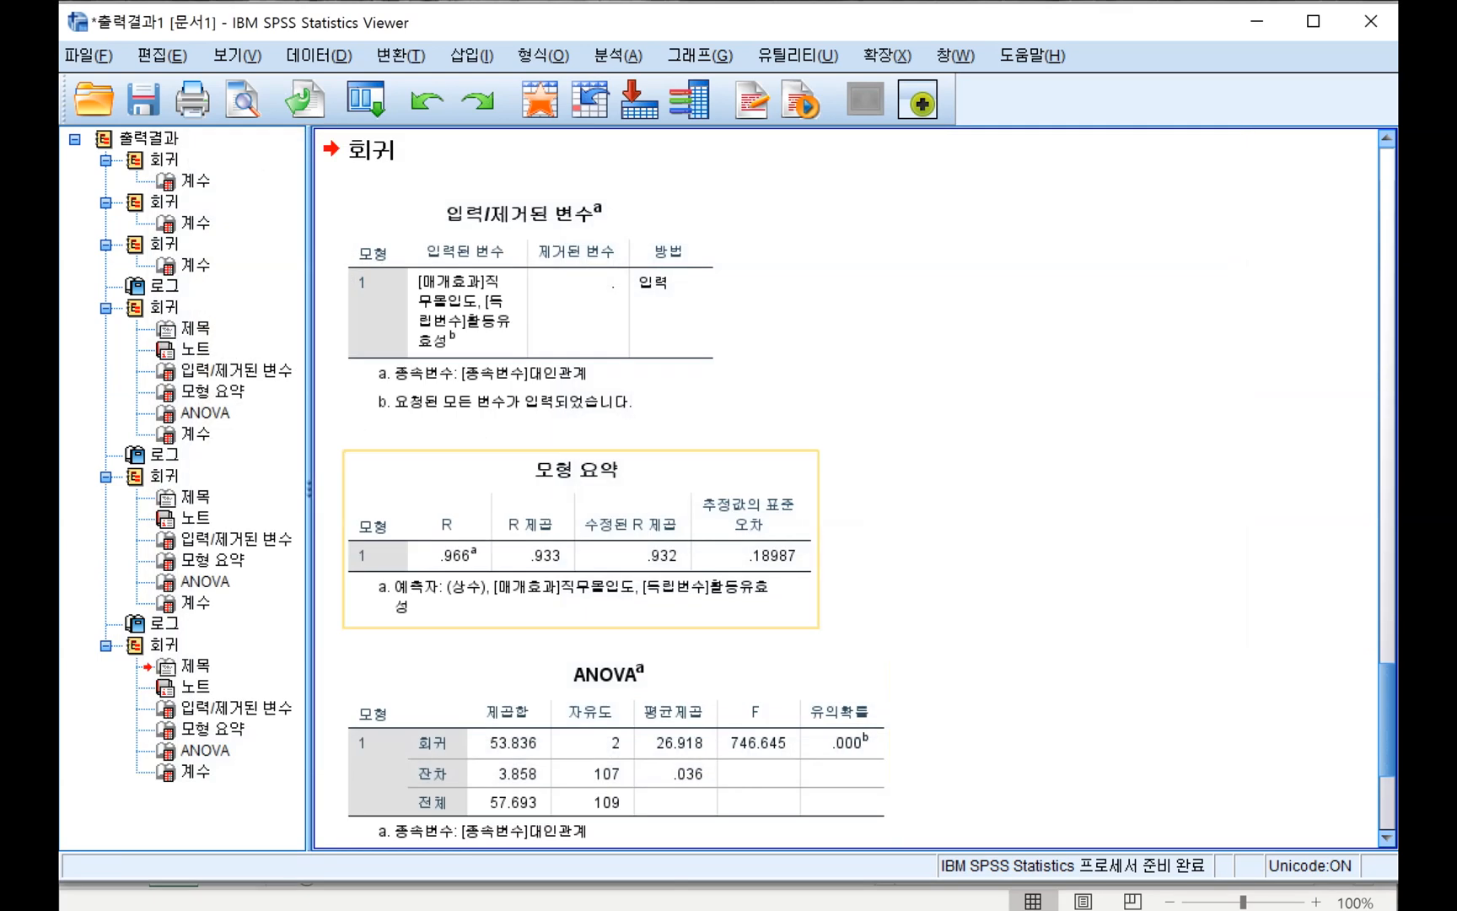
Delete the log, title and notes items of the last three regressions from the output
left_click(164, 308)
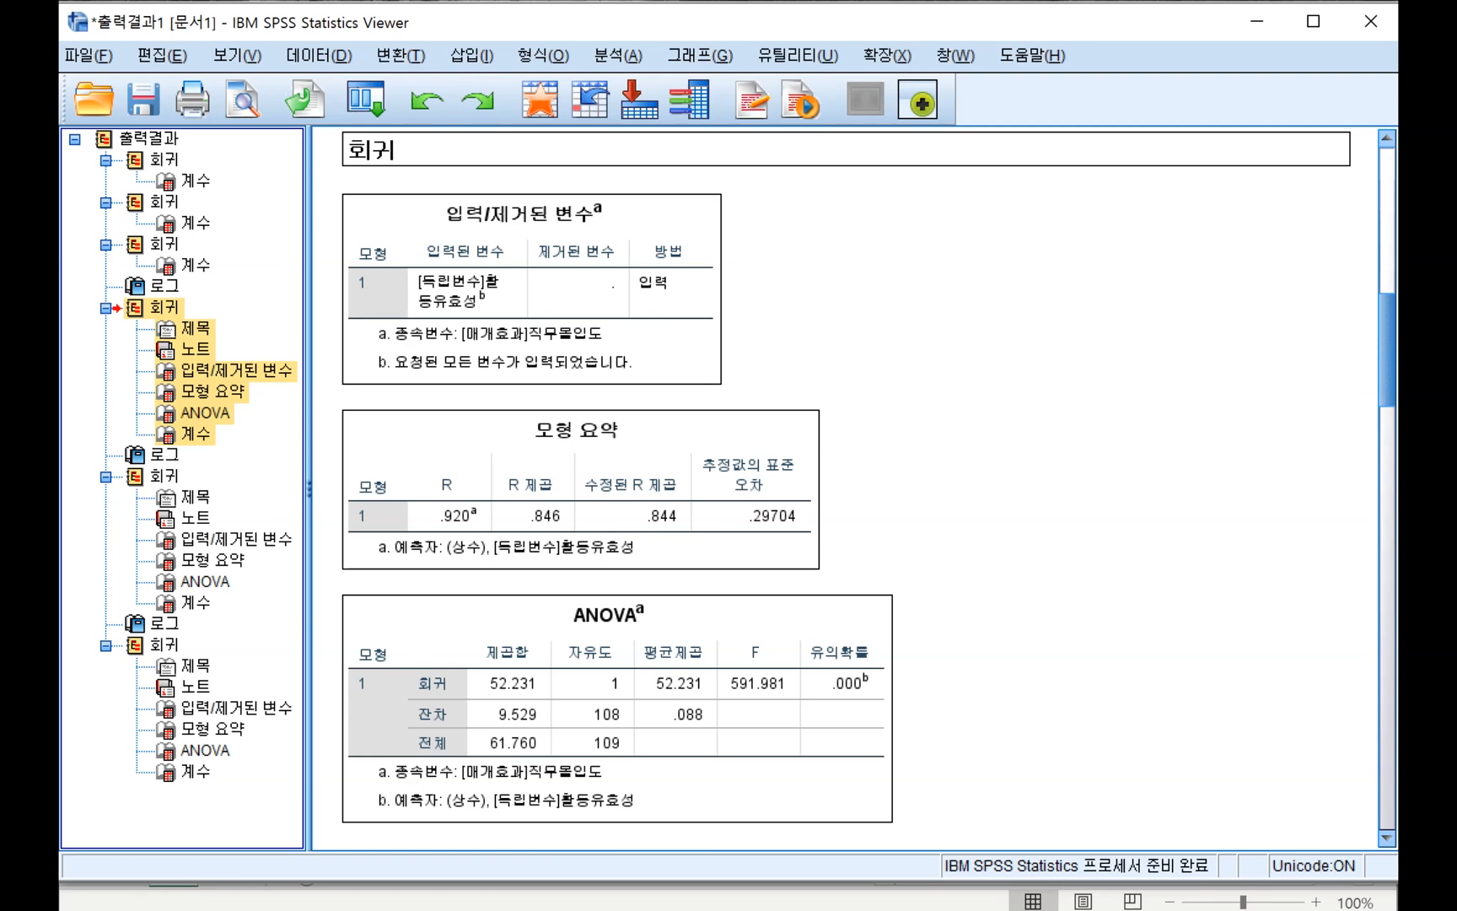
left_click(163, 476)
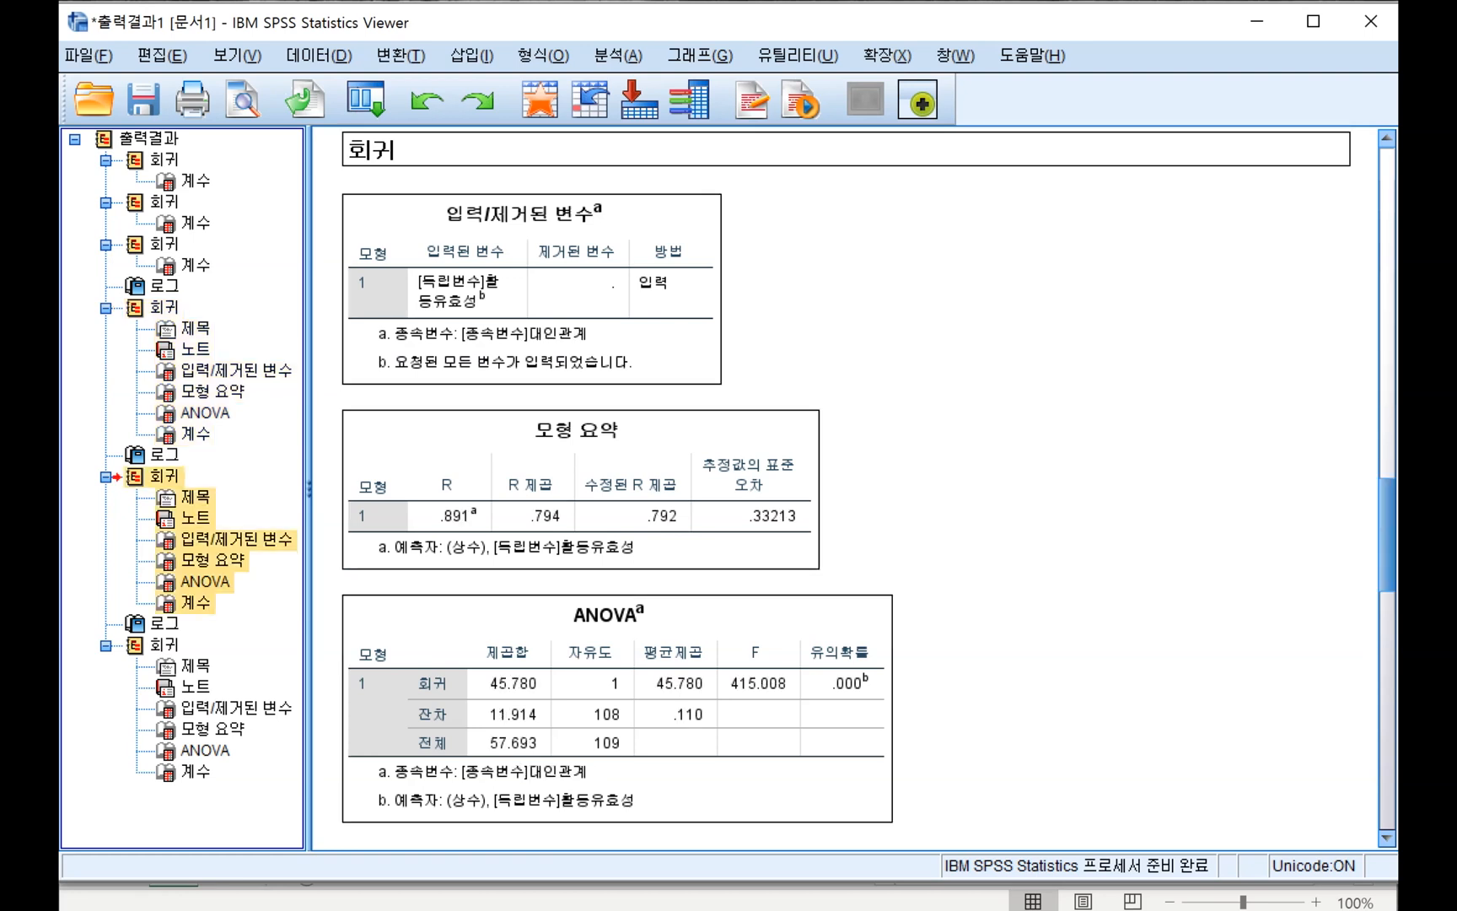
left_click(163, 644)
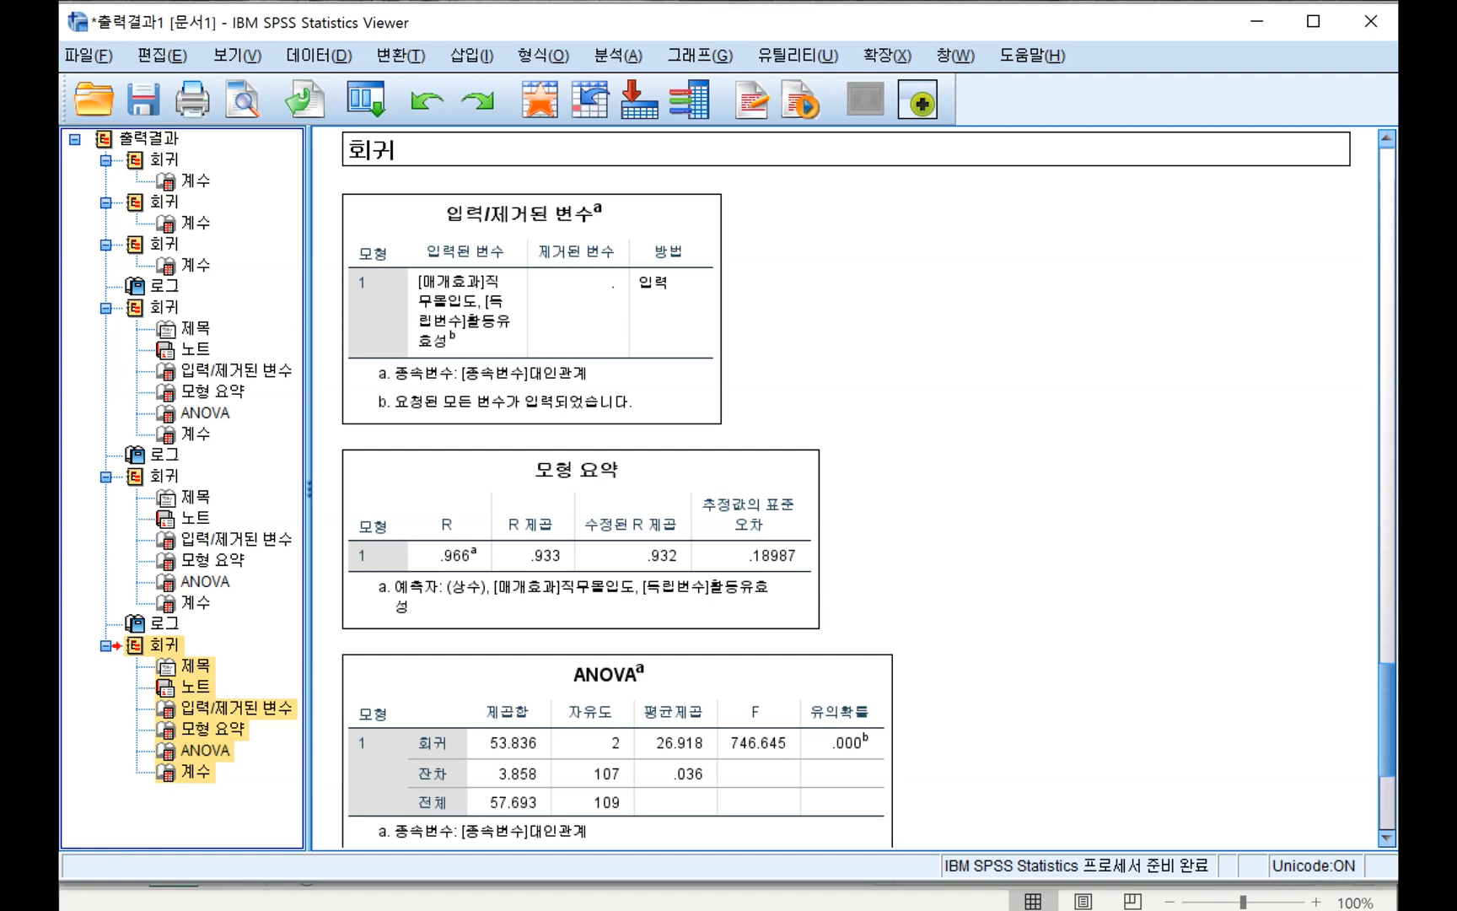
left_click(165, 286)
left_click(196, 328, "ctrl")
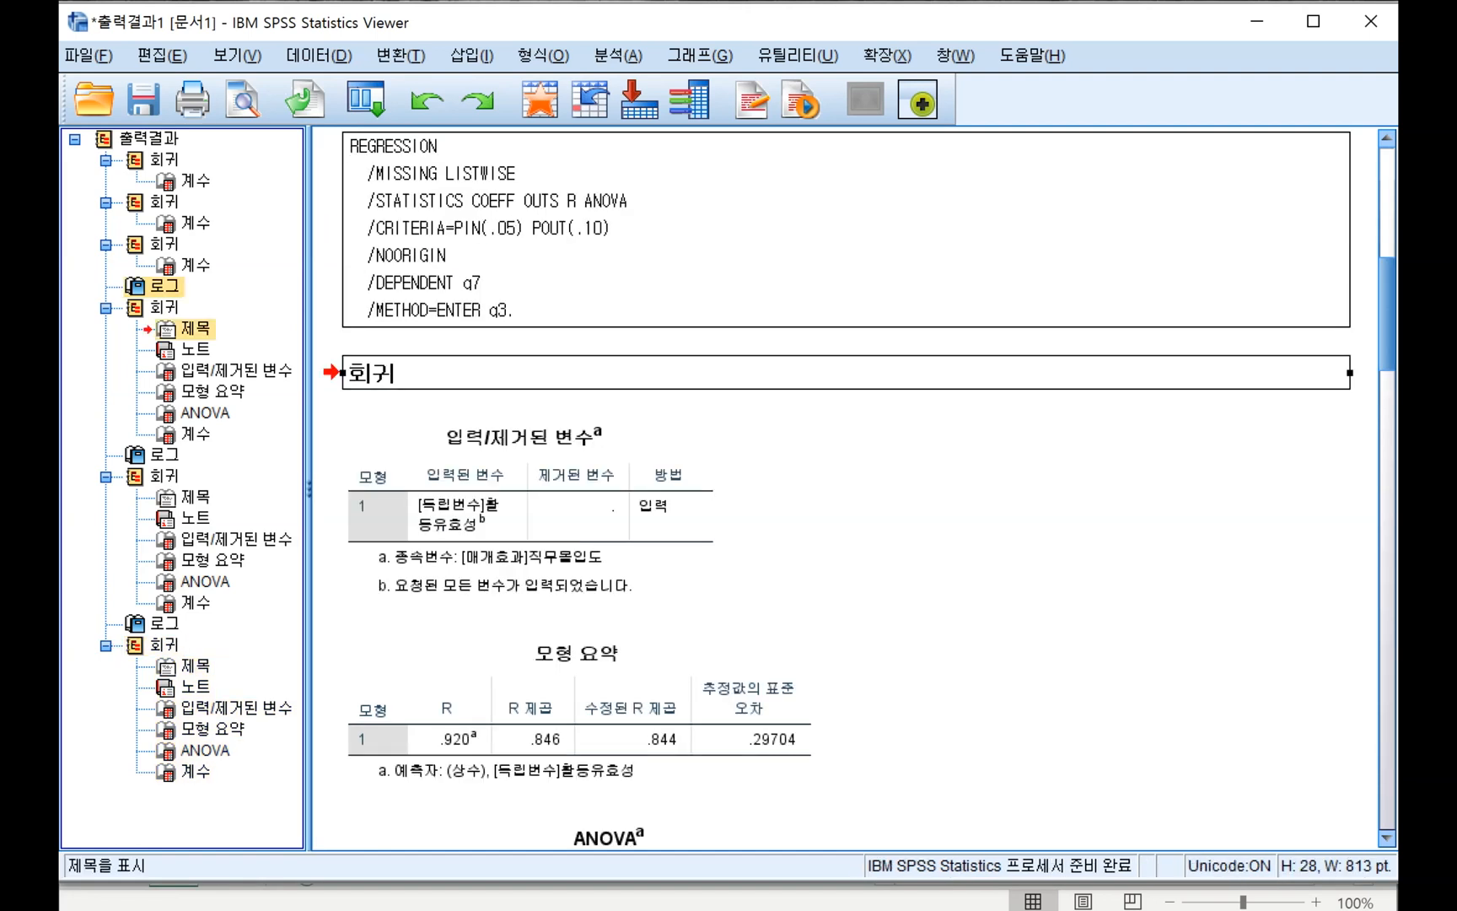
left_click(196, 349, "ctrl")
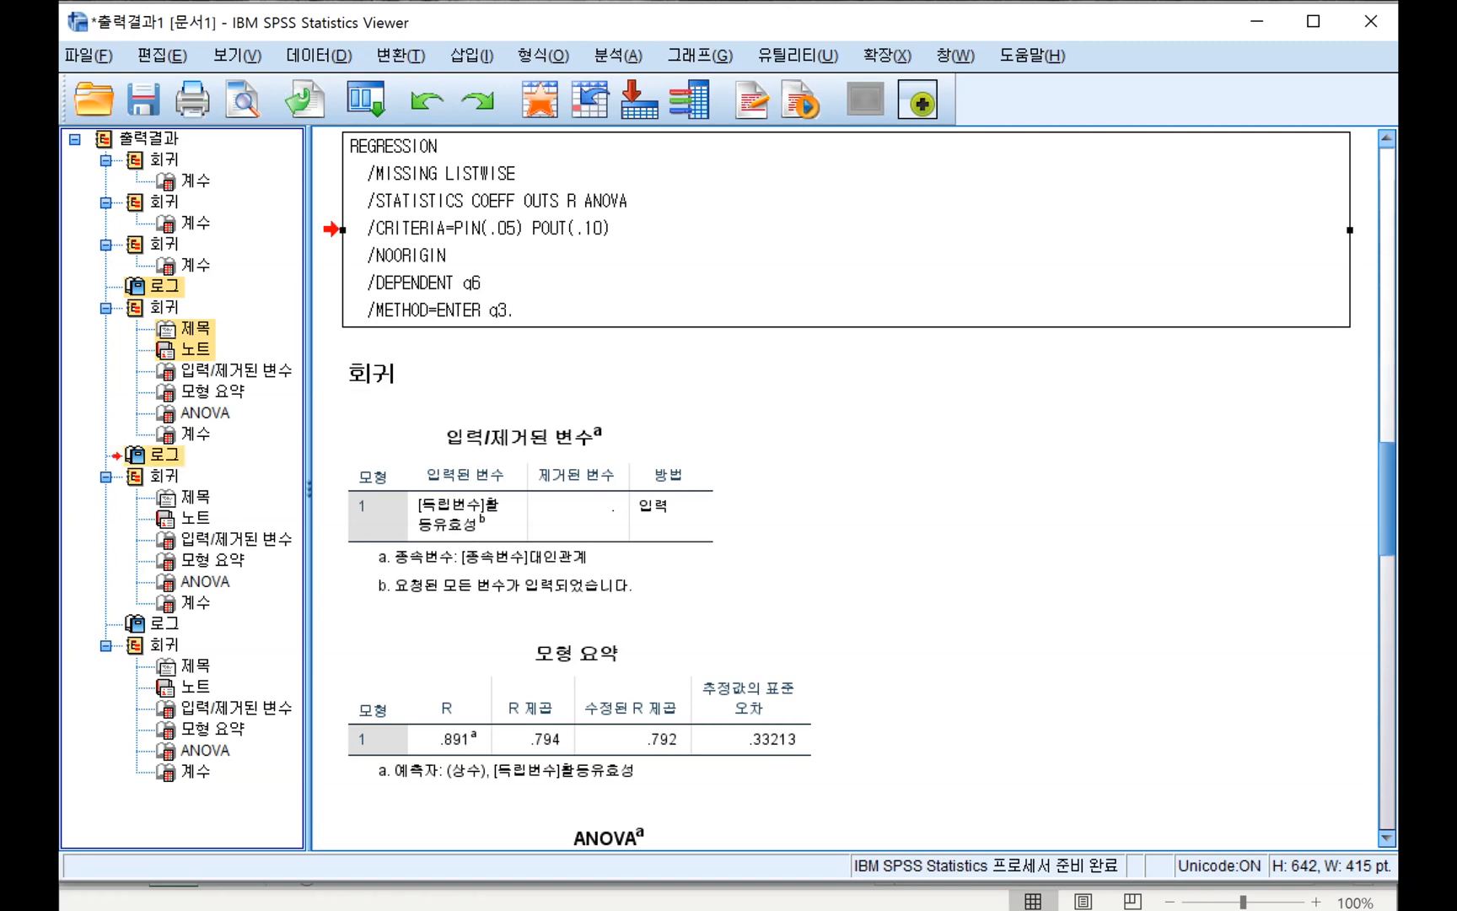
left_click(195, 497, "ctrl")
left_click(195, 518, "ctrl")
left_click(169, 624, "ctrl")
left_click(179, 666, "ctrl")
left_click(175, 687, "ctrl")
right_click(172, 687)
left_click(217, 570)
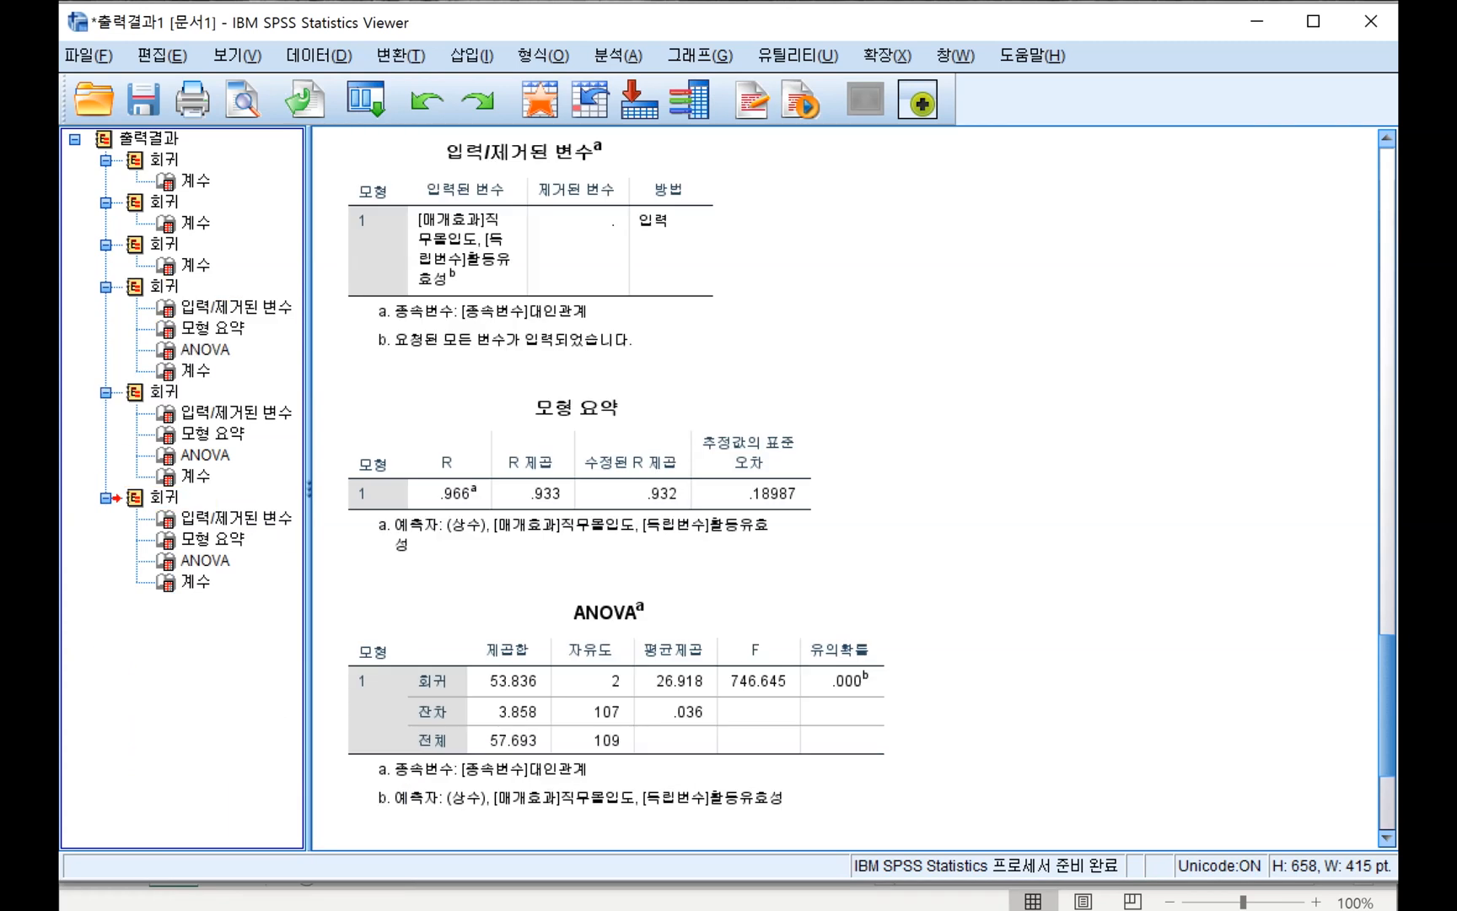
Delete the 입력/제거된 변수 table from each of the last three regressions in the output
left_click(236, 308)
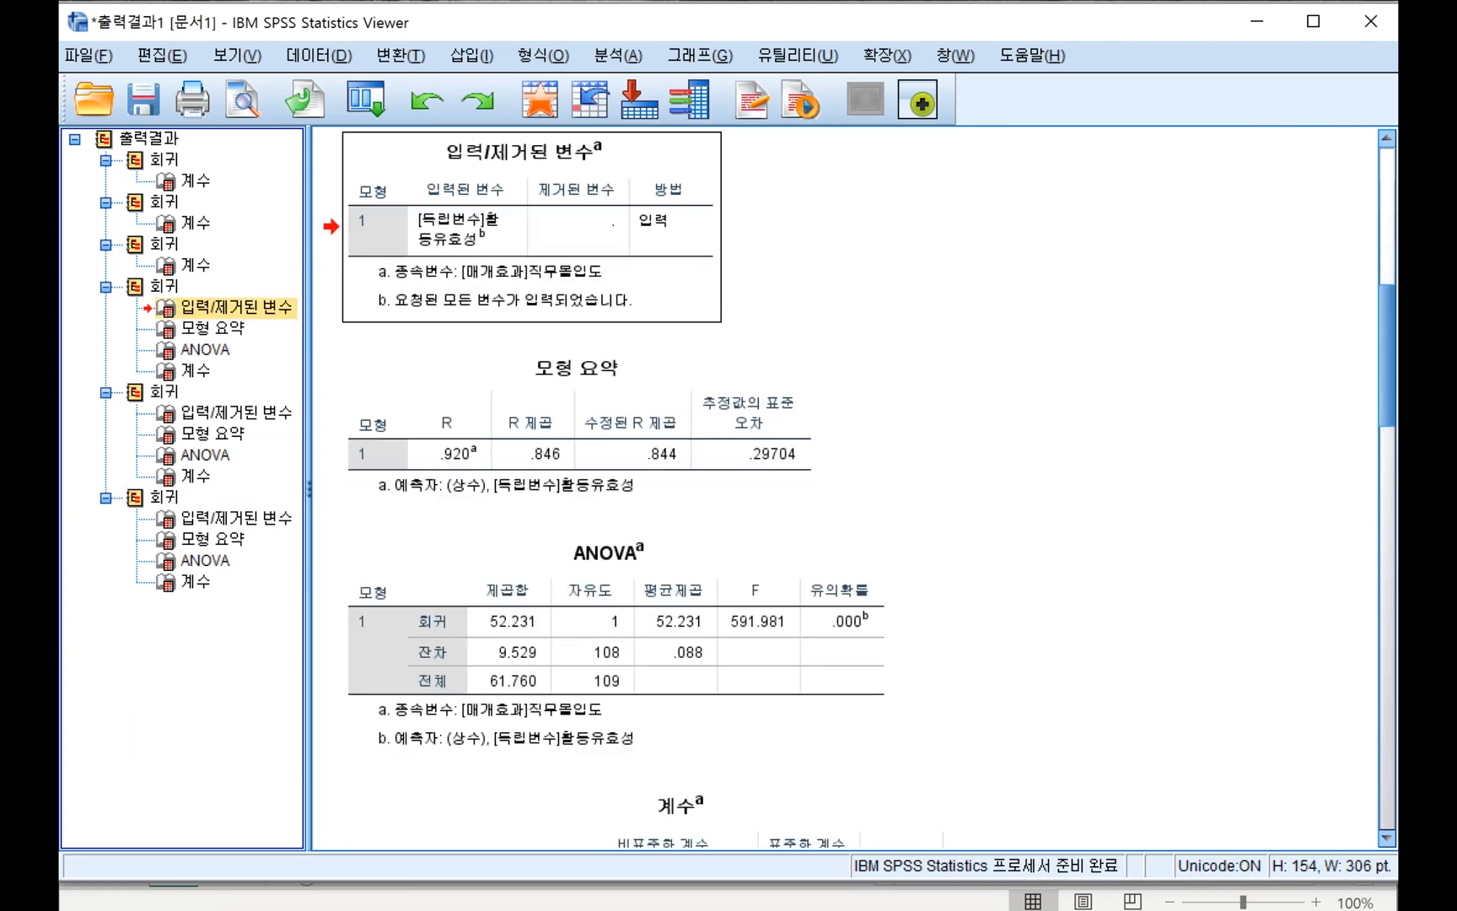
right_click(162, 306)
left_click(202, 322)
double_click(209, 308)
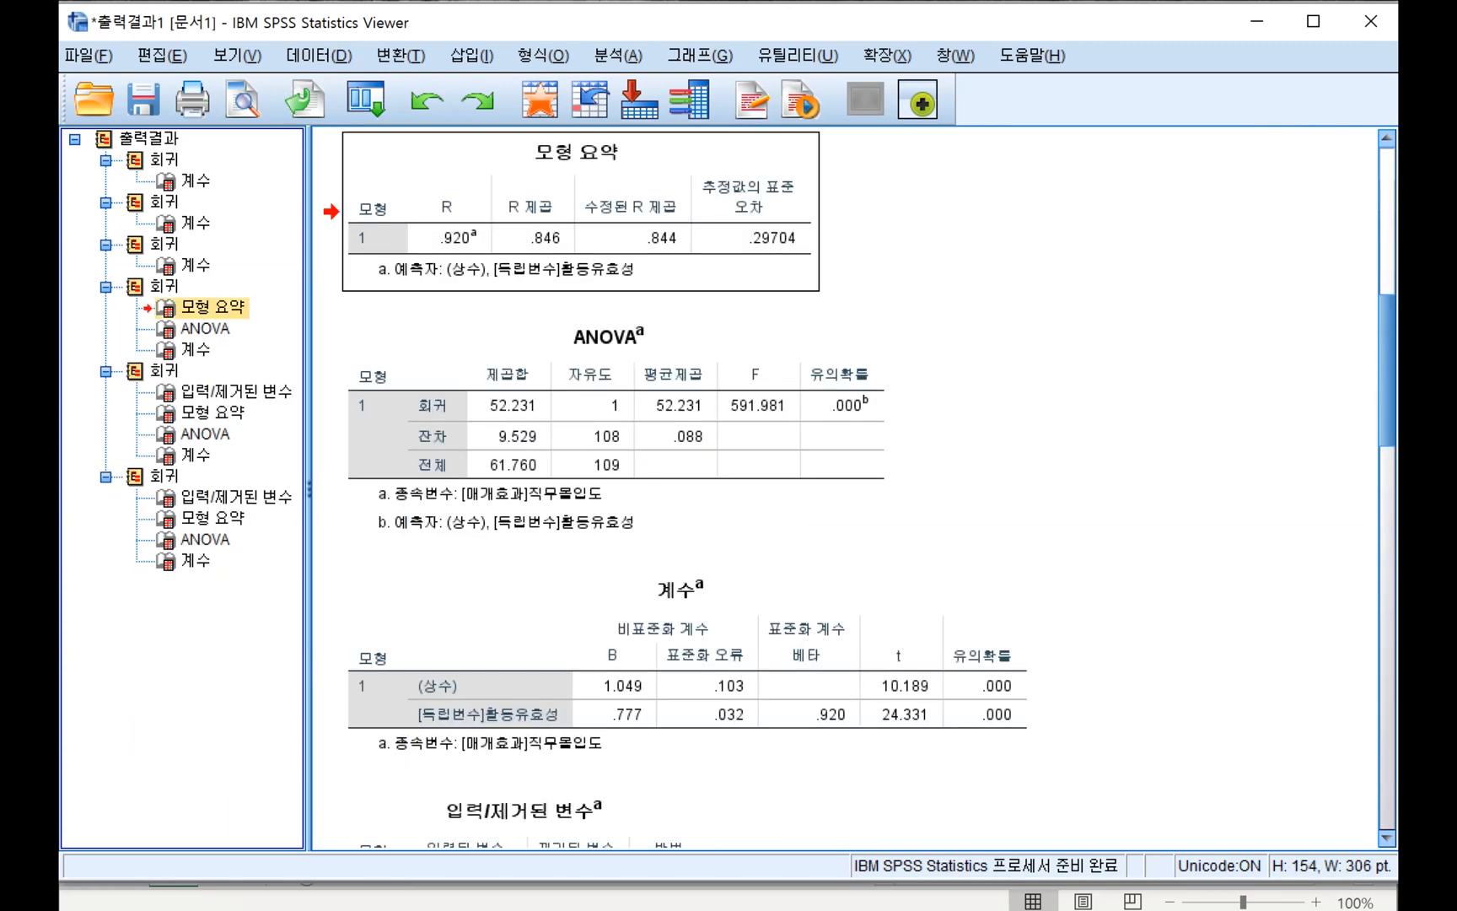
left_click(205, 328)
left_click(195, 350)
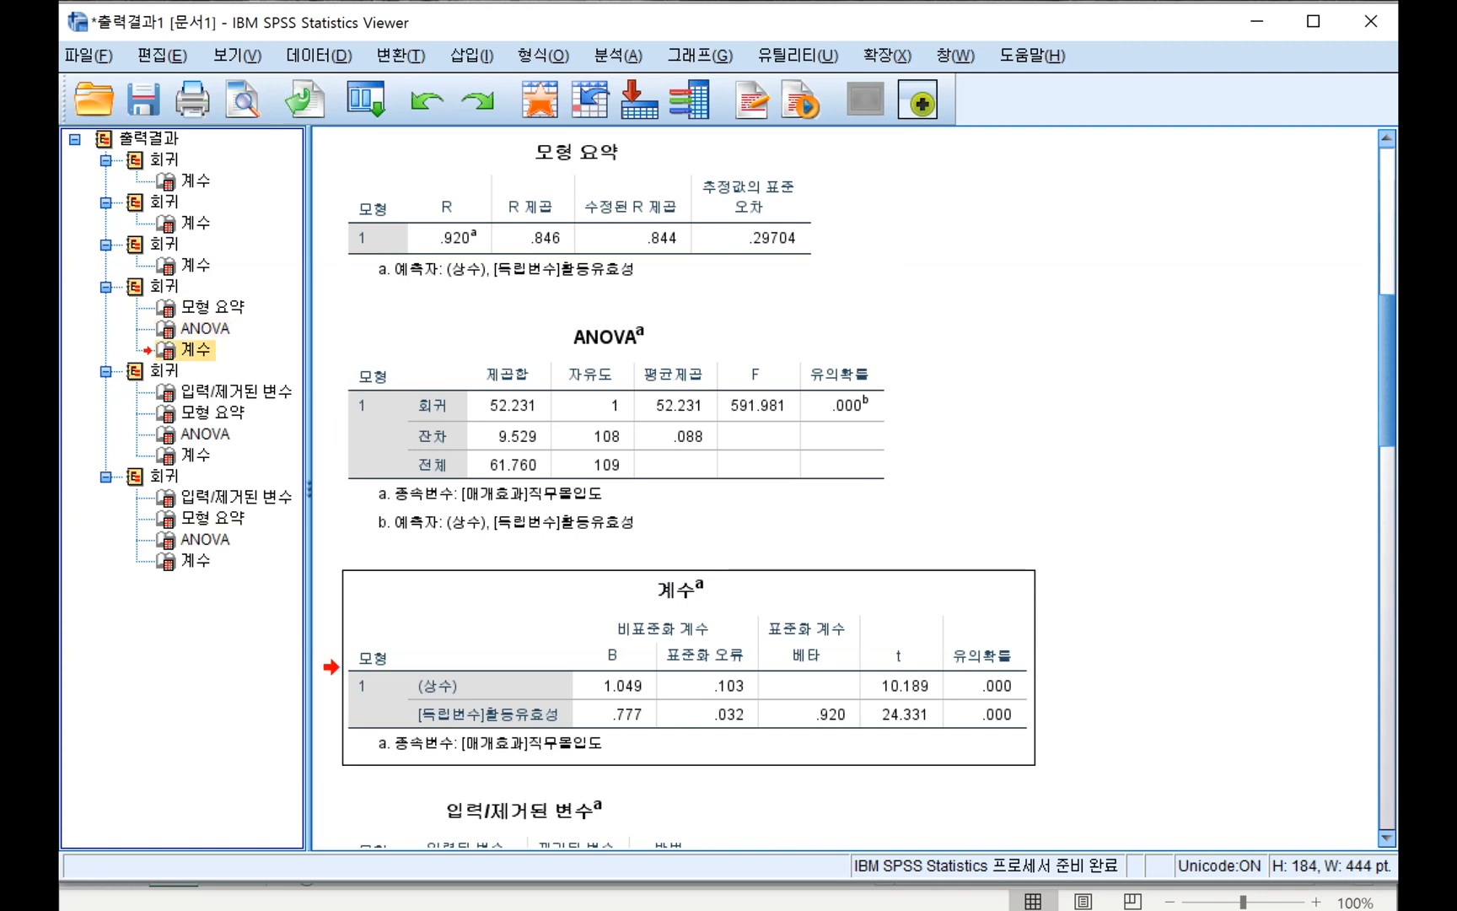
right_click(162, 391)
left_click(202, 410)
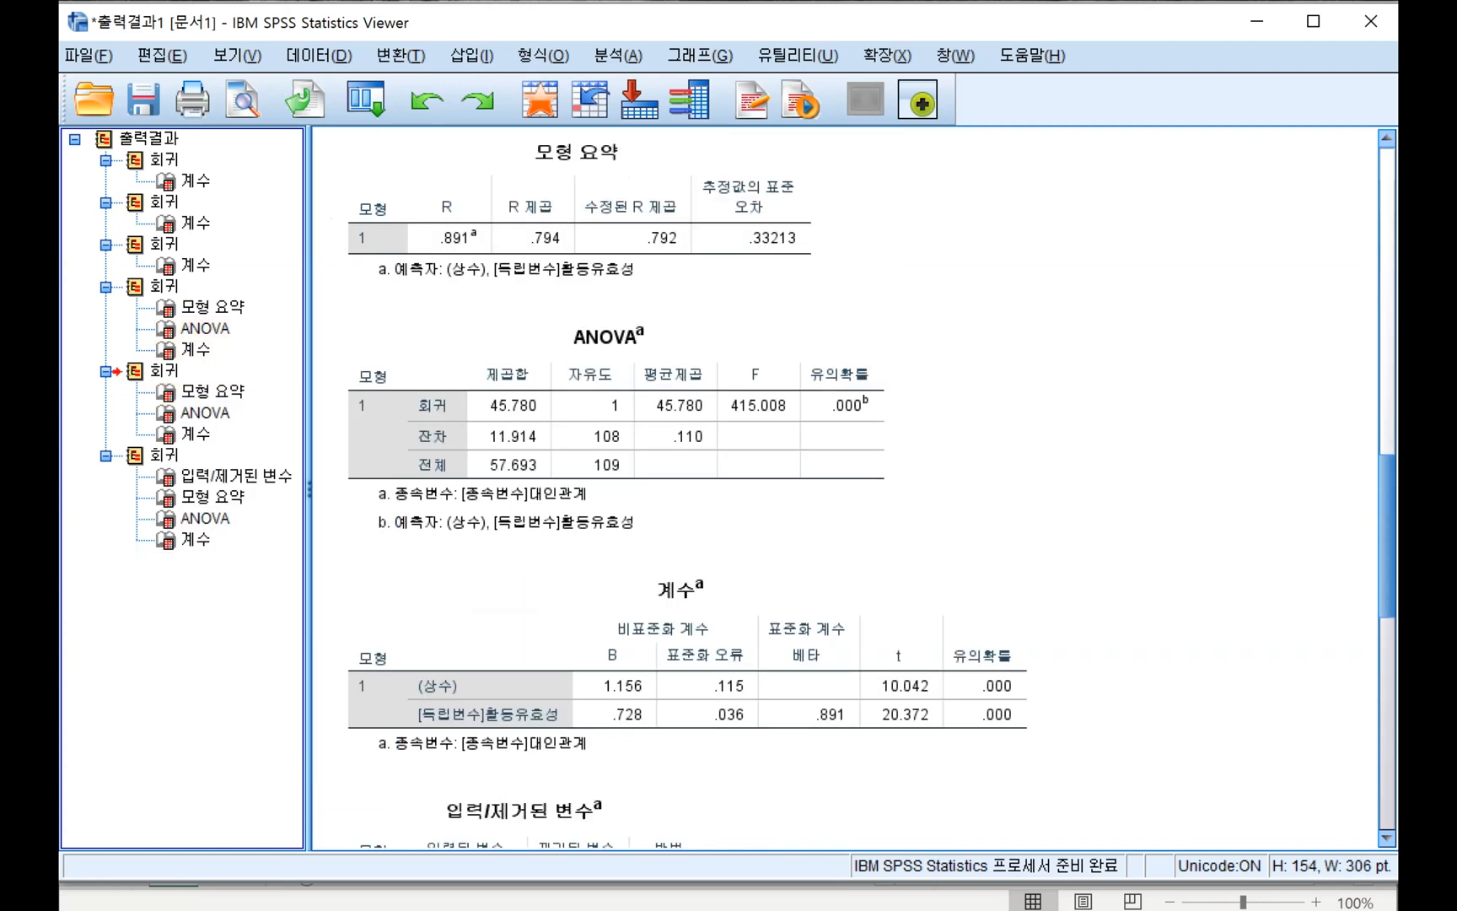
left_click(236, 476)
right_click(162, 475)
left_click(202, 486)
Examine the 계수 tables of the three regressions and compare them with those at the start of the output
left_click(195, 518)
left_click(195, 434)
left_click(196, 350)
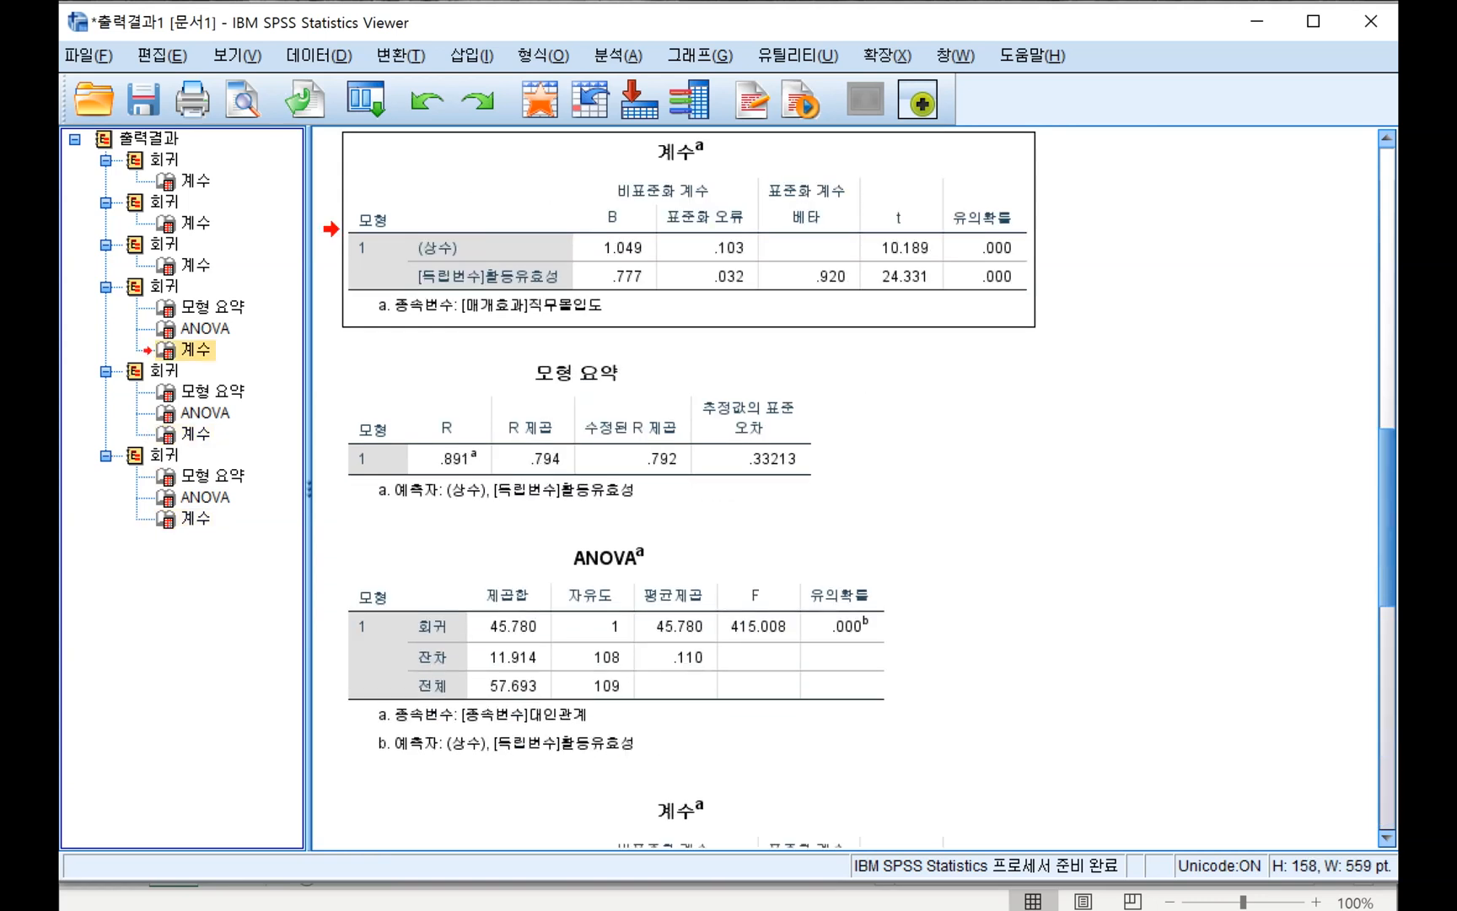
left_click(195, 434)
left_click(195, 519)
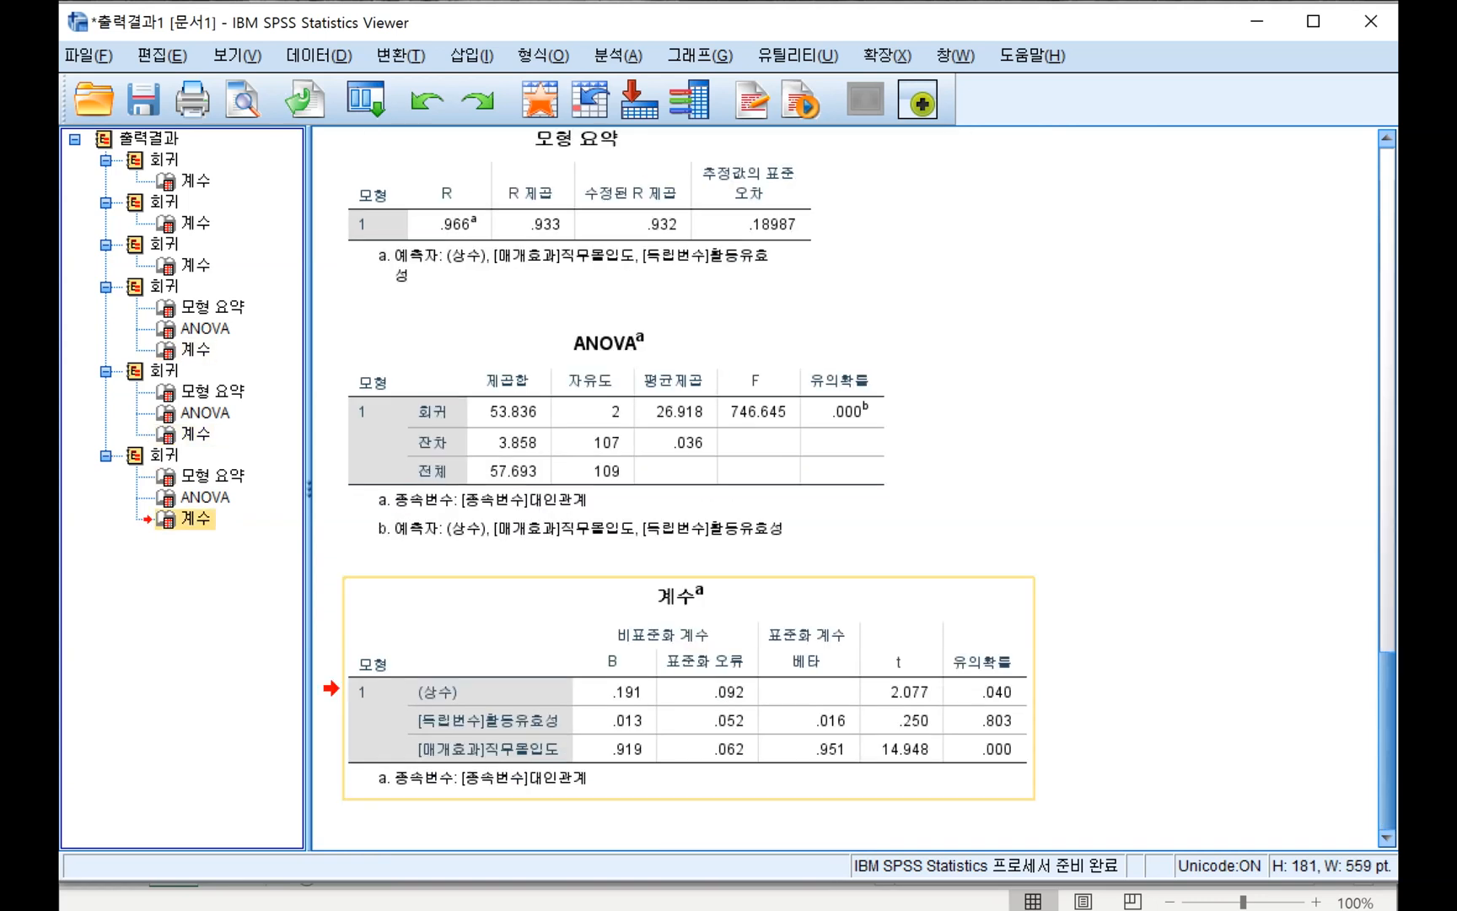
scroll(688, 489, "up", 20)
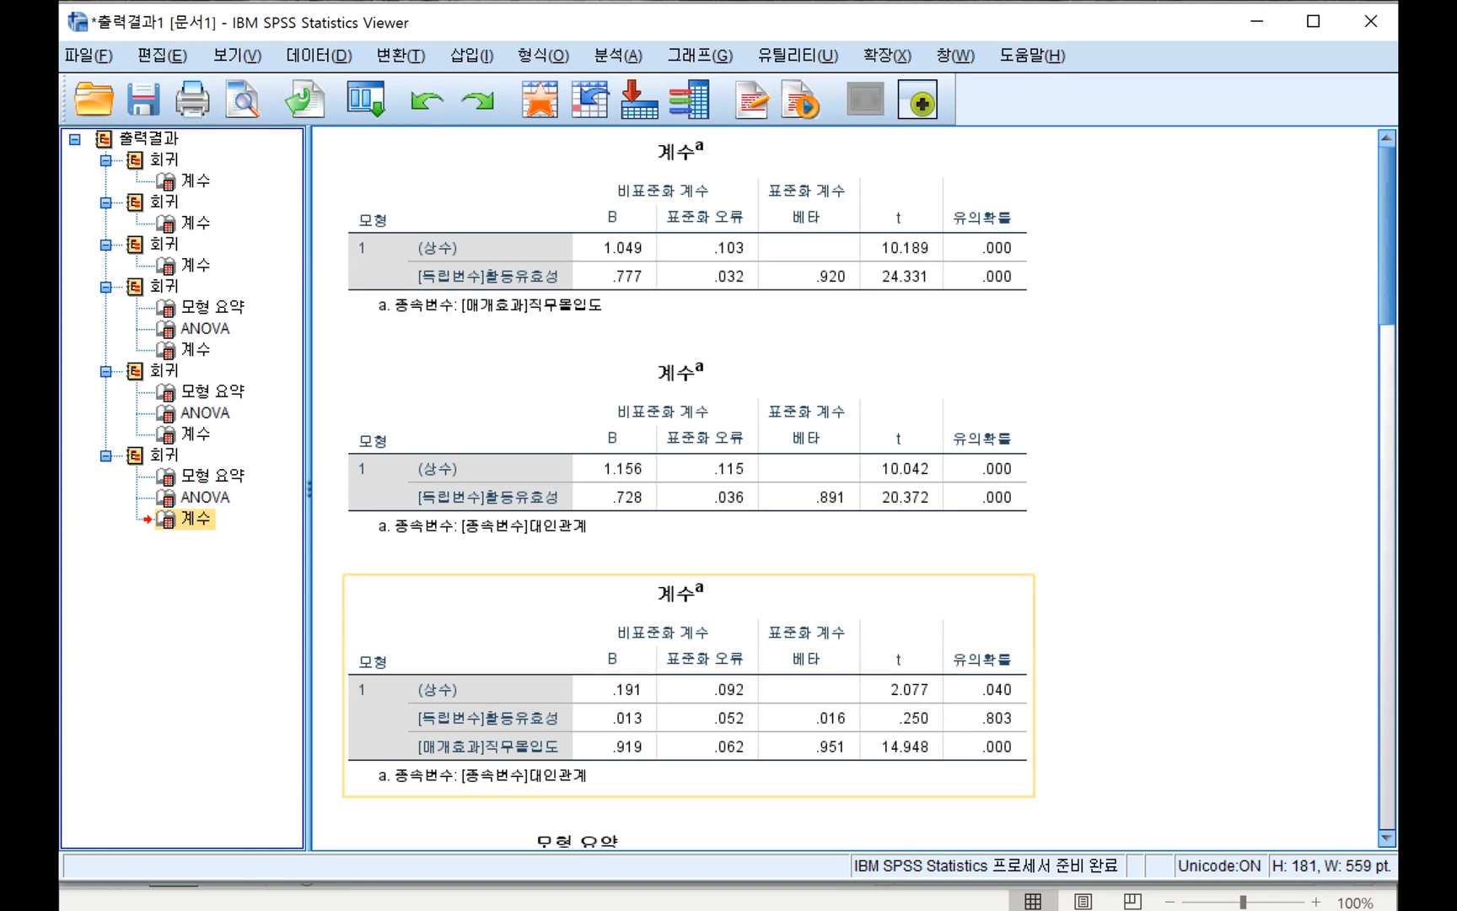
Switch to the 매개효과_결과 workbook in Excel and show its 편집 sheet
left_click(871, 903)
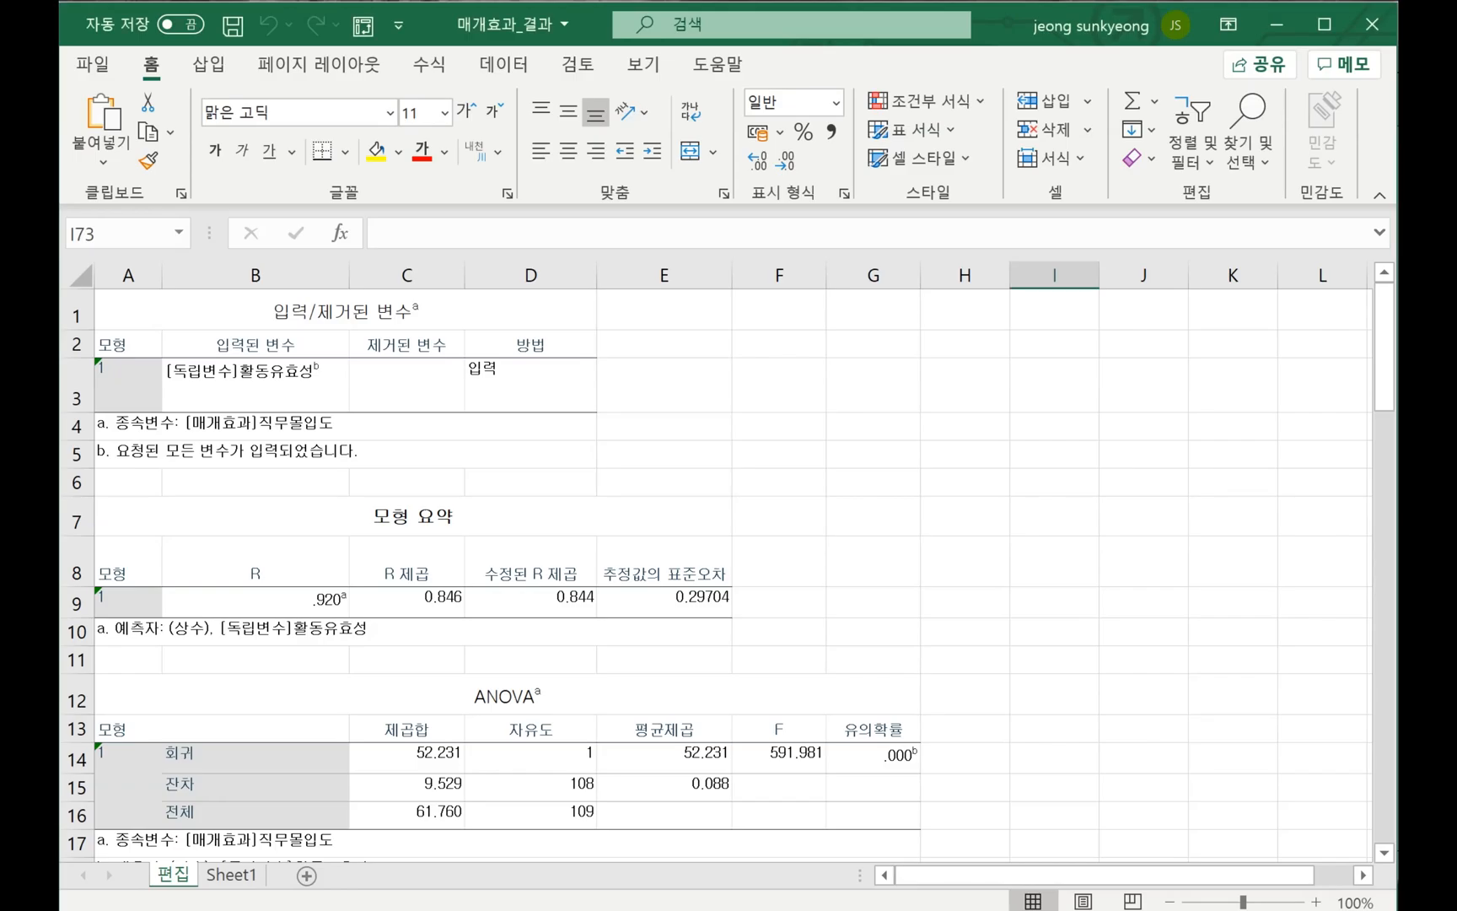
left_click(873, 454)
left_click(231, 875)
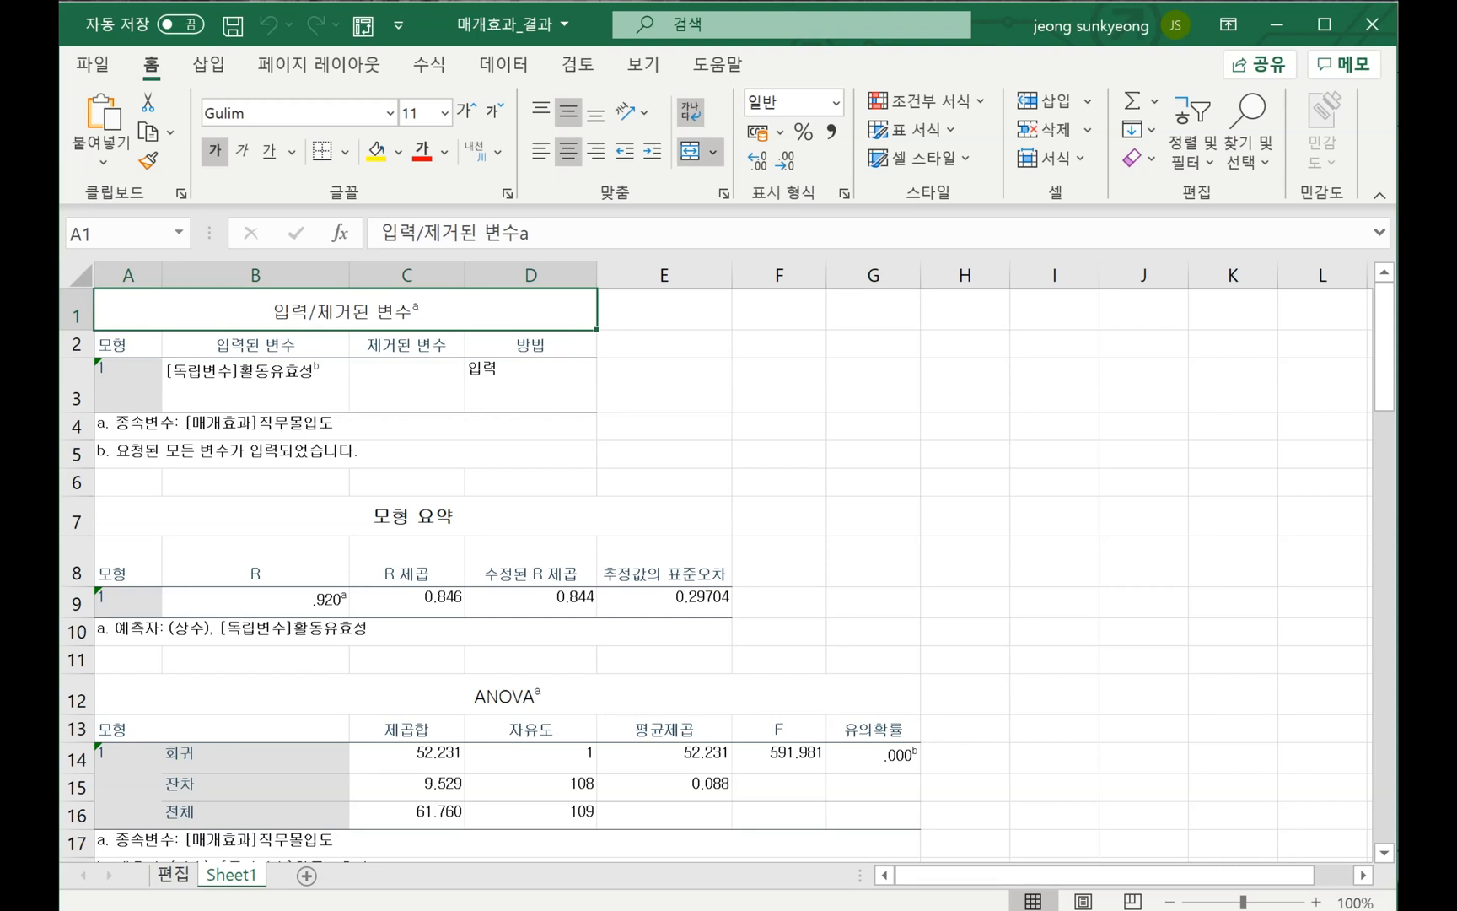
left_click(173, 874)
Colour the text of the three 계수 tables red, in rows 20–25, 46–51 and 72–78
scroll(717, 574, "down", 2)
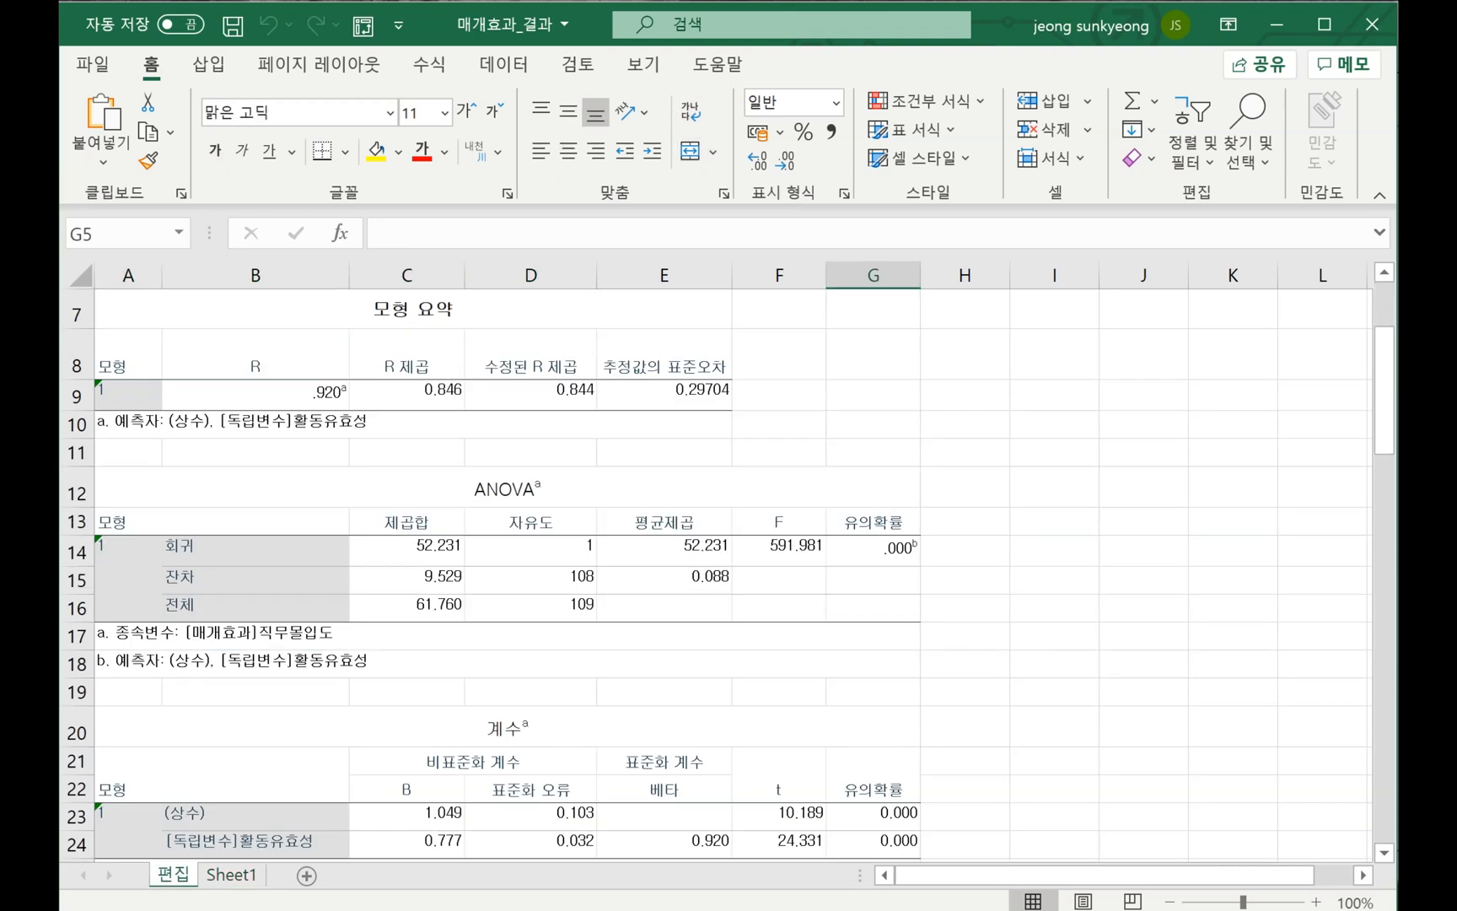
scroll(717, 574, "down", 2)
left_click_drag(76, 512, 76, 654)
left_click(422, 152)
scroll(717, 573, "down", 7)
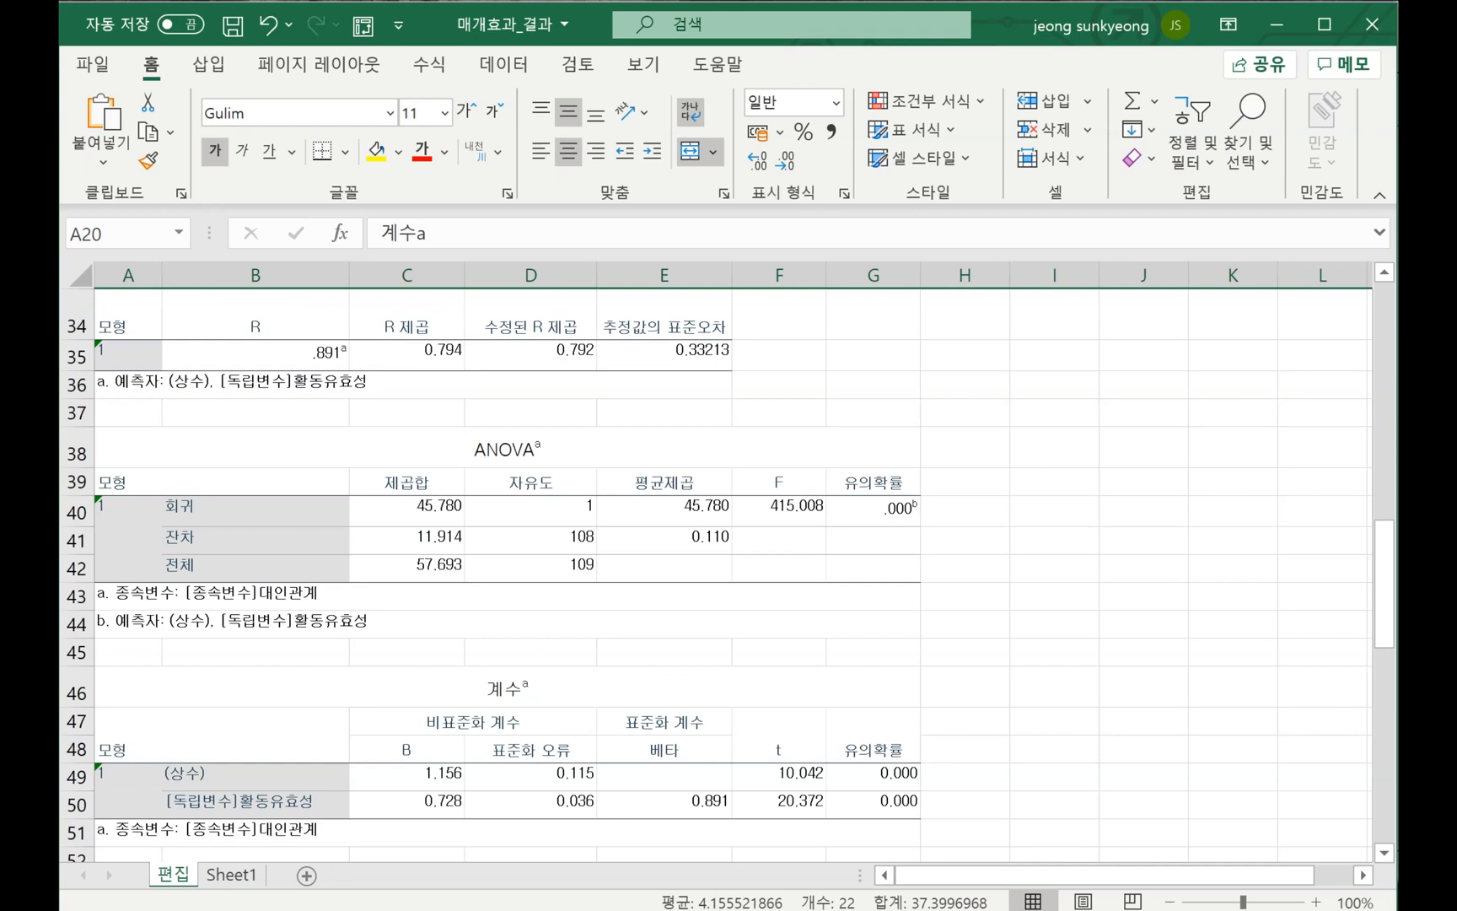
left_click_drag(77, 692, 77, 832)
left_click(421, 152)
scroll(717, 573, "down", 8)
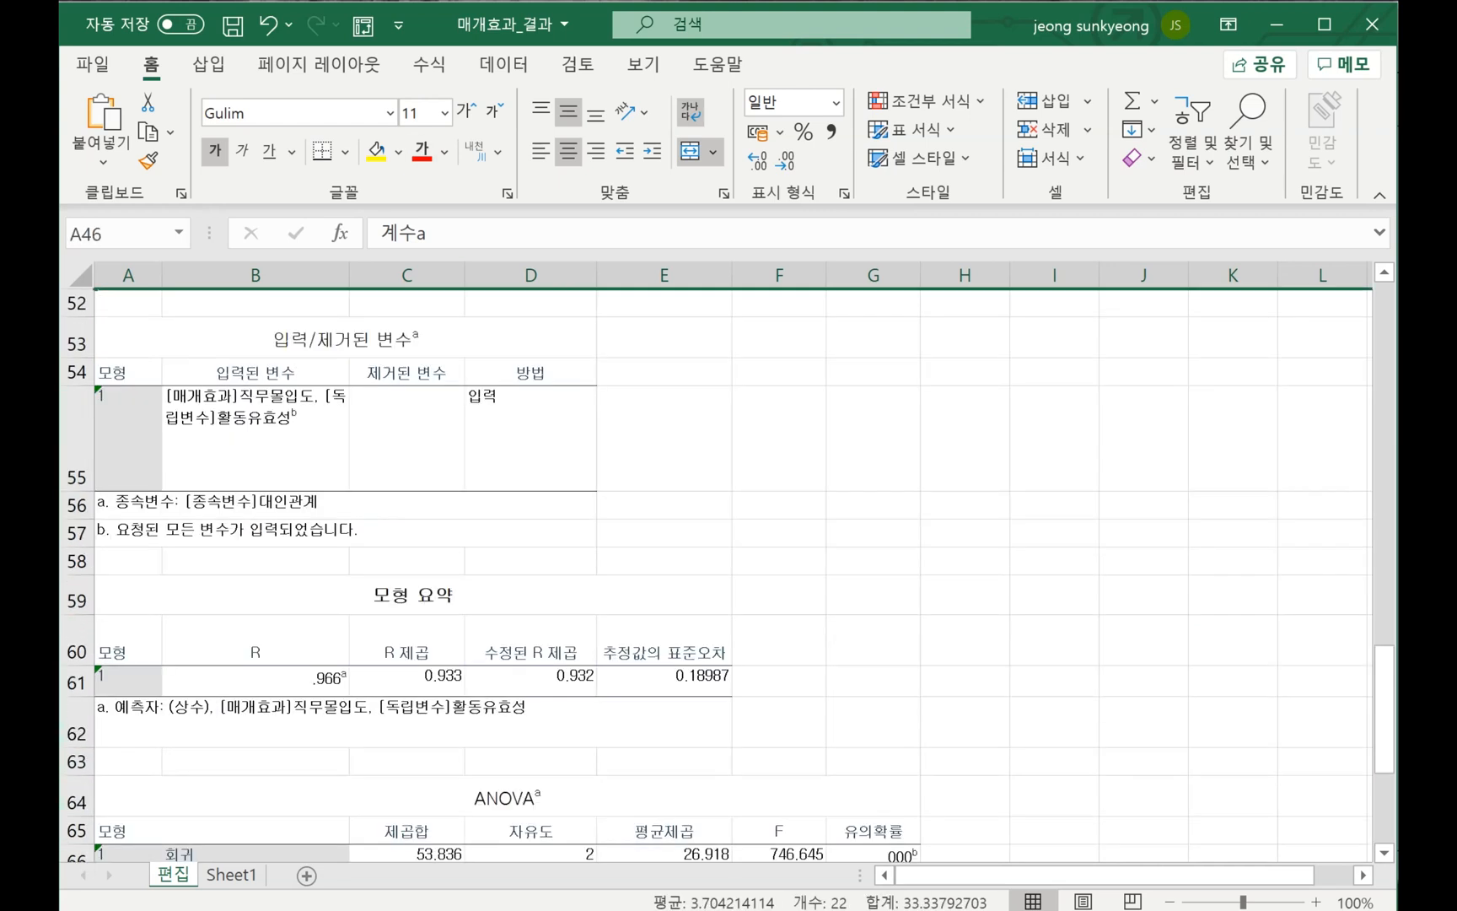
scroll(717, 574, "down", 4)
left_click_drag(77, 371, 76, 538)
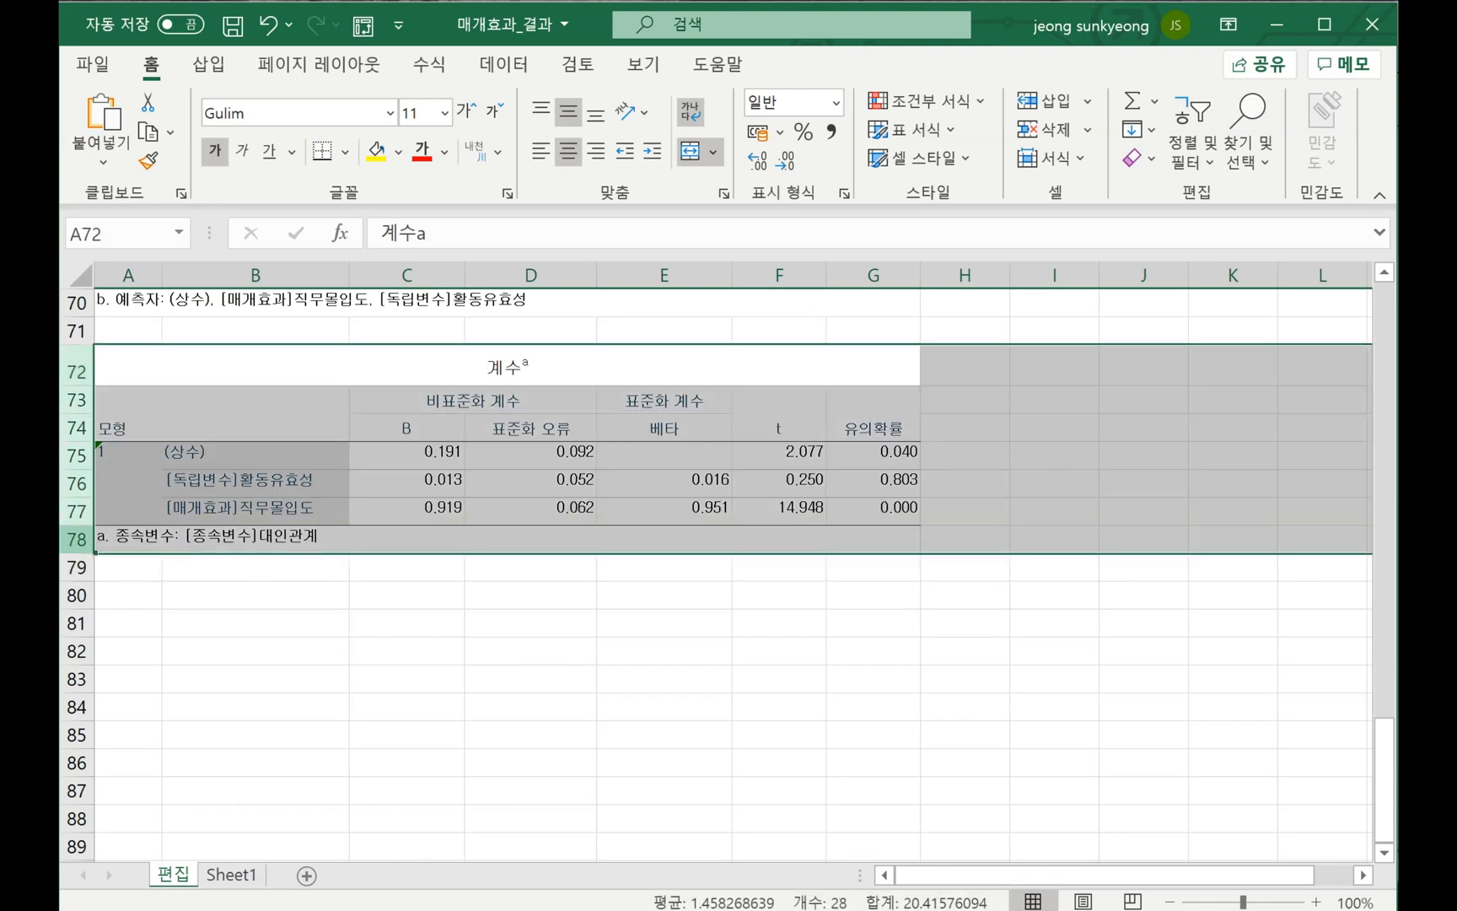
left_click(422, 151)
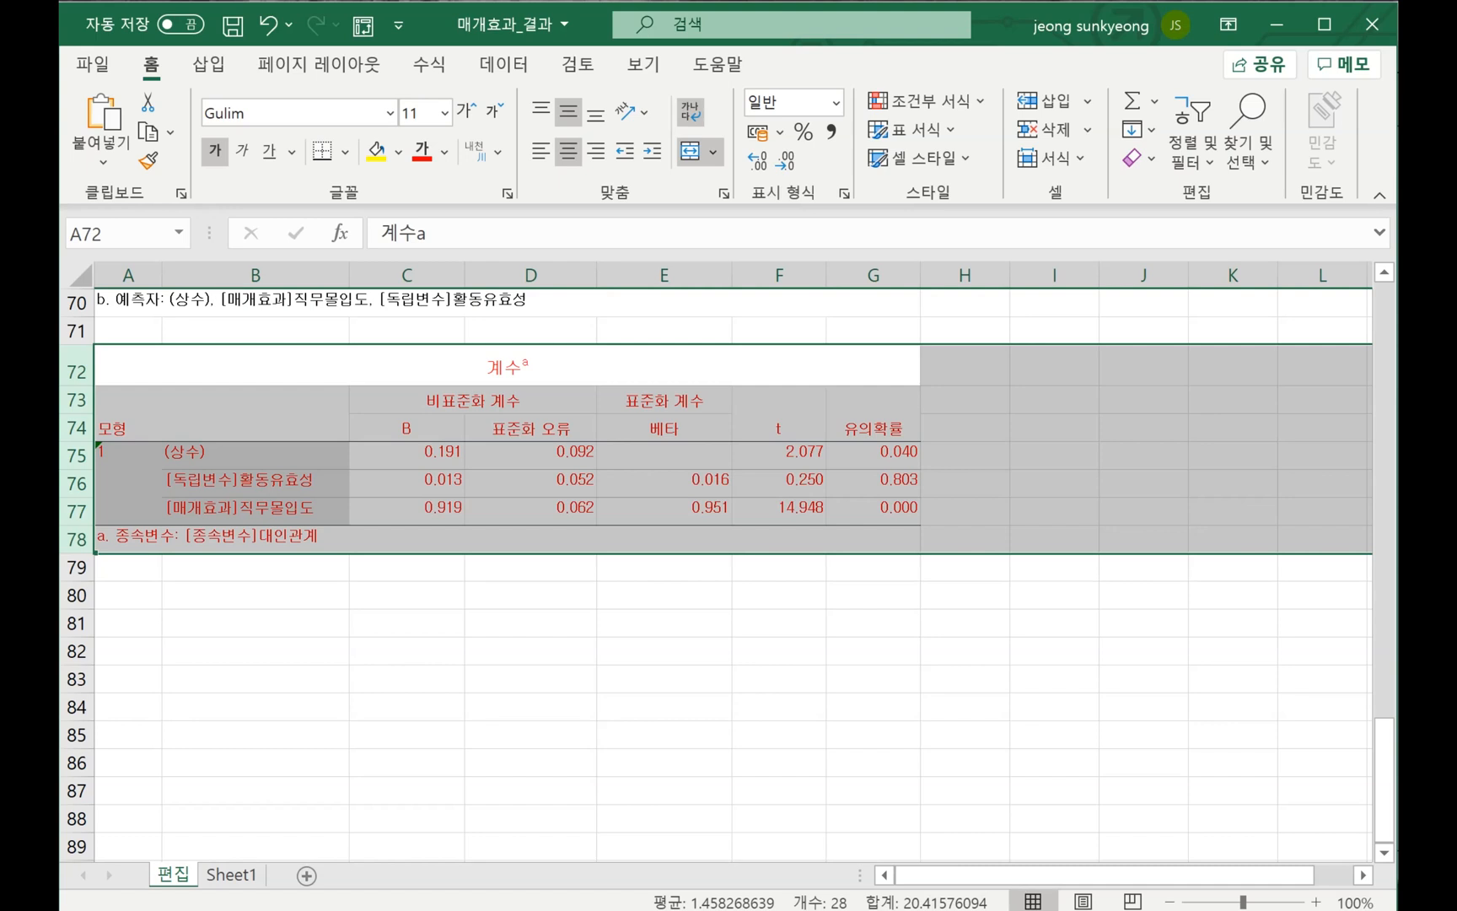
Move the first regression's R 제곱 and 수정된 R 제곱 cells from C8:D9 to H22, beside its 계수 table
scroll(717, 574, "up", 20)
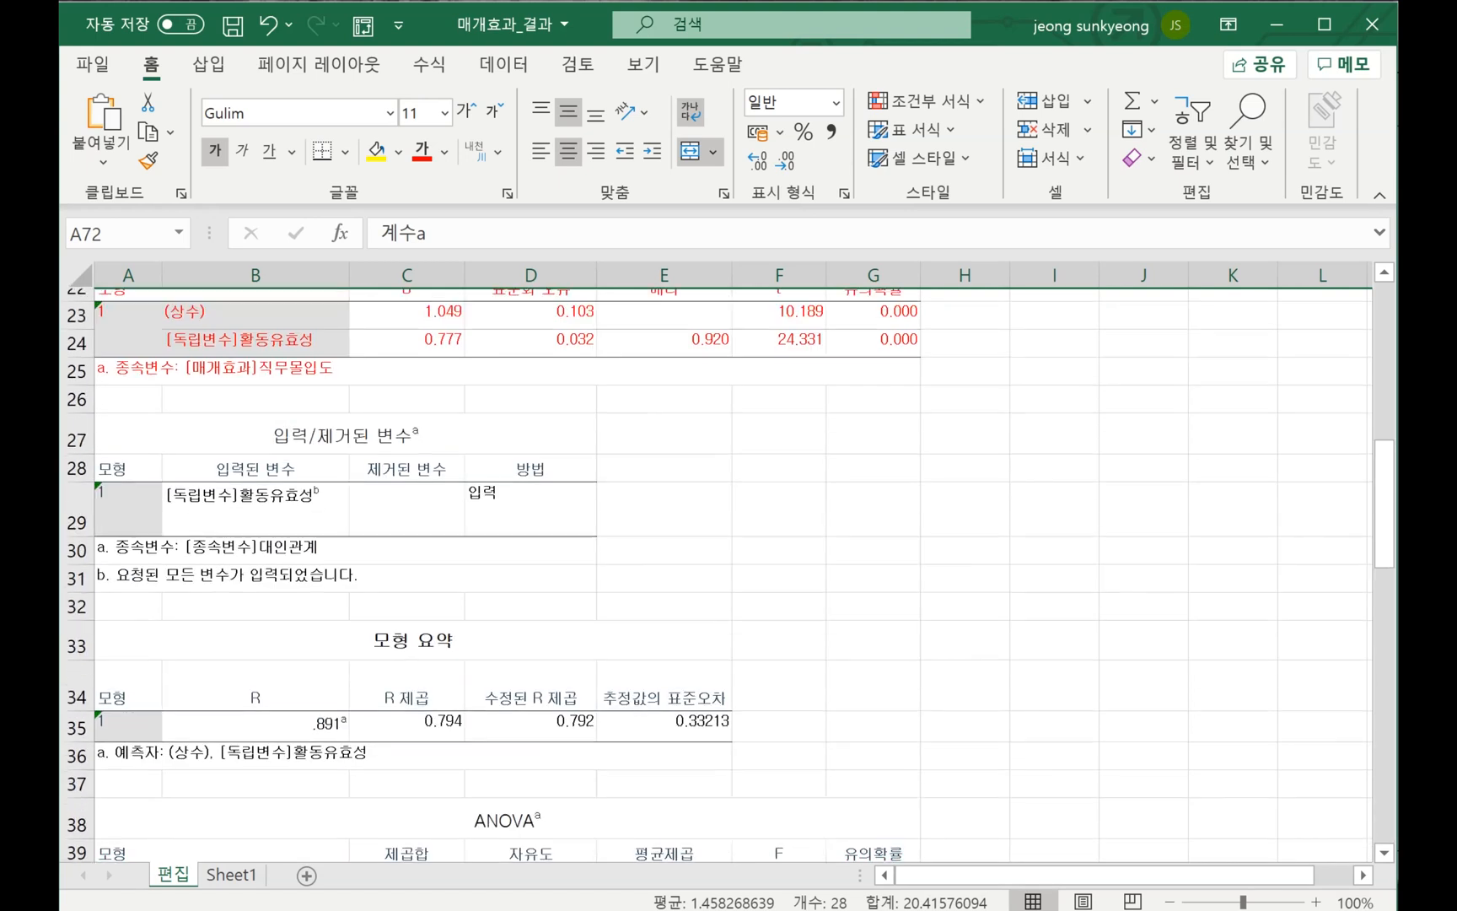
scroll(717, 573, "up", 2)
left_click_drag(406, 438, 531, 477)
key("ctrl+c")
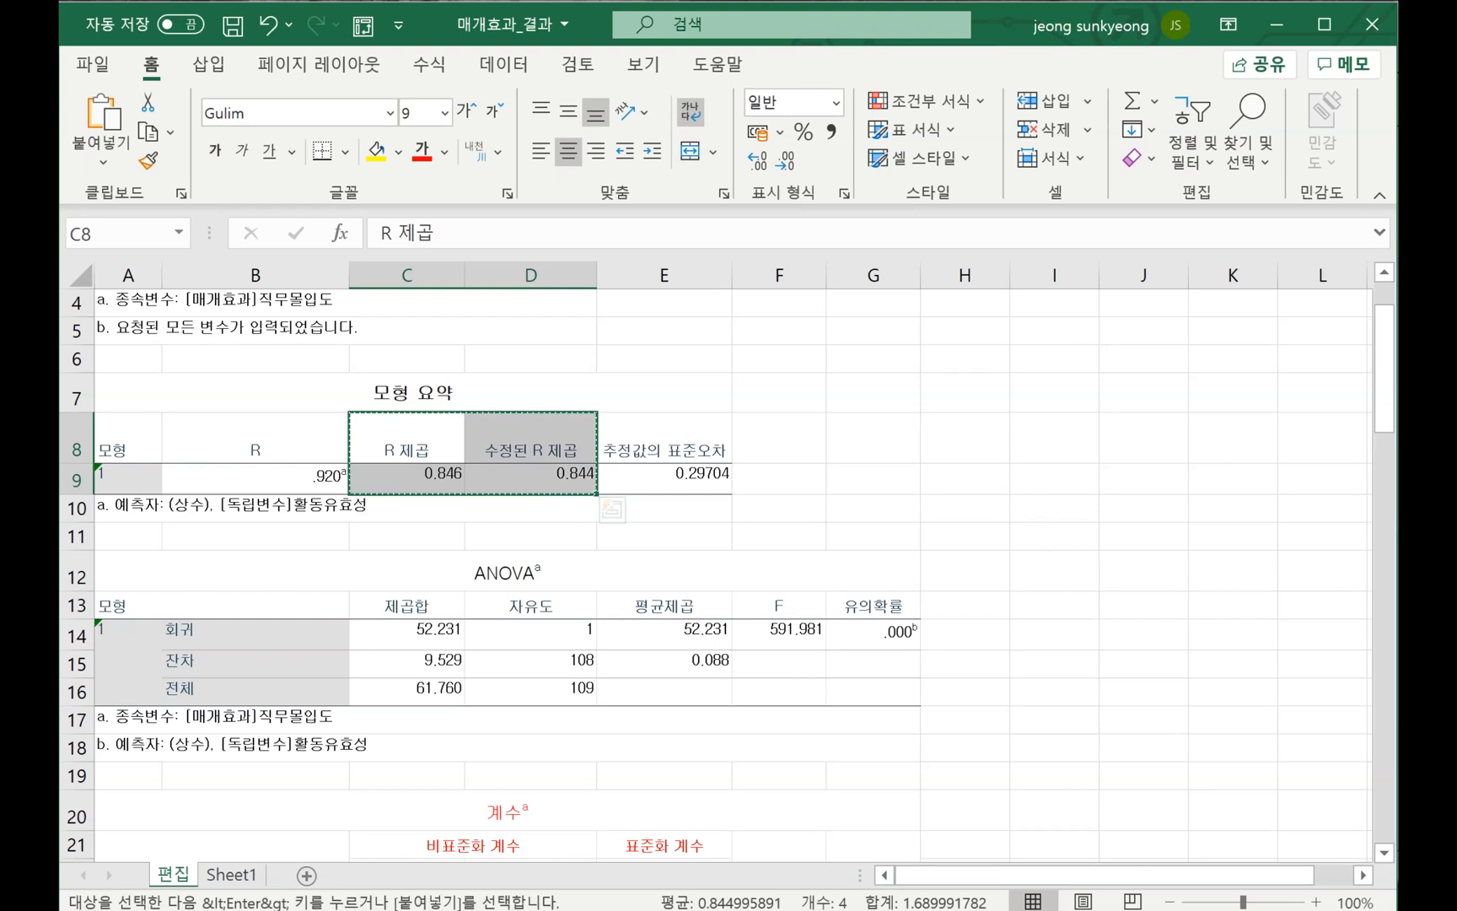
scroll(716, 573, "down", 3)
left_click(965, 571)
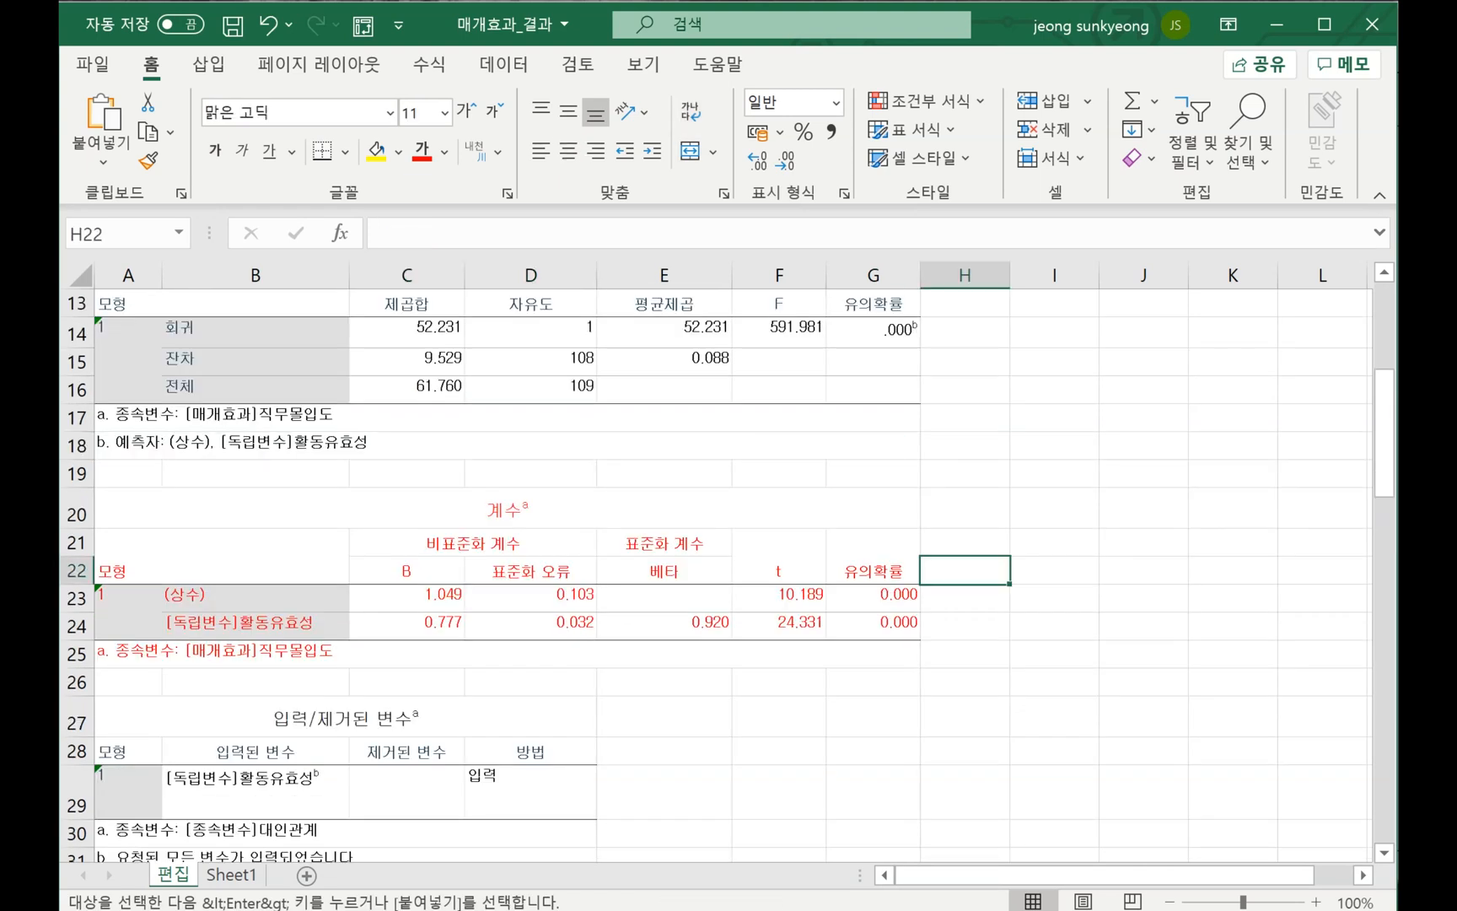
key("ctrl+v")
Move the first regression's F and 유의확률 cells from F13:G14 to J22
scroll(965, 571, "up", 3)
left_click_drag(779, 605, 873, 631)
key("ctrl+c")
scroll(873, 630, "down", 3)
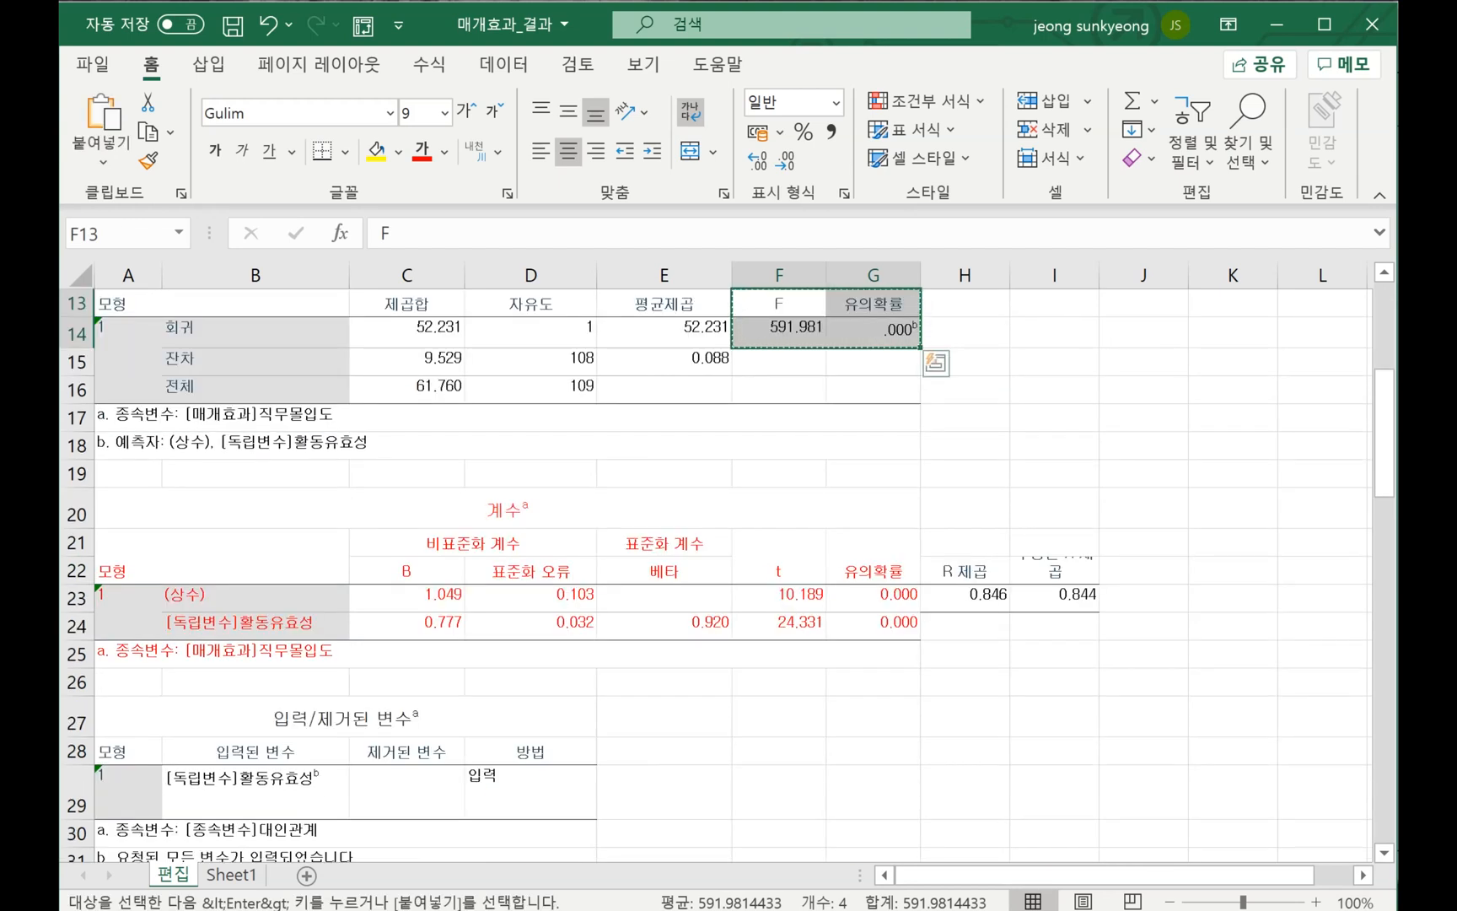
left_click(1143, 570)
key("ctrl+v")
Delete rows 1–19 above the first red 계수 table
scroll(1144, 571, "up", 1)
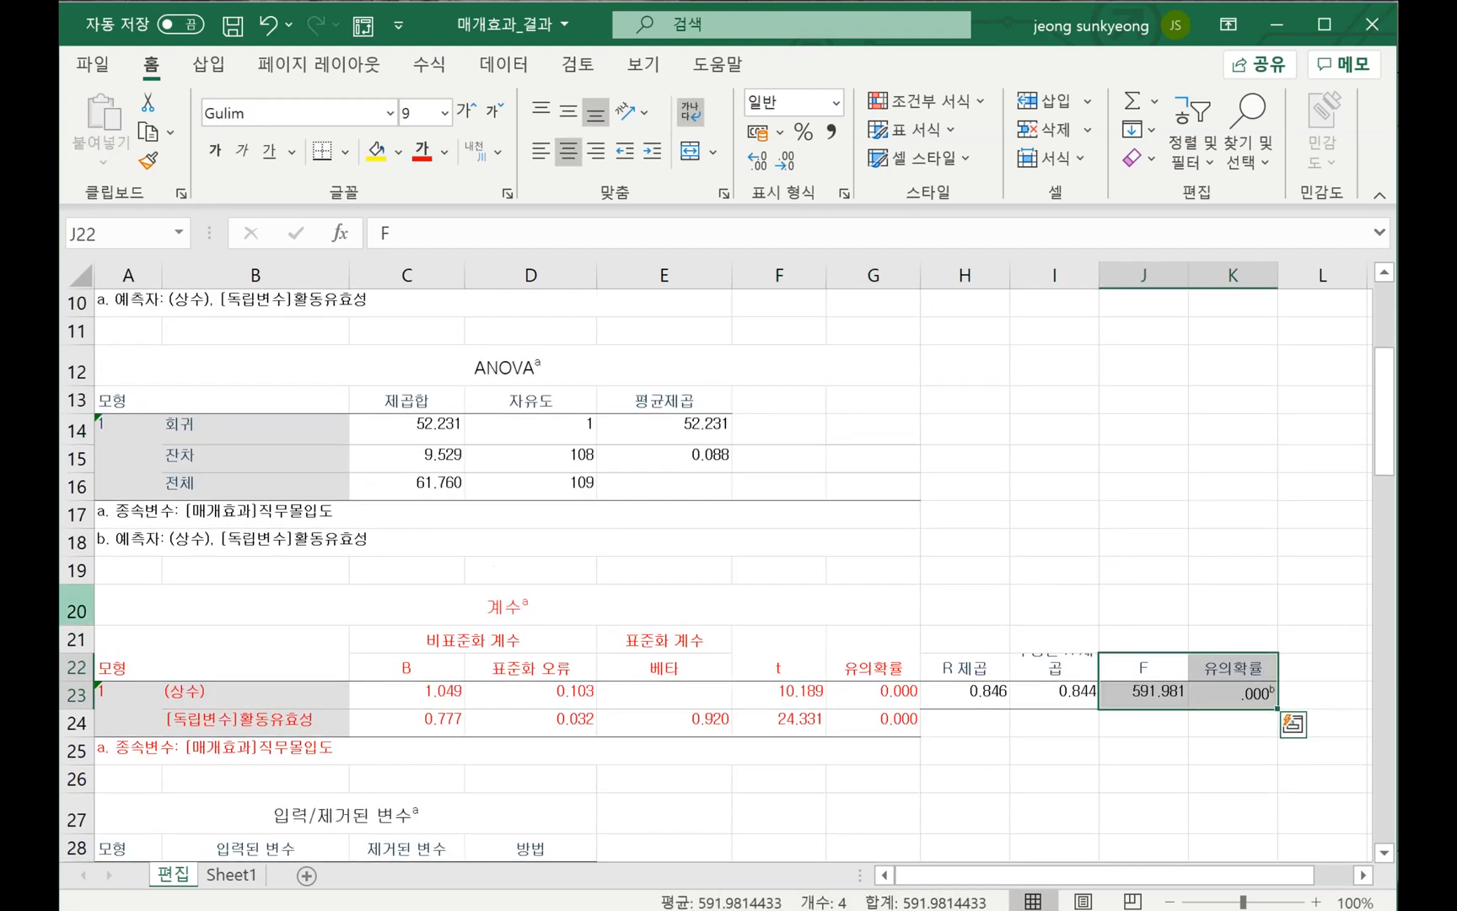
left_click_drag(77, 570, 77, 313)
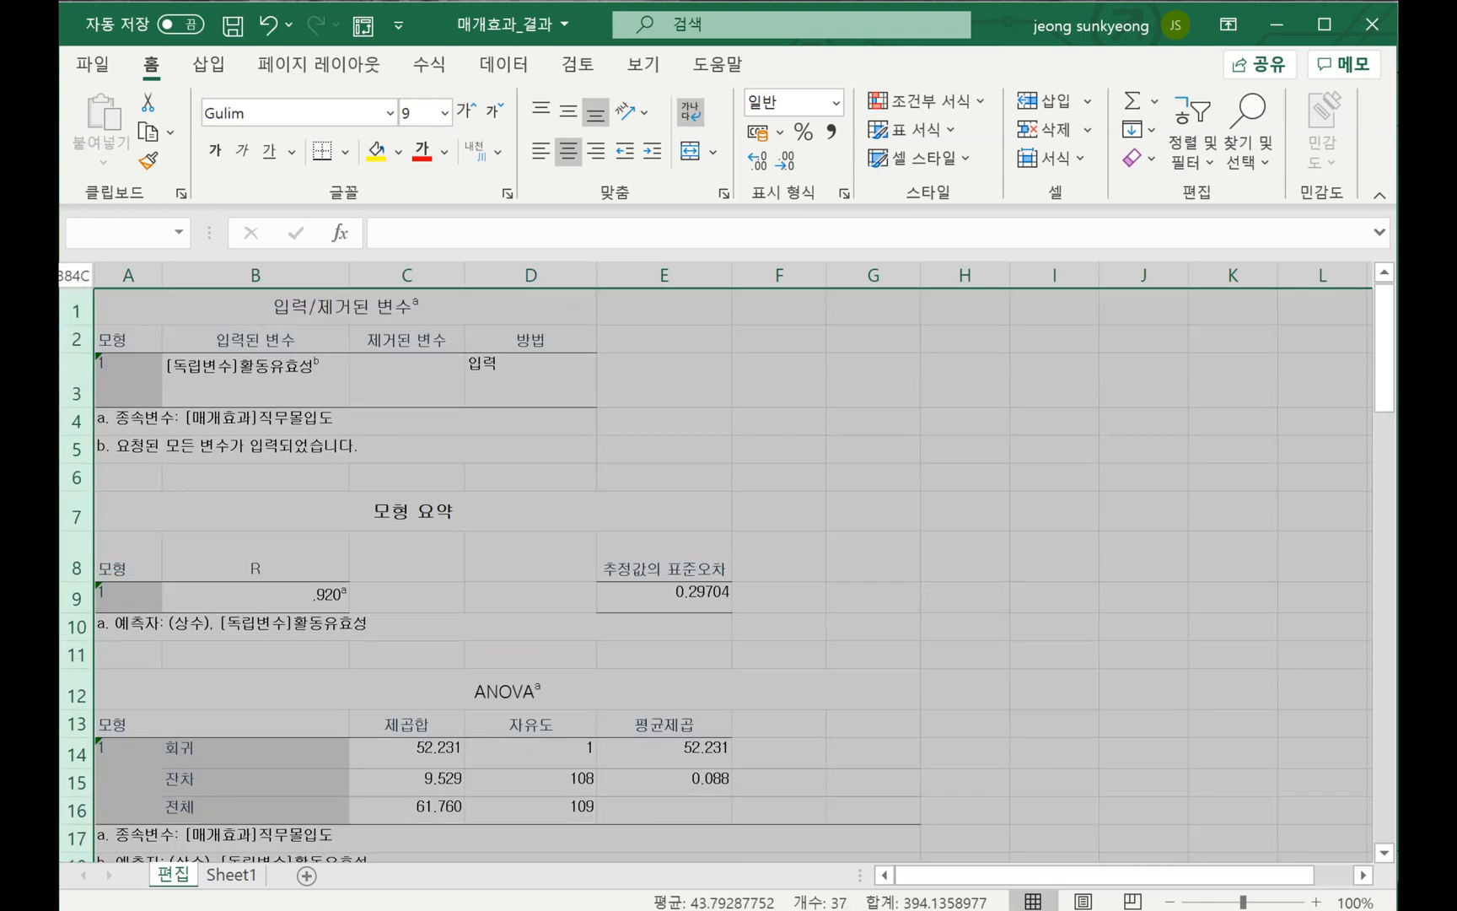
scroll(717, 565, "down", 3)
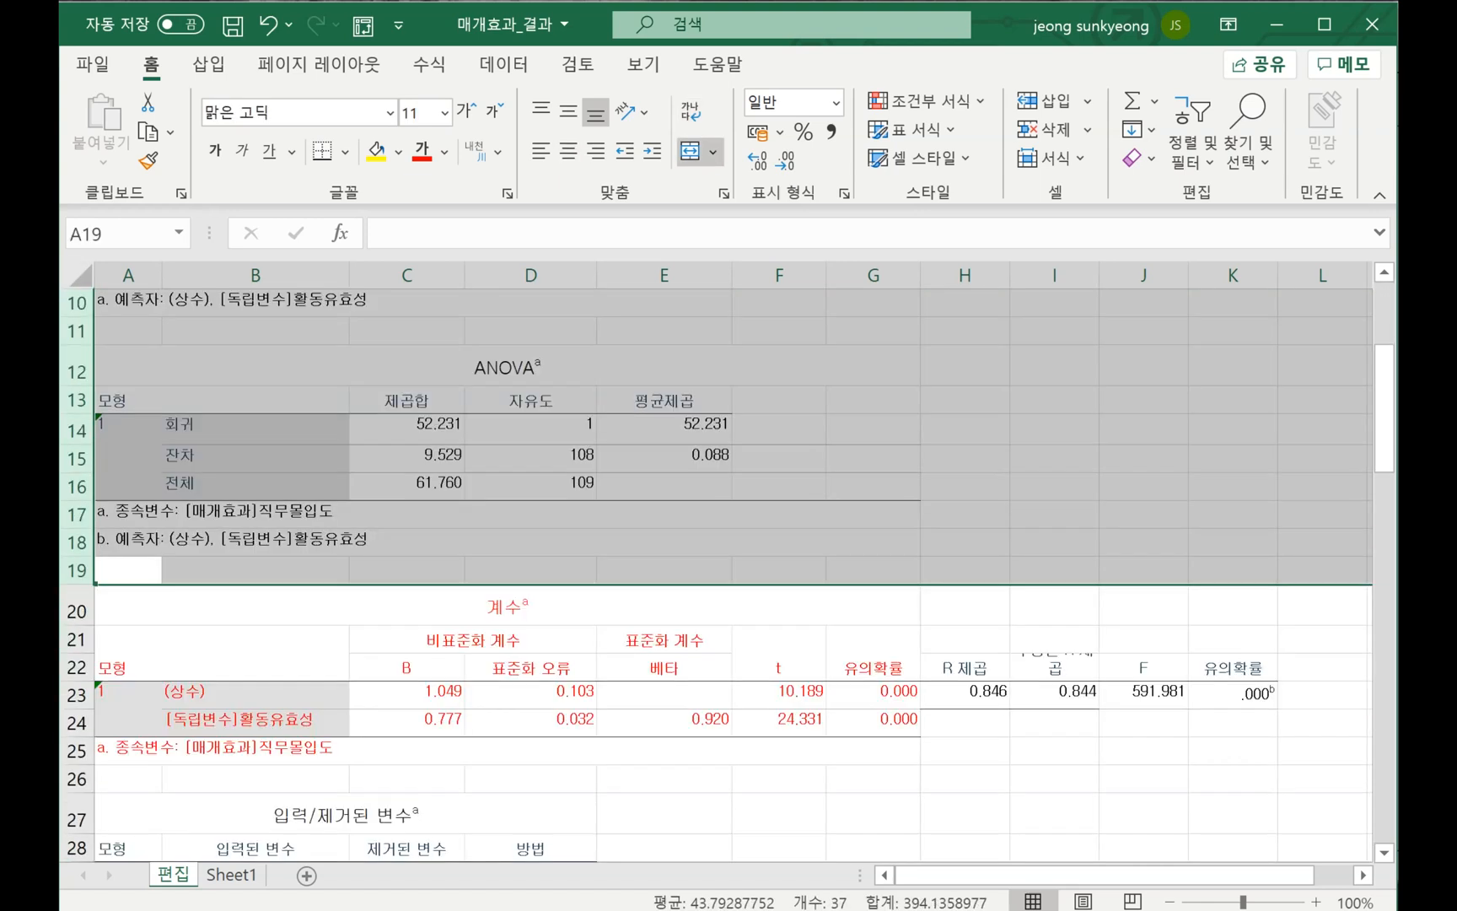
right_click(76, 516)
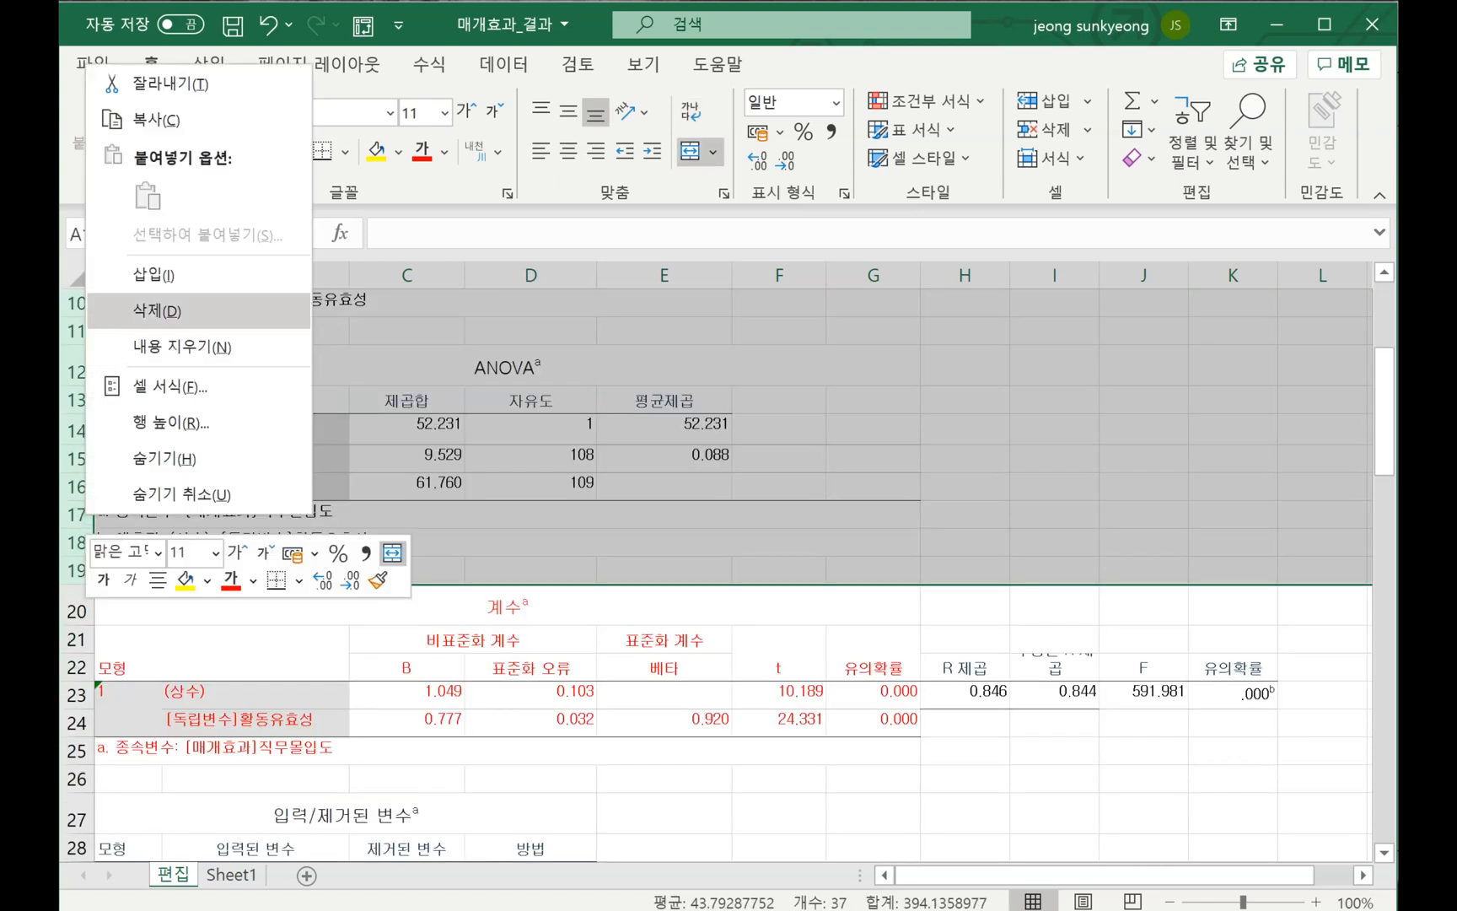
left_click(135, 307)
left_click(779, 585)
Delete rows 8–13 containing the second regression's 입력/제거된 변수 table
scroll(779, 585, "down", 1)
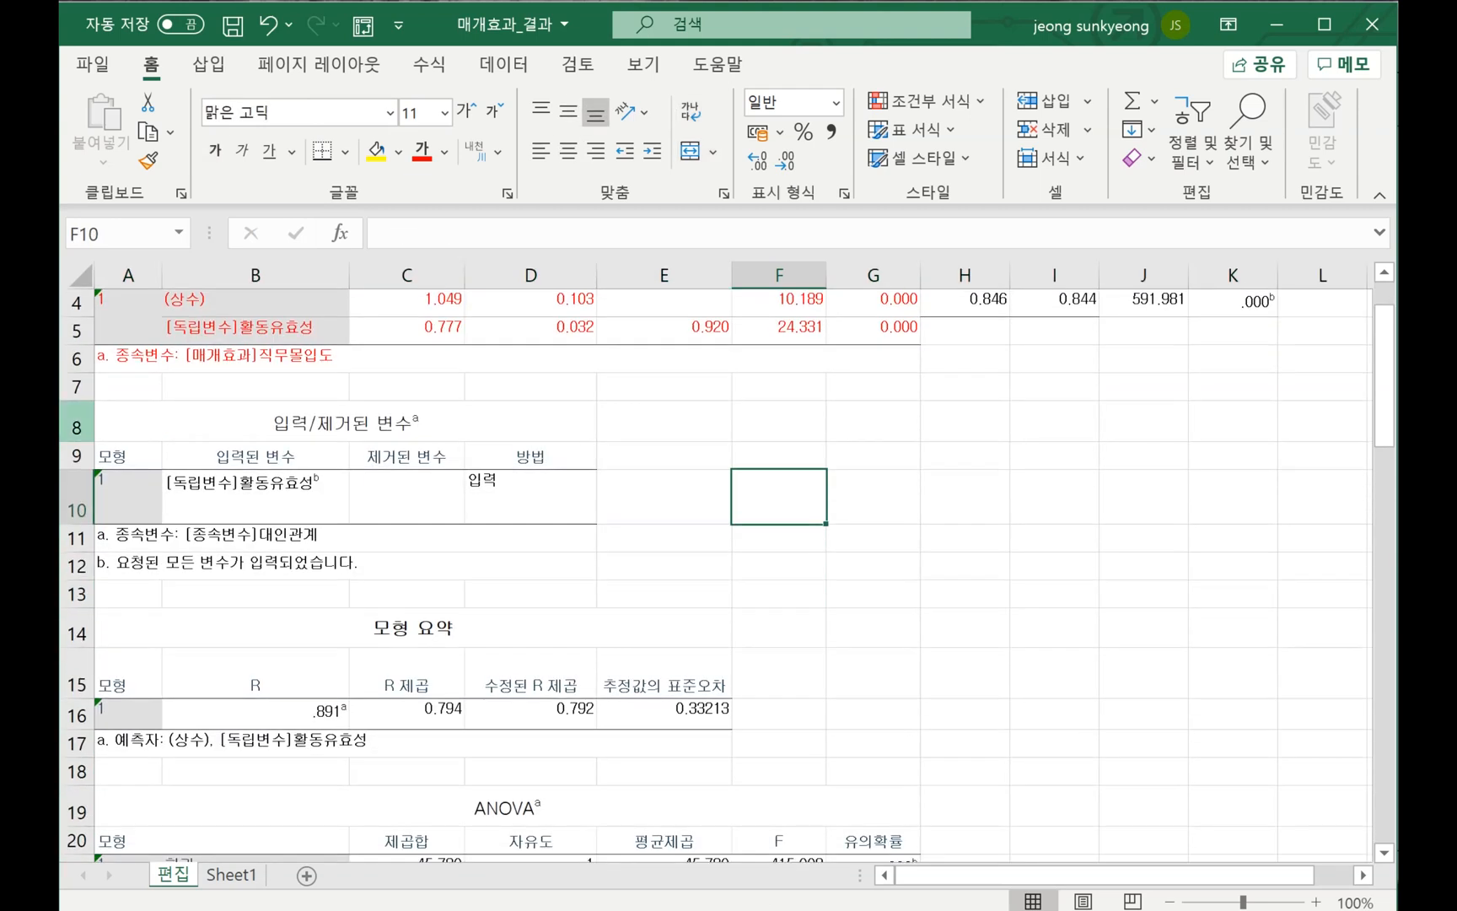
left_click_drag(76, 427, 77, 595)
right_click(77, 595)
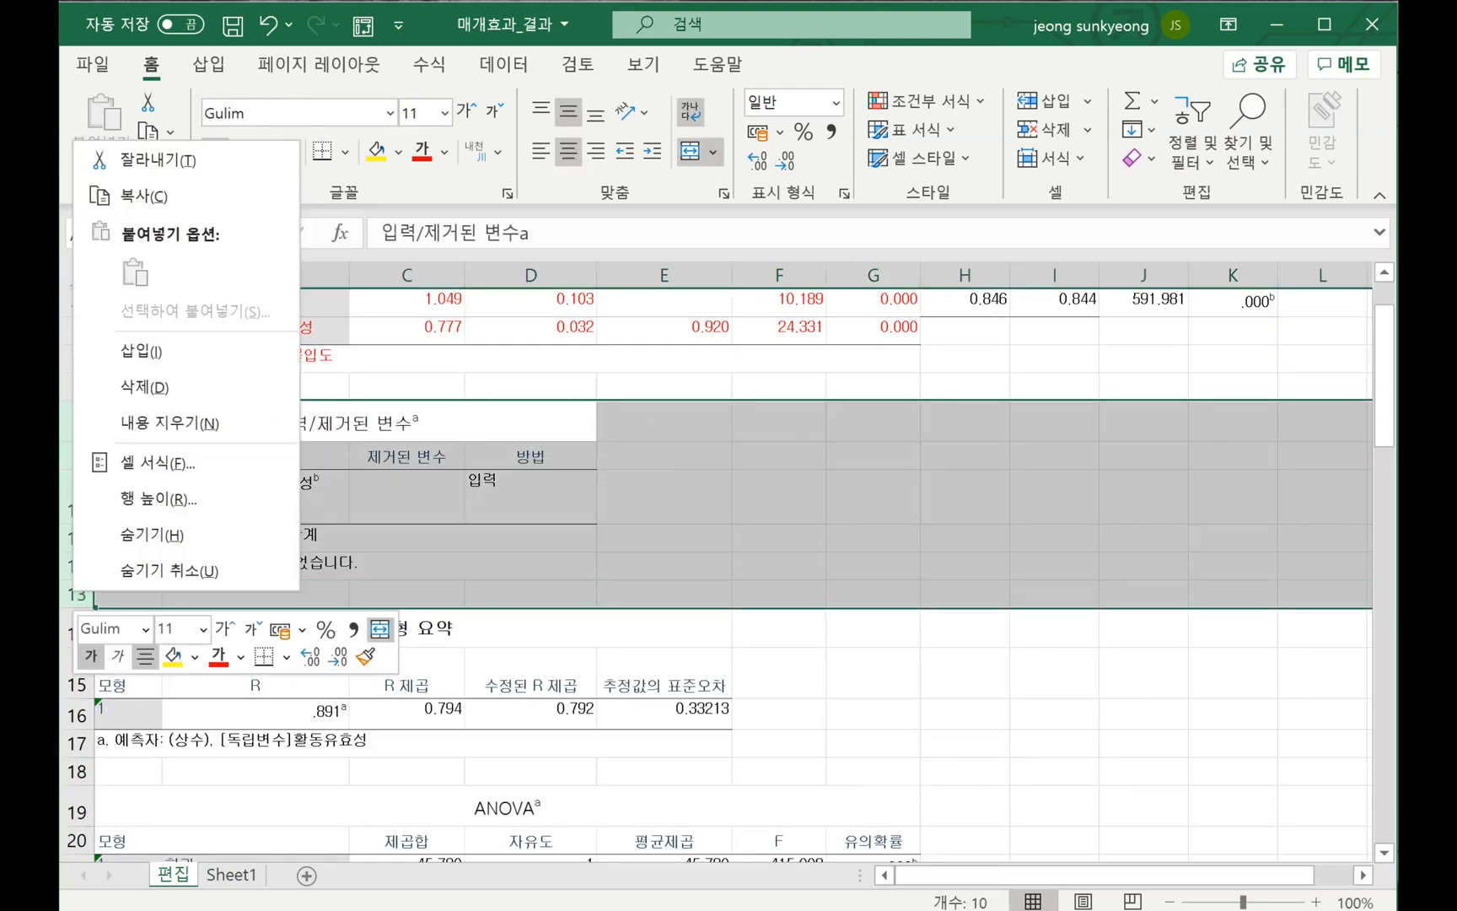
left_click(145, 387)
left_click(874, 506)
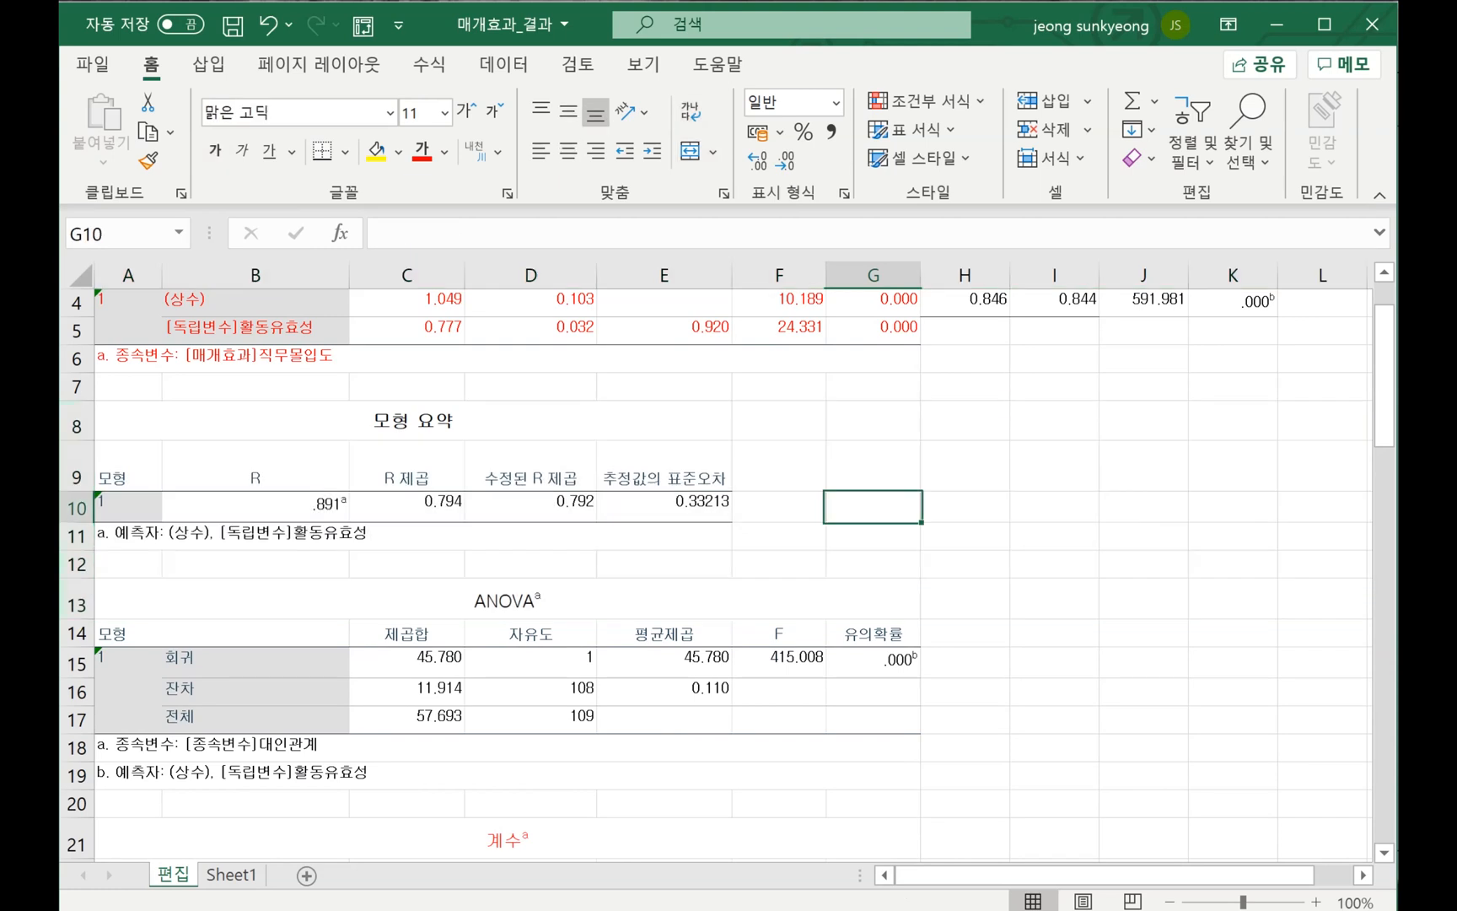
Move the second regression's R 제곱 and 수정된 R 제곱 cells from C9:D10 to H23, beside its 계수 table
left_click_drag(396, 473, 586, 506)
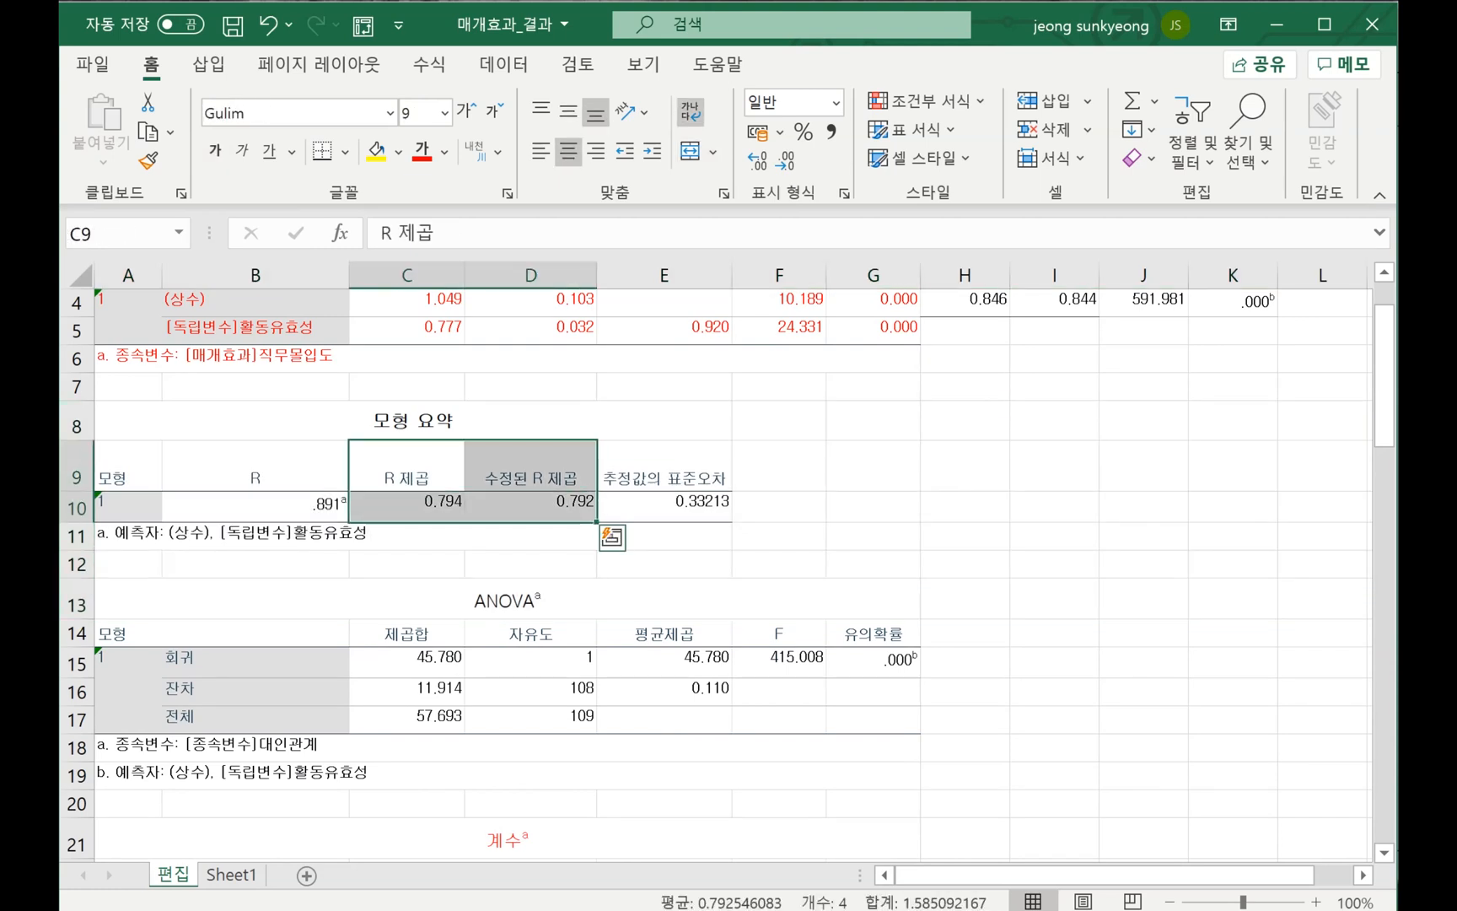
key("ctrl+c")
scroll(727, 574, "down", 2)
left_click(965, 699)
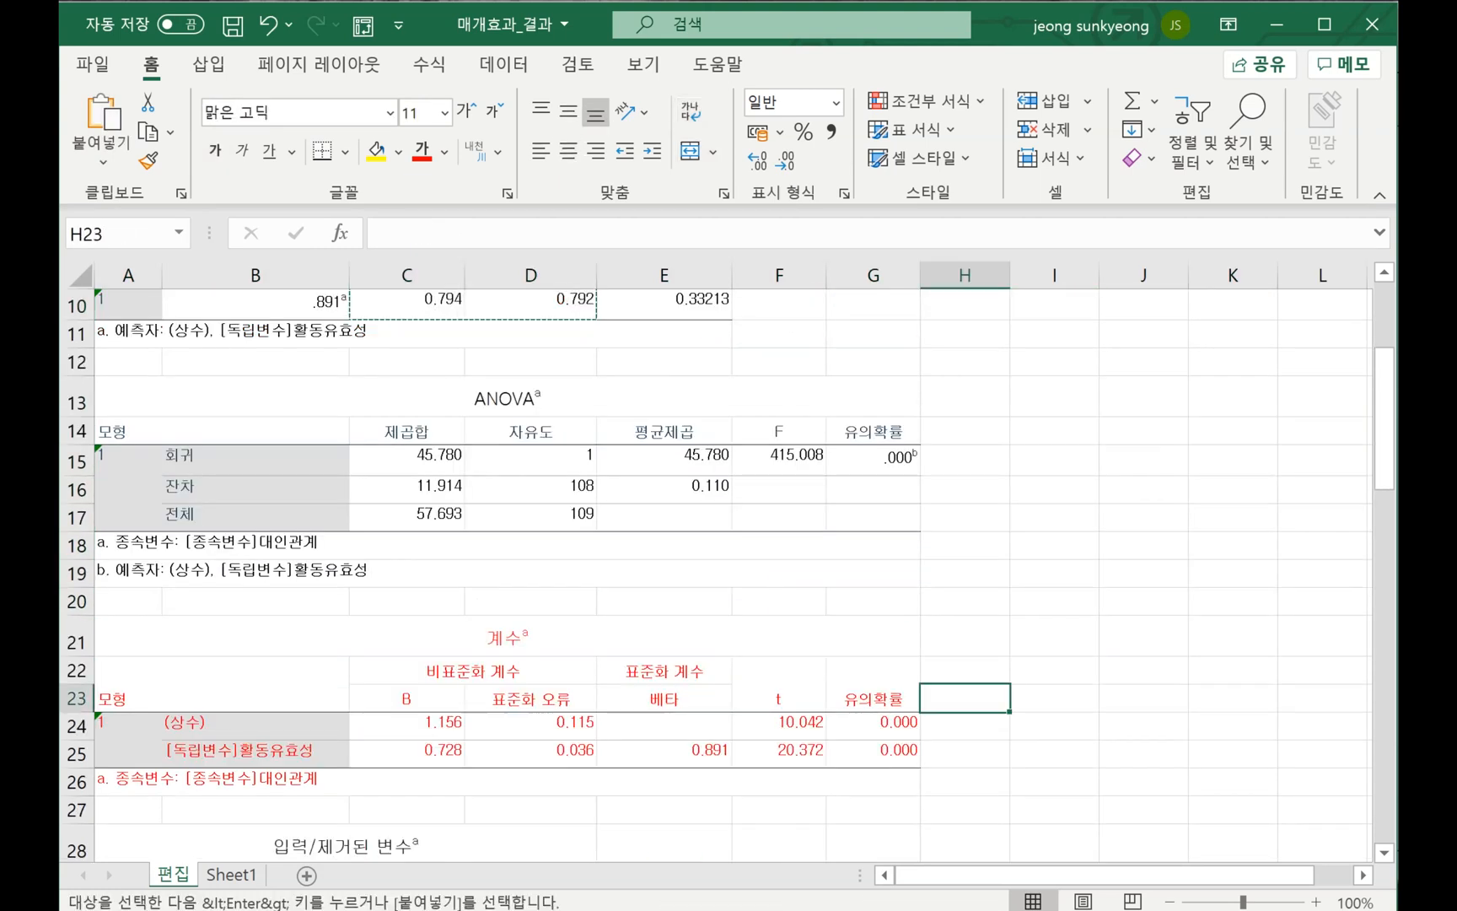
key("ctrl+v")
Move the second regression's F and 유의확률 cells from F14:G15 to J23
left_click_drag(777, 431, 873, 456)
key("ctrl+c")
left_click(1144, 698)
key("ctrl+v")
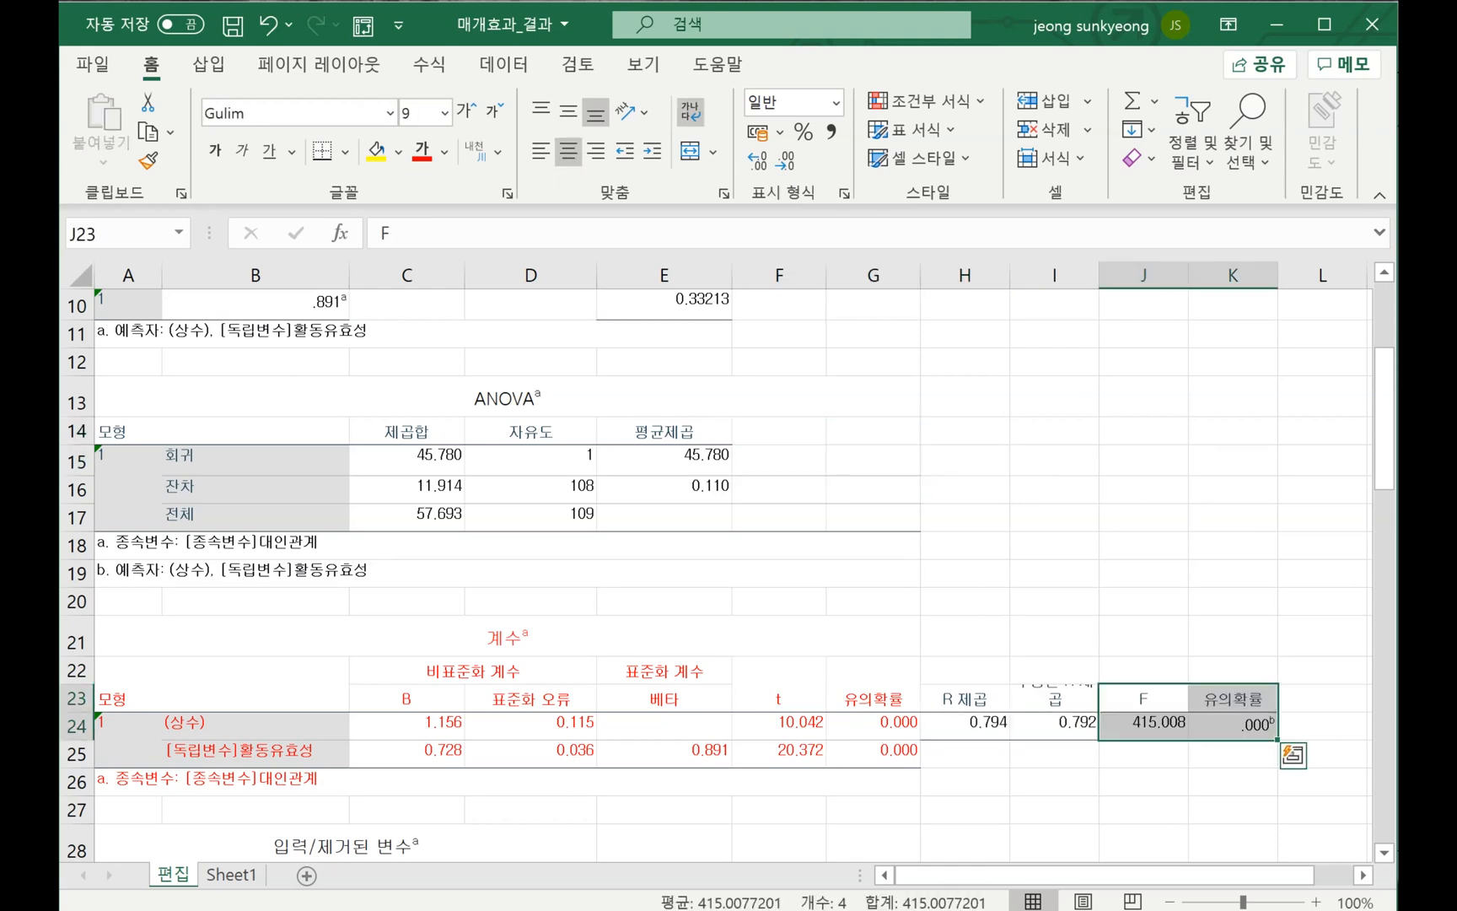
Delete rows 8–21 between the first regression's 계수 table and the second's column headers
left_click(76, 641)
left_click_drag(77, 642, 77, 516)
right_click(77, 516)
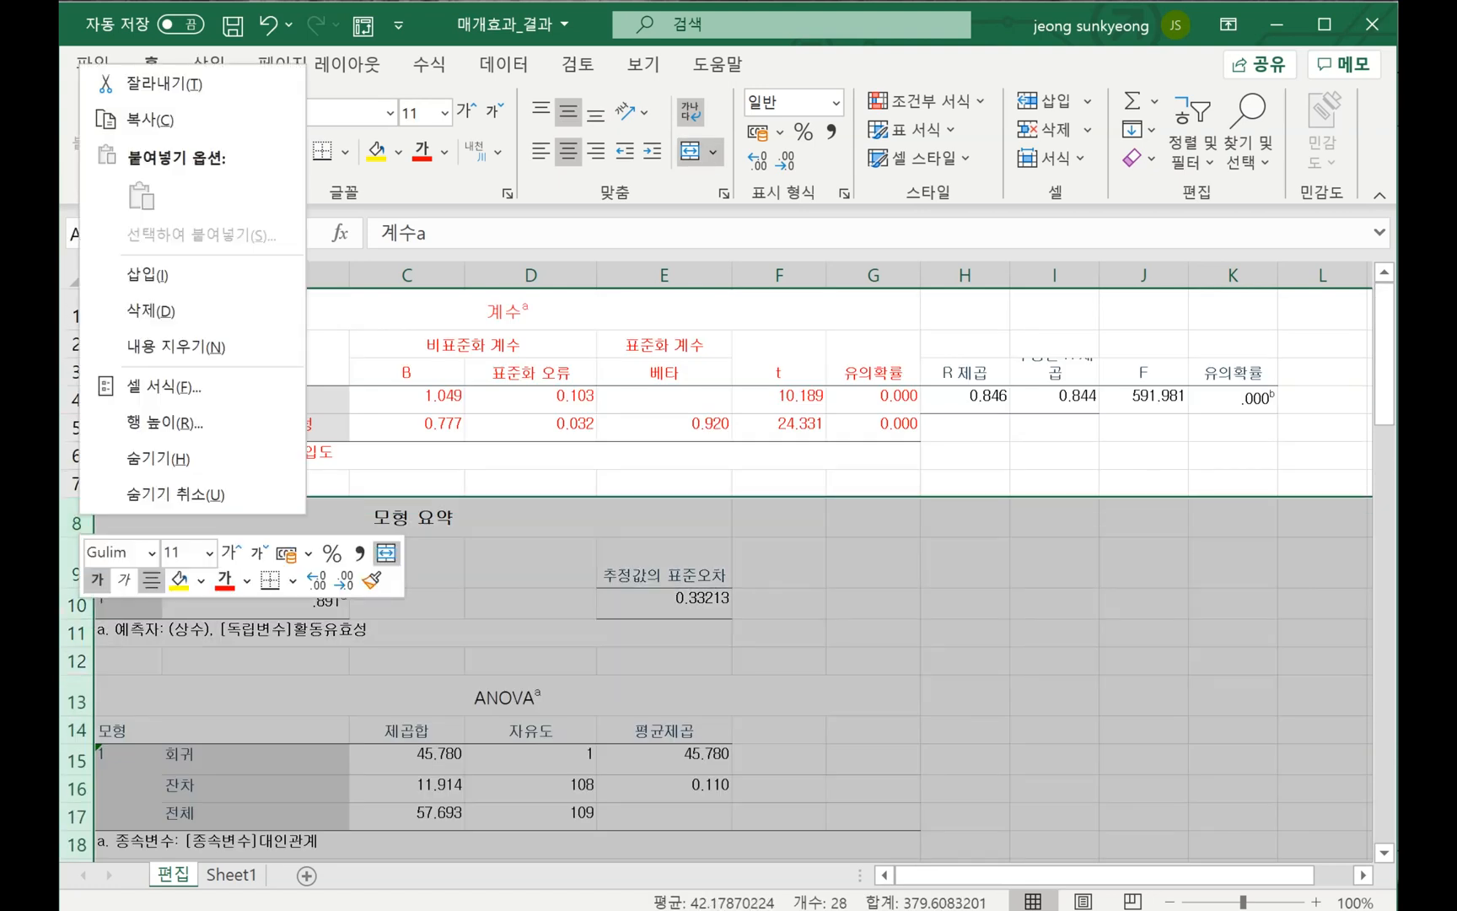
left_click(163, 306)
Delete row 1 containing the 계수 title above the first coefficient table
scroll(163, 306, "down", 1)
scroll(726, 573, "down", 3)
scroll(725, 573, "up", 3)
left_click(253, 312)
left_click(79, 310)
right_click(85, 305)
left_click(152, 514)
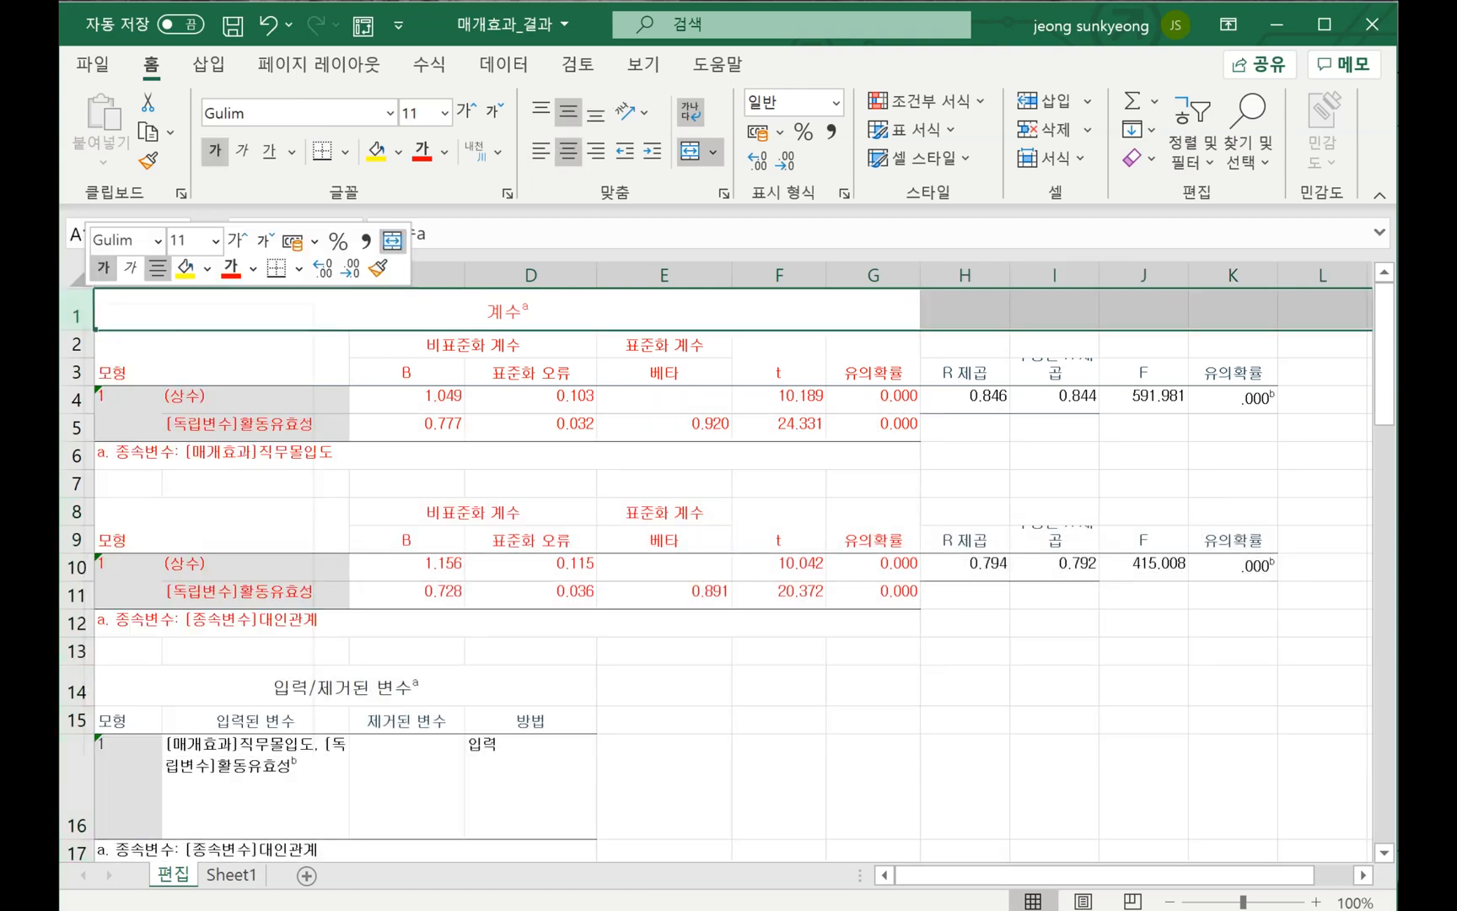
left_click(256, 358)
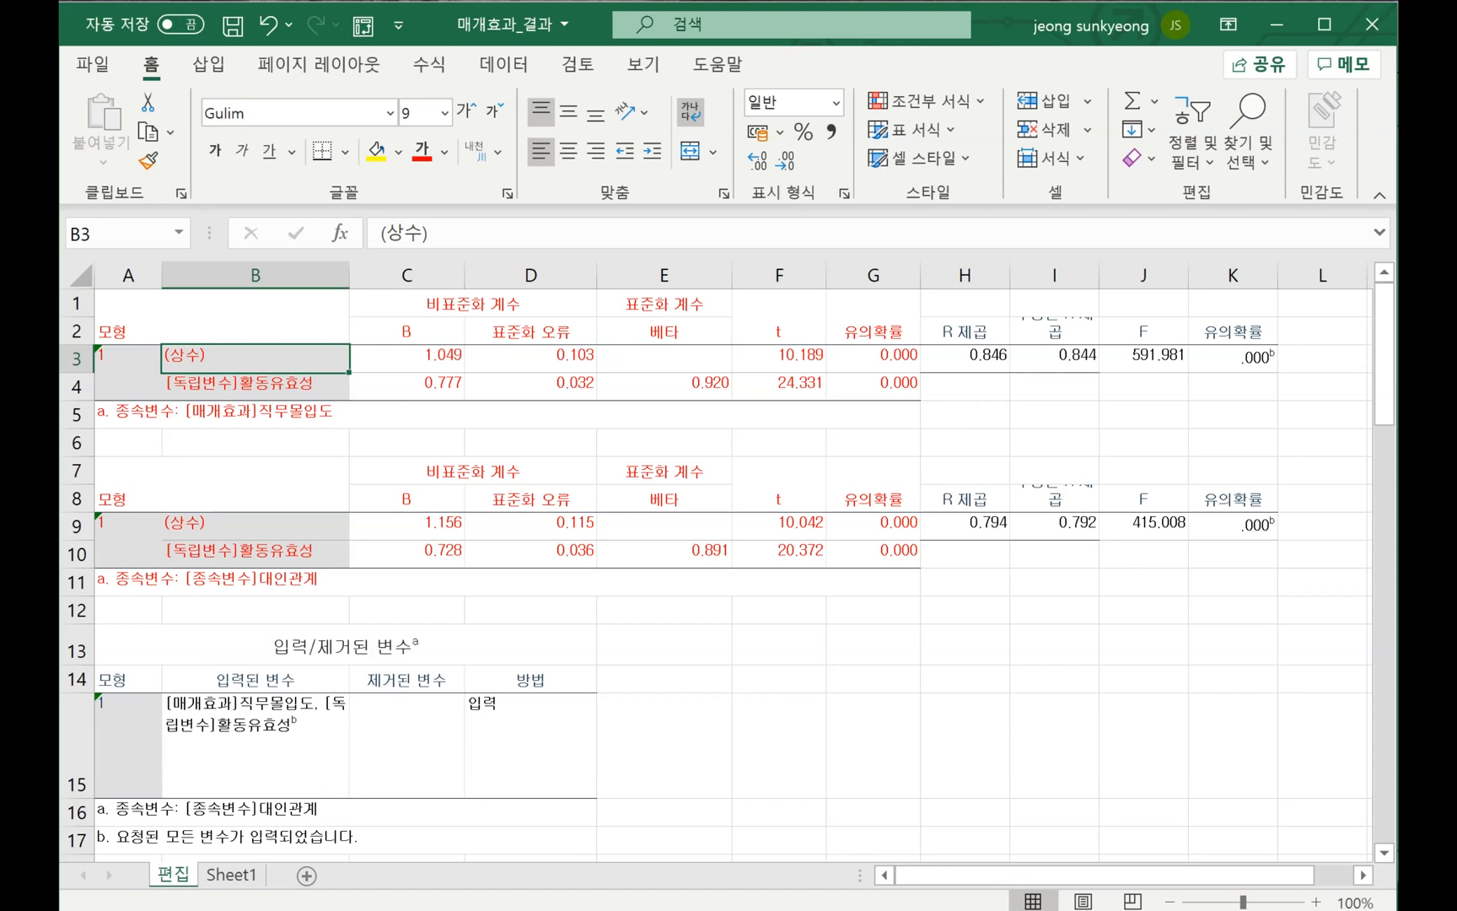
Delete the rows from row 12 down that contain the third regression's 입력/제거된 변수 table
left_click(530, 526)
scroll(717, 557, "down", 3)
left_click_drag(77, 358, 77, 617)
right_click(78, 617)
left_click(139, 413)
left_click(874, 493)
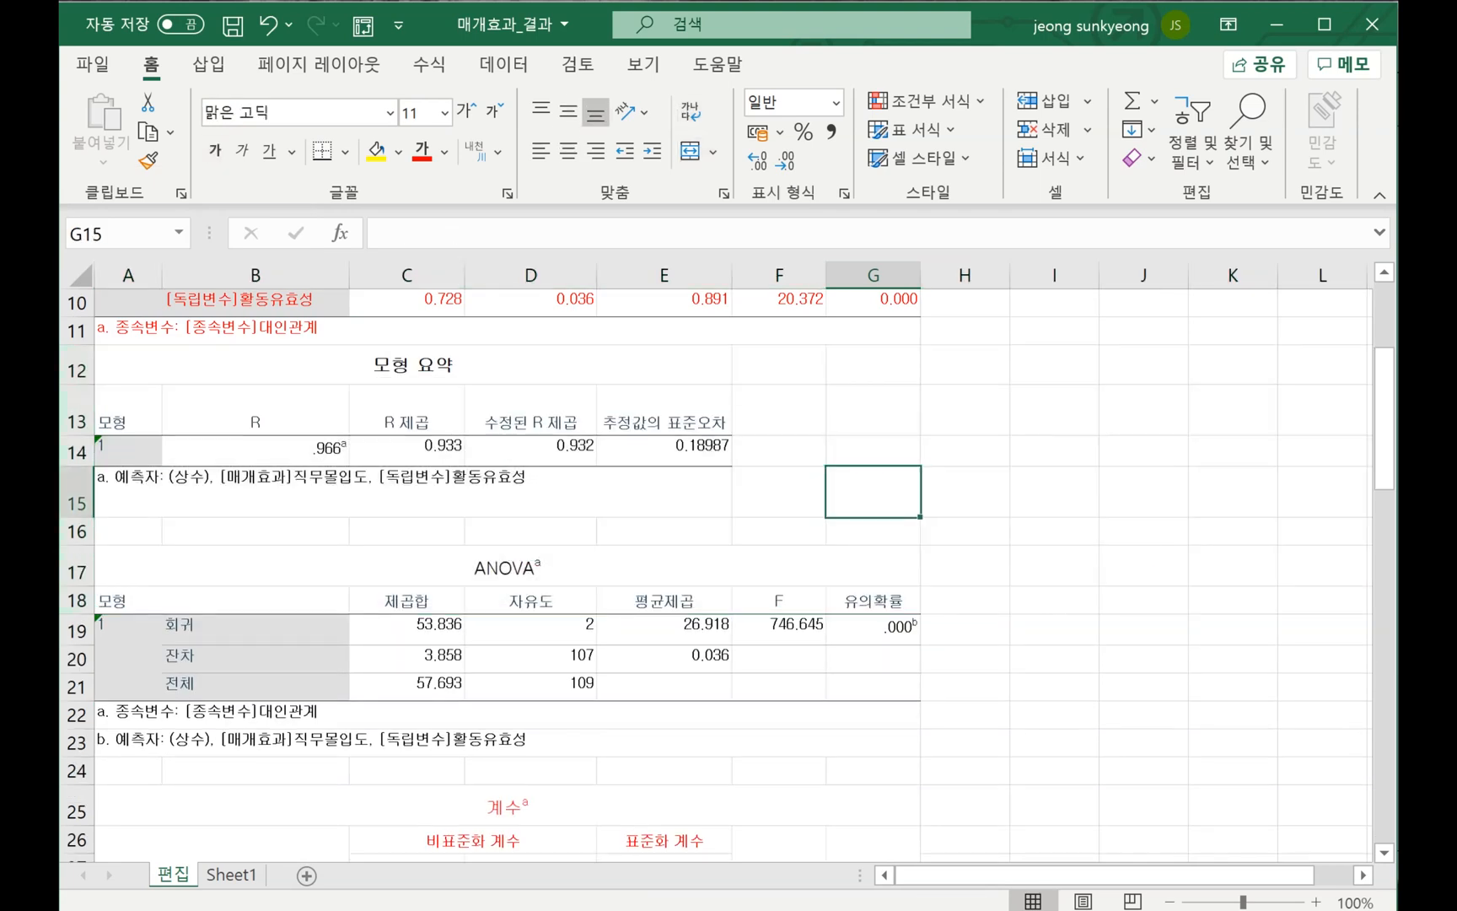
Move the third regression's R 제곱 and 수정된 R 제곱 cells from C13:D14 to H27, beside its 계수 table
left_click_drag(413, 415, 539, 450)
key("ctrl+c")
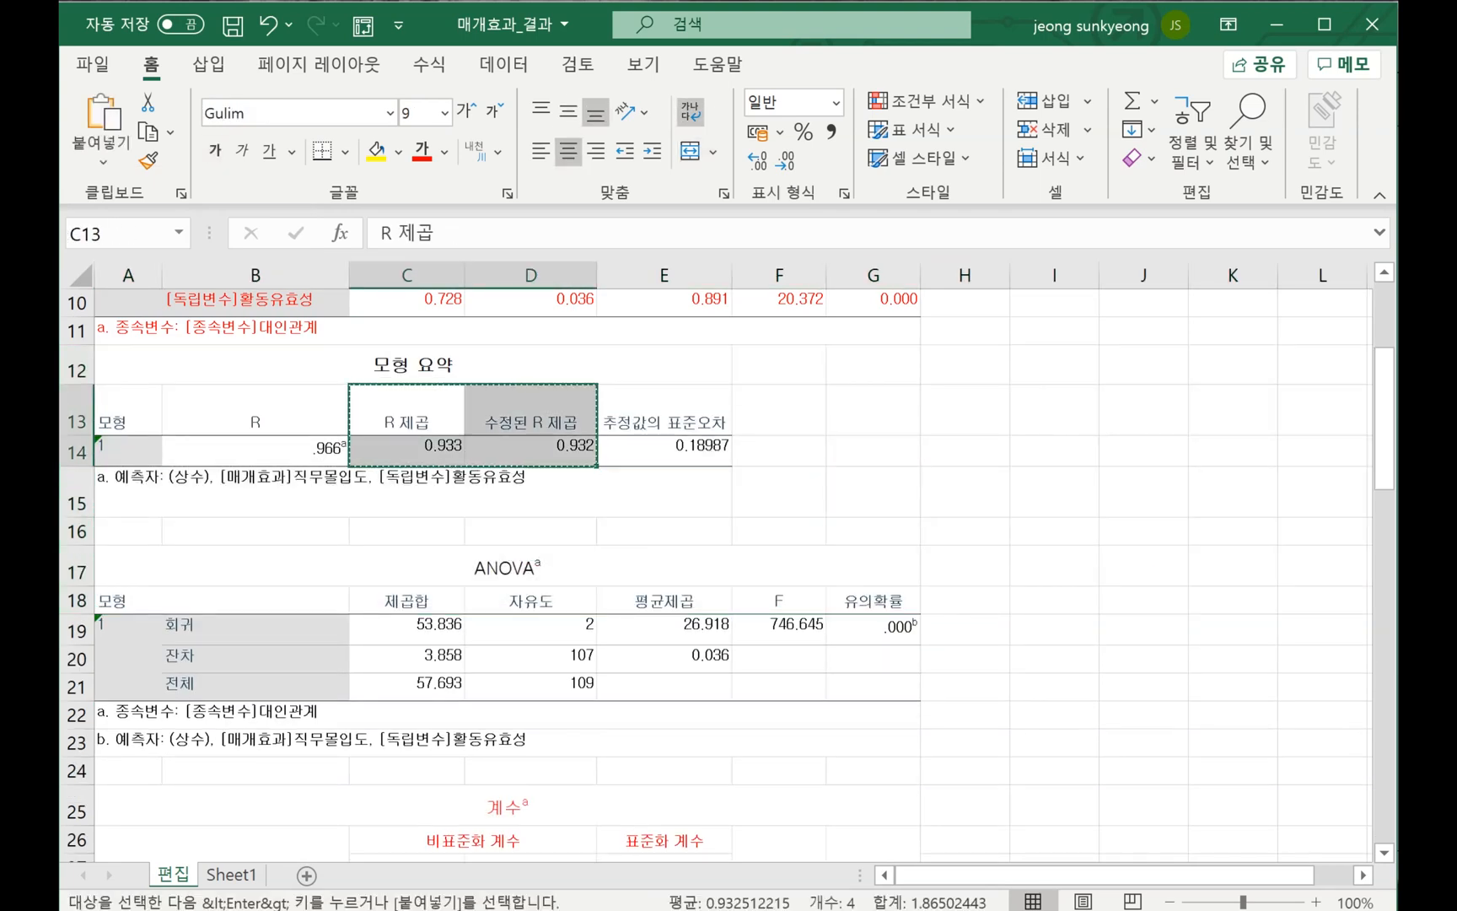
scroll(716, 557, "down", 2)
left_click(965, 639)
key("ctrl+v")
Move the third regression's F and 유의확률 cells from F18:G19 to J27
left_click_drag(779, 372, 877, 401)
key("ctrl+c")
left_click(1143, 639)
key("ctrl+v")
Delete rows 12–25, covering the third regression's 모형 요약 and ANOVA tables and its 계수 title
left_click_drag(77, 582, 76, 430)
scroll(716, 573, "up", 4)
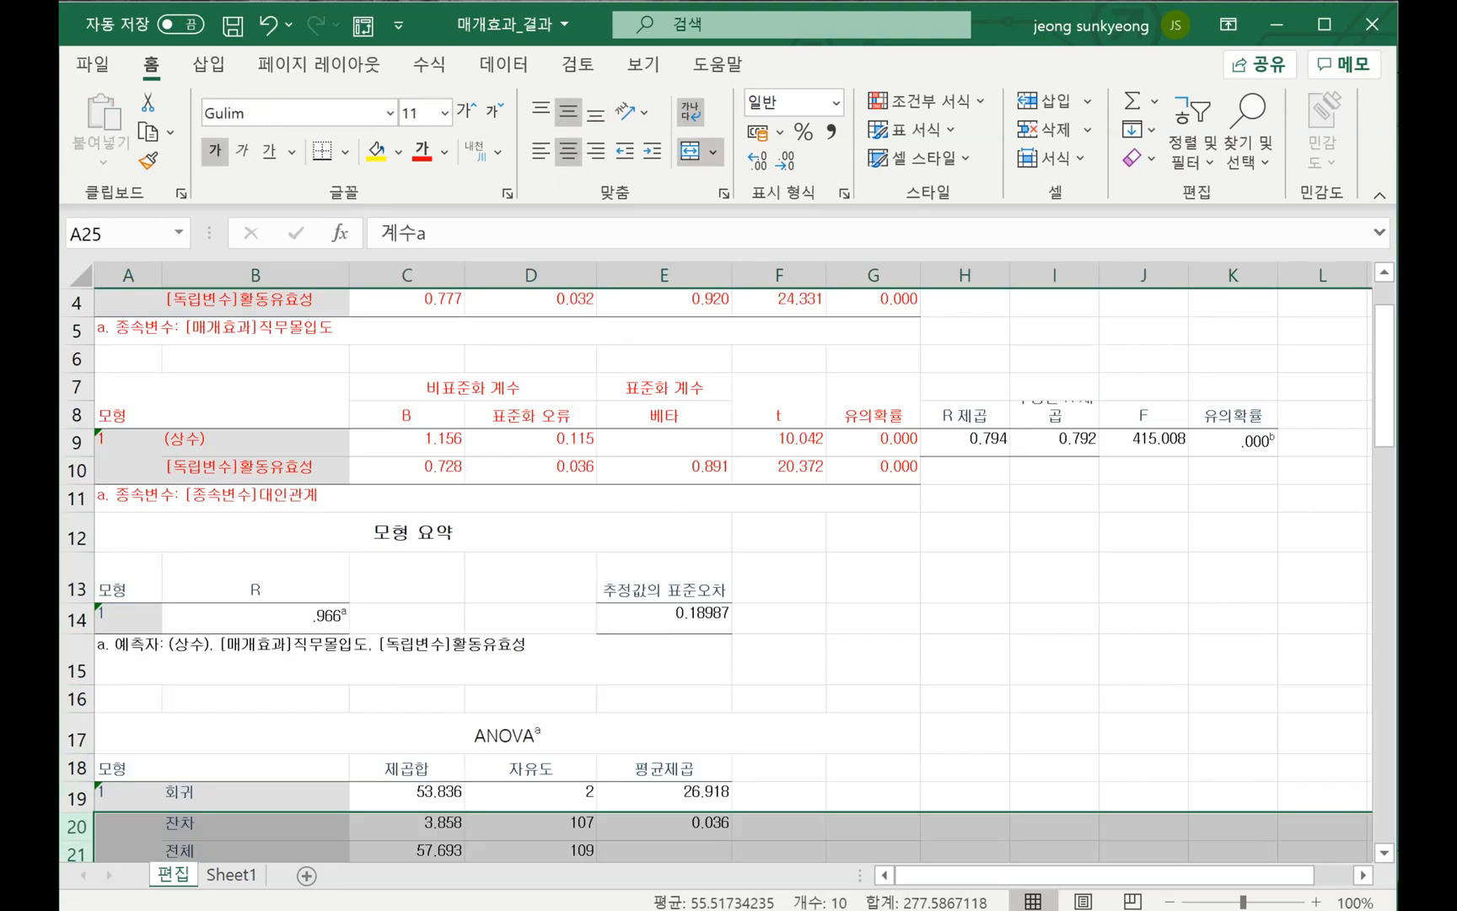
left_click(76, 538, "shift")
right_click(77, 538)
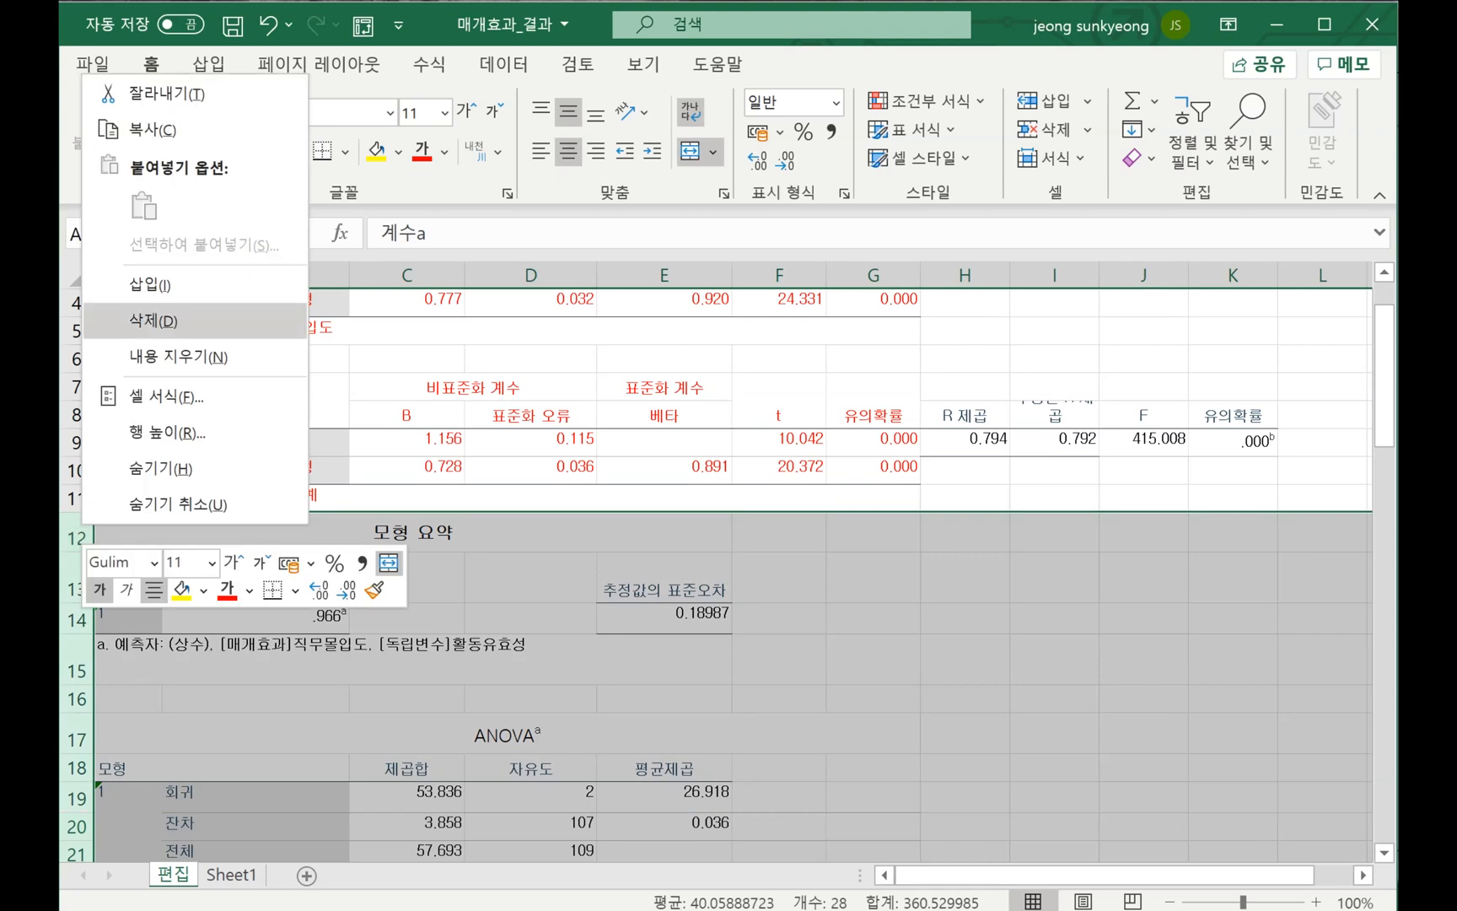
left_click(155, 321)
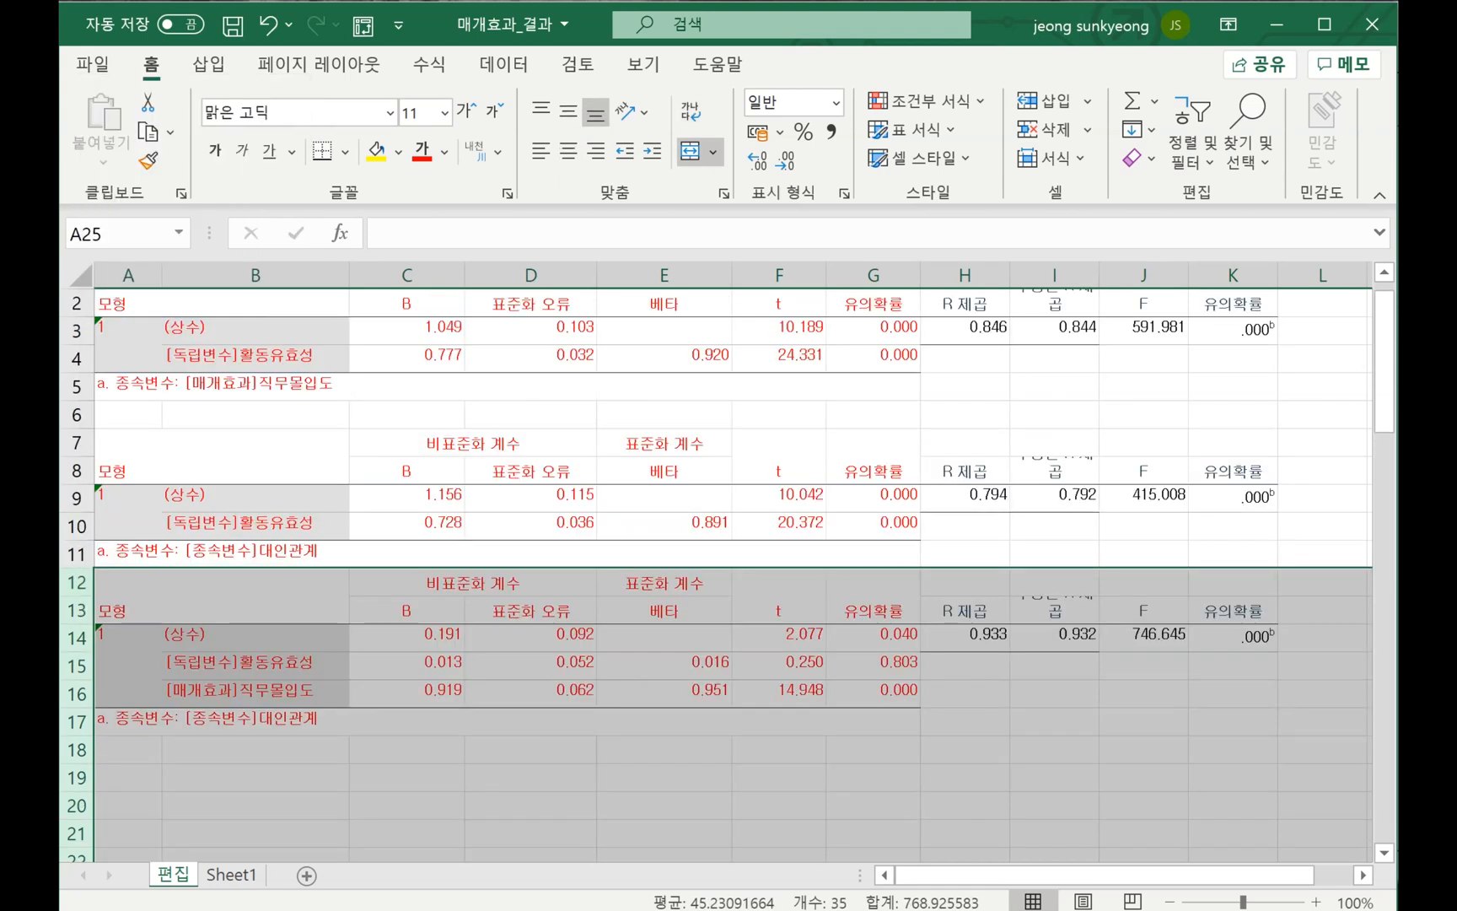
Delete rows 5–8, the first regression's 종속변수 footnote, the blank row and the second table's headers
left_click(255, 415)
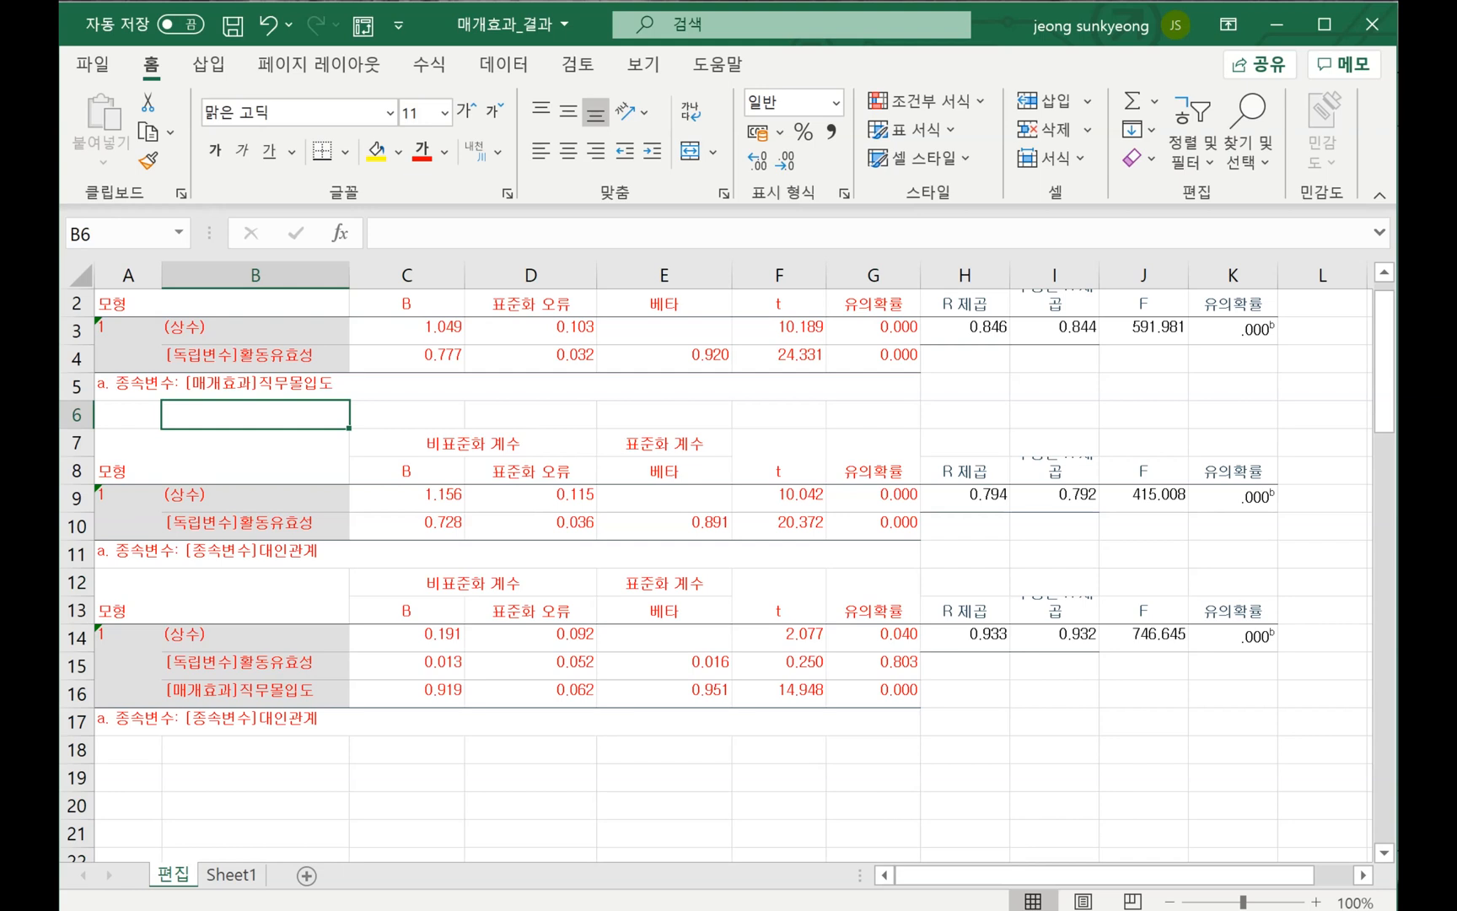
left_click(256, 387)
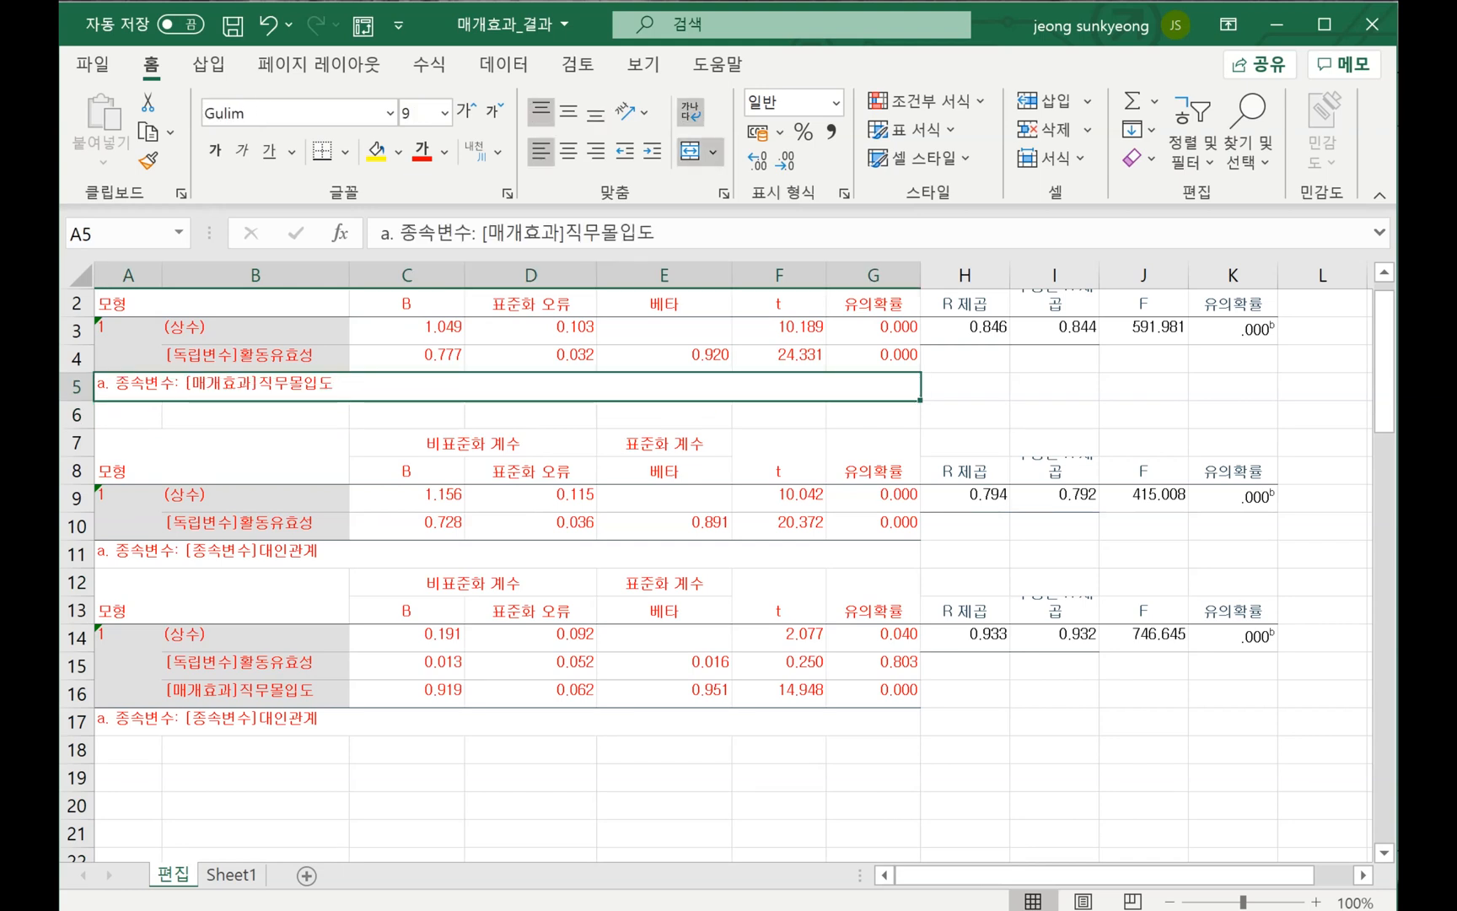
left_click(255, 693)
left_click(255, 722)
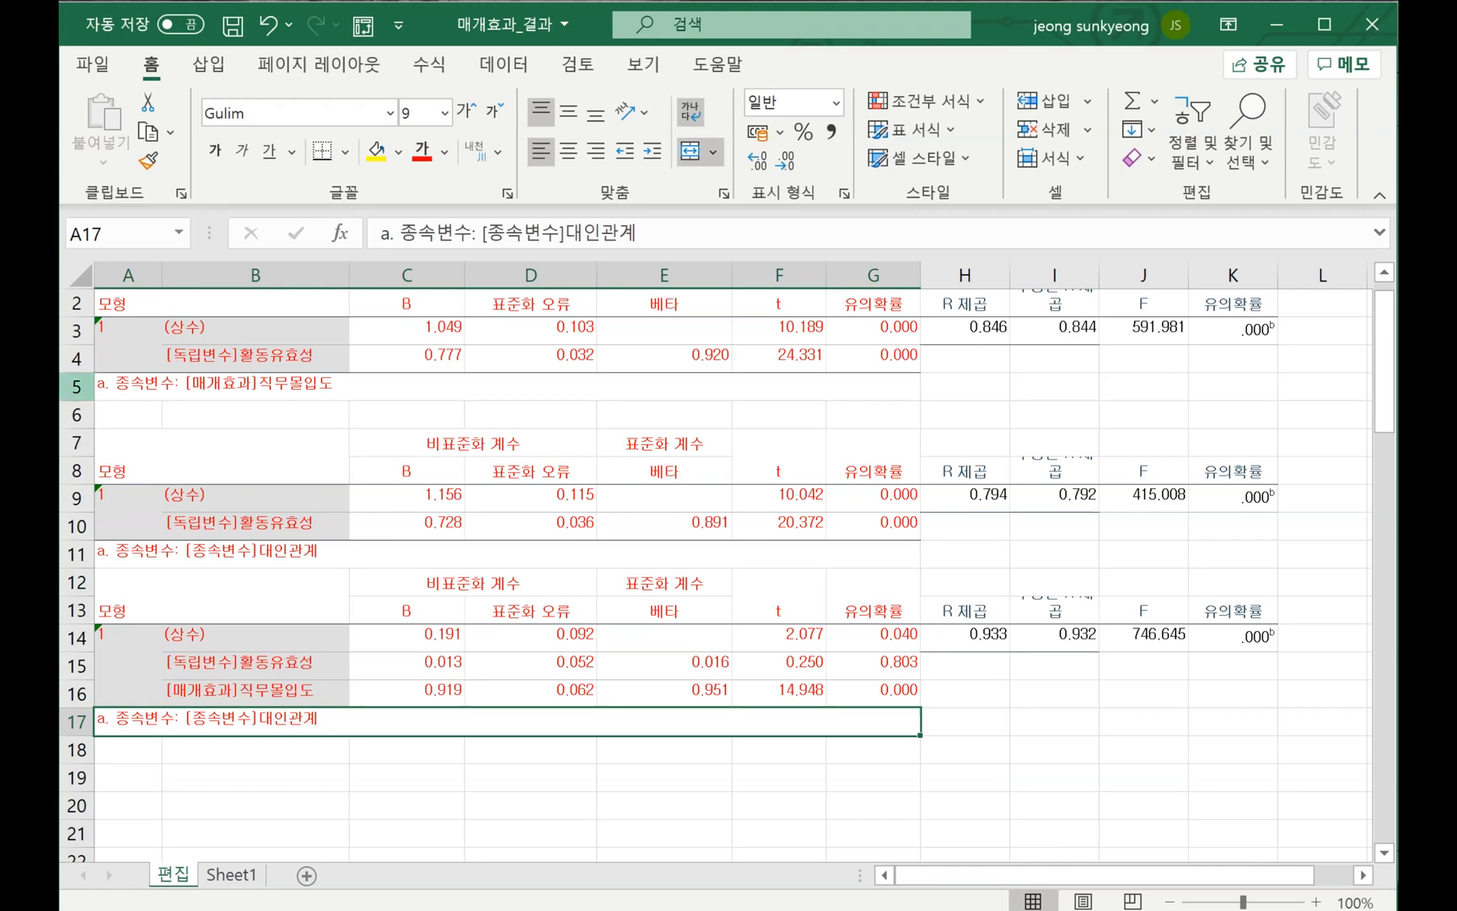
left_click(77, 387)
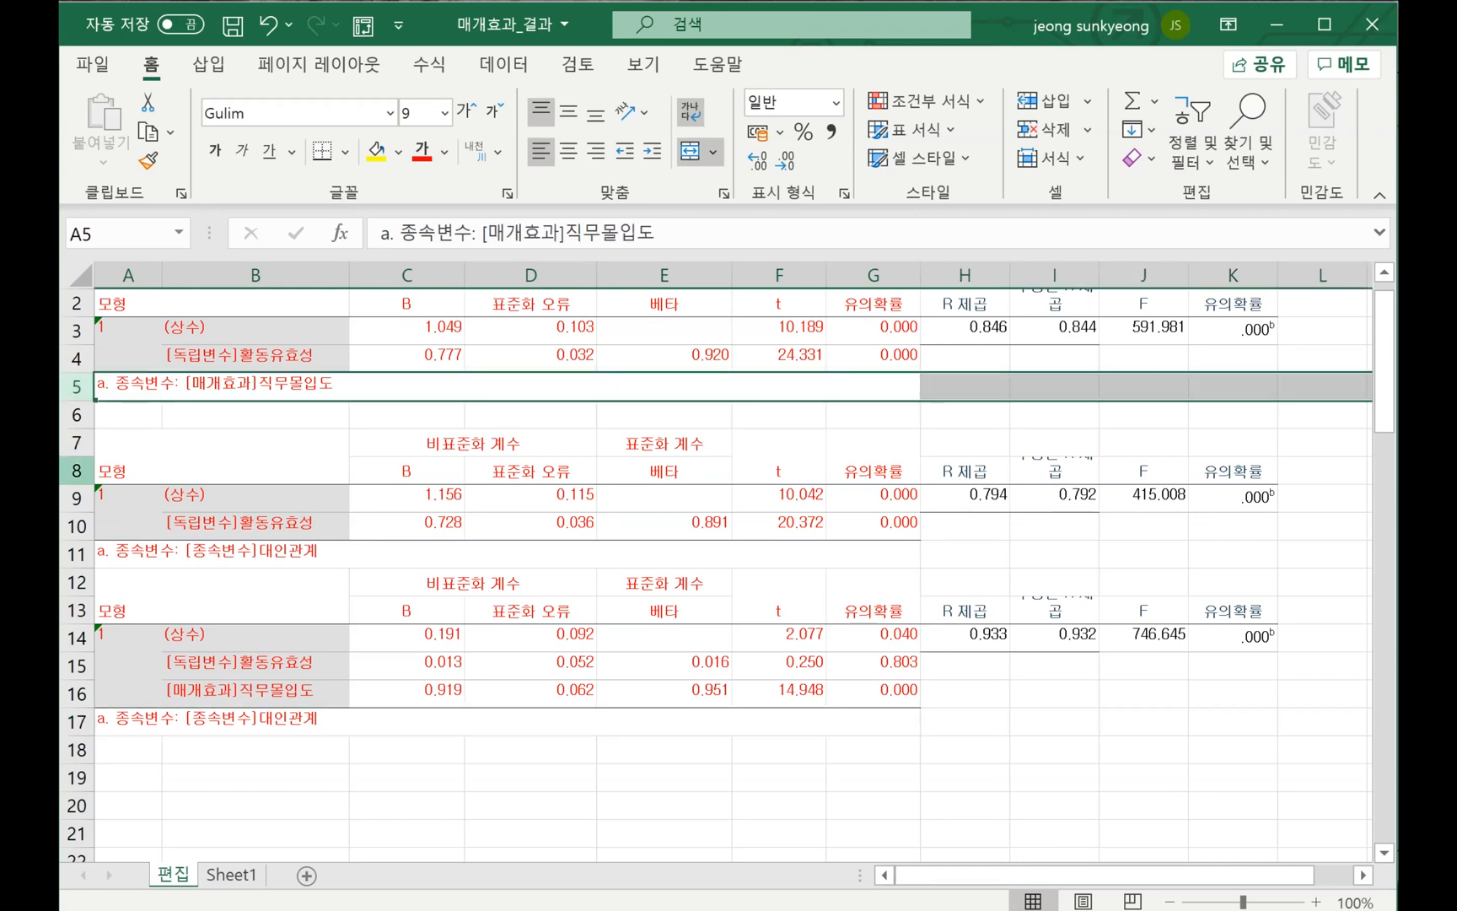
left_click(76, 471, "shift")
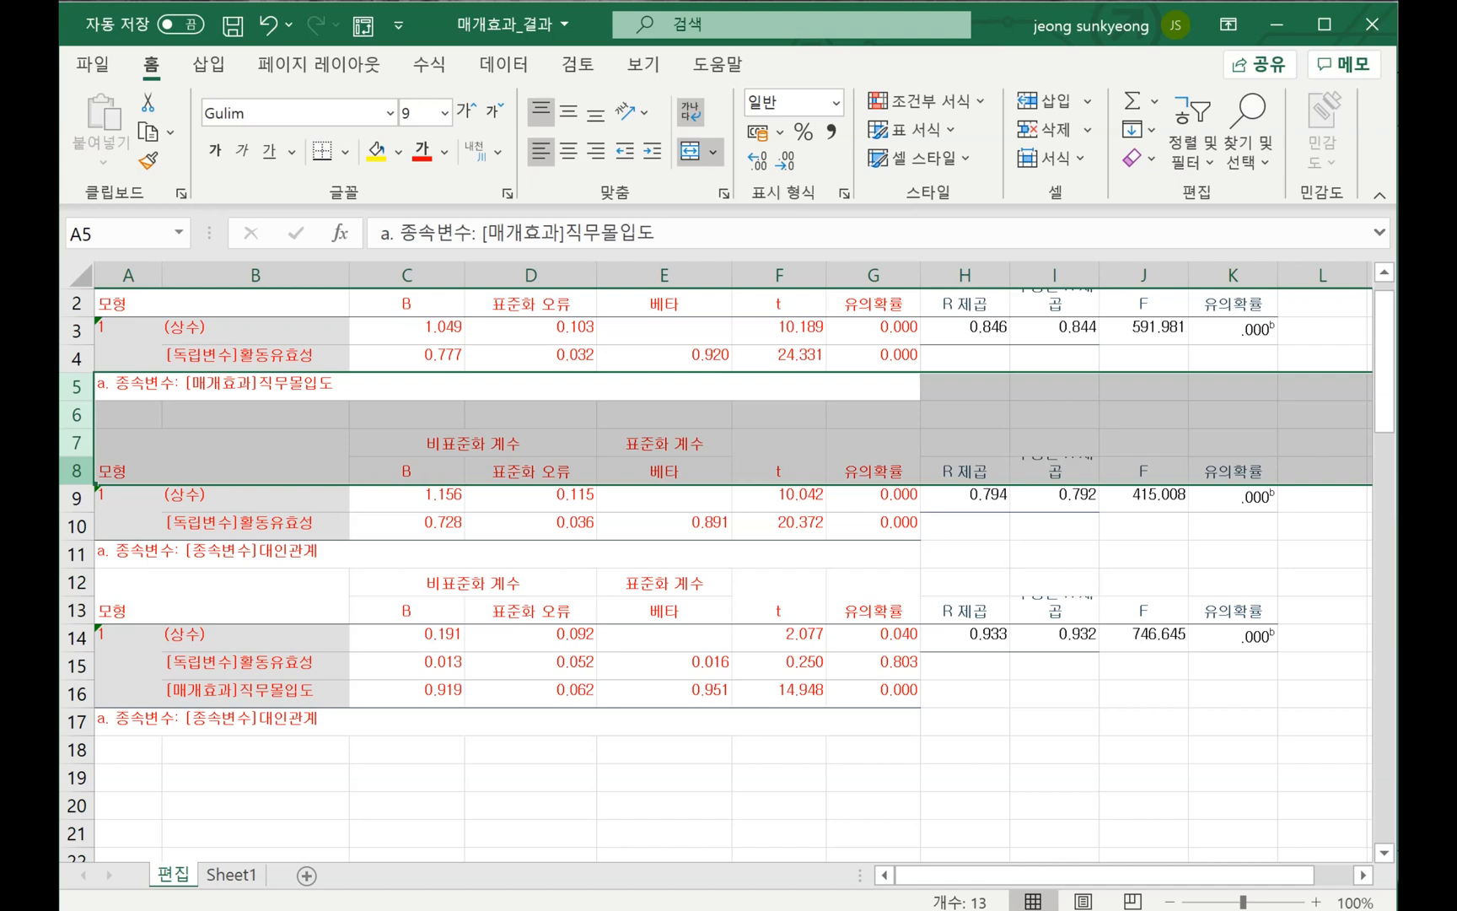
right_click(77, 471)
left_click(126, 263)
Delete rows 7–9, the second regression's 종속변수 footnote and the third table's headers
left_click(76, 442)
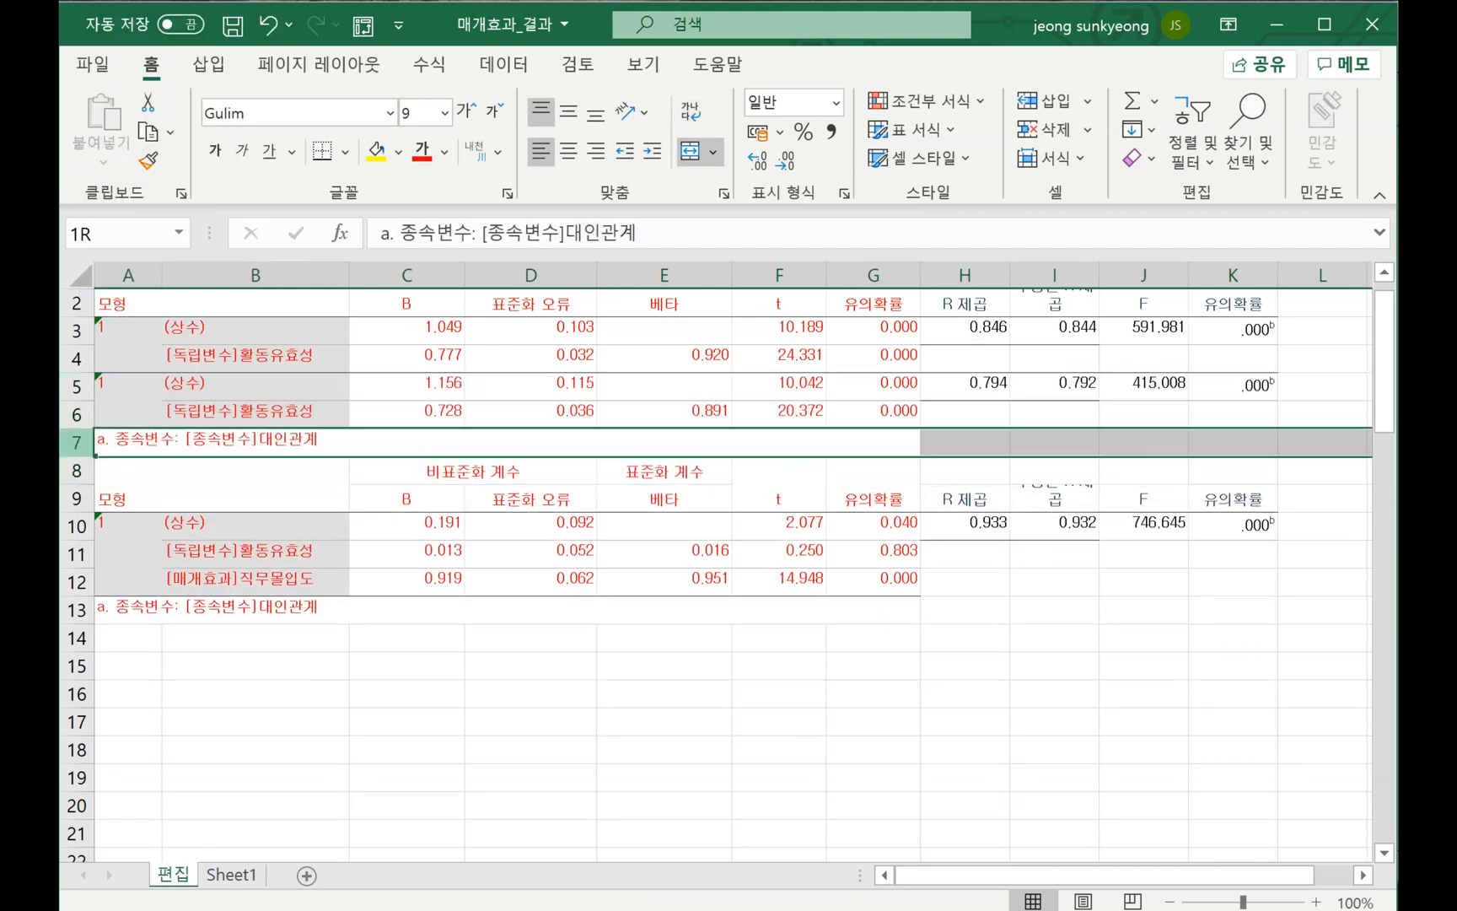
left_click(77, 499, "shift")
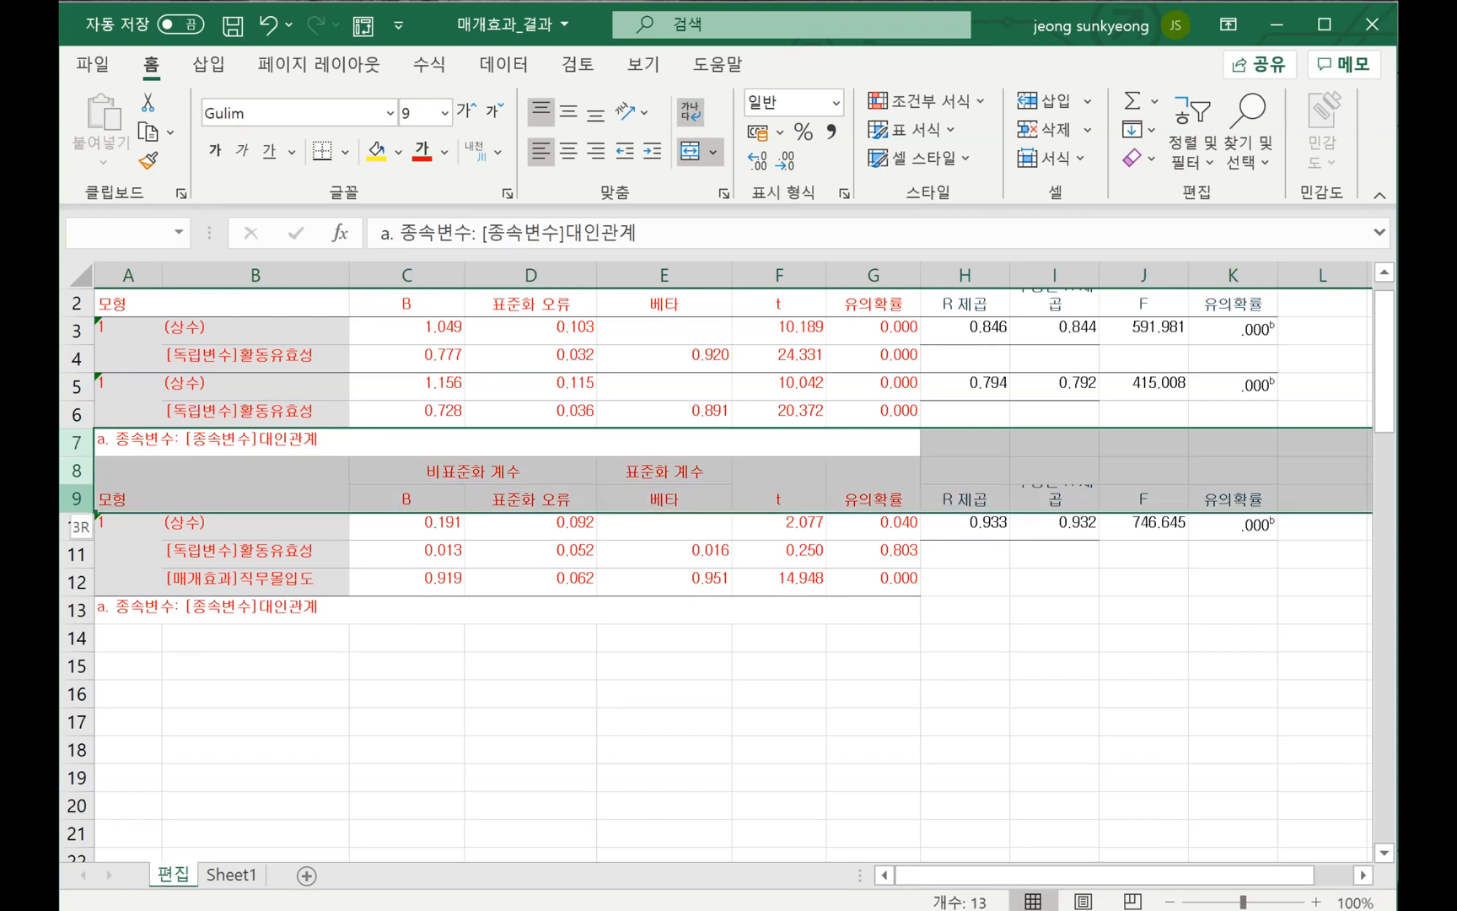
right_click(77, 498)
left_click(127, 287)
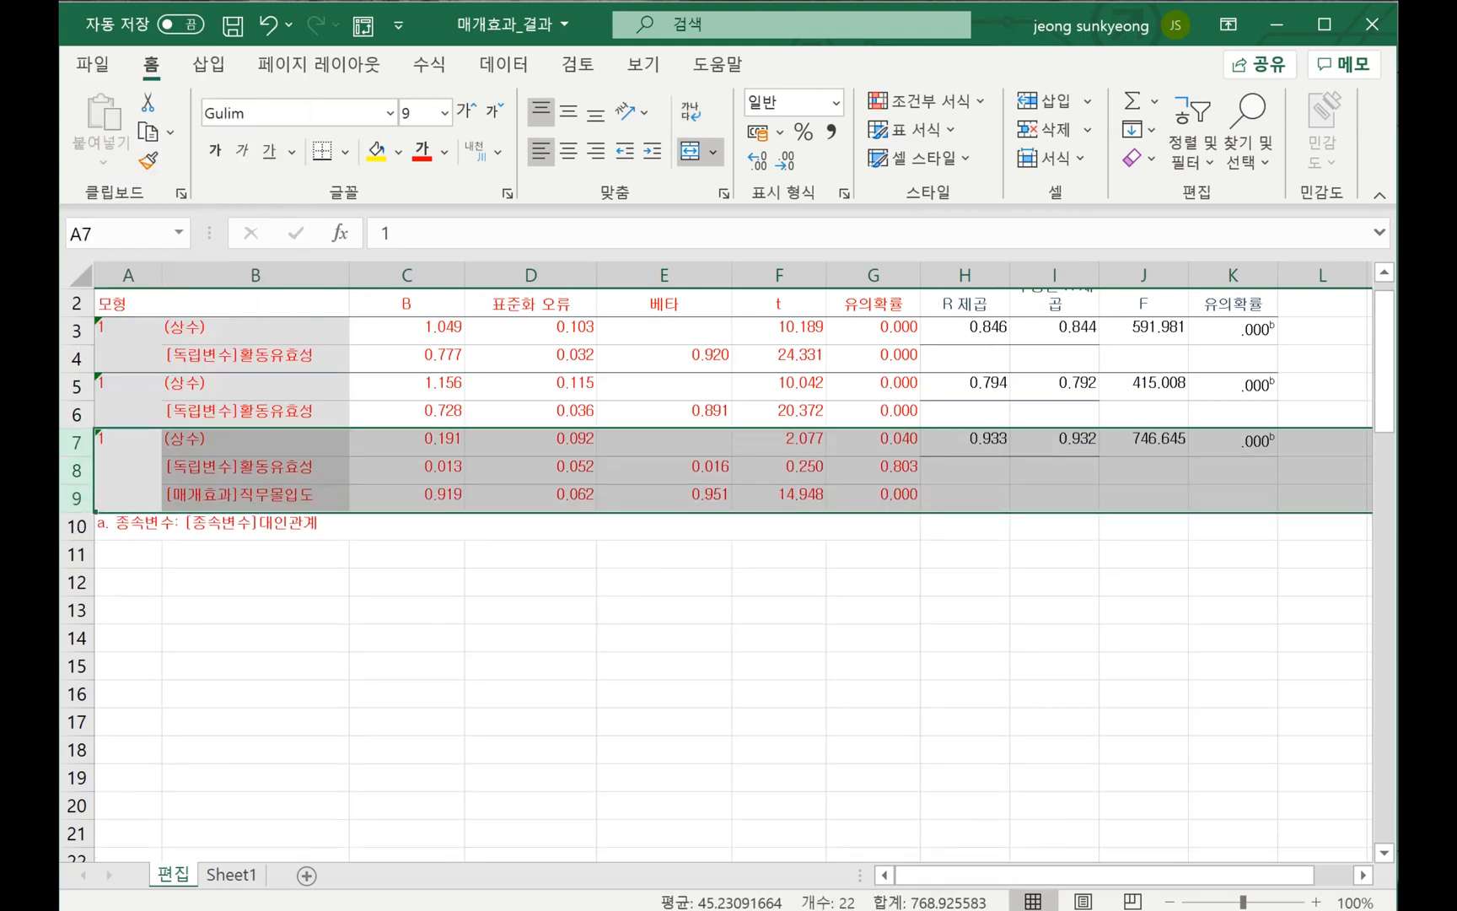
Delete row 10 containing the last 종속변수 footnote under the stacked coefficients
left_click(407, 554)
right_click(77, 526)
left_click(135, 315)
left_click(406, 610)
Examine the 활동유효성 and 직무몰입도 predictor rows of the three stacked regressions
left_click(255, 414)
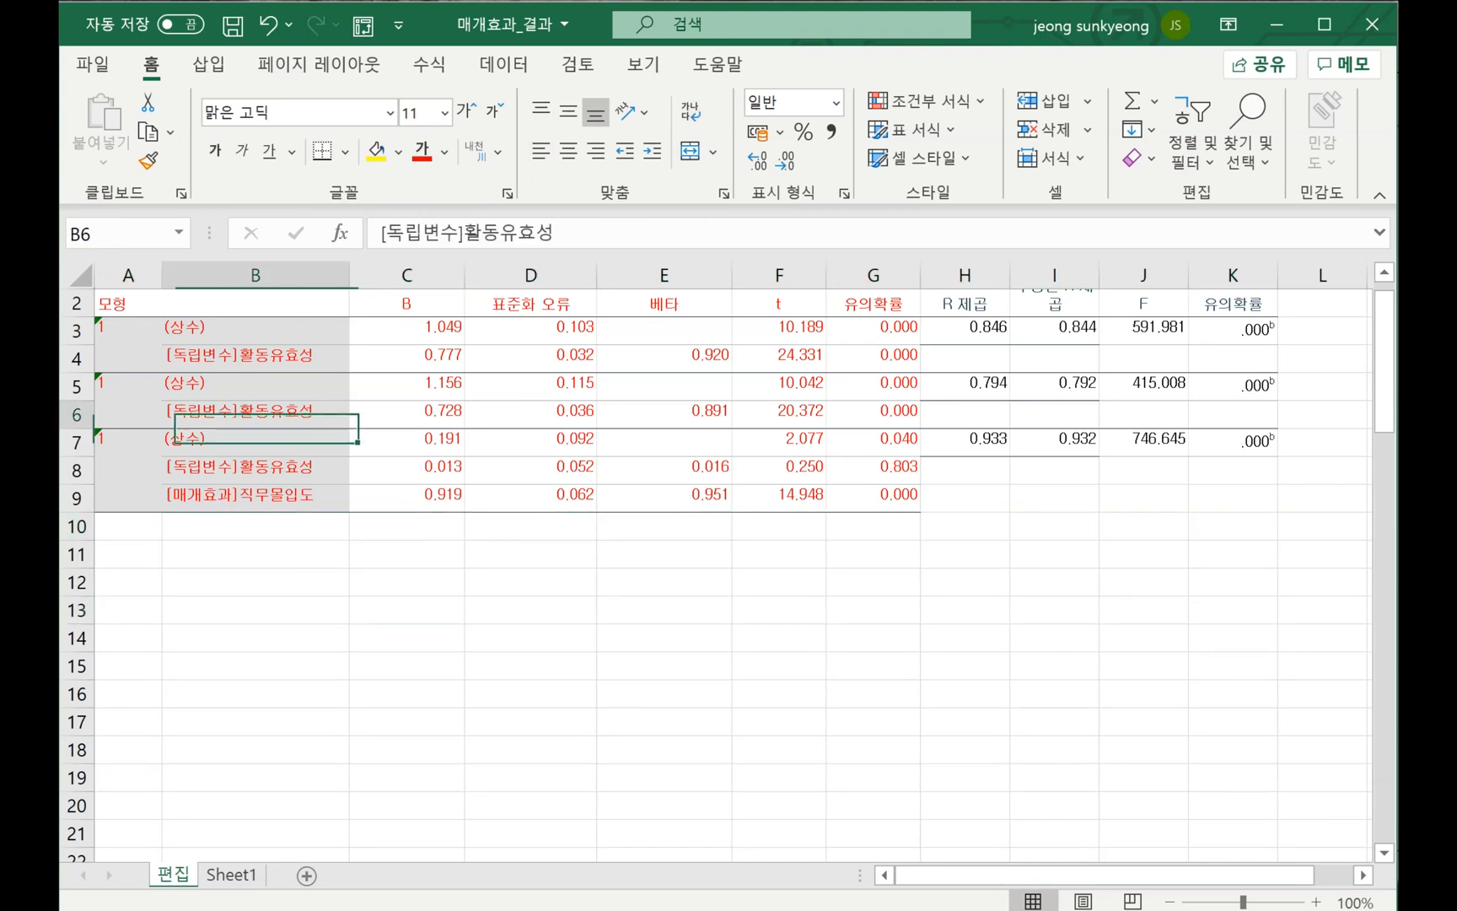
left_click(255, 358)
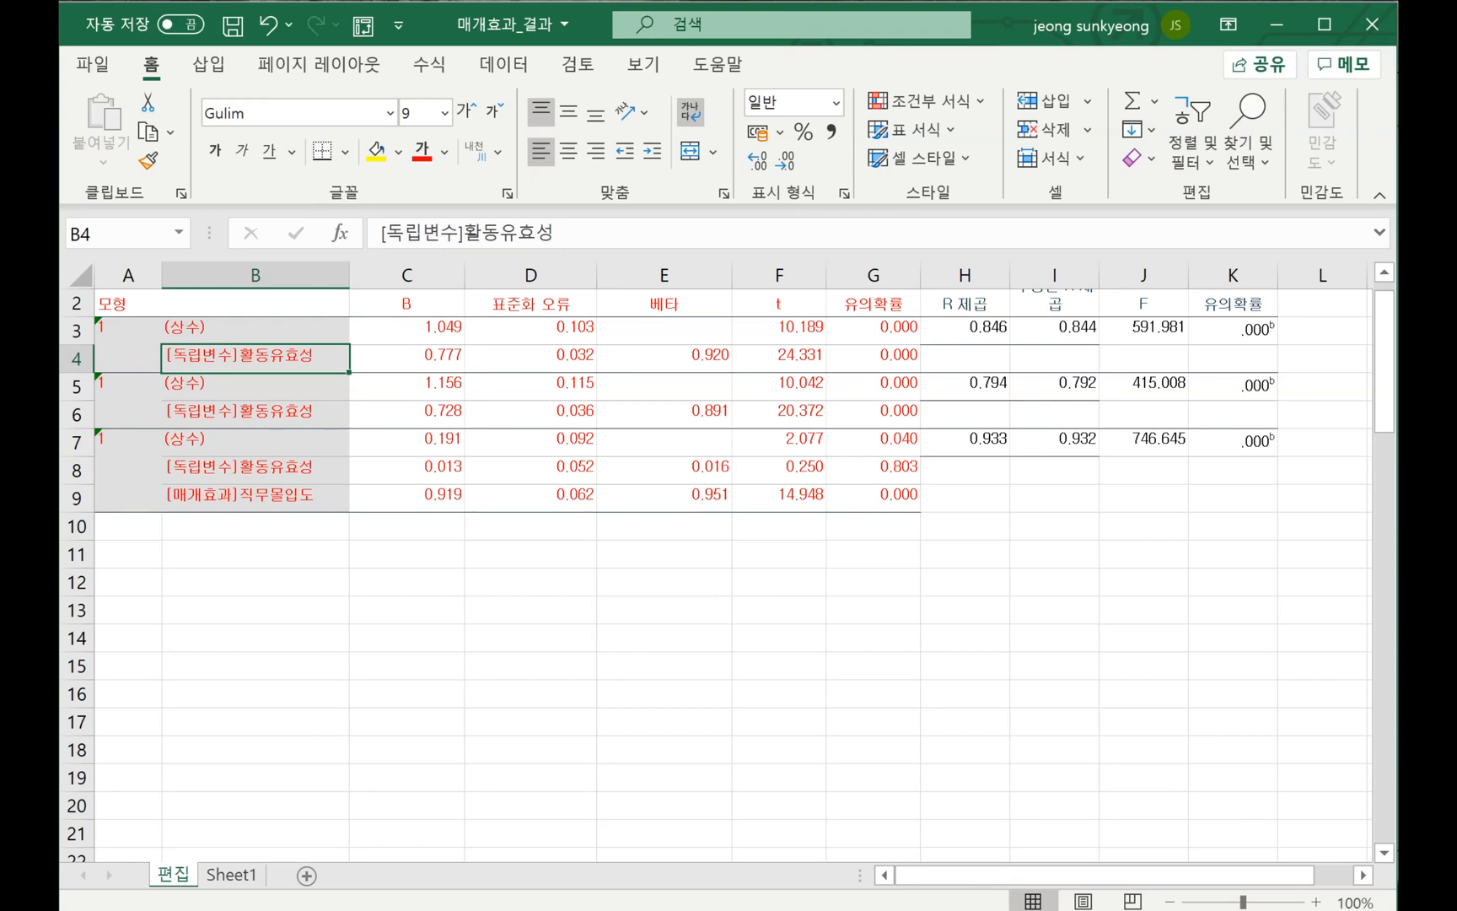
key("Down")
key("Down")
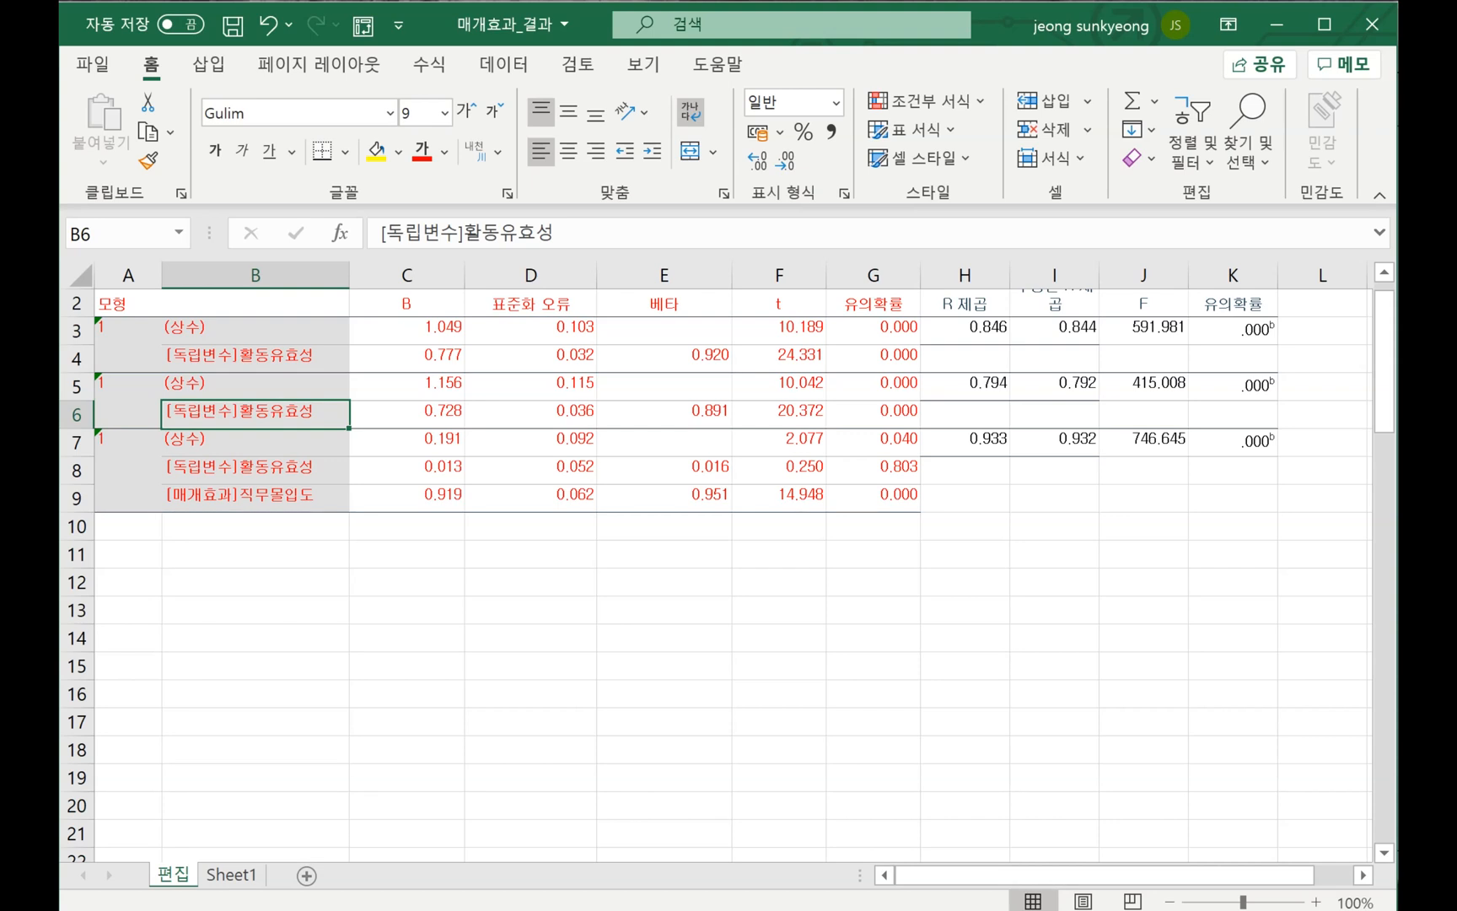
scroll(714, 573, "up", 1)
left_click(256, 525)
left_click(256, 498)
left_click(255, 526)
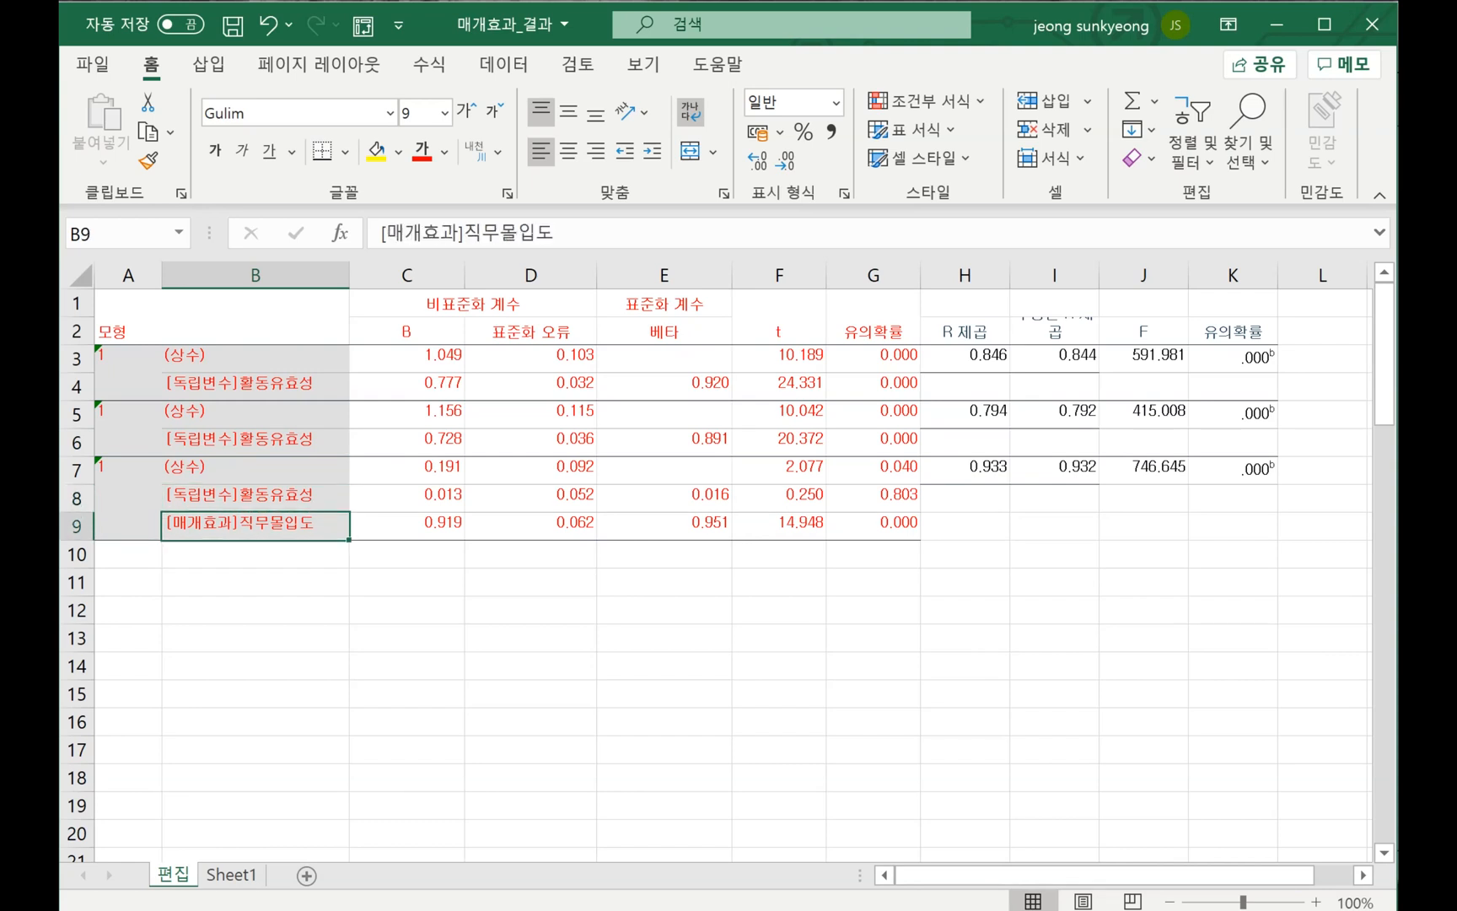
Insert a blank column H before the R 제곱 column and widen it to hold combined model statistics
left_click_drag(965, 332, 1233, 359)
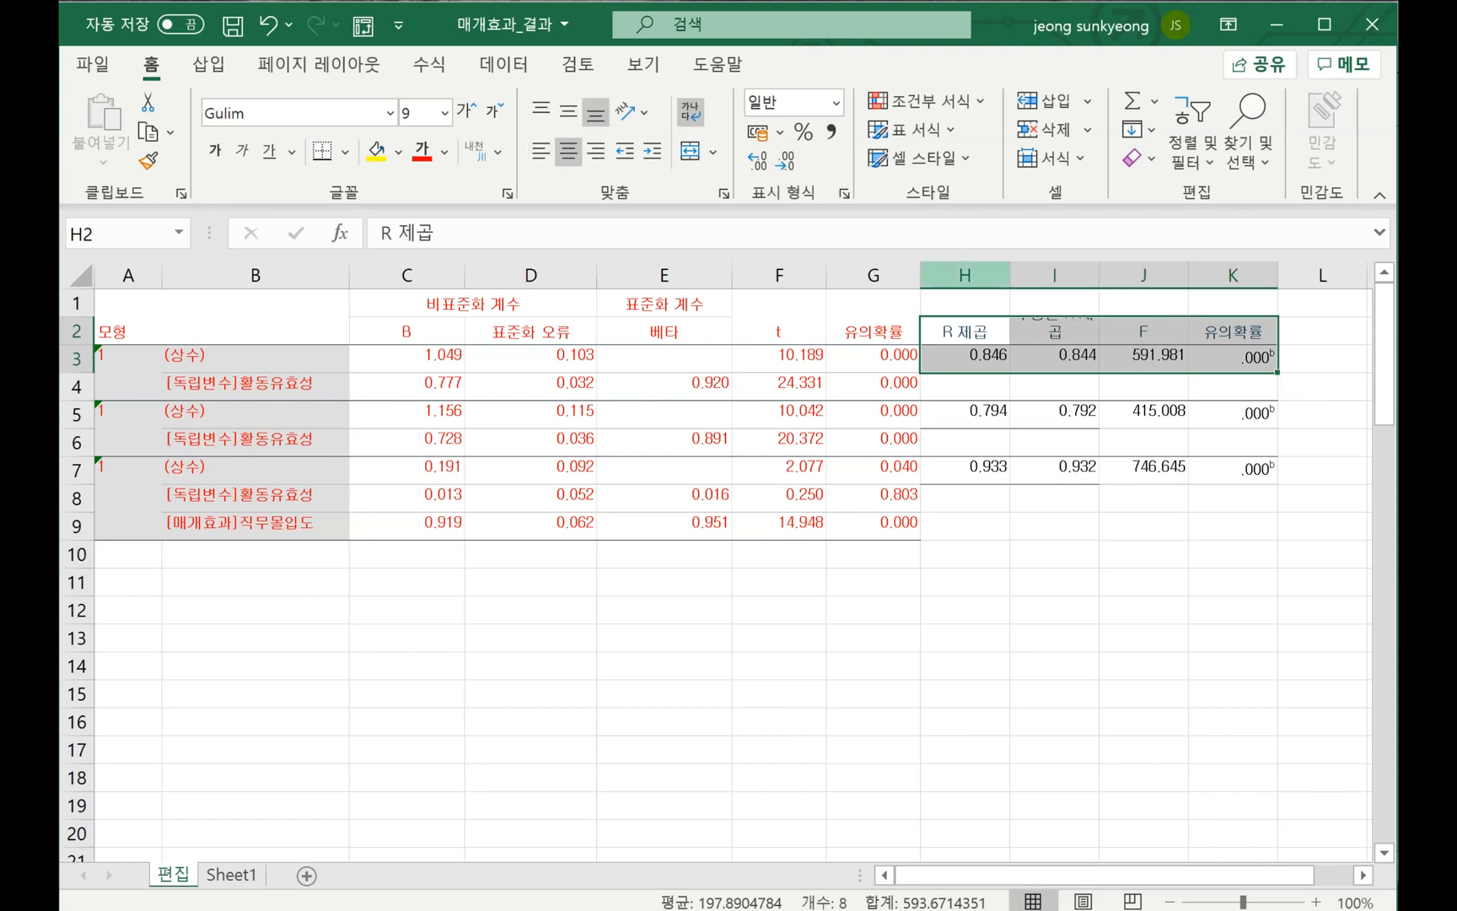
right_click(962, 275)
left_click(1072, 484)
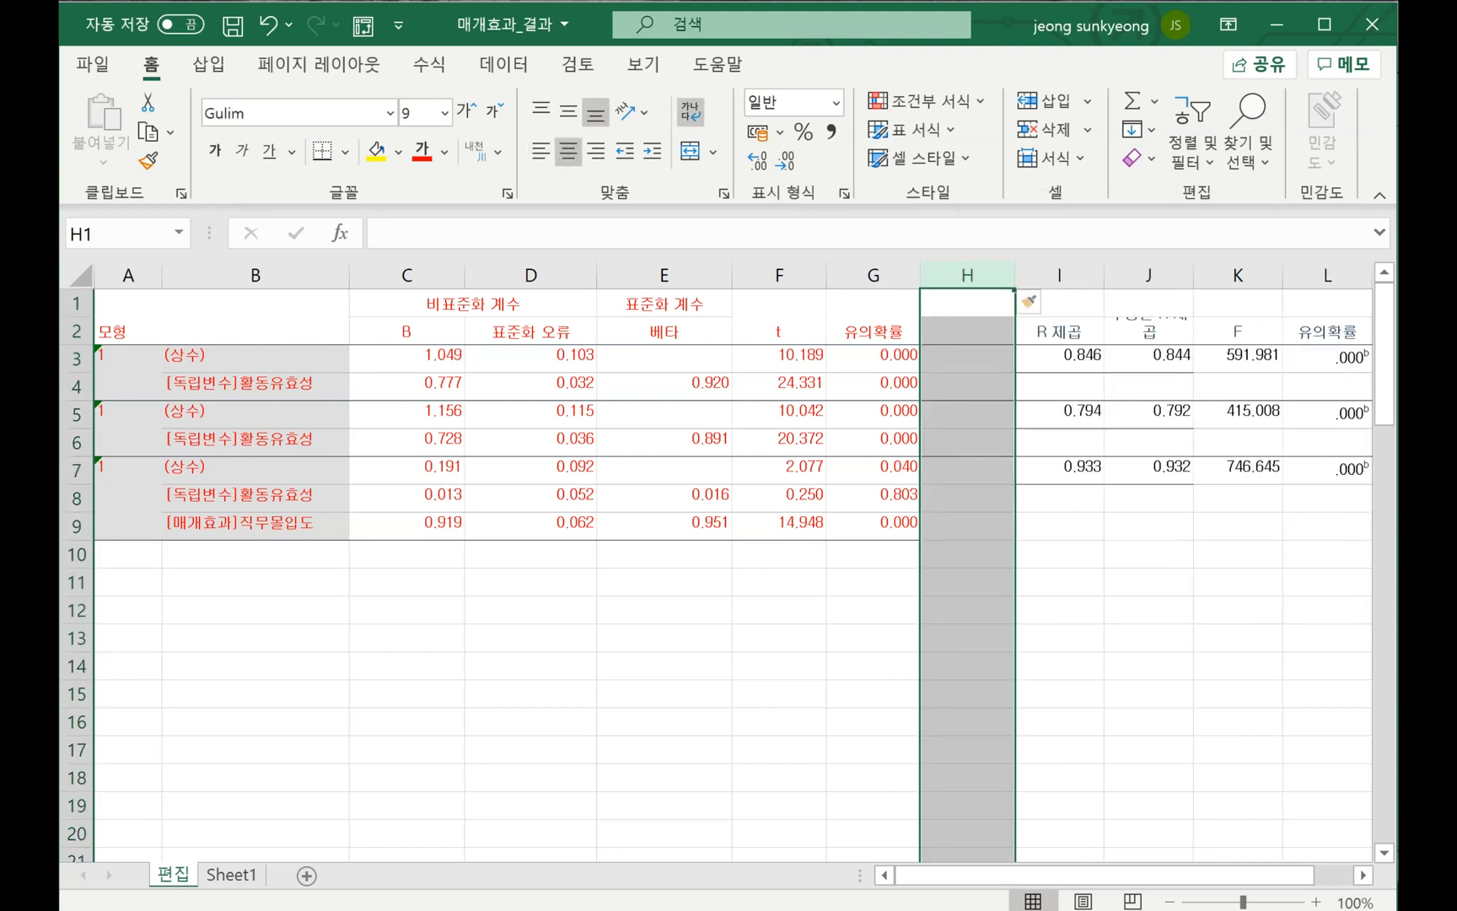
left_click_drag(1015, 275, 1163, 275)
Copy the first regression's statistics in I2:L3 into the 강의일정 memo in Notepad, below the 매개효과 notes
left_click_drag(1129, 875, 1199, 875)
left_click_drag(954, 332, 1222, 361)
key("ctrl+c")
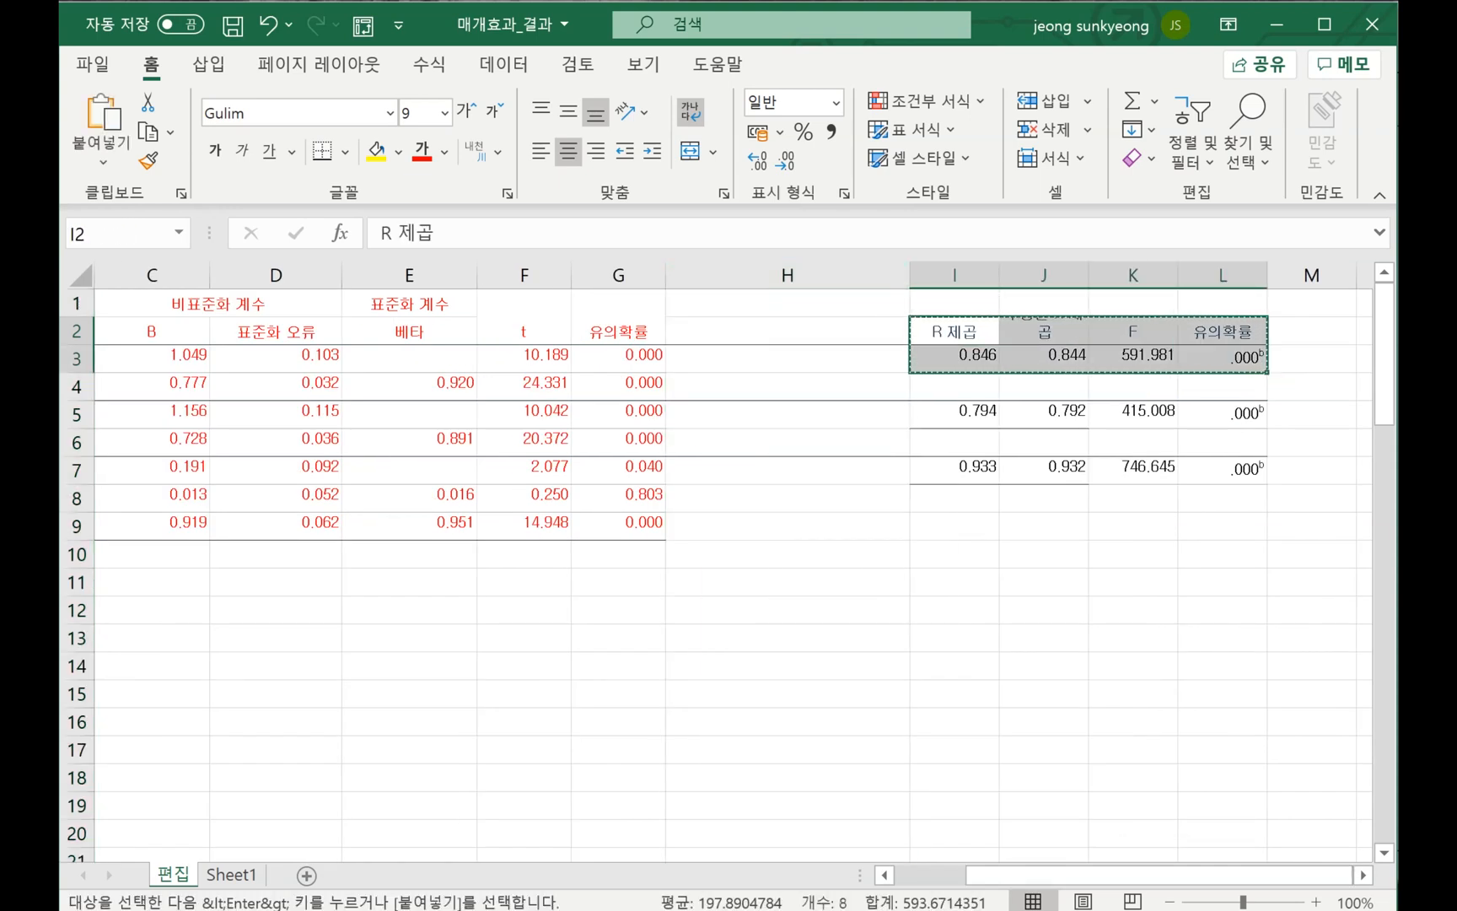
key("alt+Tab")
left_click(122, 688)
key("ctrl+v")
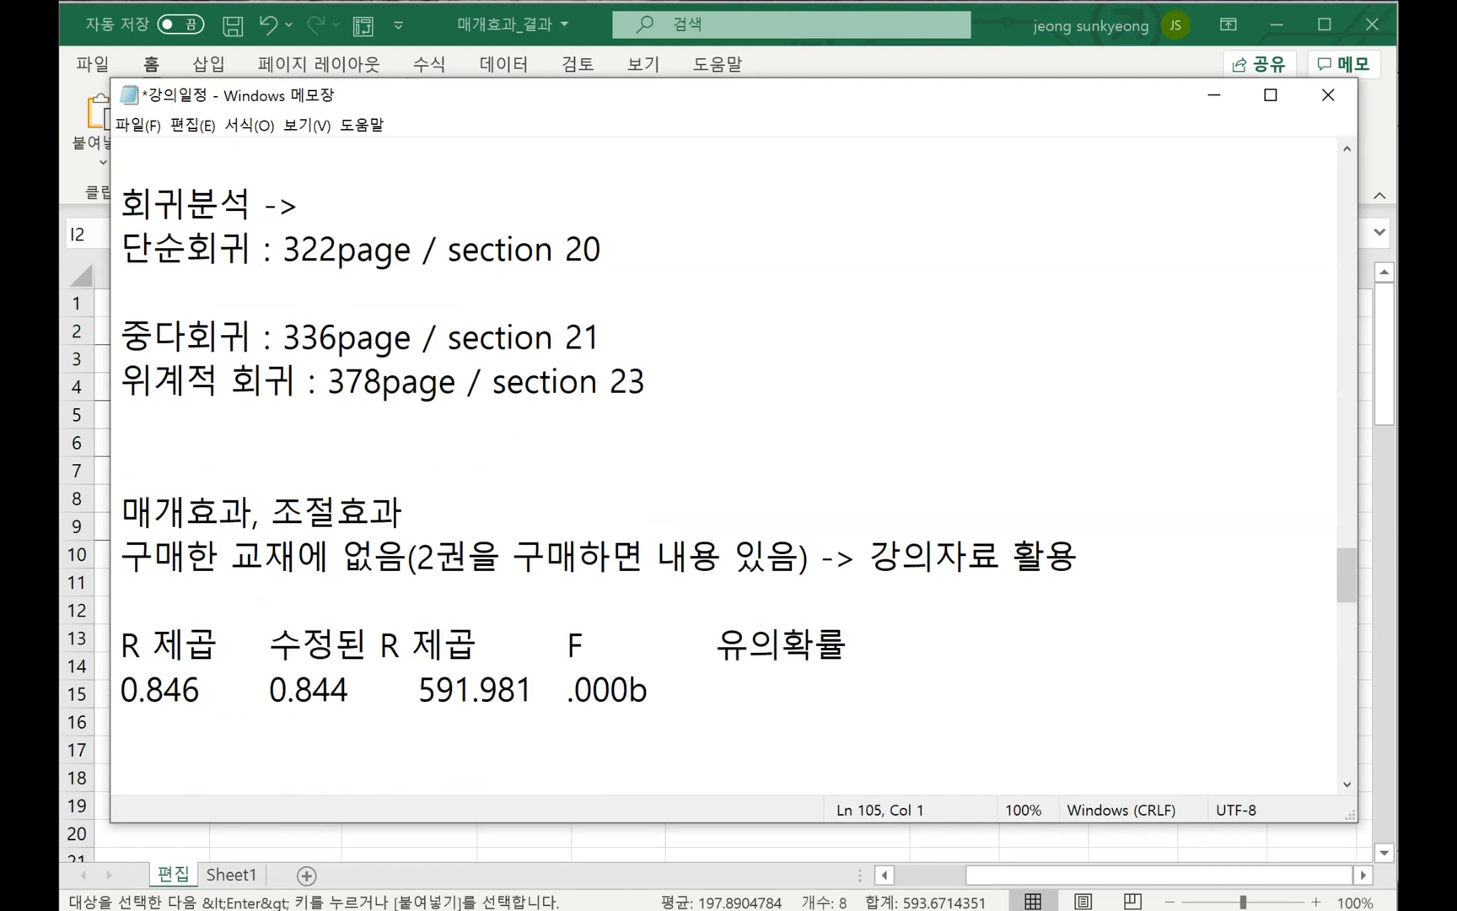
Combine the R 제곱 label and its value into "R 제곱=0.846" on the first pasted line
left_click_drag(201, 691, 120, 690)
key("ctrl+x")
left_click(219, 646)
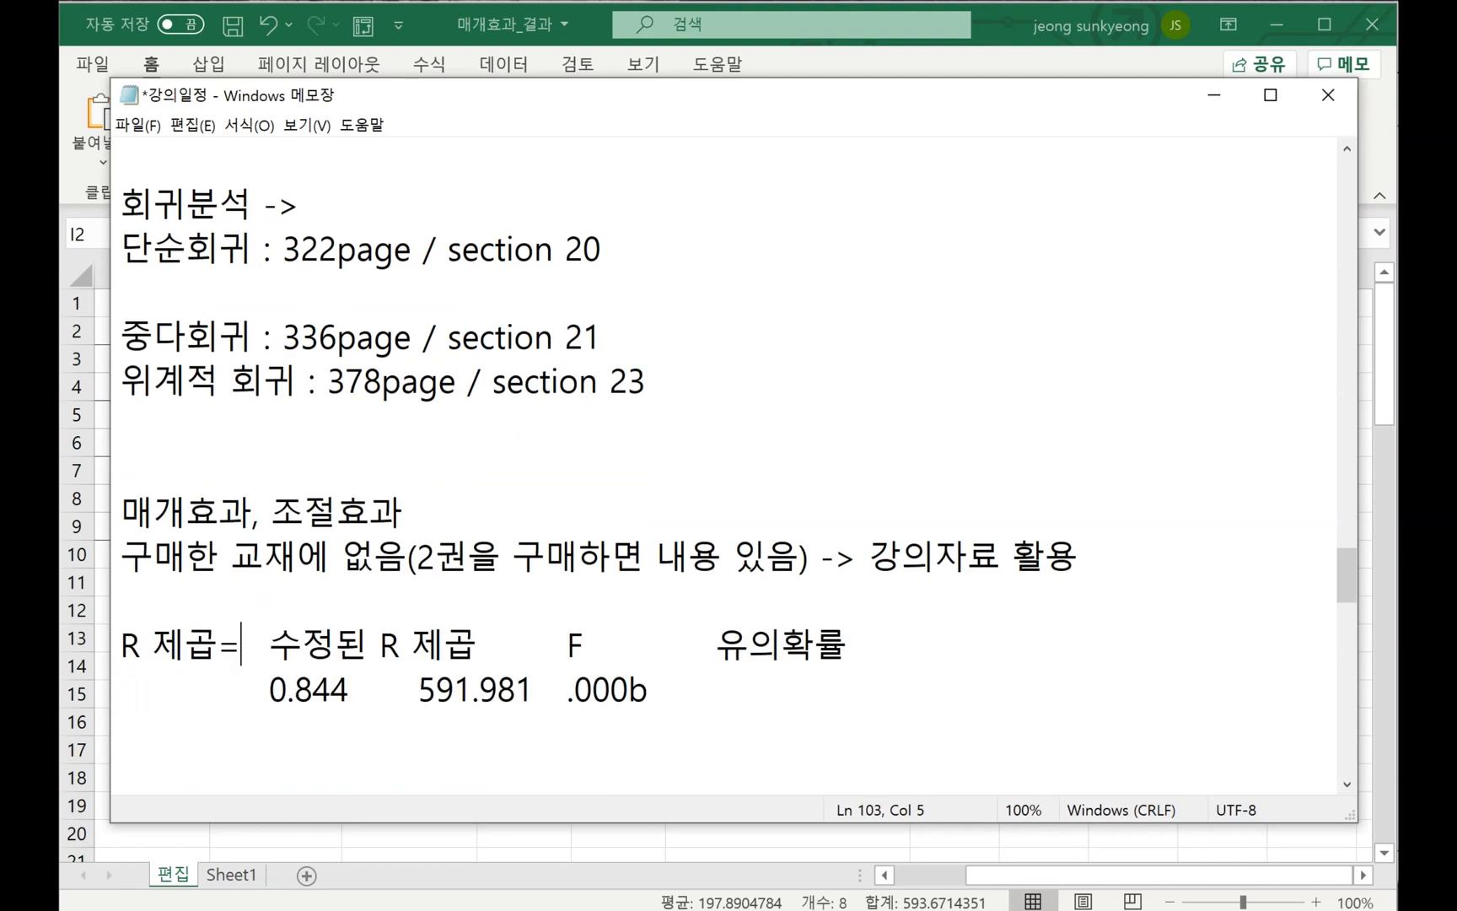
type("=")
key("ctrl+v")
Move the 수정된 R 제곱 label in front of its value on the second line as "수정된 R 제곱=0.844"
left_click(349, 690)
left_click_drag(626, 646, 419, 645)
key("ctrl+x")
left_click_drag(268, 690, 121, 691)
key("ctrl+v")
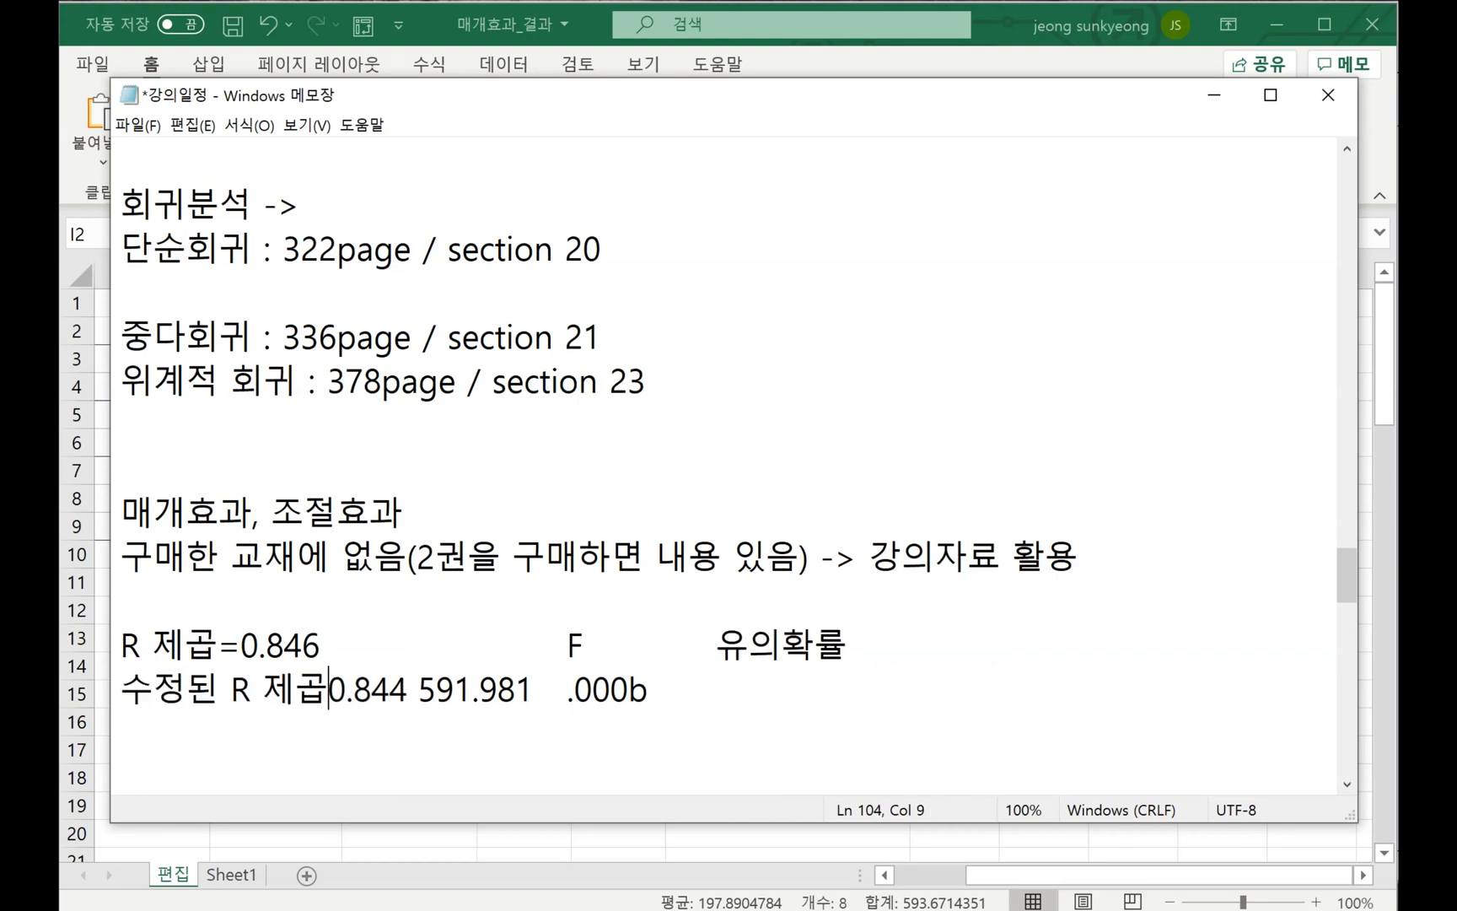
type("=")
Join the F label with its value as "F=591.981" on the first pasted line
left_click(582, 646)
type("=")
left_click_drag(682, 690, 566, 691)
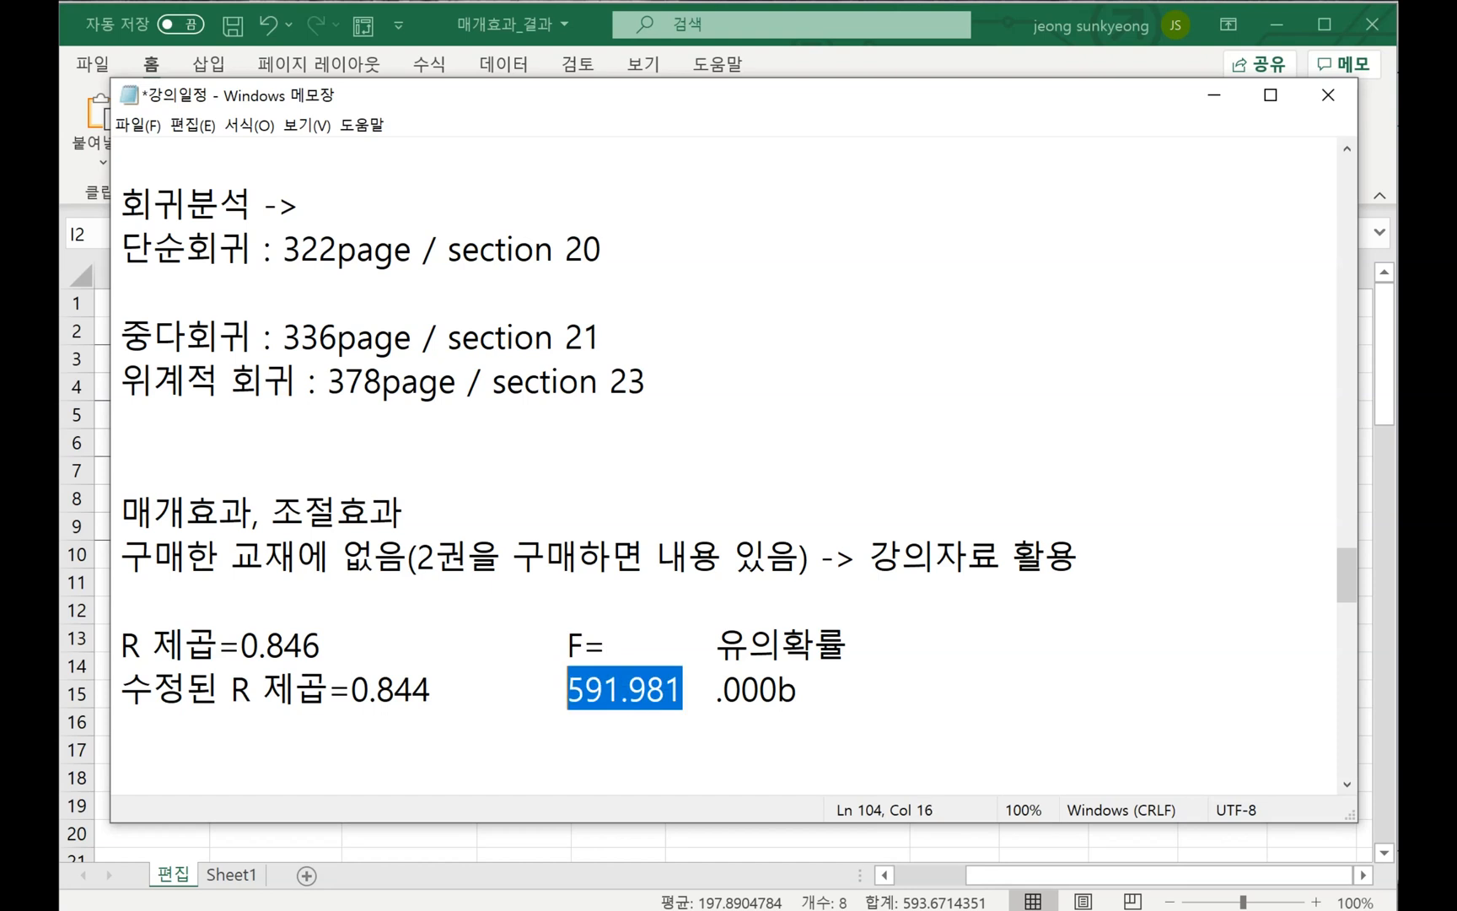
key("ctrl+x")
left_click(606, 646)
key("ctrl+v")
Move the F expression to a third line and extend it to "F(p)=591.981(.000)"
left_click_drag(722, 646, 566, 645)
key("ctrl+x")
left_click(123, 734)
key("ctrl+v")
left_click(137, 733)
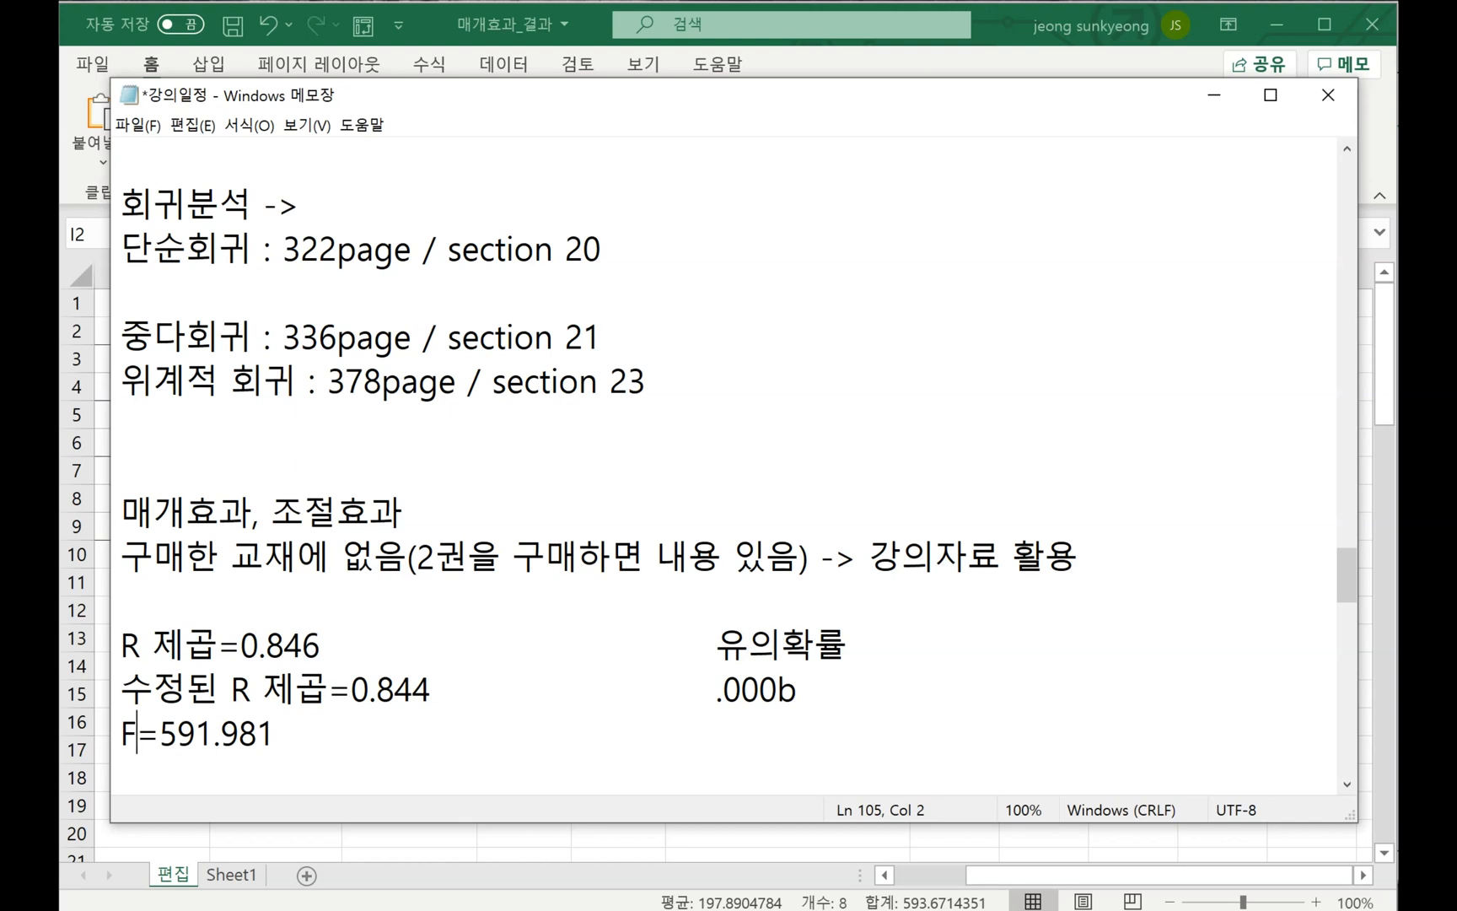
type("(p)")
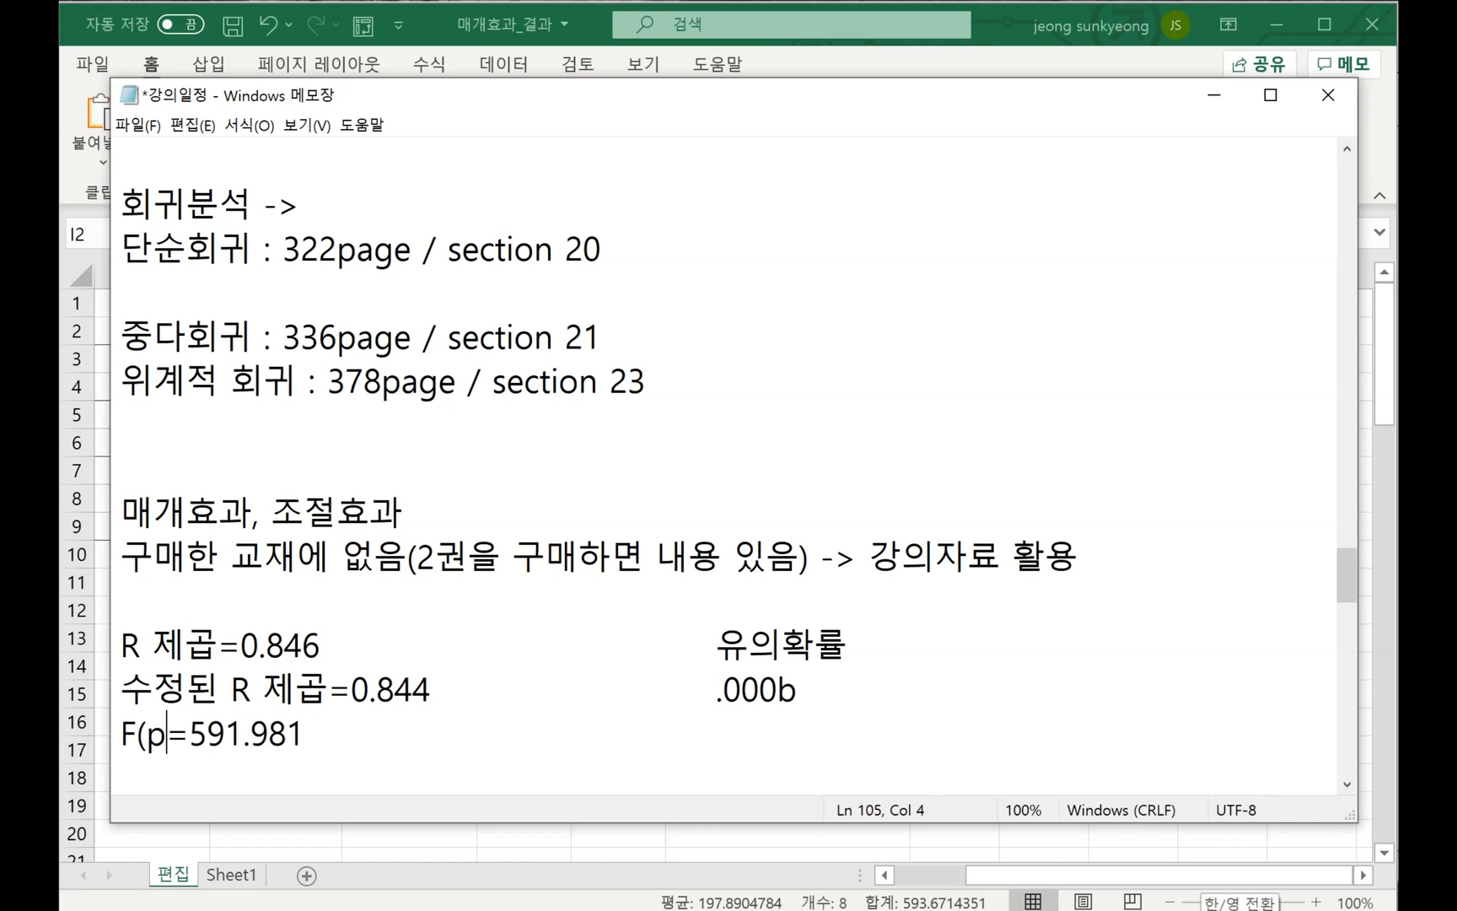
key("End")
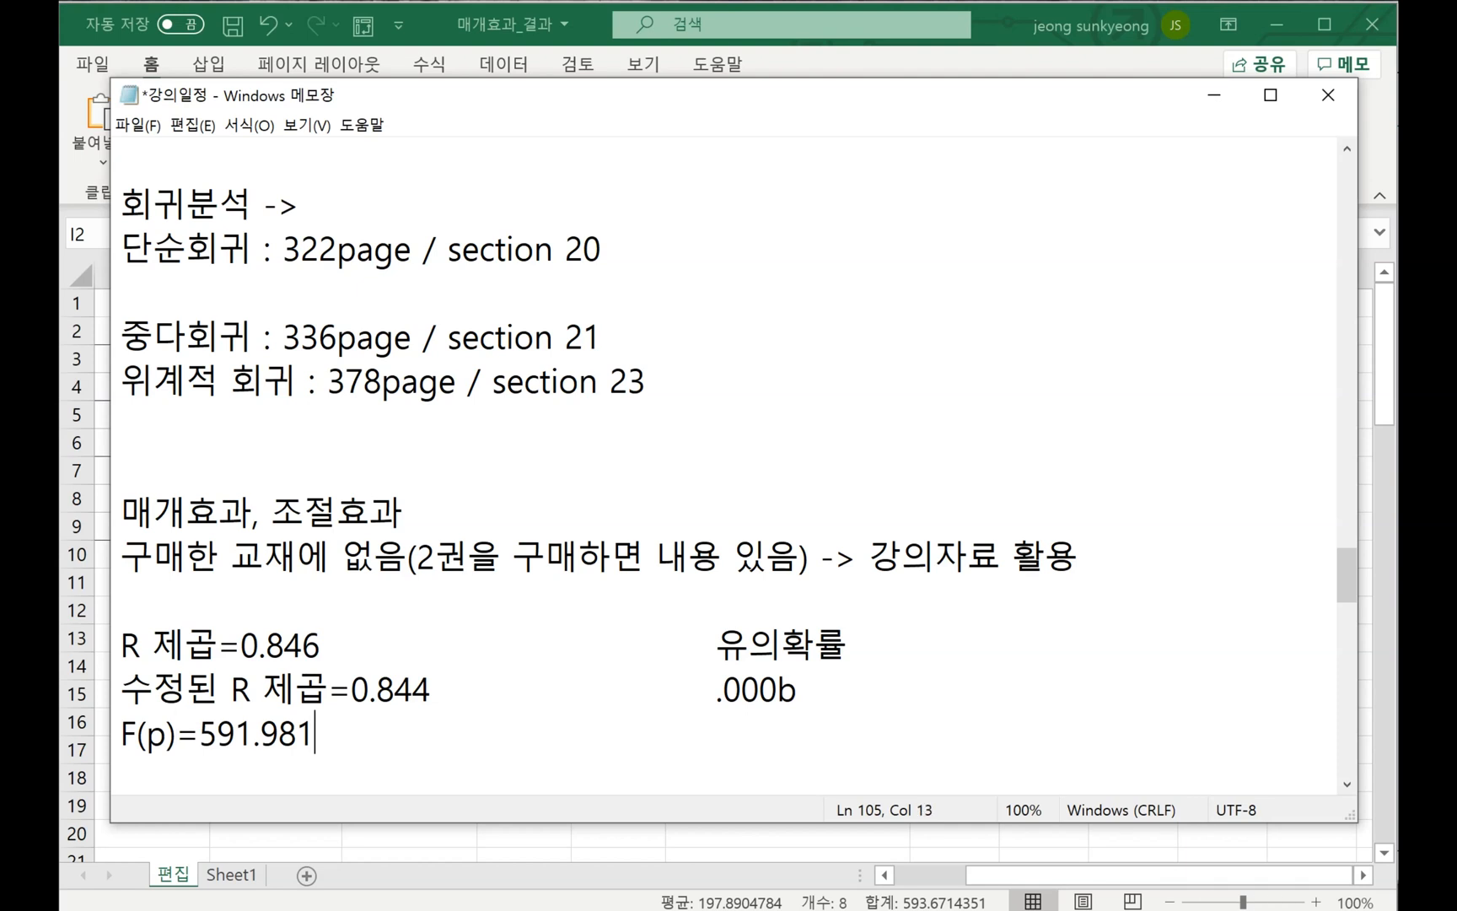
type("(.000)")
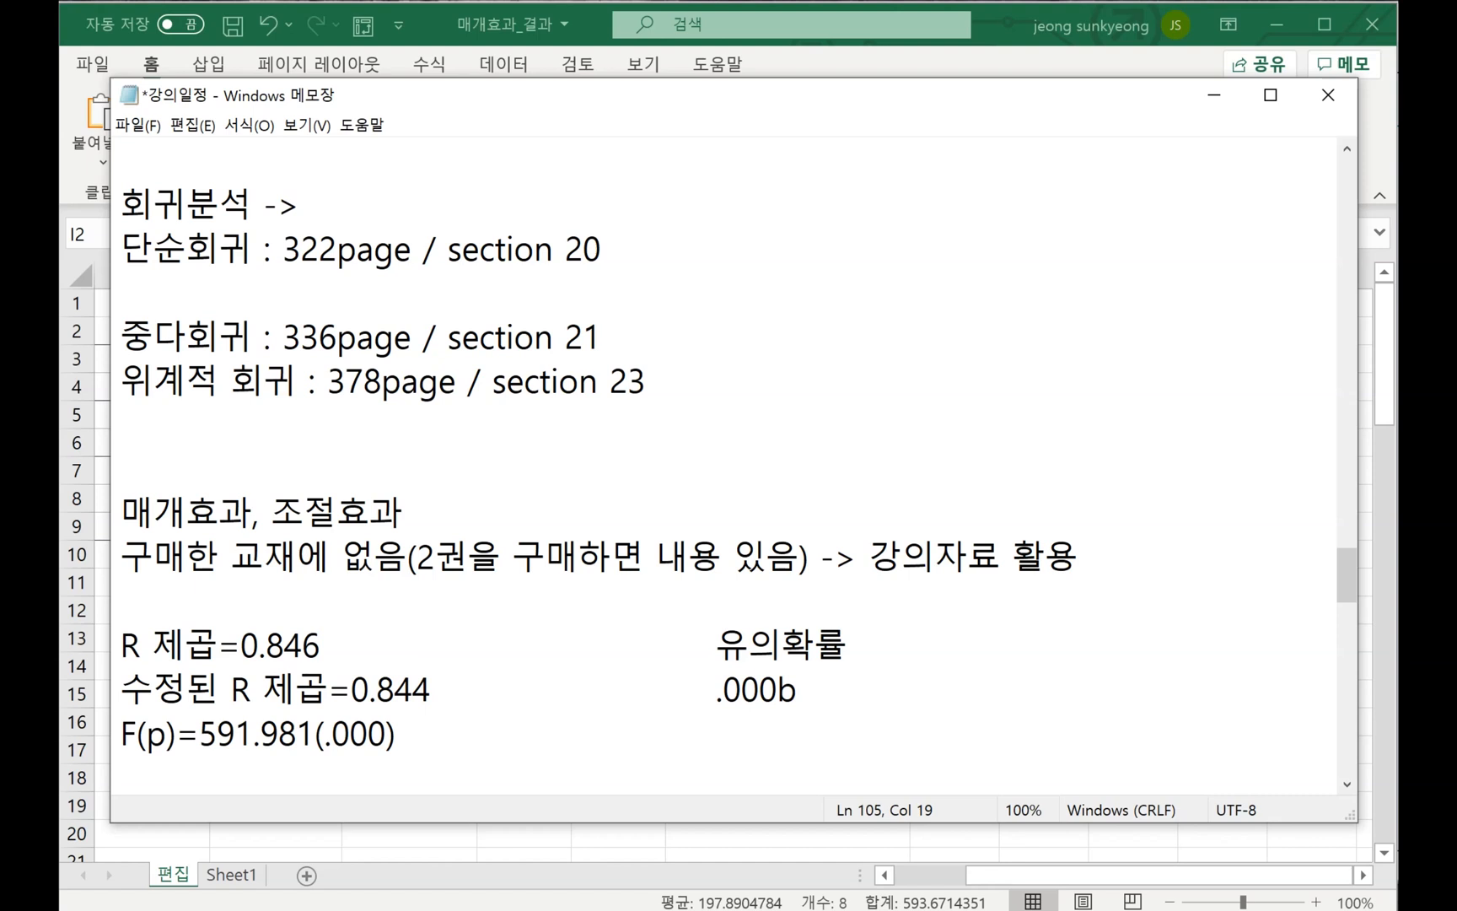
Remove the leftover 유의확률 and .000b texts and the trailing spacing after the first two statistic lines
left_click_drag(717, 646, 716, 690)
key("Delete")
key("Delete")
key("Down")
left_click_drag(396, 733, 124, 646)
left_click(566, 689)
left_click(715, 689)
left_click_drag(716, 688, 429, 689)
key("Delete")
left_click_drag(716, 646, 320, 646)
key("Delete")
left_click_drag(396, 733, 221, 690)
left_click(396, 733)
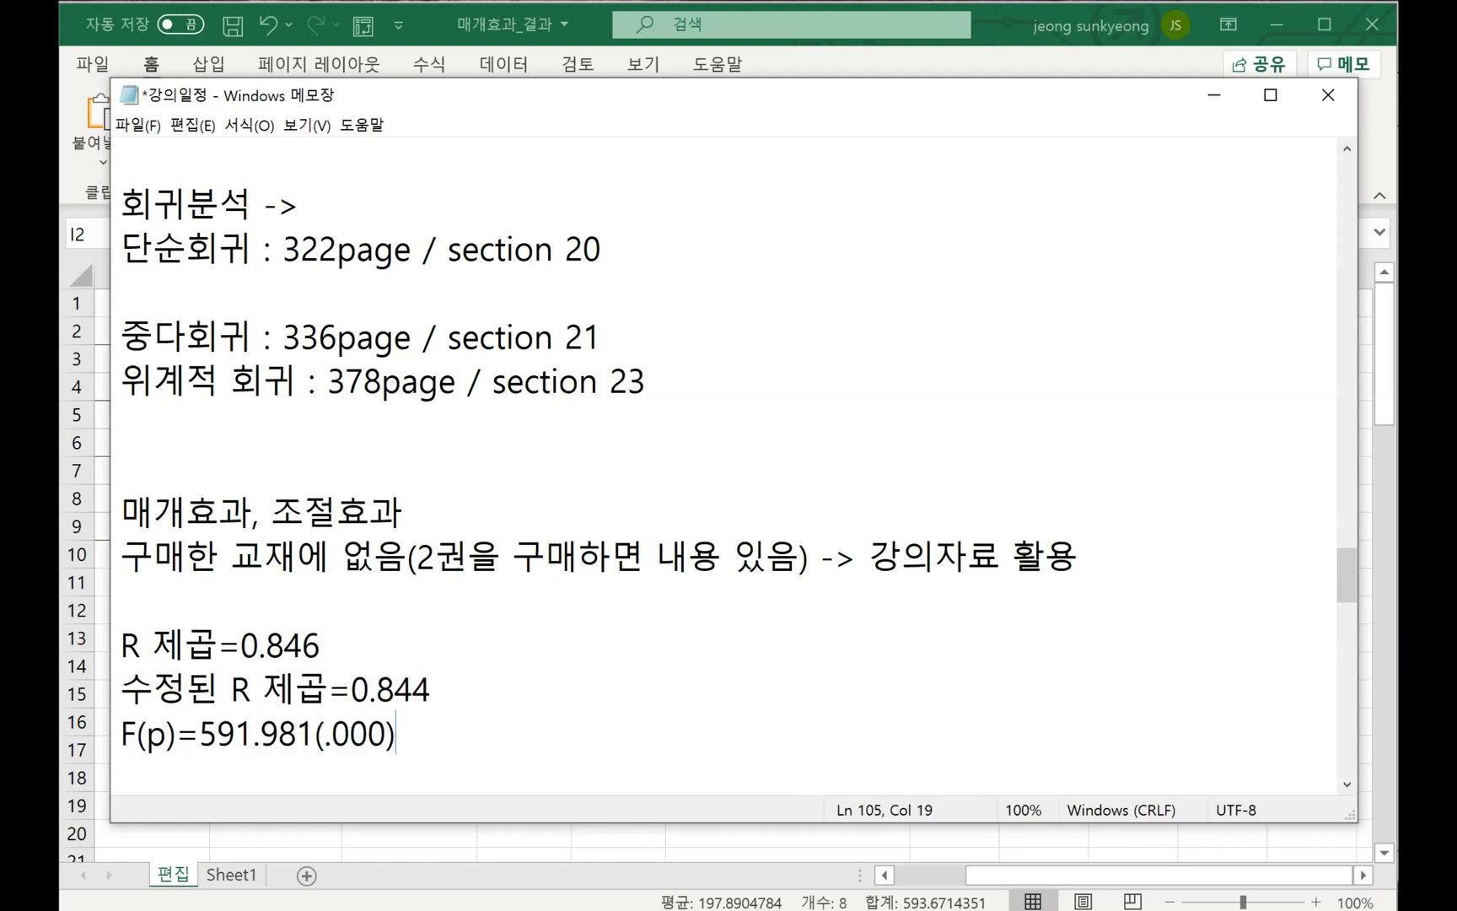
Move the three statistic lines from the notes file into a merged H3:H4 cell in the 편집 sheet
left_click_drag(396, 733, 123, 645)
key("ctrl+x")
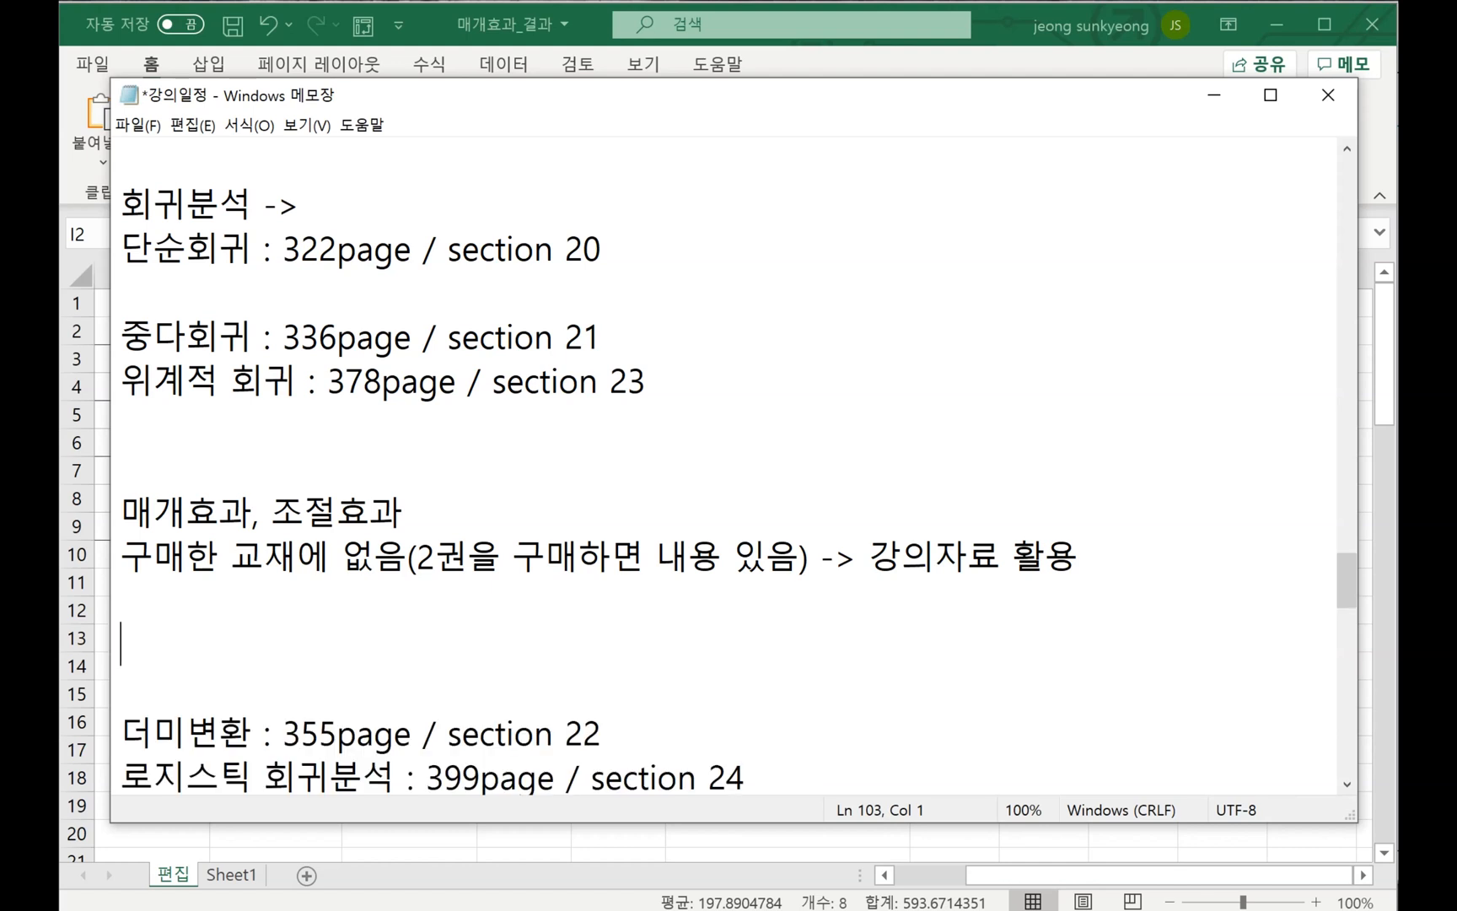
key("alt+Tab")
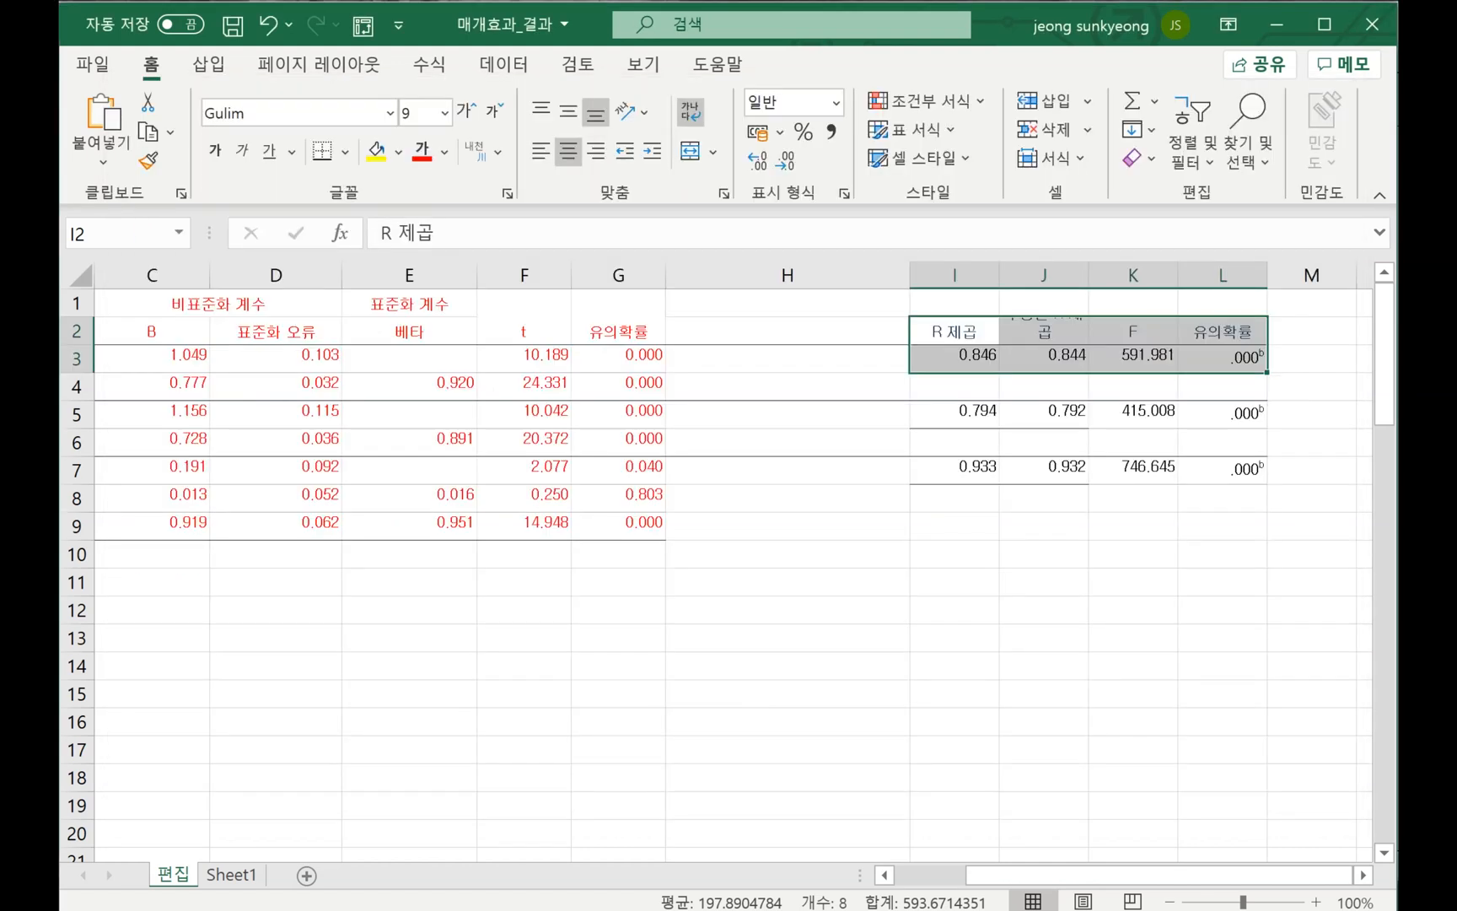
scroll(734, 574, "left", 2)
left_click_drag(1042, 358, 1043, 386)
left_click(689, 152)
key("F2")
key("ctrl+v")
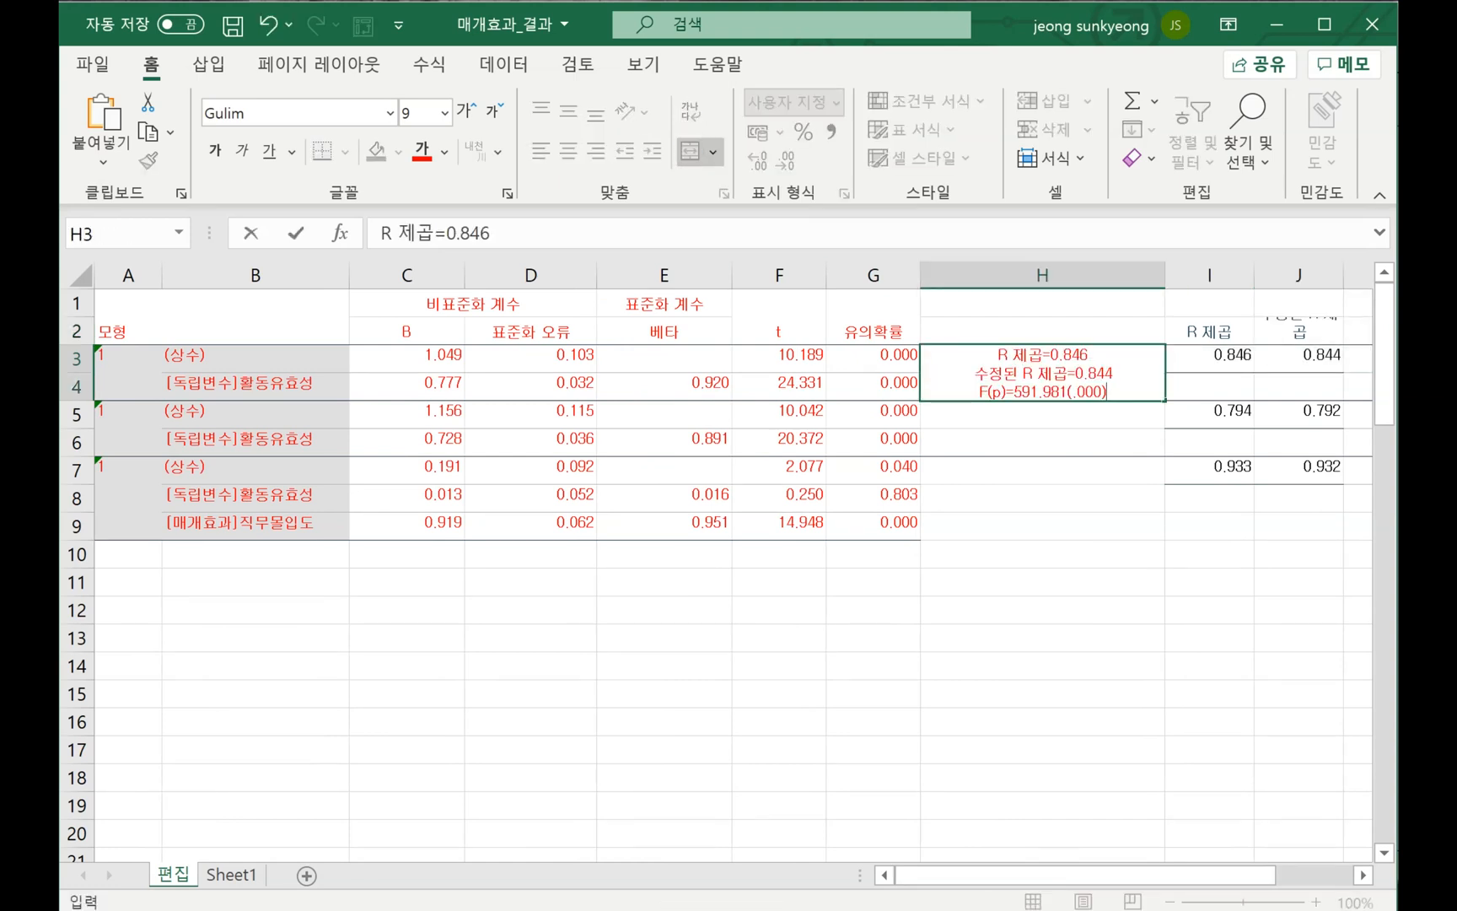
key("Return")
Merge H5:H6 and fill it with a copy of the H3 statistics text, and merge H7:H9
left_click_drag(1042, 413, 1042, 441)
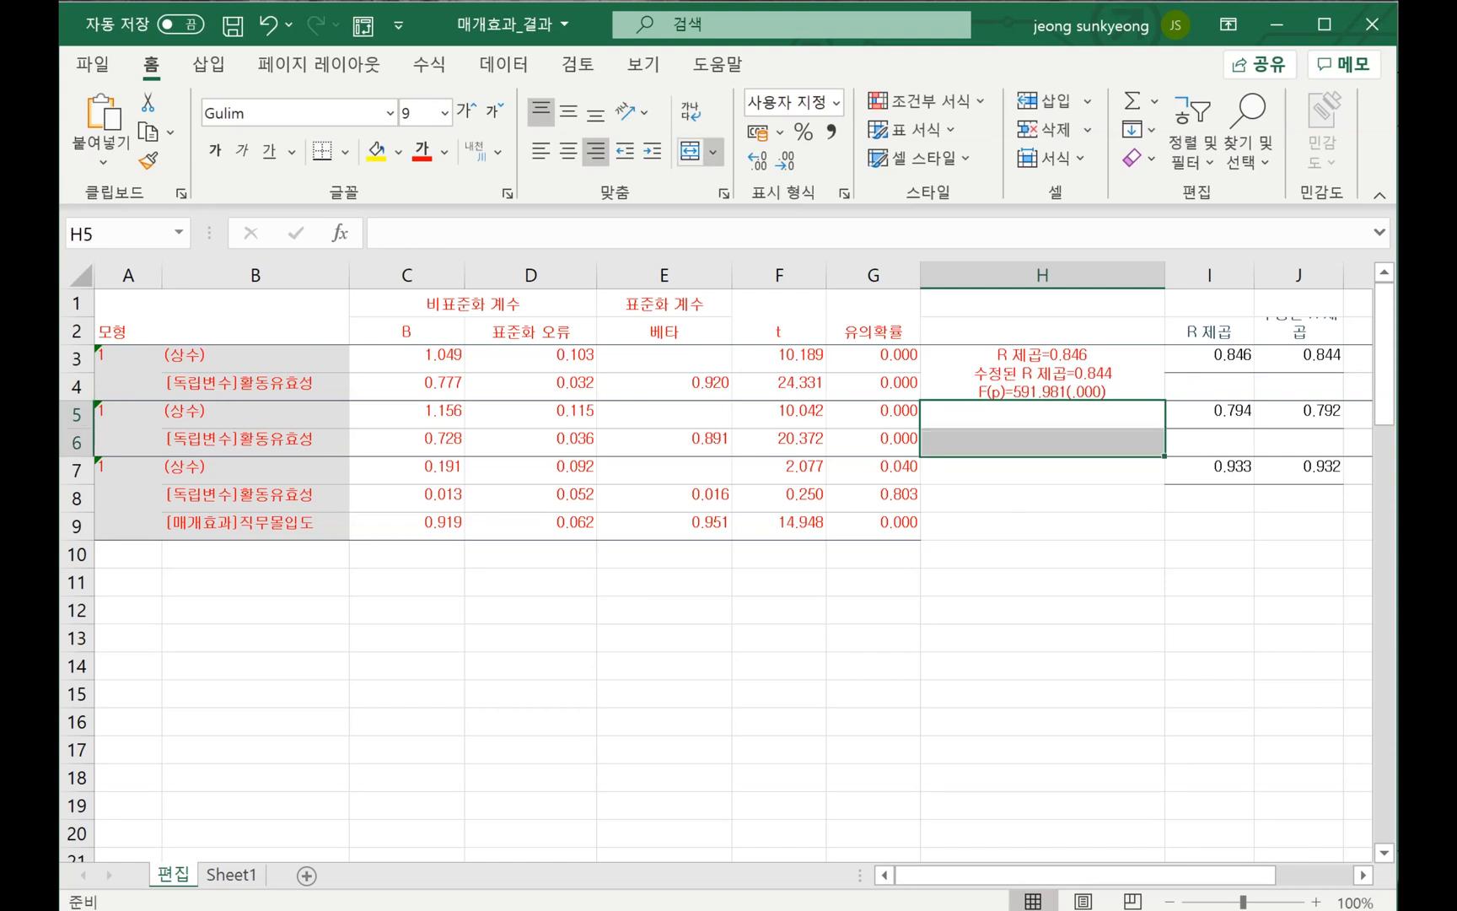
left_click(690, 152)
left_click(1042, 371)
key("ctrl+c")
left_click(1042, 428)
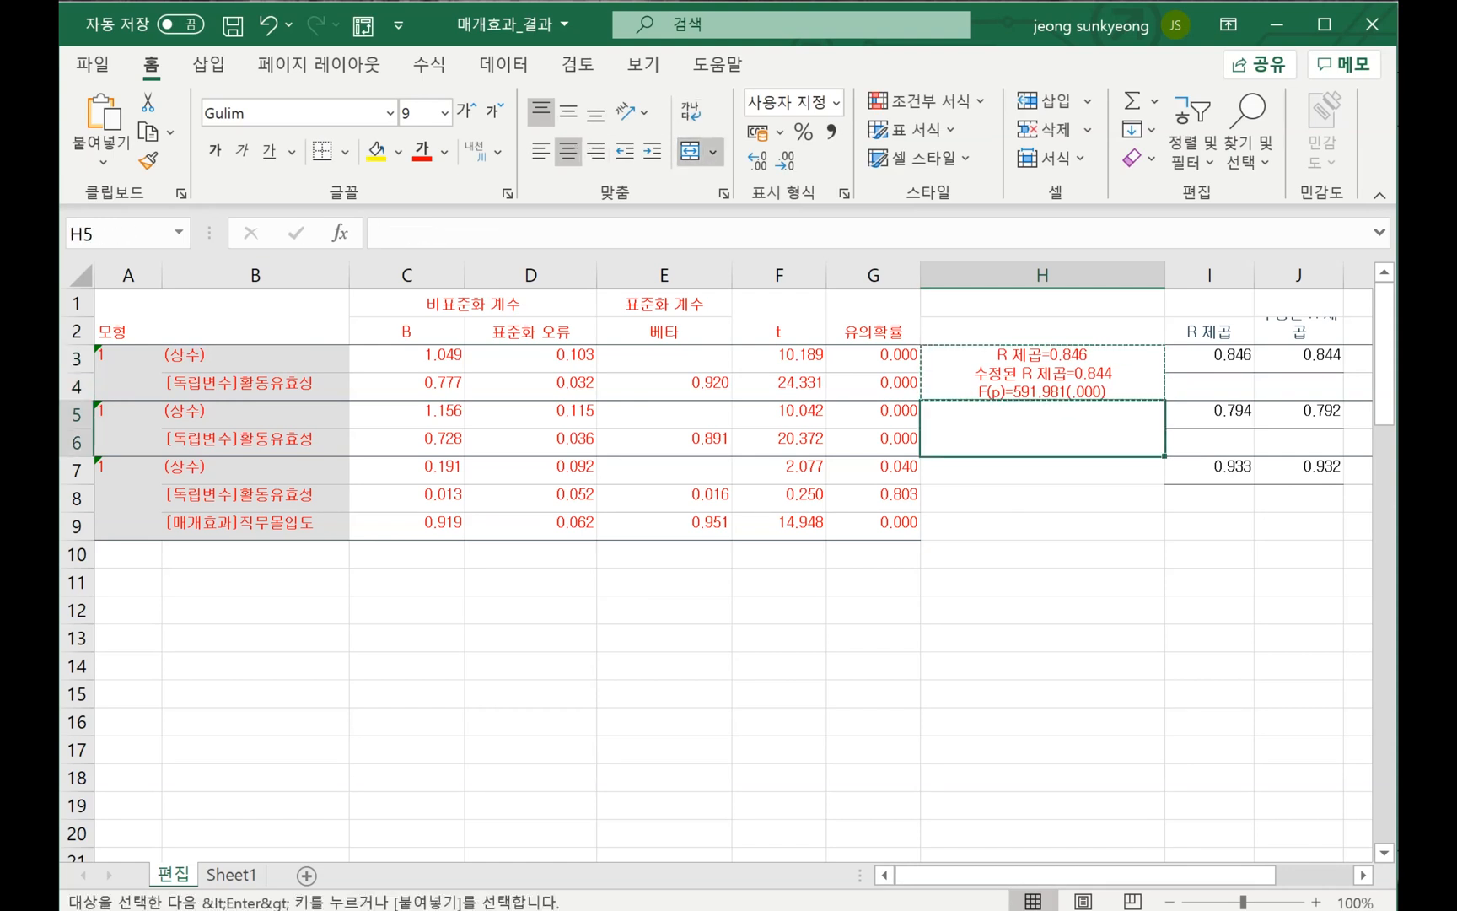
key("ctrl+v")
left_click_drag(1042, 470, 1042, 525)
left_click(690, 152)
Copy the H5 statistics text back into the notes file as a template
left_click(1209, 414)
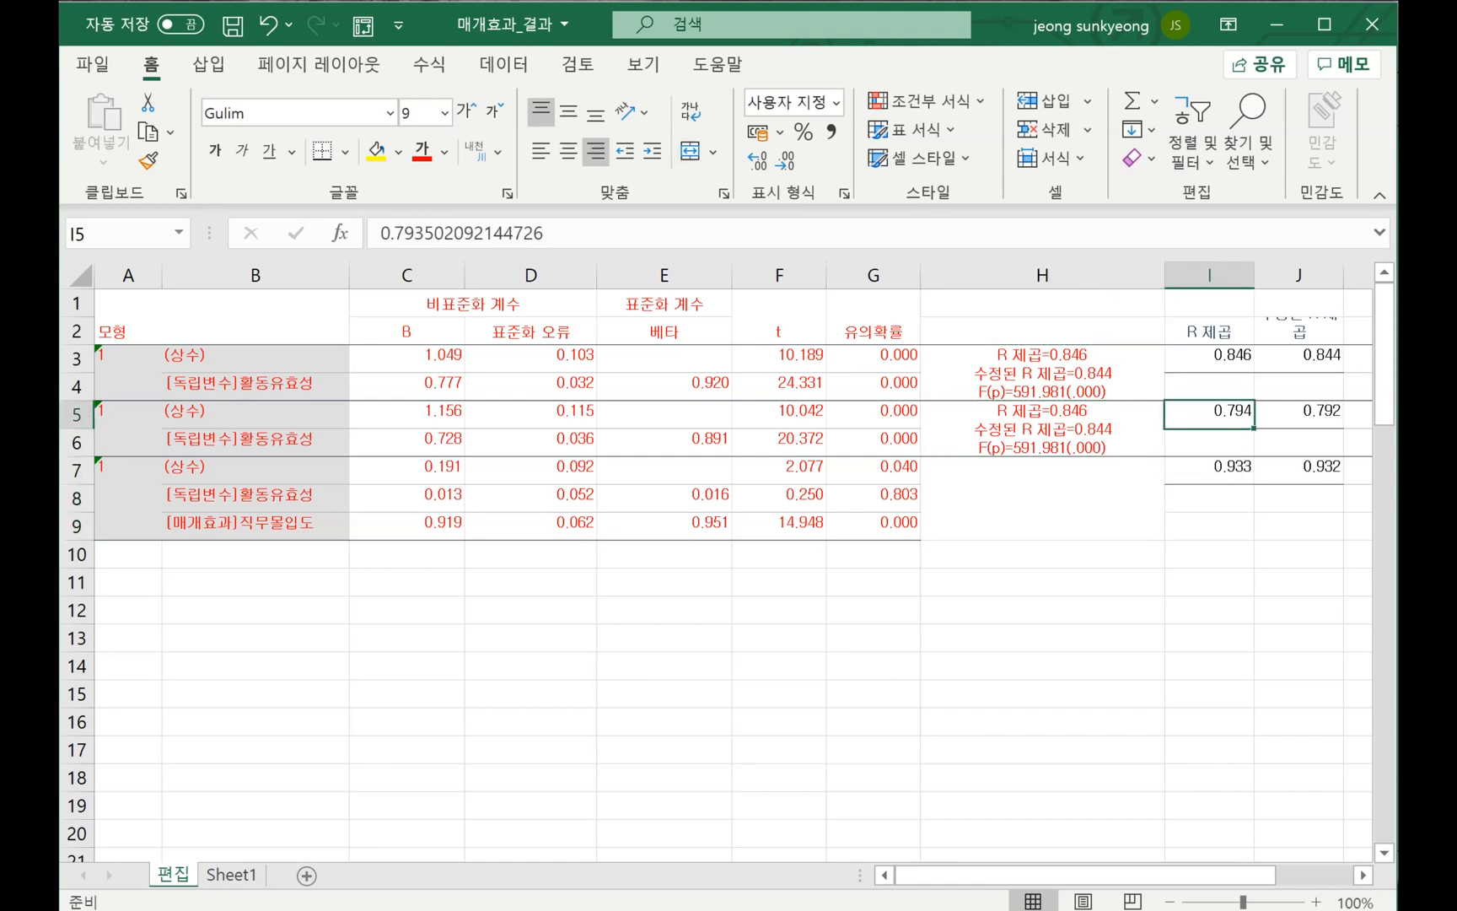
left_click_drag(1213, 875, 1288, 875)
left_click(780, 424)
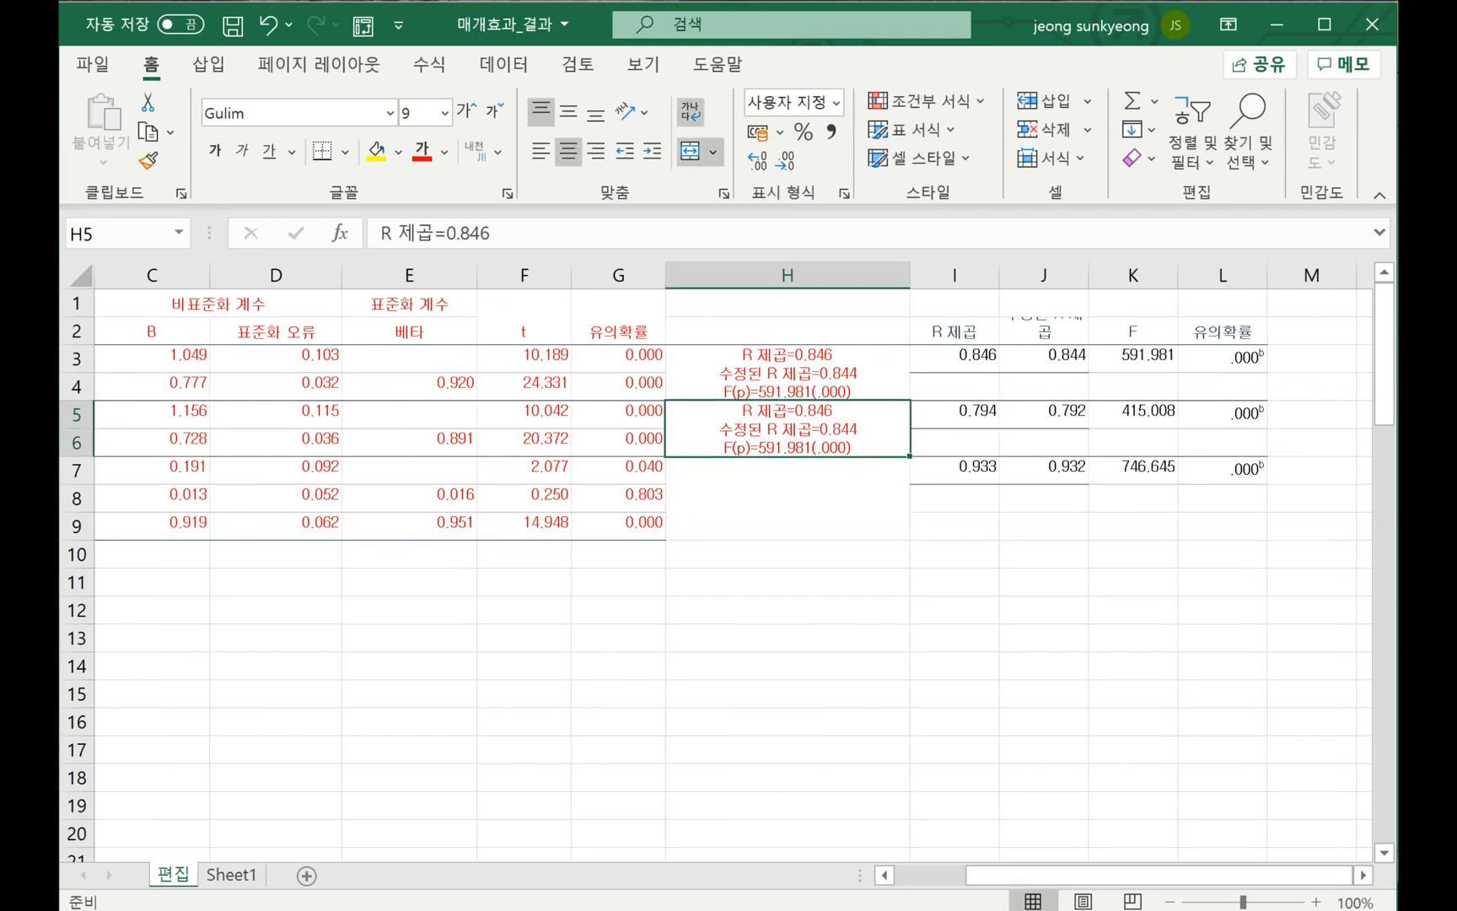
key("ctrl+c")
key("alt+Tab")
key("ctrl+v")
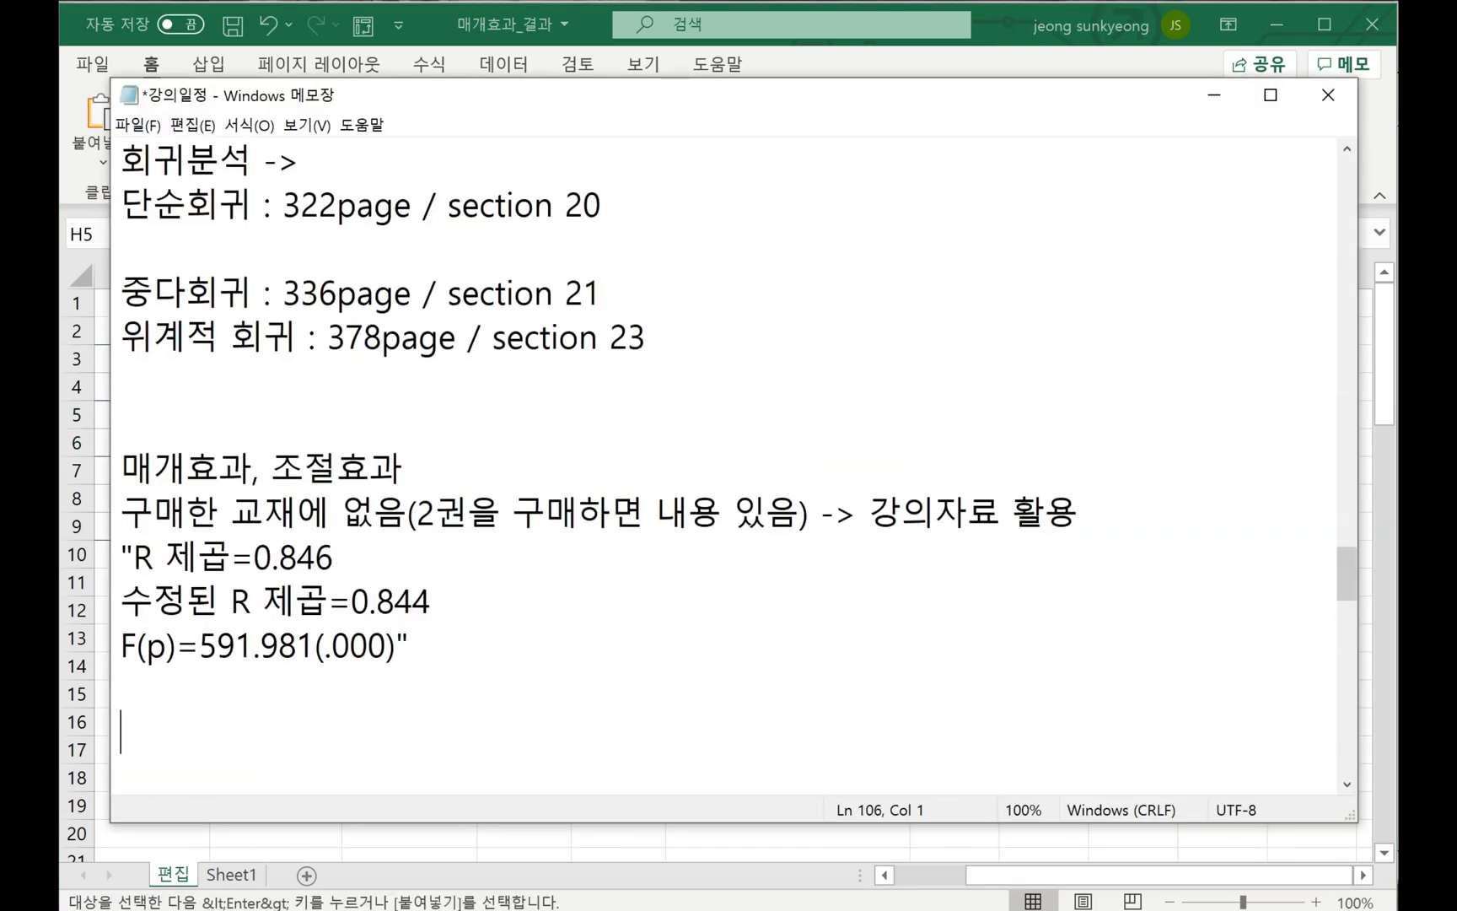
Copy the second model's values from I5:L5 into the notes file below the statistics template
key("alt+Tab")
left_click_drag(954, 413, 1223, 414)
key("ctrl+c")
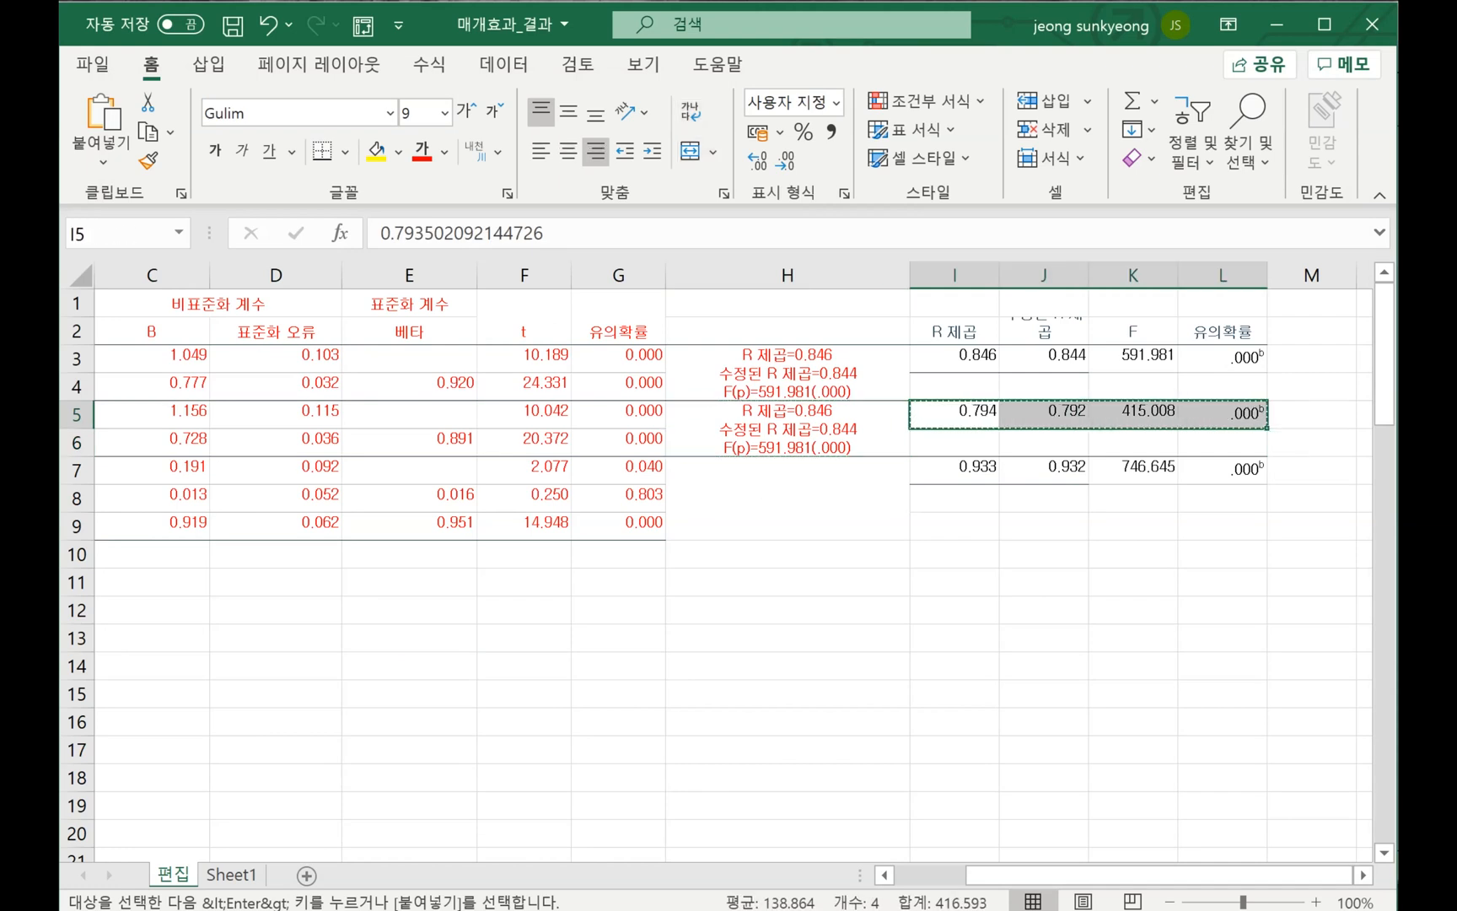
key("alt+Tab")
left_click(126, 688)
key("ctrl+v")
Update the template's first two lines to "R 제곱=0.794" and "수정된 R 제곱=0.792" by moving in the pasted values
left_click_drag(200, 689, 121, 688)
key("ctrl+x")
left_click_drag(334, 558, 254, 557)
key("ctrl+v")
left_click_drag(350, 690, 269, 690)
key("ctrl+x")
left_click(431, 602)
left_click_drag(430, 601, 351, 601)
key("ctrl+v")
Change the template's F line to "F(p)=415.008(.000)" and take the three updated lines back to the workbook
left_click_drag(535, 690, 416, 689)
key("ctrl+x")
left_click_drag(316, 646, 198, 646)
key("ctrl+v")
left_click_drag(397, 646, 133, 557)
key("alt+Tab")
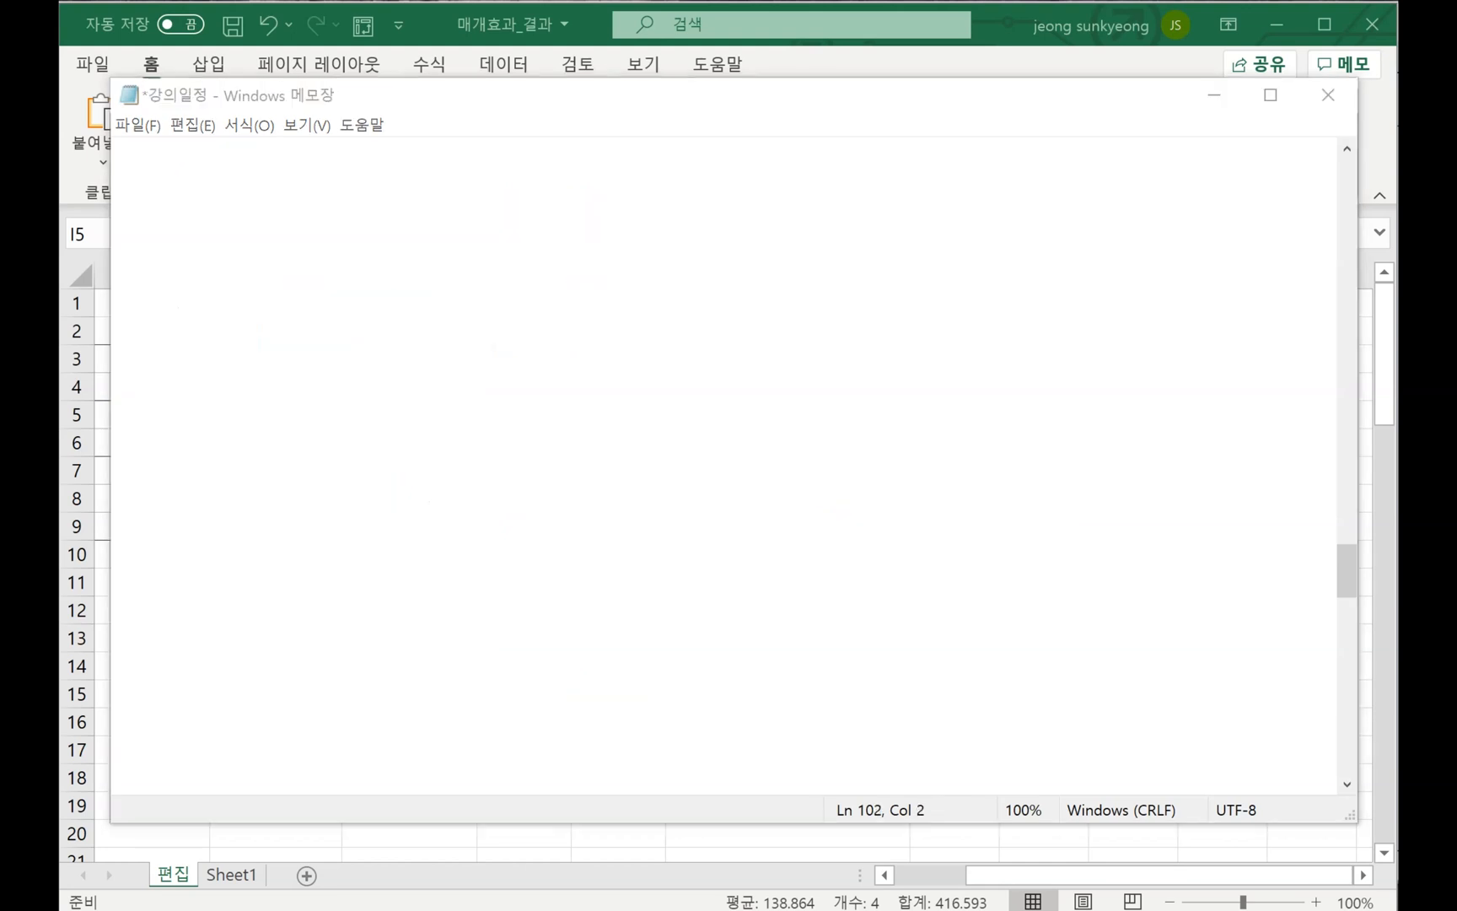
left_click(787, 428)
key("ctrl+v")
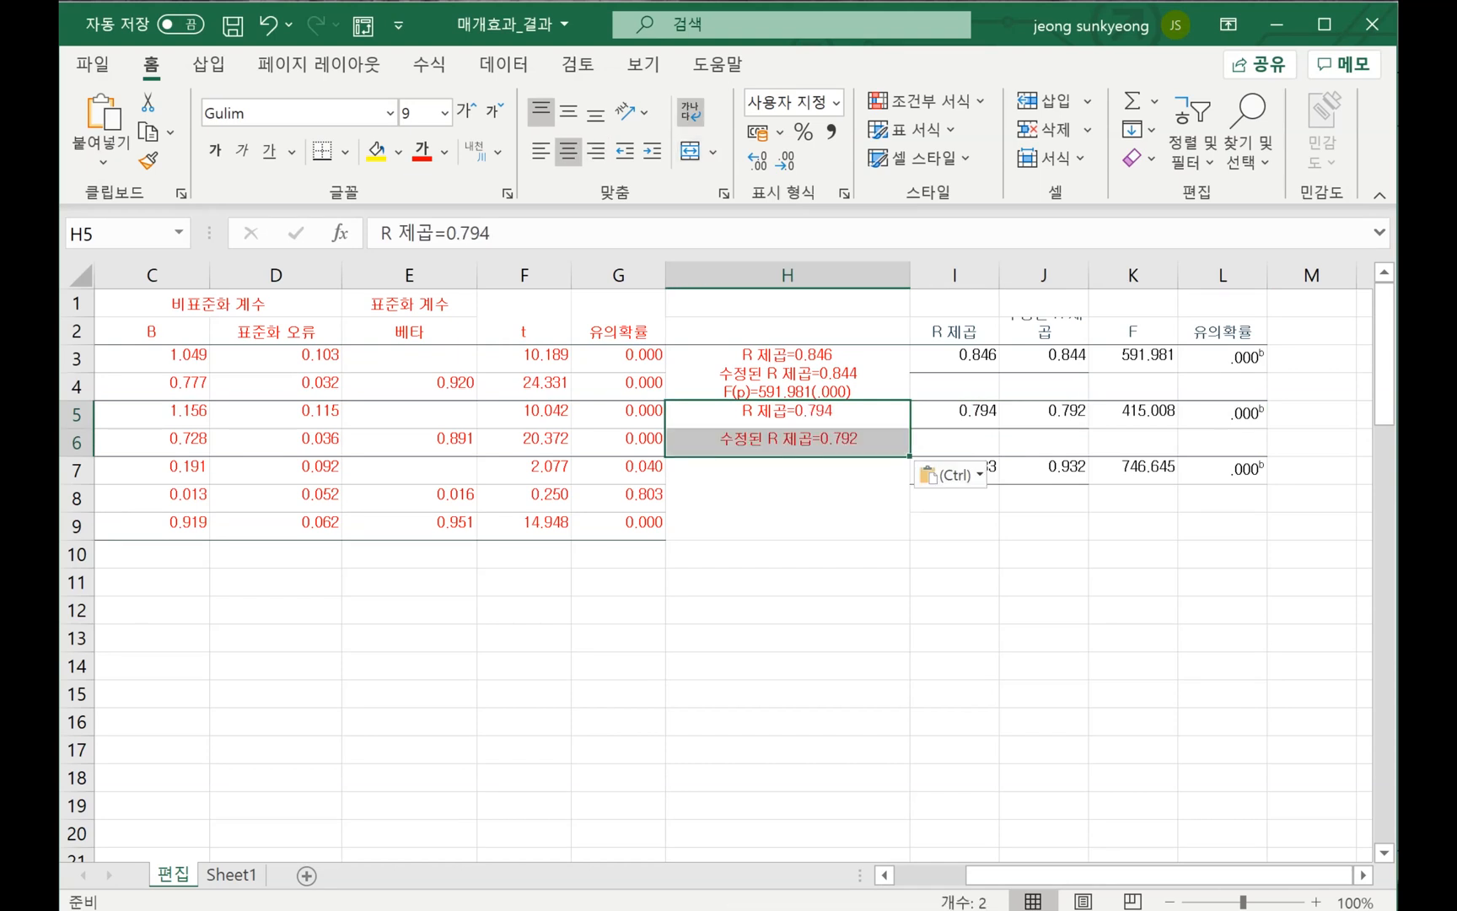
key("ctrl+z")
Replace the text inside merged cell H5 with the second model's three updated statistic lines
double_click(821, 442)
left_click_drag(819, 448, 721, 407)
key("ctrl+v")
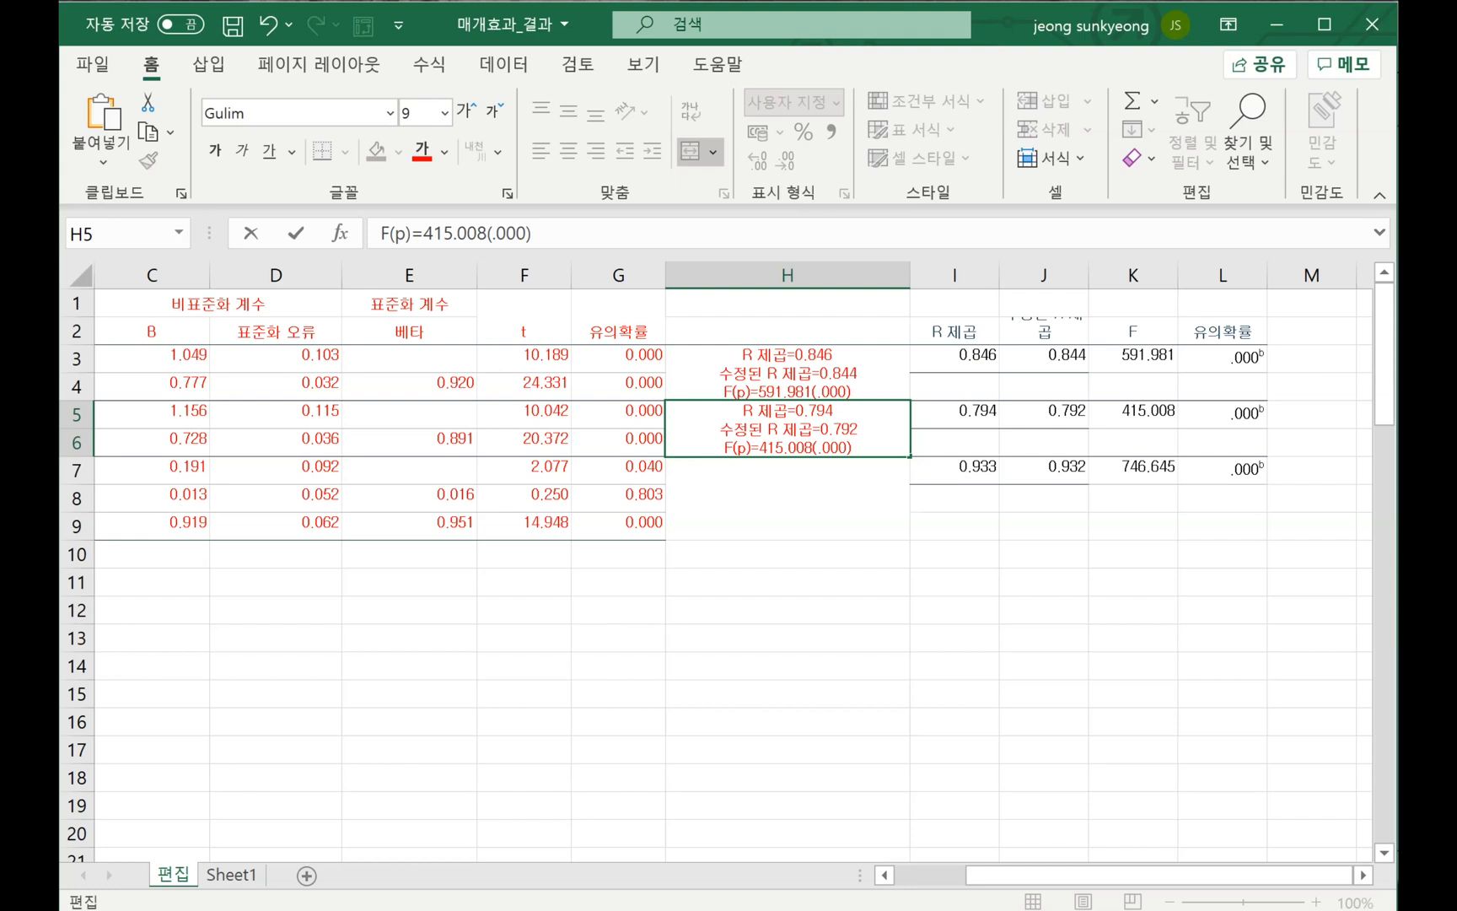
key("Return")
Copy the third model's values from I7:L7 into the notes file below the statistics template
left_click_drag(953, 470, 1224, 470)
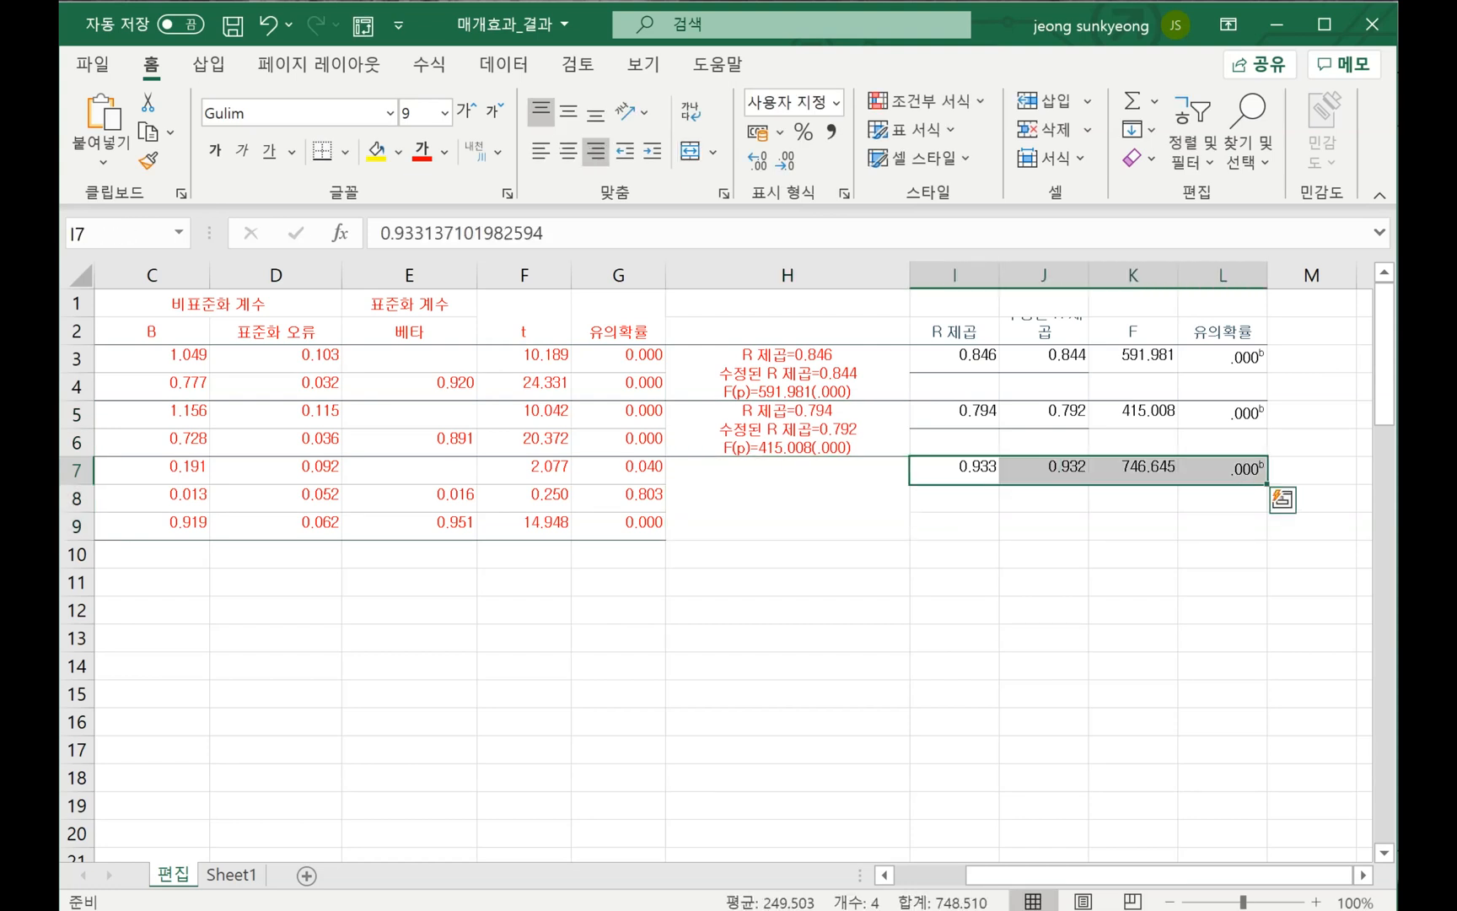
key("ctrl+c")
key("alt+Tab")
left_click(123, 732)
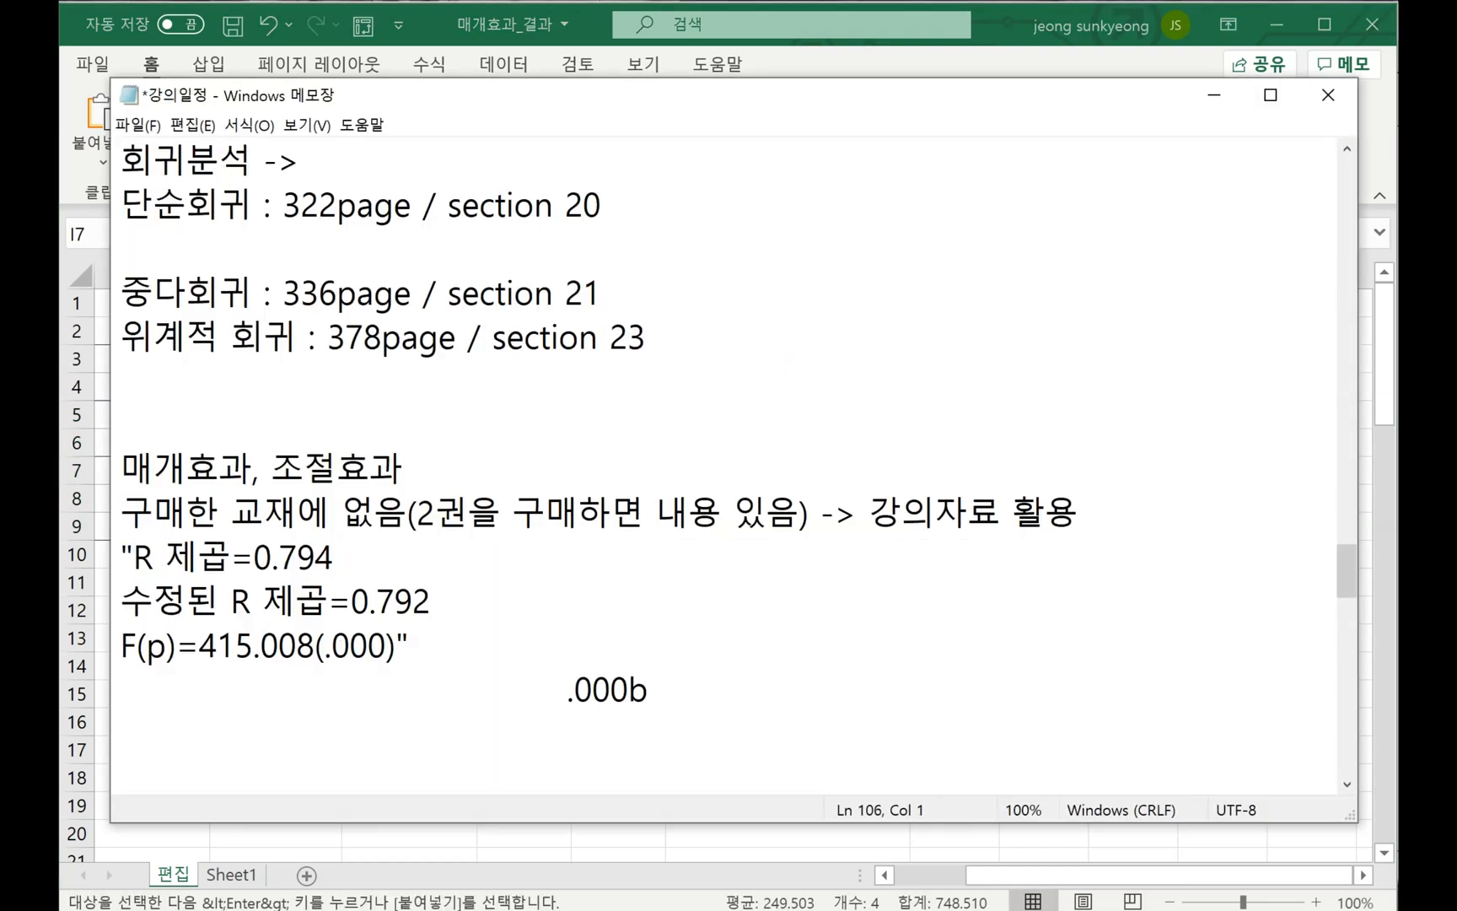
key("ctrl+v")
Update the template's first two lines to "R 제곱=0.933" and "수정된 R 제곱=0.932" using the pasted values
left_click_drag(202, 690, 121, 690)
key("ctrl+x")
left_click_drag(334, 513, 254, 513)
key("ctrl+v")
left_click_drag(350, 689, 270, 690)
key("ctrl+x")
left_click_drag(431, 557, 351, 557)
key("ctrl+v")
Change the template's F line to "F(p)=746.645(.000)" using the pasted F value
left_click_drag(534, 690, 417, 690)
key("ctrl+x")
left_click_drag(317, 601, 199, 601)
key("Delete")
key("ctrl+v")
Move the third model's three statistic lines from the notes file into merged cell H7 of the 편집 sheet
left_click_drag(396, 601, 134, 512)
key("ctrl+x")
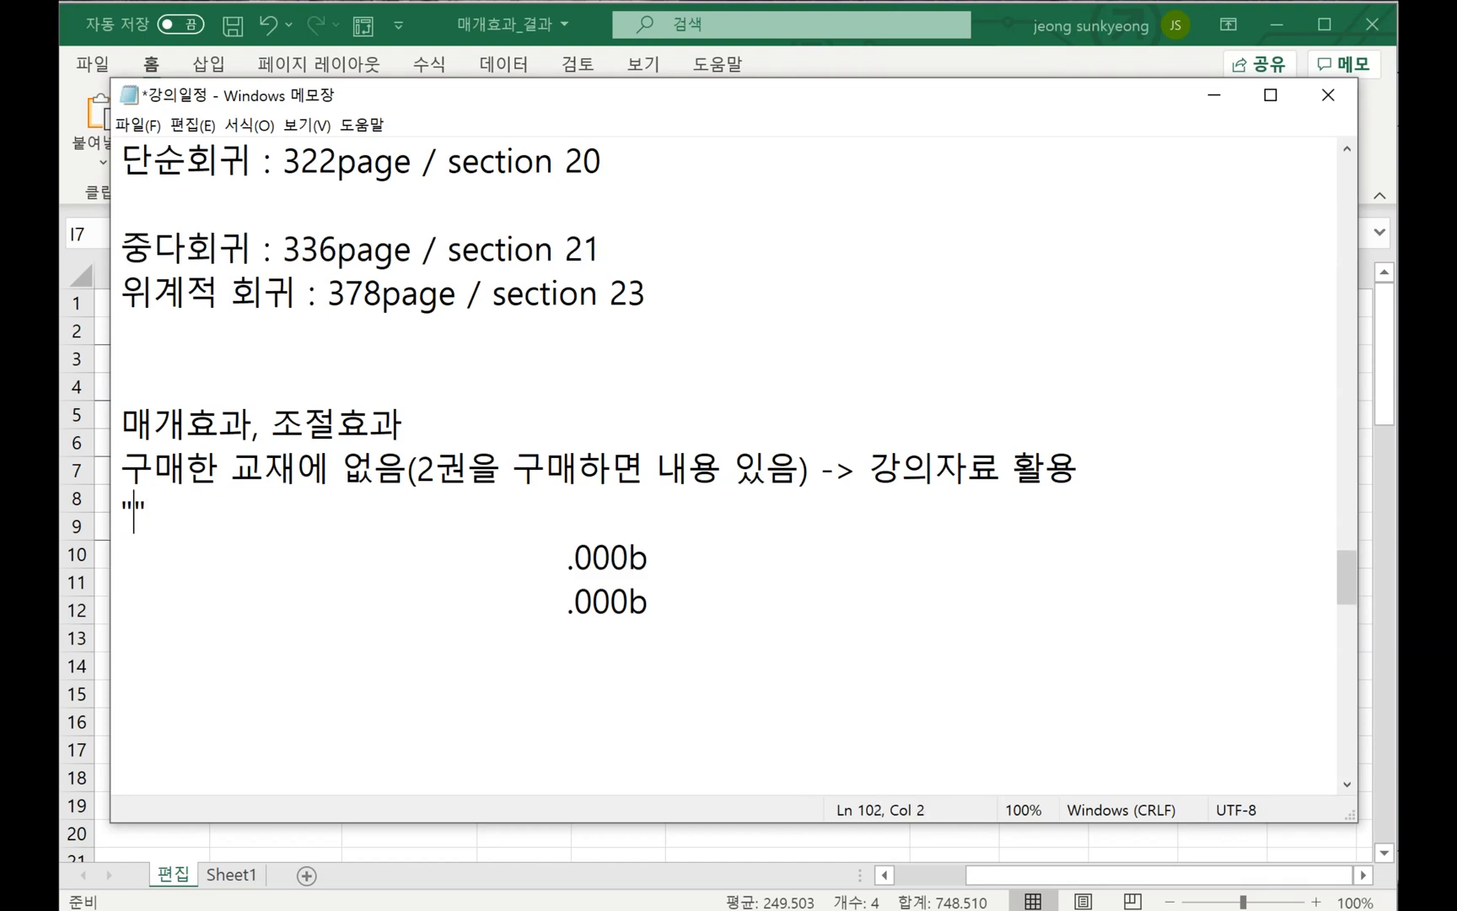
key("alt+Tab")
key("Left")
key("F2")
key("ctrl+v")
left_click(1043, 582)
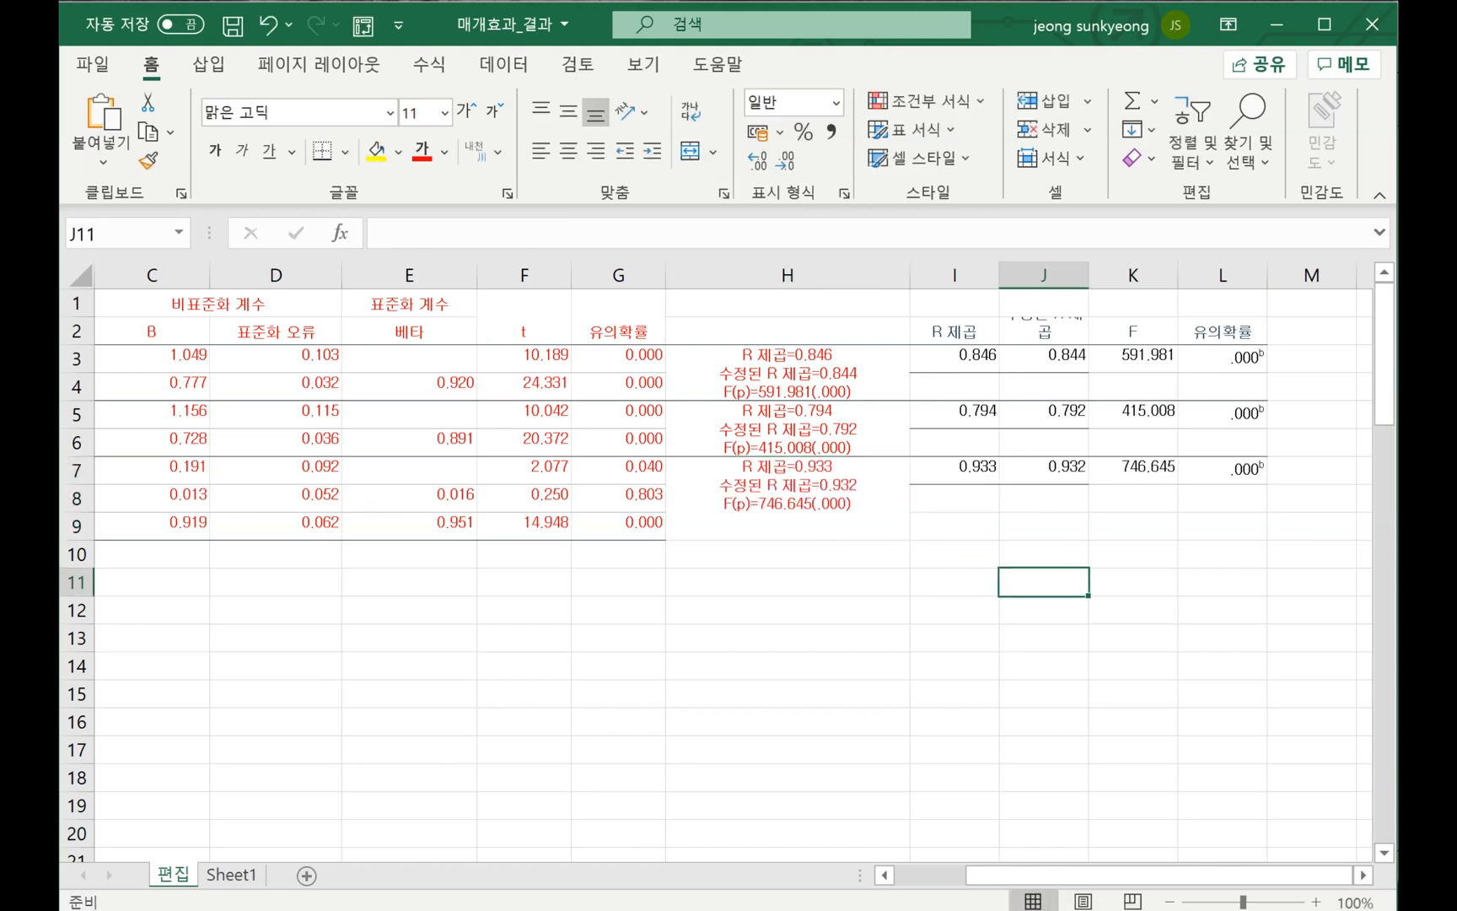
Delete the source statistics columns I through L from the 편집 sheet
left_click_drag(955, 274, 1222, 275)
right_click(983, 271)
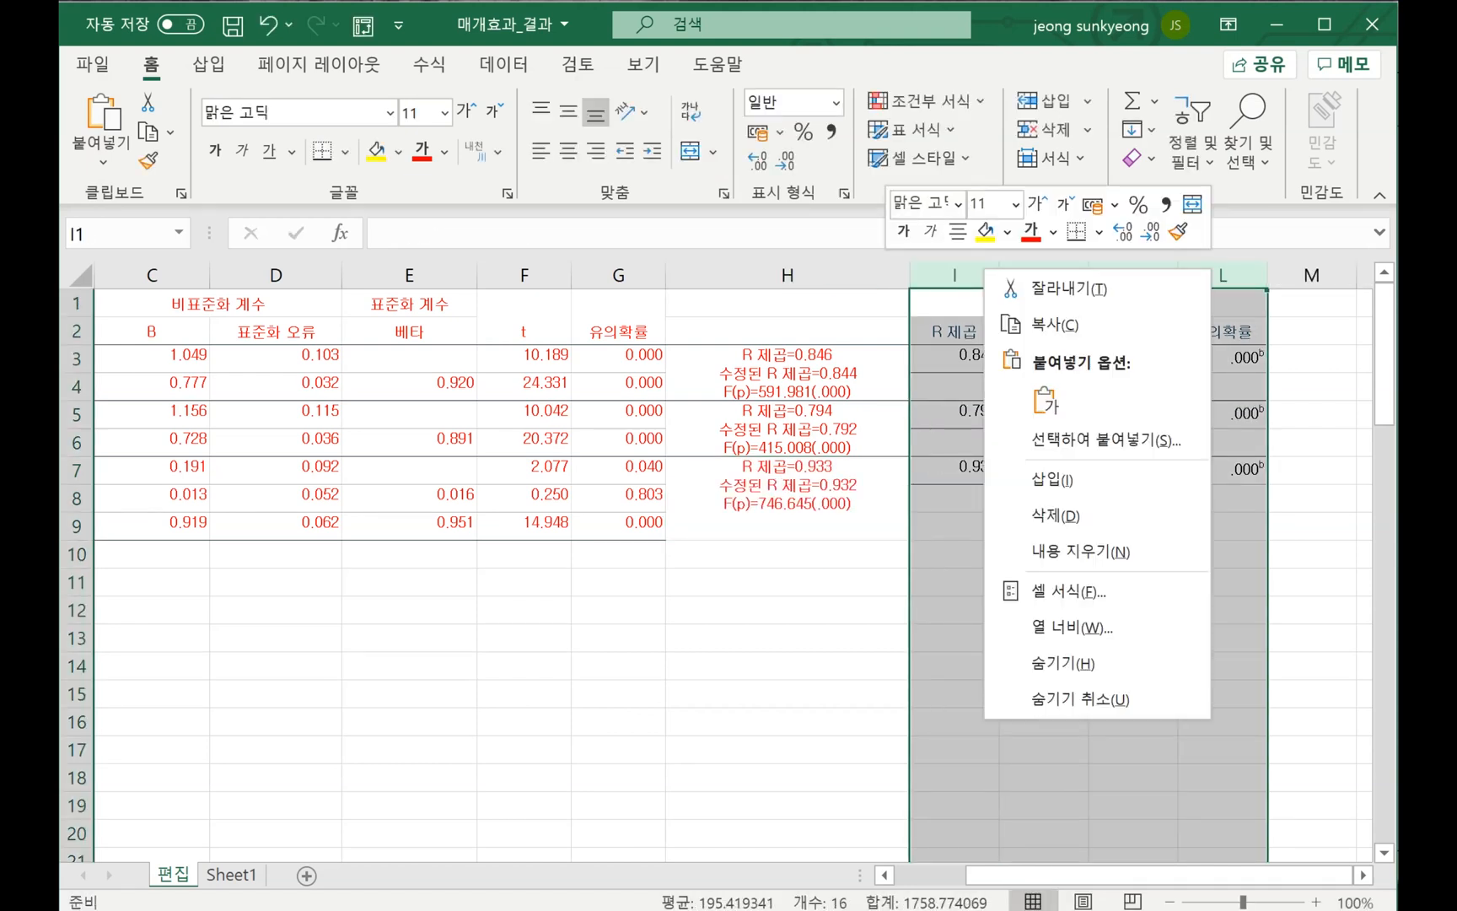
left_click(1050, 515)
left_click(1044, 665)
left_click_drag(1122, 875, 1052, 875)
left_click(664, 638)
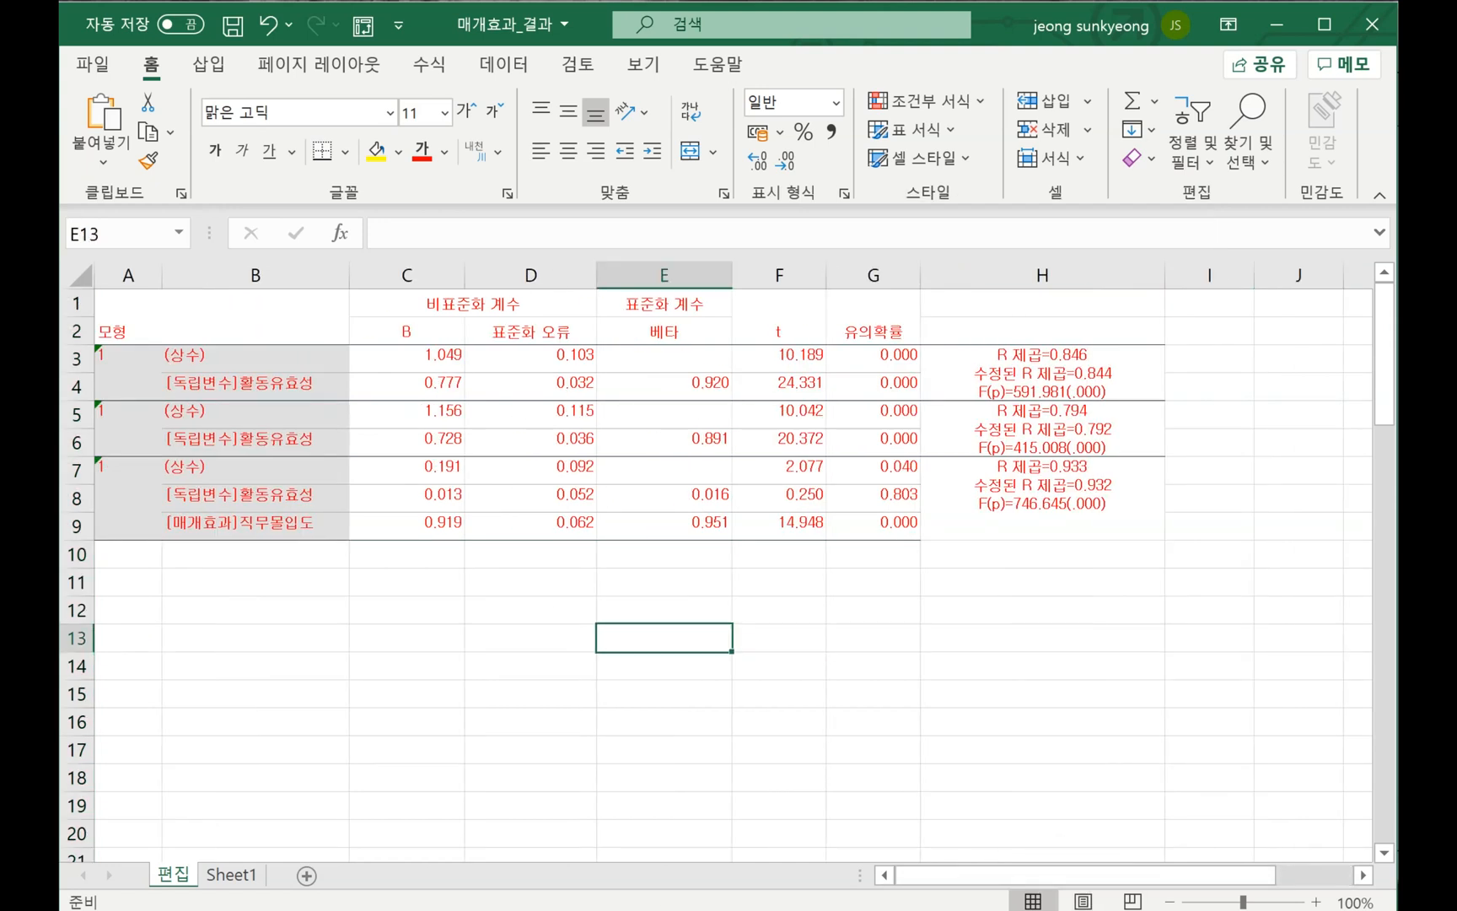
Highlight the 활동유효성 beta cells of the second and third models, E6 and E8, in yellow
left_click(255, 638)
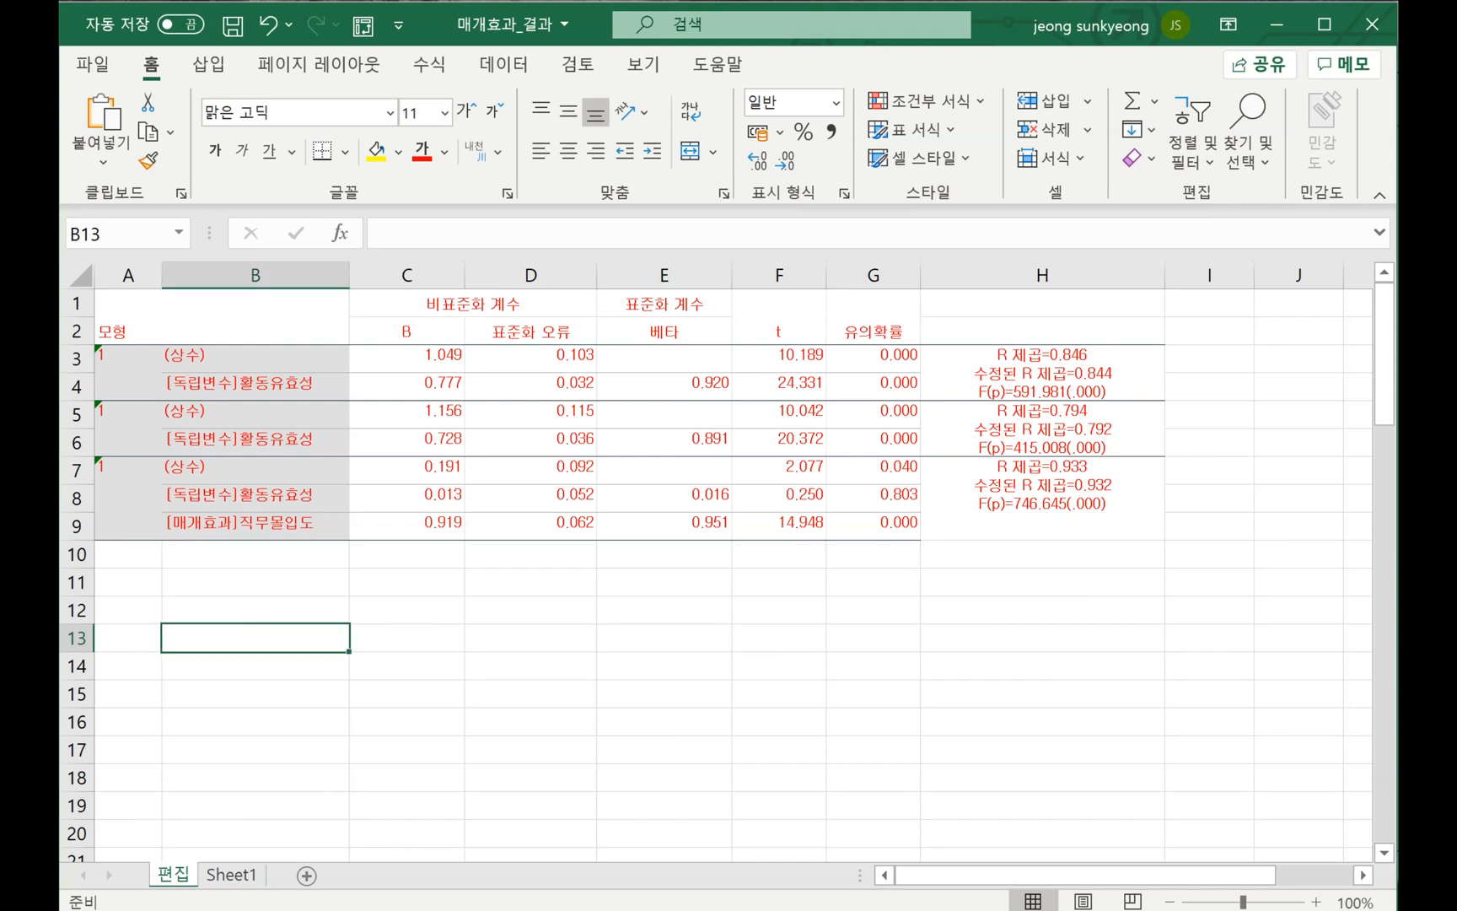
left_click(255, 386)
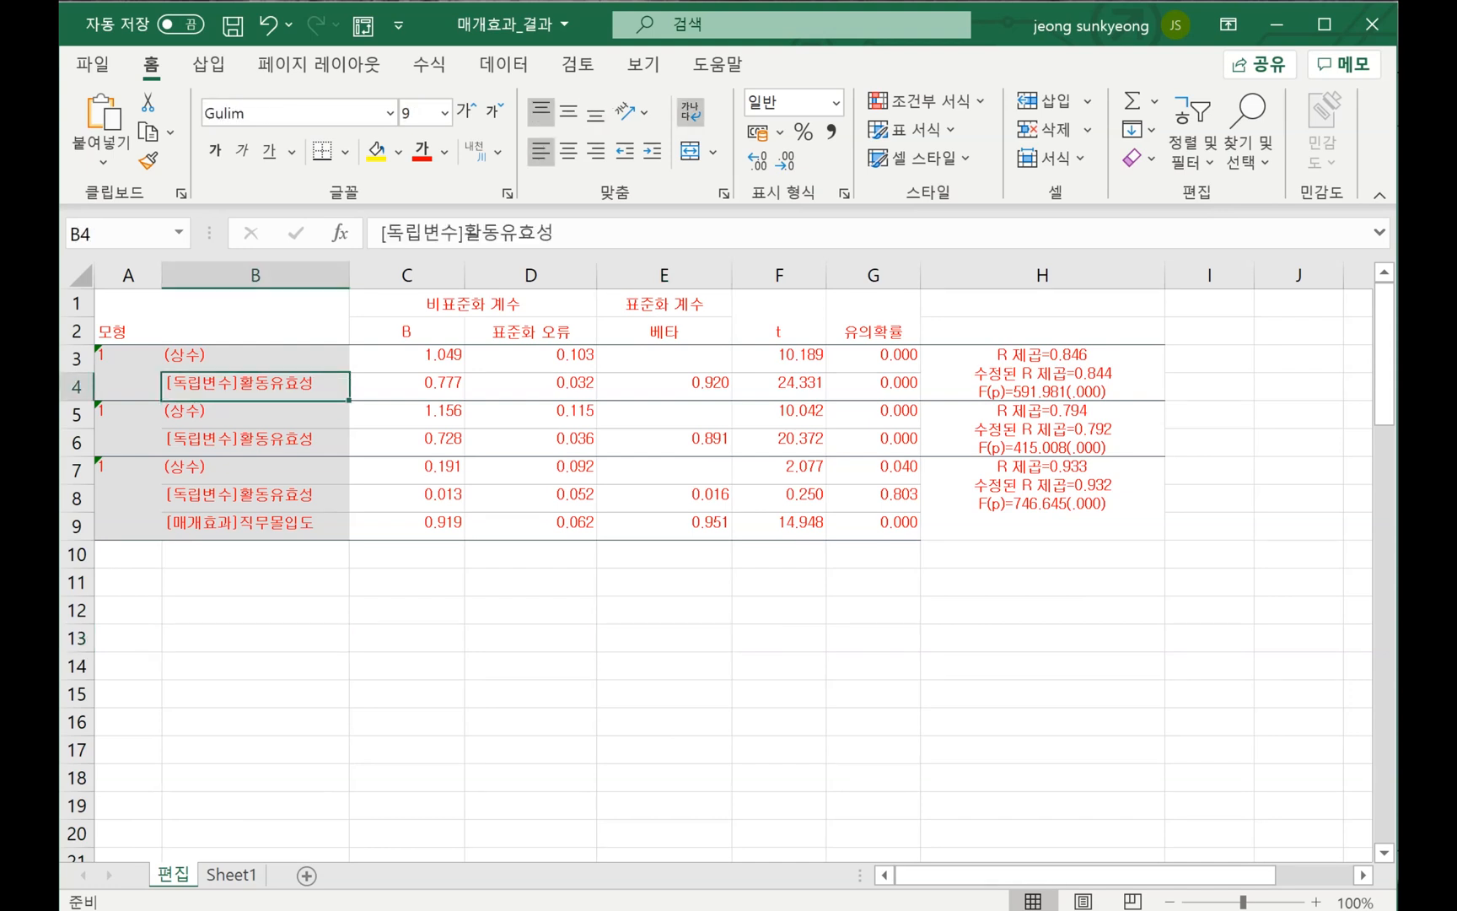
left_click(664, 442)
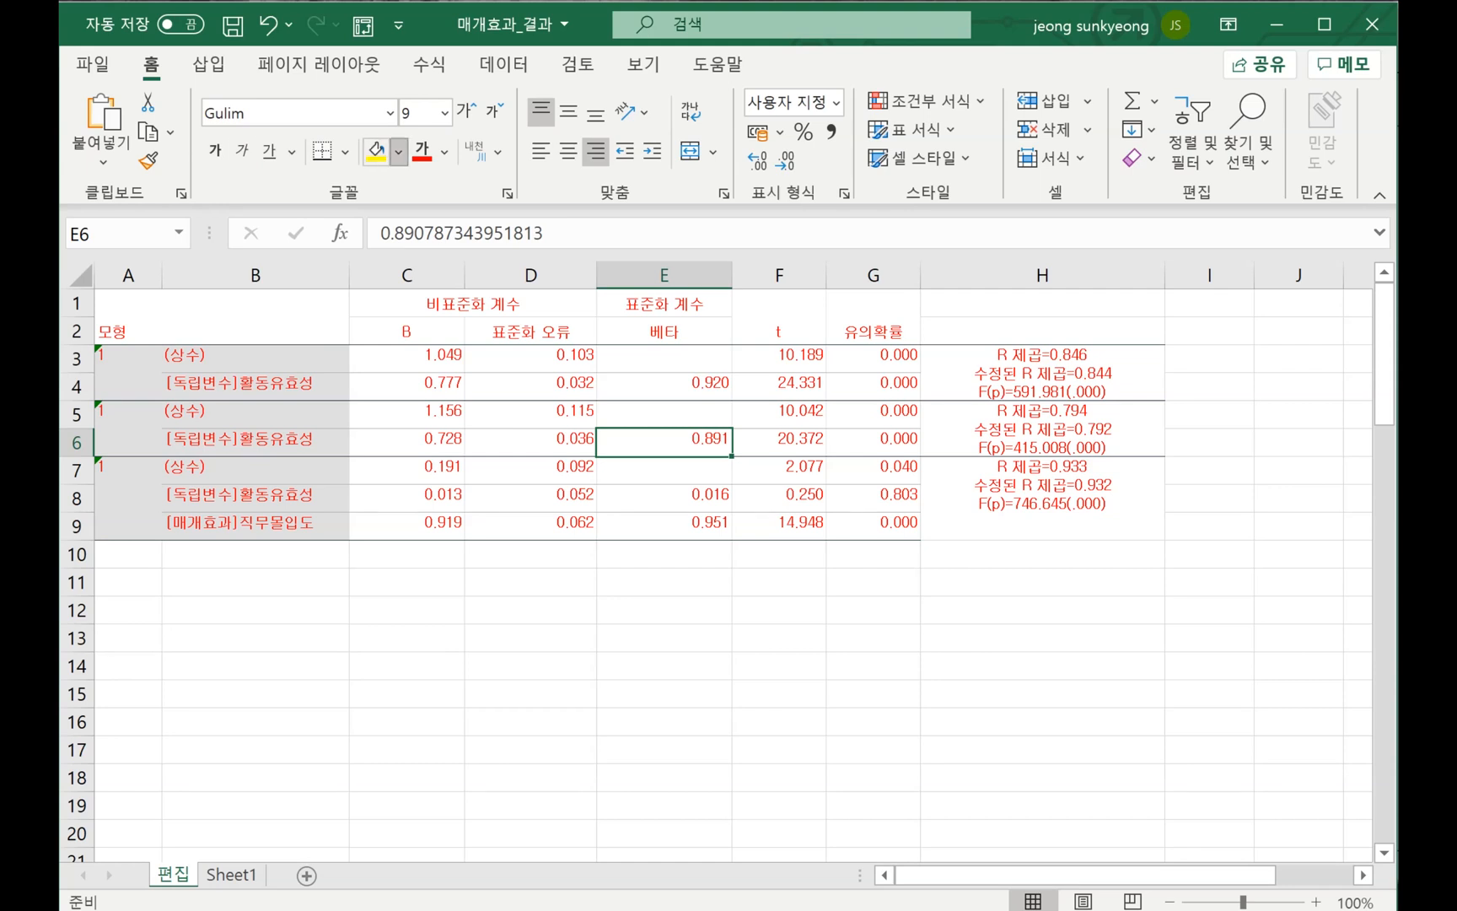
left_click(398, 153)
left_click(439, 386)
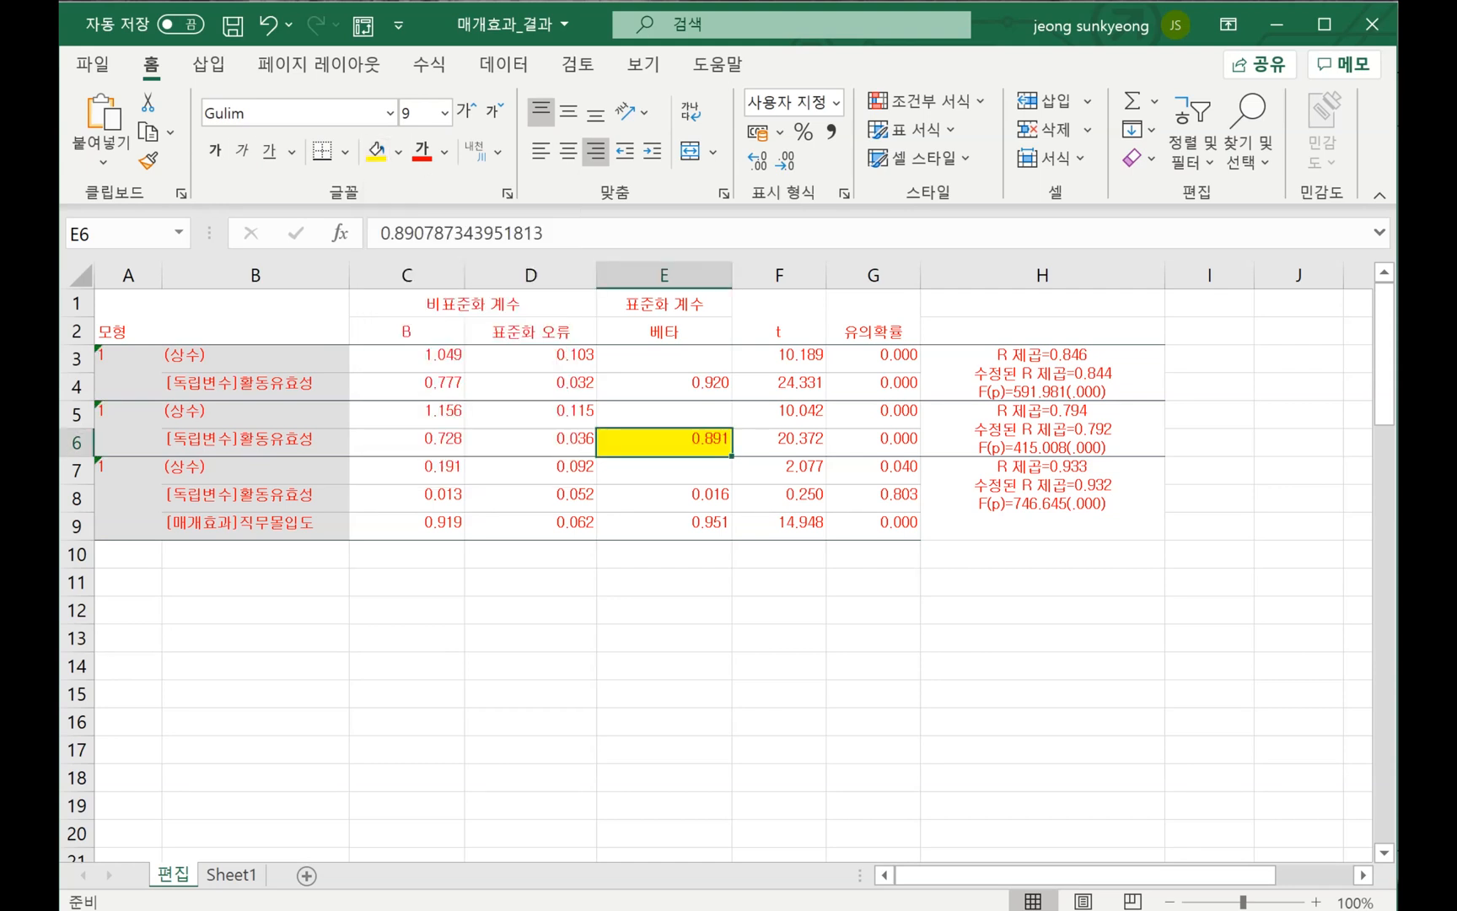
left_click(664, 497)
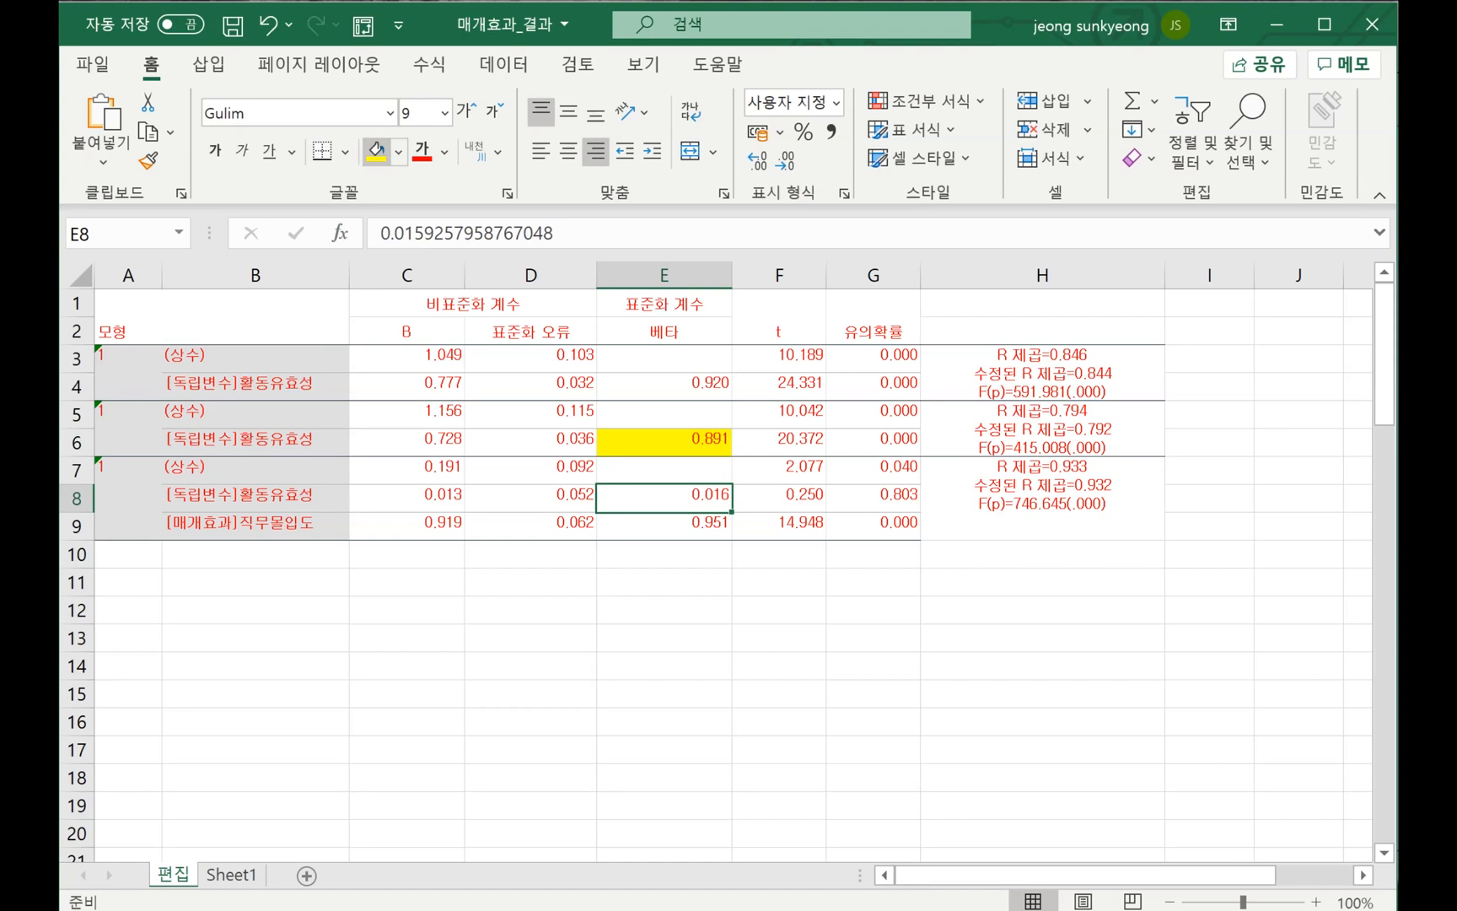
left_click(398, 153)
left_click(439, 386)
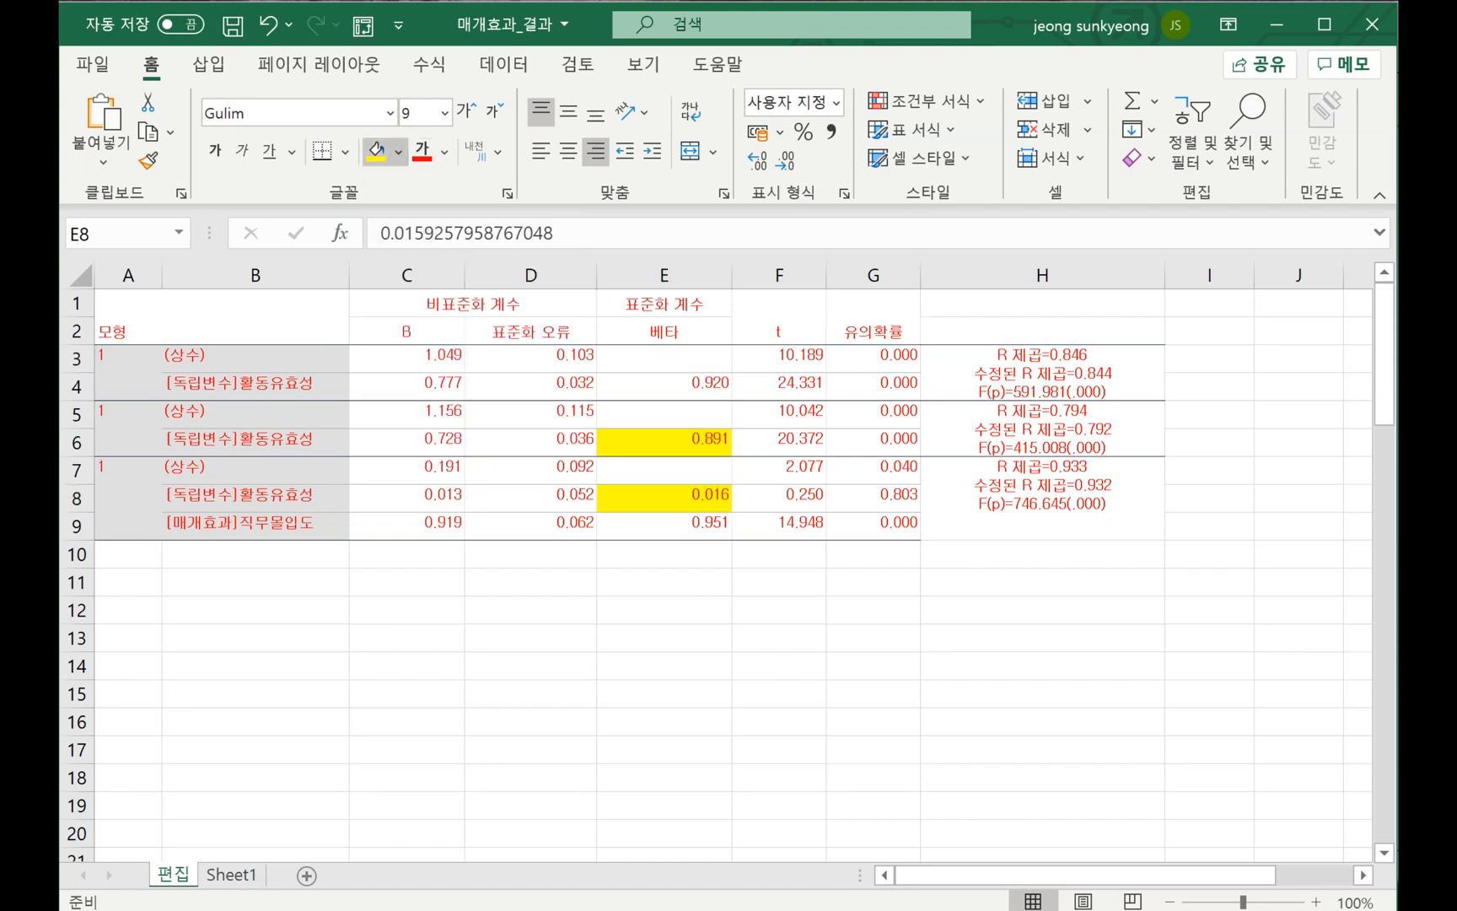
left_click(664, 588)
Compare the 활동유효성 betas in E6 and E8 alongside the 직무몰입도 mediator row of the third model
left_click(664, 442)
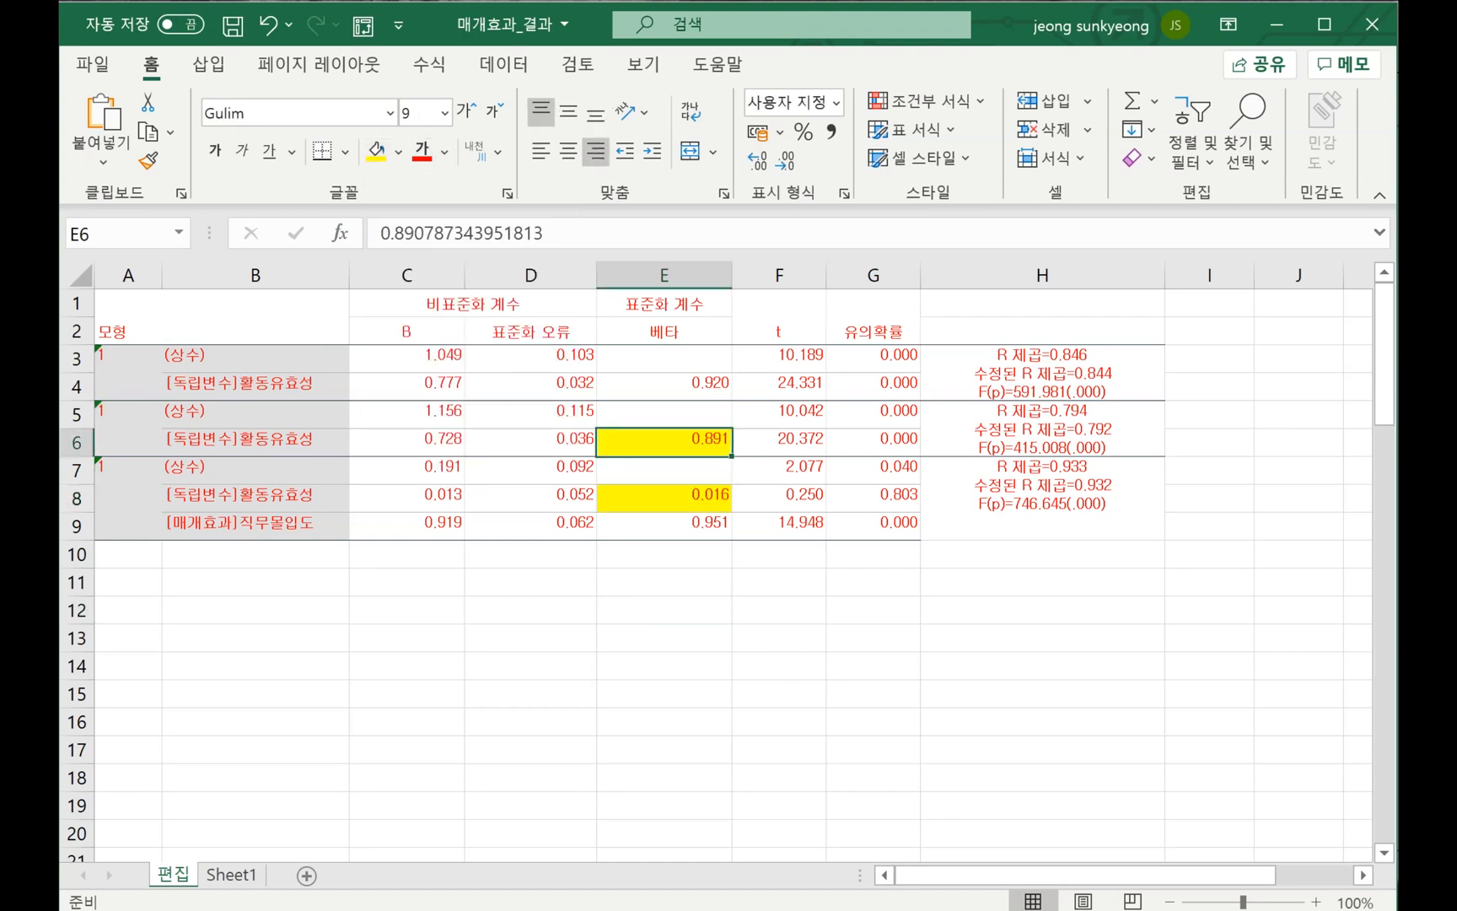
left_click(254, 442)
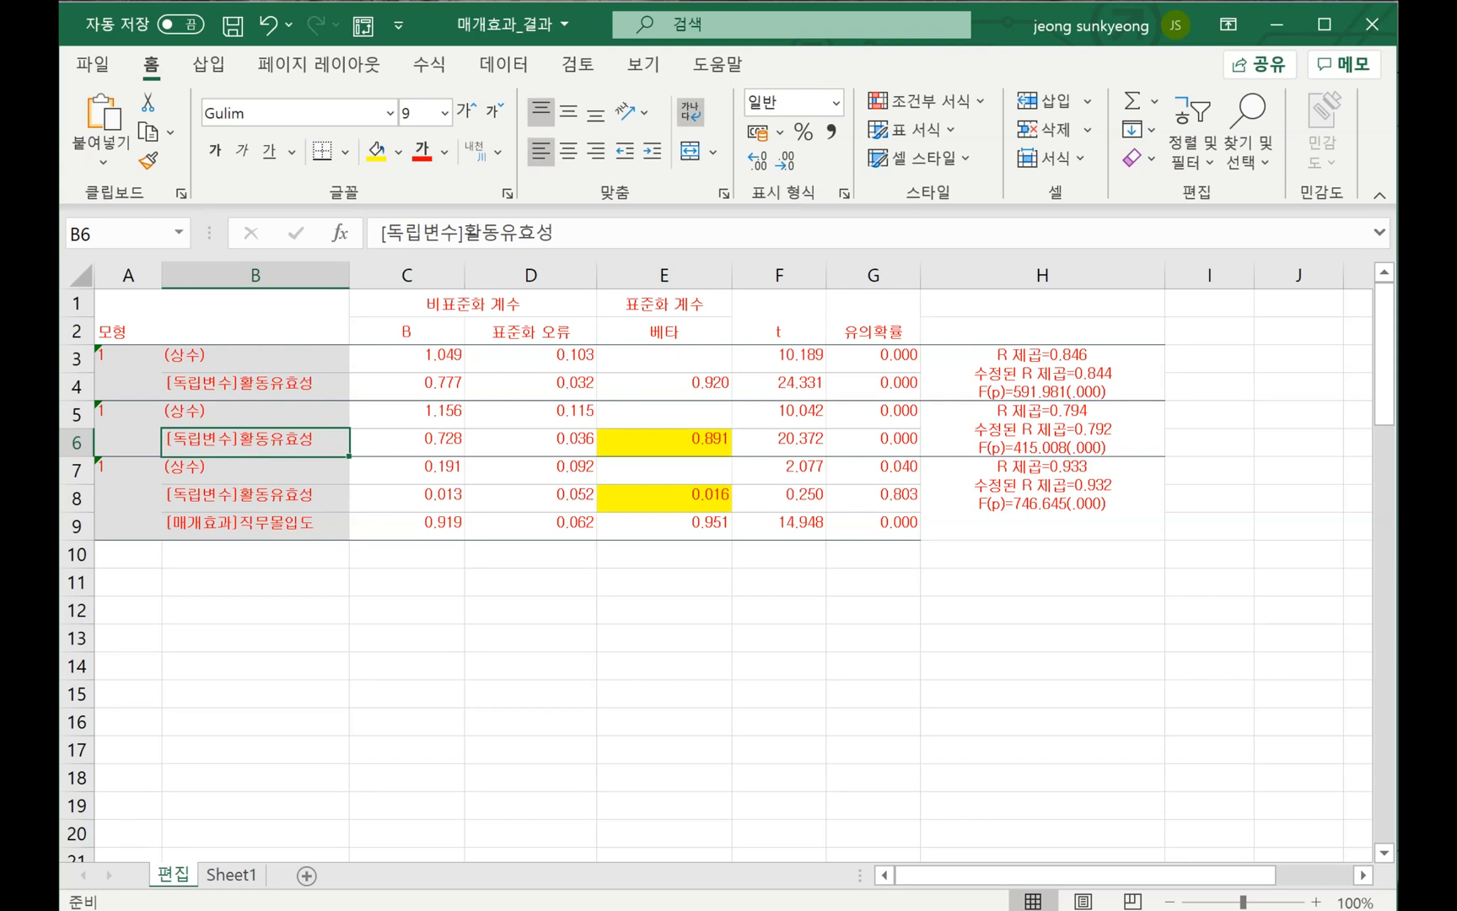
left_click(664, 441)
left_click(254, 497)
left_click(254, 525)
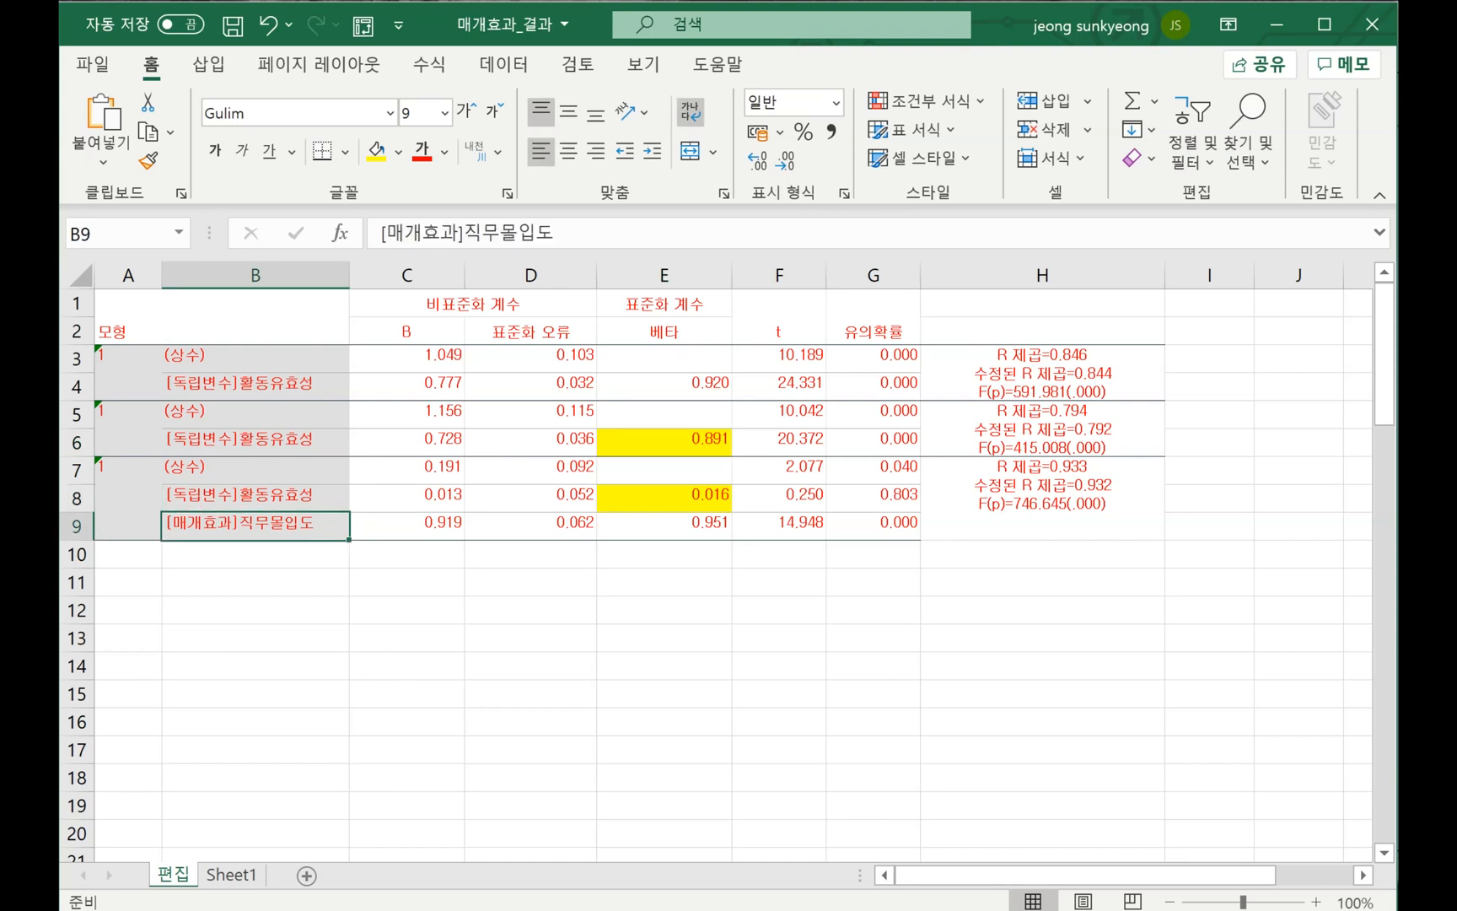
left_click(255, 497)
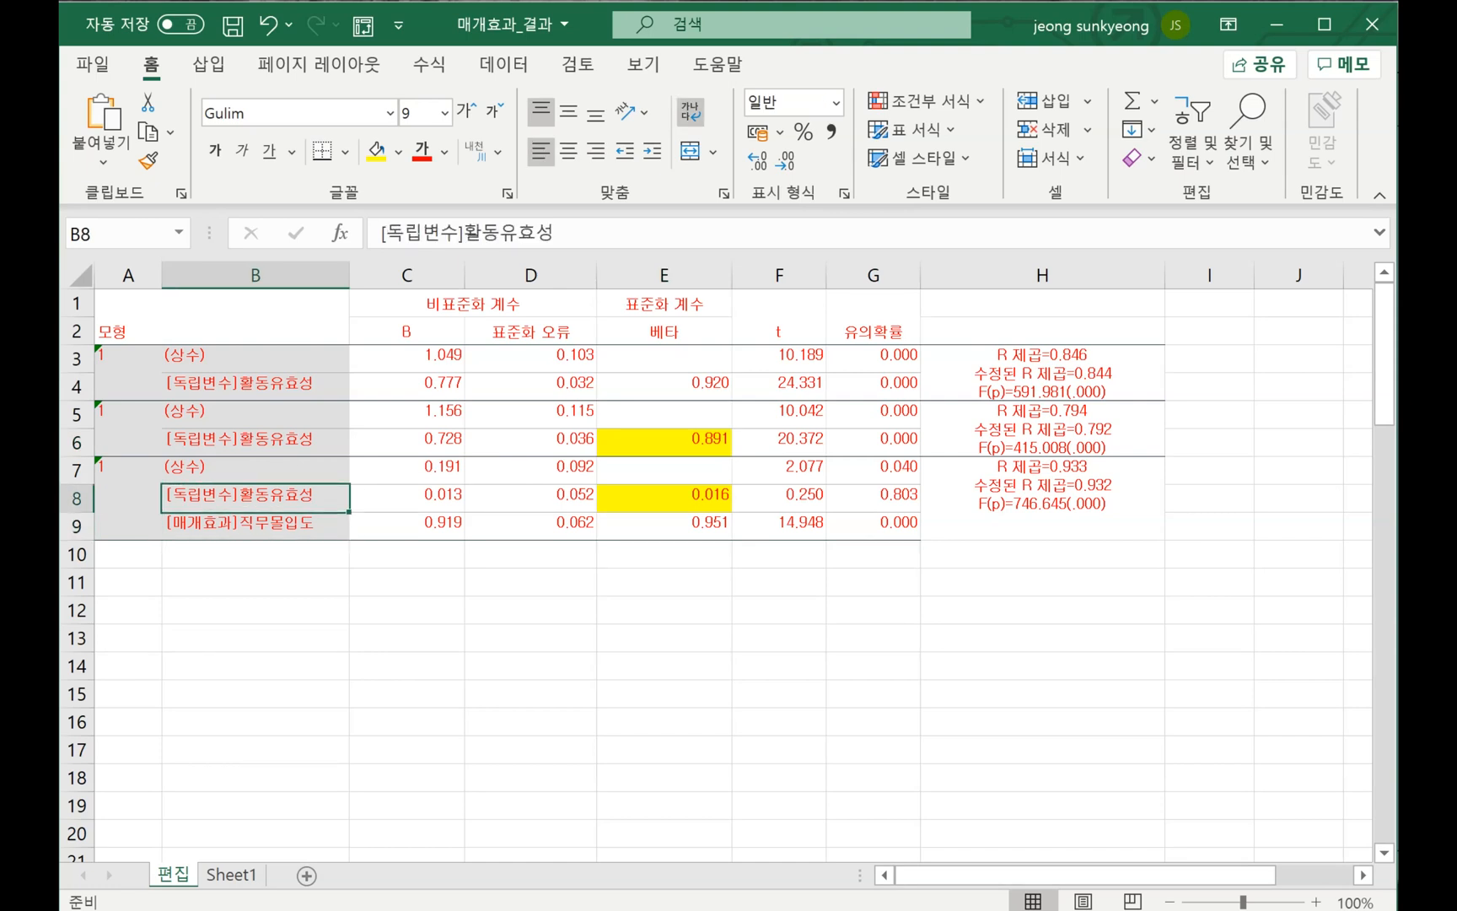
left_click(663, 497)
left_click(663, 441)
left_click(664, 497)
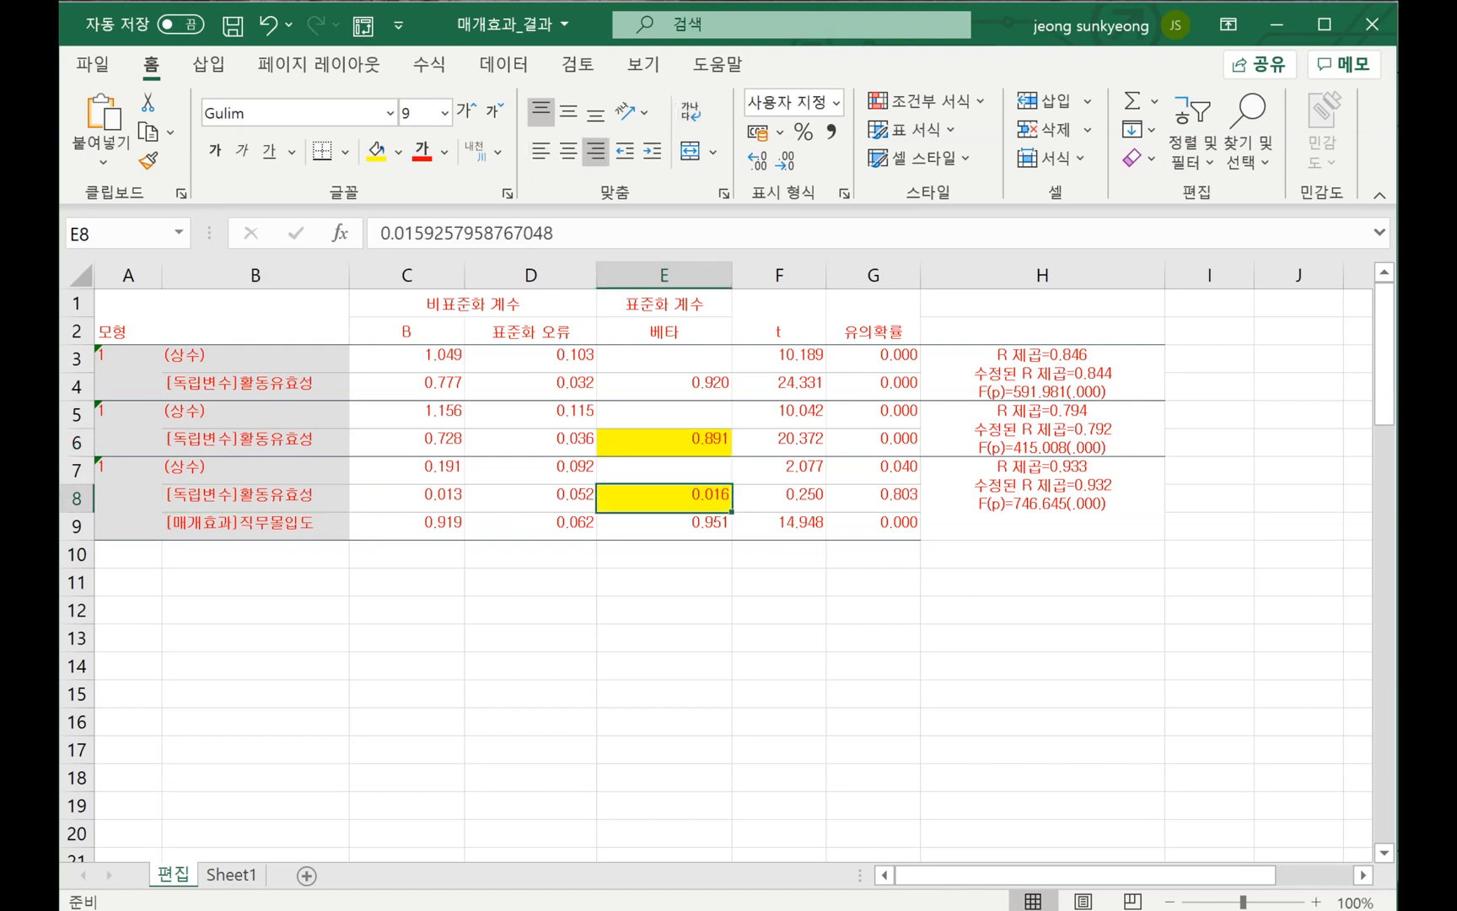
left_click(664, 442)
left_click(664, 498)
left_click(664, 442)
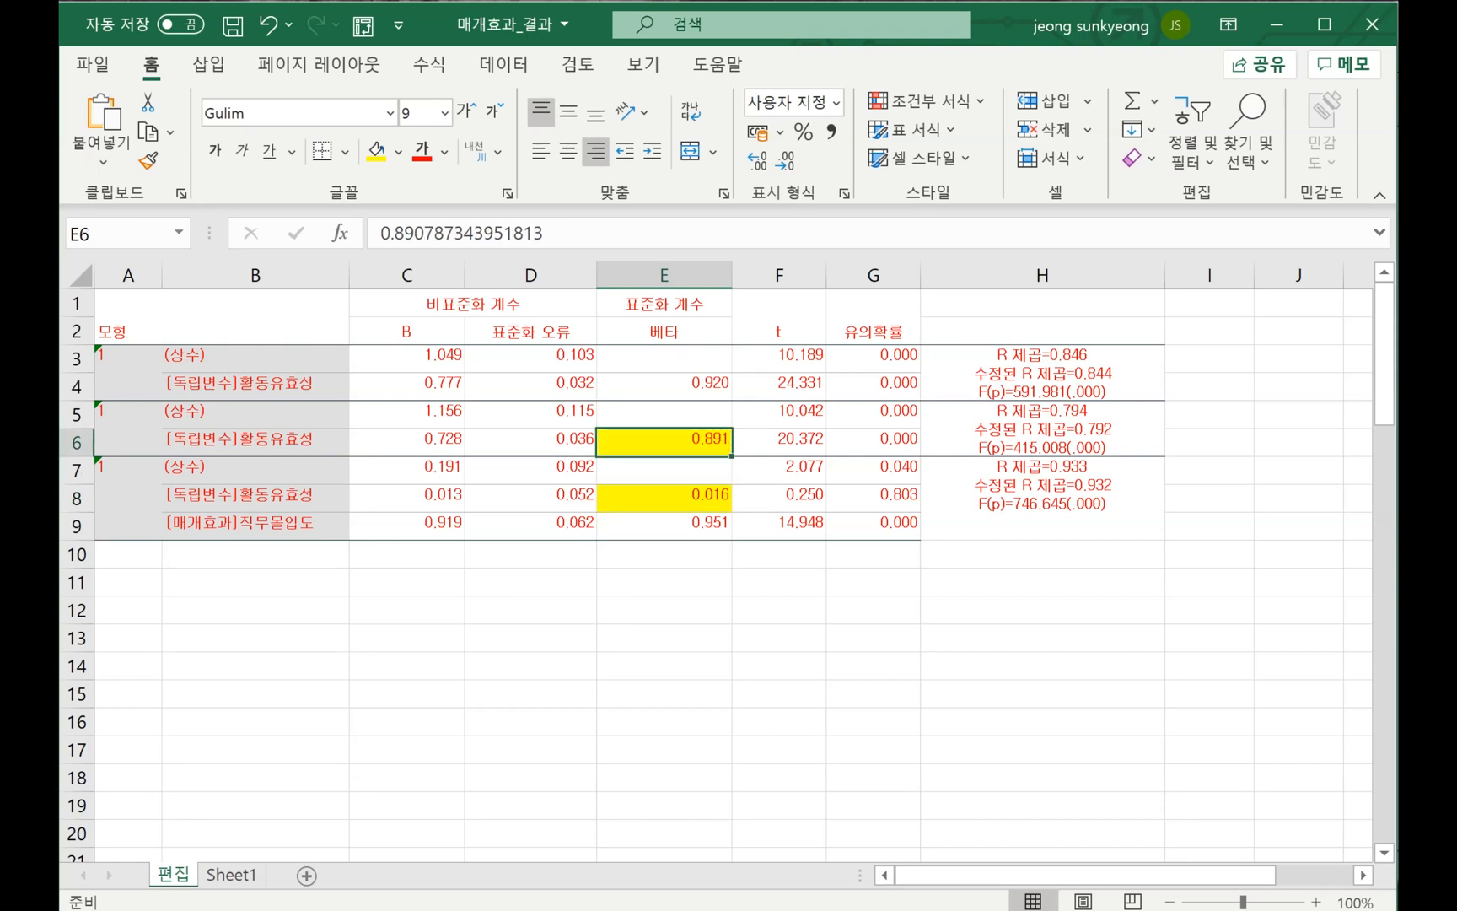
Highlight the third model's 활동유효성 significance cell G8 in yellow
left_click(873, 497)
left_click(398, 151)
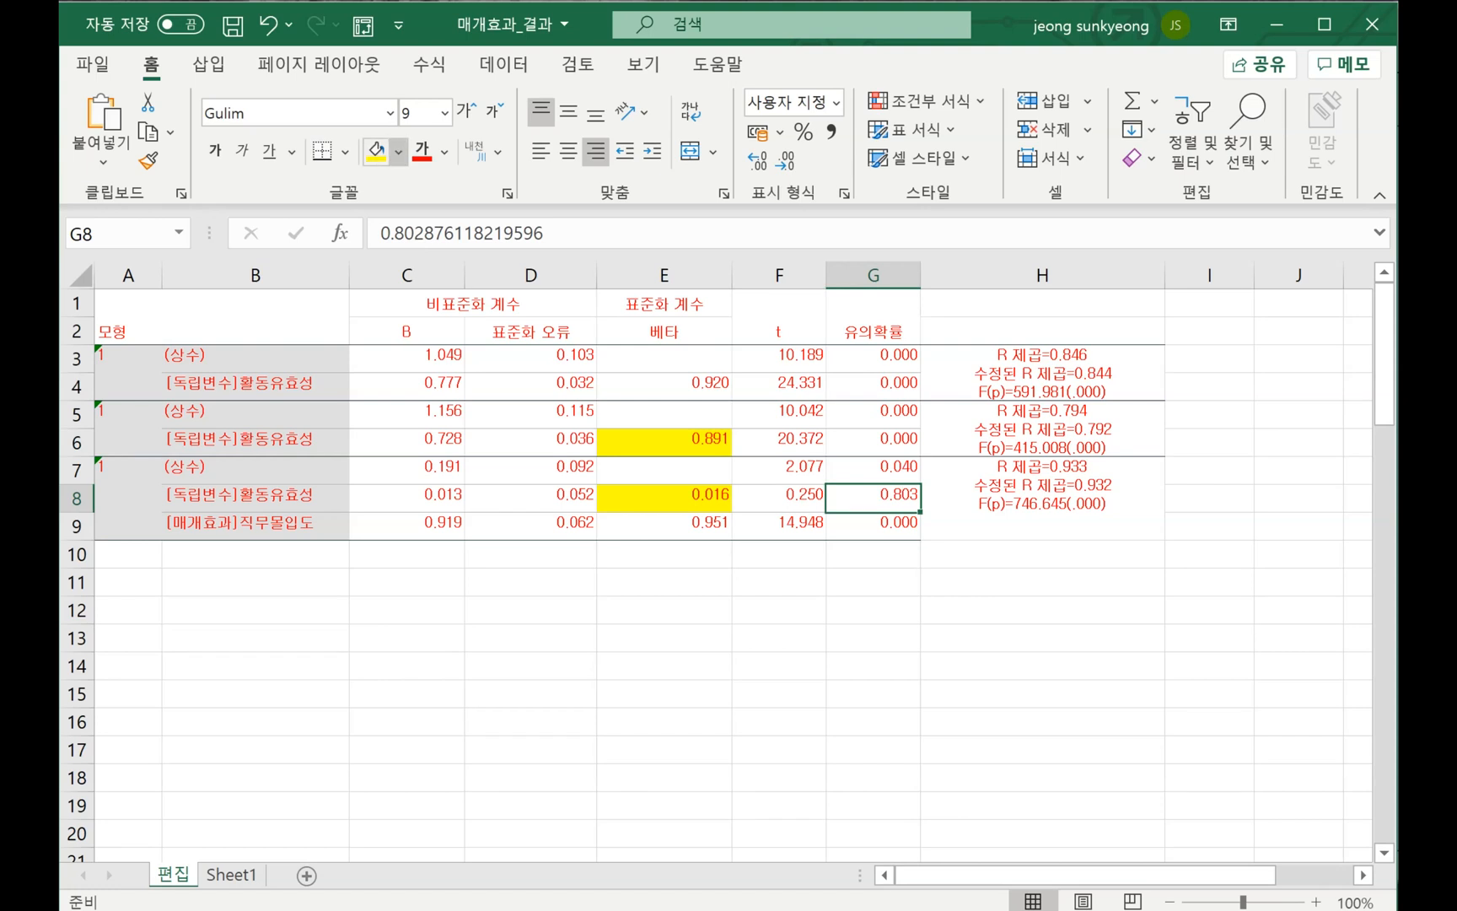
key("Escape")
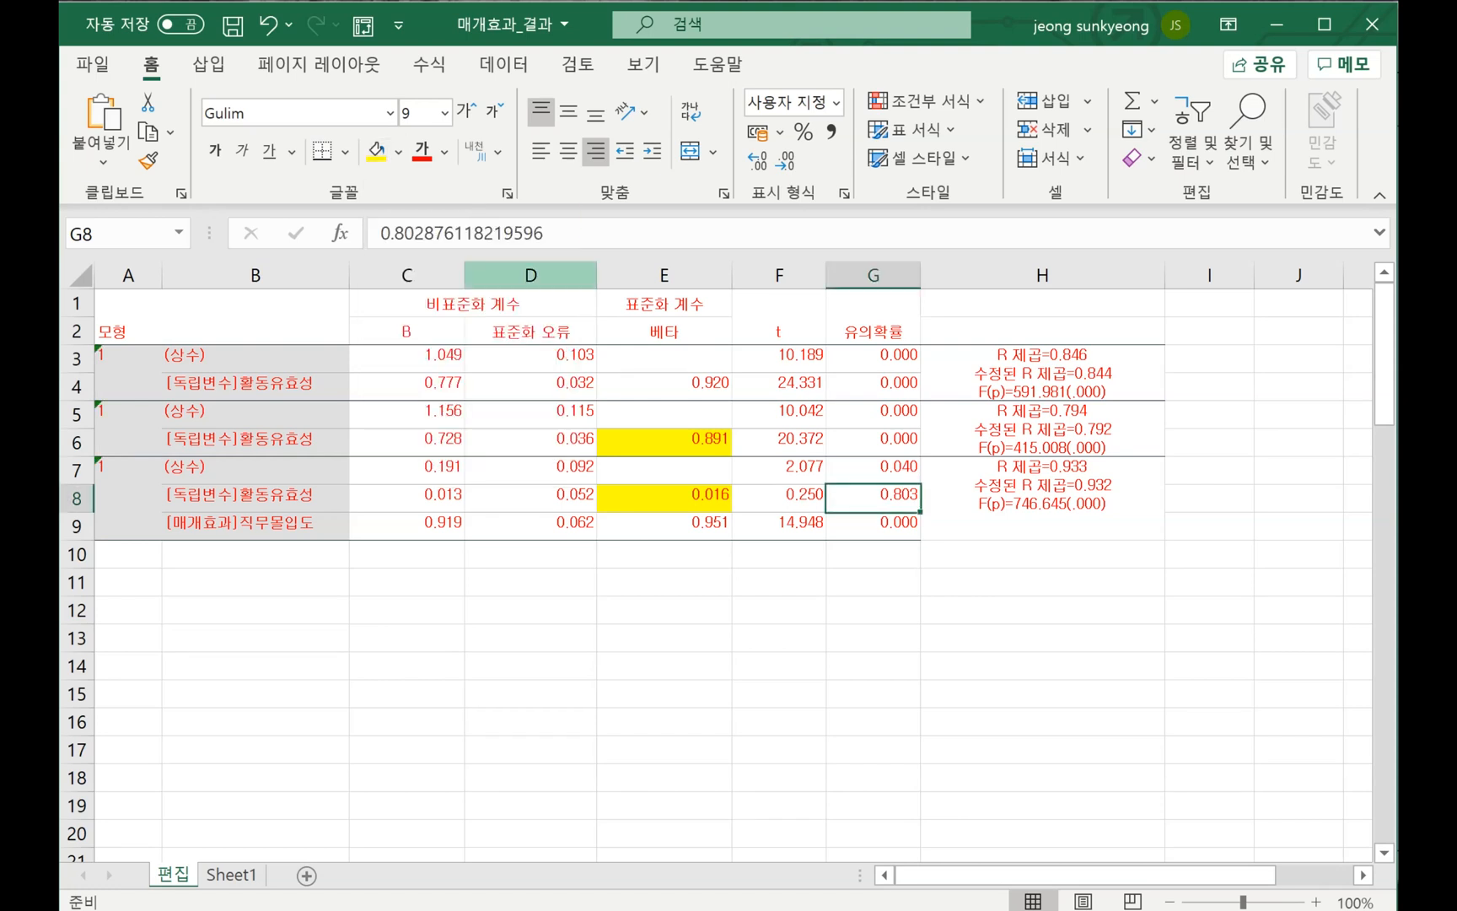
left_click(376, 152)
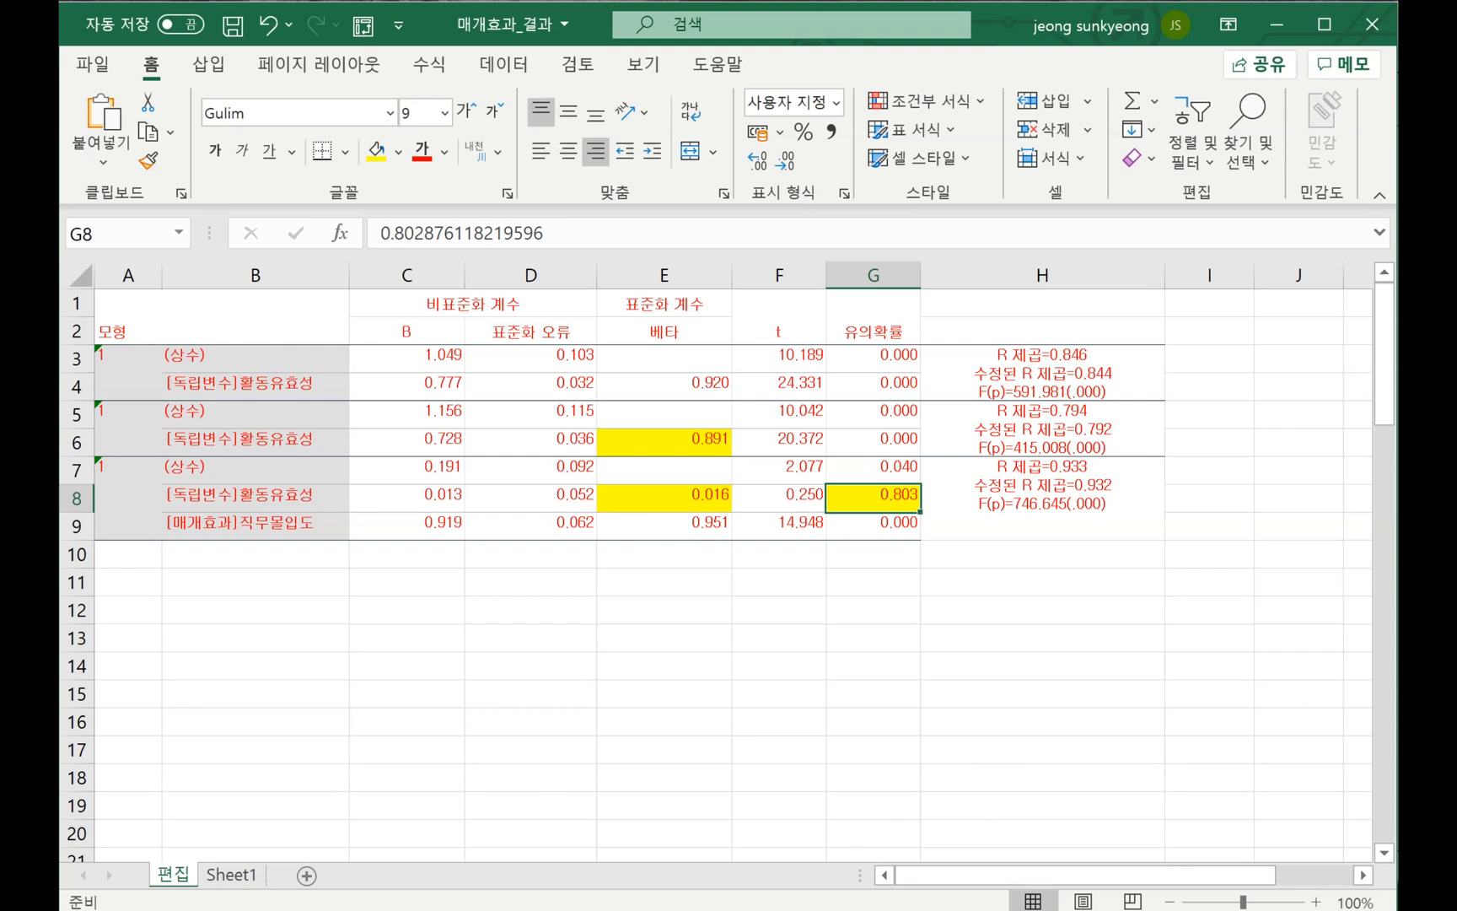
left_click(874, 582)
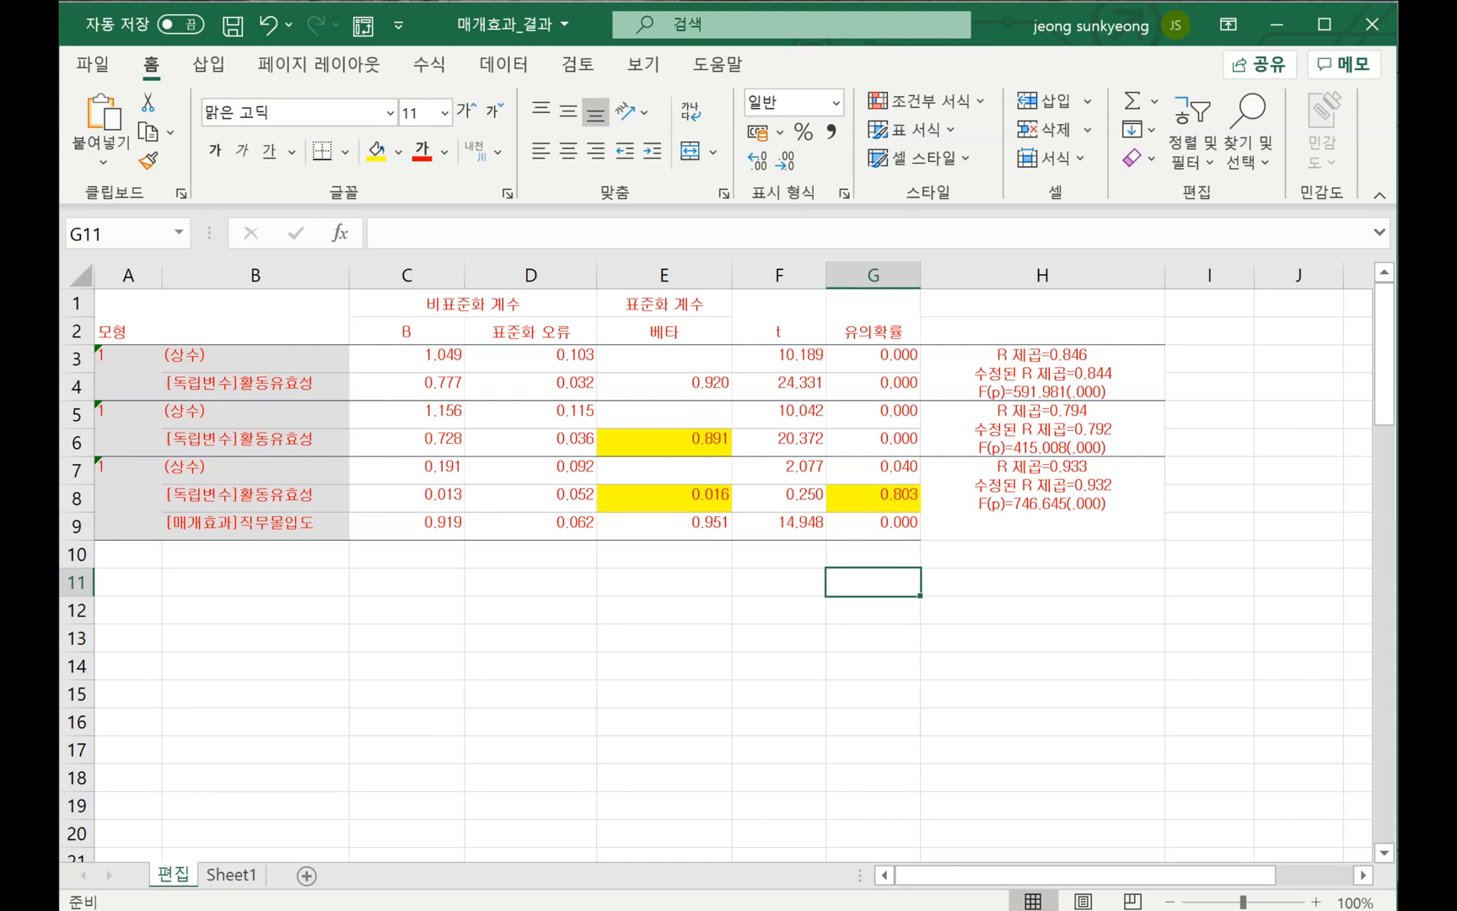
Switch to the 청소년 스트레스 paper in Acrobat Reader and examine the p value of 스트레스 in 표 7
left_click(779, 638)
left_click(685, 908)
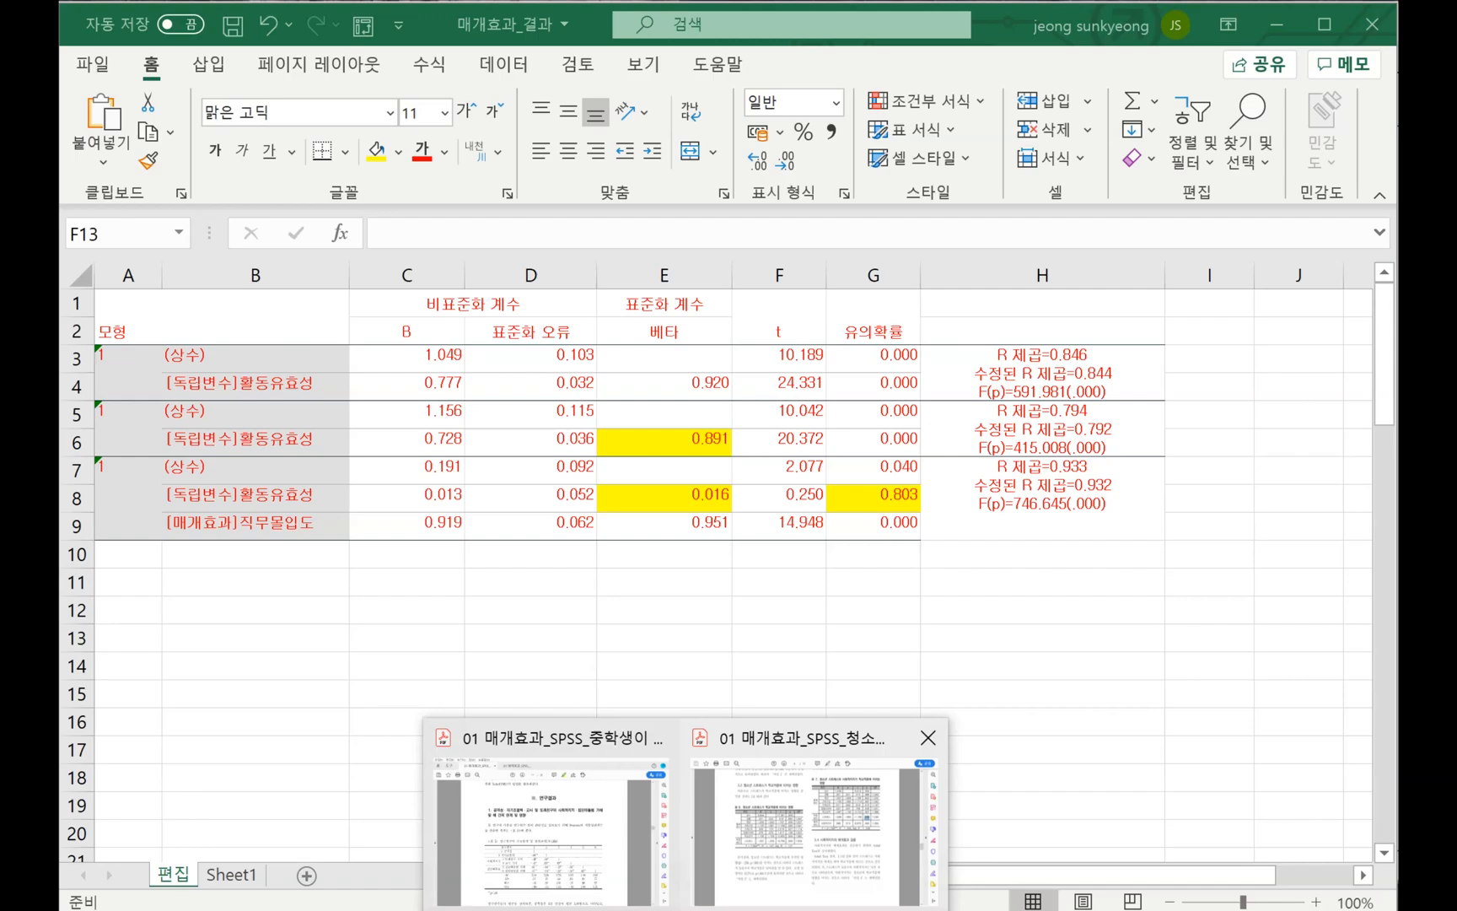
left_click(814, 830)
left_click(956, 542)
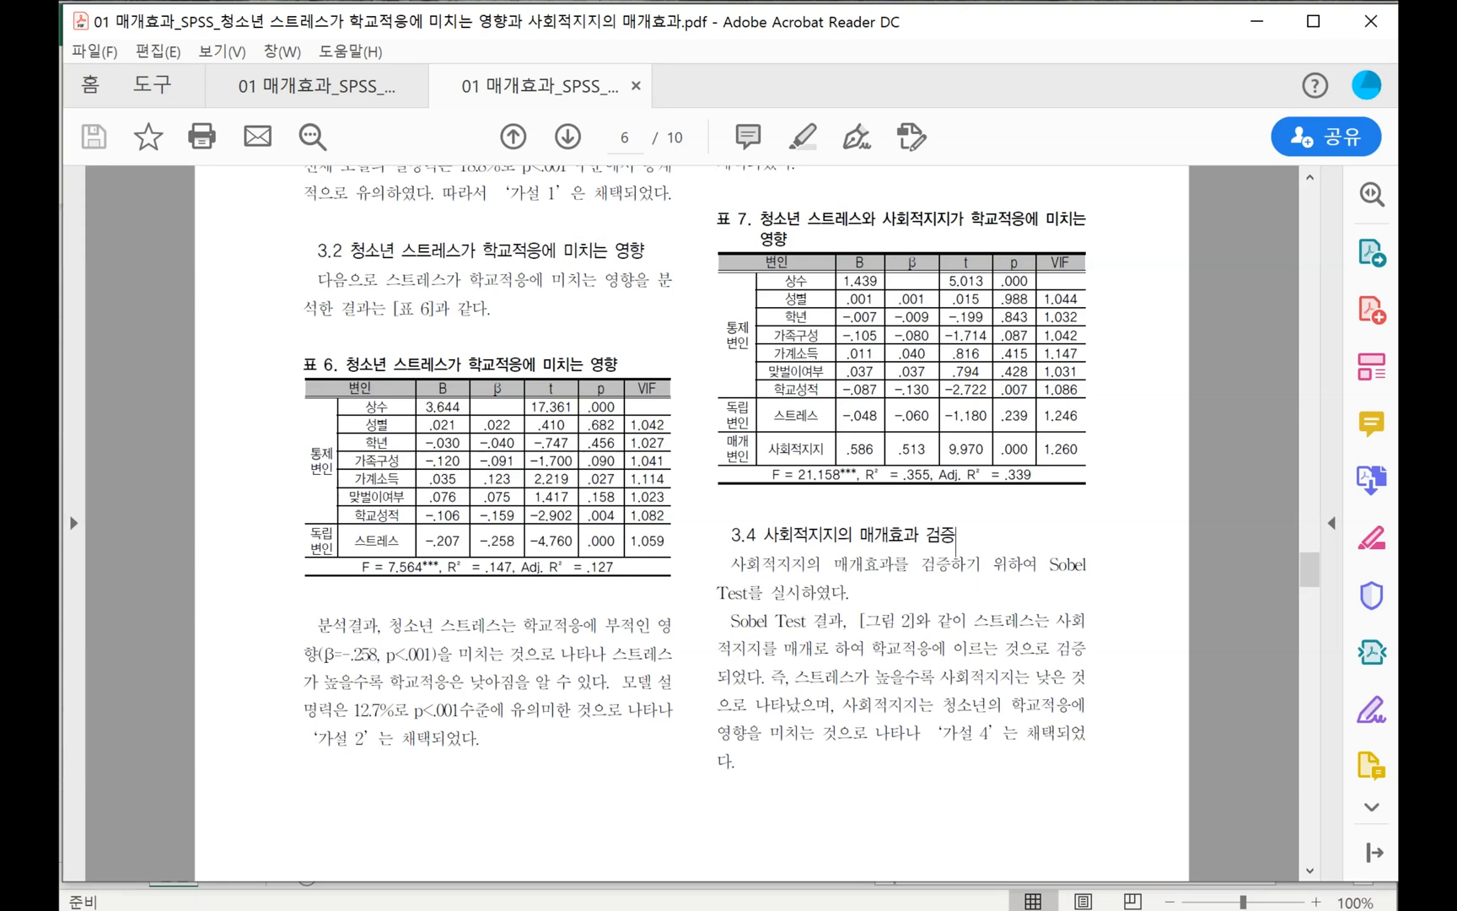
double_click(1015, 417)
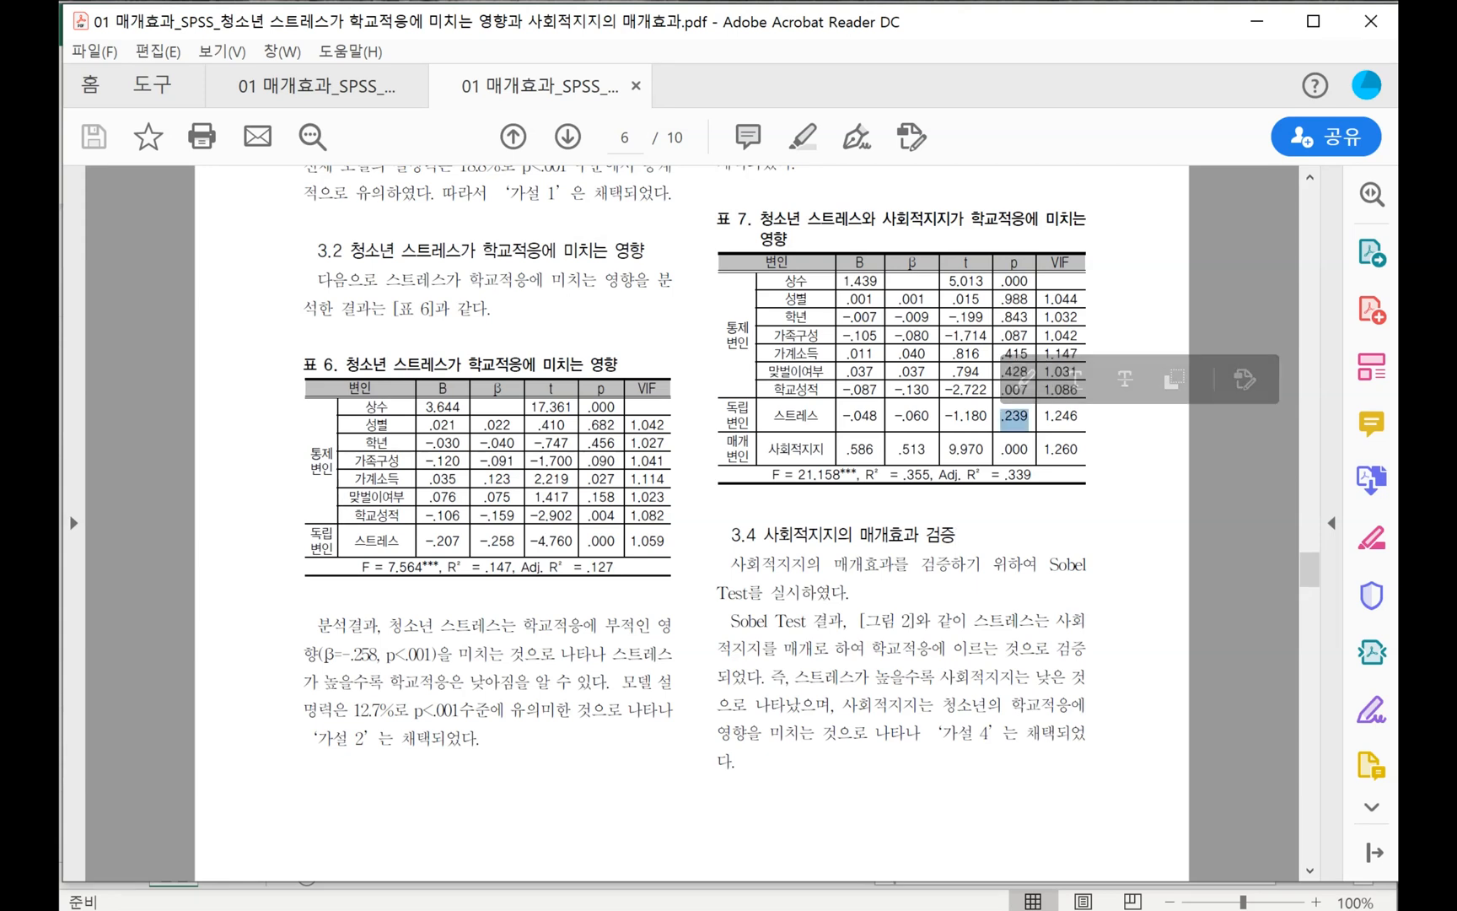
Switch to the 중학생 공격성 paper and examine the three-stage mediation results in 표 9 on page 15
left_click(687, 908)
left_click(553, 814)
scroll(691, 522, "down", 2)
scroll(691, 523, "down", 15)
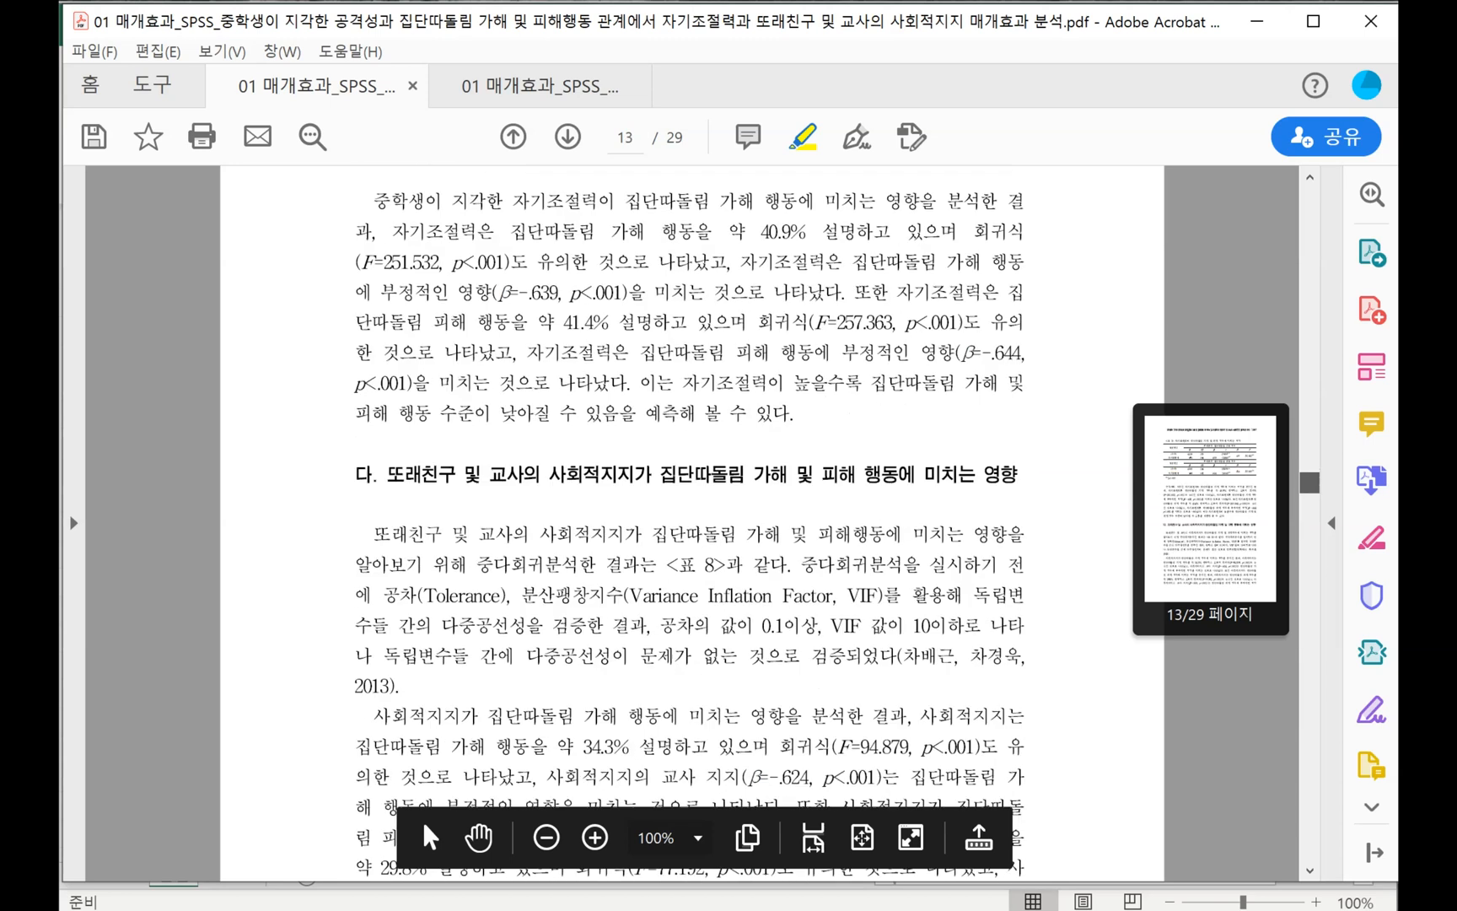
scroll(691, 523, "down", 8)
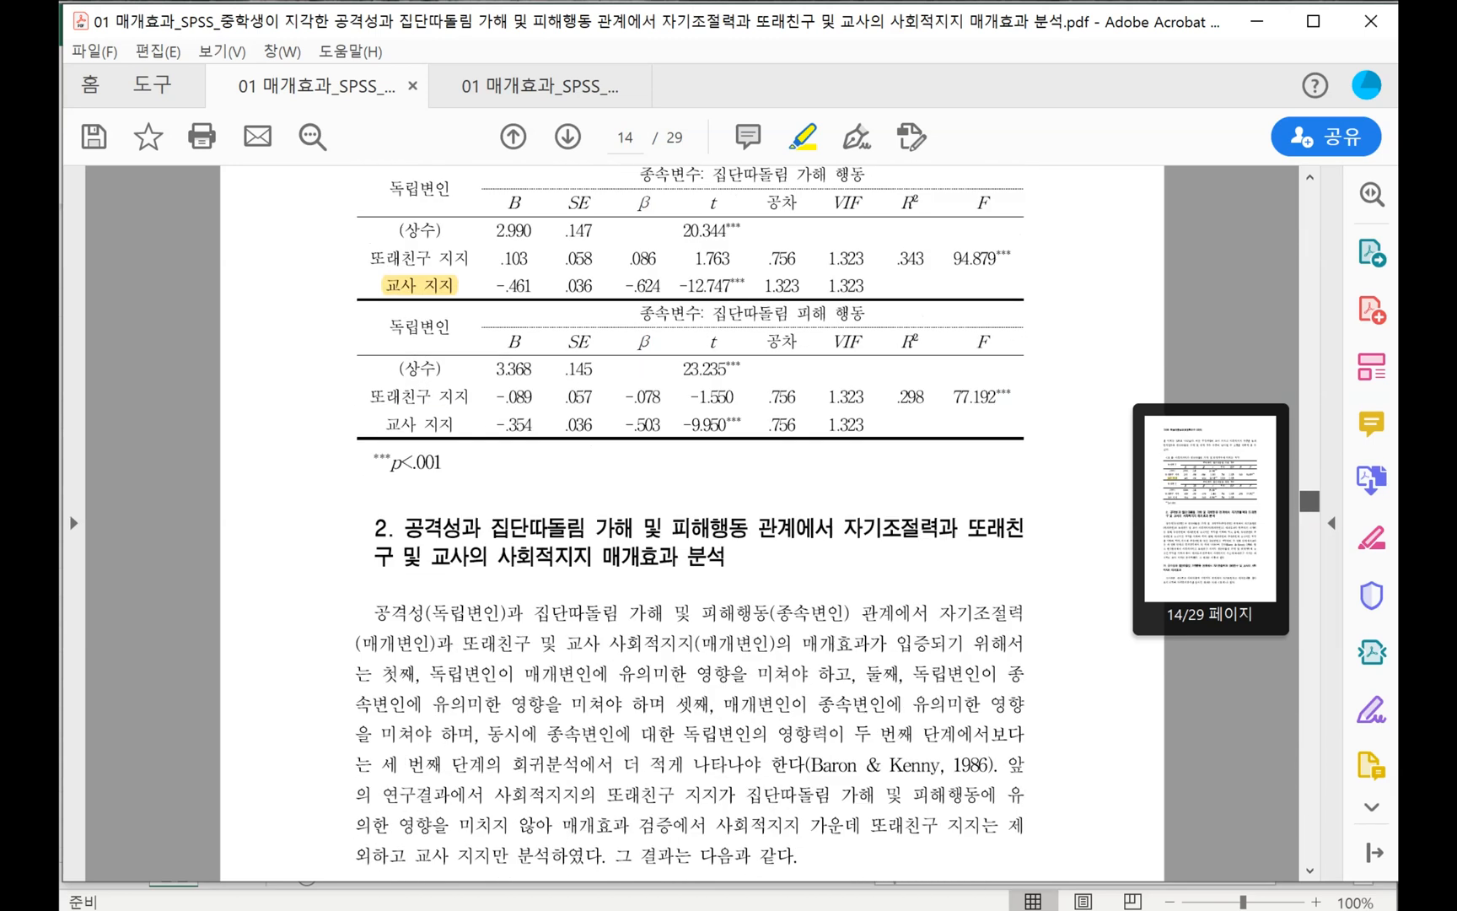
scroll(691, 522, "down", 5)
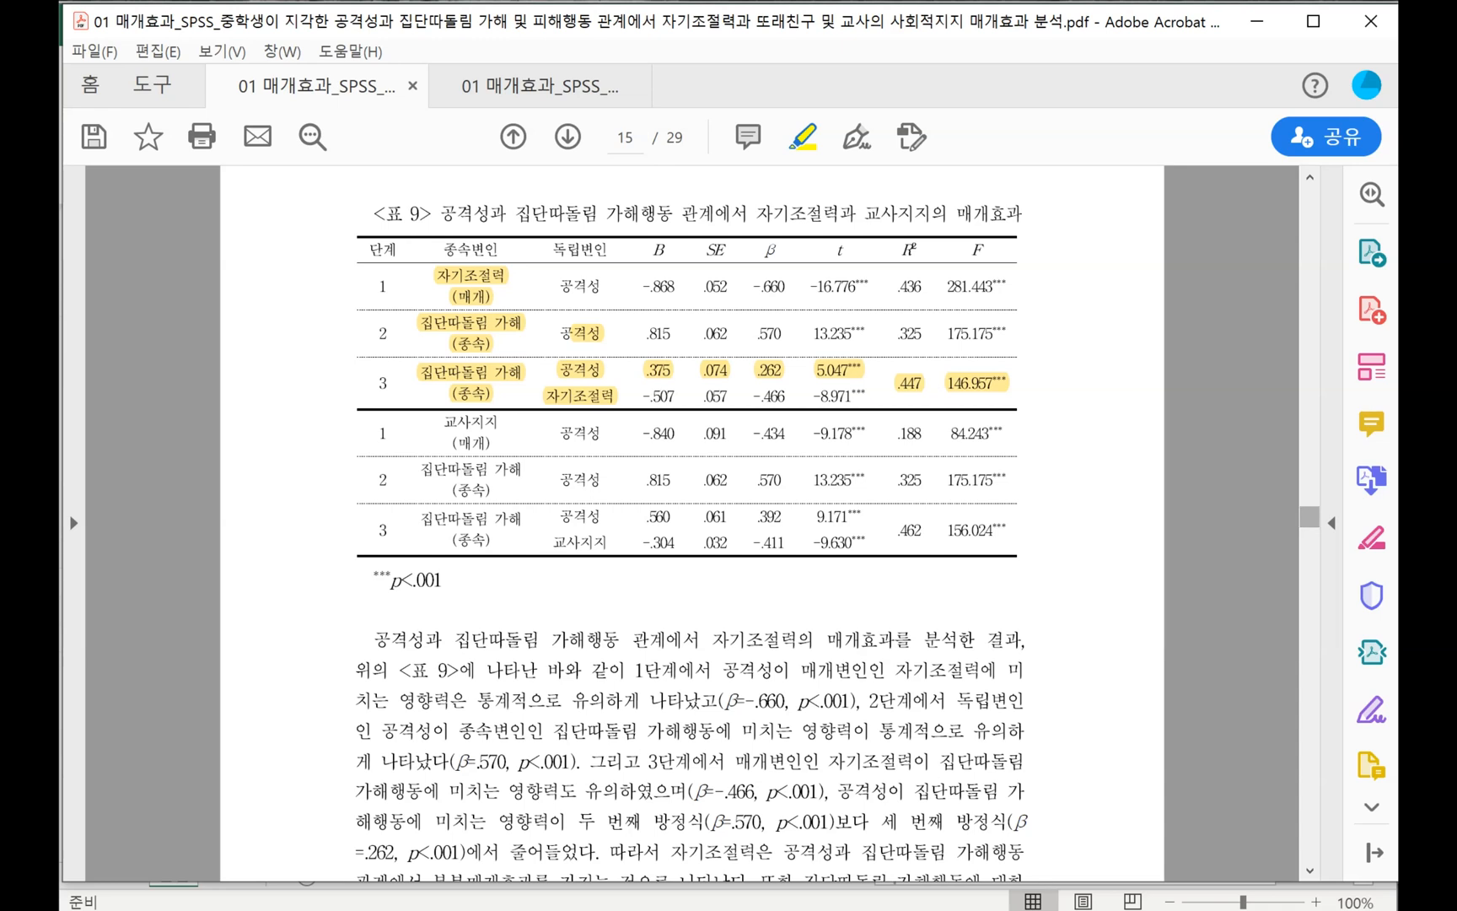
scroll(691, 523, "down", 1)
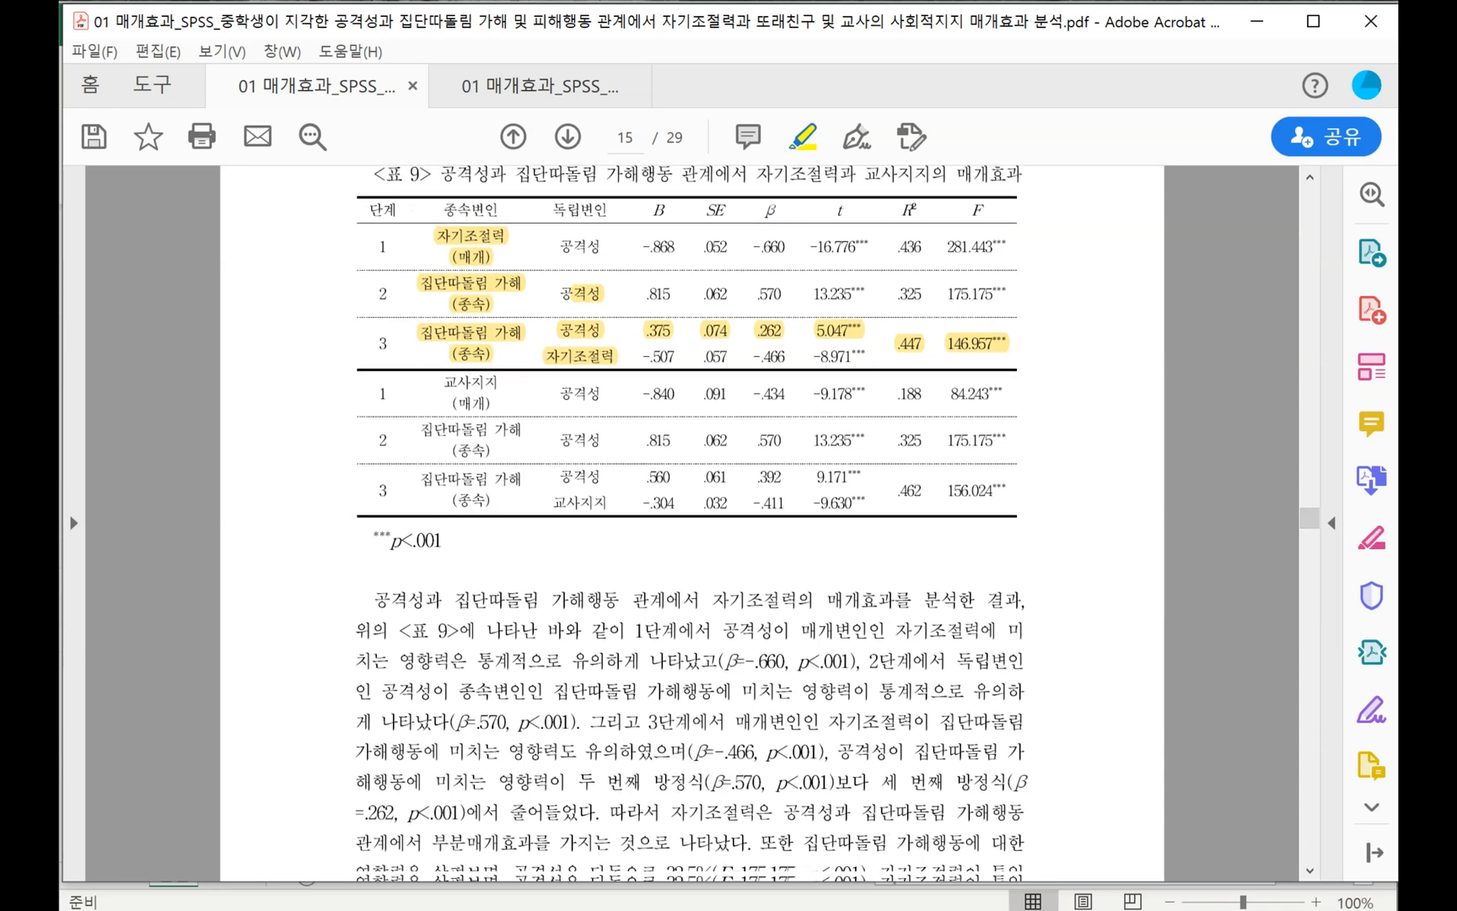
mouse_move(1309, 519)
left_mouse_down()
mouse_move(1309, 579)
mouse_move(1309, 513)
left_mouse_up()
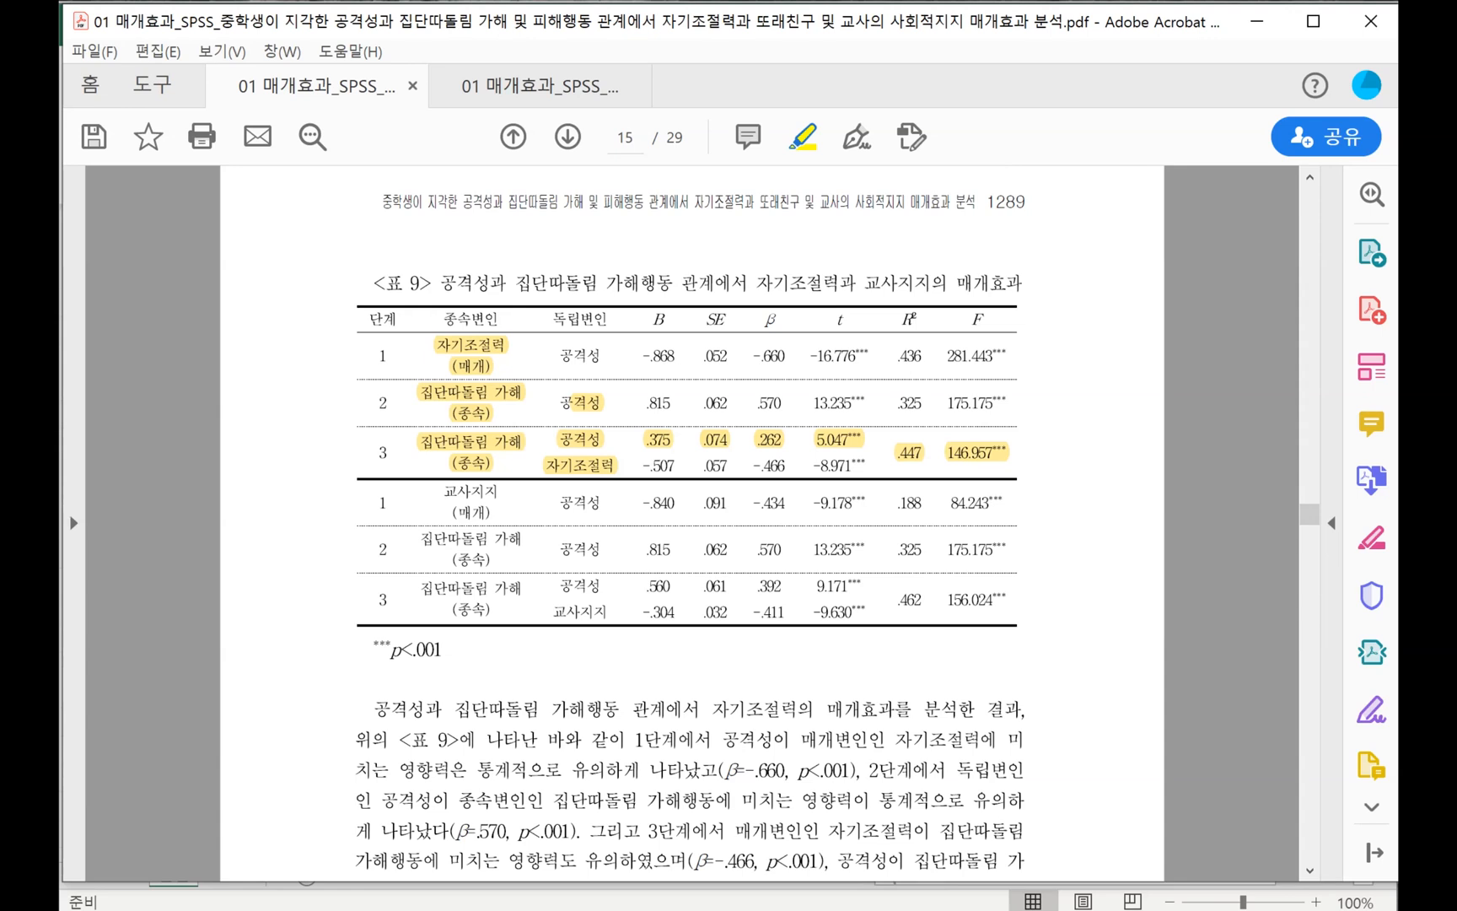
Delete the yellow highlights from the first stage 3 row block and the stage 2 공격성 entry in 표 9
left_click(582, 443)
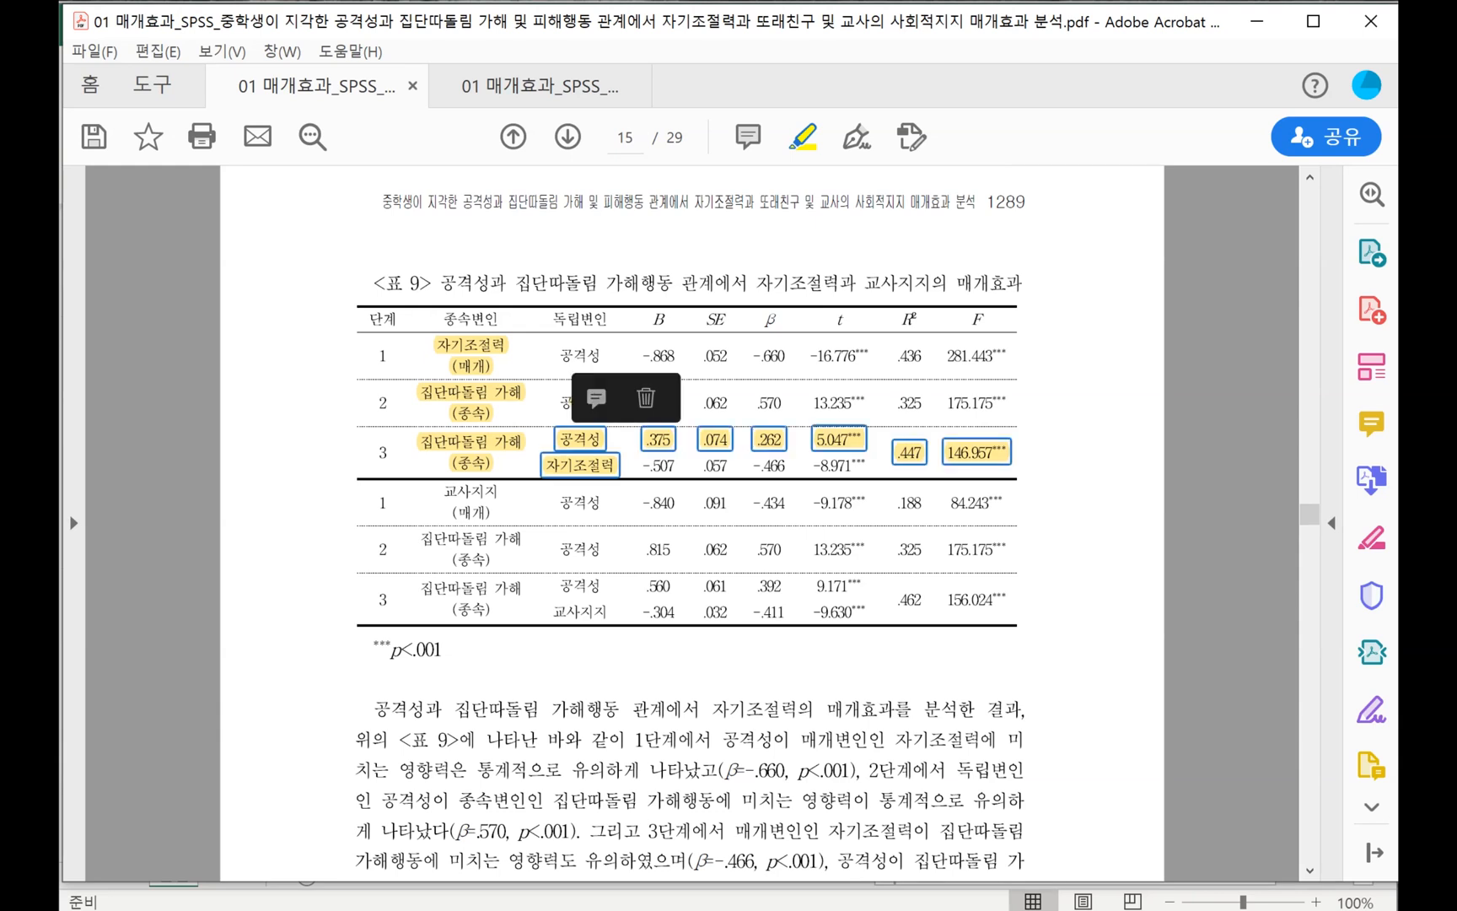
left_click(594, 441)
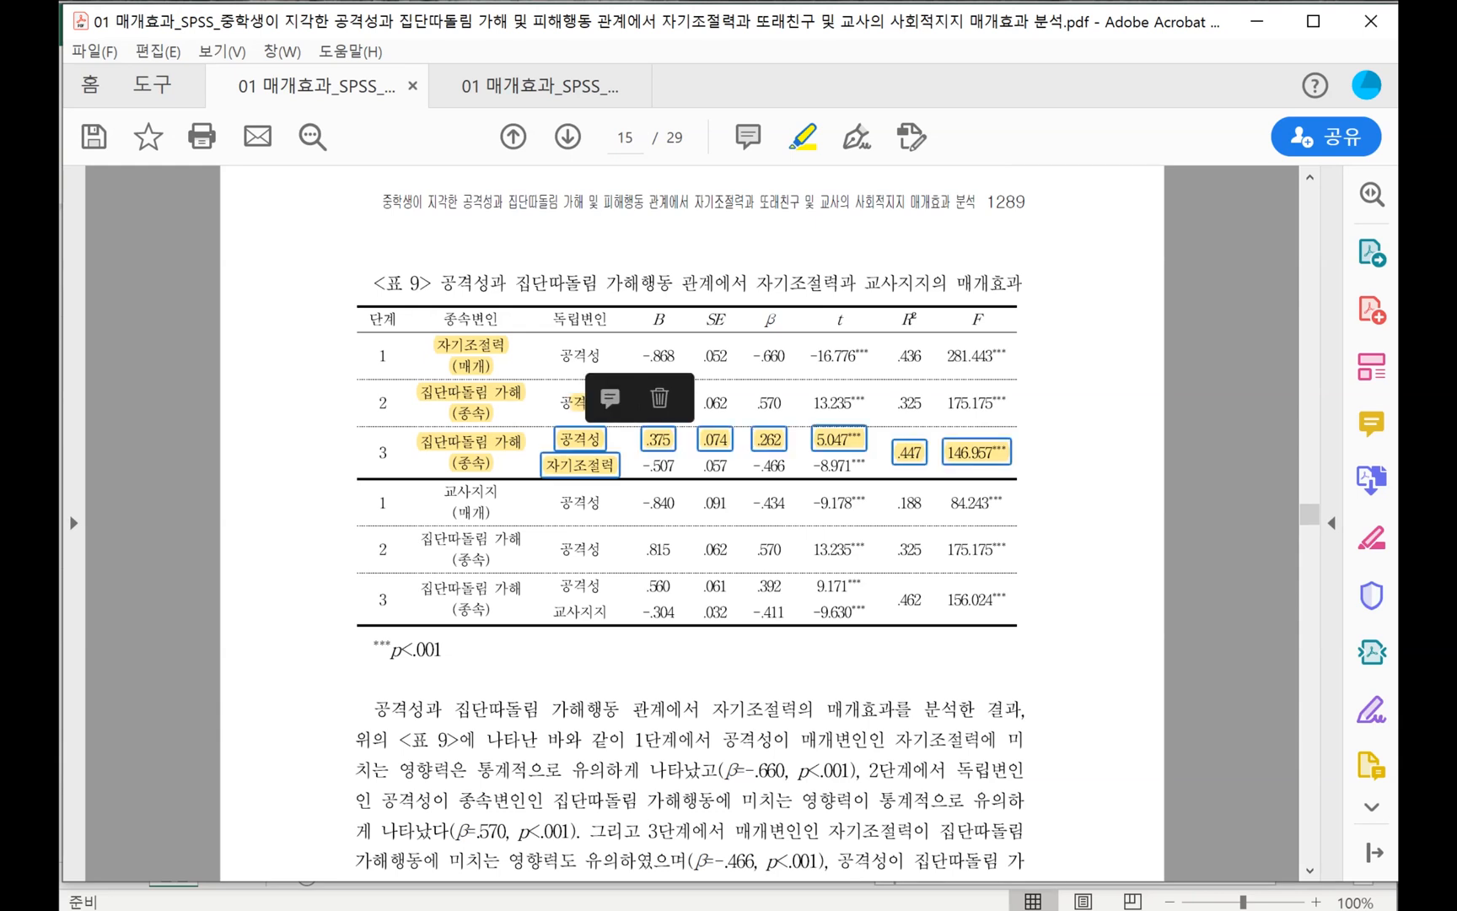
left_click(597, 441)
left_click(662, 398)
left_click(590, 402)
left_click(660, 363)
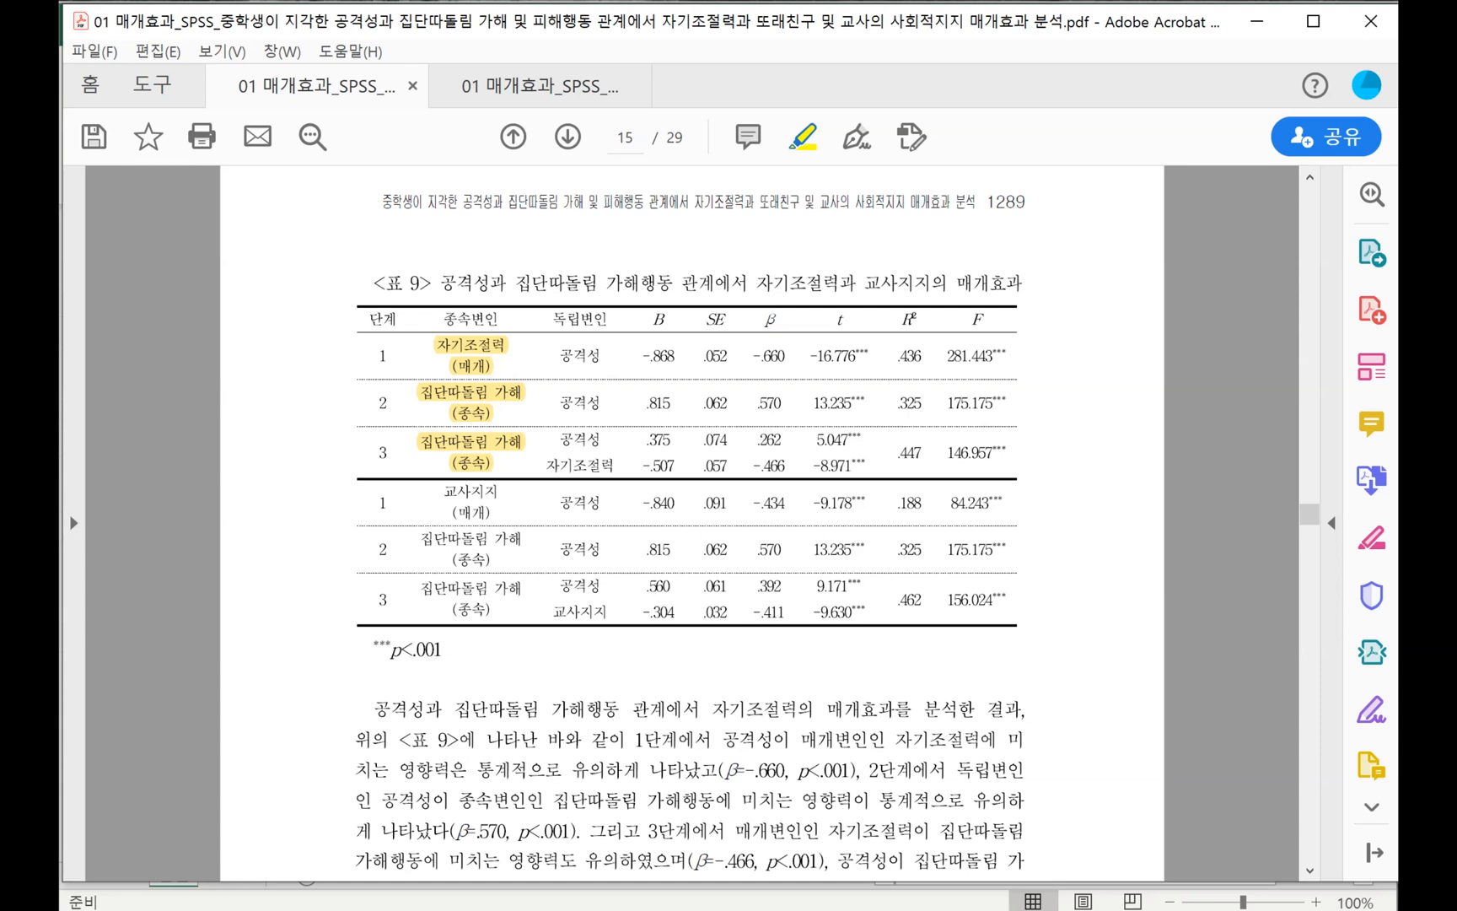
Highlight the 공격성 t values of stages 3 and 2 in 표 9, deleting the stage 3 highlight again
left_click_drag(815, 439, 864, 438)
left_click_drag(821, 403, 866, 404)
left_click(850, 439)
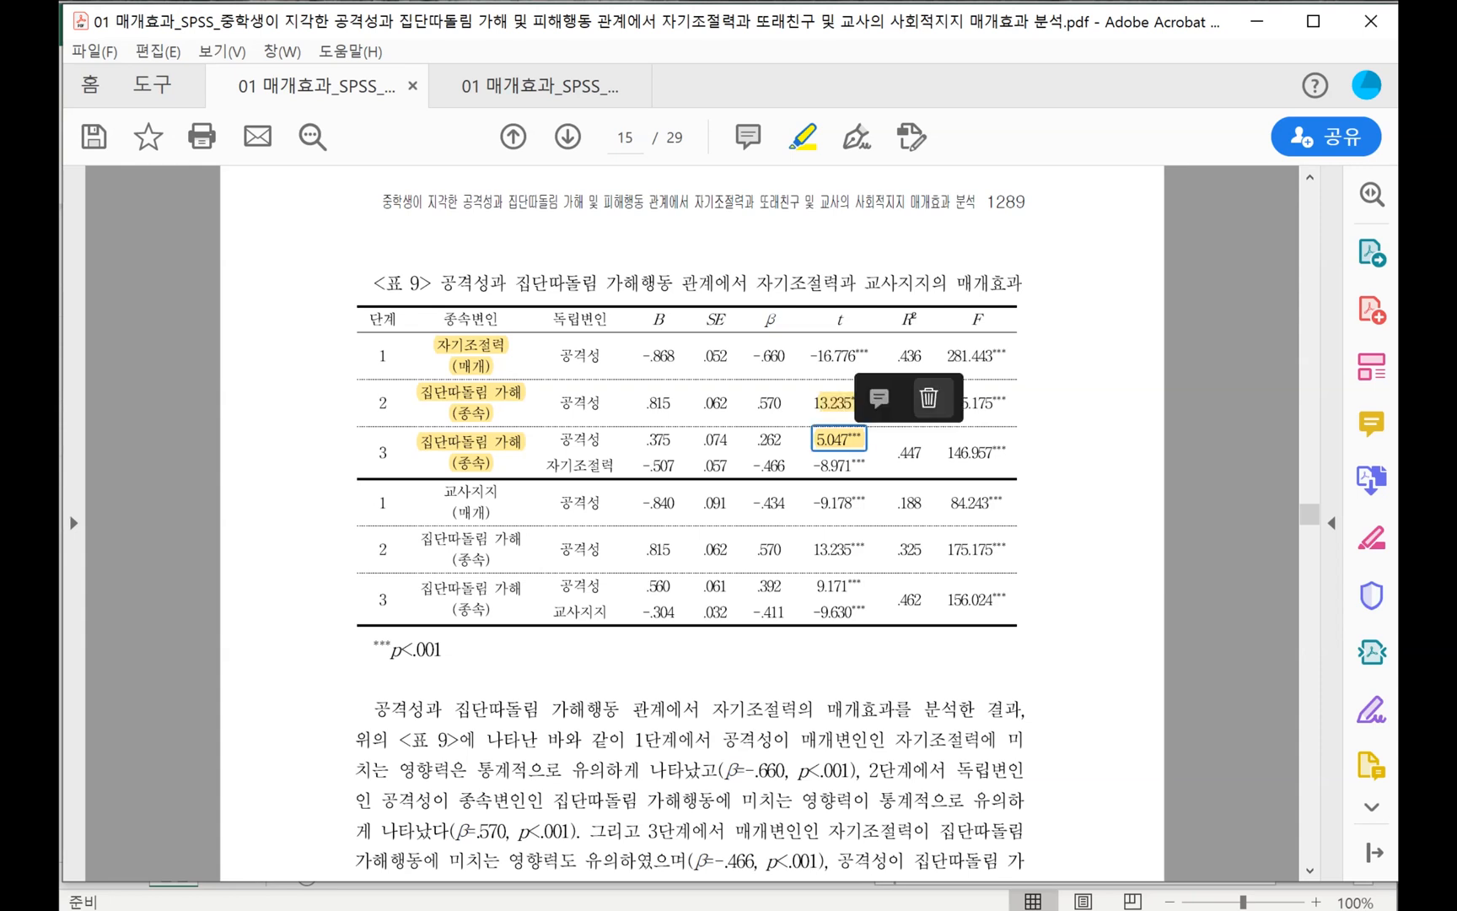
left_click(929, 398)
Delete the yellow highlights from the 종속변인 entries of stages 1 to 3 in 표 9
left_click(471, 354)
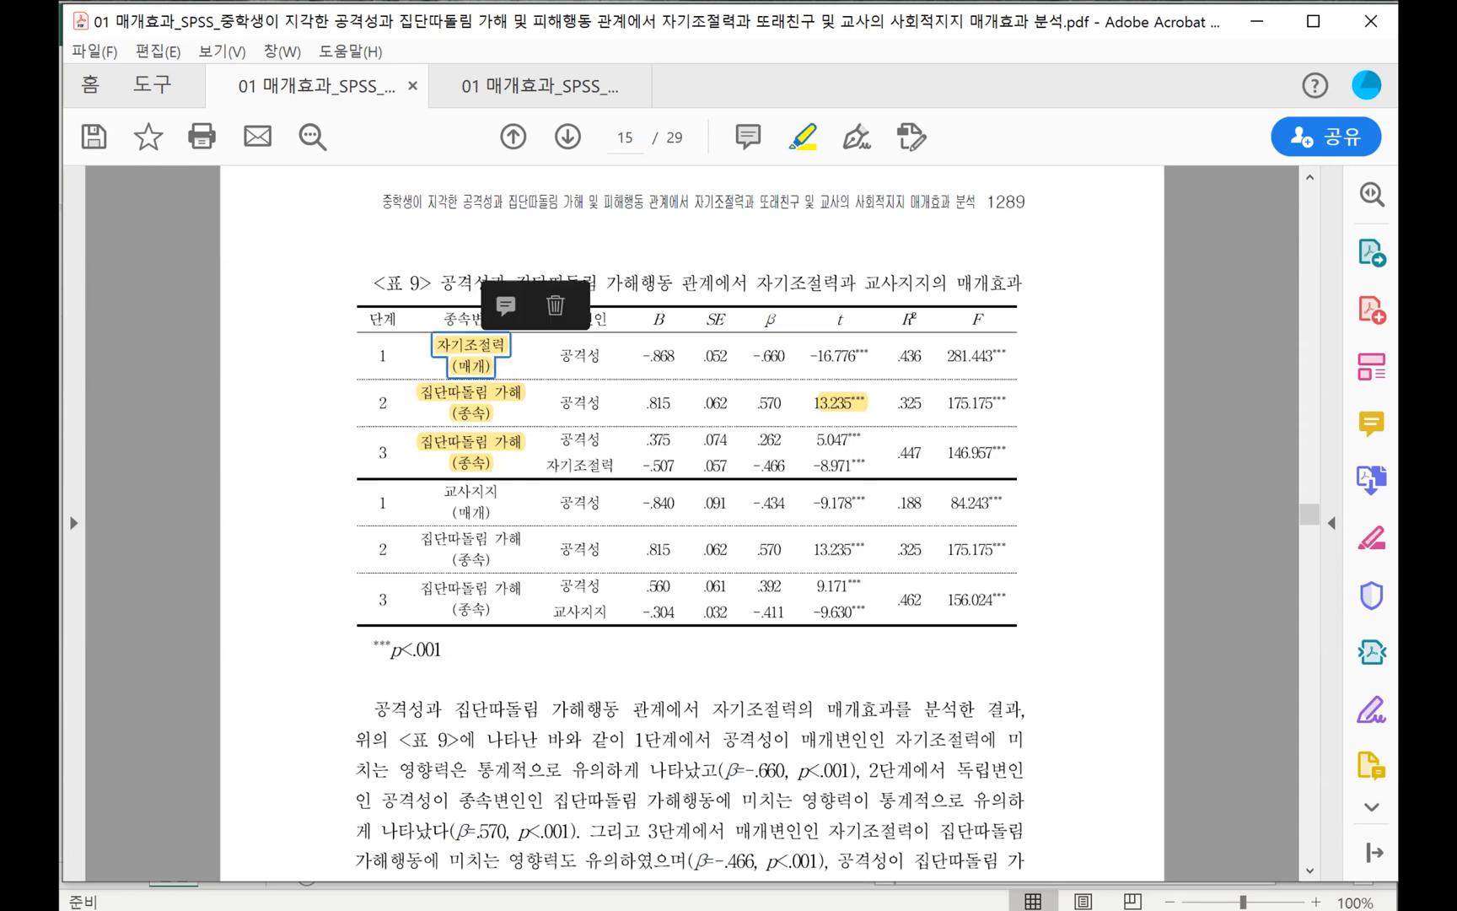
left_click(556, 305)
left_click(470, 402)
left_click(566, 352)
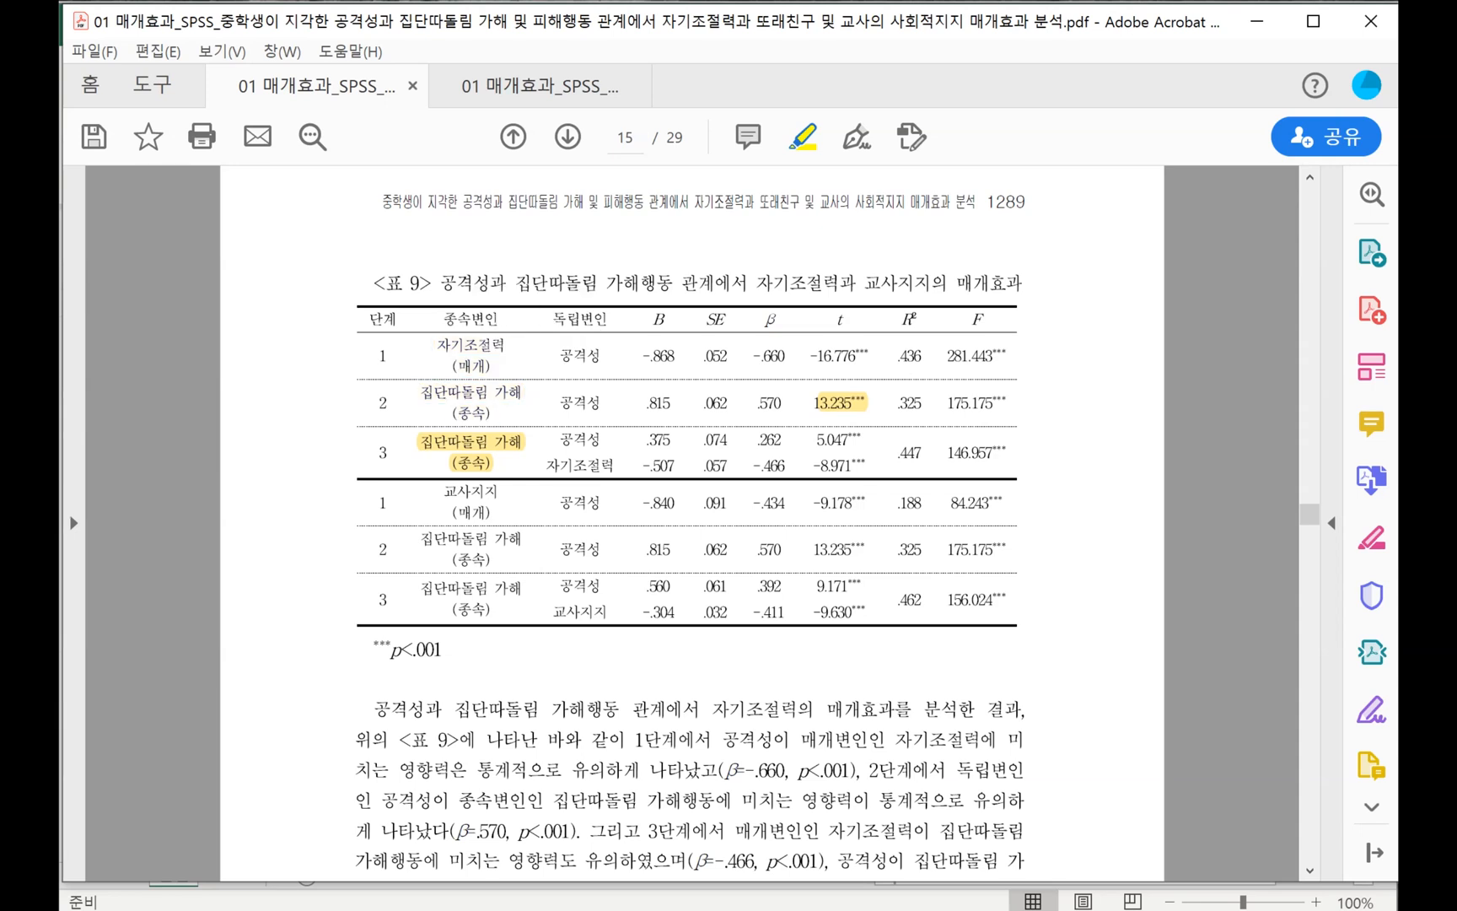
left_click(470, 452)
left_click(548, 402)
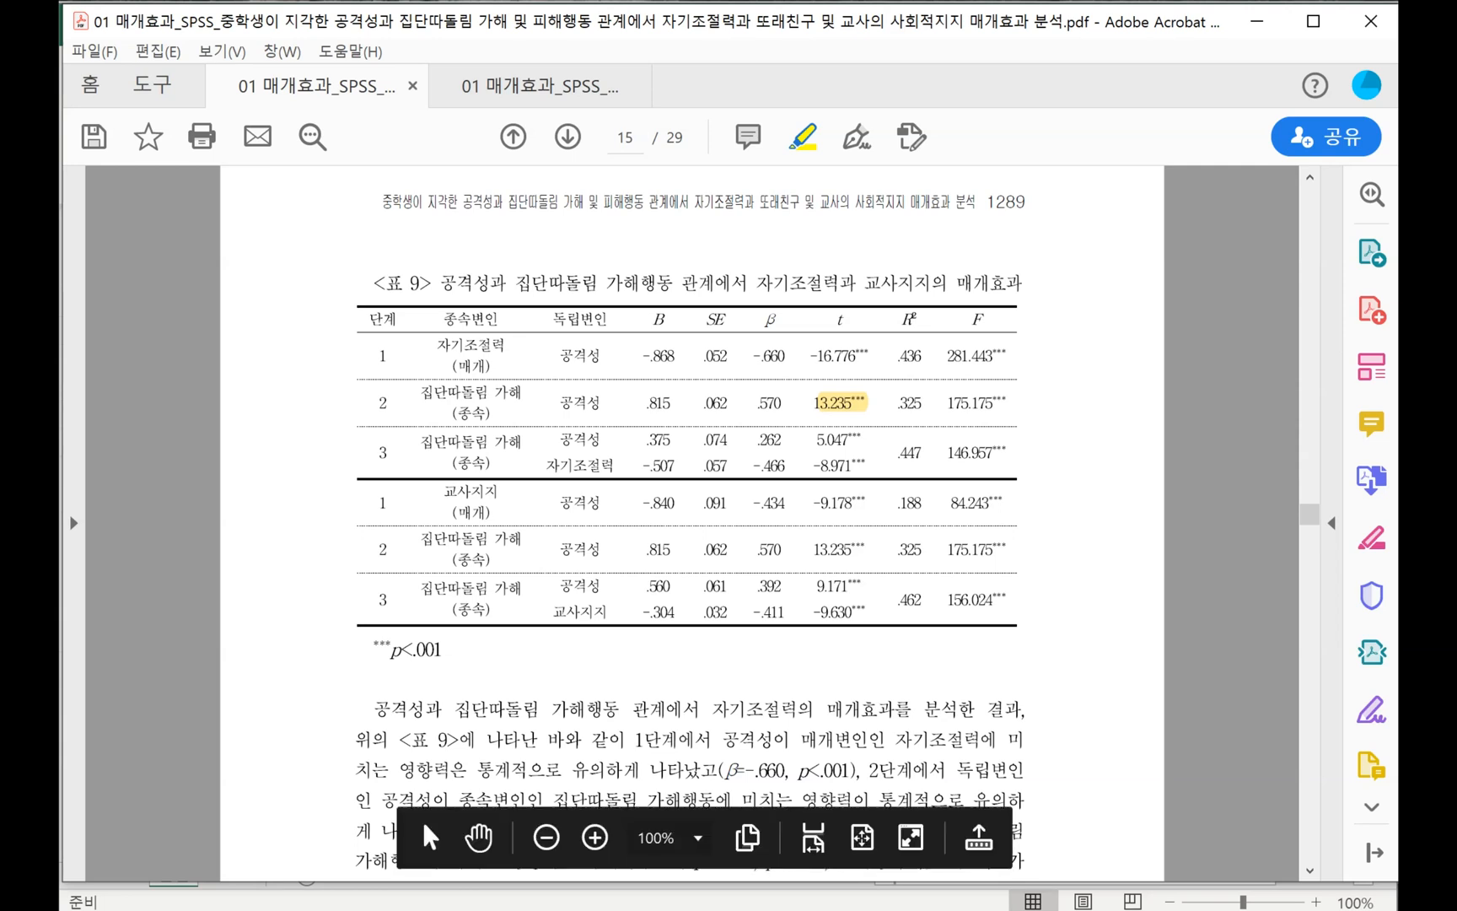
Switch to the 매개효과_결과 workbook in Excel and insert an empty column before column B
mouse_move(867, 909)
left_click(867, 843)
left_click(406, 610)
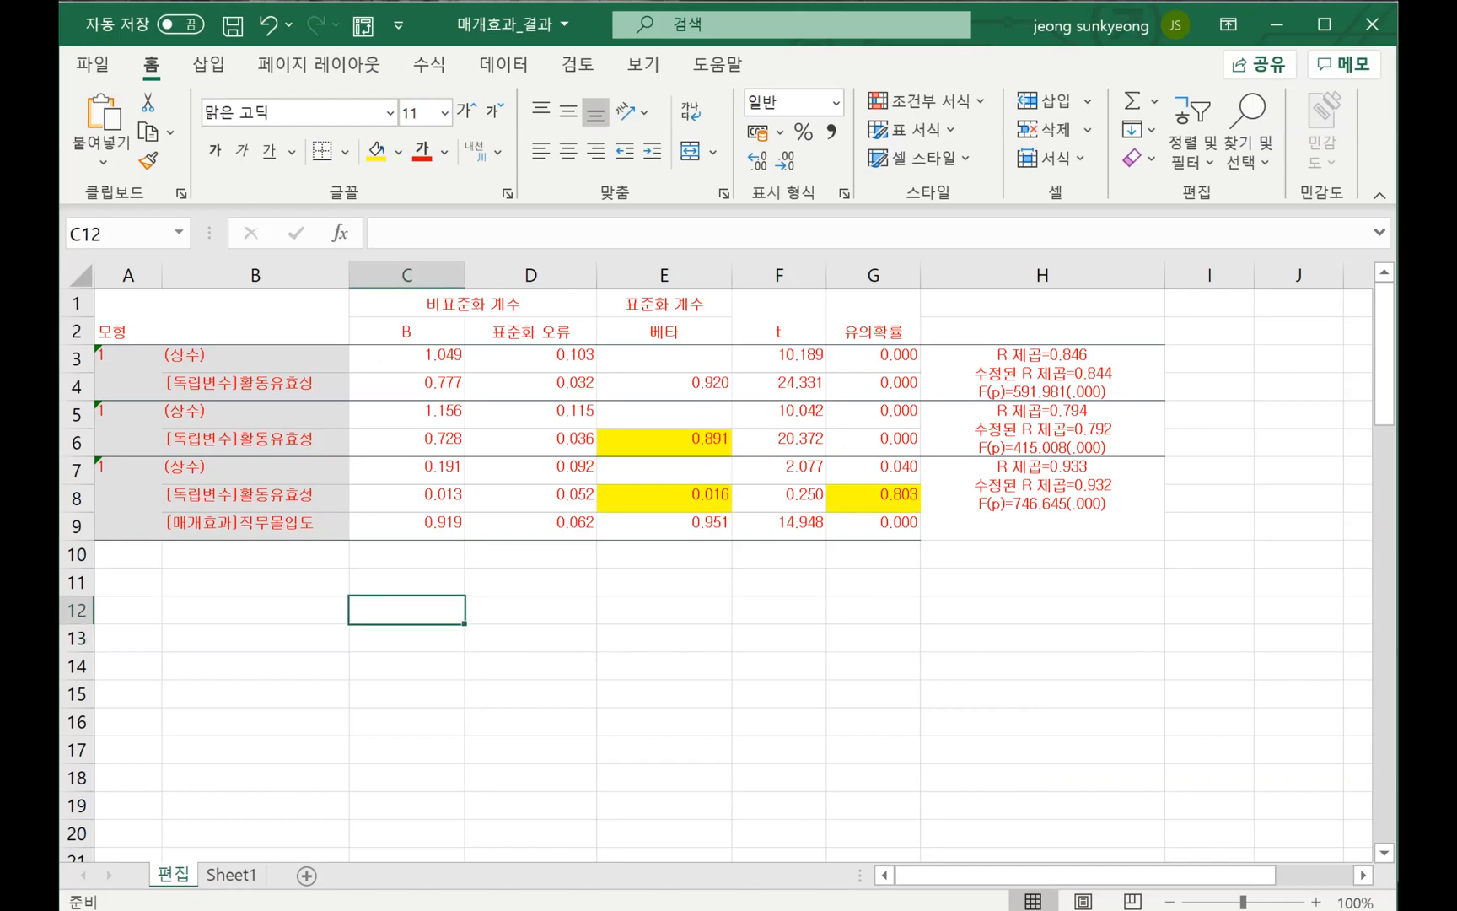
right_click(193, 279)
left_click(262, 491)
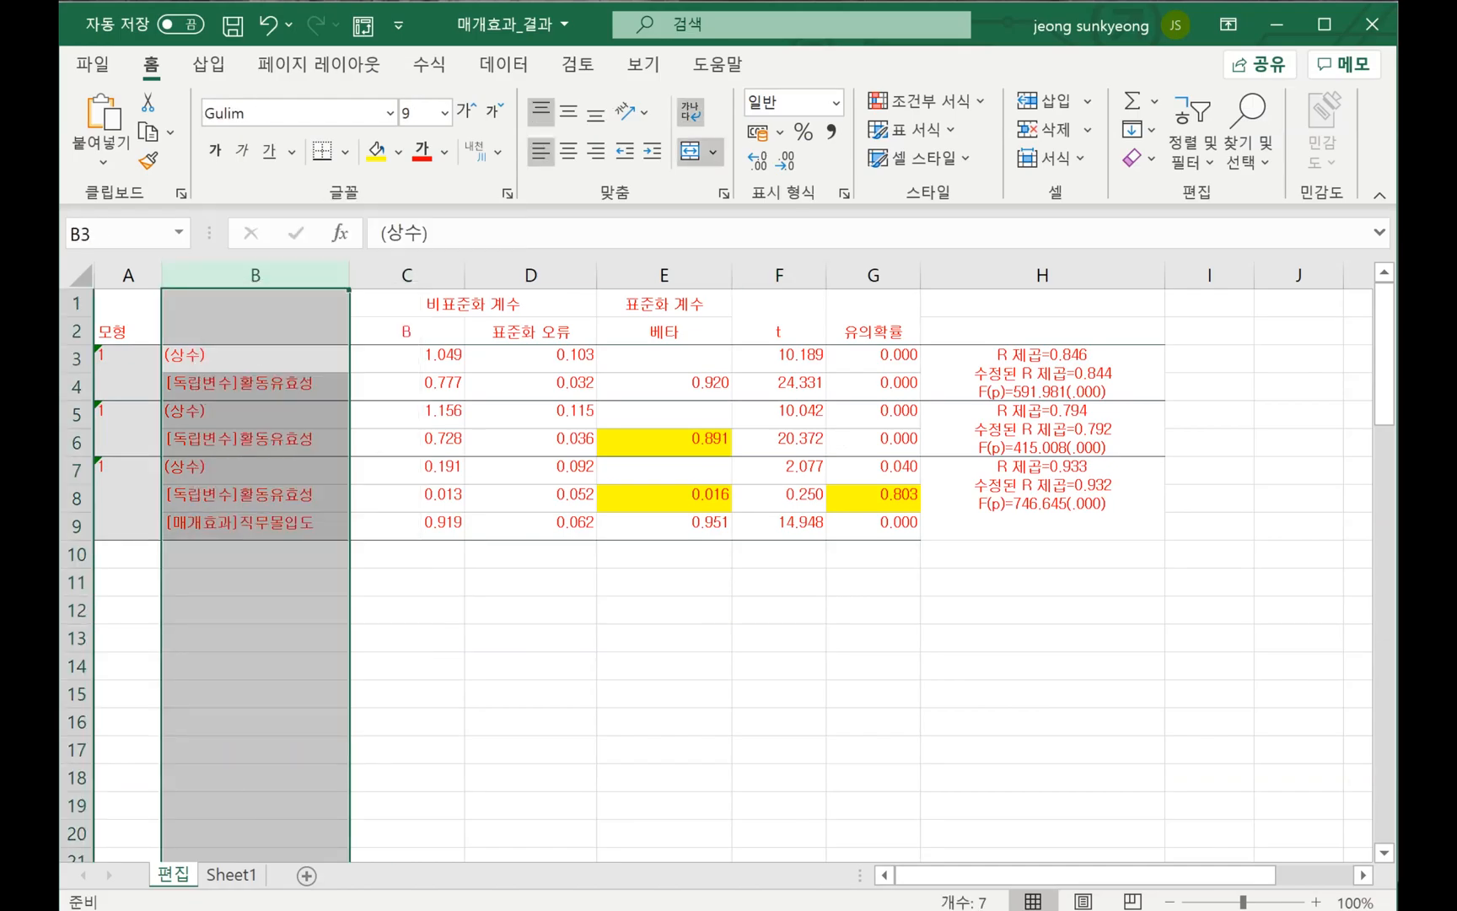
Unmerge the 모형 header block, merge C1:C2 and enter 독립변인 as its header
left_click(196, 318)
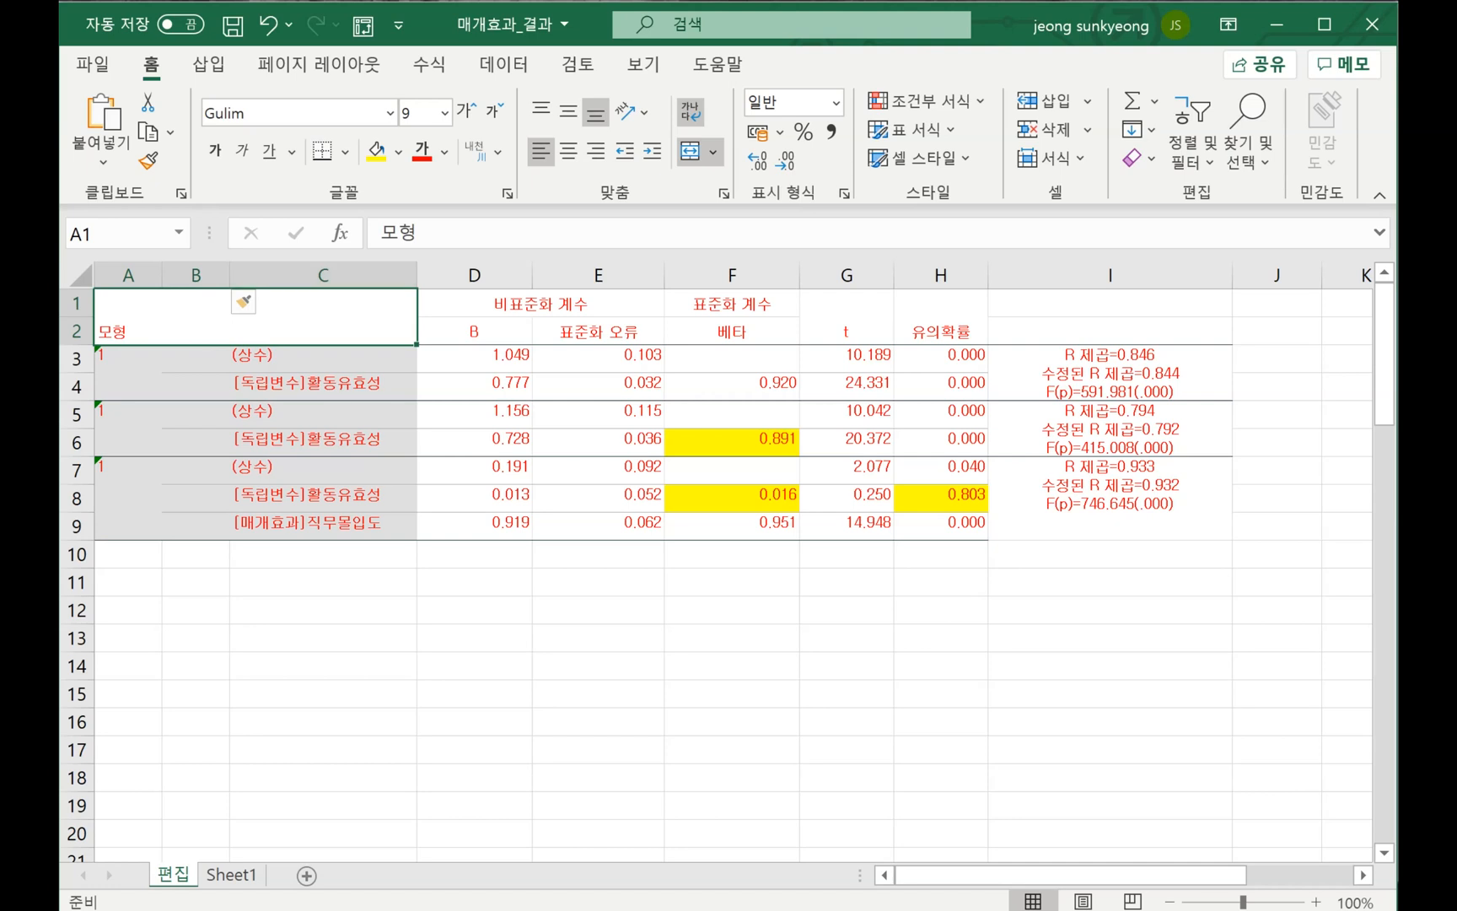
left_click(689, 152)
left_click_drag(323, 304, 323, 330)
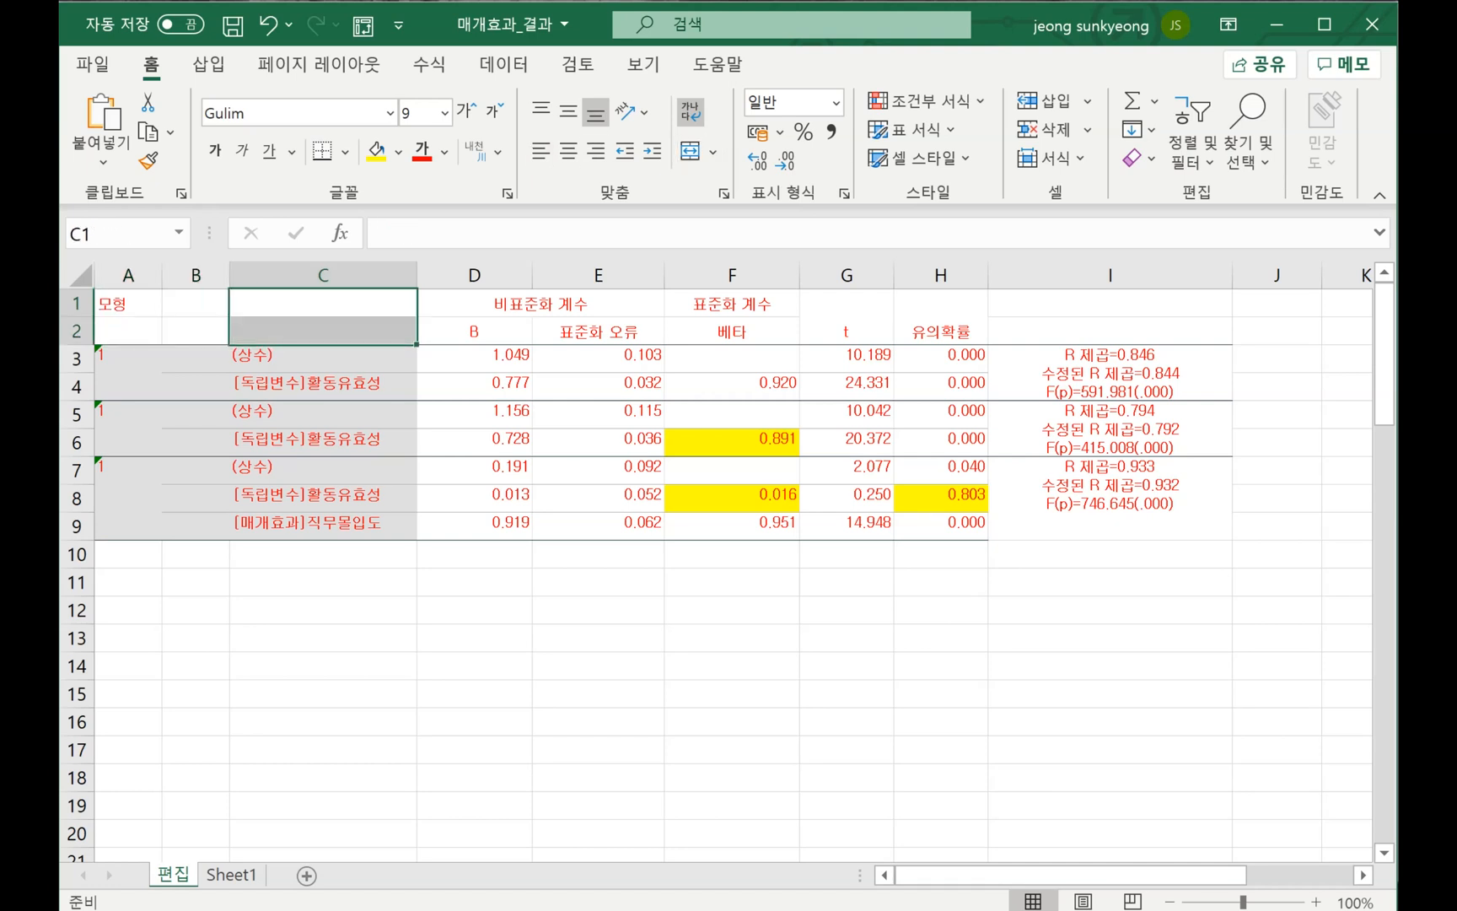
left_click(689, 152)
type("독립변인")
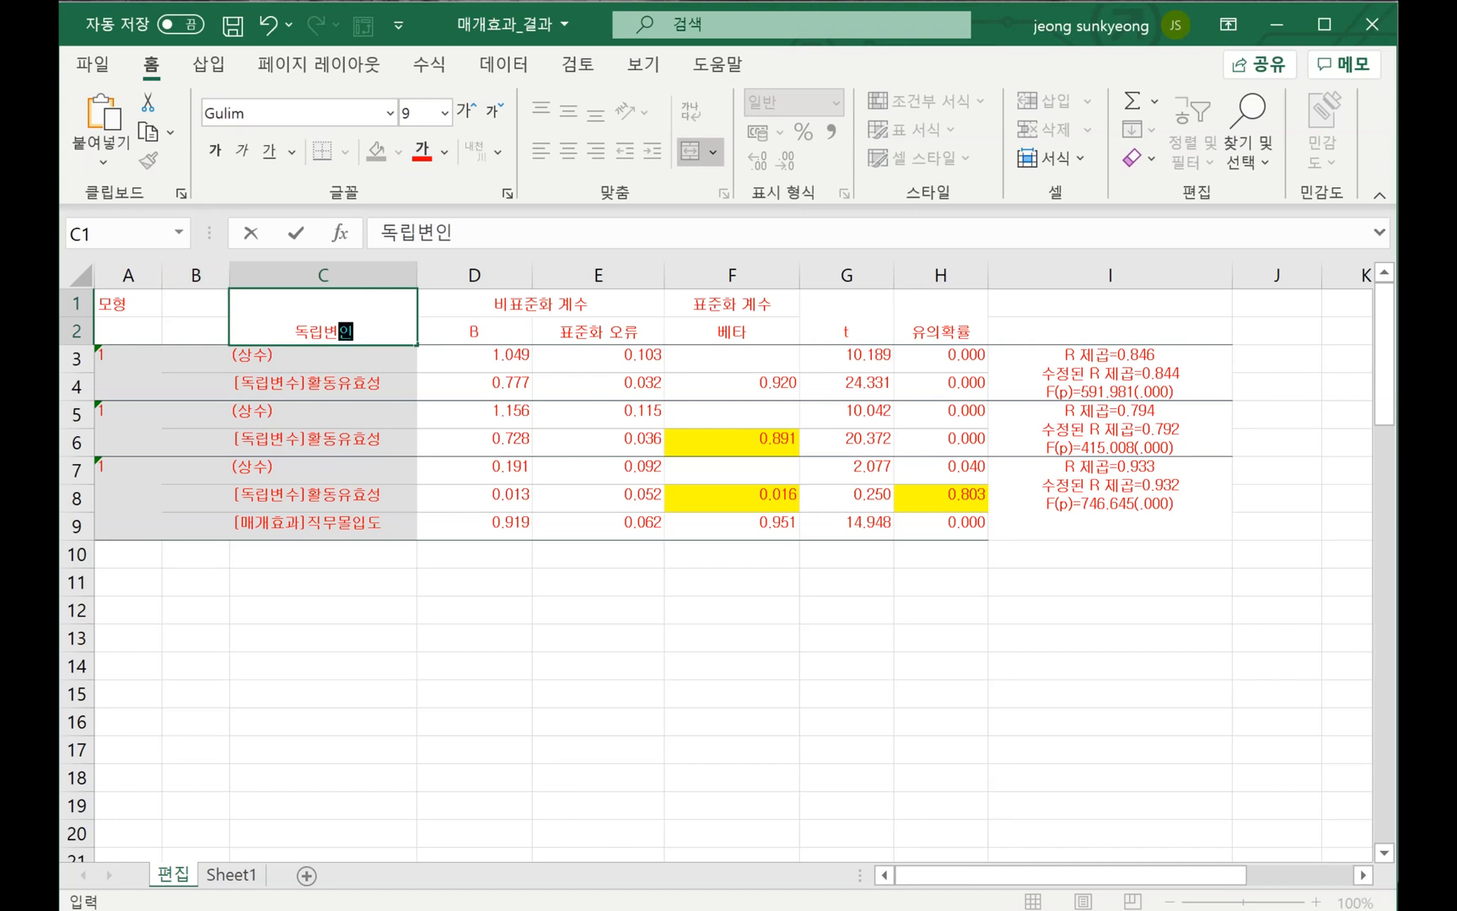
Merge B1:B2 with the header 종속변인 and widen column B
left_click_drag(196, 304, 196, 330)
left_click(690, 151)
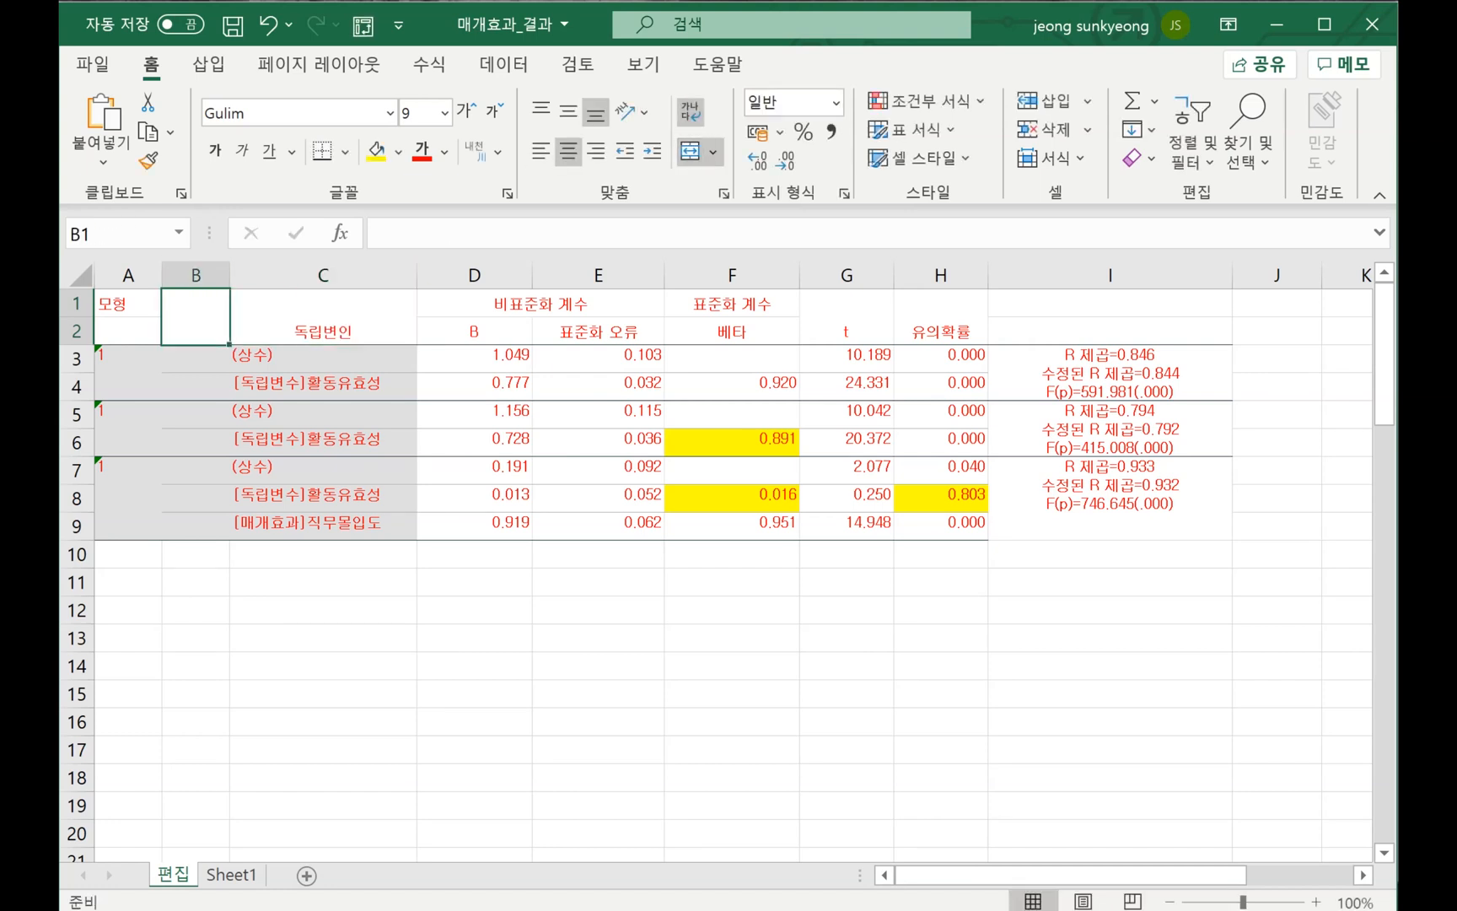
type("종속변인")
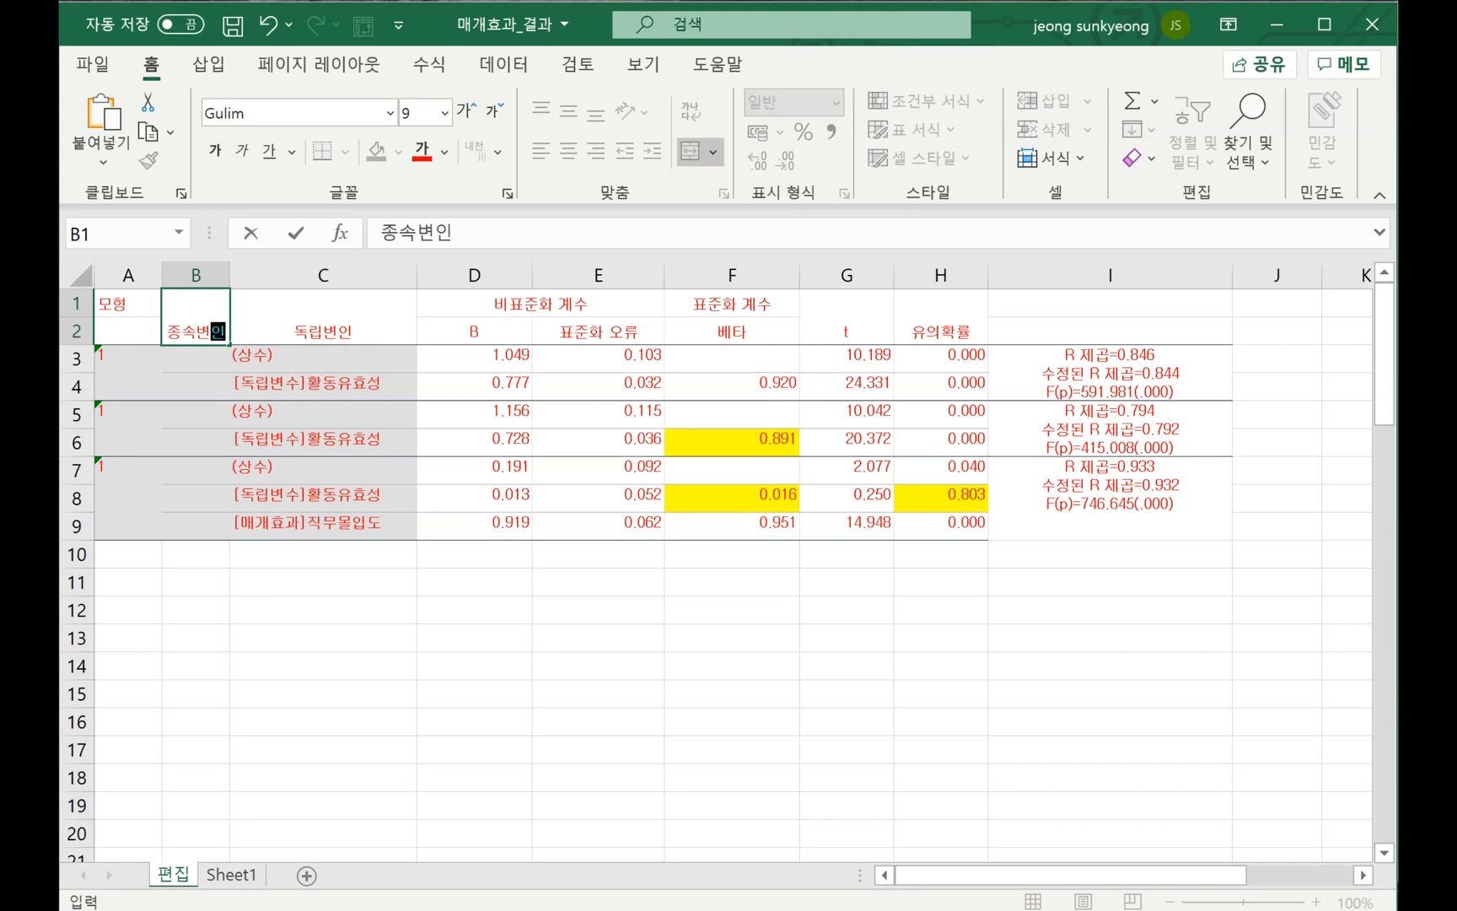
left_click(196, 275)
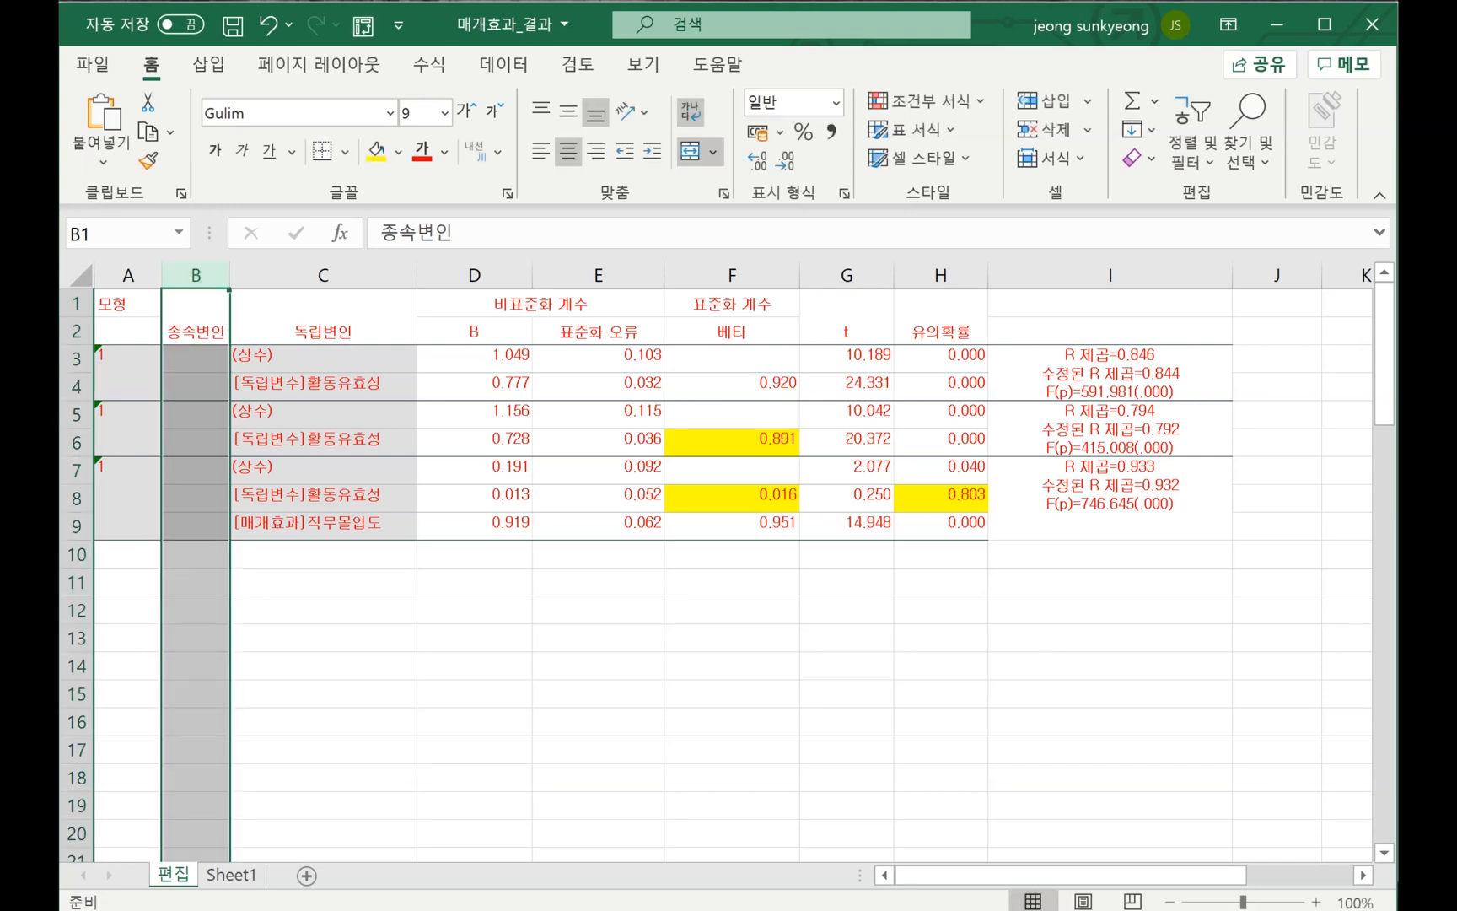
left_click_drag(230, 275, 294, 275)
Merge the 종속변인 cells per model as B3:B4, B5:B6 and B7:B9
left_click(227, 387)
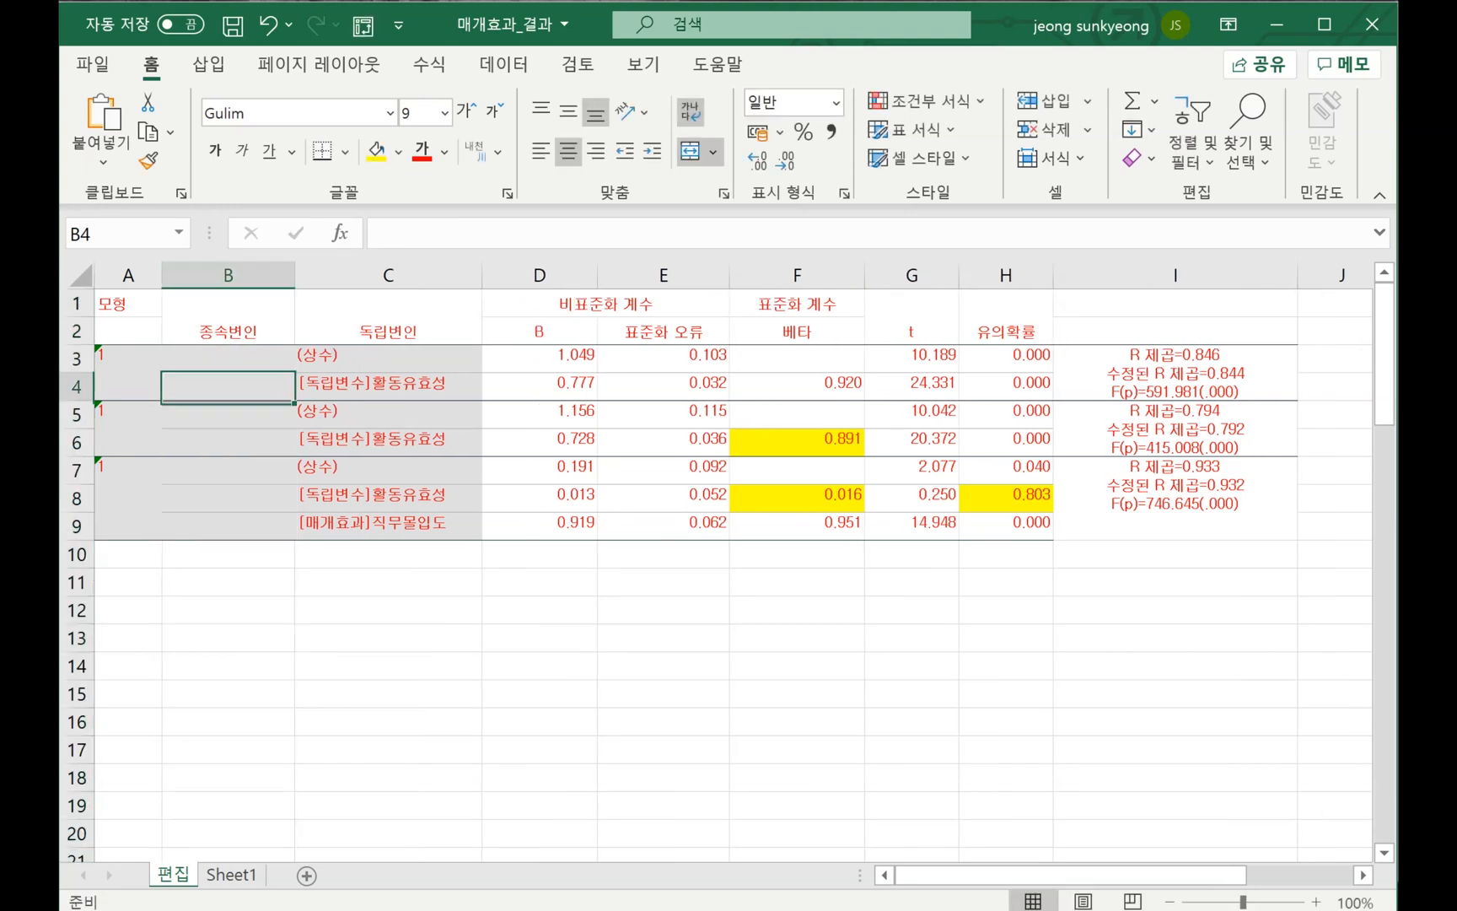
left_click(227, 359)
left_click(228, 387)
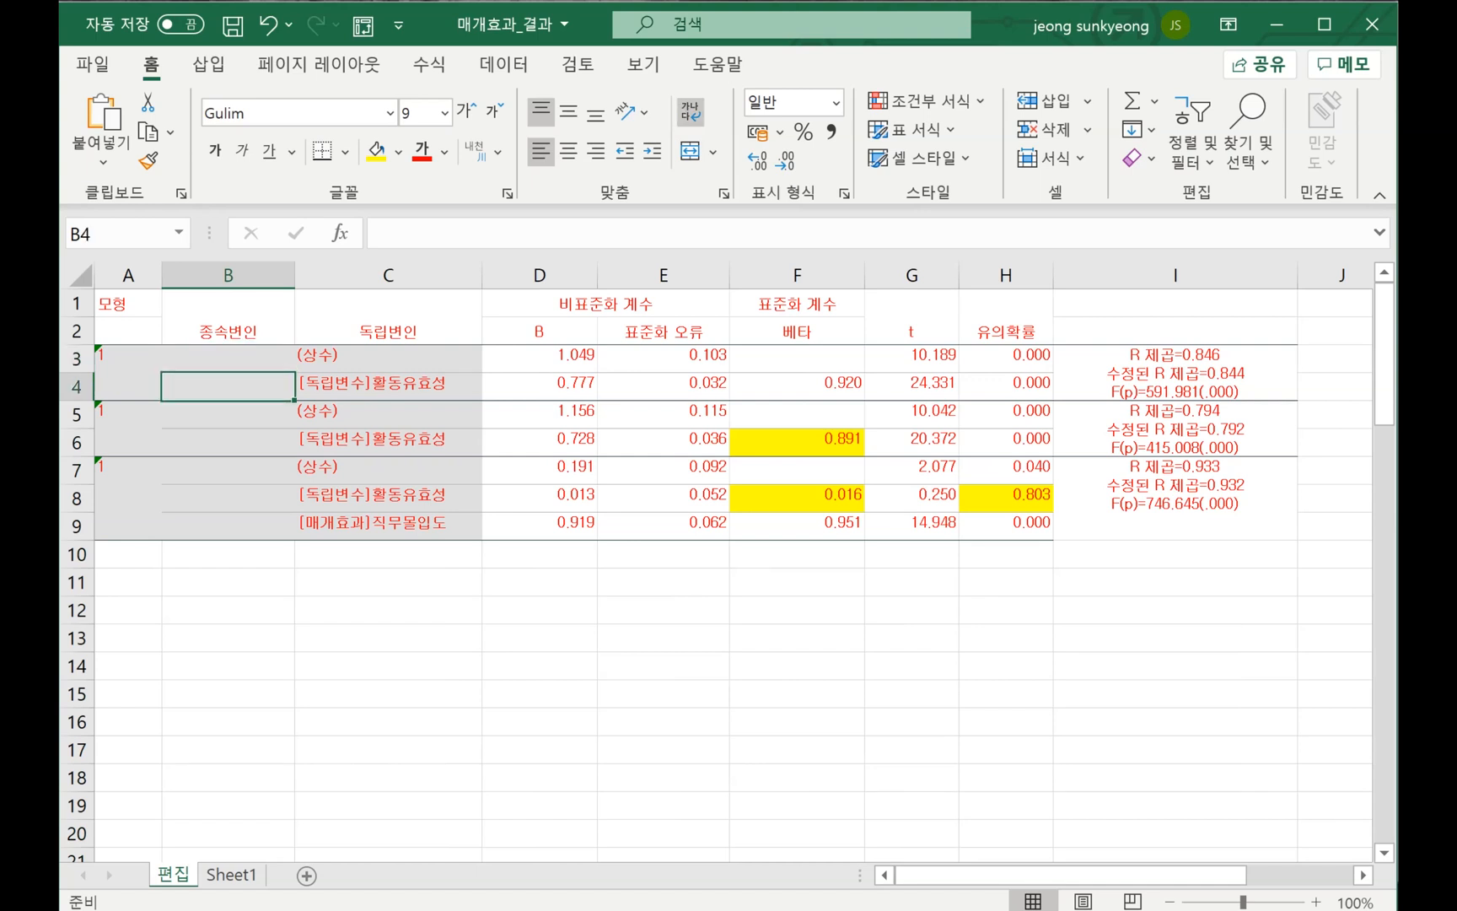
left_click_drag(228, 359, 228, 526)
left_click(690, 151)
left_click(228, 414)
left_click(689, 152)
left_click(690, 151)
key("Up")
key("Up")
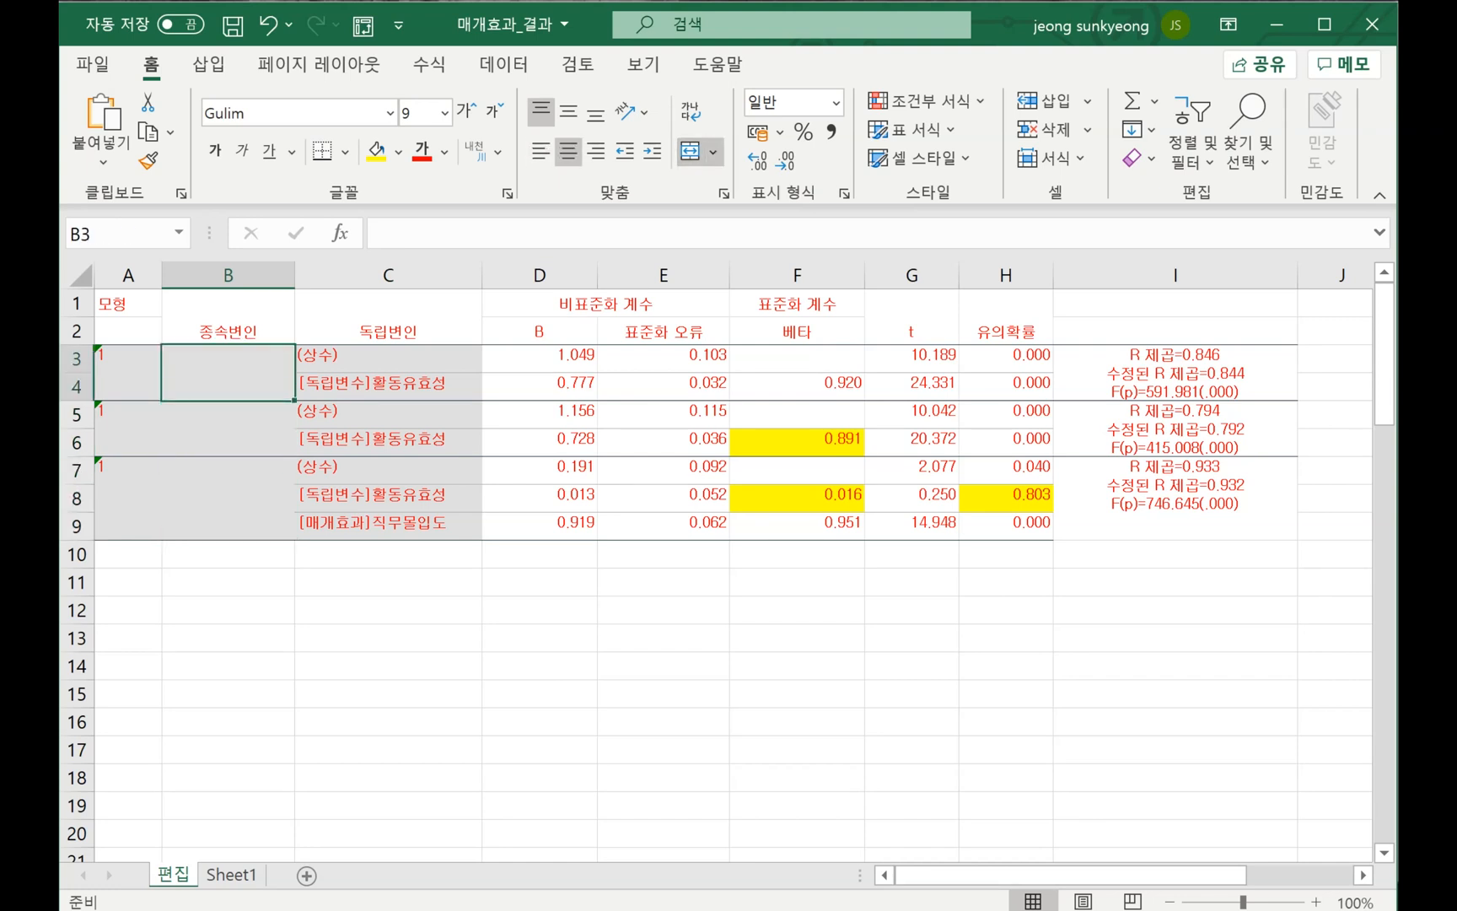
Enter 직무몰입도 as the first model's dependent variable and 대인관계역량 as the second model's
type("직무")
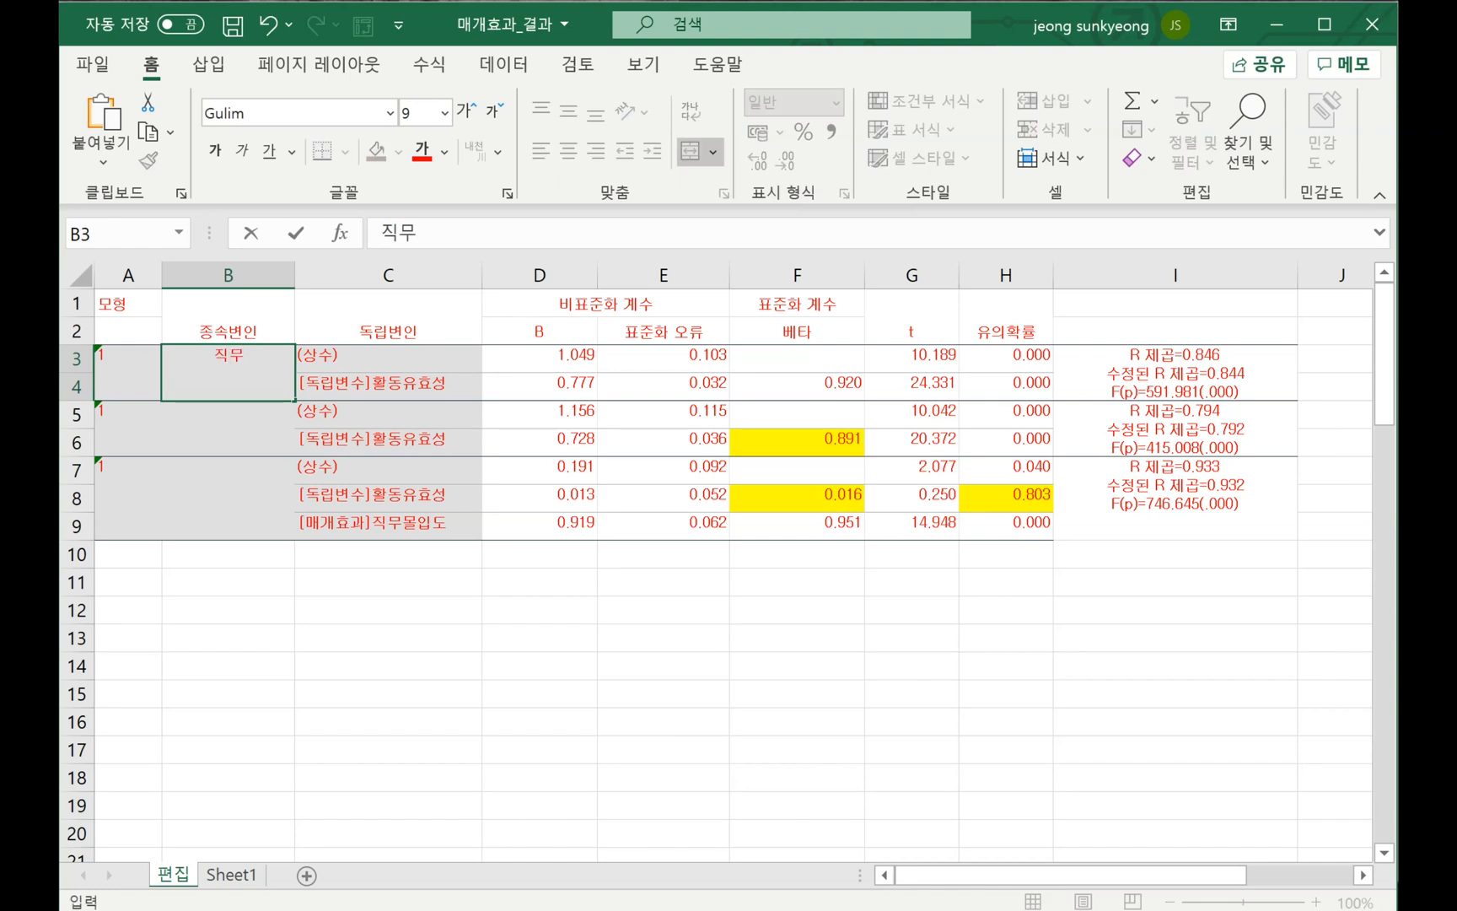
type("몰ㅇ입도")
key("Return")
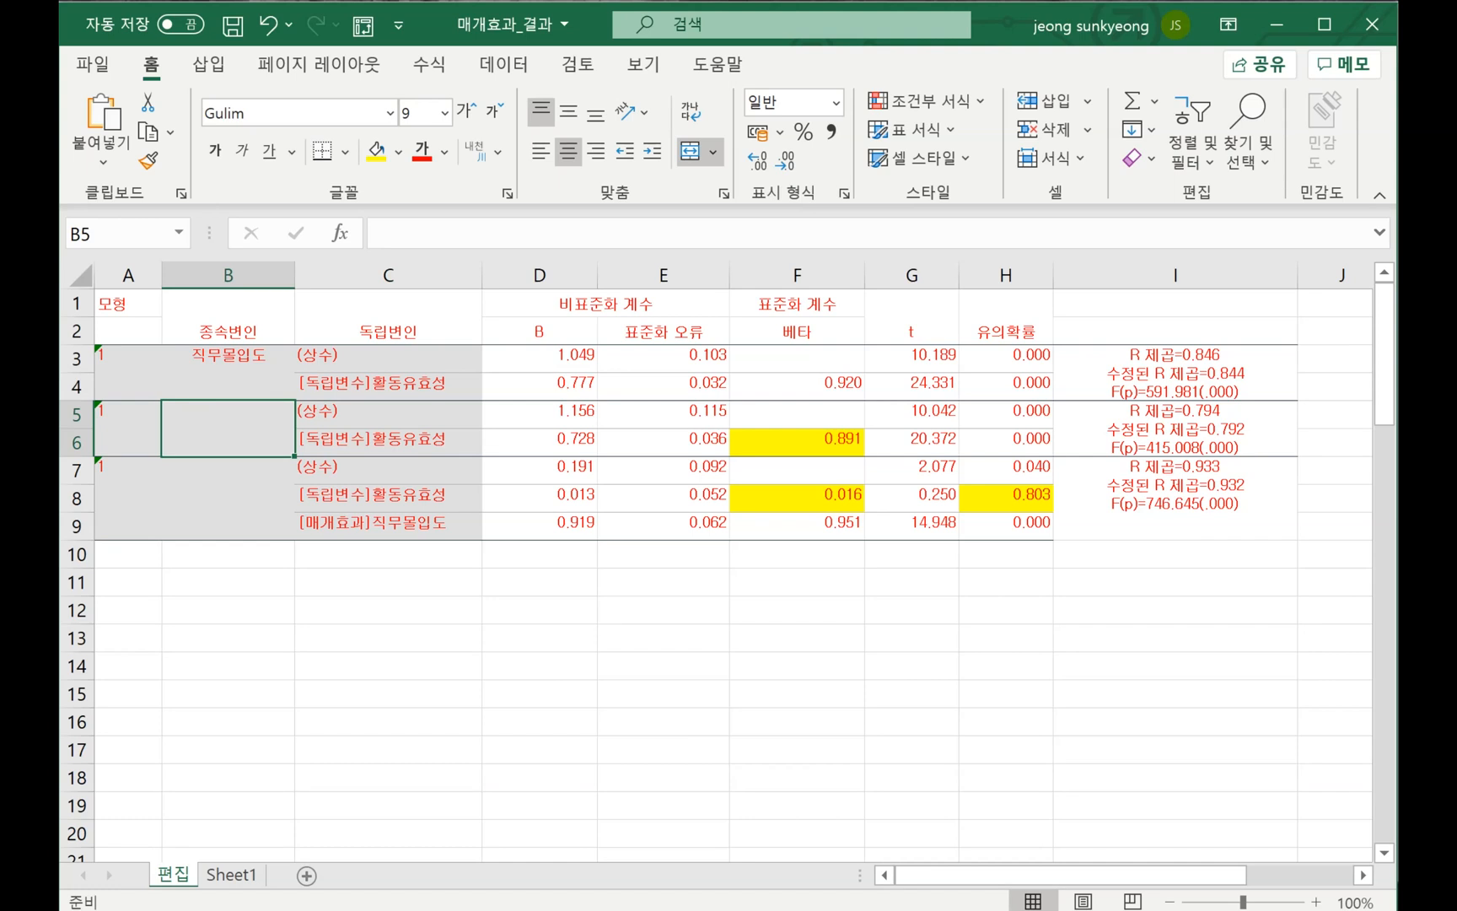
type("대인관겡")
type("역량")
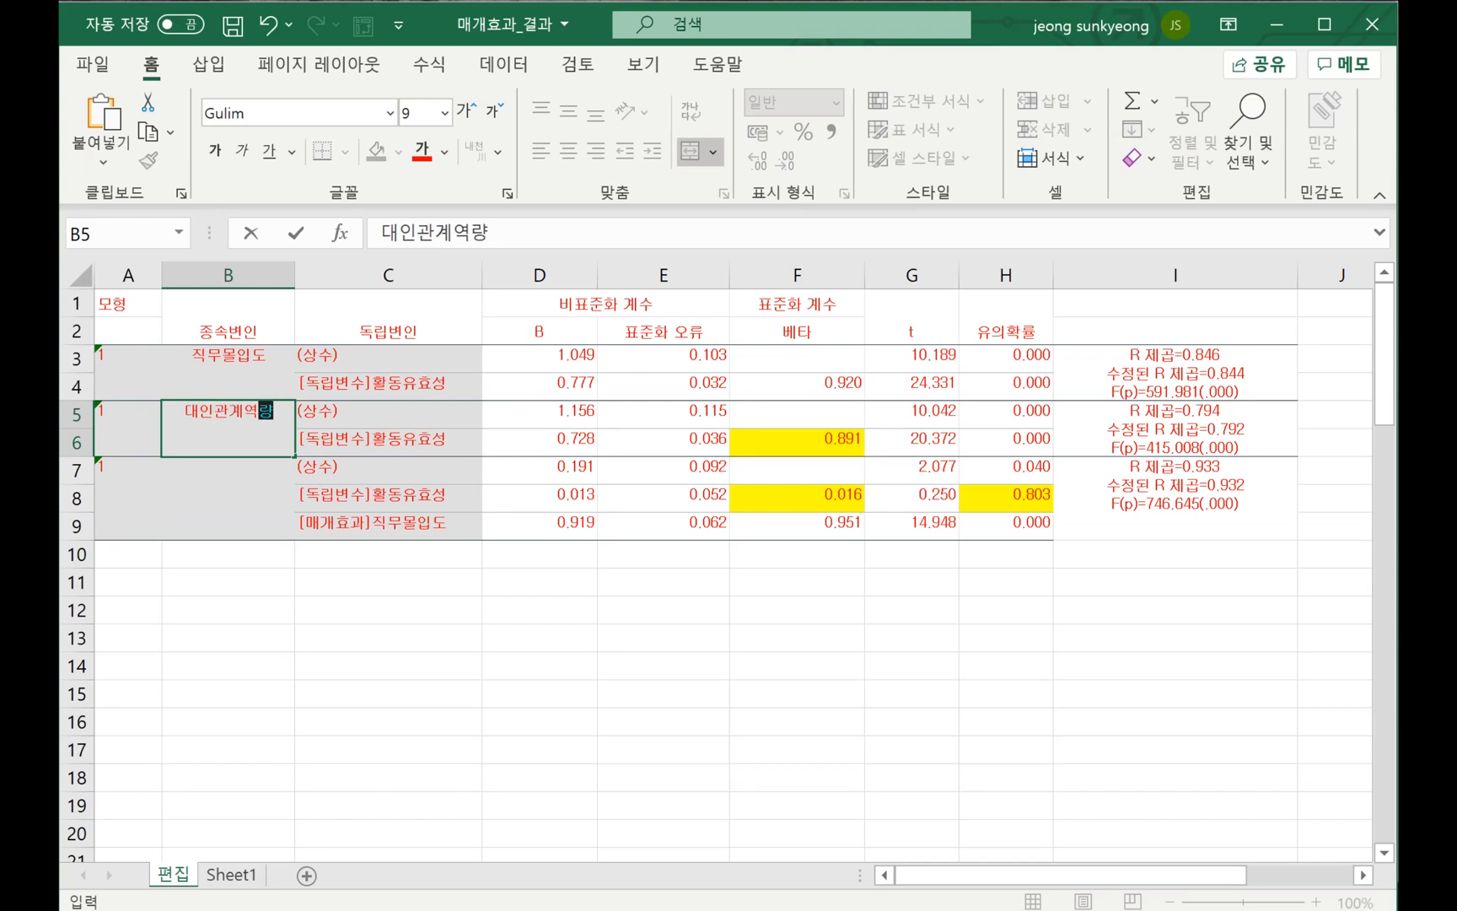
key("Return")
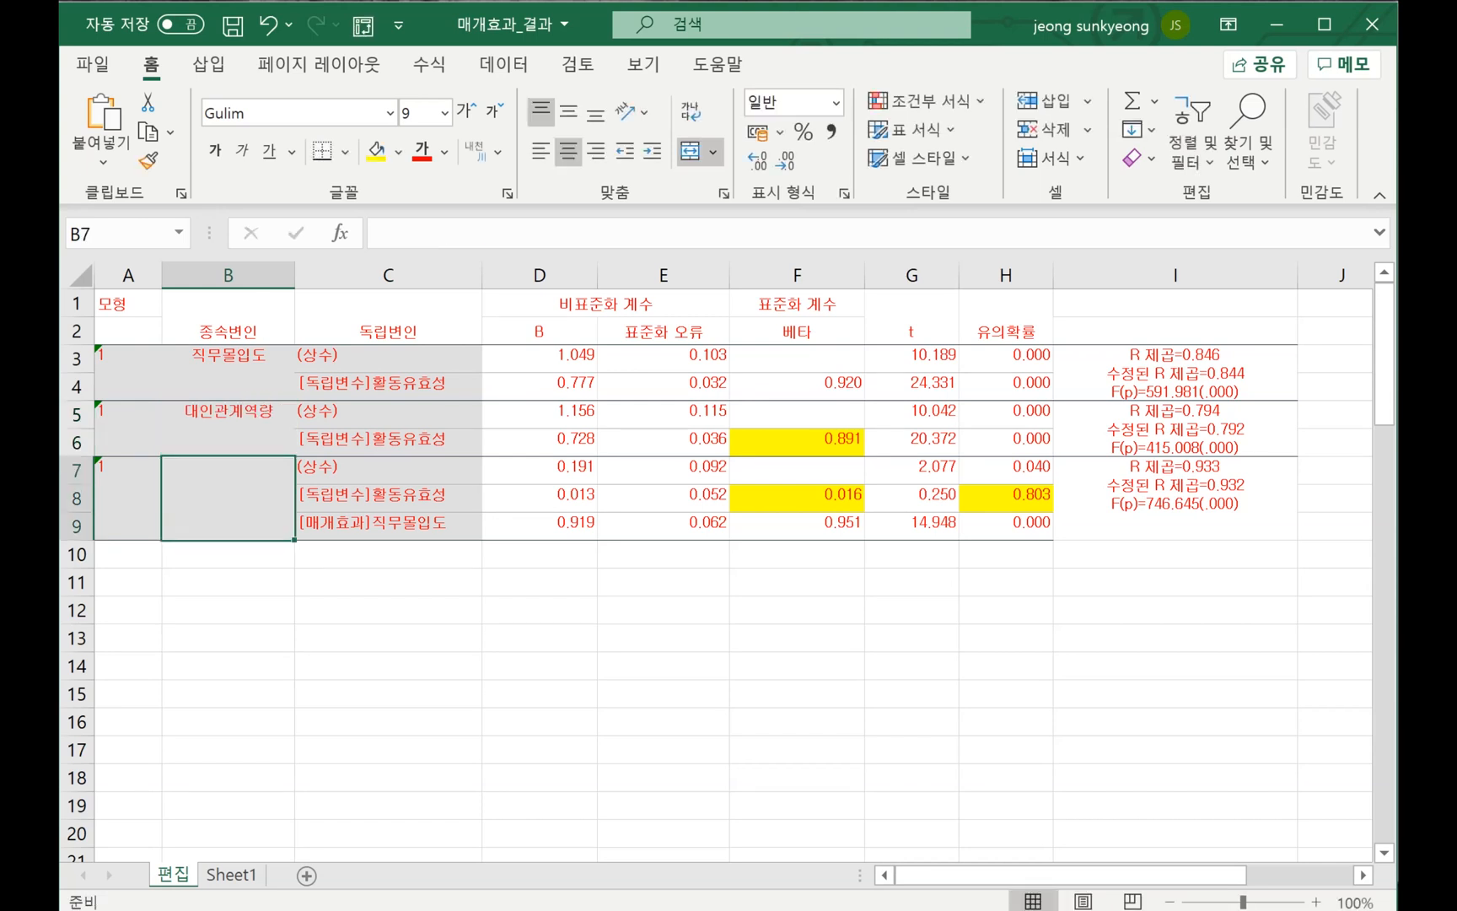
Enter 대인관계역량 as the third model's dependent variable in B7
type("대인관개역")
key("BackSpace")
key("BackSpace")
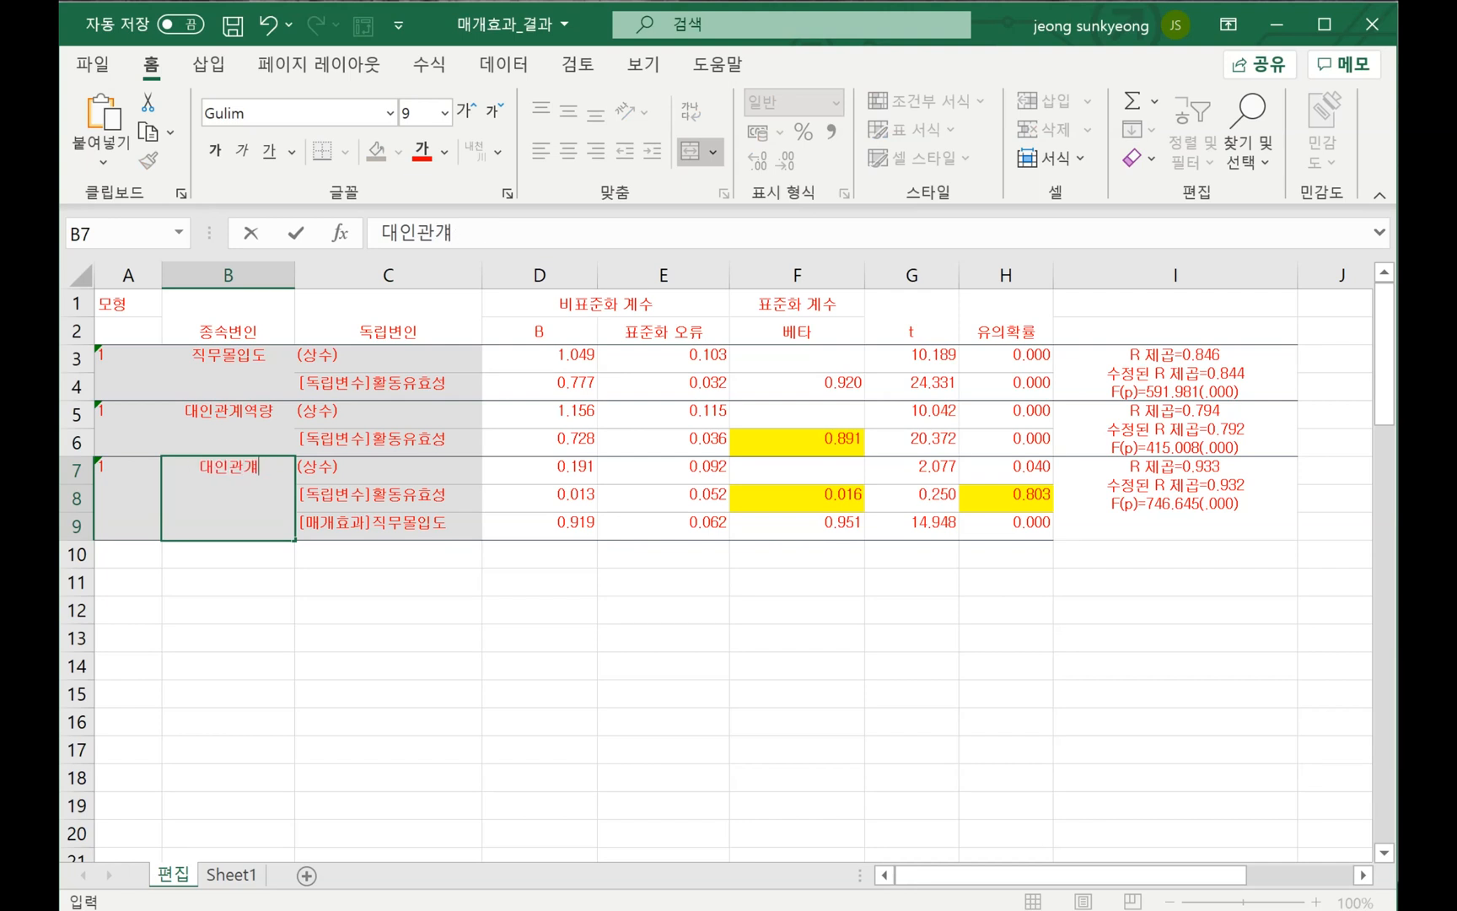
type("계{역랴")
key("BackSpace")
key("BackSpace")
key("BackSpace")
key("BackSpace")
type("역량")
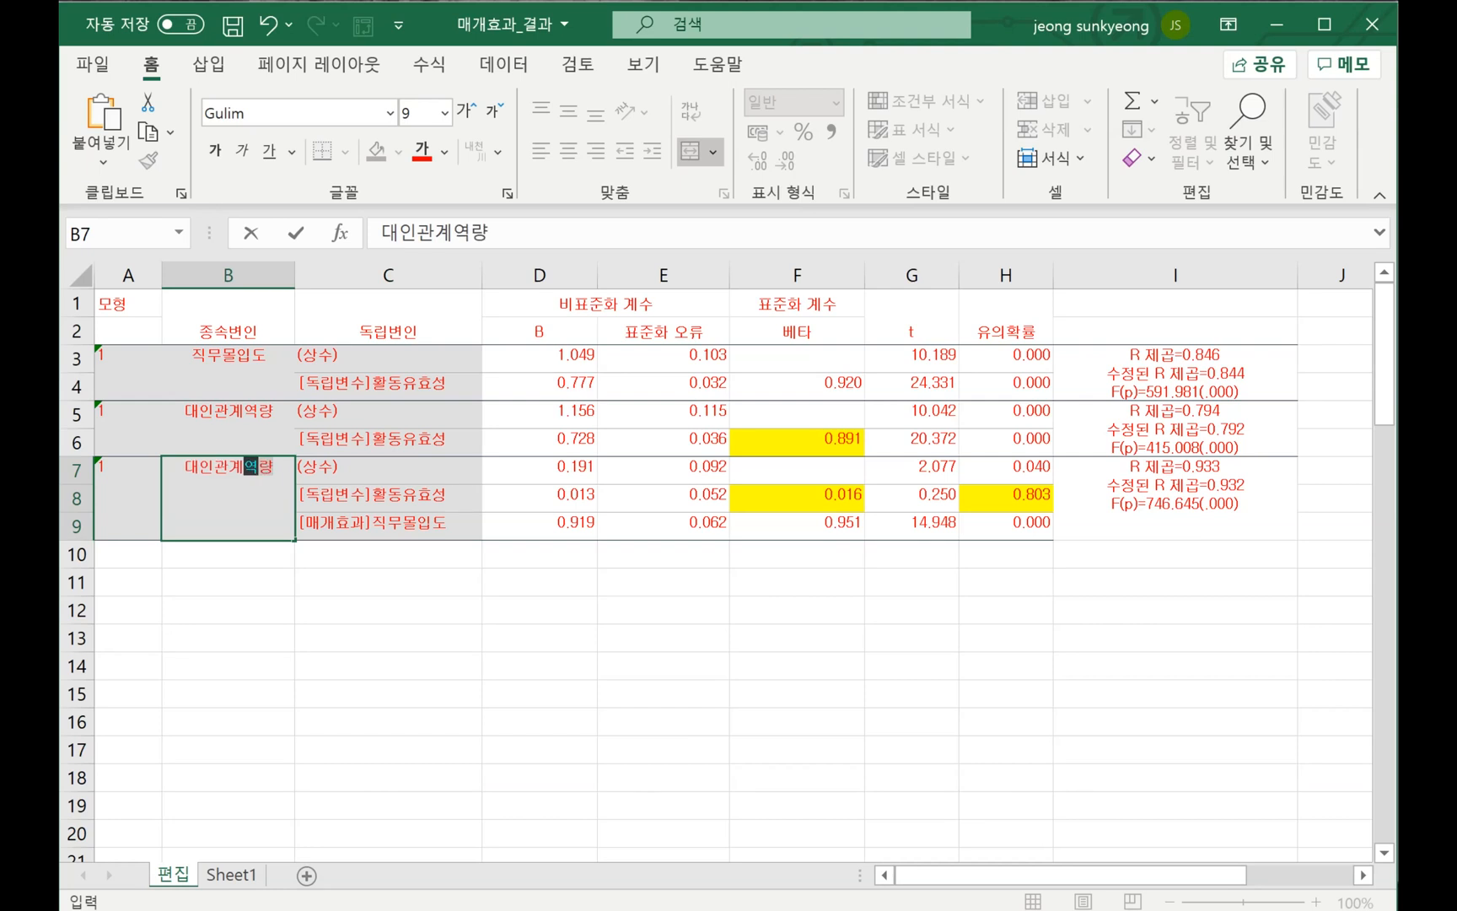
left_click(227, 666)
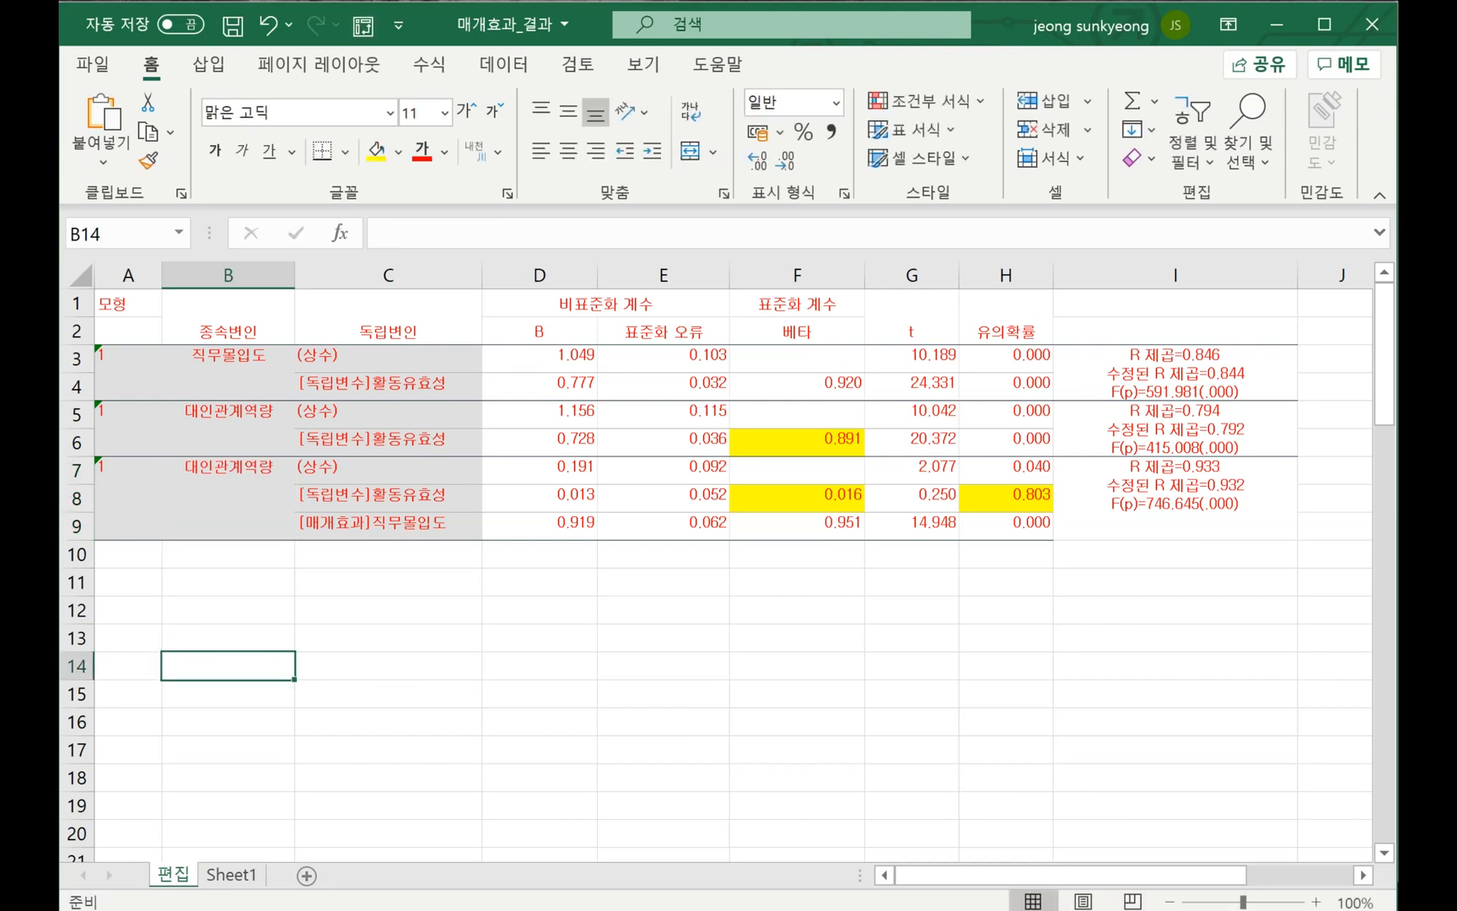
Delete the 모형 column A from the 편집 sheet
right_click(127, 274)
left_click(195, 518)
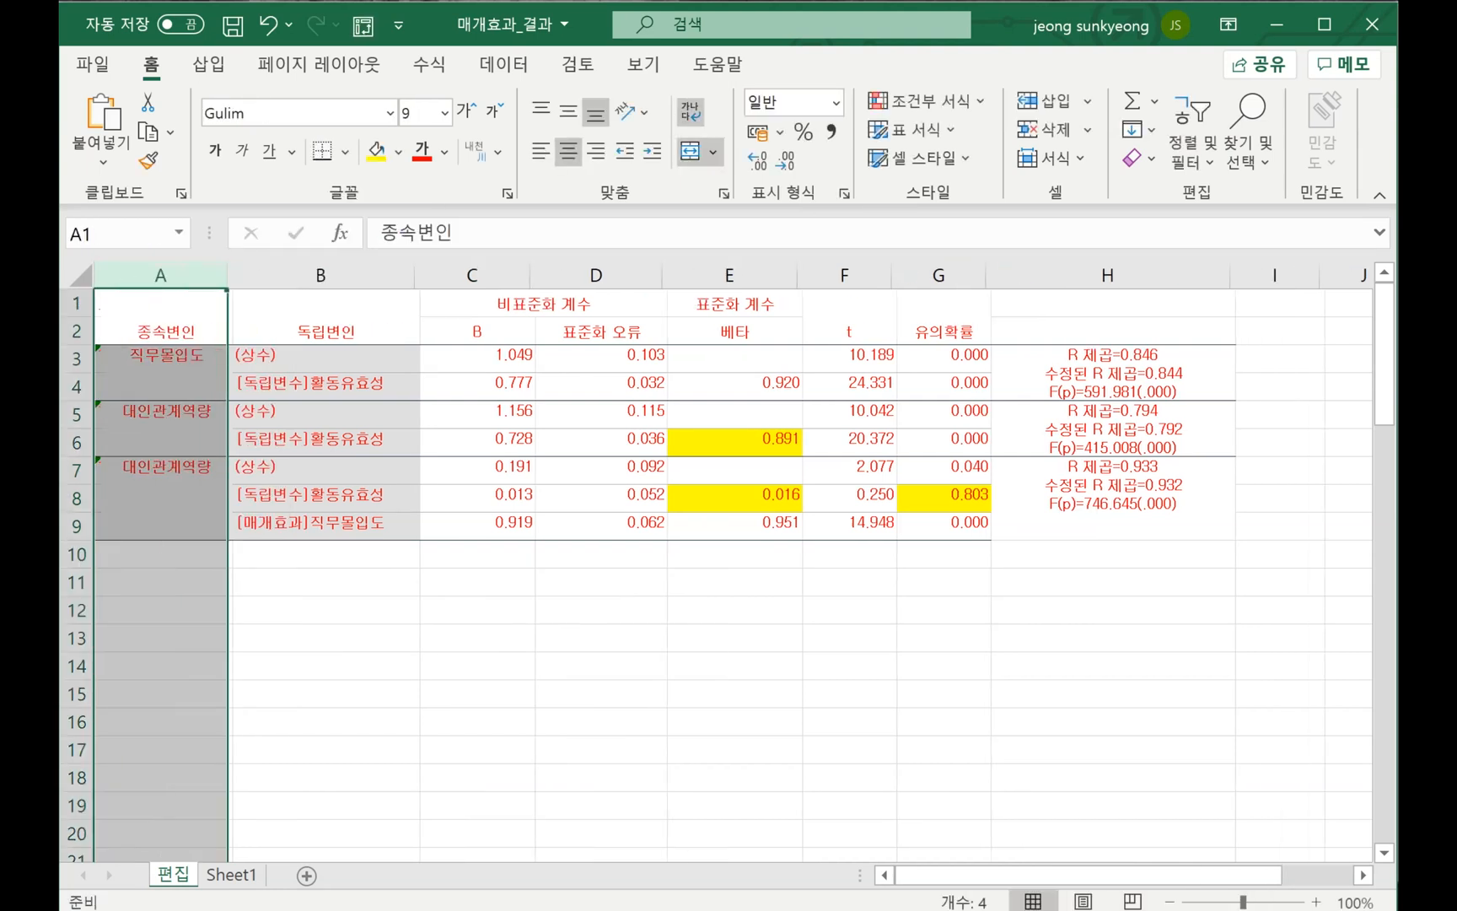
left_click(595, 748)
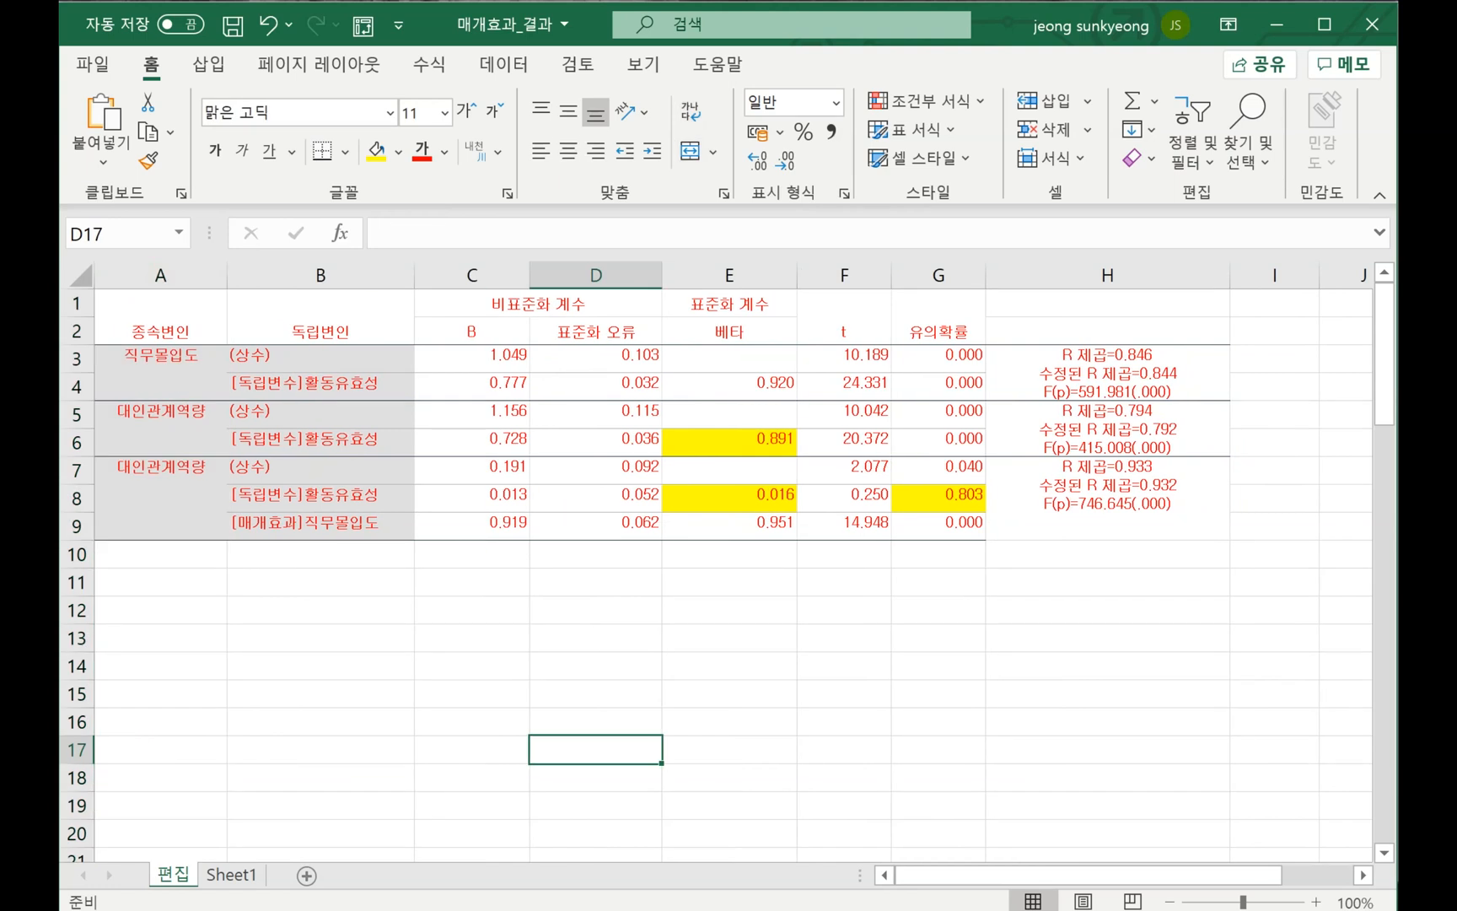
Add [종속변수] as a second line in the second model's dependent-variable cell A5 and copy that text
double_click(202, 414)
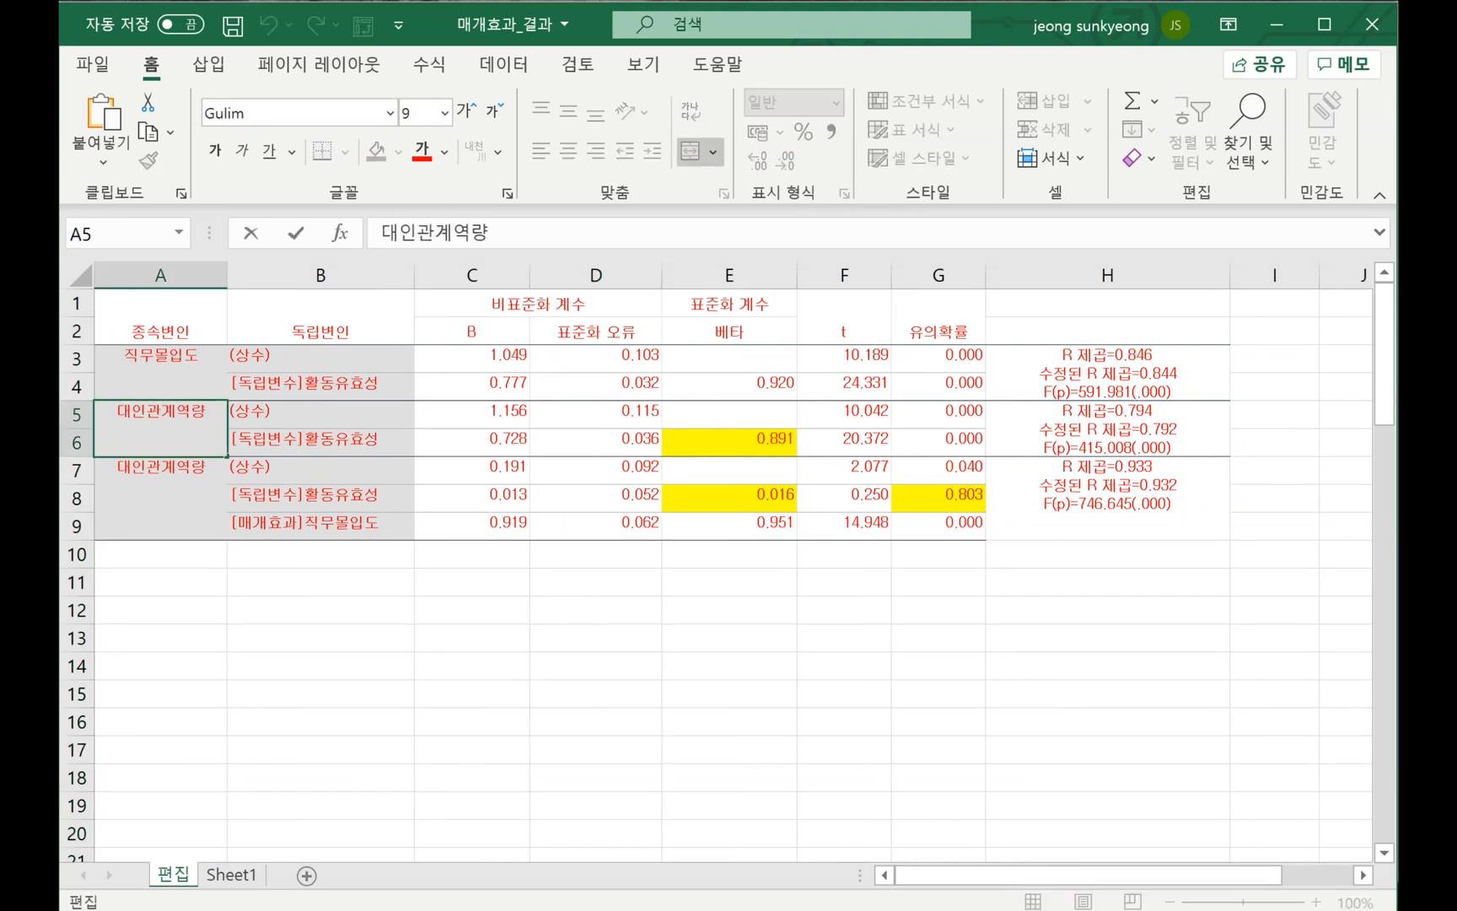
key("alt+Return")
type("[종속]")
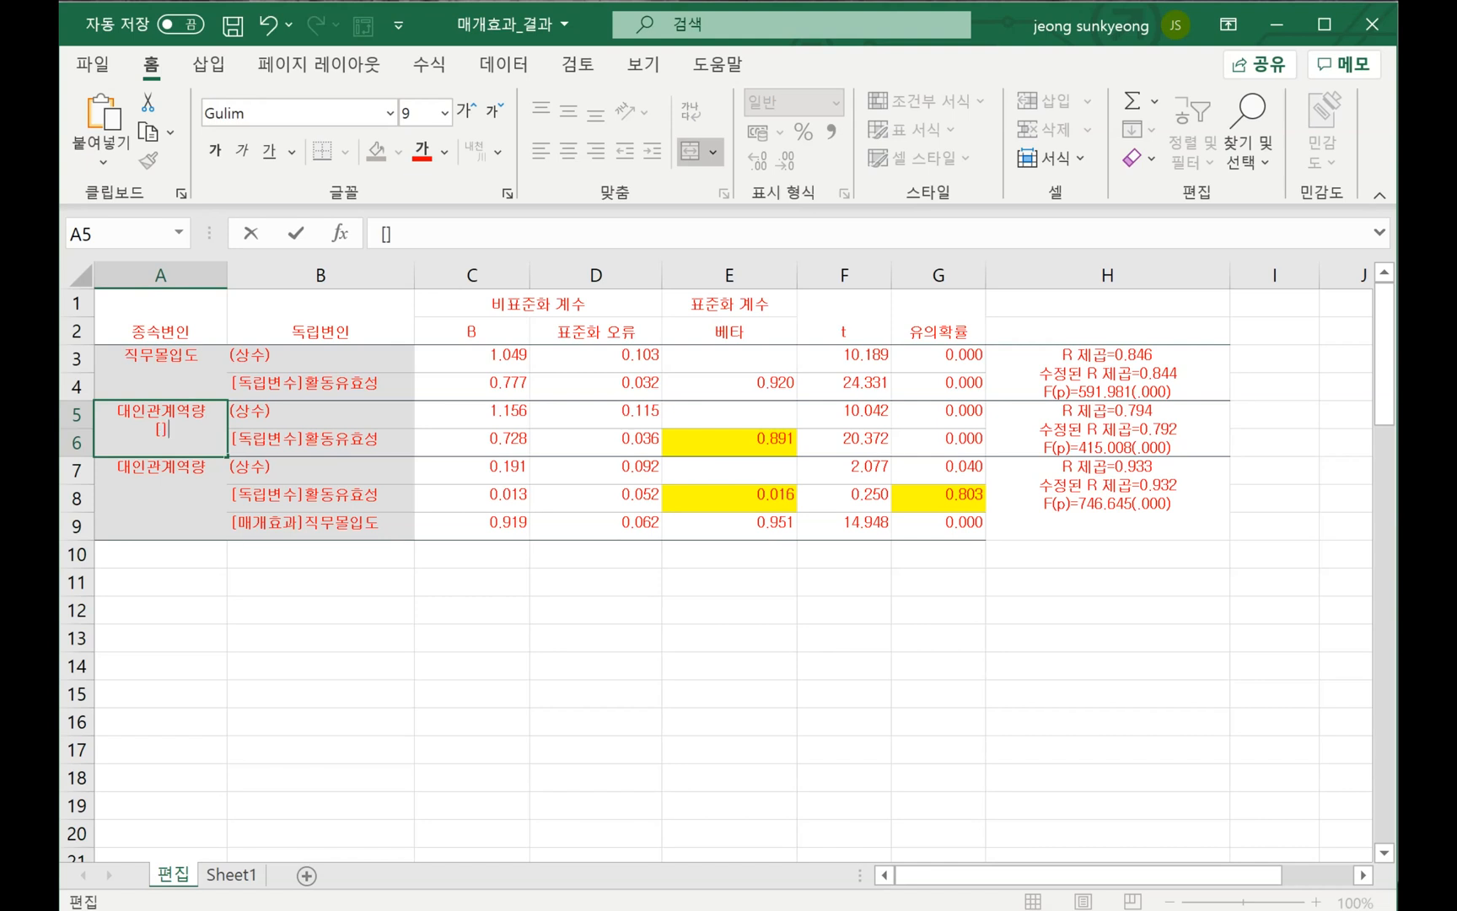
type("변수")
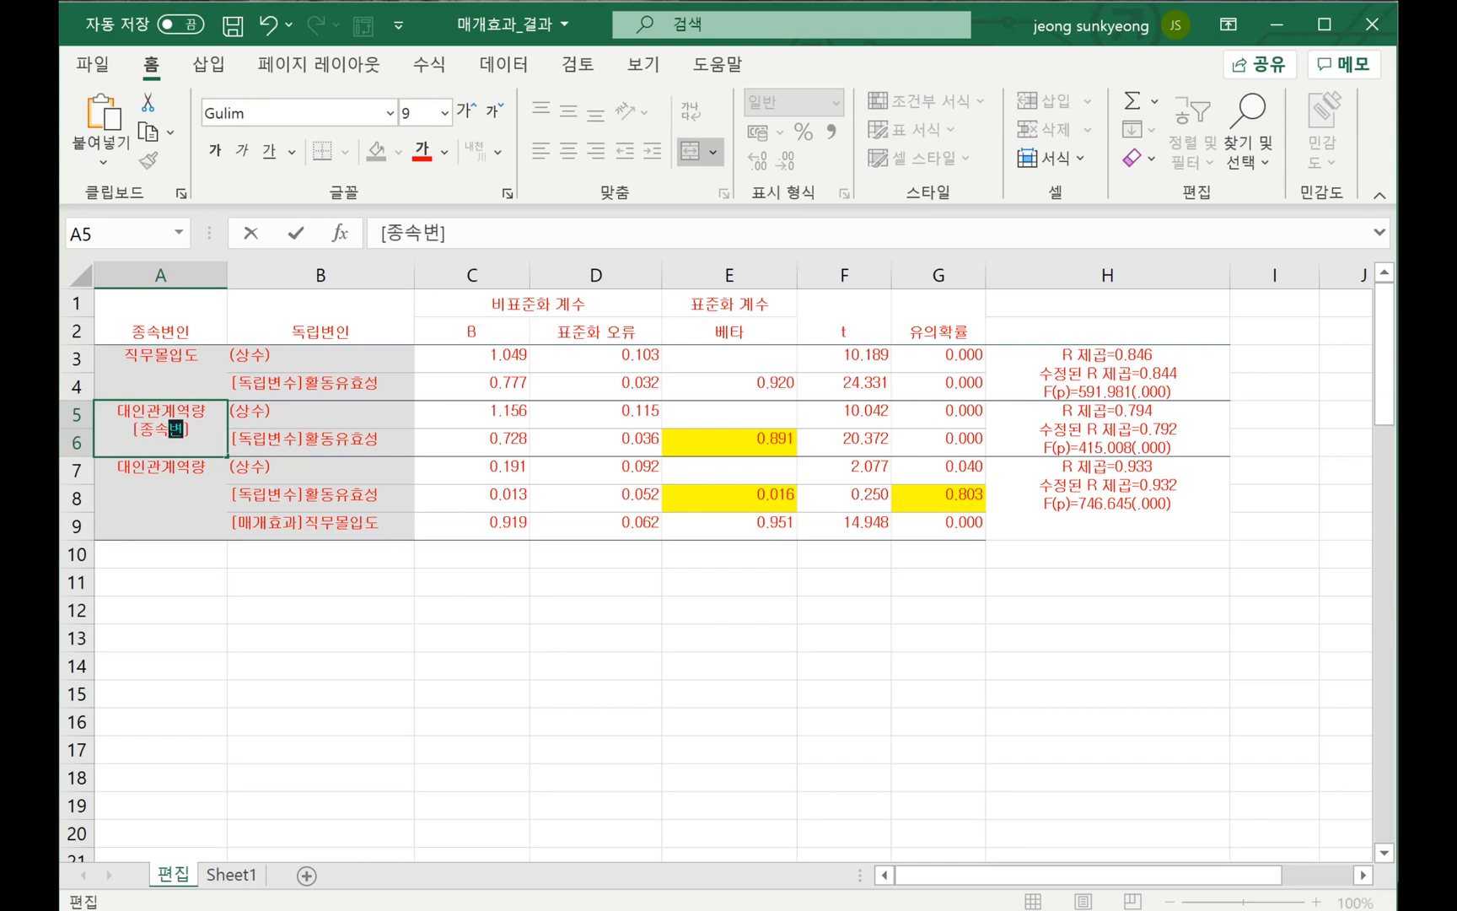
key("Right")
key("shift+Left")
key("shift+Left")
key("shift+Left")
key("shift+Left")
key("shift+Left")
key("shift+Left")
key("ctrl+c")
Paste the copied [종속변수] label as a second line under 직무몰입도 in A3
double_click(198, 358)
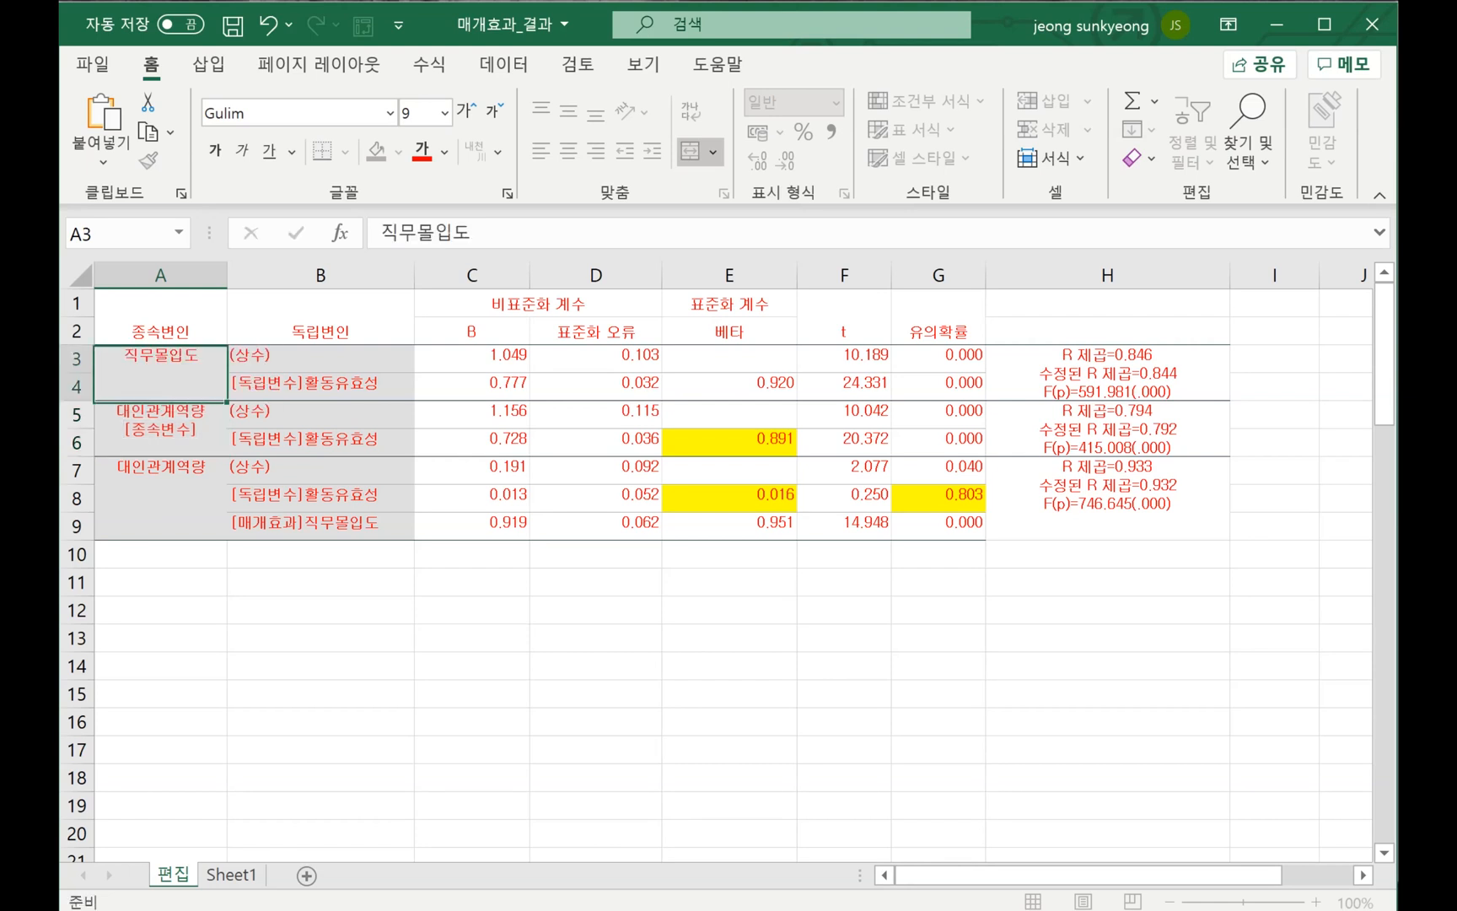
key("alt+Return")
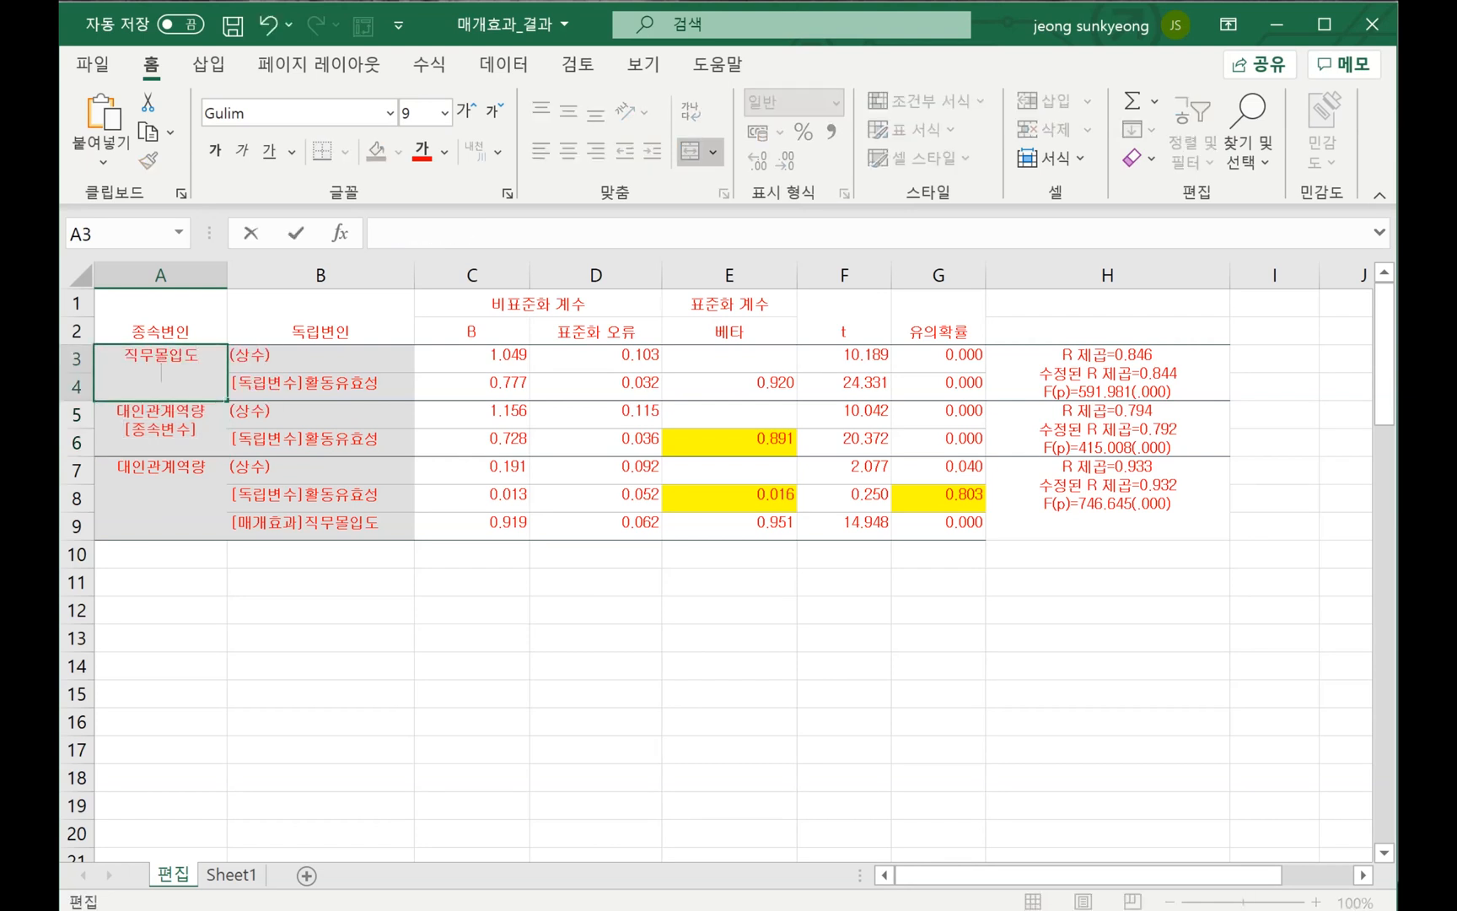
key("BackSpace")
key("ctrl+v")
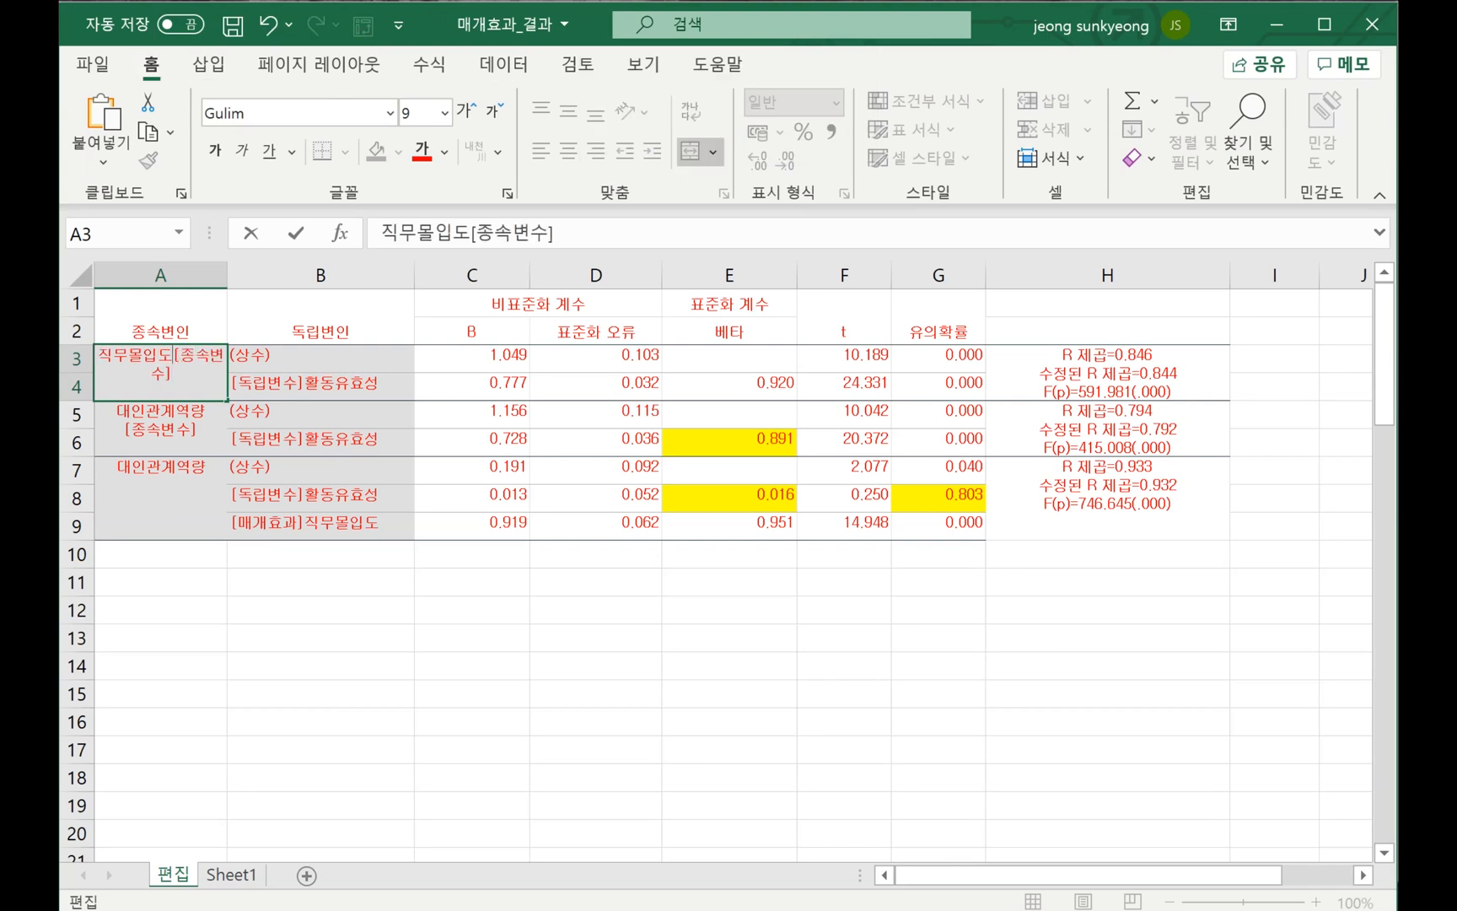
key("alt+Return")
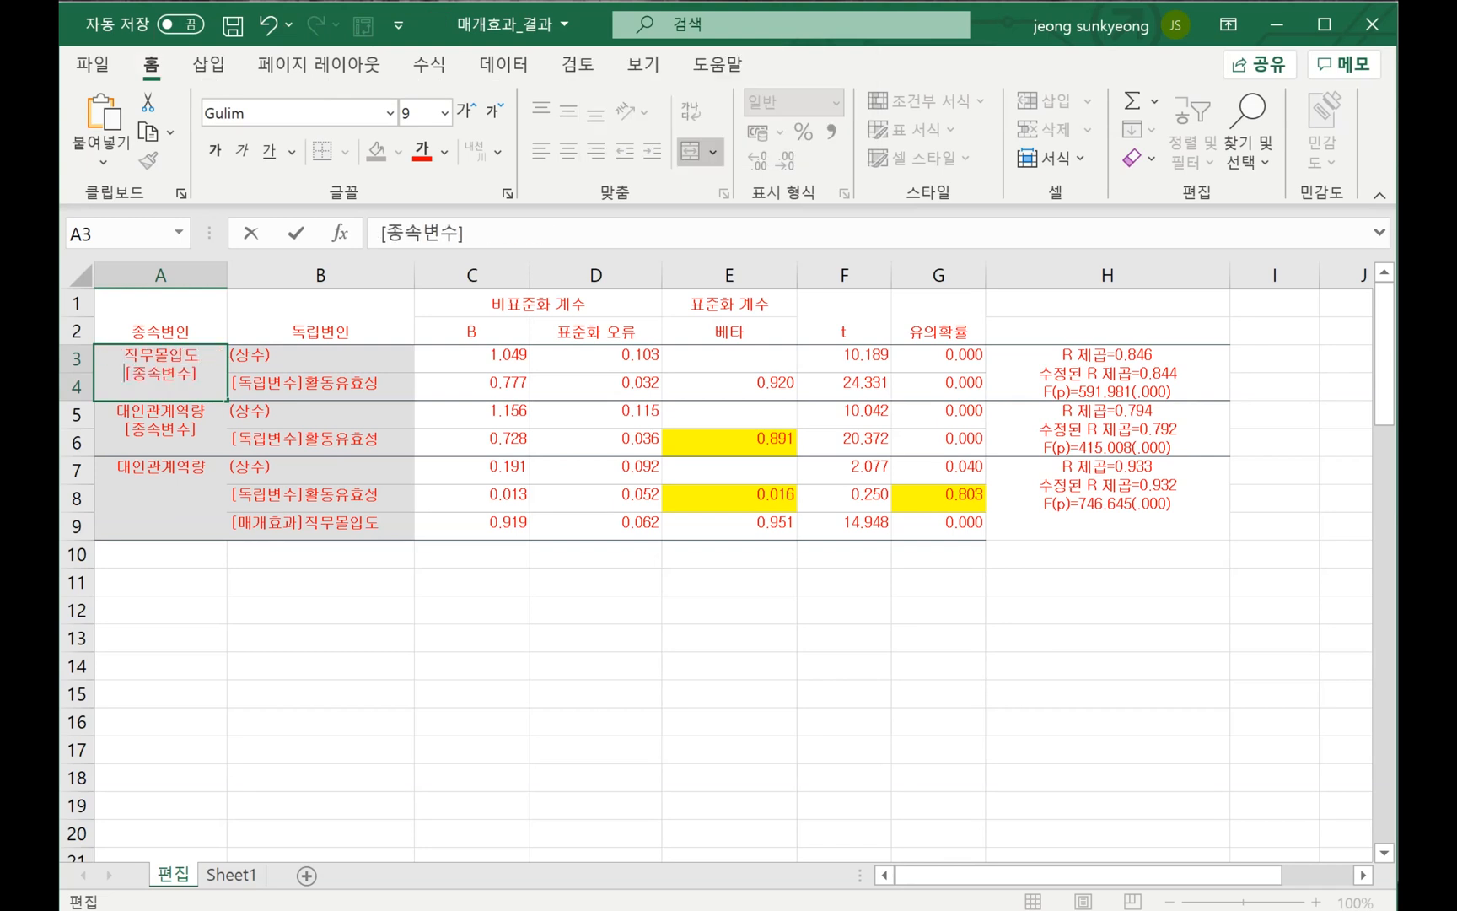
Paste the same [종속변수] label as a second line under 대인관계역량 in A7
double_click(181, 482)
key("alt+Return")
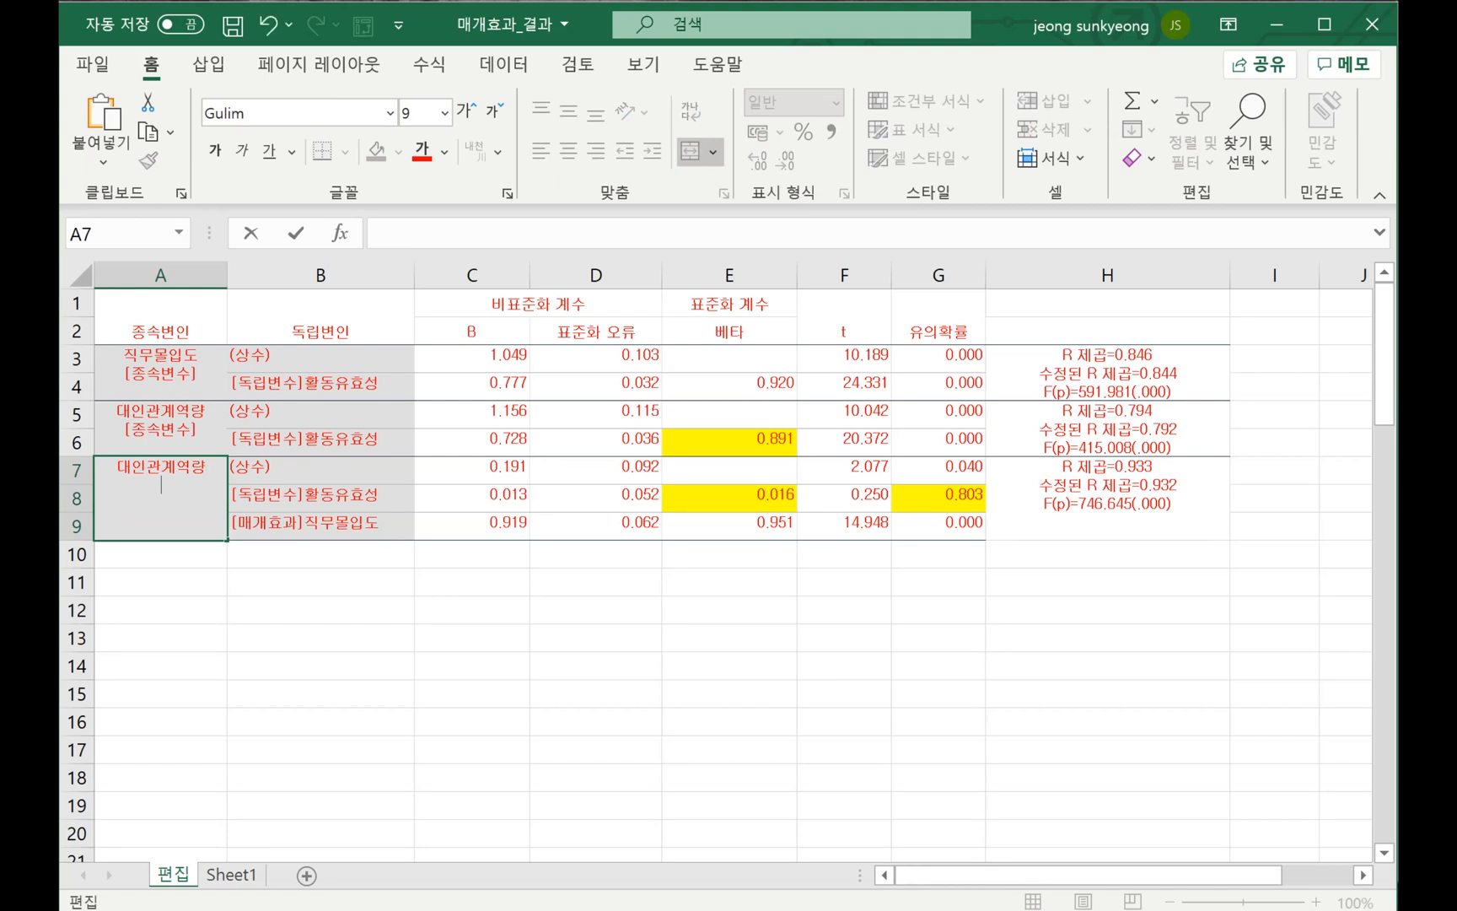
key("ctrl+v")
left_click(321, 639)
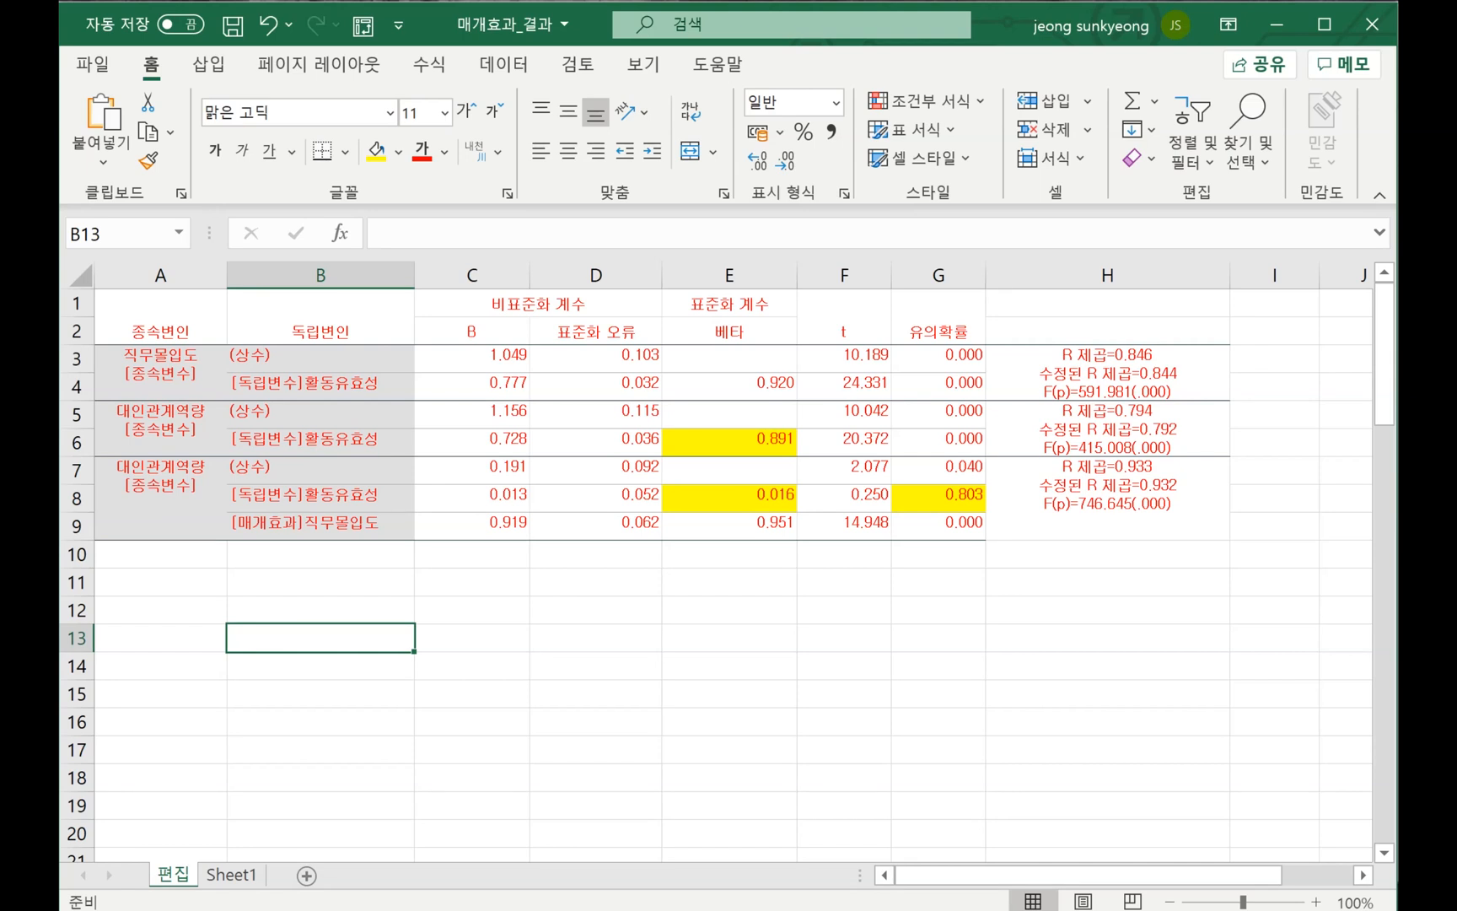
Check the t and 유의확률 columns, and switch to Acrobat to compare them with <표 9> of the 집단따돌림 paper
left_click(938, 638)
left_click_drag(844, 359, 938, 526)
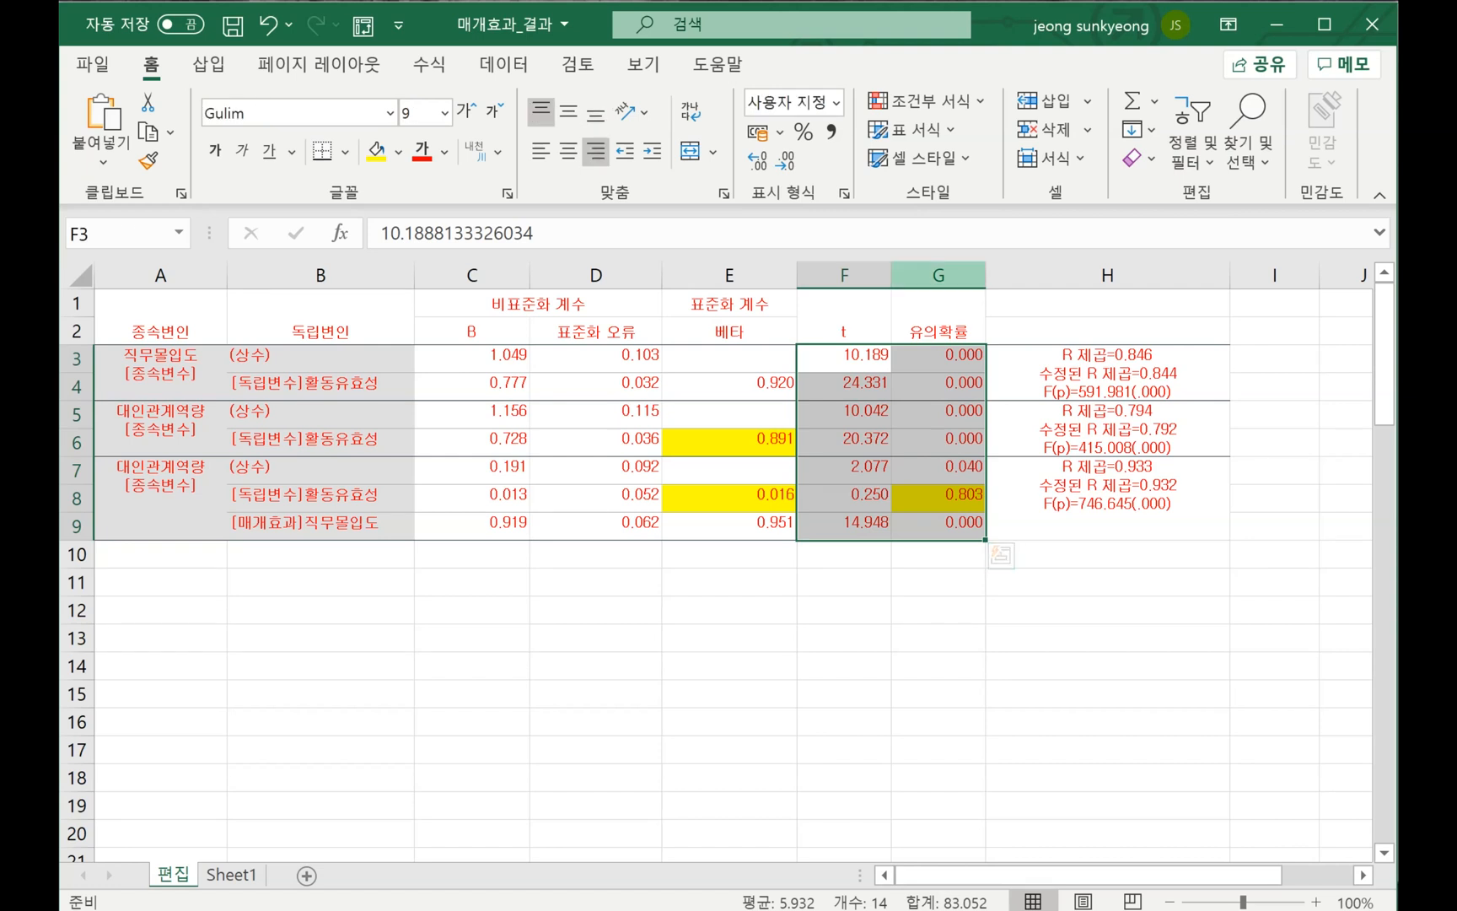
left_click(938, 275)
left_click(687, 909)
left_click(561, 830)
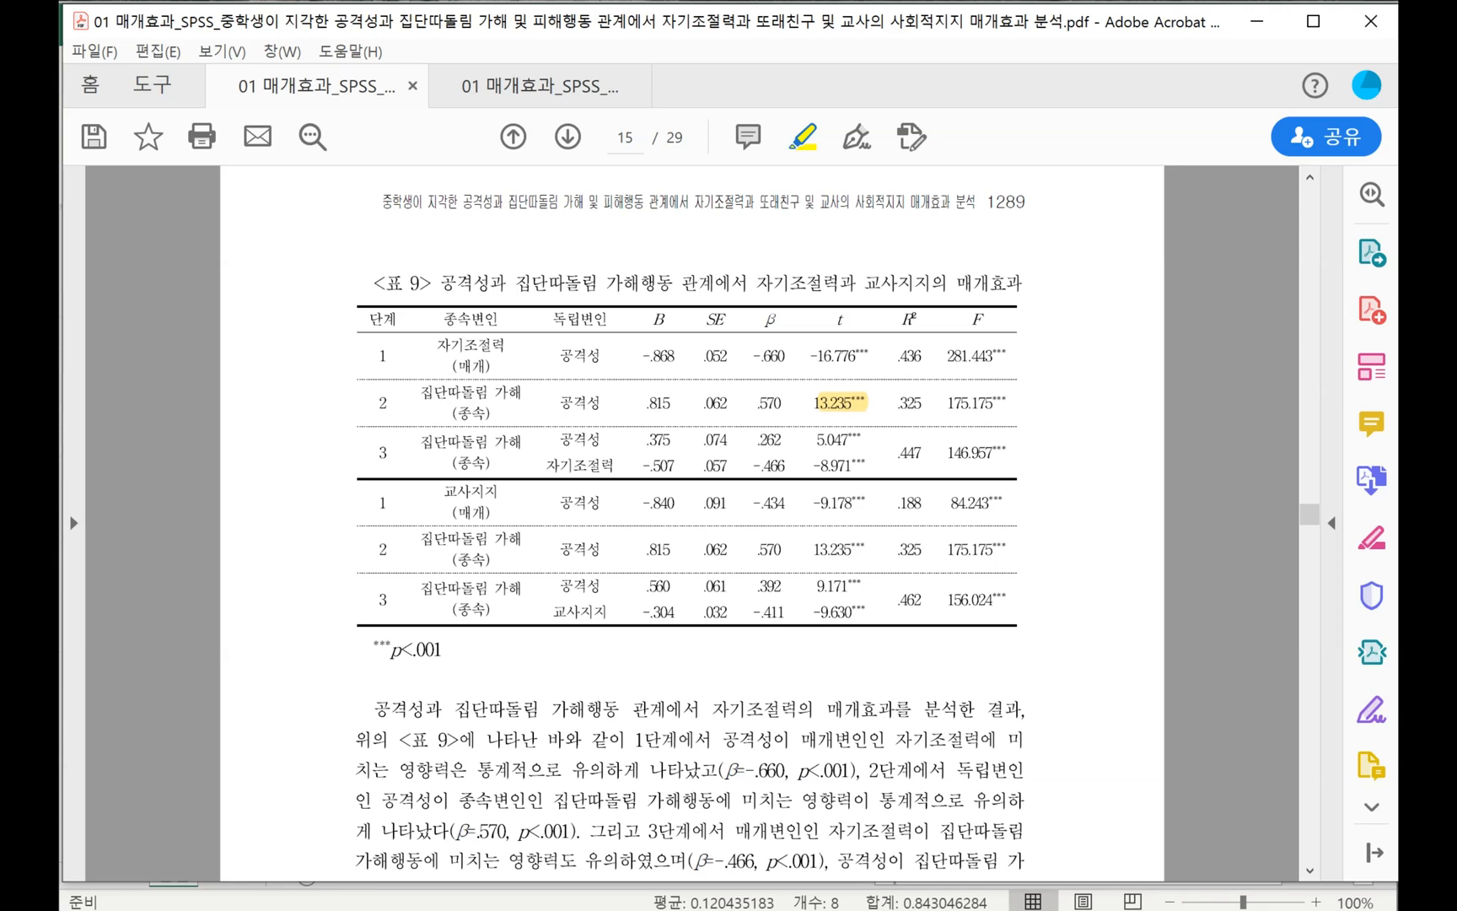
Switch to the 청소년 스트레스 paper and examine the p values of 스트레스 and 사회적지지 in 표 7
mouse_move(868, 910)
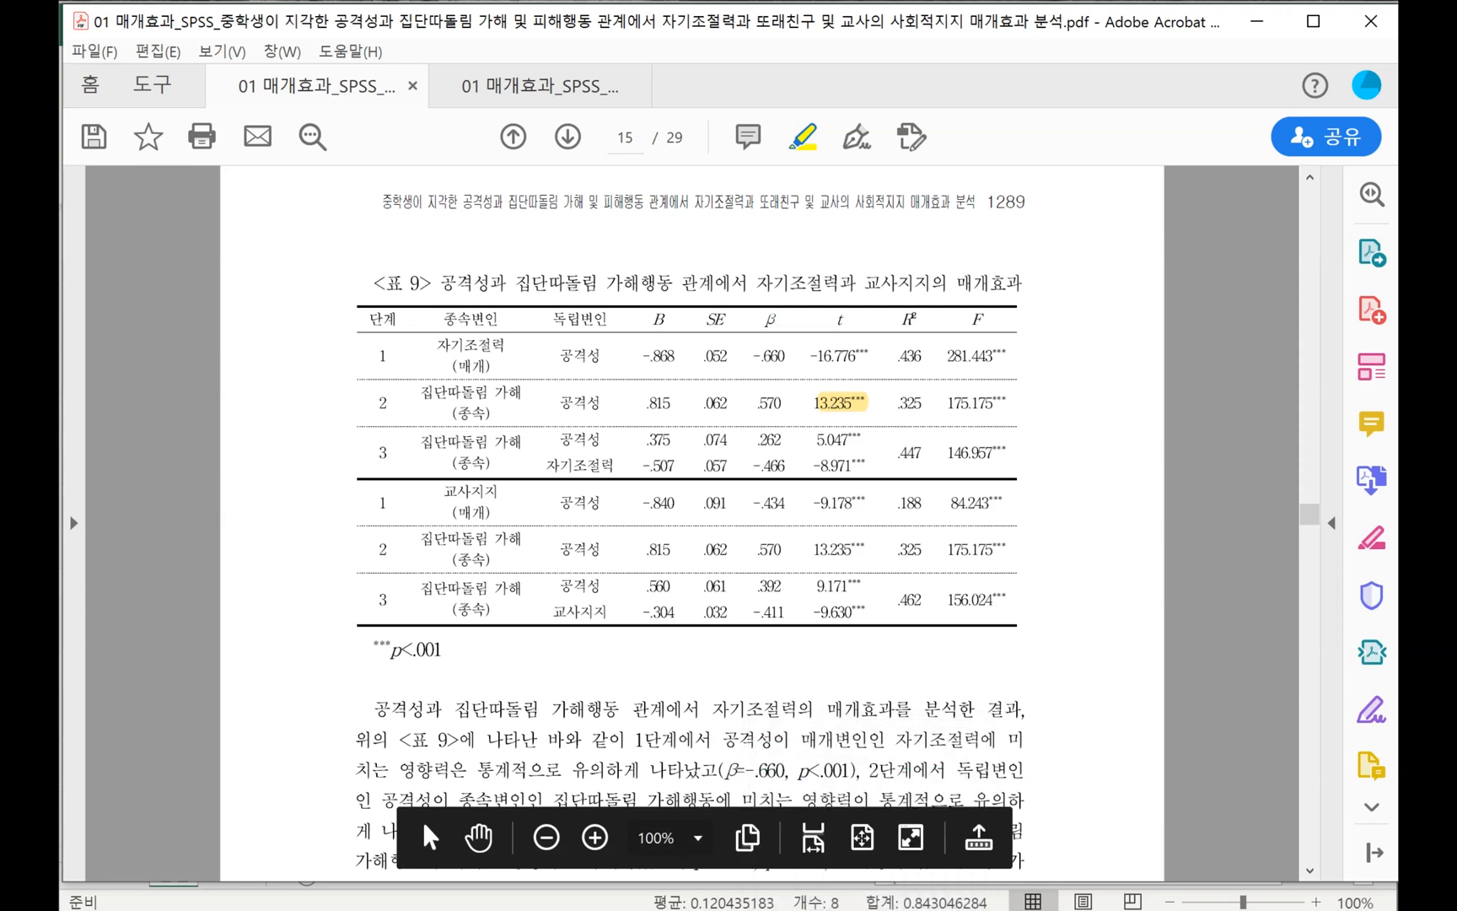
left_click(686, 910)
left_click(812, 826)
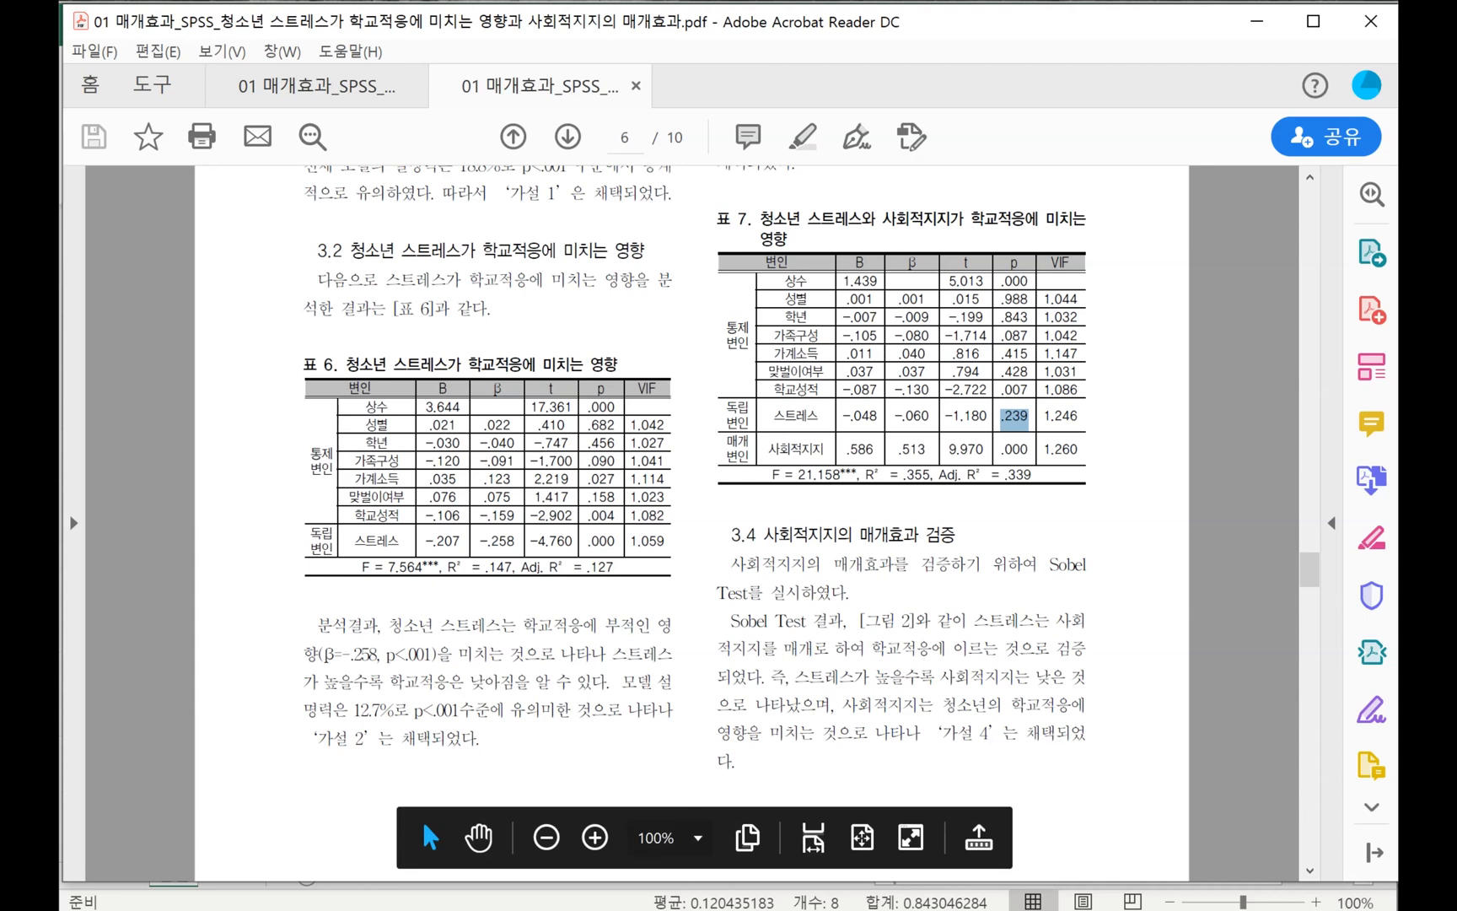
scroll(423, 820, "down", 5)
scroll(422, 820, "down", 12)
scroll(691, 523, "up", 12)
scroll(691, 523, "up", 6)
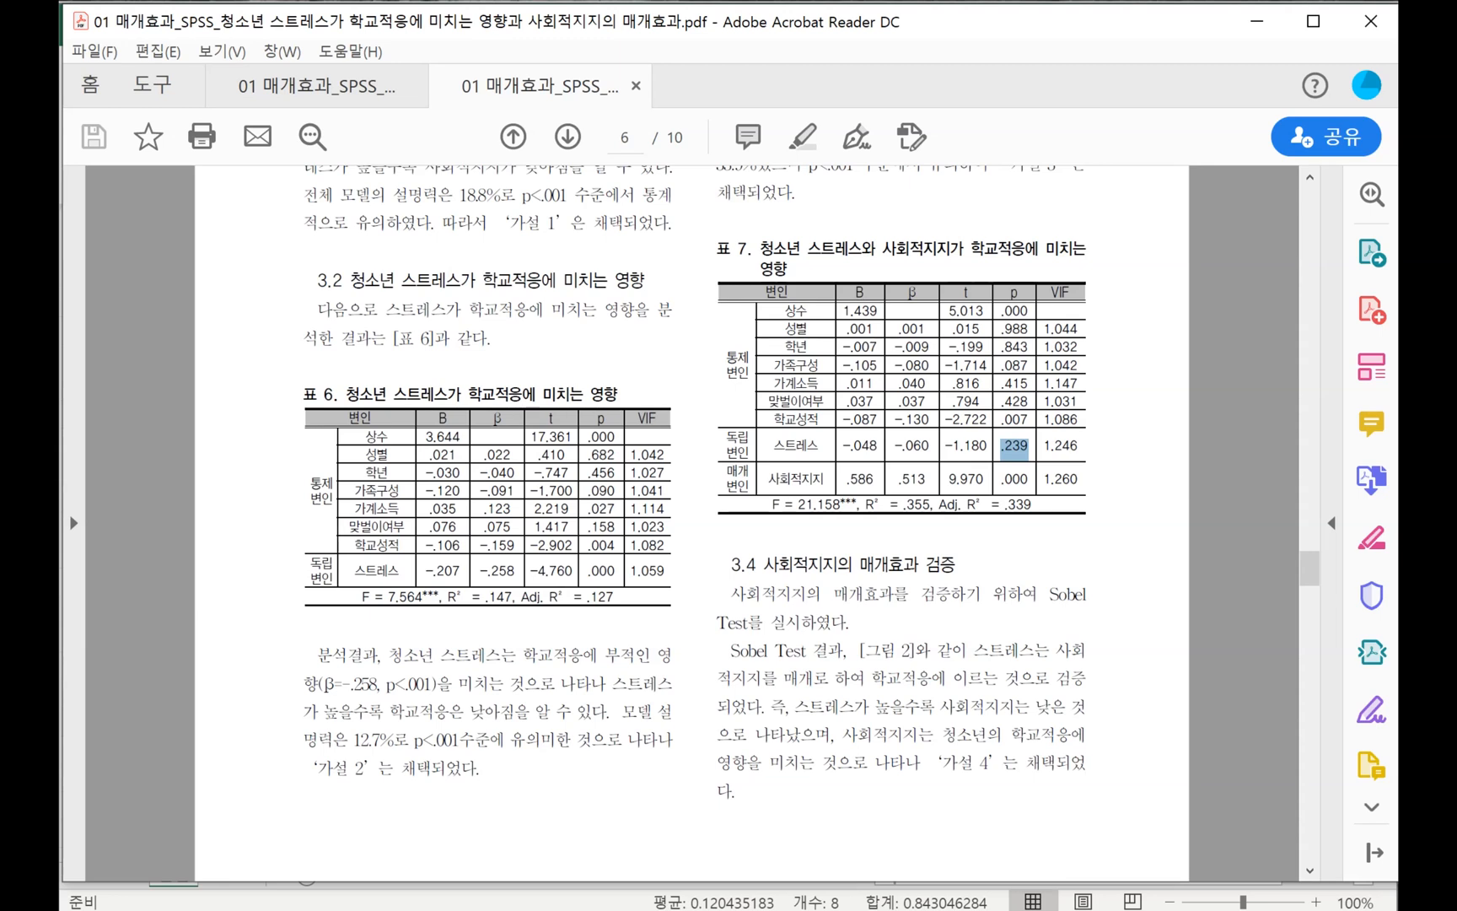
left_click(1019, 450)
mouse_move(1020, 484)
left_mouse_down()
mouse_move(748, 487)
mouse_move(1049, 487)
mouse_move(1038, 500)
mouse_move(1031, 484)
left_mouse_up()
left_click(1030, 485)
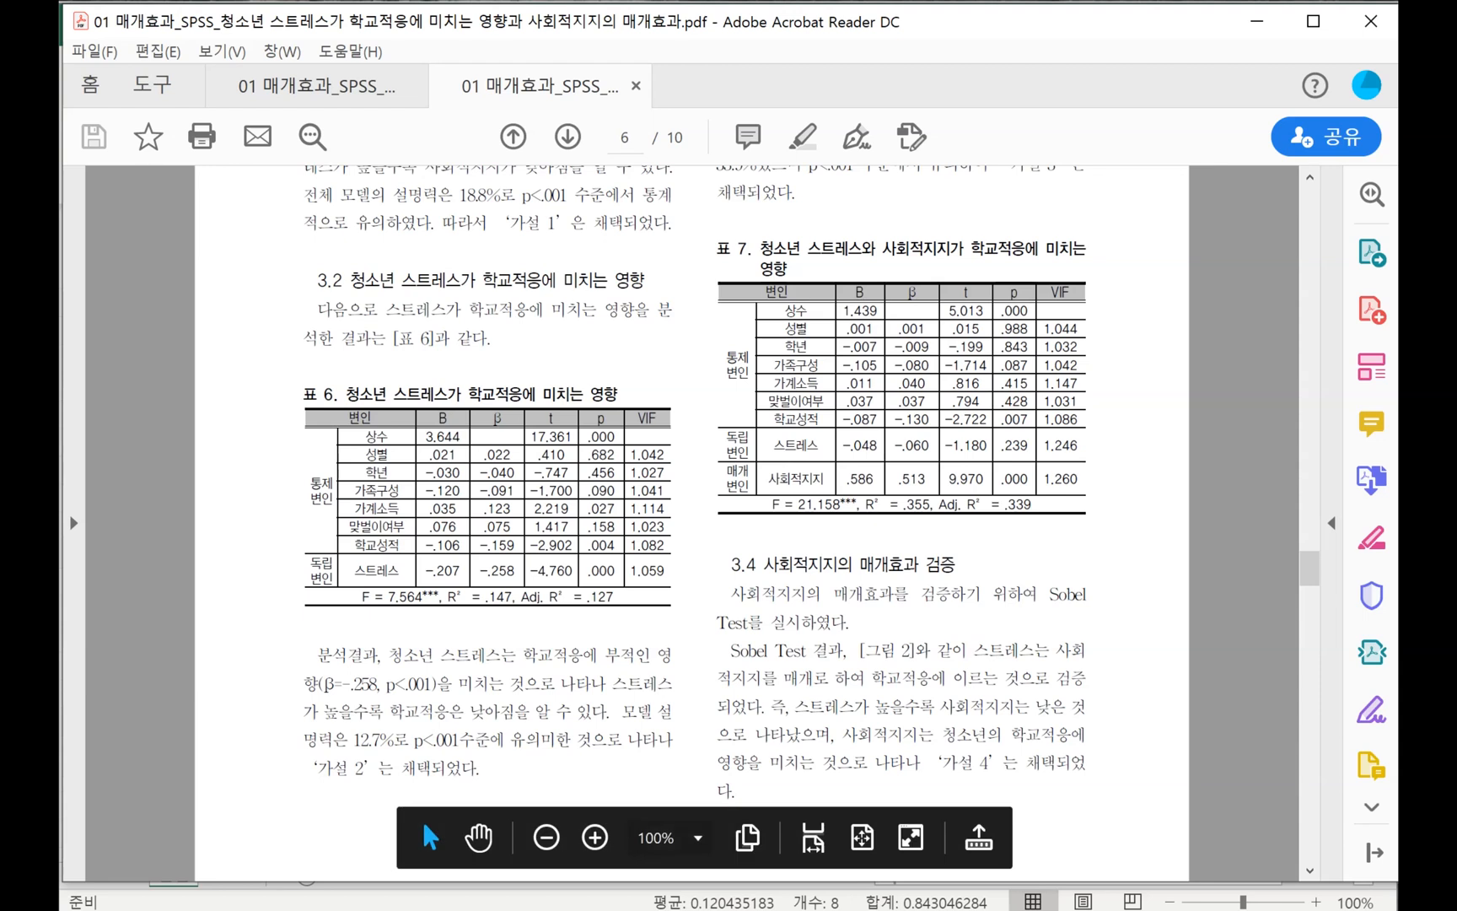
Switch back to Excel and review the 독립변인 entries of the second and third models
mouse_move(869, 909)
left_click(869, 826)
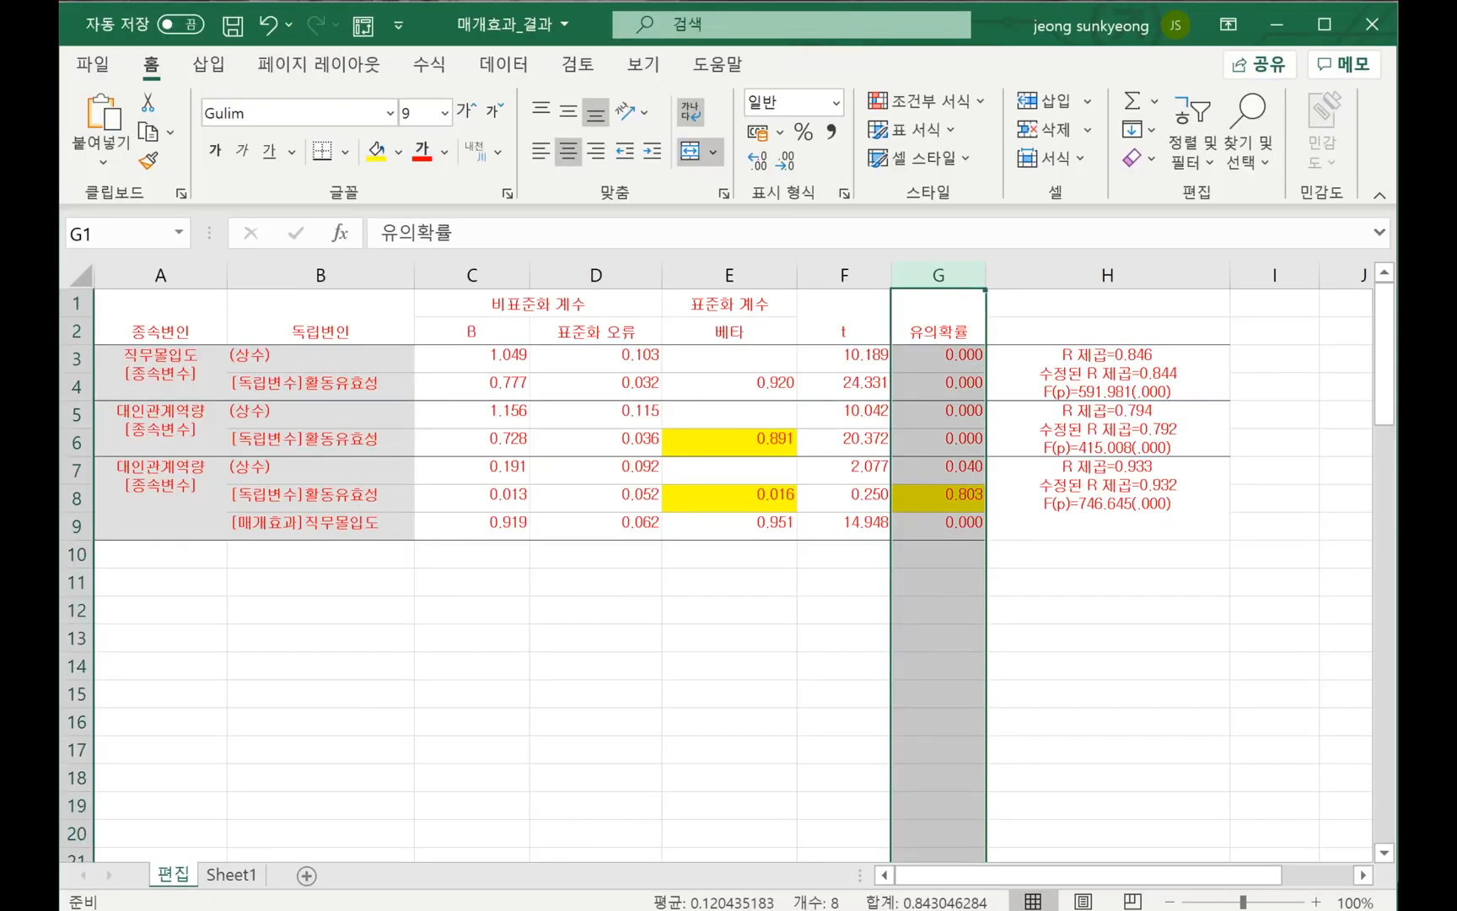
left_click(320, 441)
left_click_drag(320, 497, 324, 524)
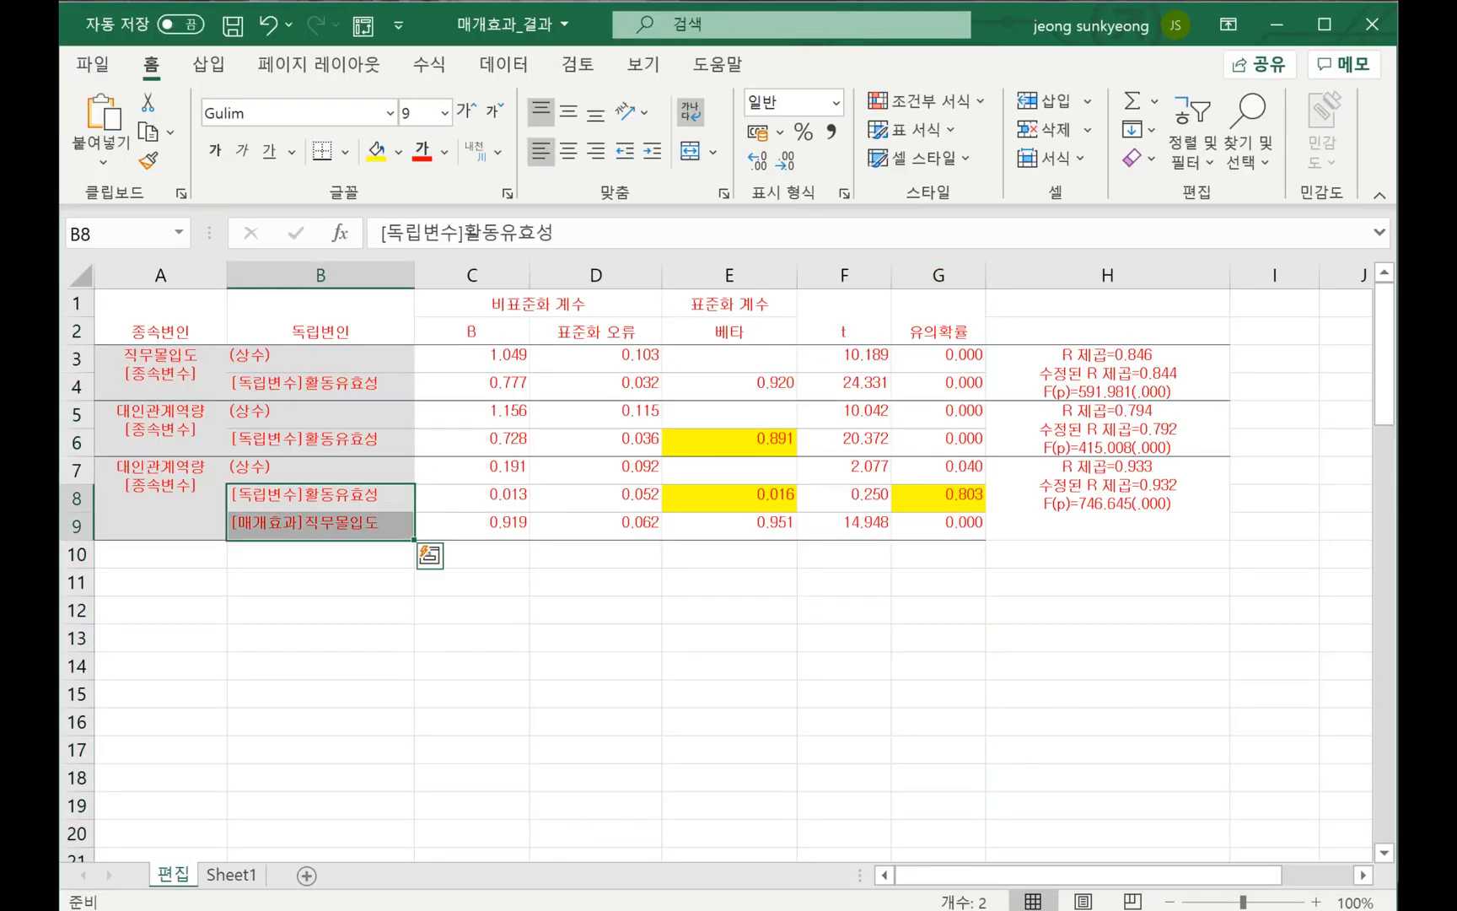
left_click(472, 582)
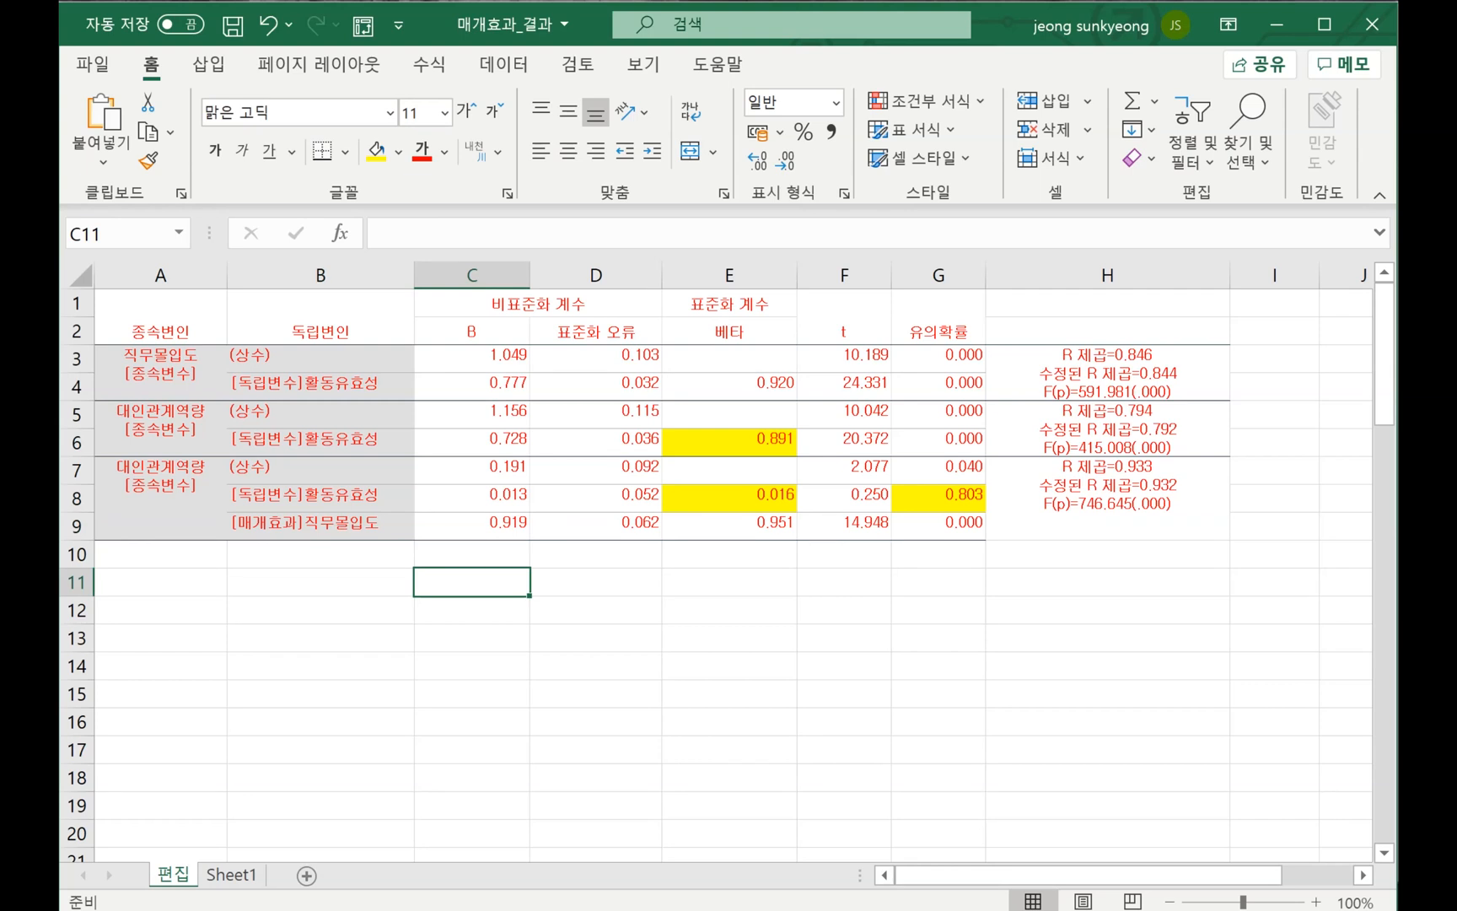
Switch to the 집단따돌림 paper in Acrobat and remove the highlight from the step 2 t value in <표 9>
mouse_move(688, 907)
left_click(552, 813)
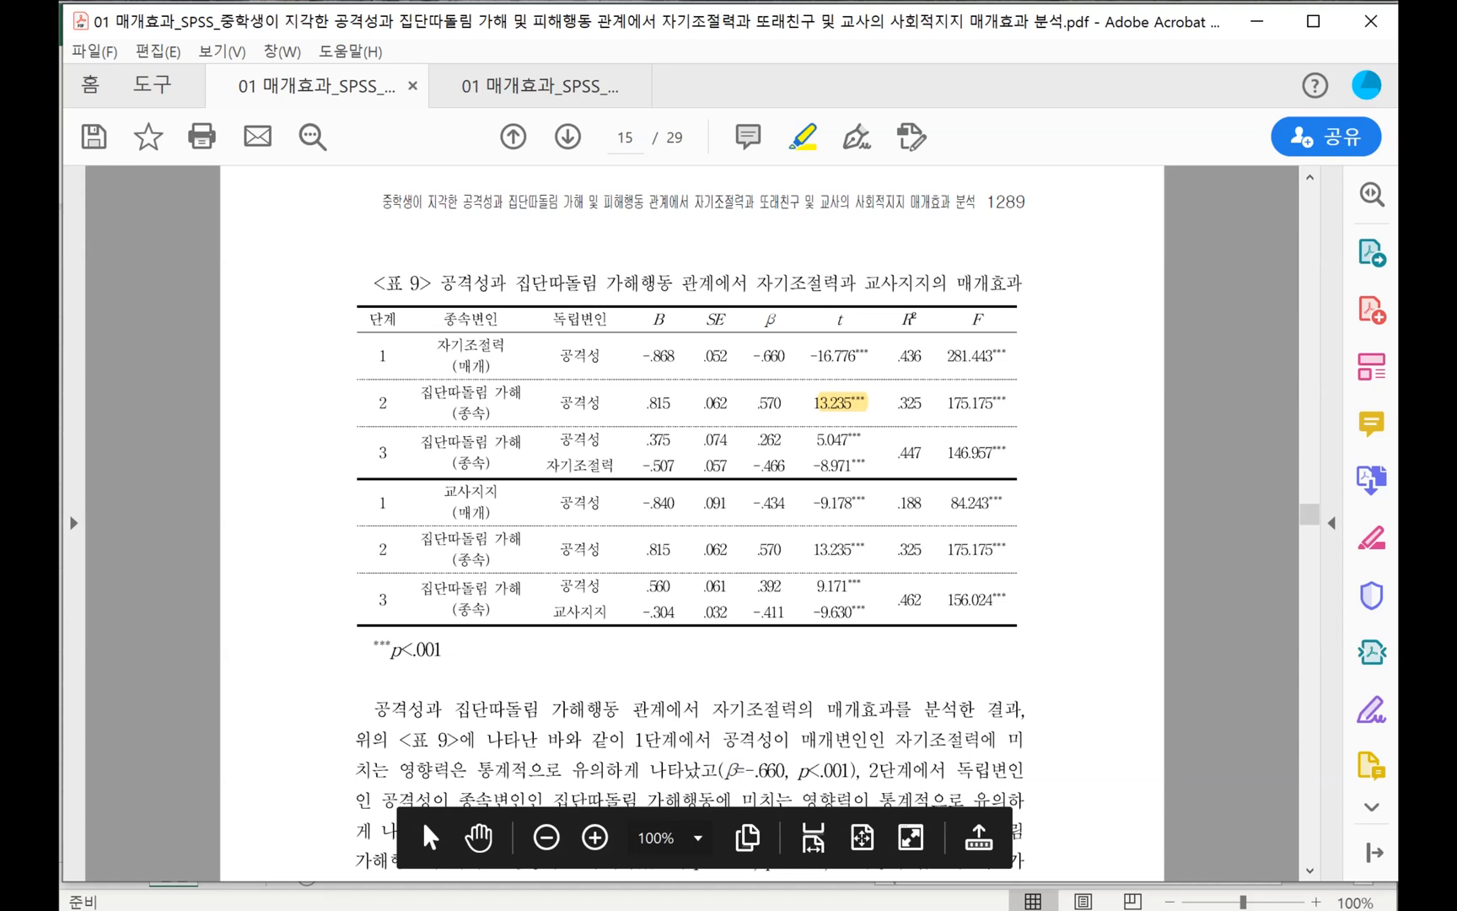
left_click(844, 403)
left_click(924, 360)
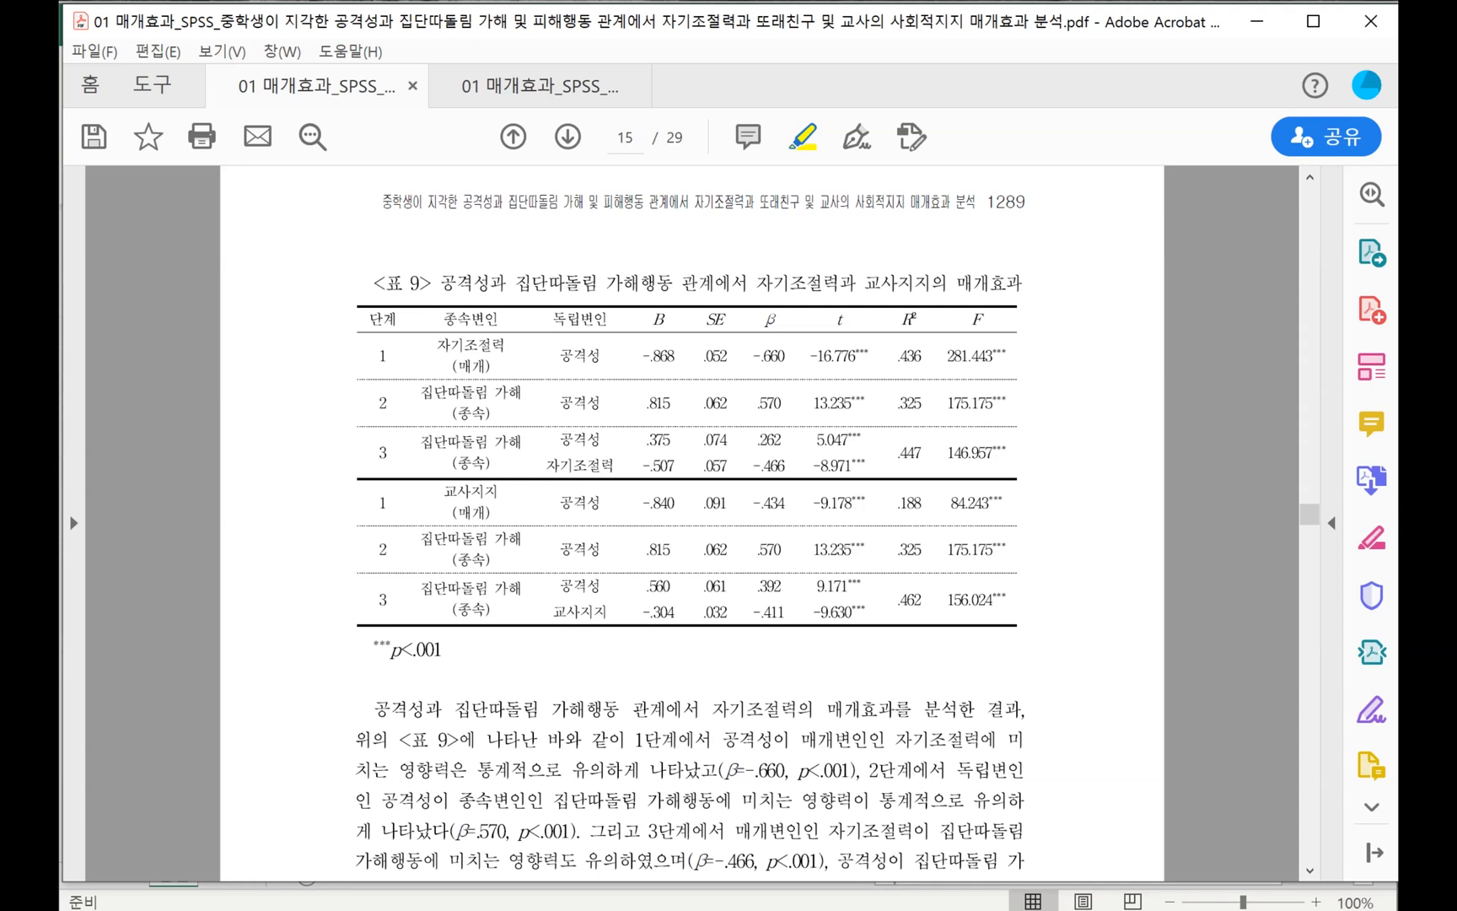
Highlight "매개효과를 분석한 결과", "매개변인인 자기조절력에" and "나타났고(β=-.660, p<.001)" in the paragraph below <표 9>
scroll(692, 517, "down", 1)
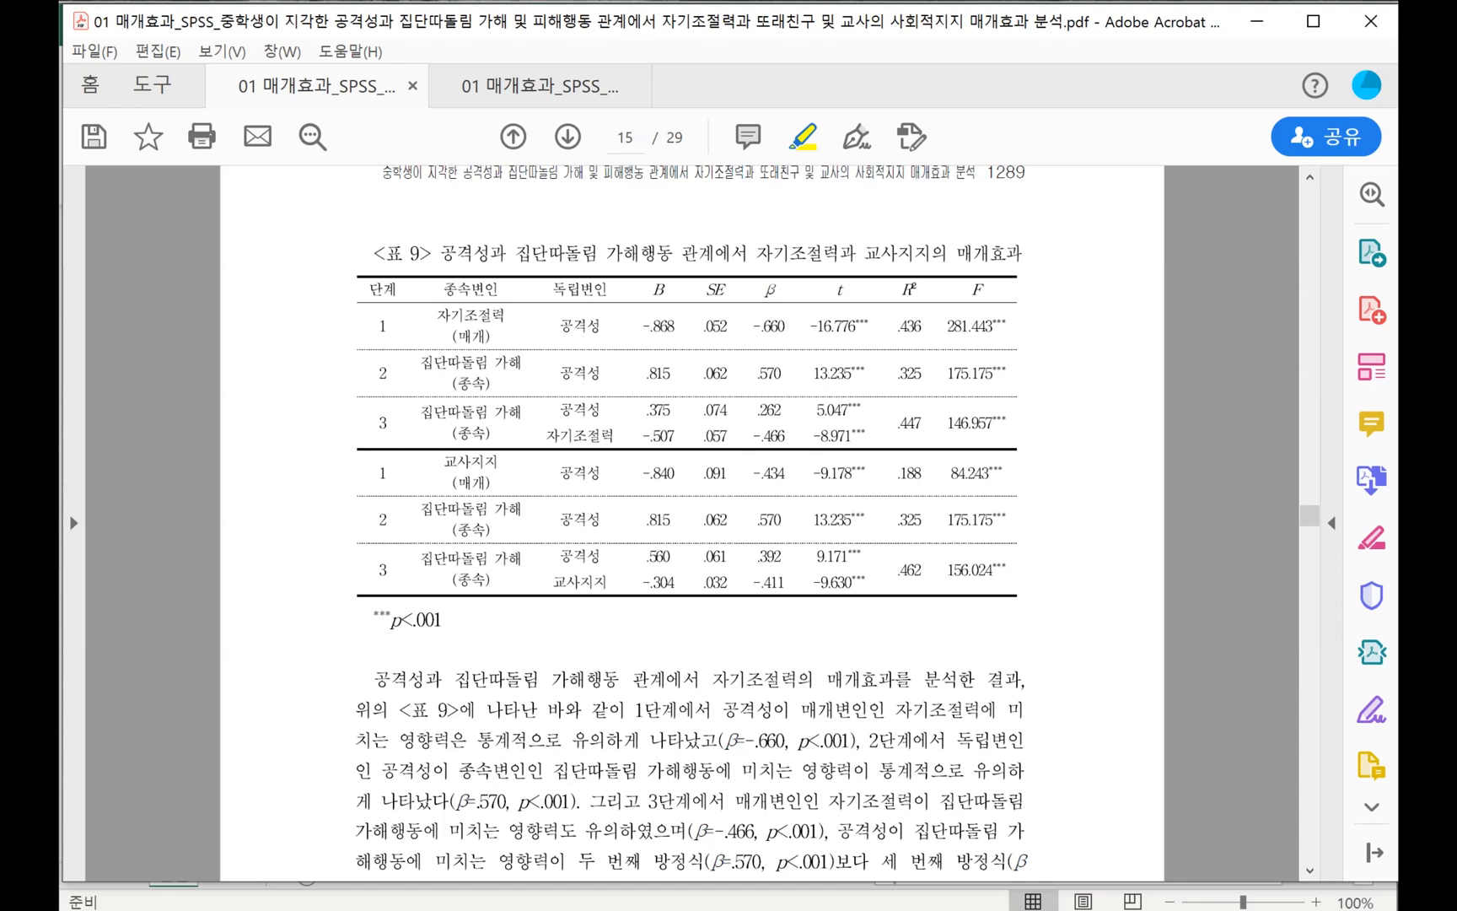
scroll(691, 523, "down", 1)
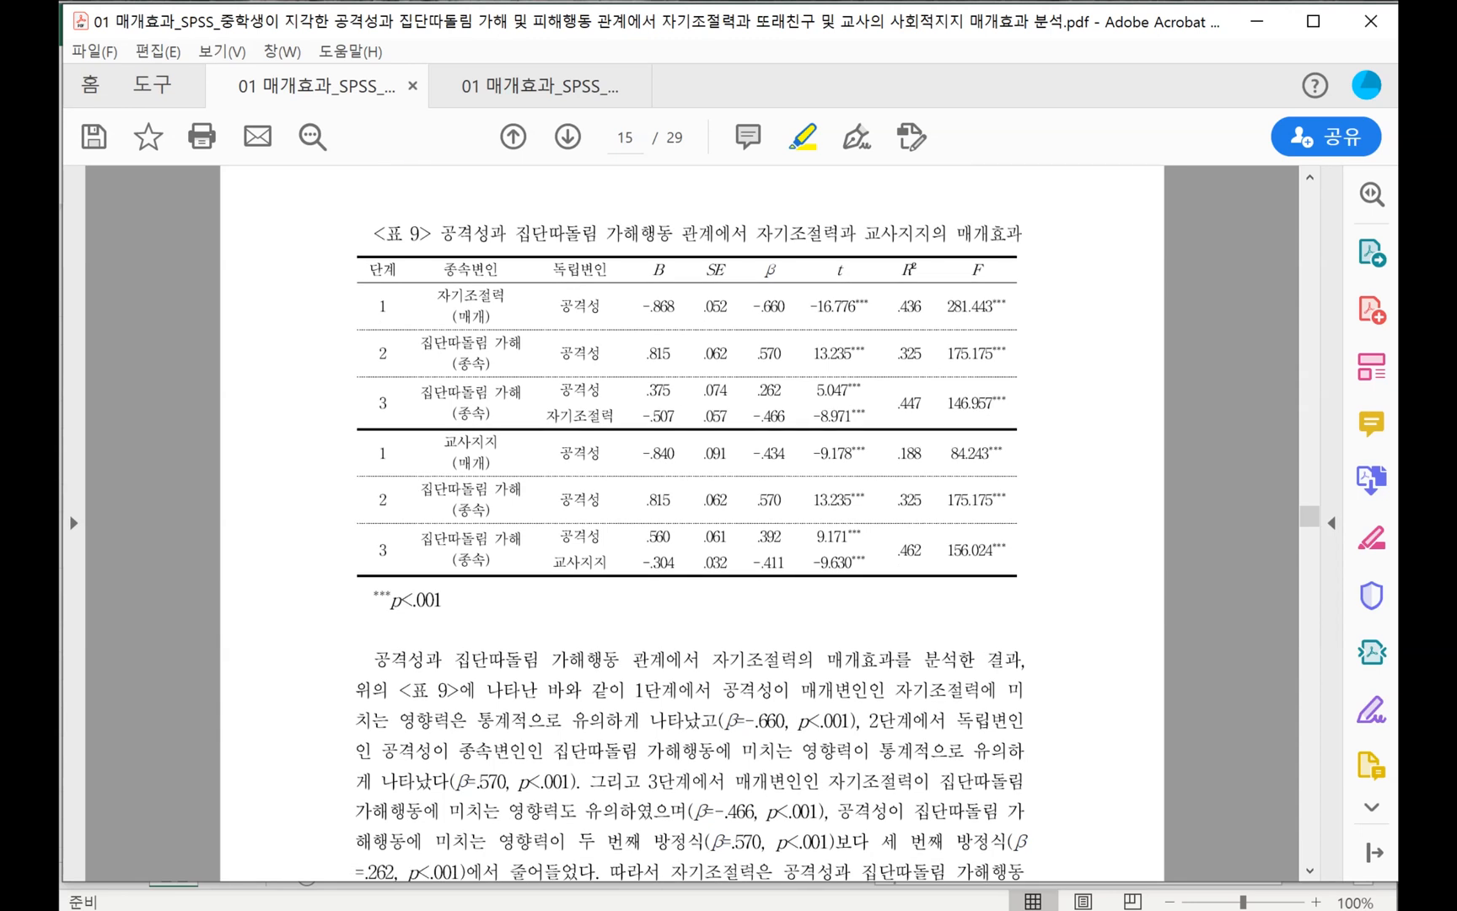
scroll(692, 522, "down", 7)
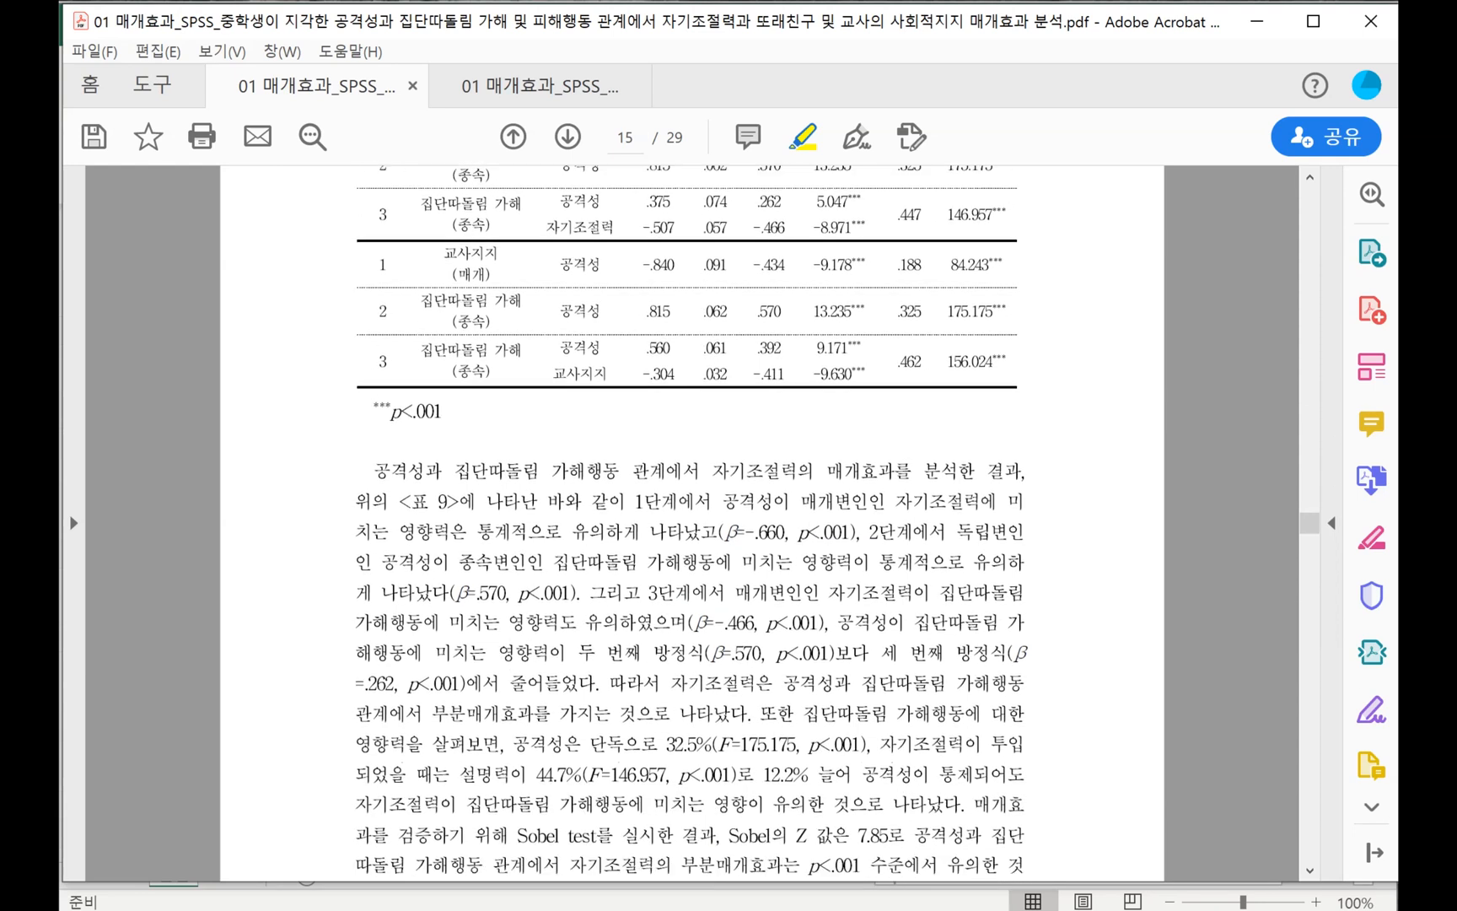
scroll(691, 523, "down", 2)
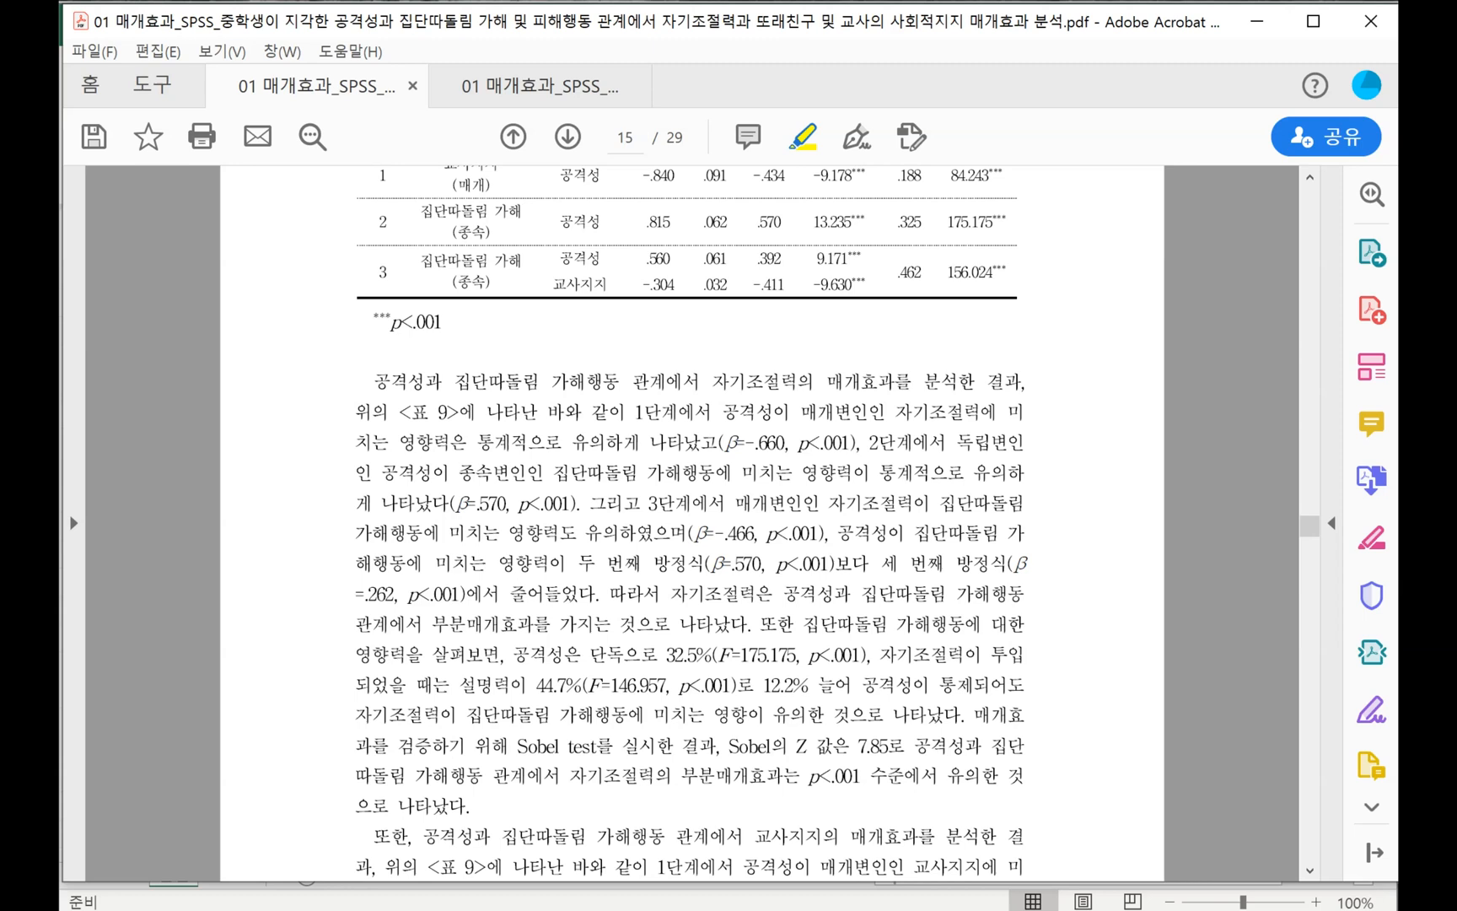
left_click_drag(825, 381, 1026, 382)
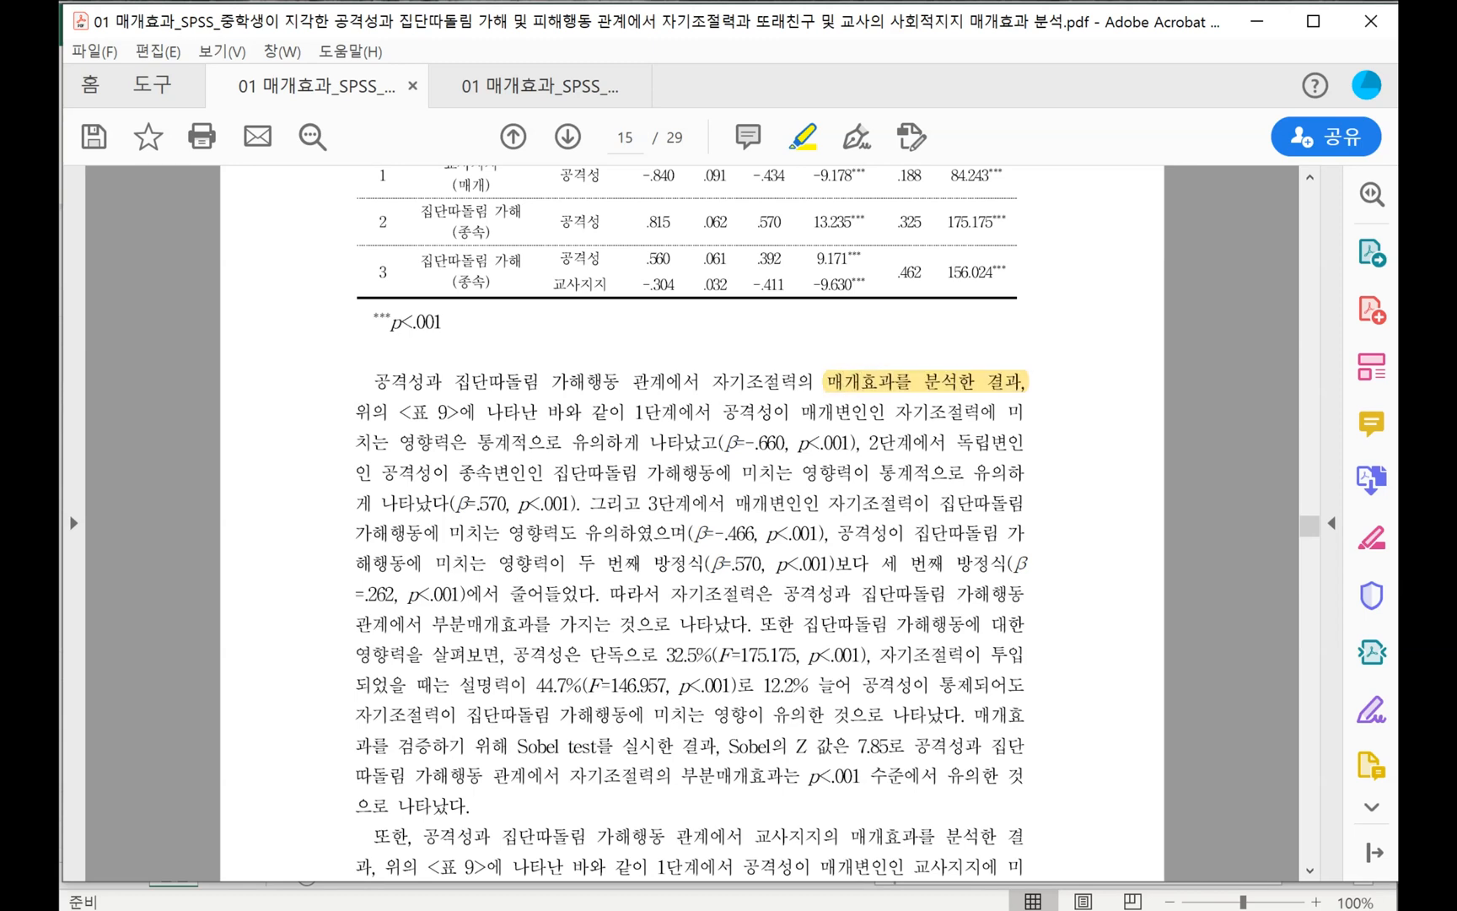
left_click_drag(801, 413, 998, 413)
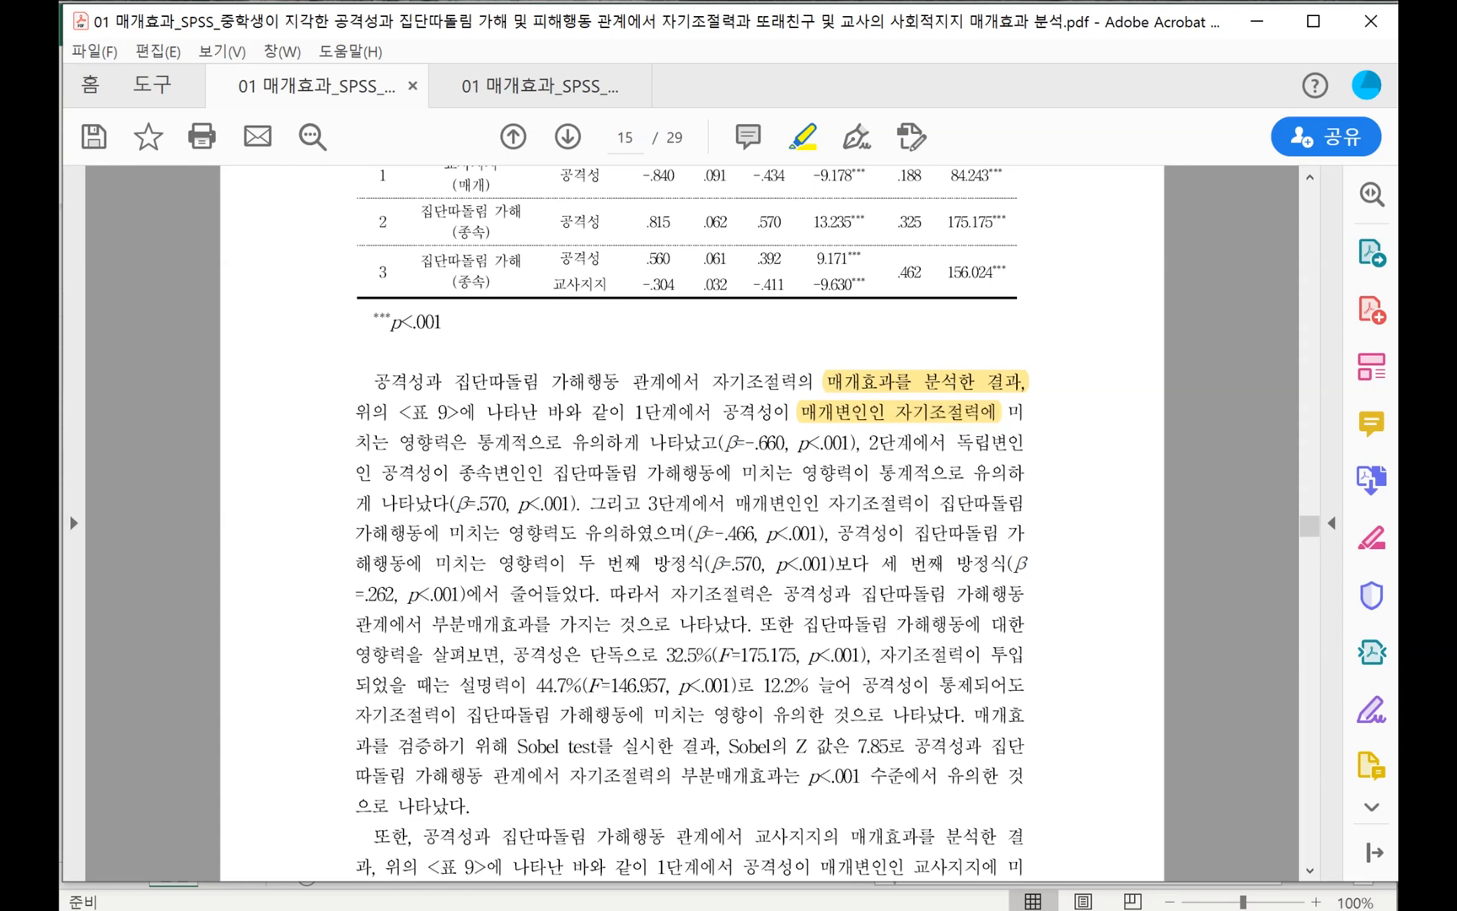
left_click_drag(649, 442, 862, 442)
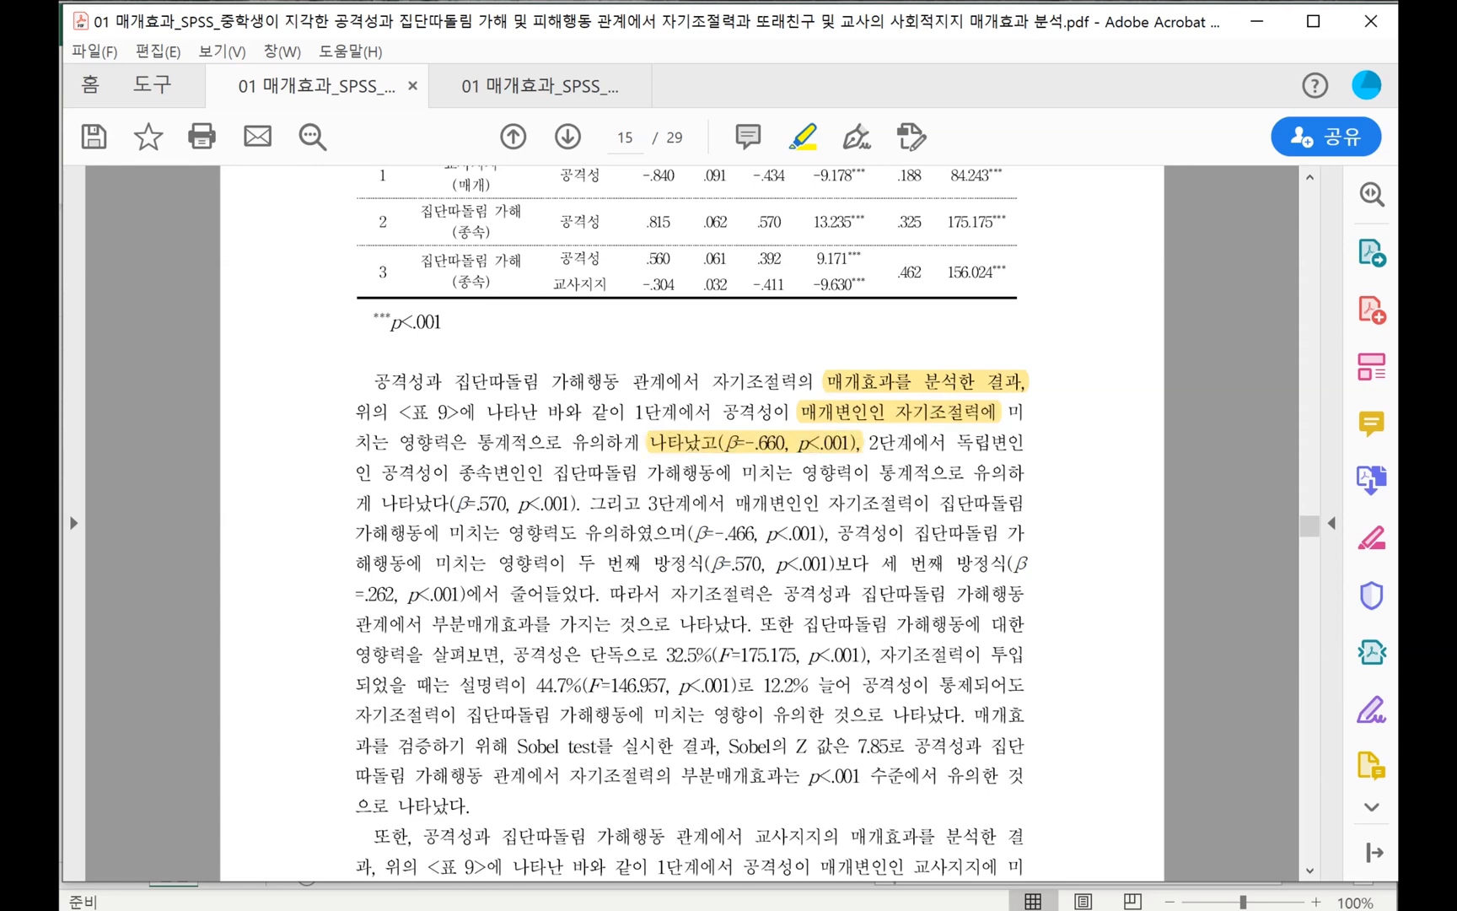
Highlight "β=.570, p<.001", "유의하였으며(β=-.466, p<.001)" and the passage from "두 번째 방정식" to "줄어들었다"
left_click_drag(580, 503, 455, 503)
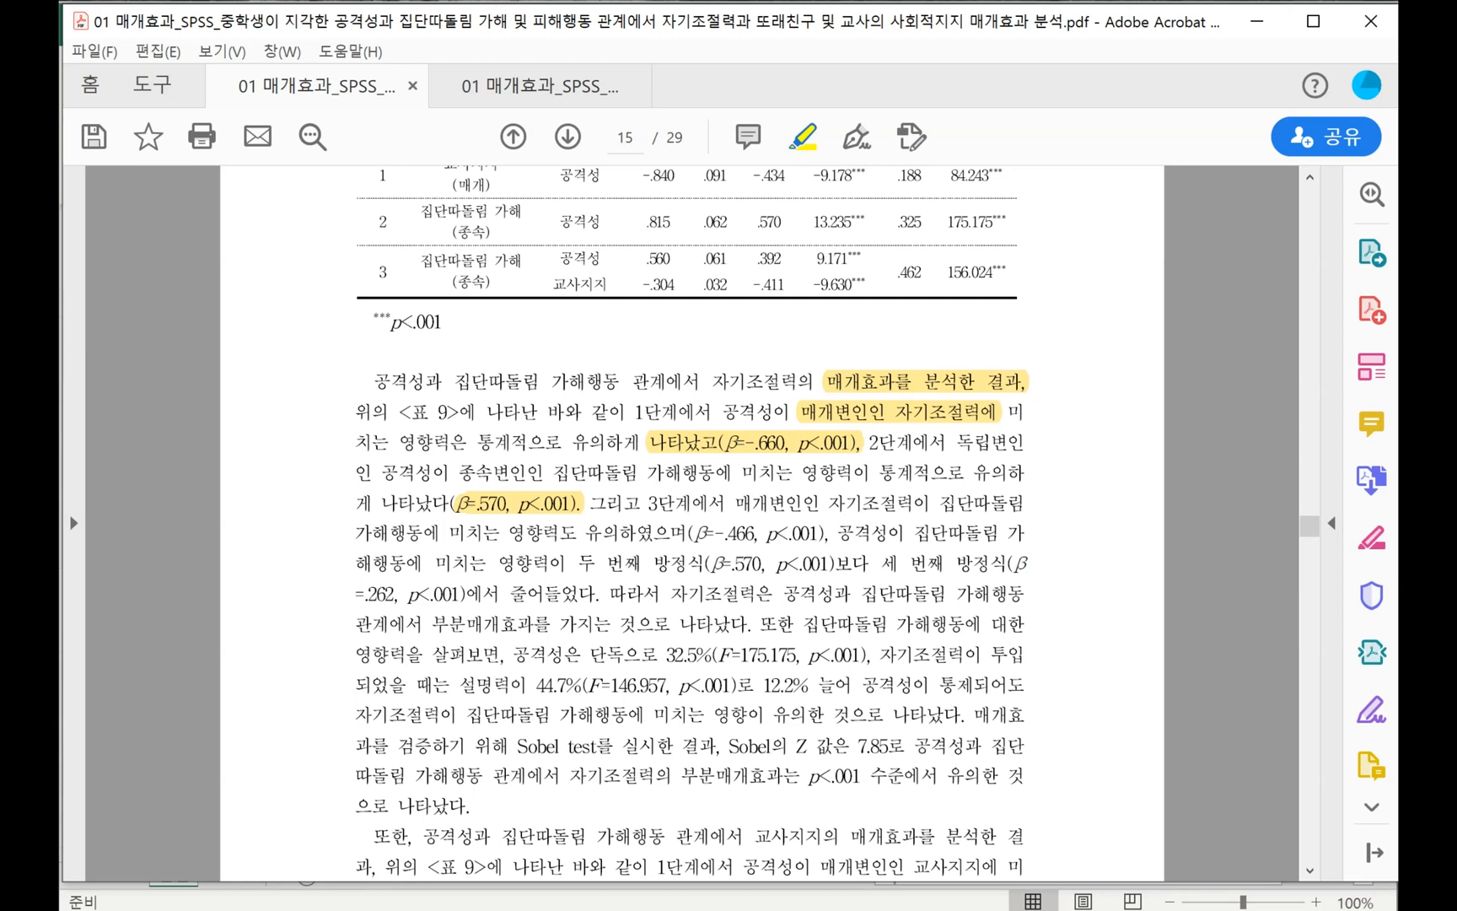
left_click_drag(583, 532, 832, 533)
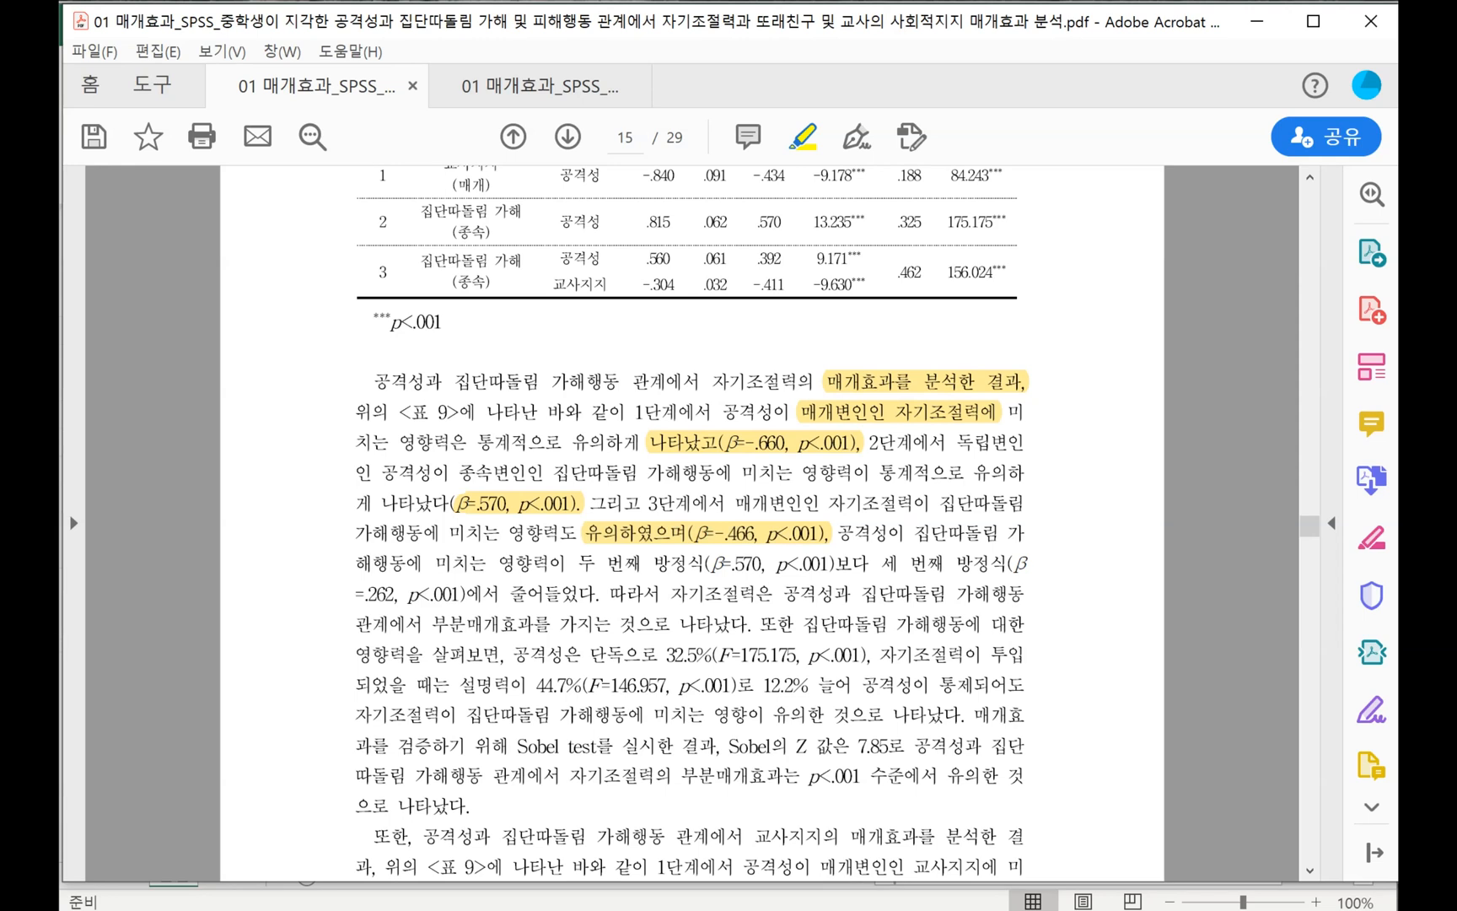
left_click_drag(601, 593, 354, 594)
left_click_drag(579, 563, 599, 593)
Recheck <표 9> against the marked text and highlight "부분매개효과" in the 자기조절력 paragraph
scroll(691, 522, "up", 3)
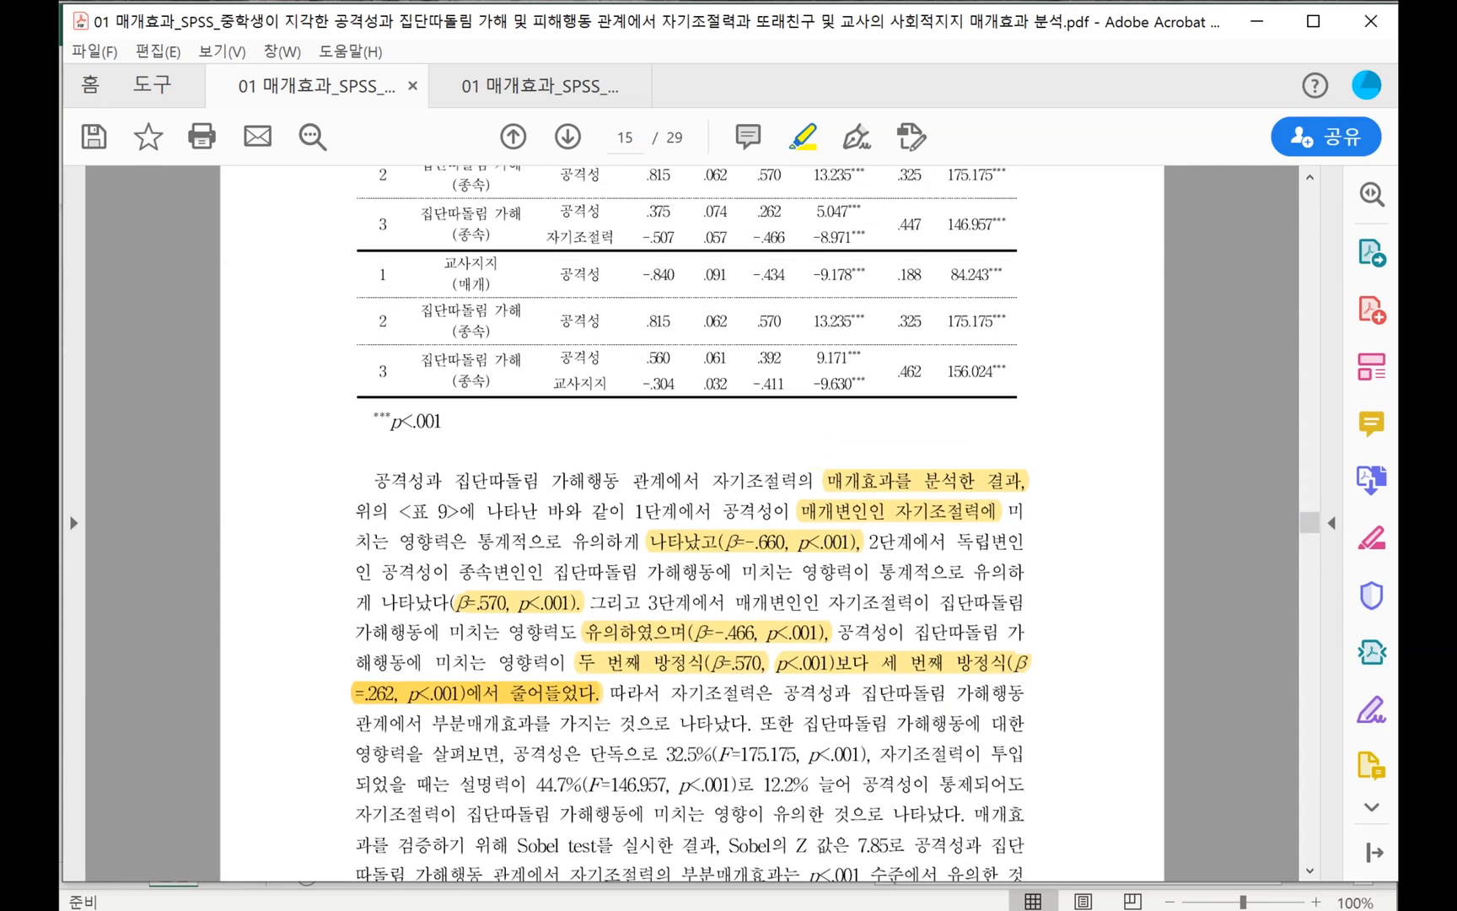
scroll(691, 523, "up", 3)
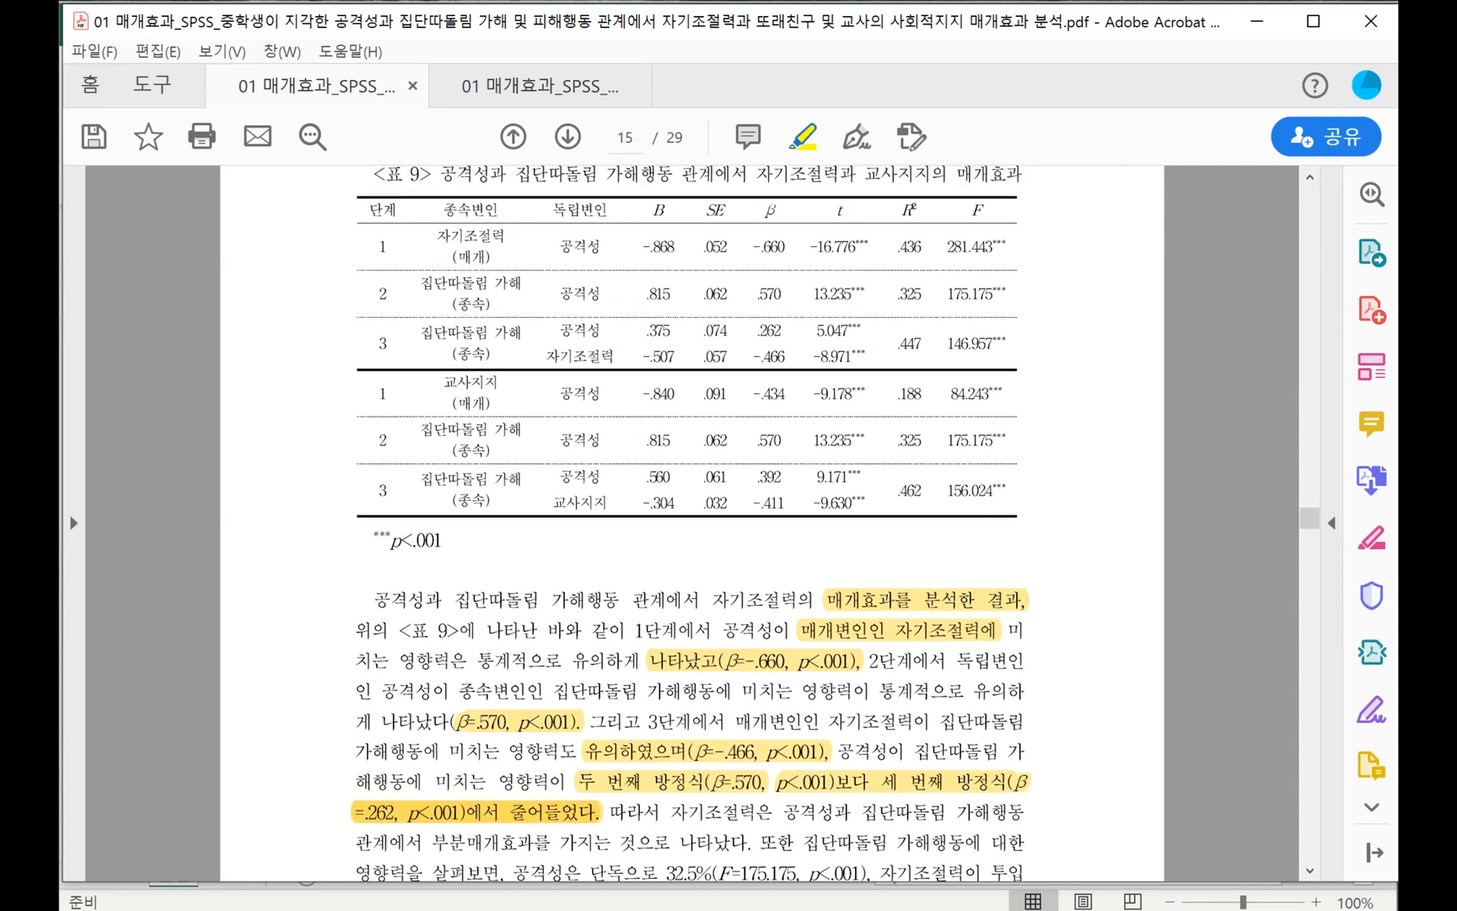
scroll(691, 522, "down", 1)
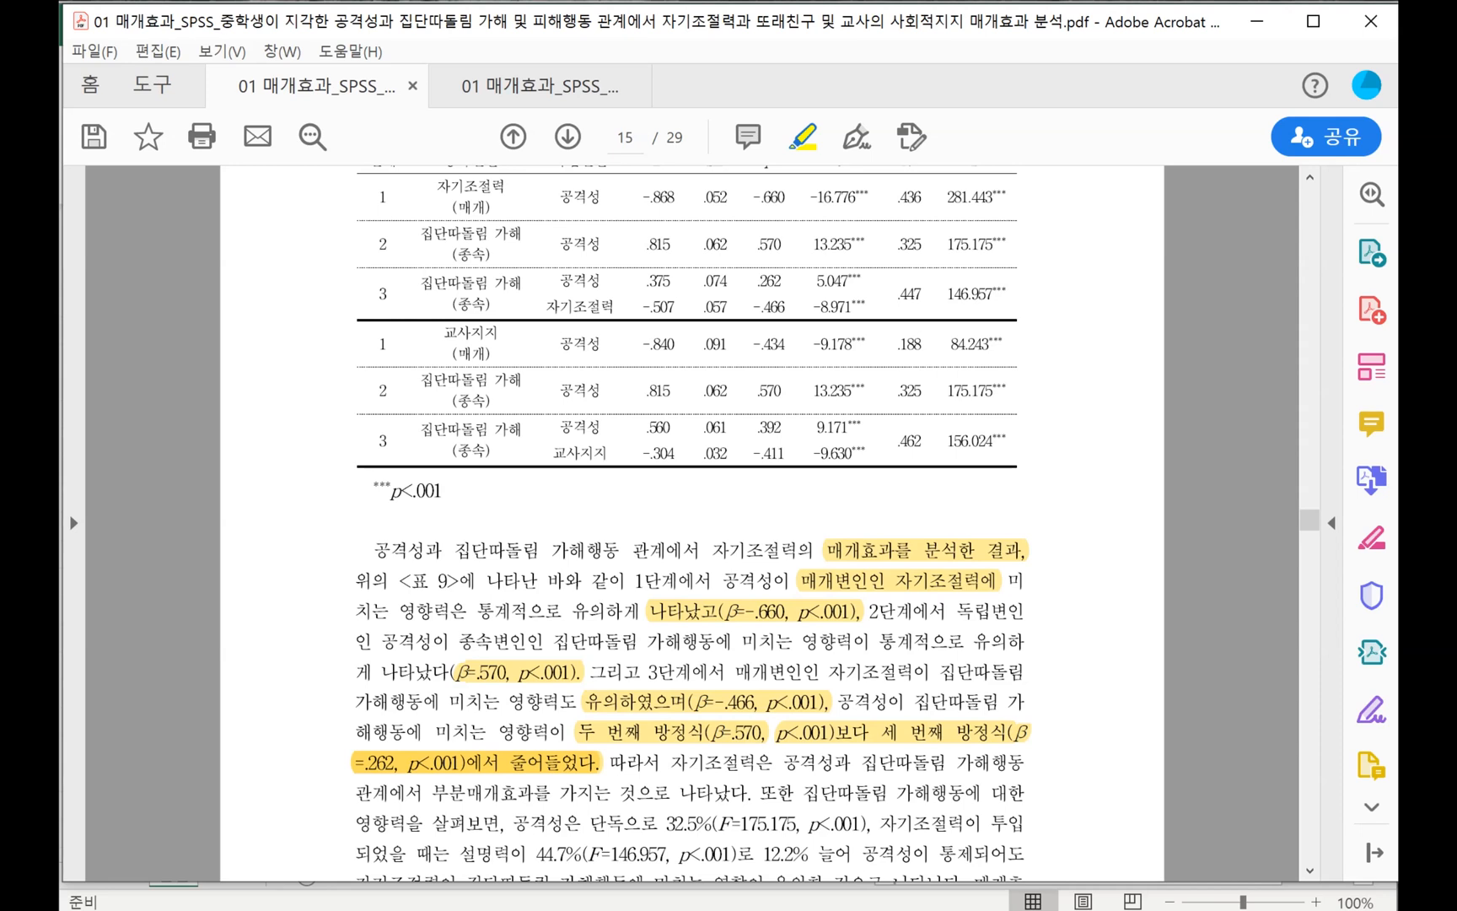
scroll(692, 523, "down", 3)
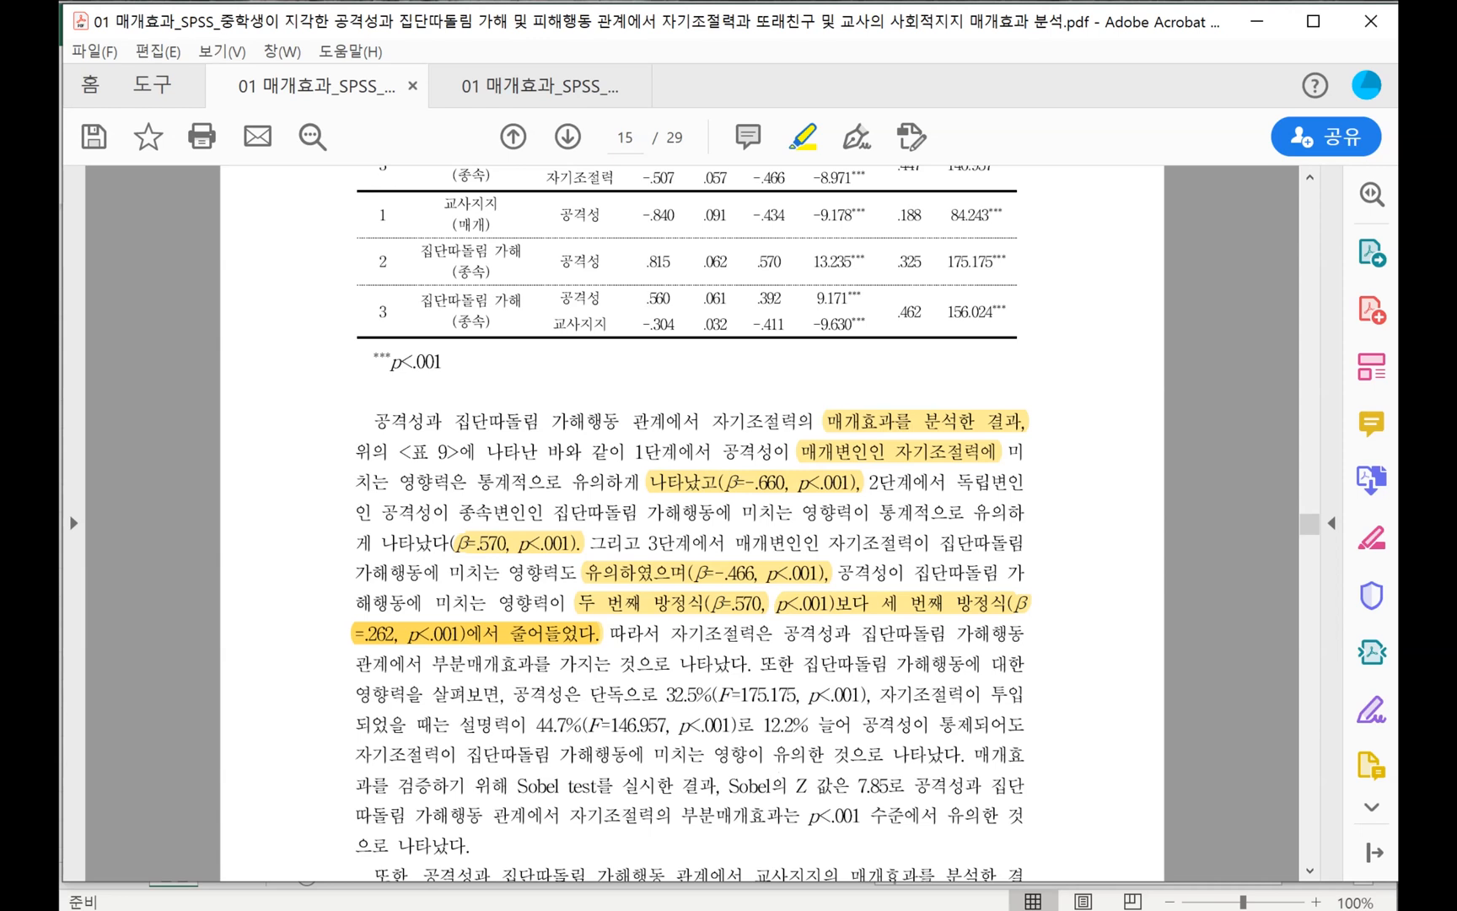
left_click_drag(537, 663, 429, 664)
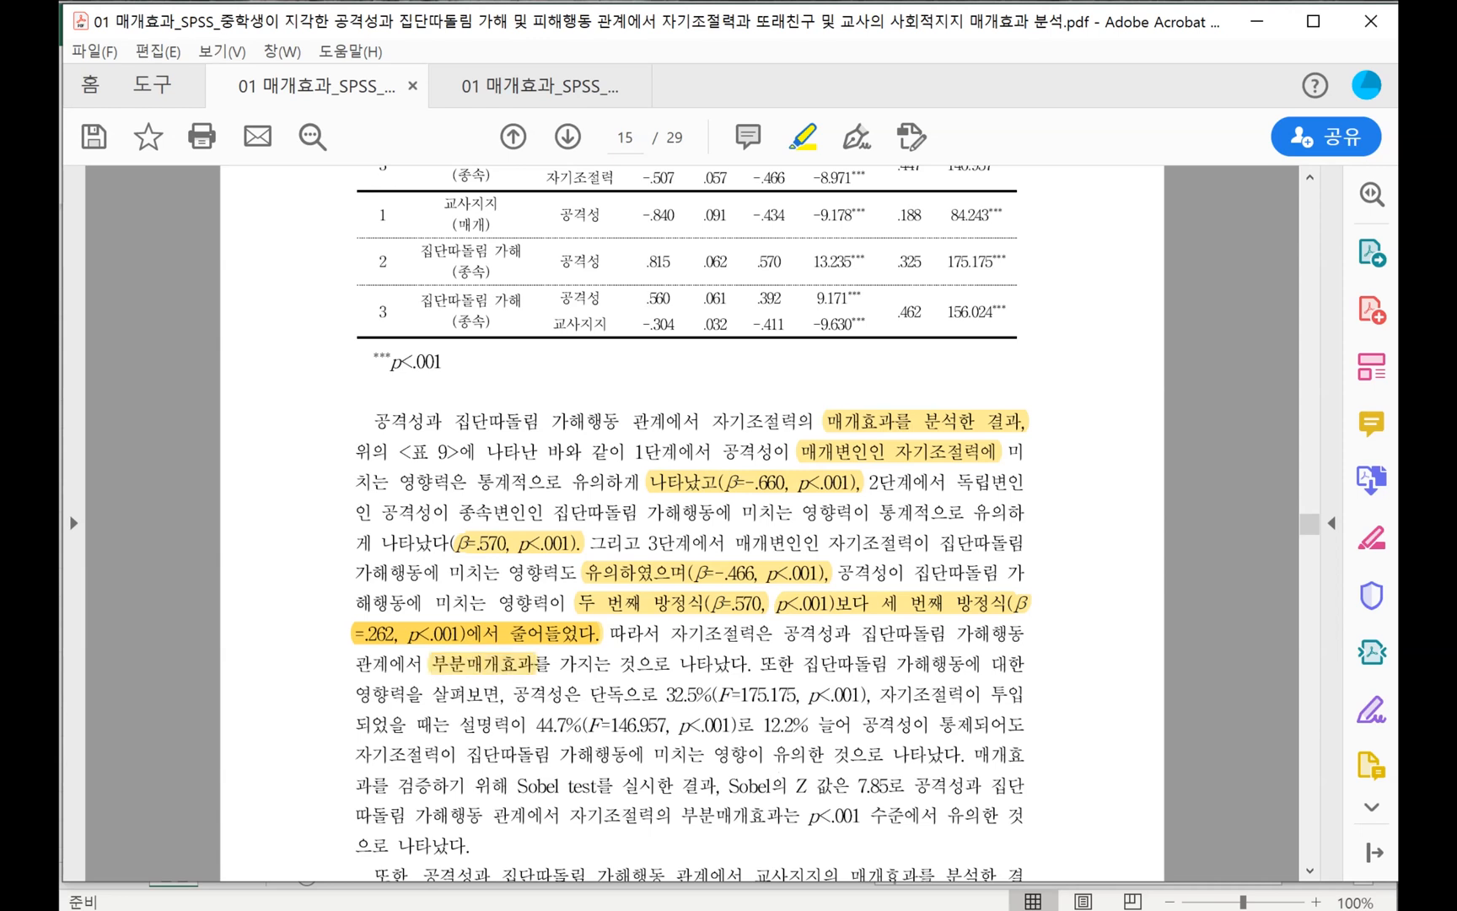
scroll(692, 523, "up", 1)
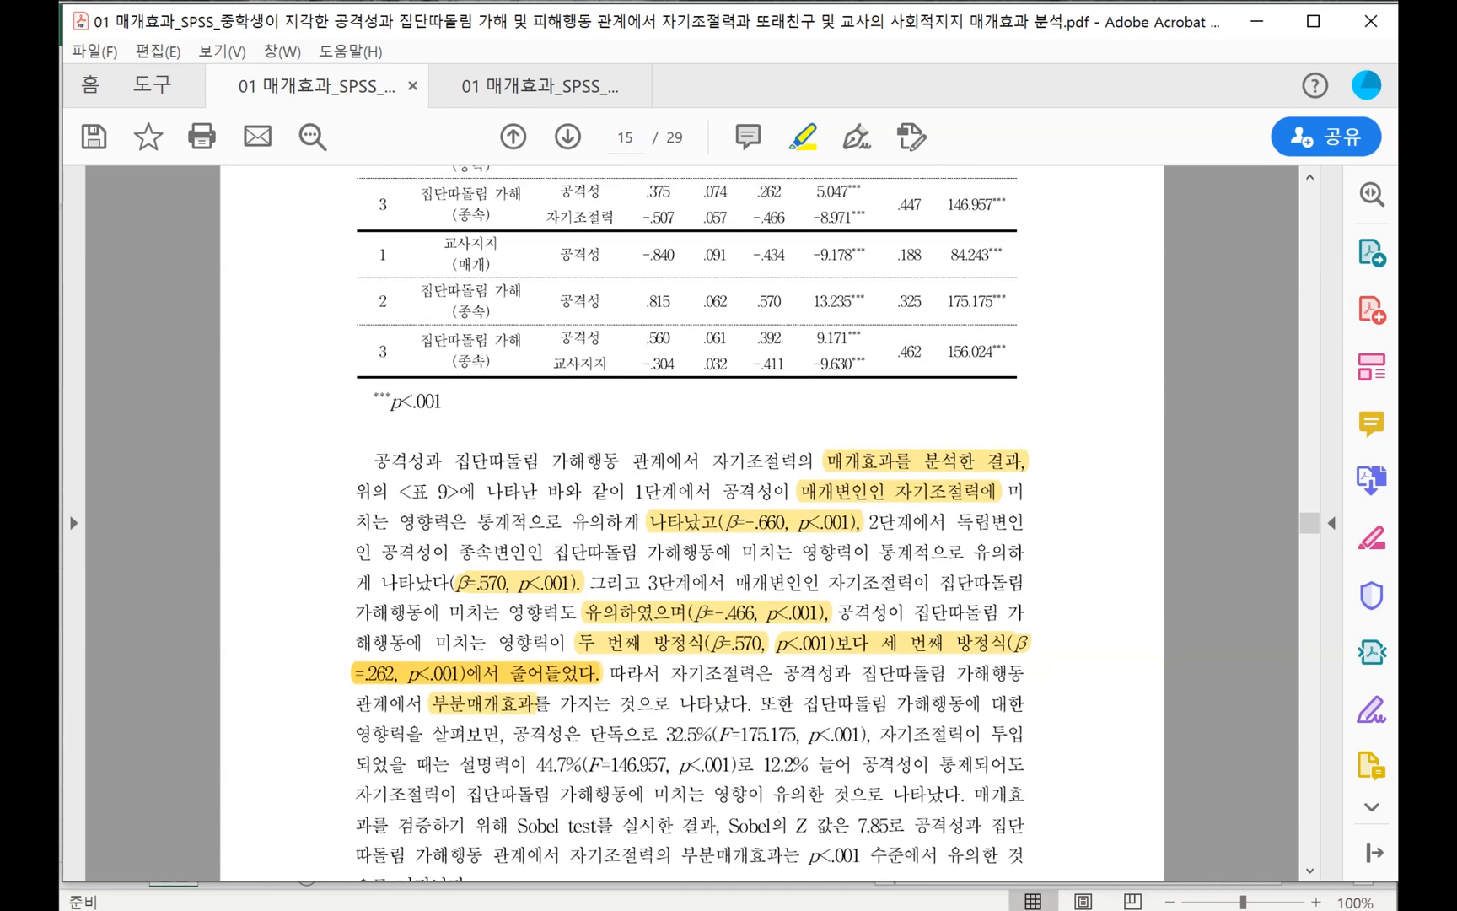
Highlight the t value 9.171*** for 공격성 in step 3 of the 교사지지 block in <표 9>
left_click_drag(861, 338, 816, 337)
left_click_drag(816, 337, 816, 337)
mouse_move(422, 820)
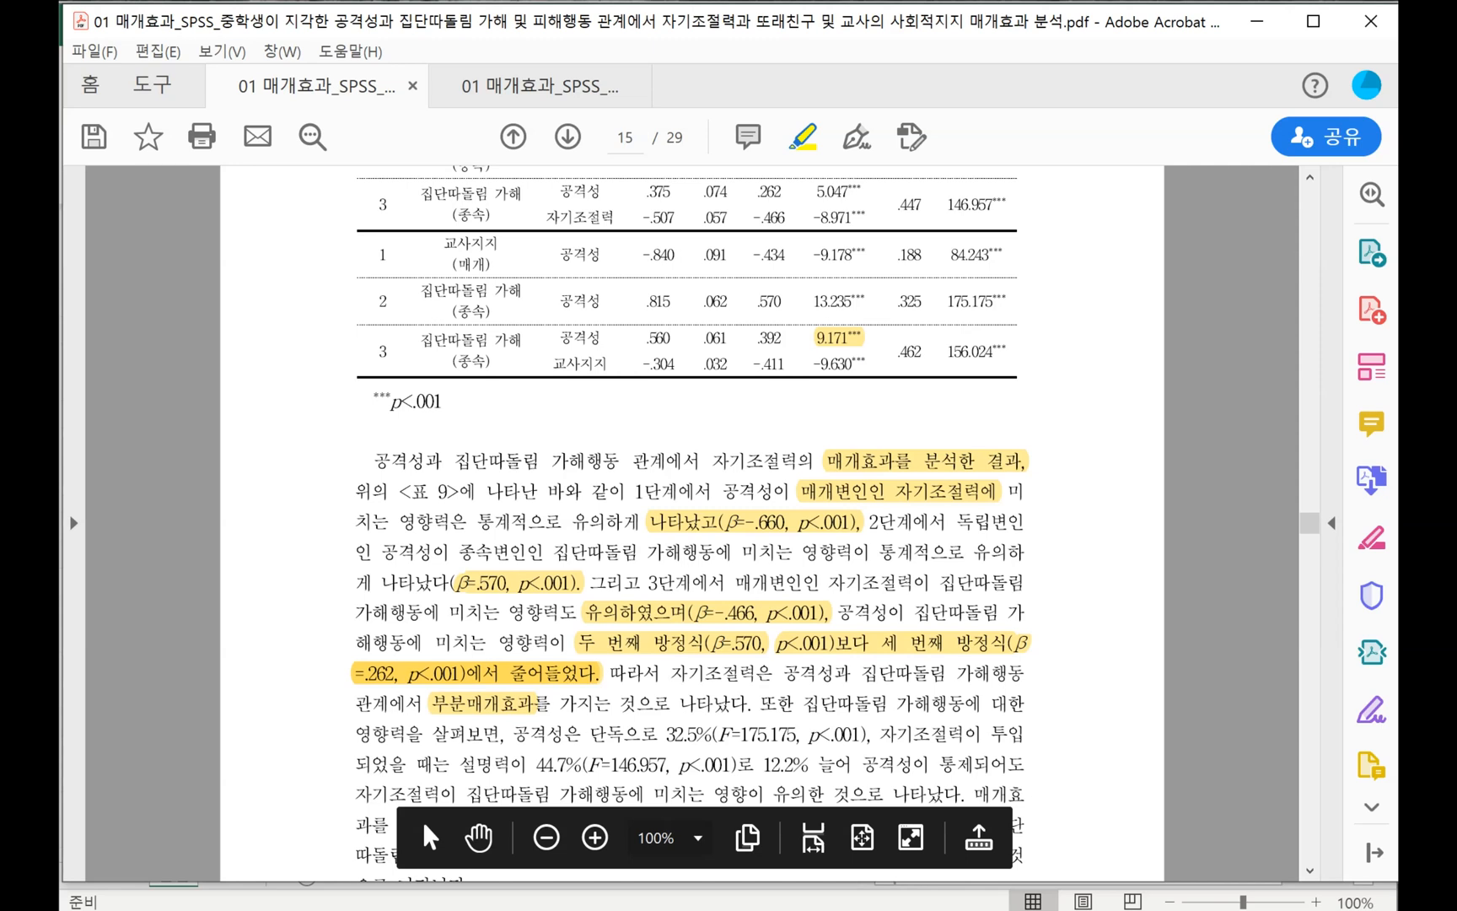
Switch to the Excel results table to check the third-stage 활동유효성 significance value in G8, and return to the paper in Acrobat
key("alt+Tab")
left_click(937, 582)
left_click(321, 498)
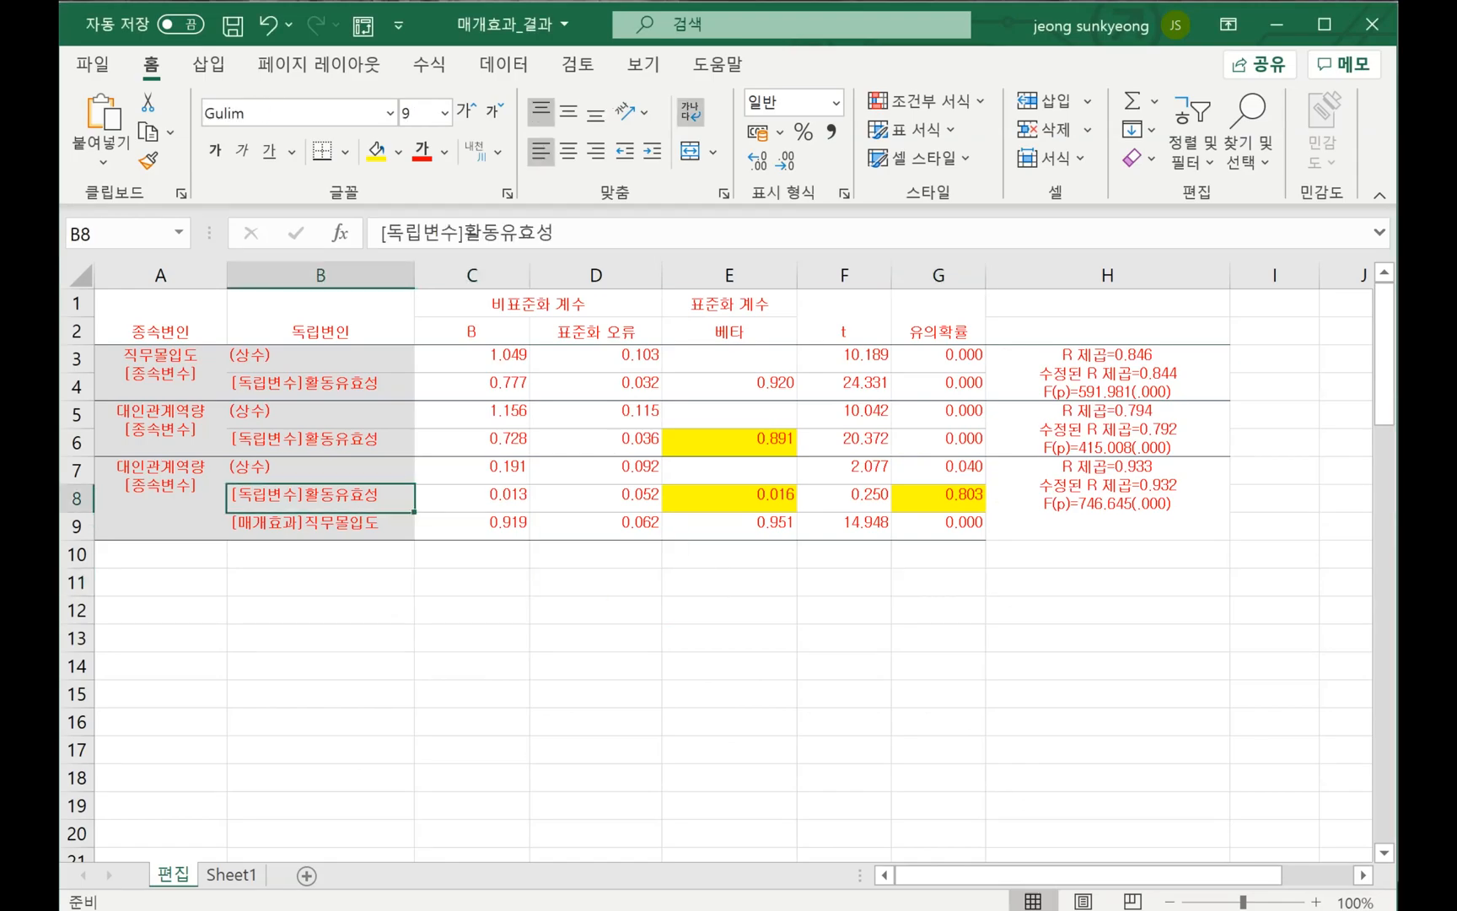
left_click(938, 497)
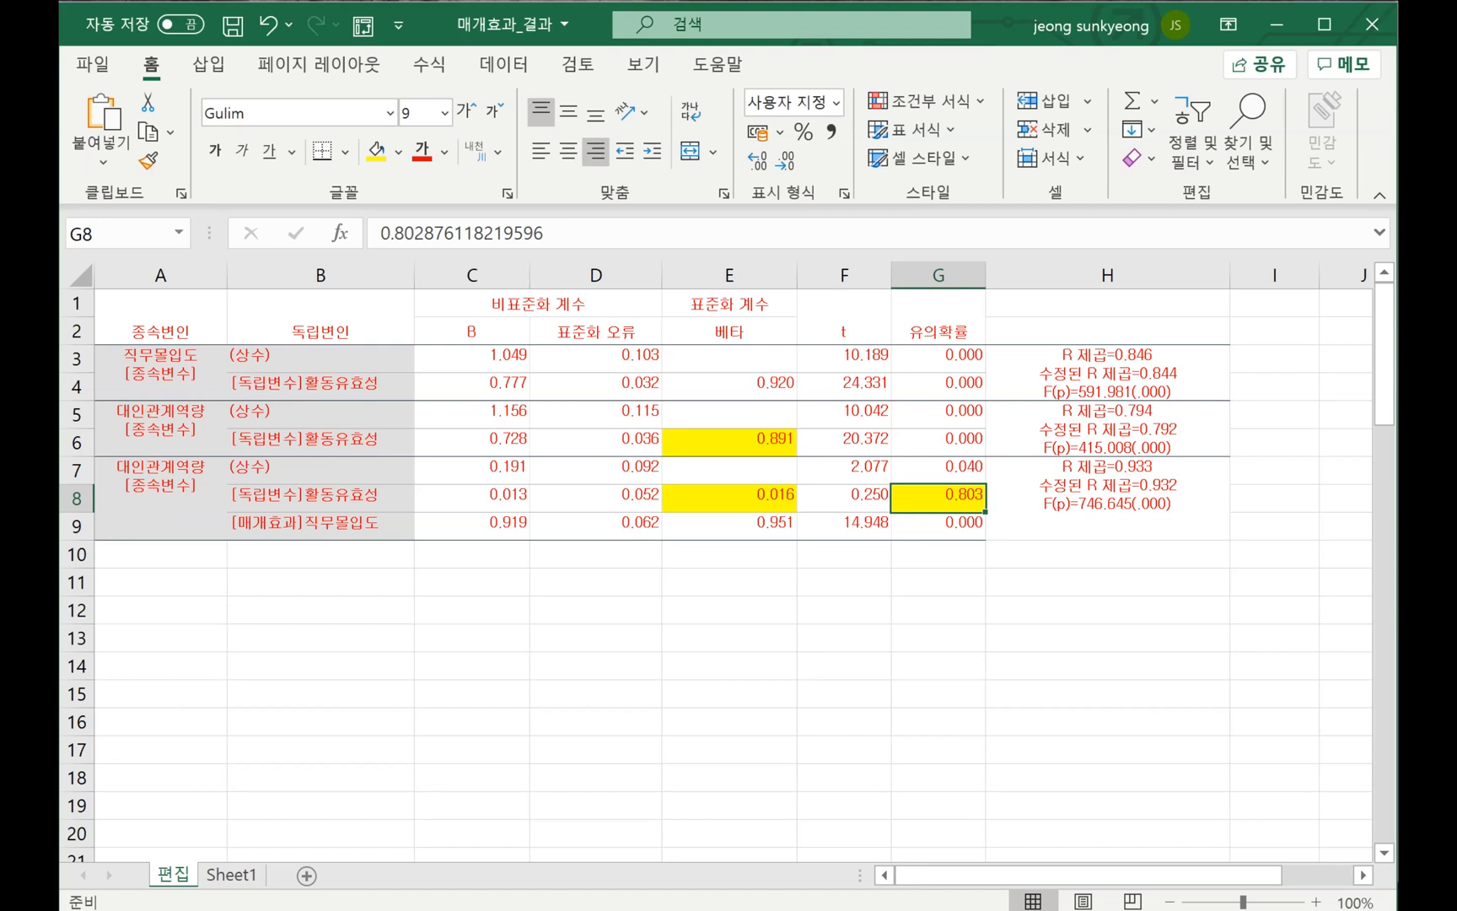
mouse_move(687, 909)
left_click(550, 822)
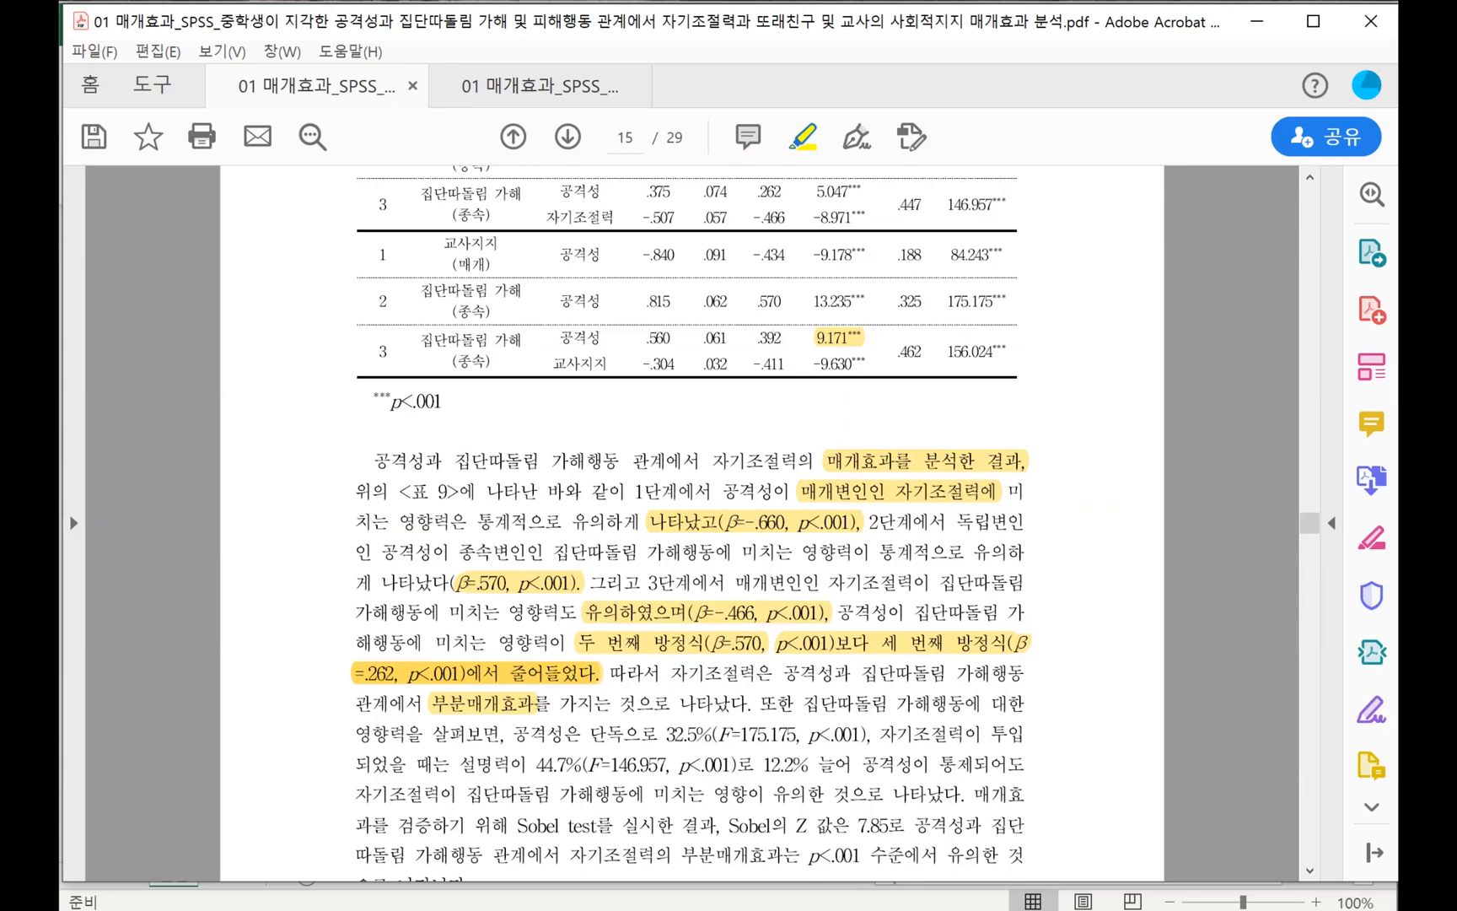
Highlight the Sobel test sentence from "매개효과를 검증하기 위해" to "나타났다" at the end of the 자기조절력 paragraph
scroll(691, 514, "down", 3)
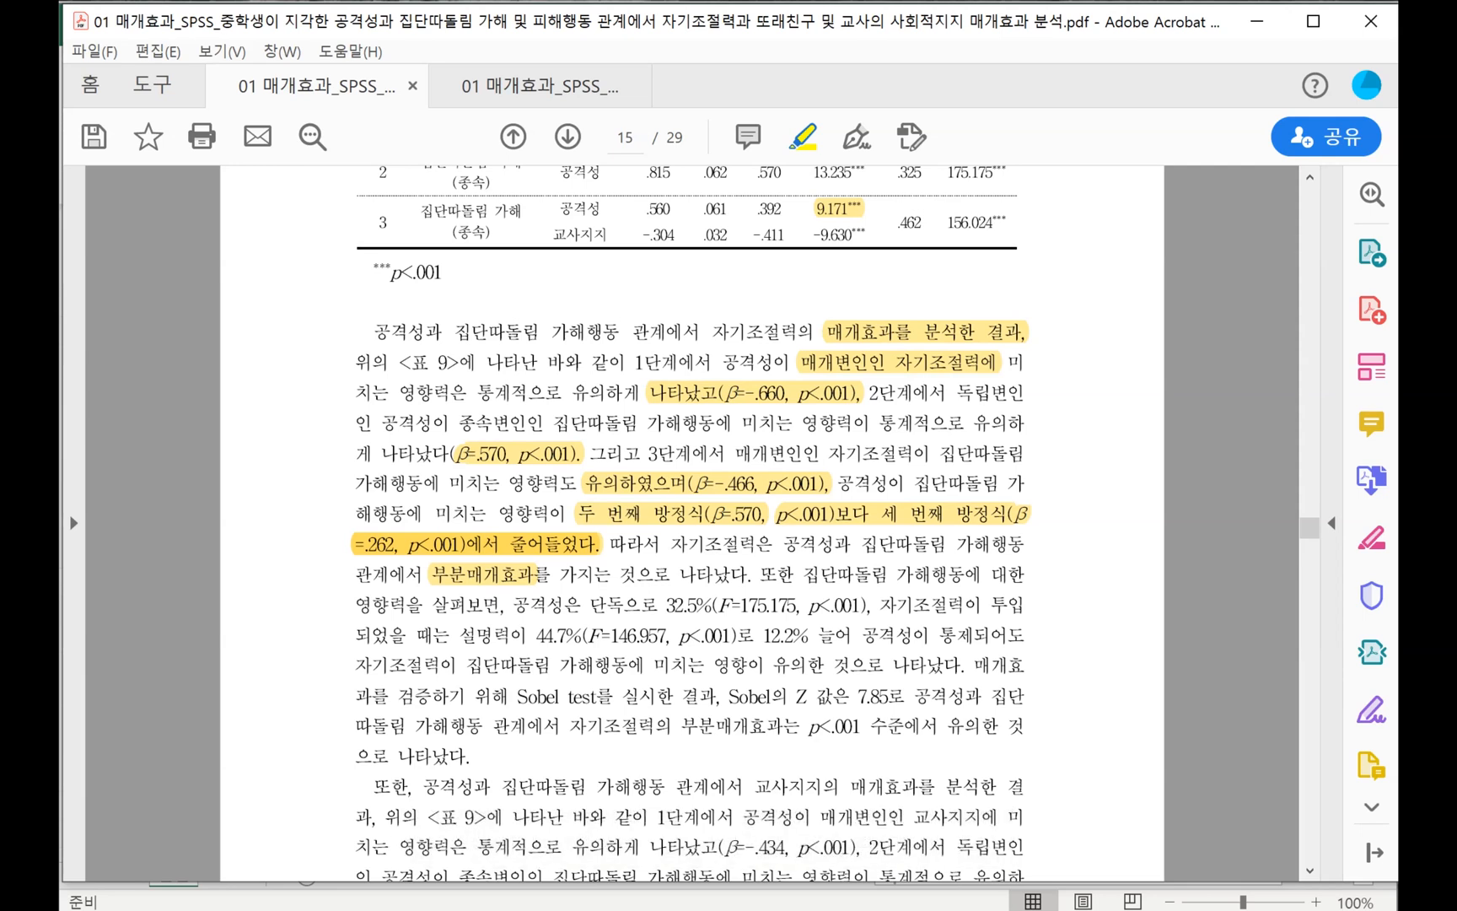
scroll(692, 522, "down", 1)
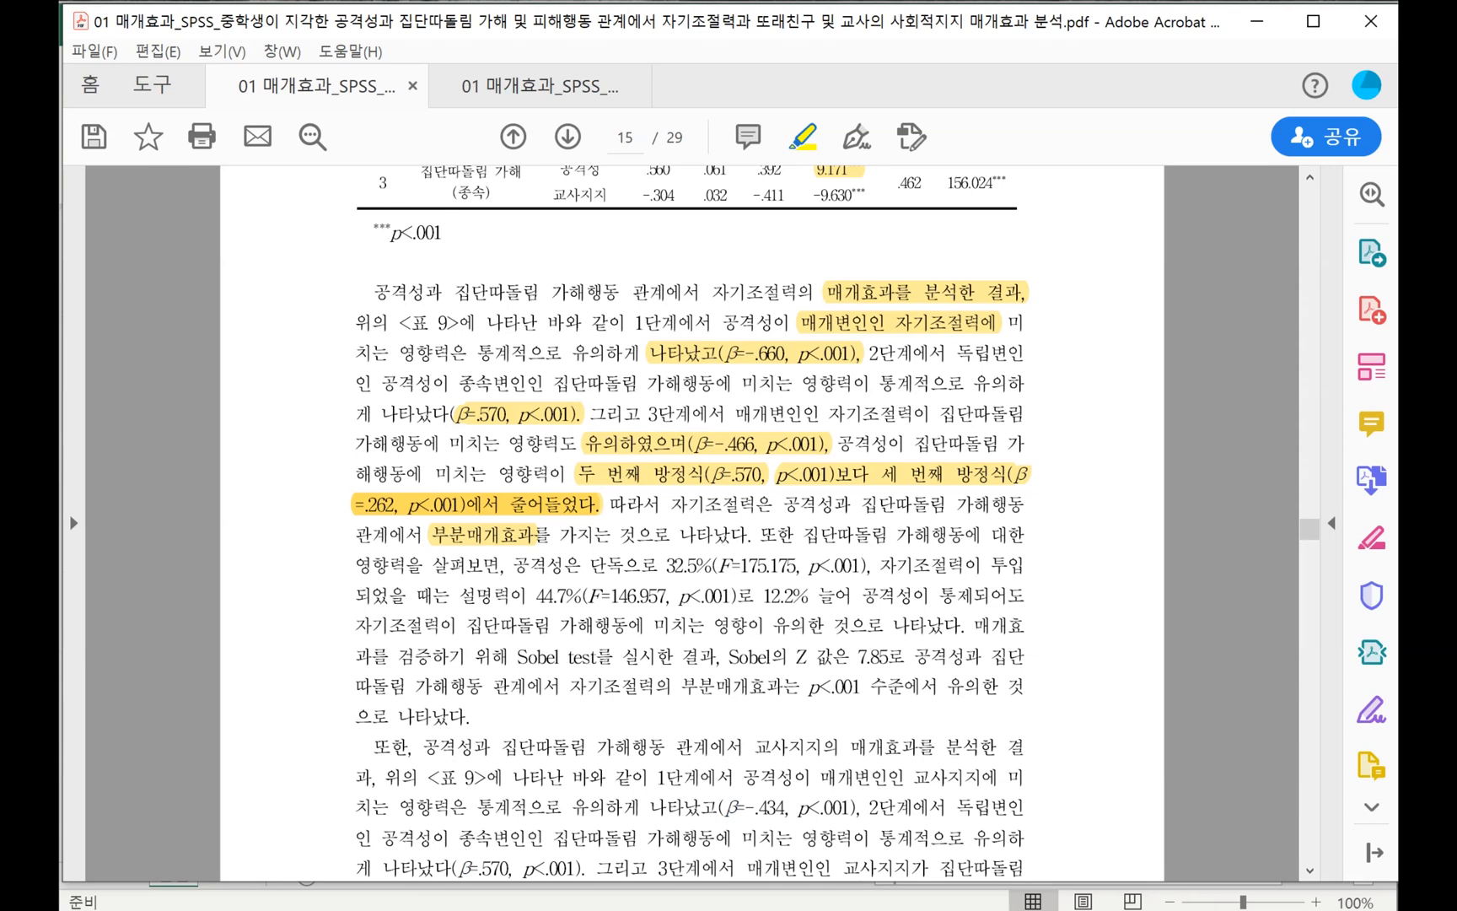
mouse_move(974, 626)
left_mouse_down()
mouse_move(1024, 687)
mouse_move(1026, 746)
mouse_move(999, 685)
mouse_move(517, 745)
mouse_move(471, 716)
left_mouse_up()
scroll(690, 521, "down", 1)
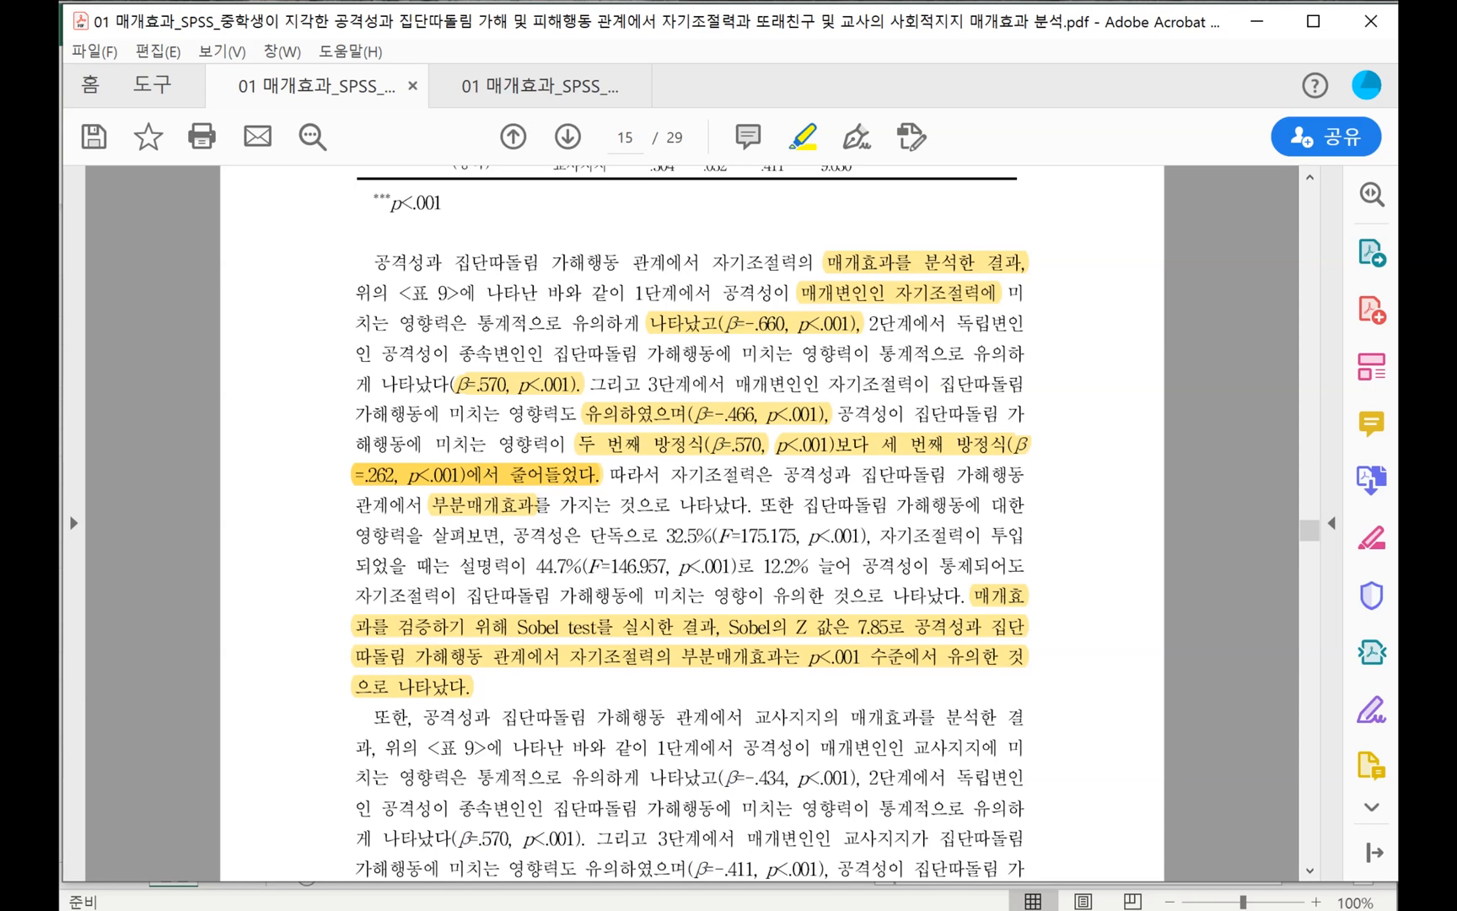
scroll(690, 521, "down", 2)
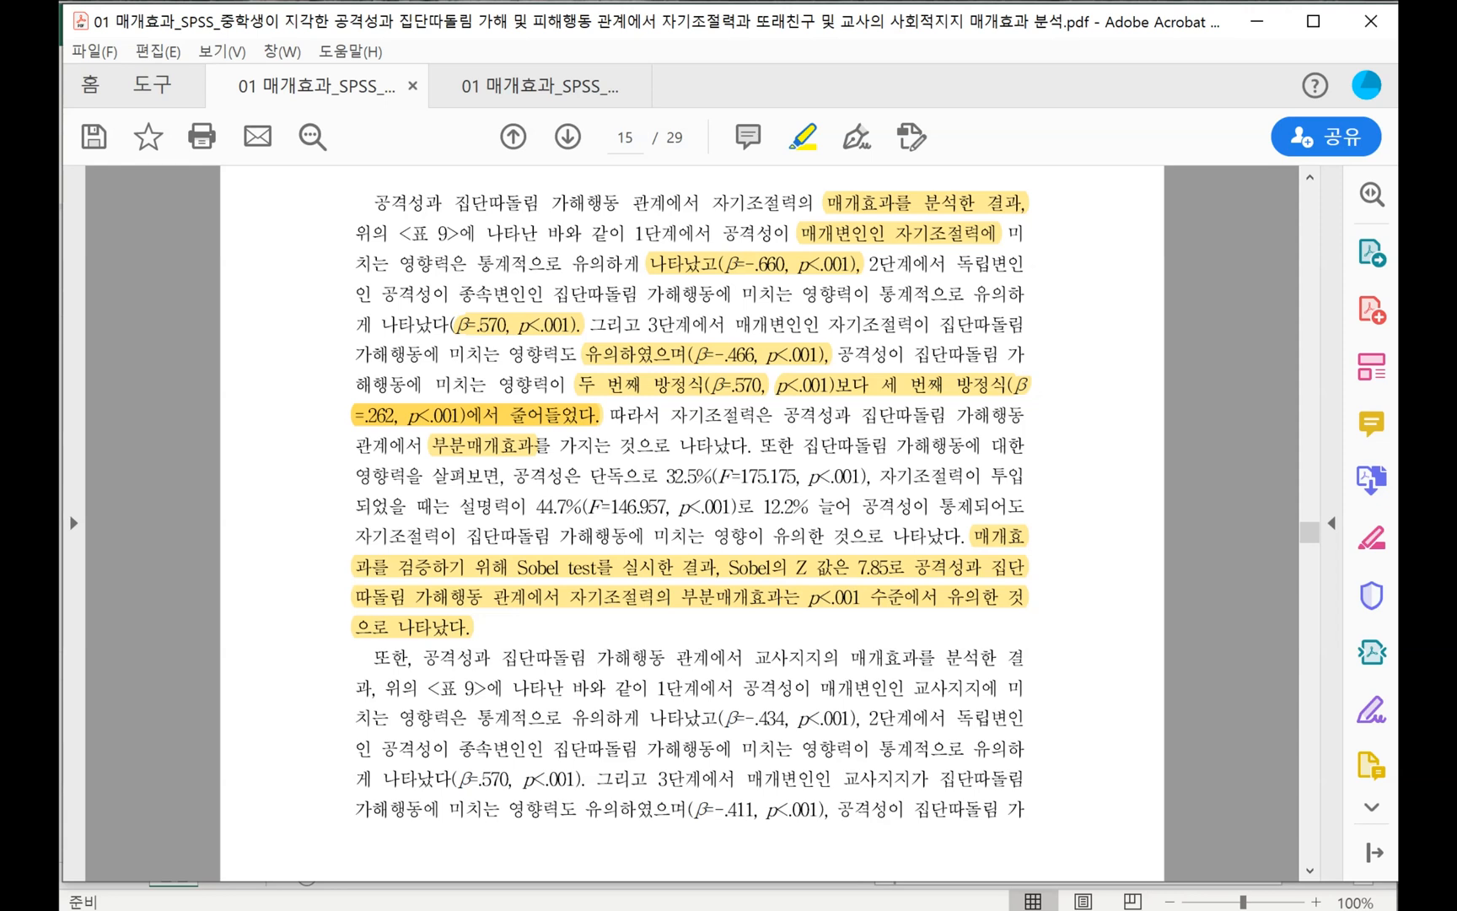
scroll(691, 522, "up", 1)
Return to the paper's first page, bring up the 0612_논문 folder and open the AMOS paper on 예비유아교사의 자기주도역량, 협동역량, 대학생활적응
left_click_drag(1309, 530, 1309, 197)
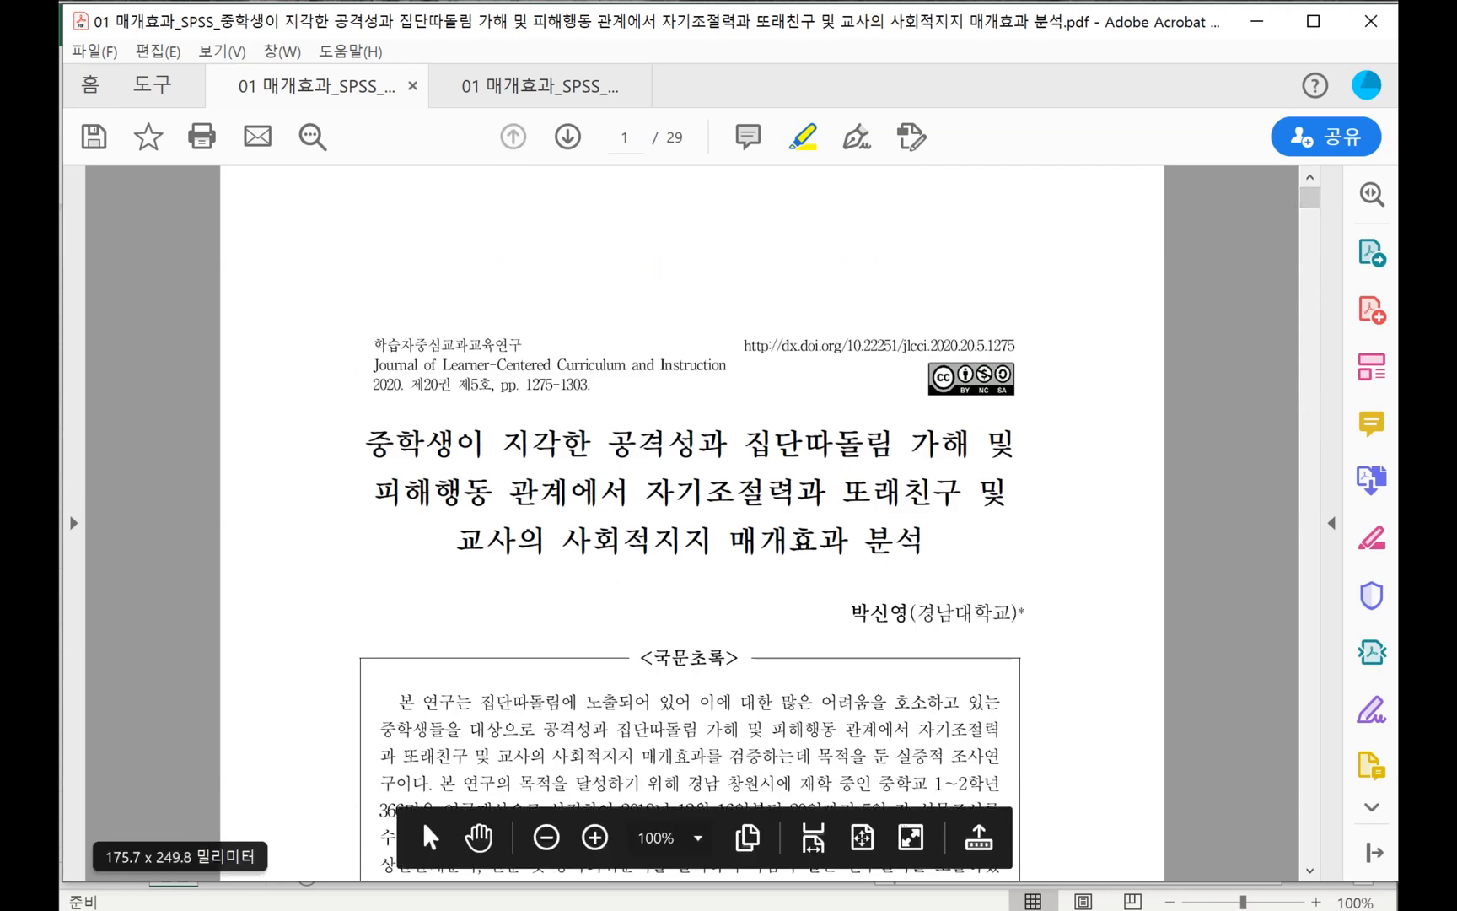
left_click(265, 909)
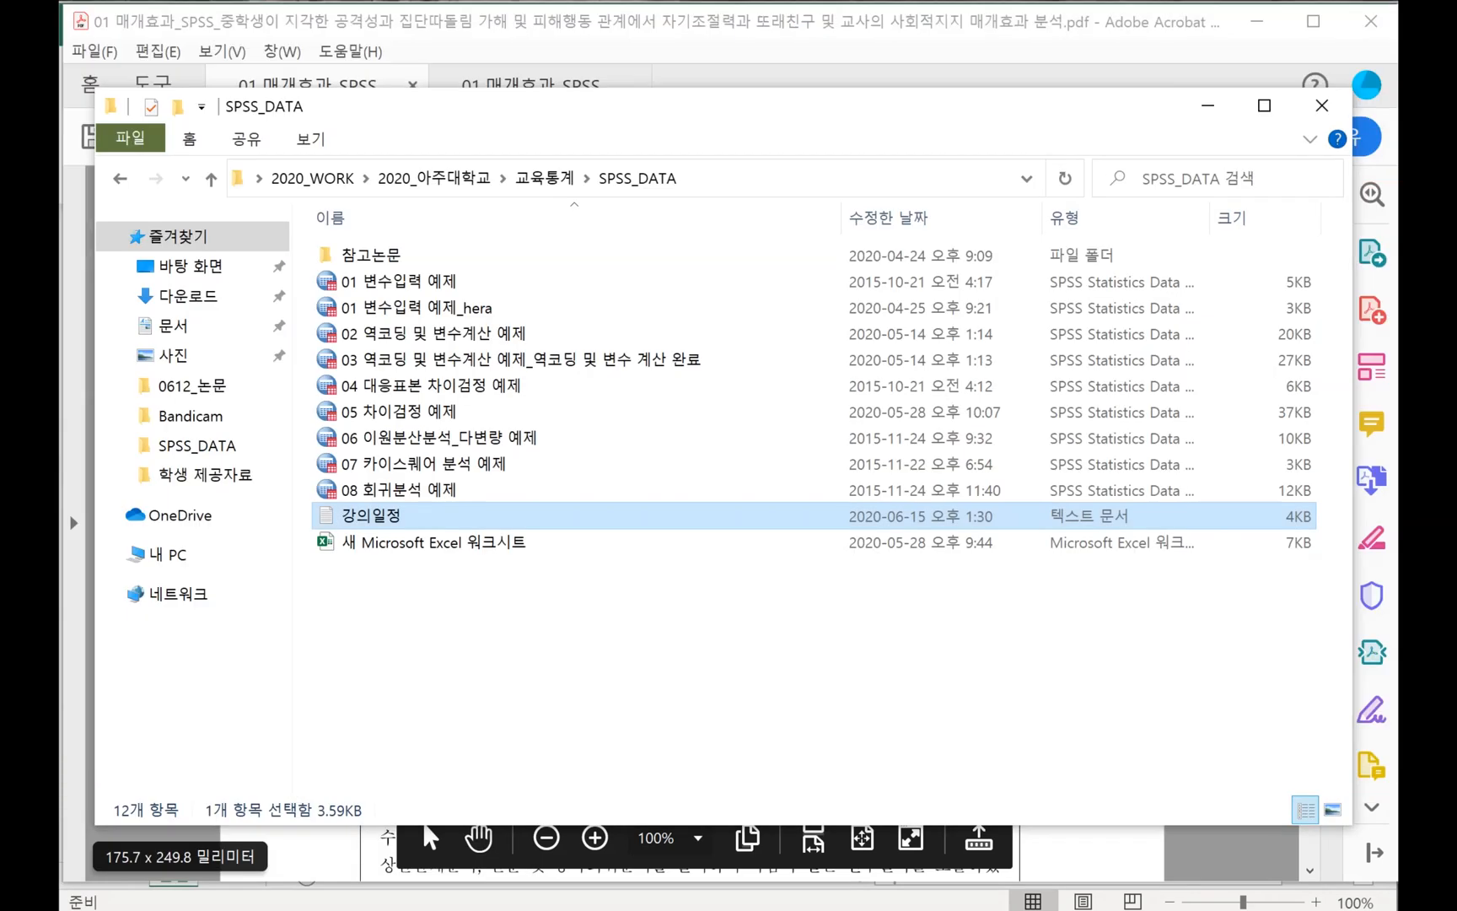
left_click(395, 835)
left_click(160, 831)
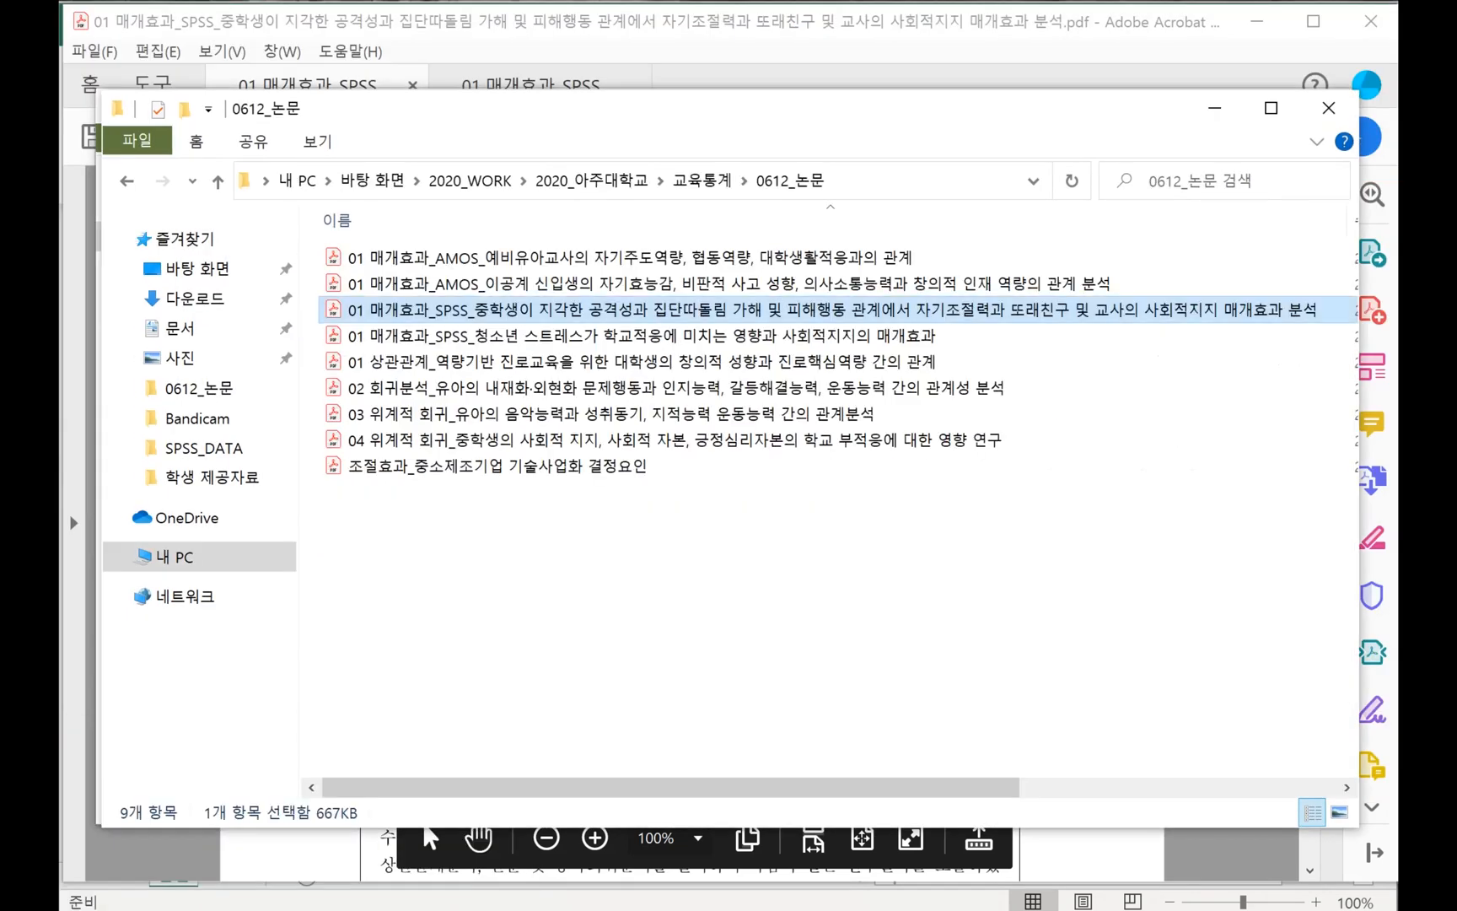
left_click(717, 607)
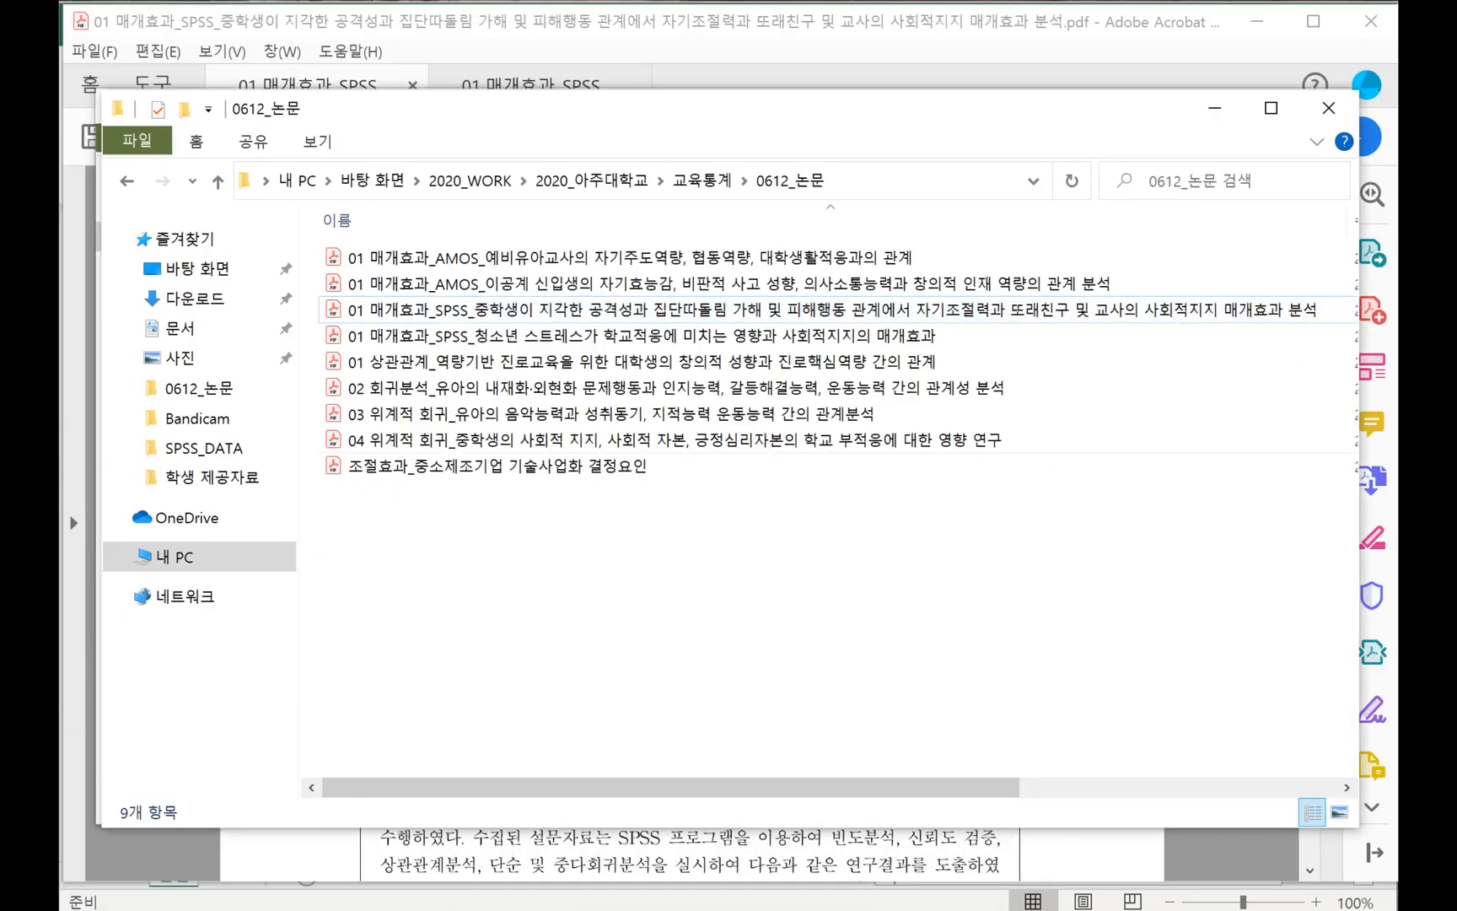
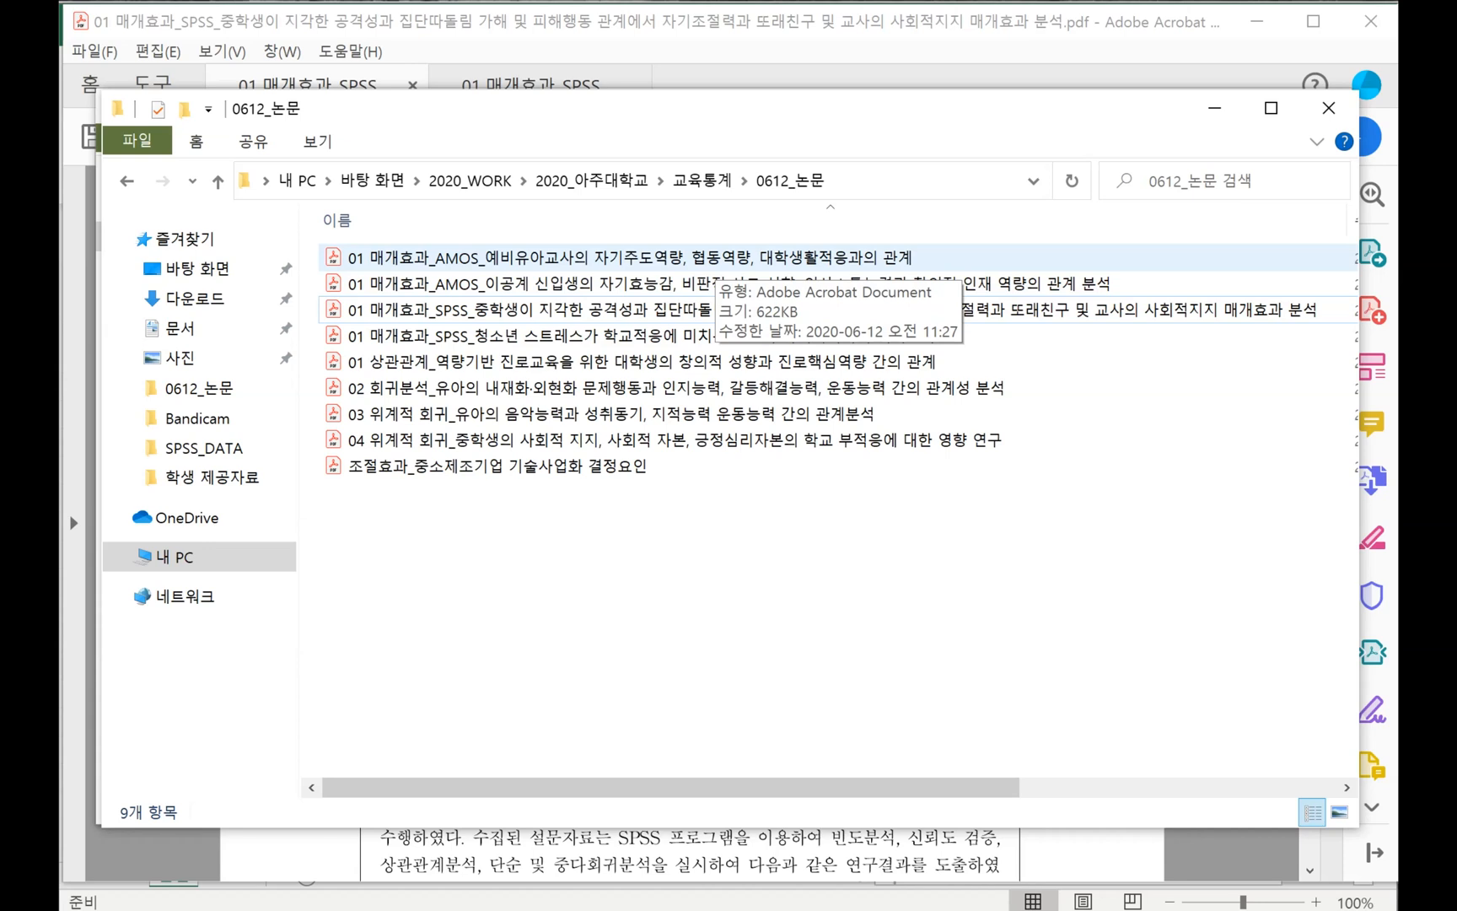
double_click(630, 258)
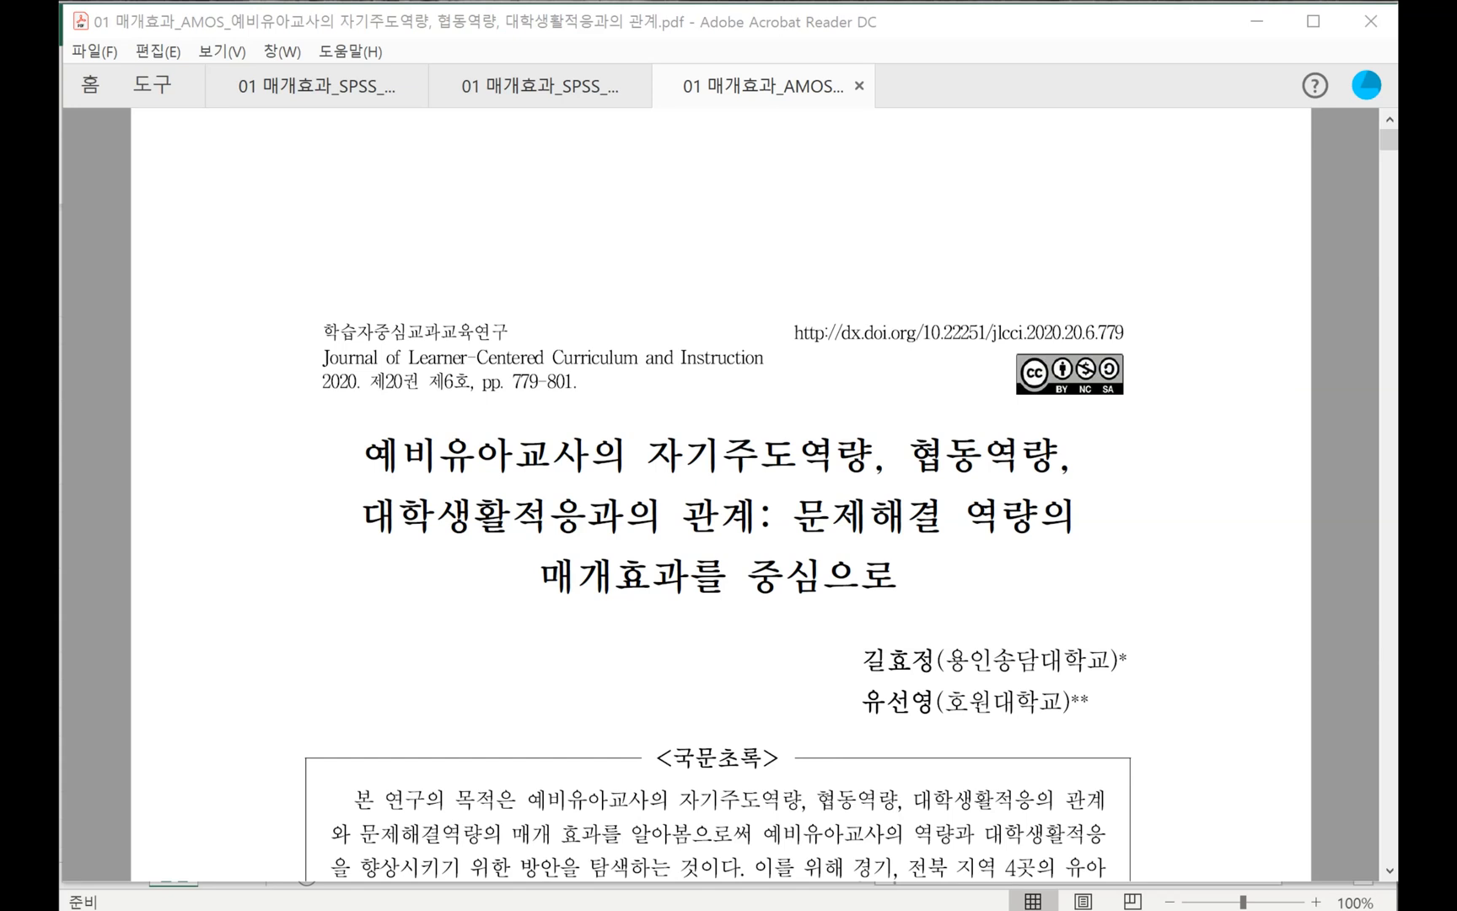
Mark "매개효과를 중심으로" in the paper's title and examine the research questions and the research model in [그림 1]
double_click(716, 516)
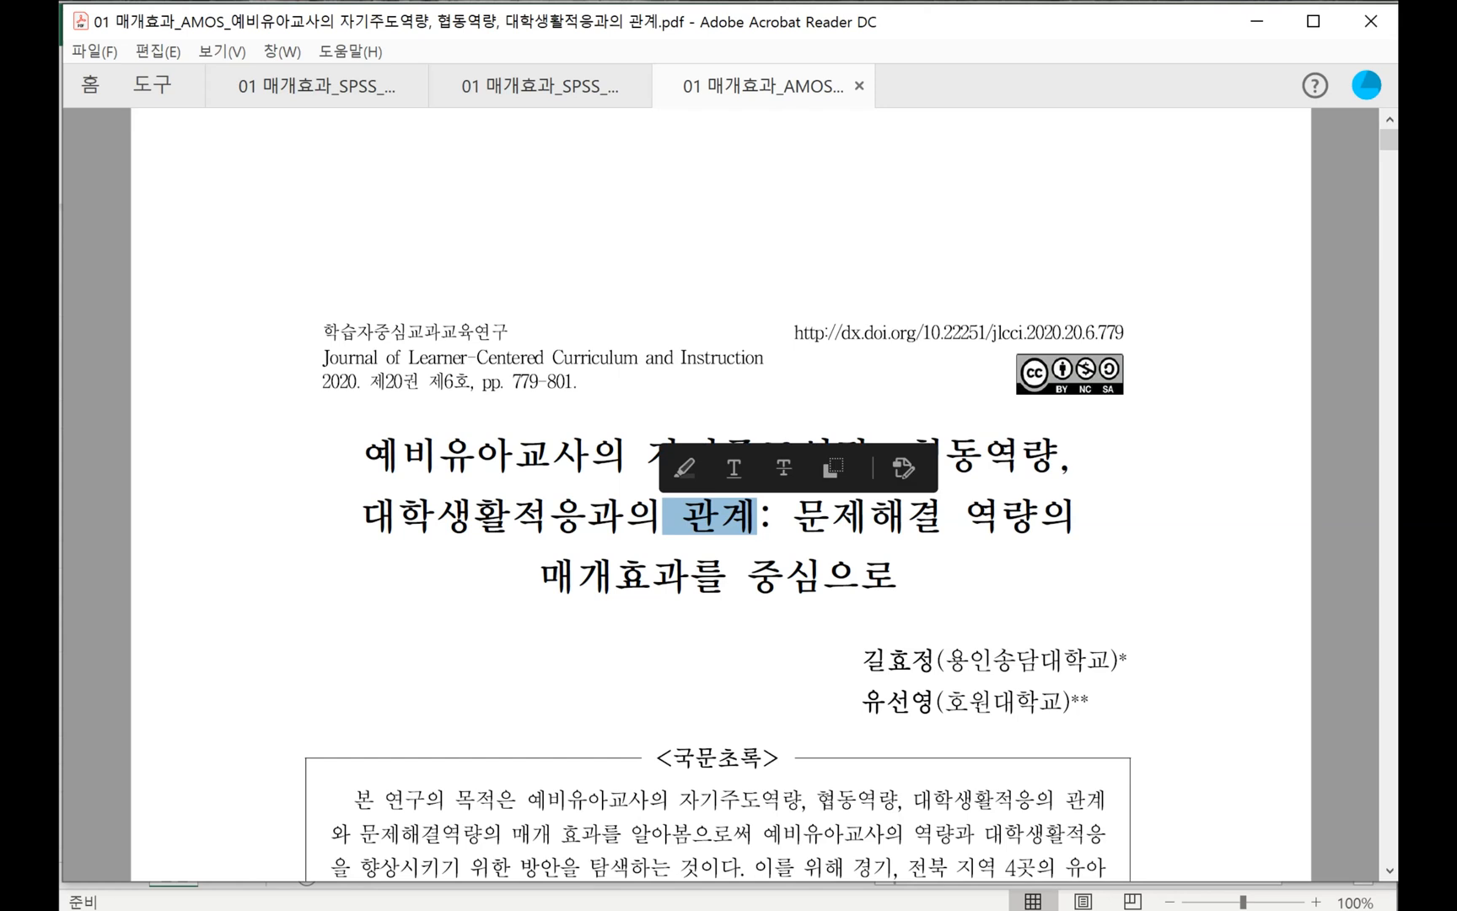
left_click(1180, 524)
left_click_drag(540, 576, 897, 575)
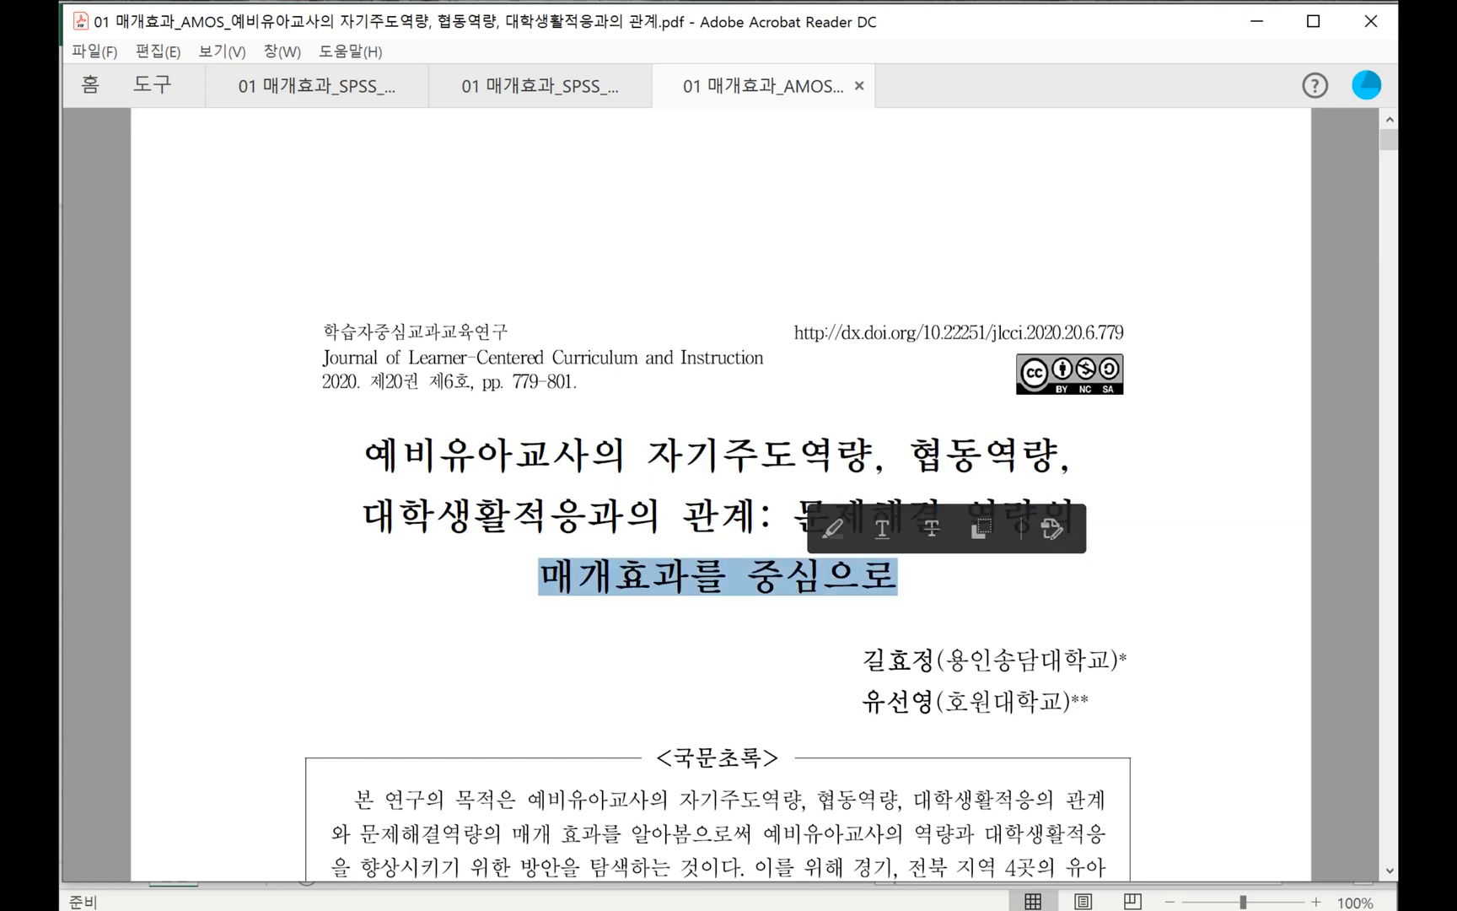
scroll(897, 576, "down", 1)
scroll(721, 497, "down", 20)
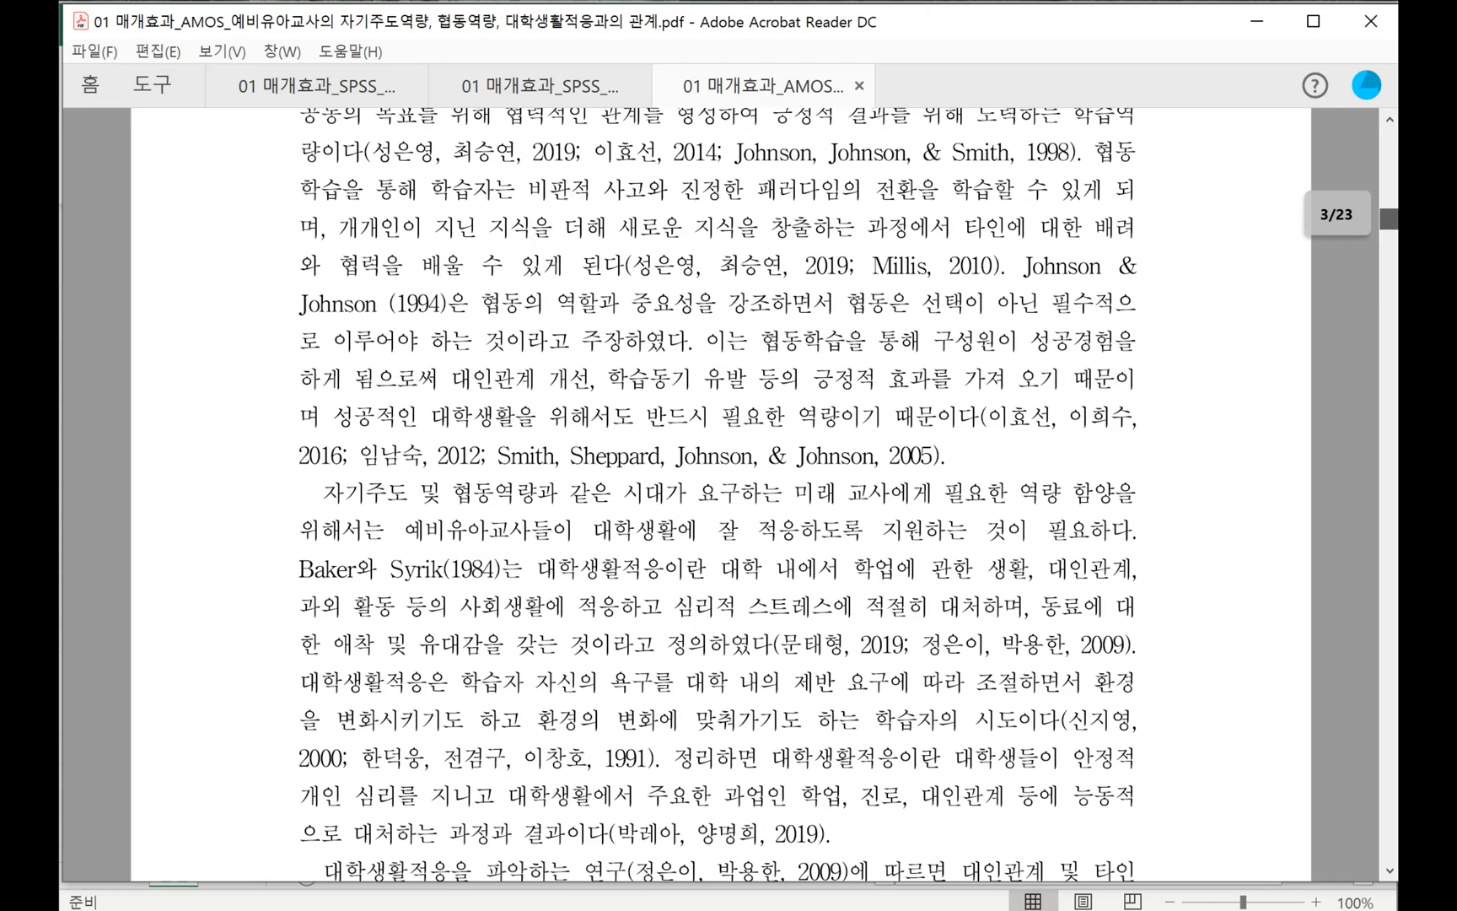
scroll(721, 497, "down", 20)
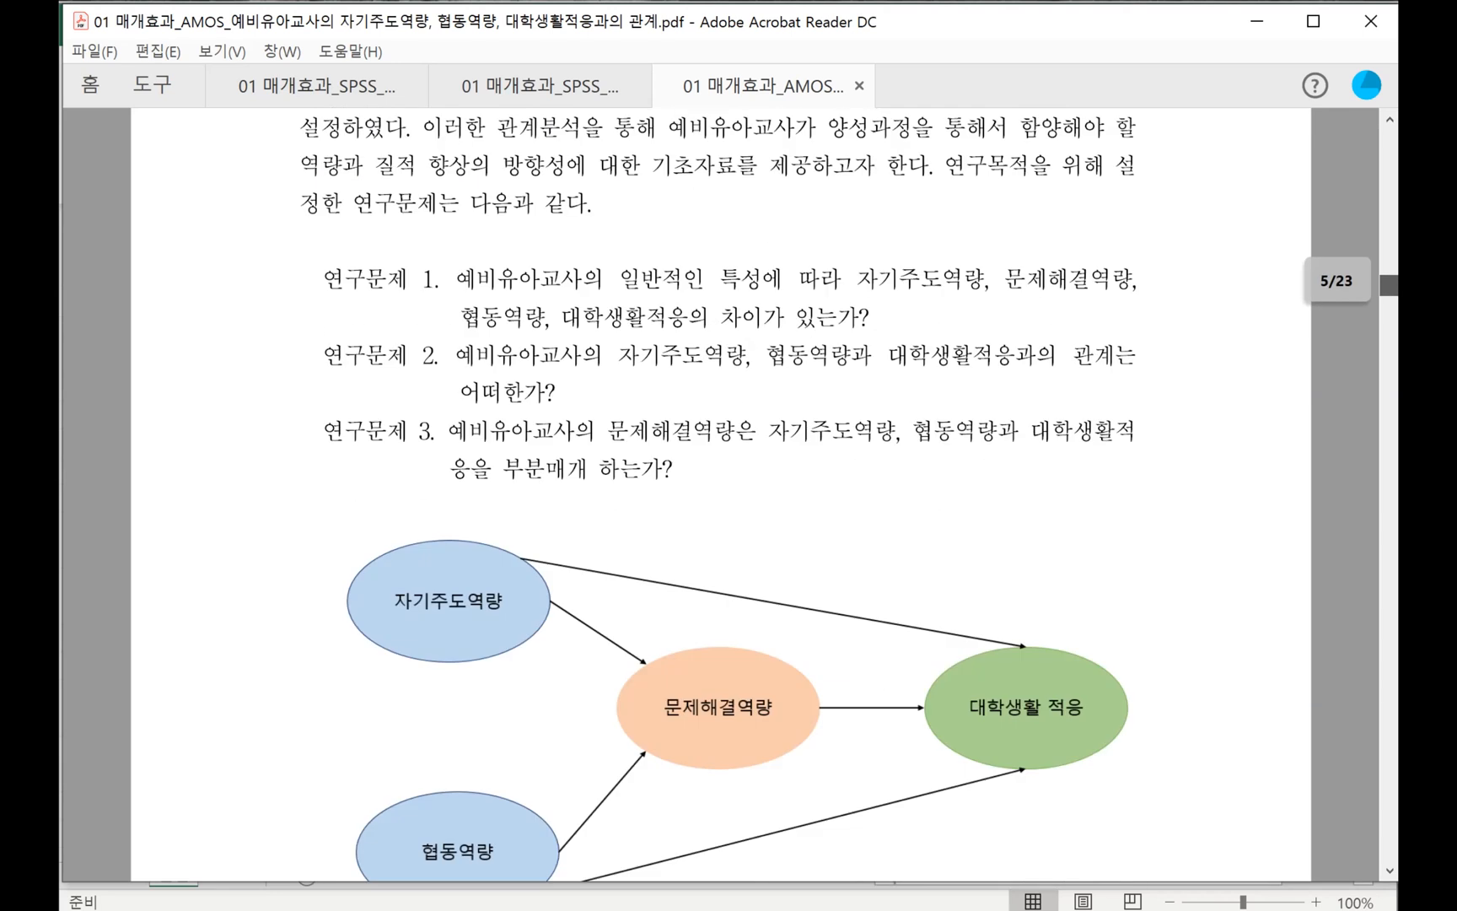
scroll(721, 497, "down", 1)
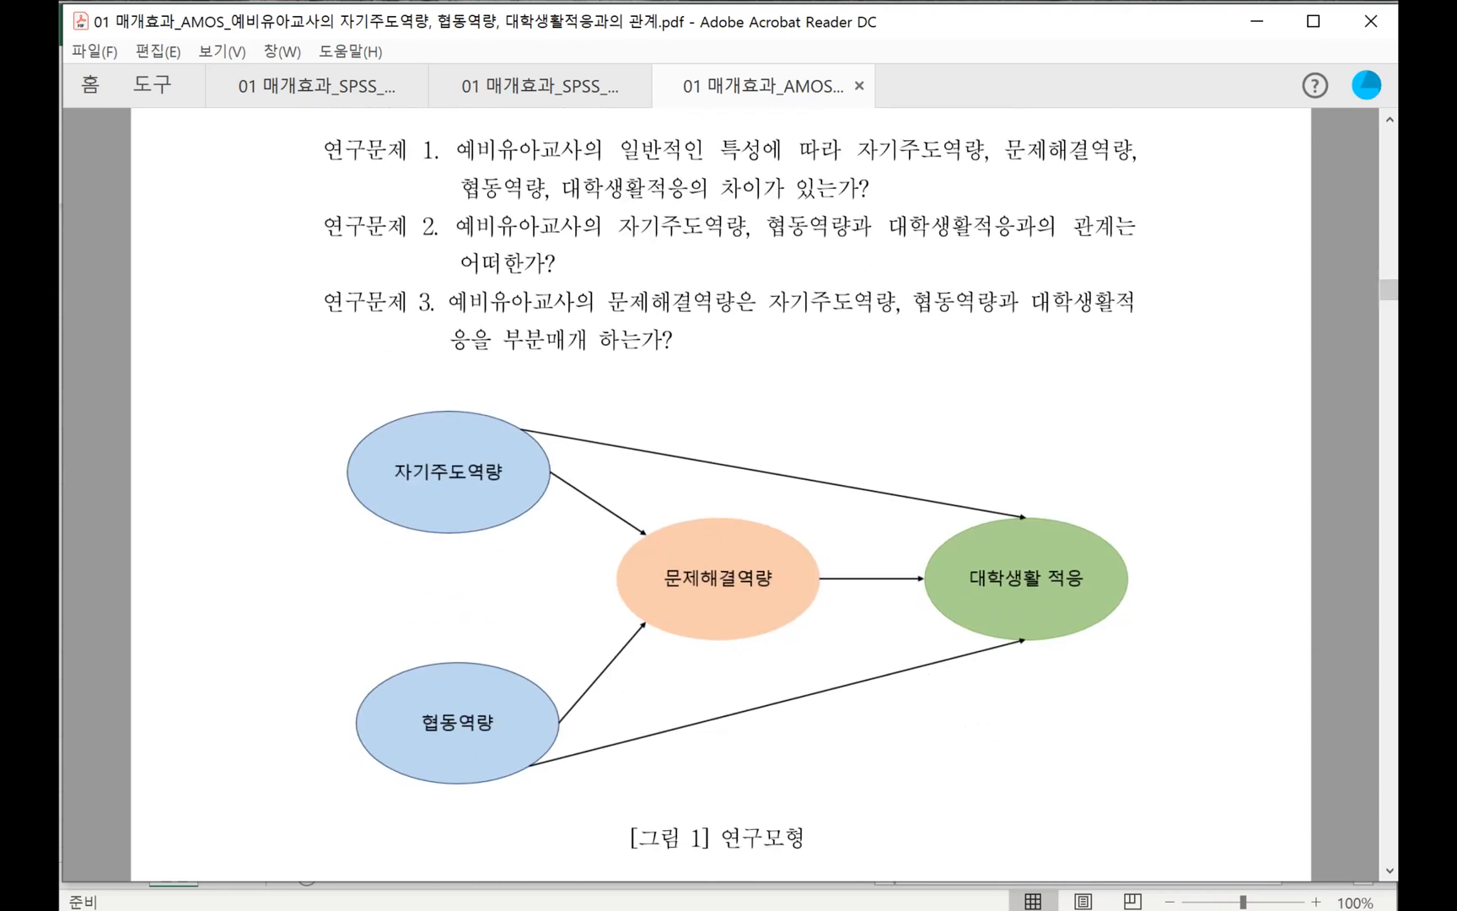
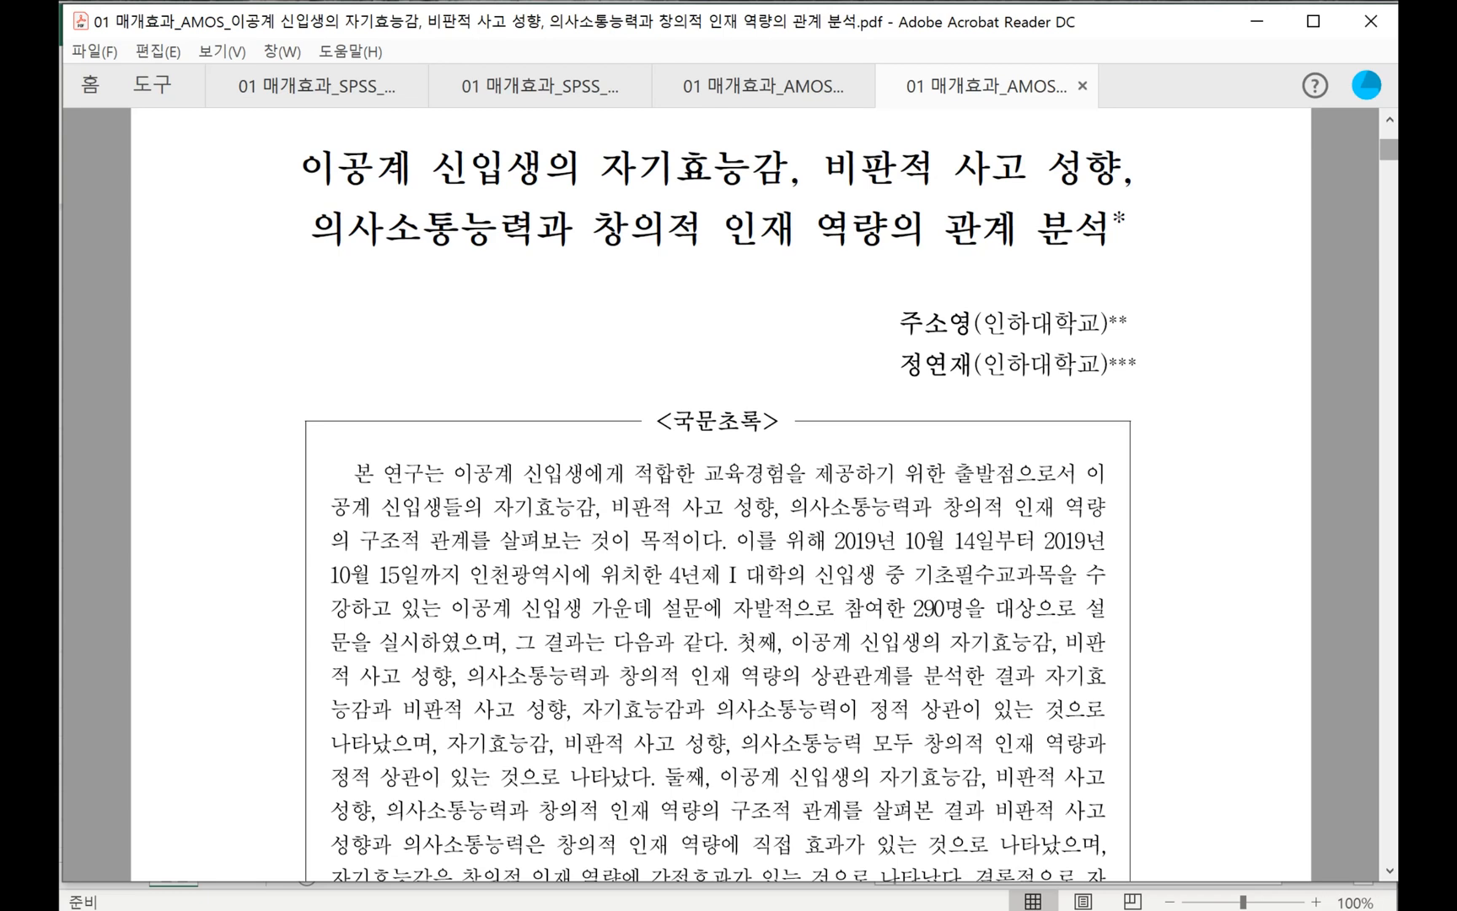
Examine the research model in [그림 1] of the AMOS paper on 이공계 신입생
scroll(721, 497, "down", 15)
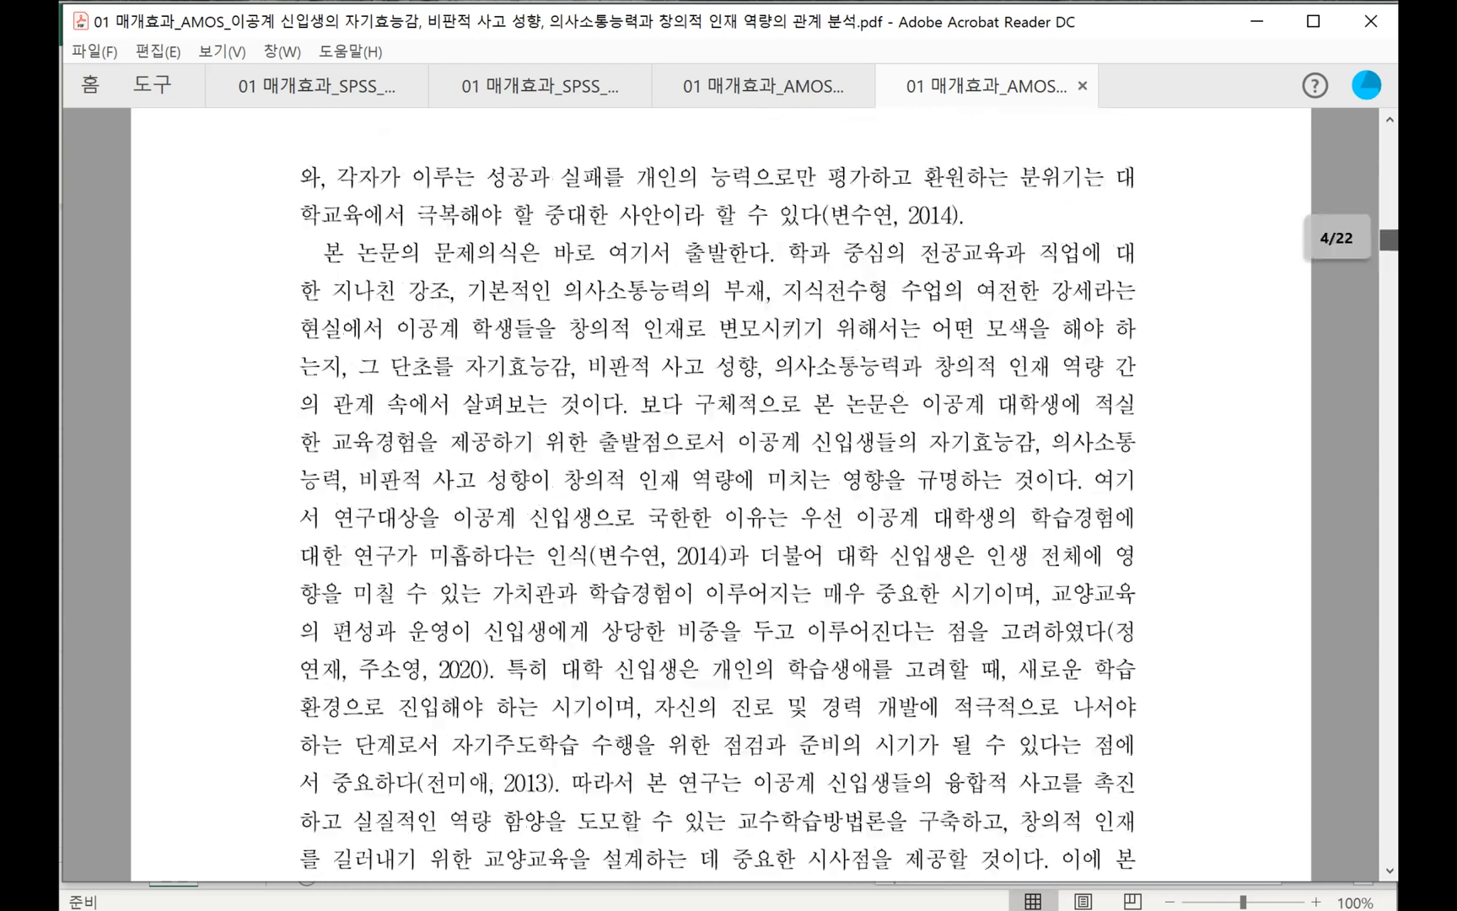
scroll(721, 498, "down", 15)
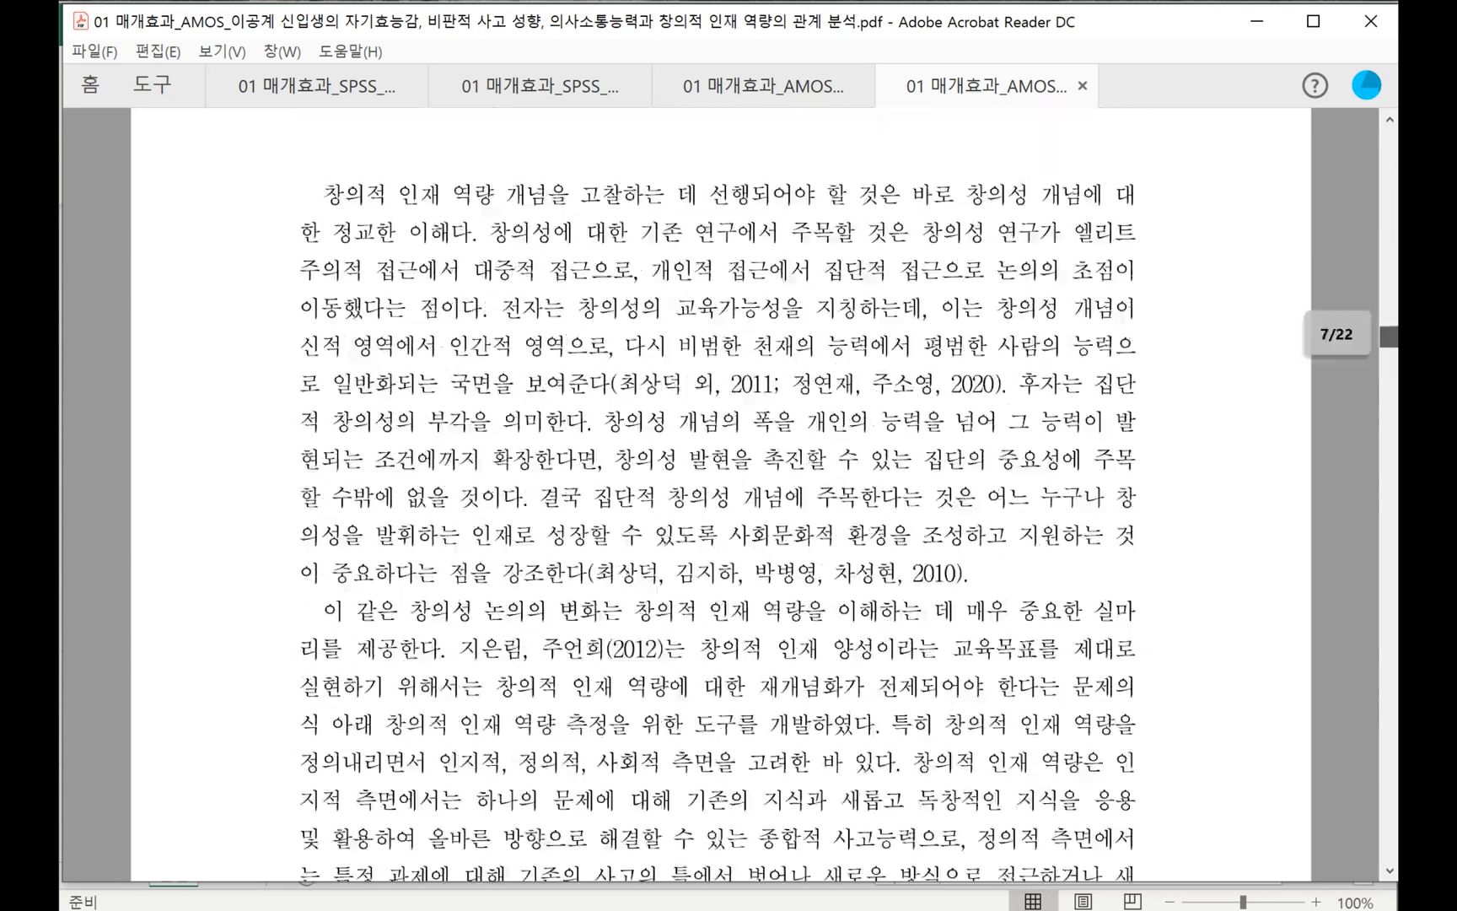
left_click_drag(1389, 374, 1389, 373)
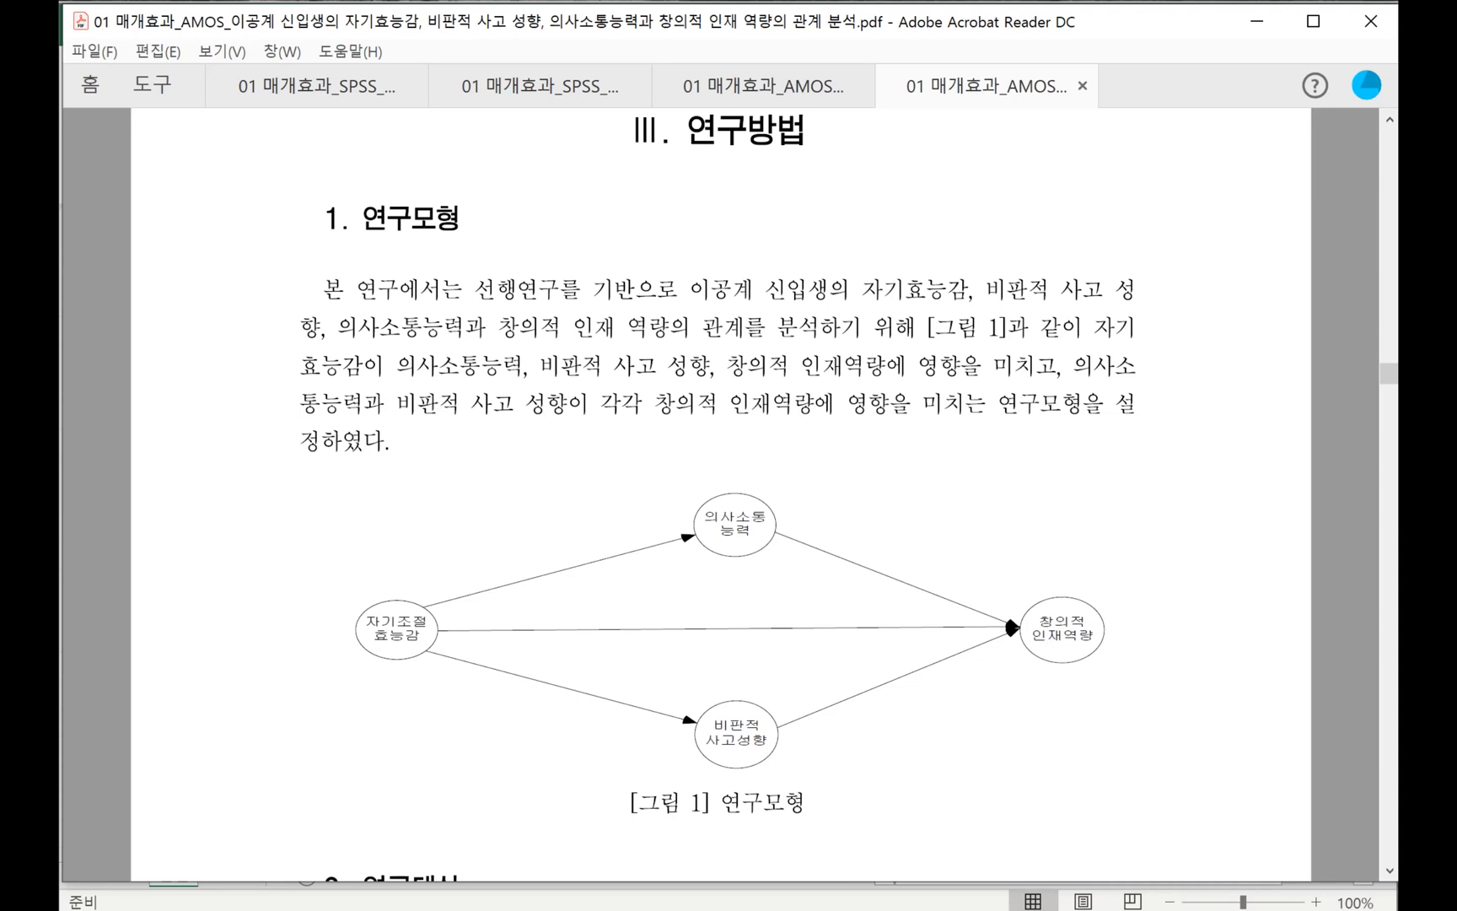
Select "AMOS 16.0을" in the analysis method paragraph and "기술통계 및 상관관계" in the first 연구결과 heading
left_click_drag(1389, 374, 1389, 465)
left_click_drag(429, 229, 700, 229)
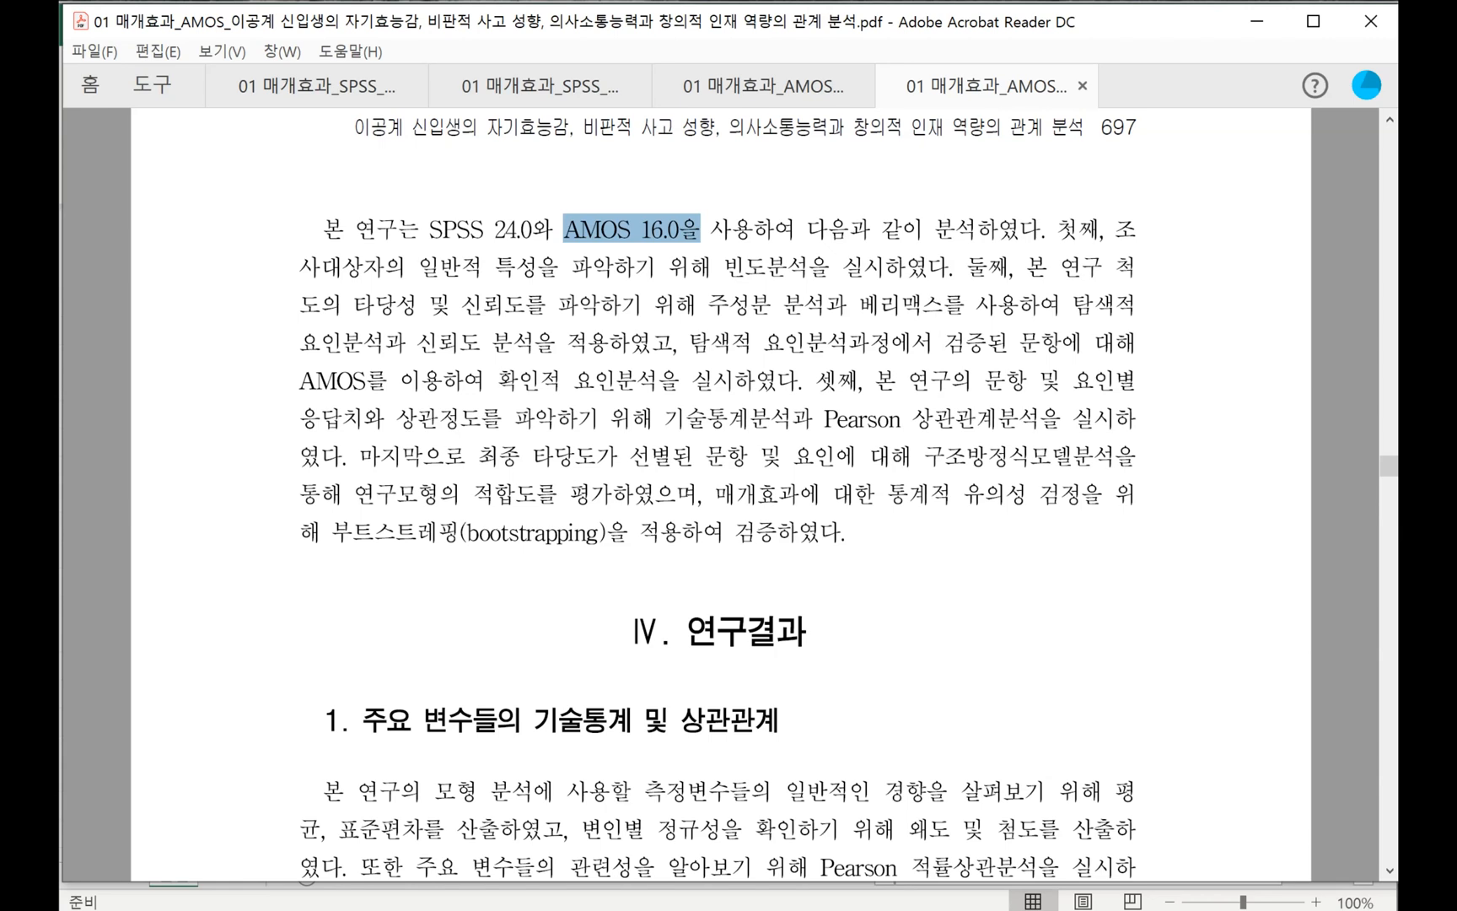
scroll(720, 498, "down", 5)
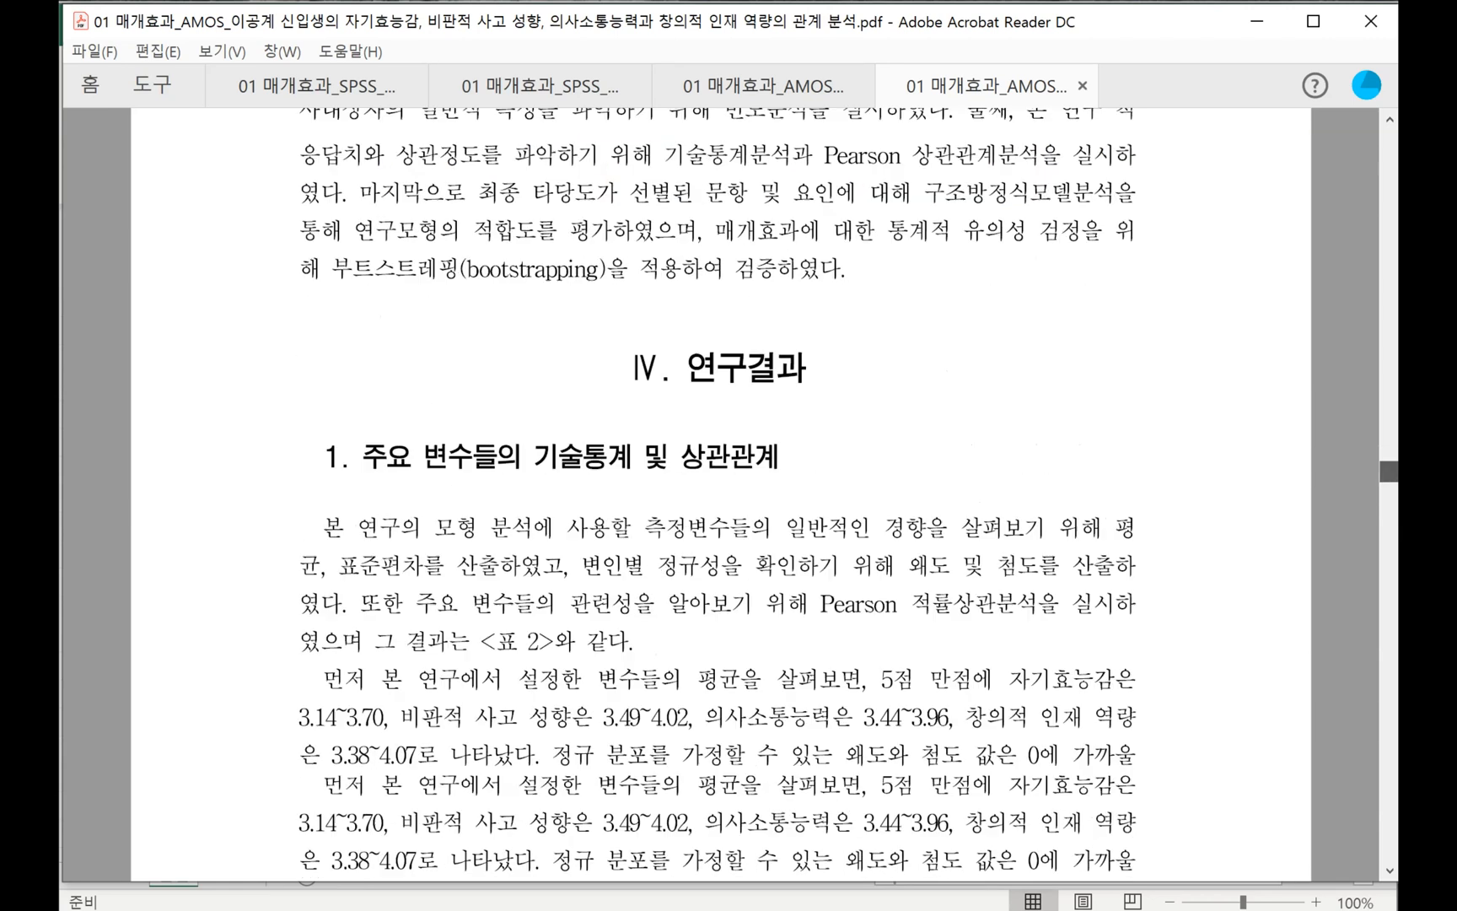
left_click_drag(534, 228, 779, 229)
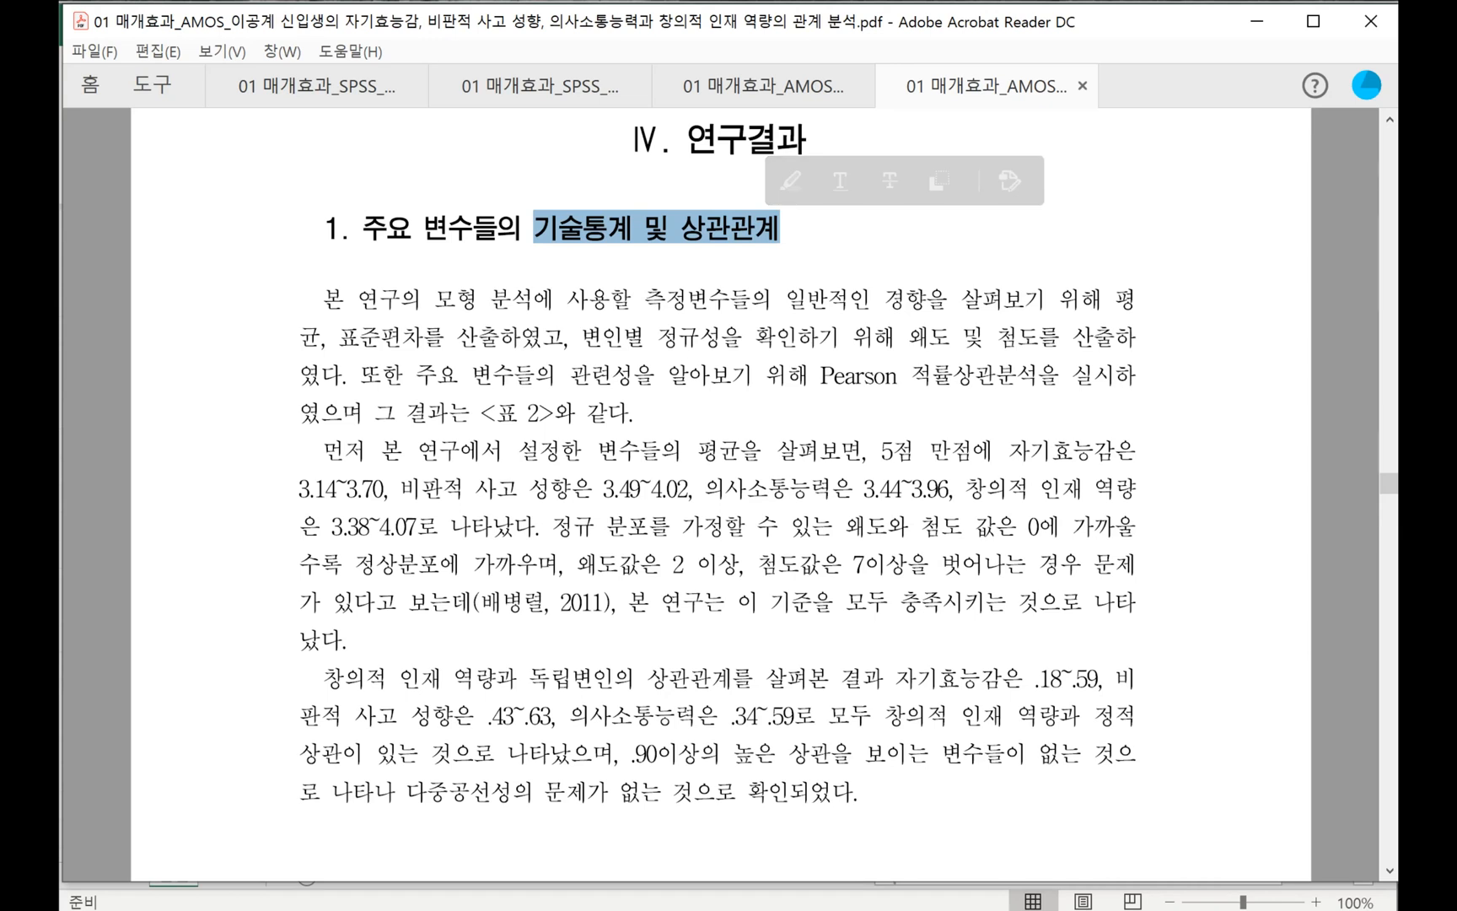
Examine the descriptive statistics and correlations in <표 2>, including its notes, and view the whole table page
scroll(720, 498, "down", 8)
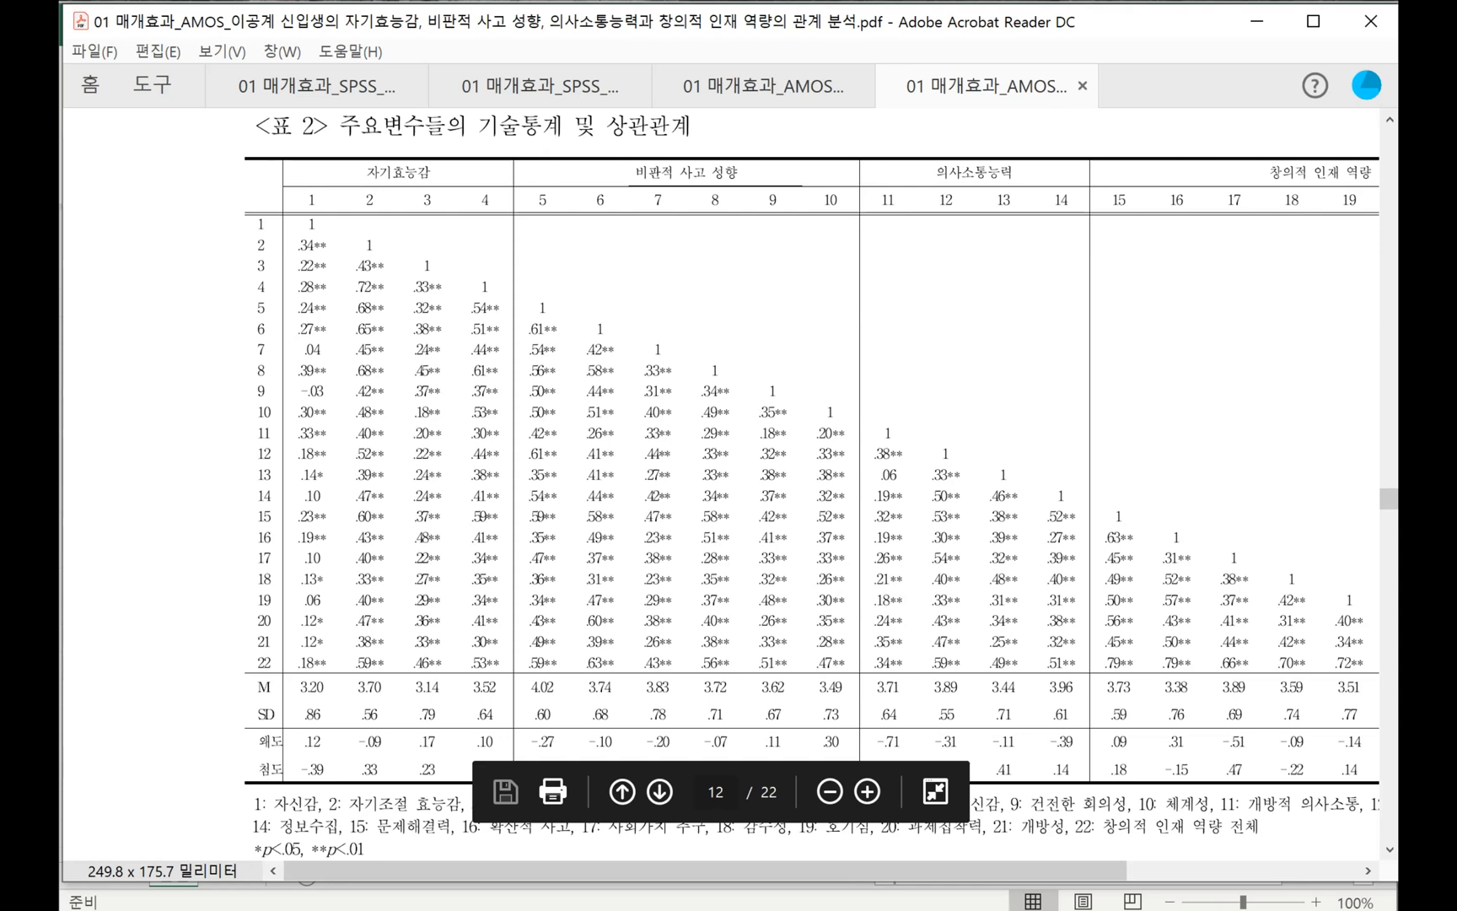
scroll(721, 464, "right", 4)
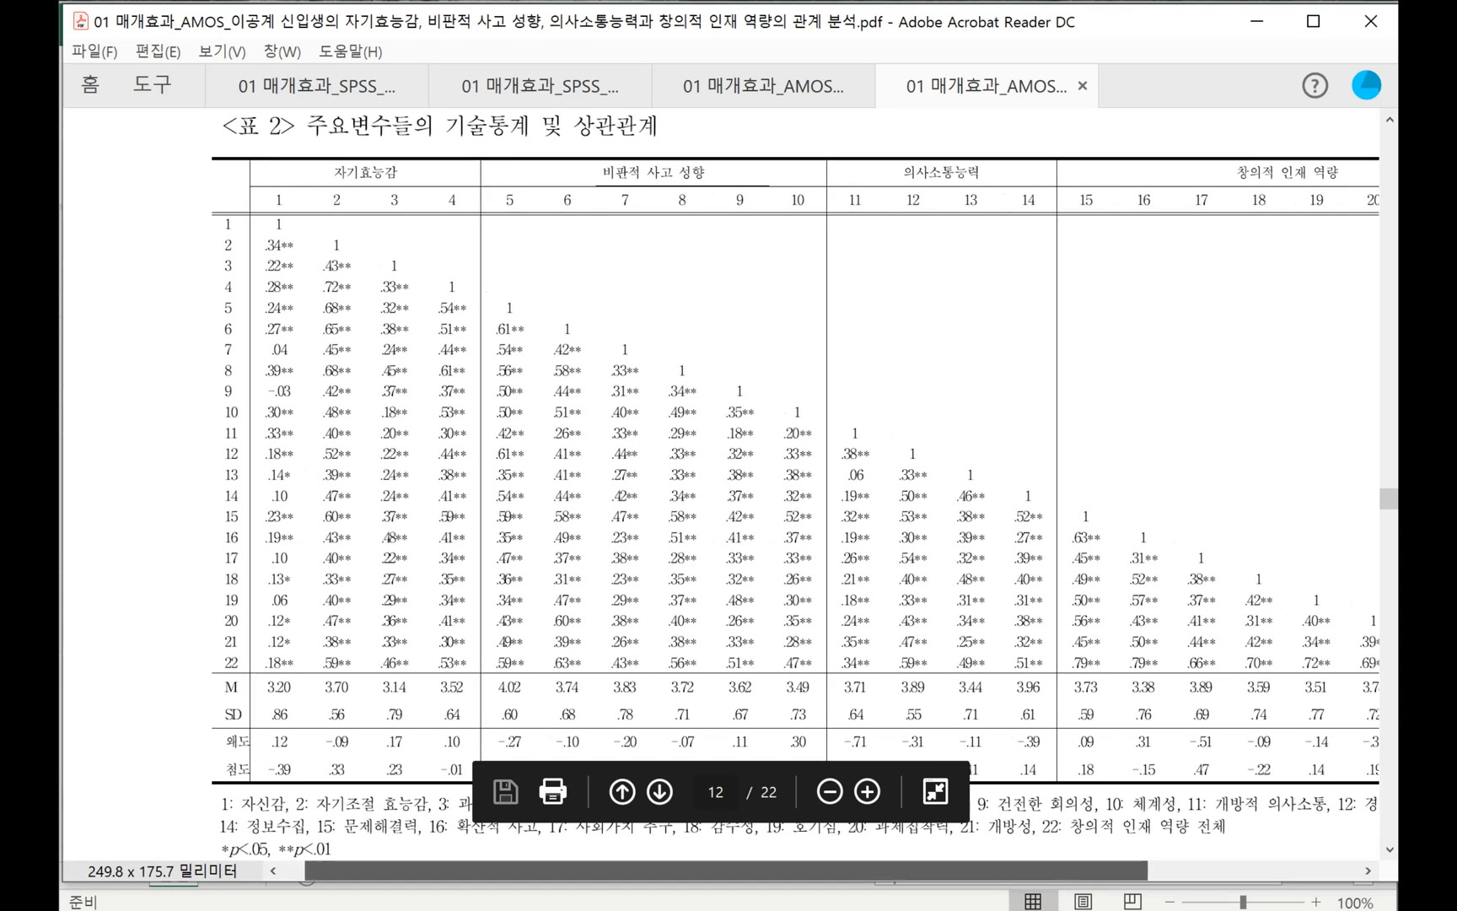
left_click_drag(1388, 498, 1388, 525)
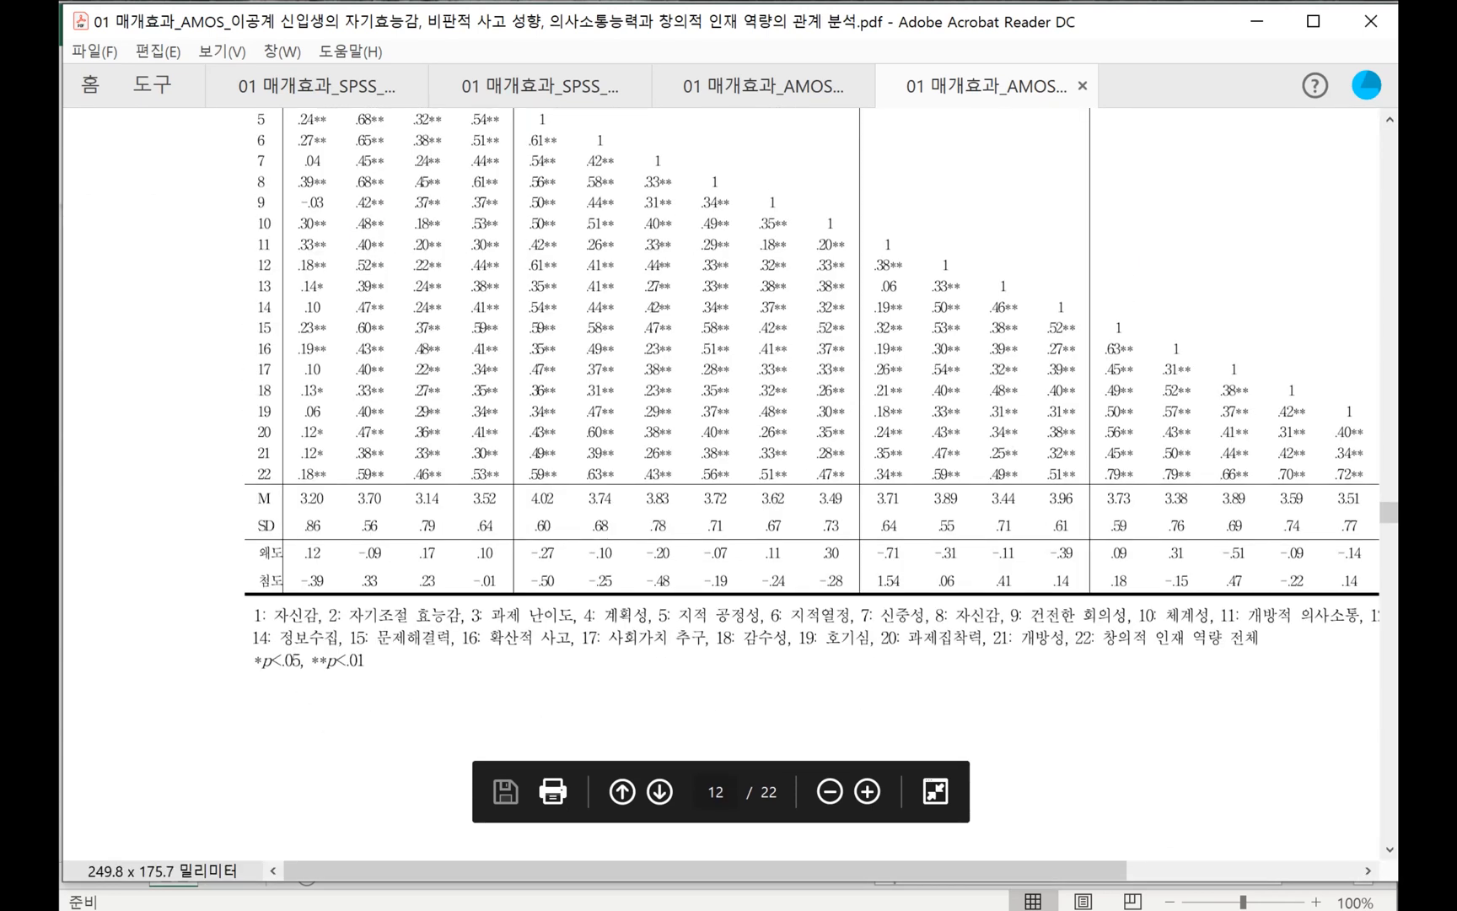
scroll(721, 494, "down", 6)
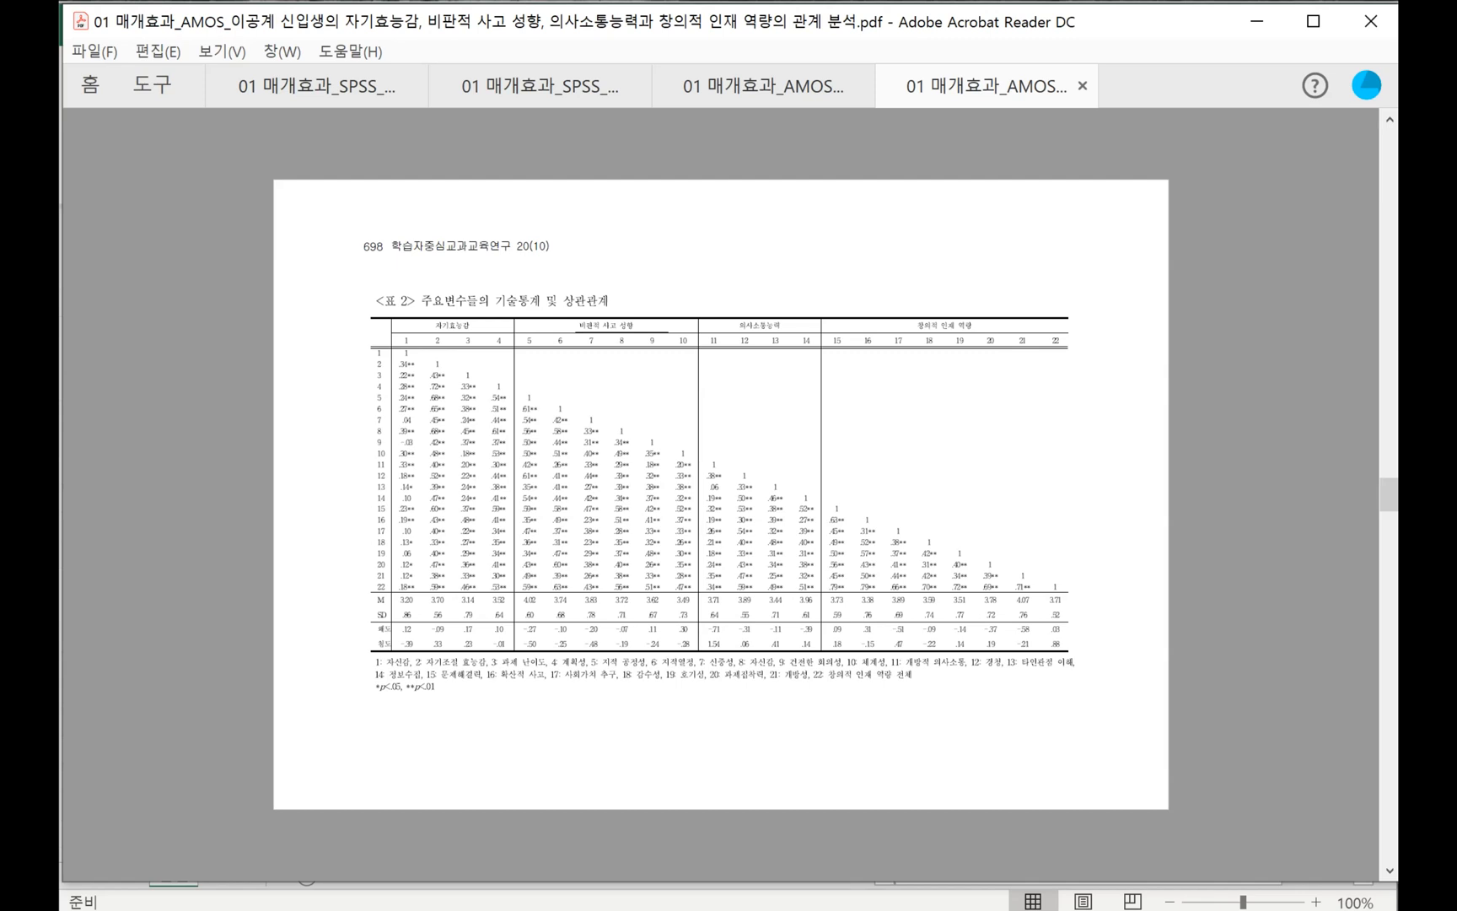
scroll(721, 494, "up", 4)
scroll(721, 494, "up", 1)
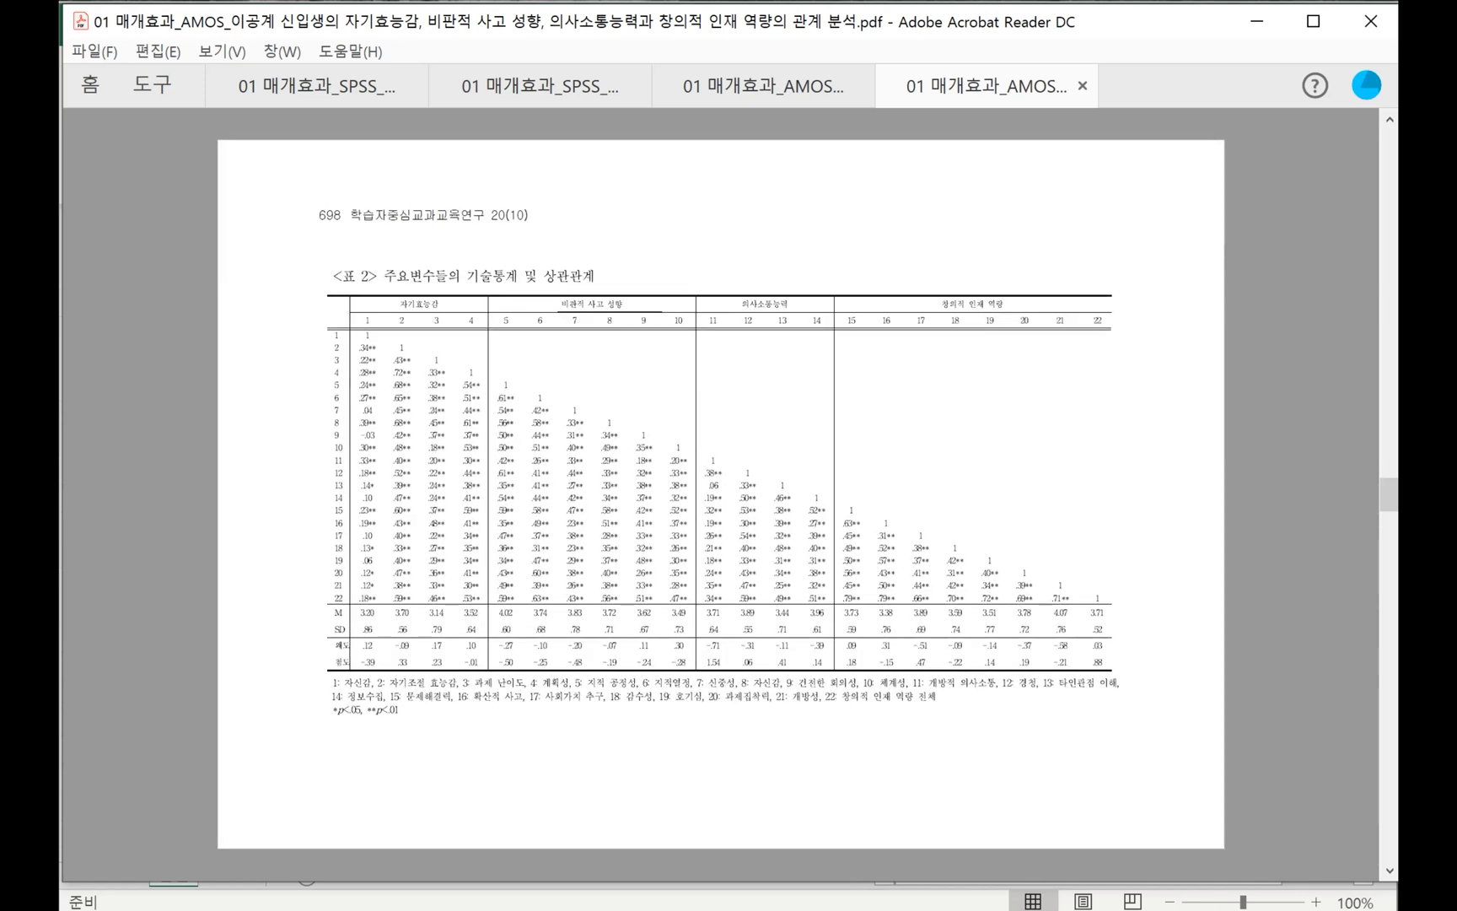
Examine the model fit indices in <표 3>, the path coefficients in <표 4> and the final model in [그림 2]
scroll(721, 494, "down", 4)
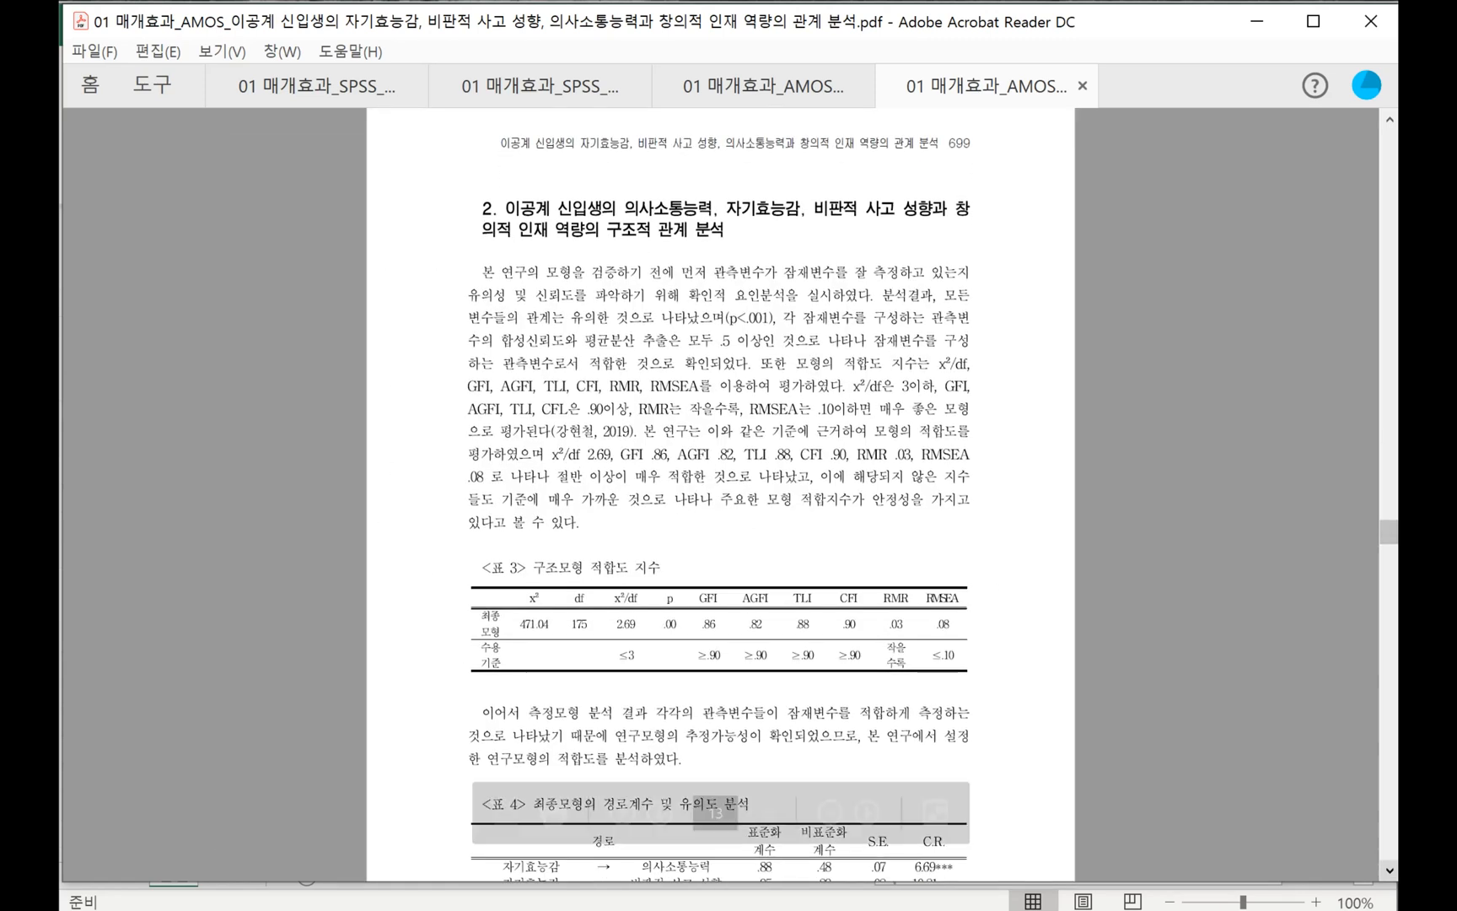
scroll(720, 494, "down", 1)
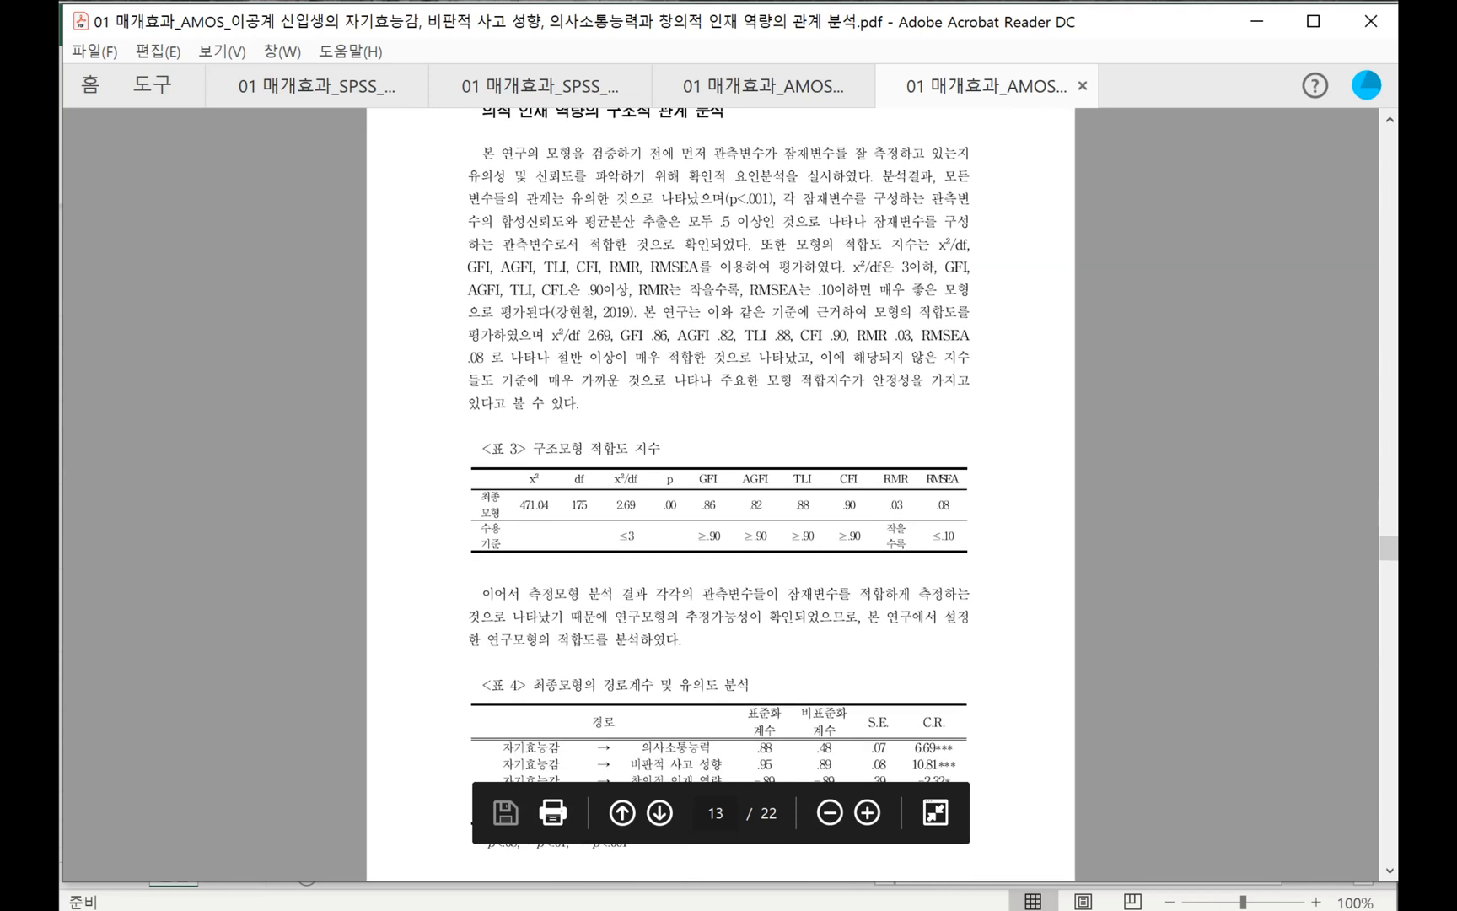
scroll(721, 494, "down", 1)
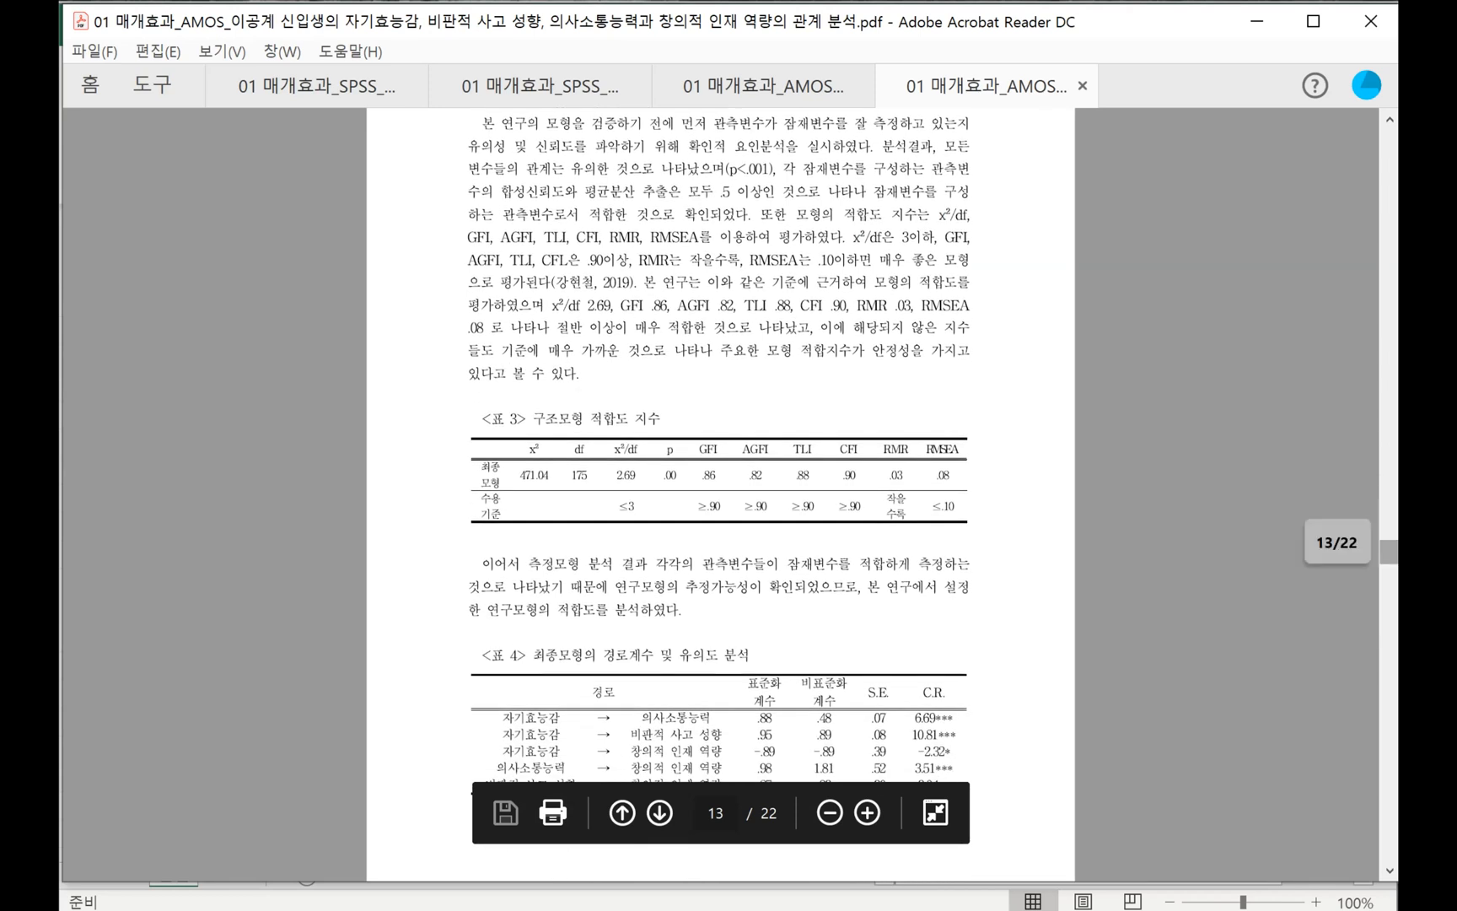
scroll(721, 494, "down", 10)
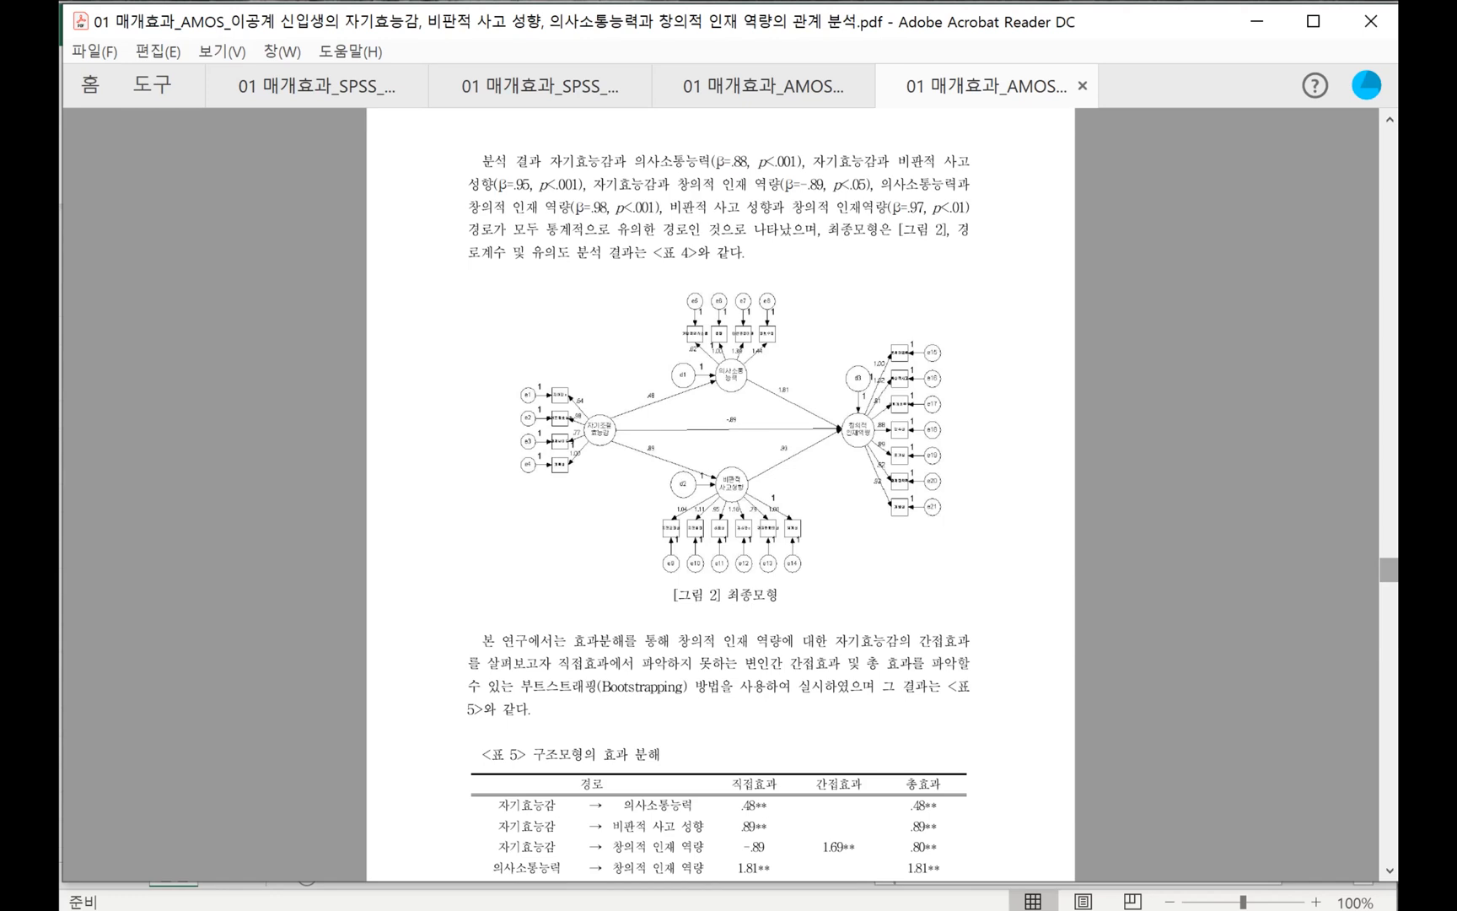
Examine the enlarged final model diagram in [그림 2] and return to the paper's title page
scroll(720, 558, "up", 3)
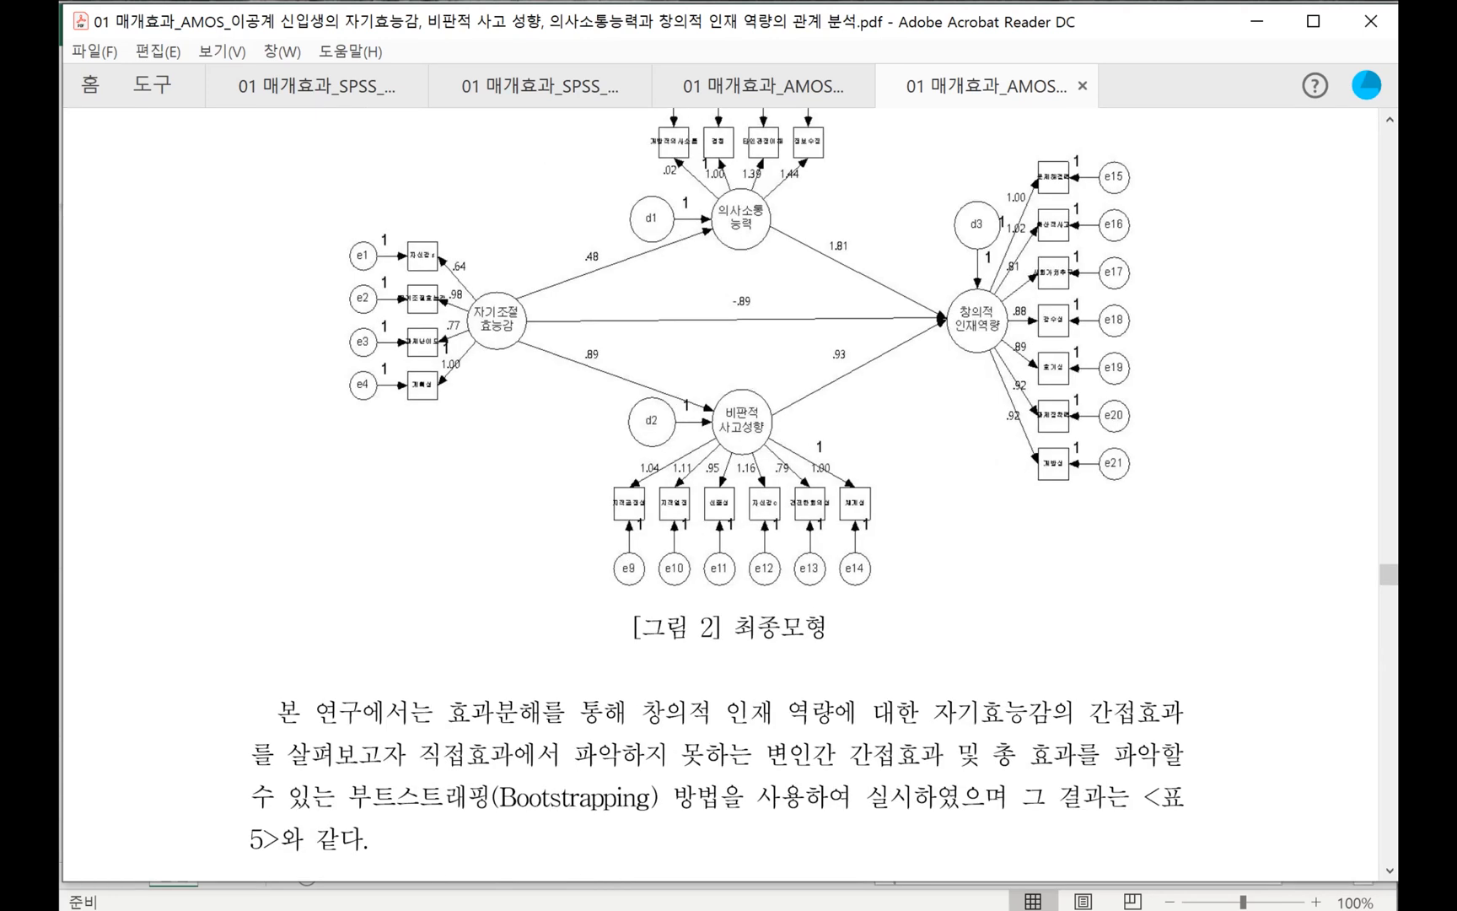
scroll(721, 494, "up", 6)
scroll(721, 494, "down", 2)
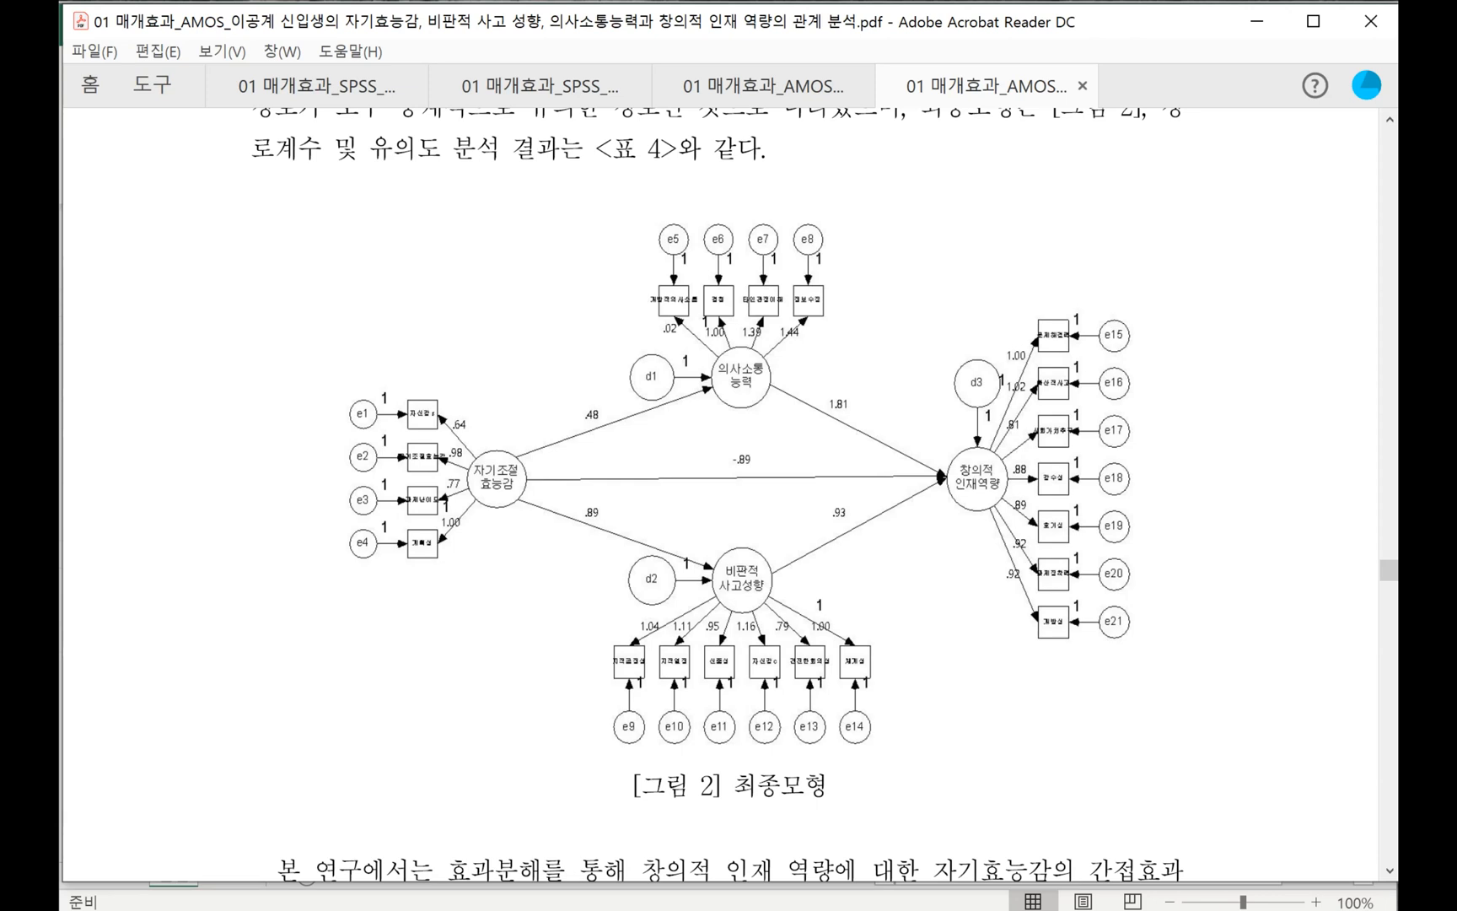
left_click_drag(1389, 571, 1389, 140)
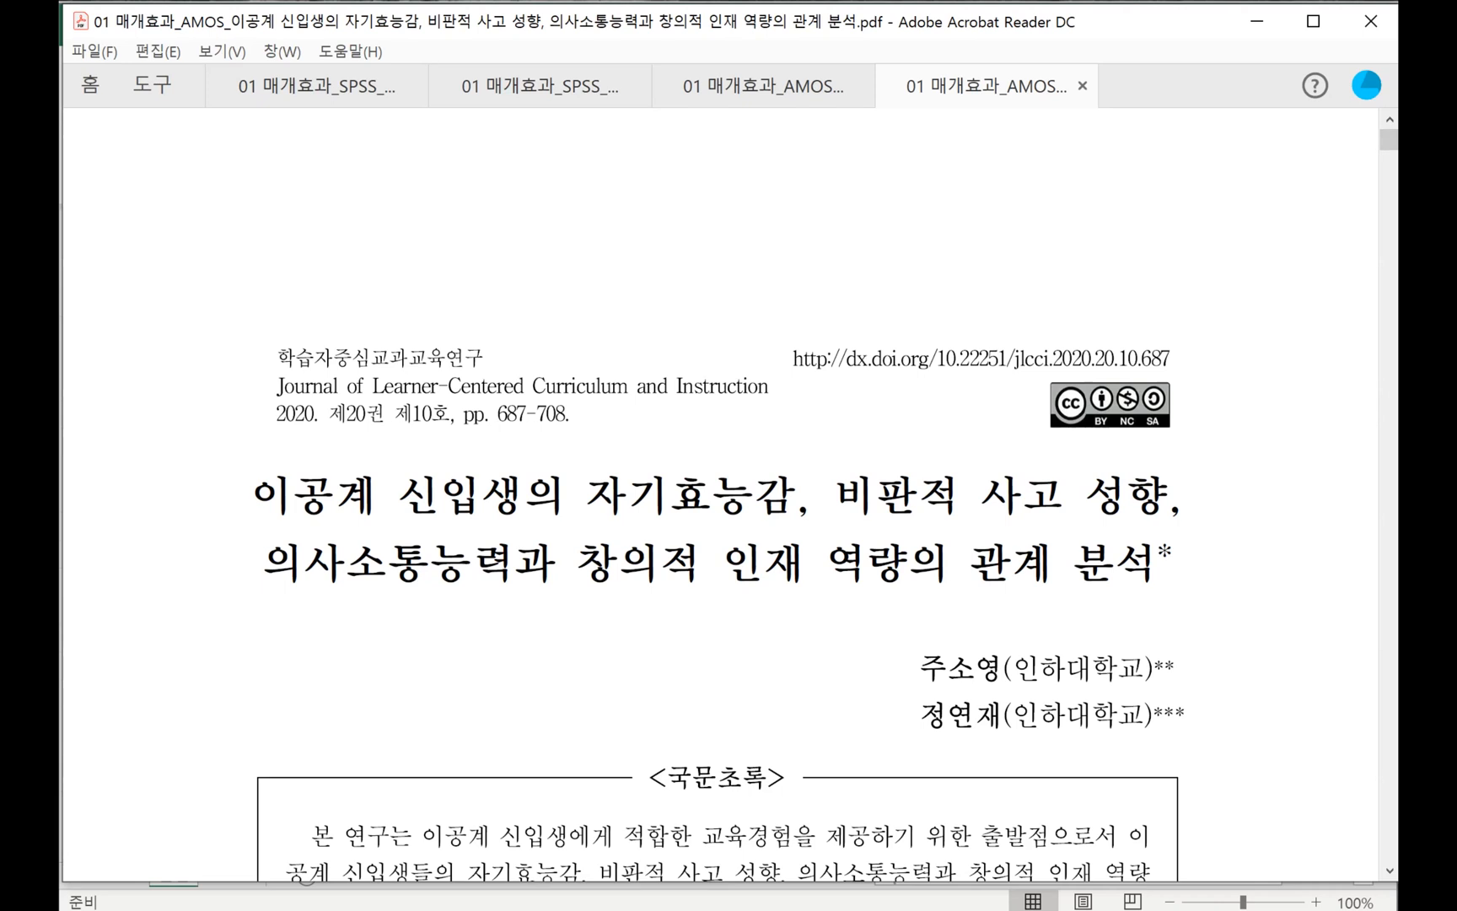
Switch to the SPSS Data Editor, review the variable setup for linear regression, and close it without running the analysis
left_click(503, 909)
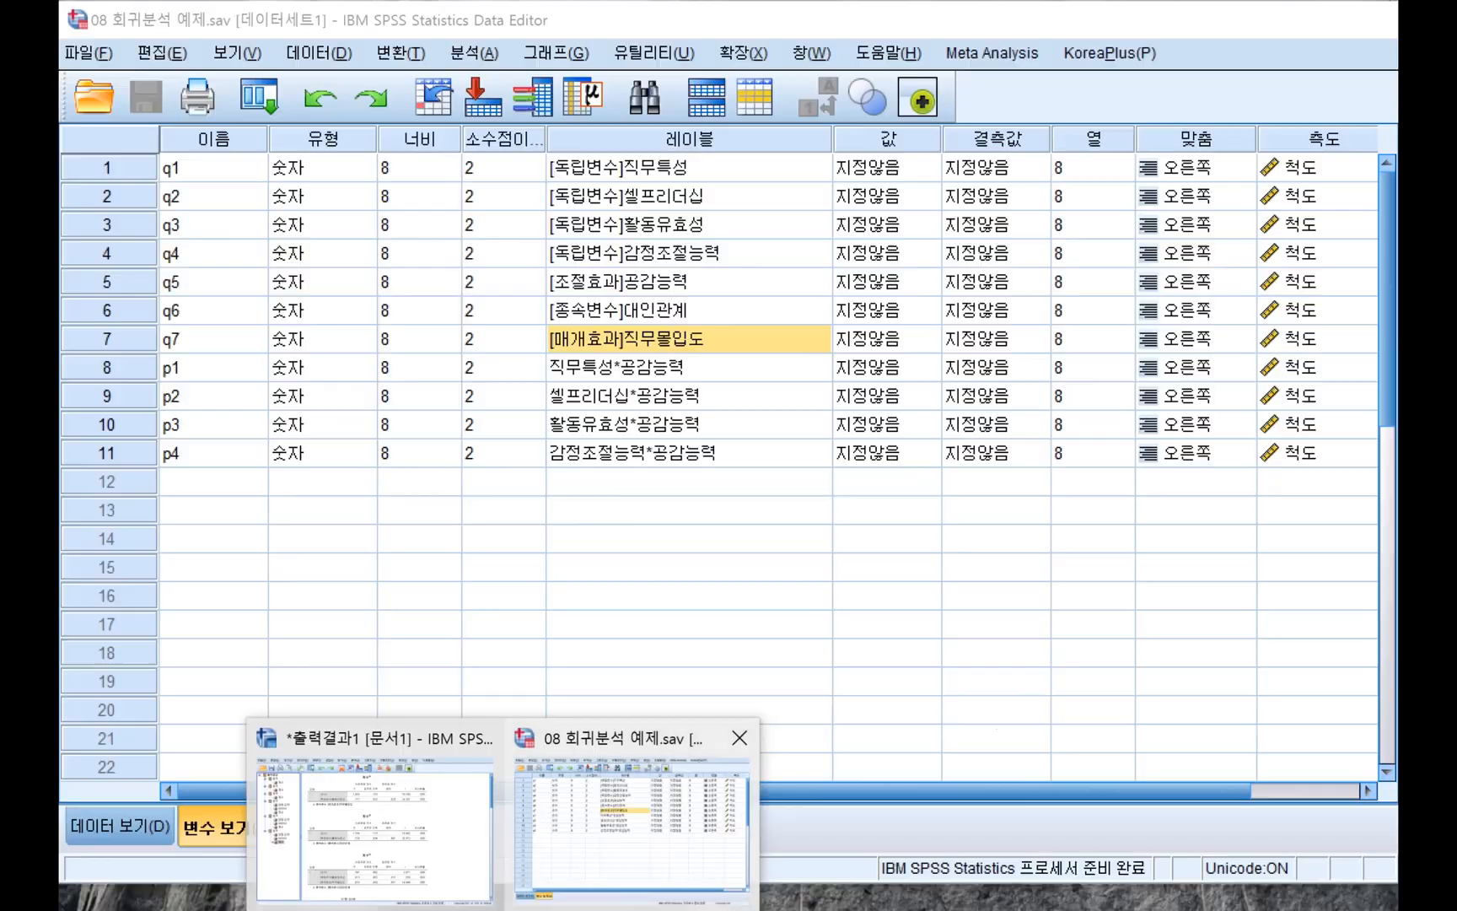
left_click(633, 822)
left_click(474, 52)
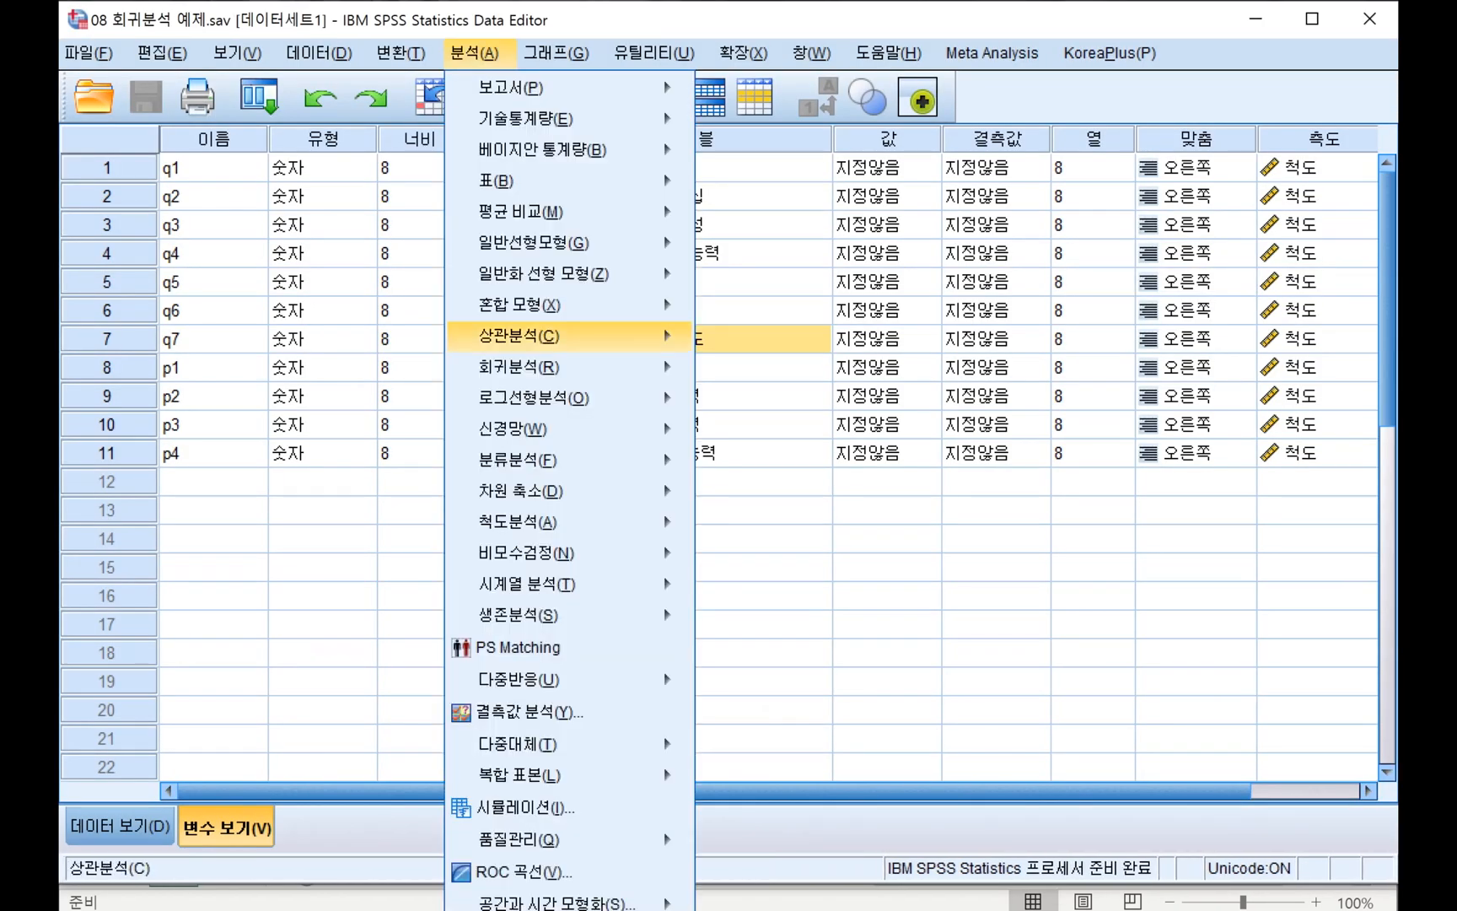
mouse_move(557, 368)
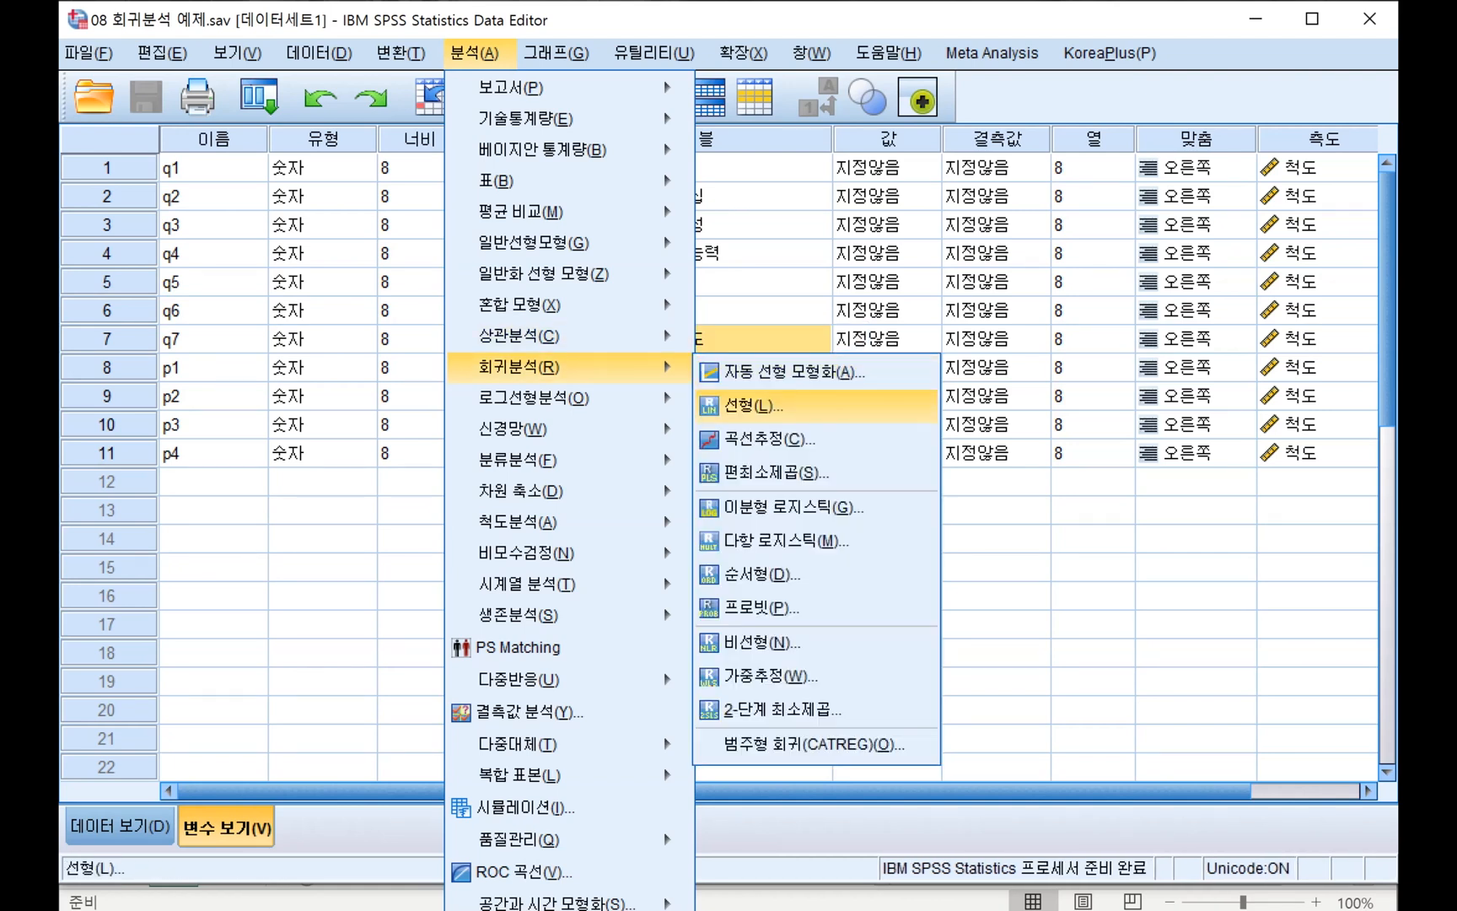
left_click(754, 405)
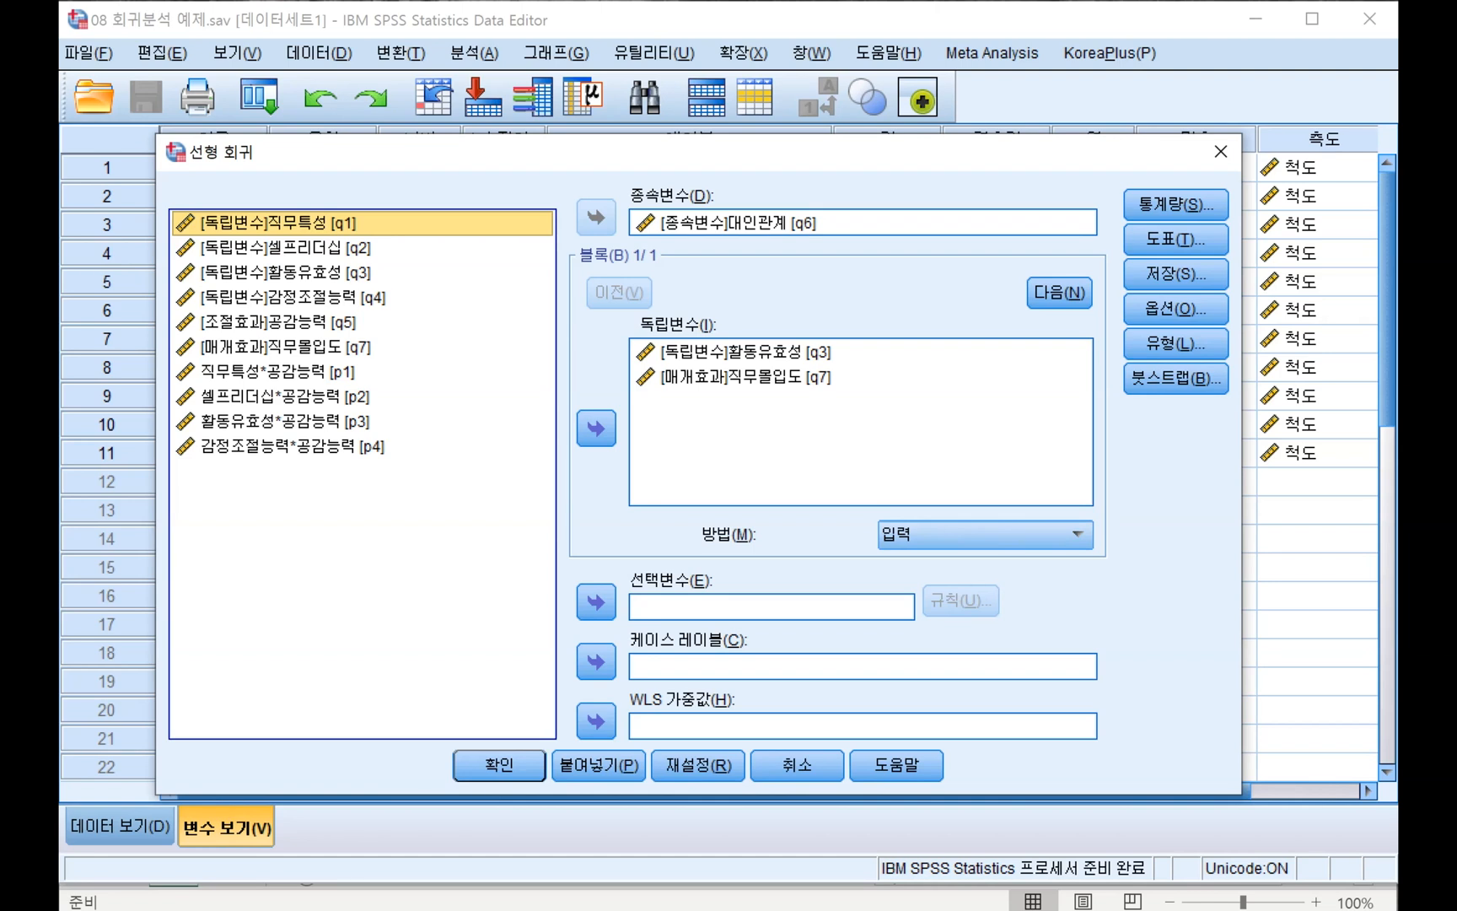
left_click(1220, 151)
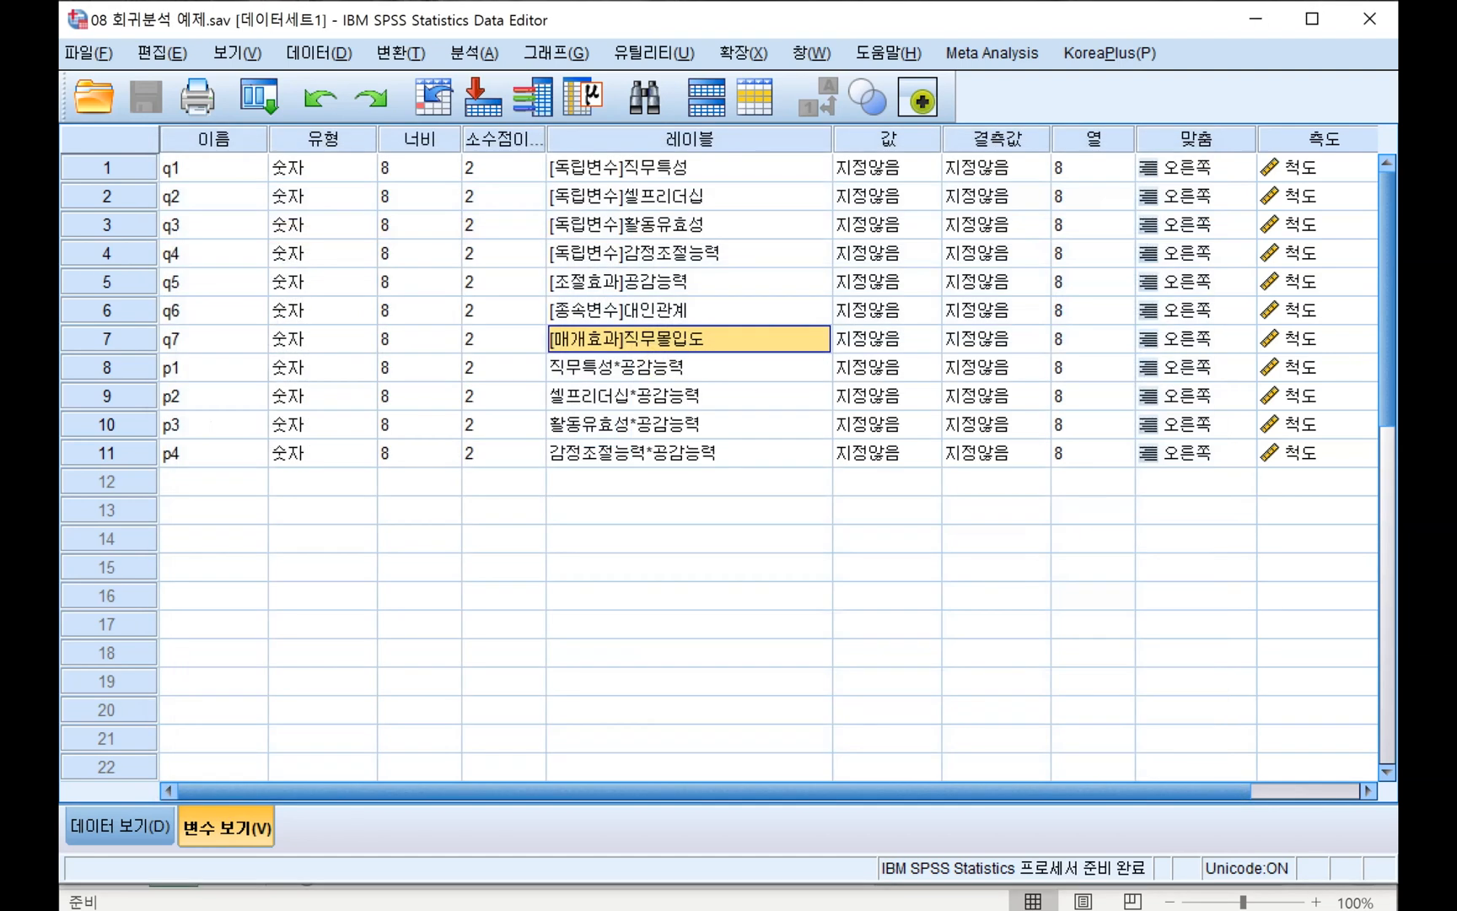
left_click(887, 568)
Switch to the Excel results workbook and review Sheet1 and the highlighted 베타 and 유의확률 cells of 활동유효성 on the 편집 sheet
key("alt+Tab")
left_click(729, 638)
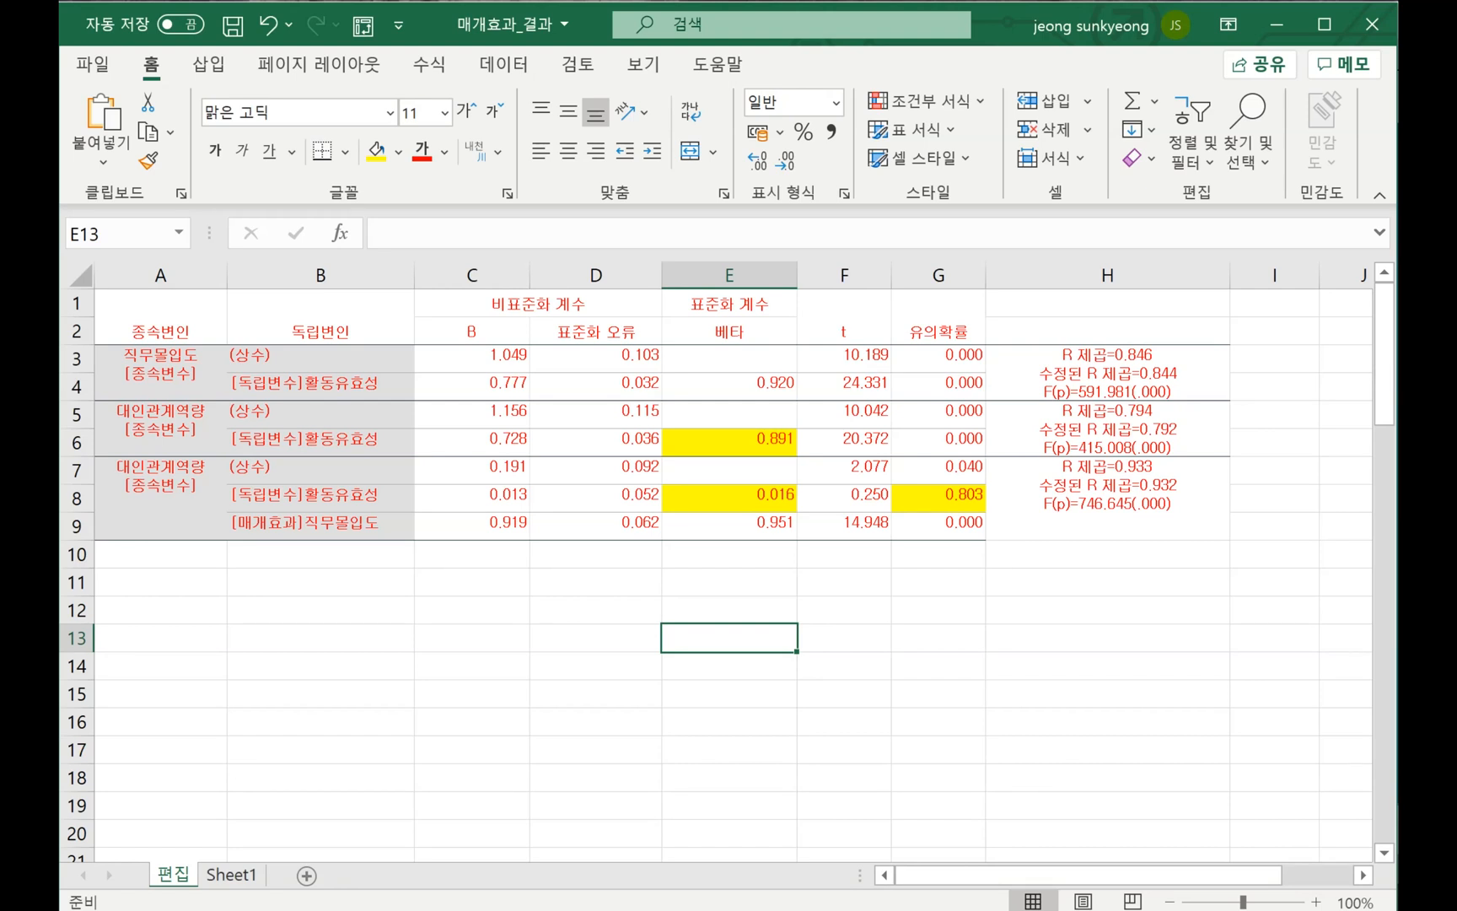
left_click(231, 874)
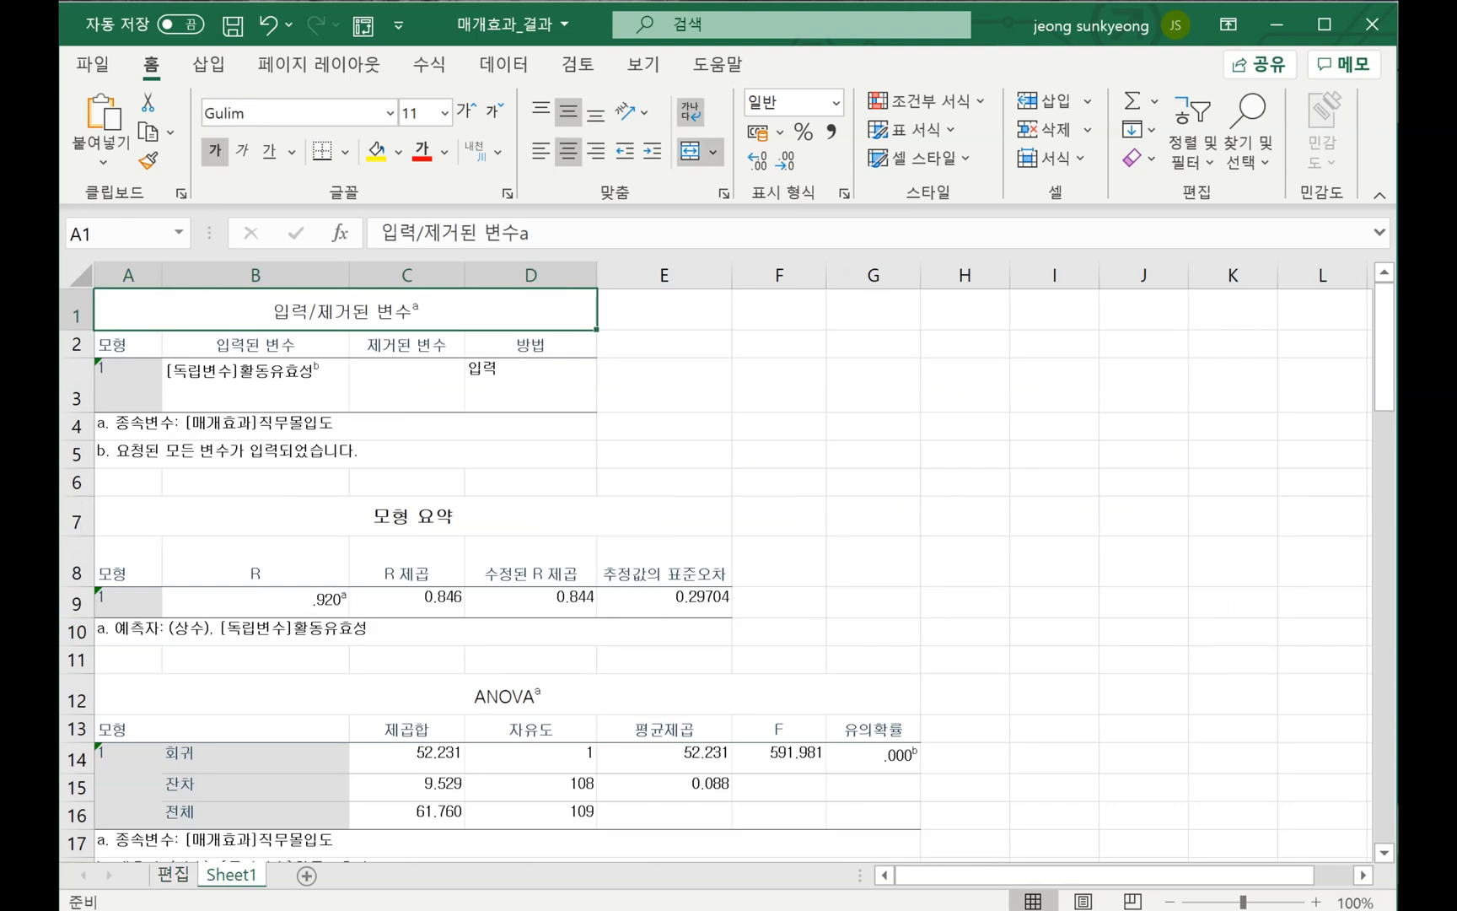
left_click(174, 874)
left_click(1107, 639)
left_click(729, 441)
left_click(729, 498)
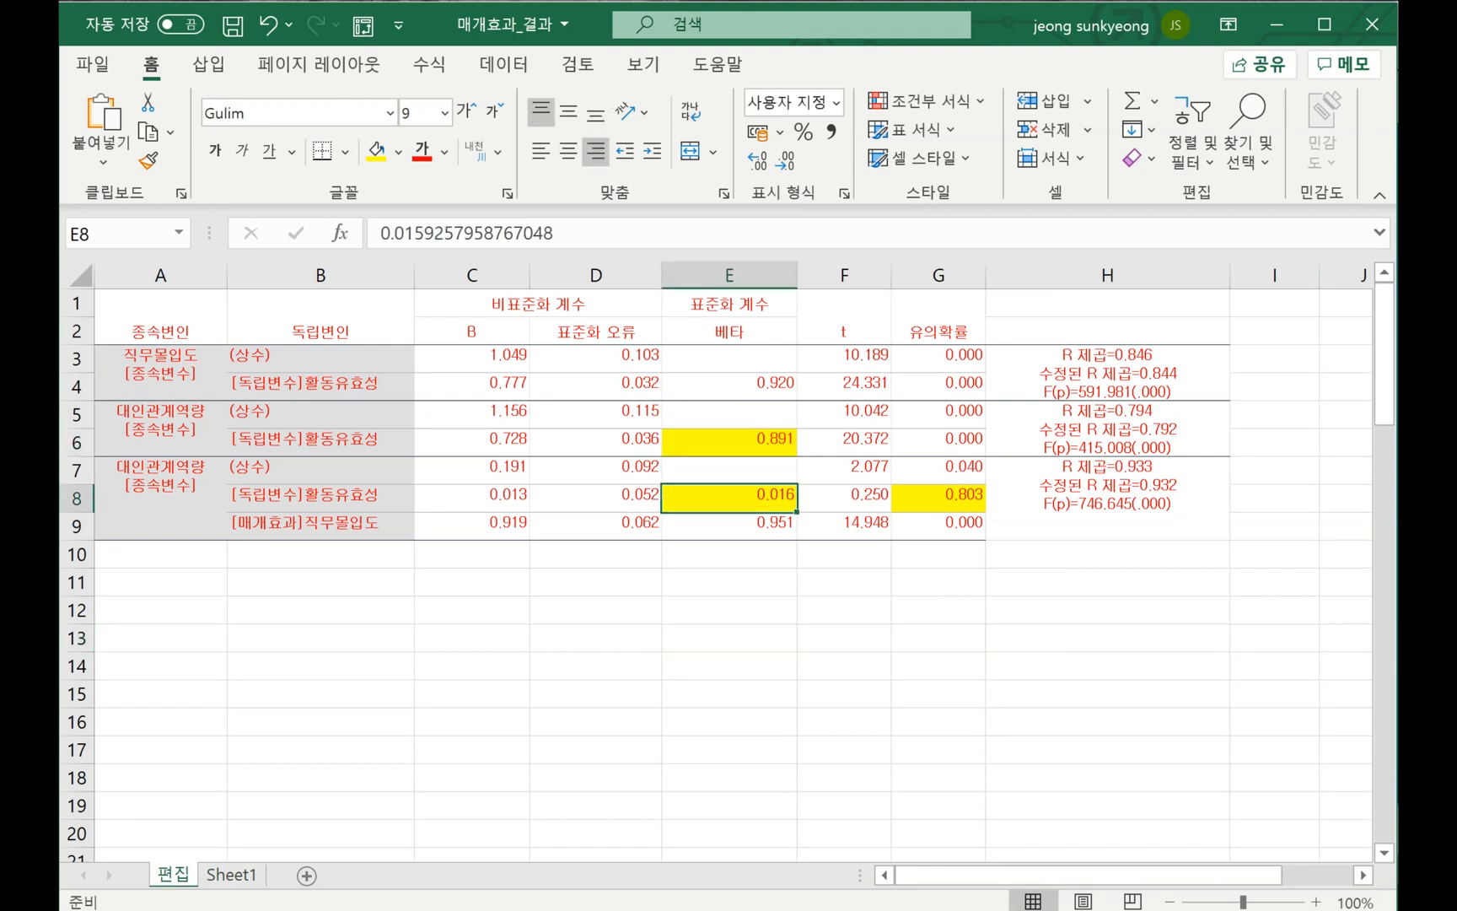
left_click(938, 497)
Save the 매개효과_결과 workbook, leaving an empty cell below the table selected
left_click(1107, 581)
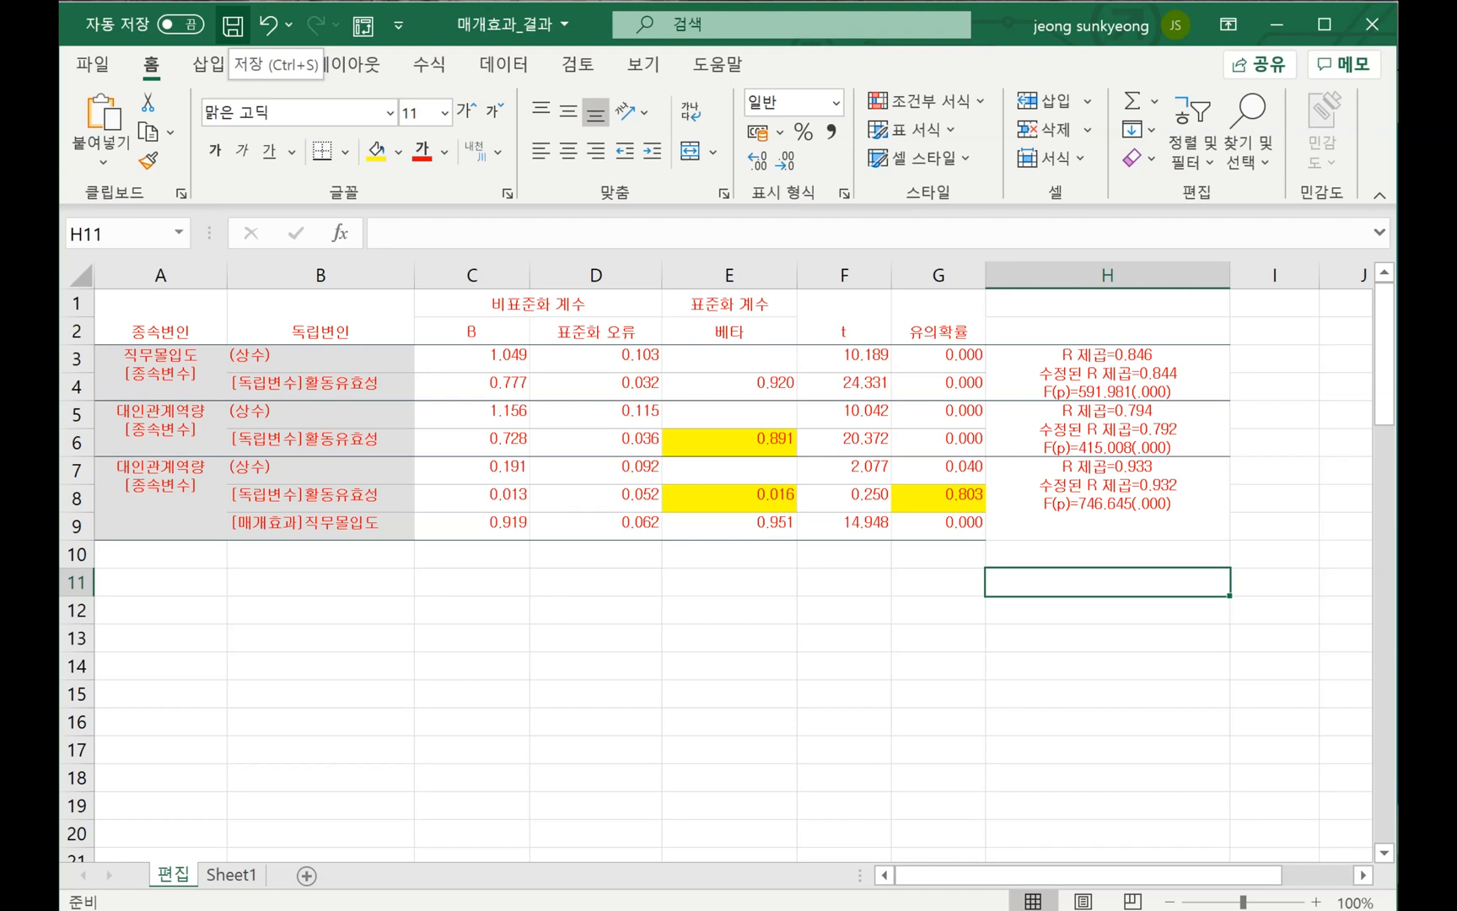
left_click(233, 25)
left_click(729, 638)
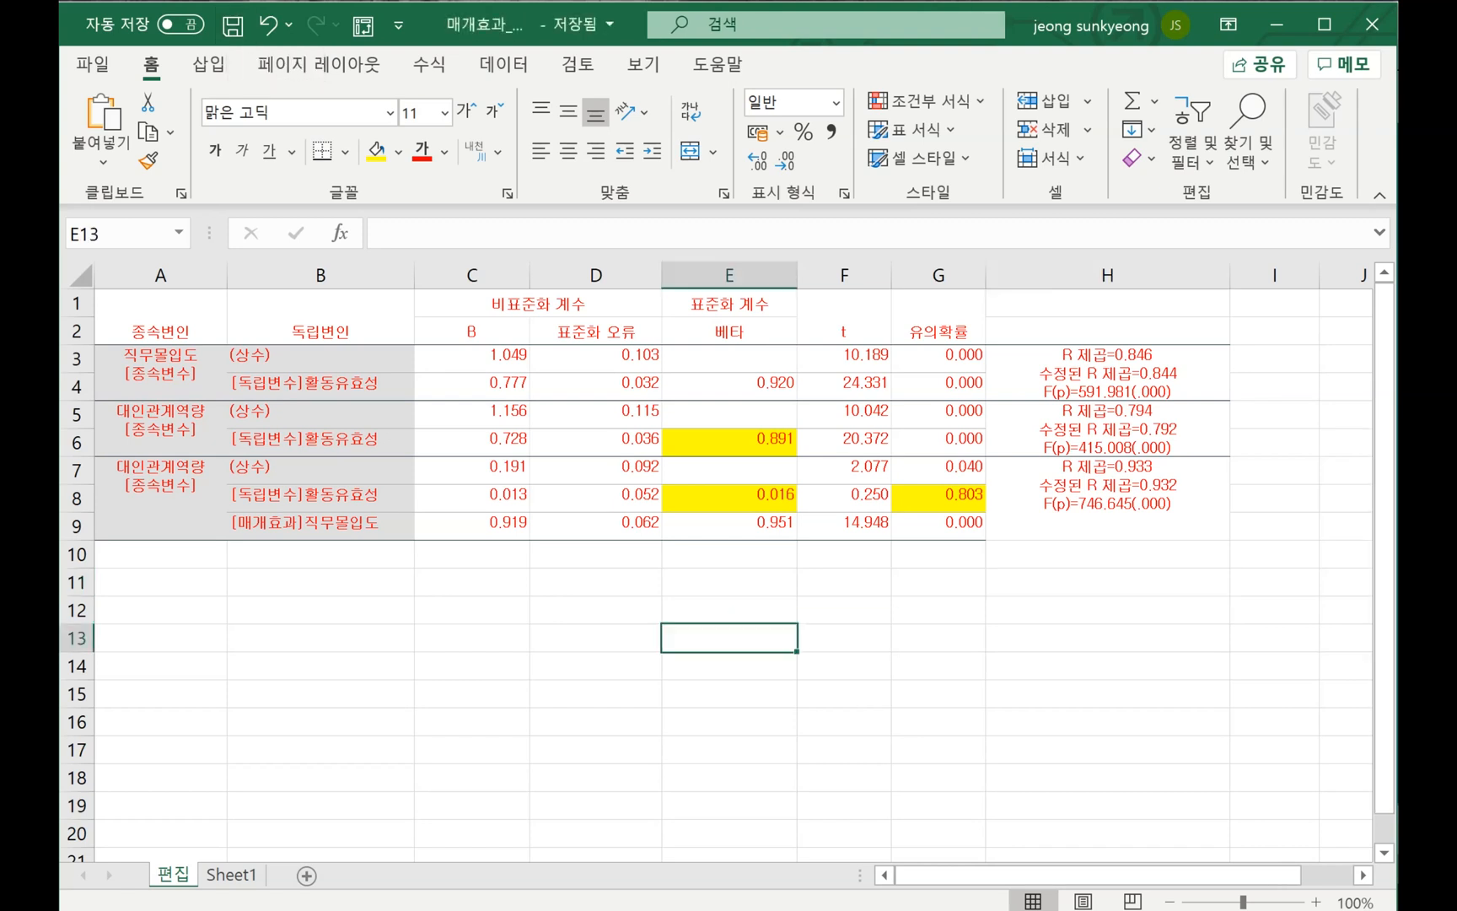